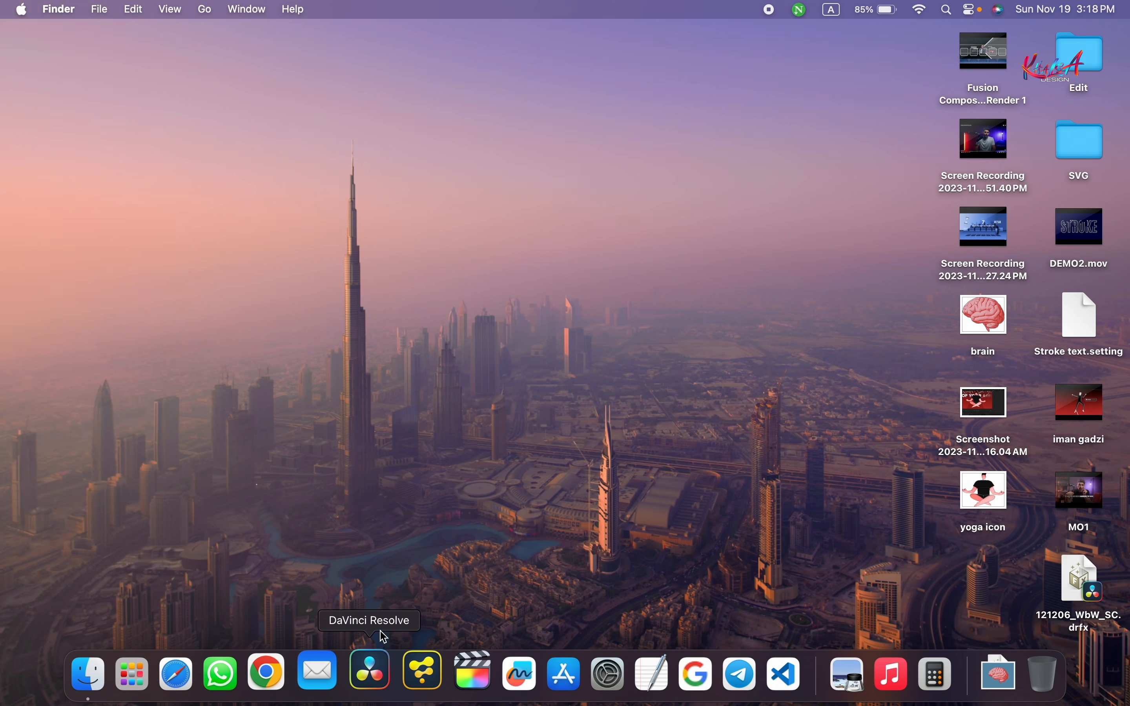
# Launch DaVinci Resolve, create a new project named IMAN GADZI, and open its Edit page
pyautogui.click(371, 671)
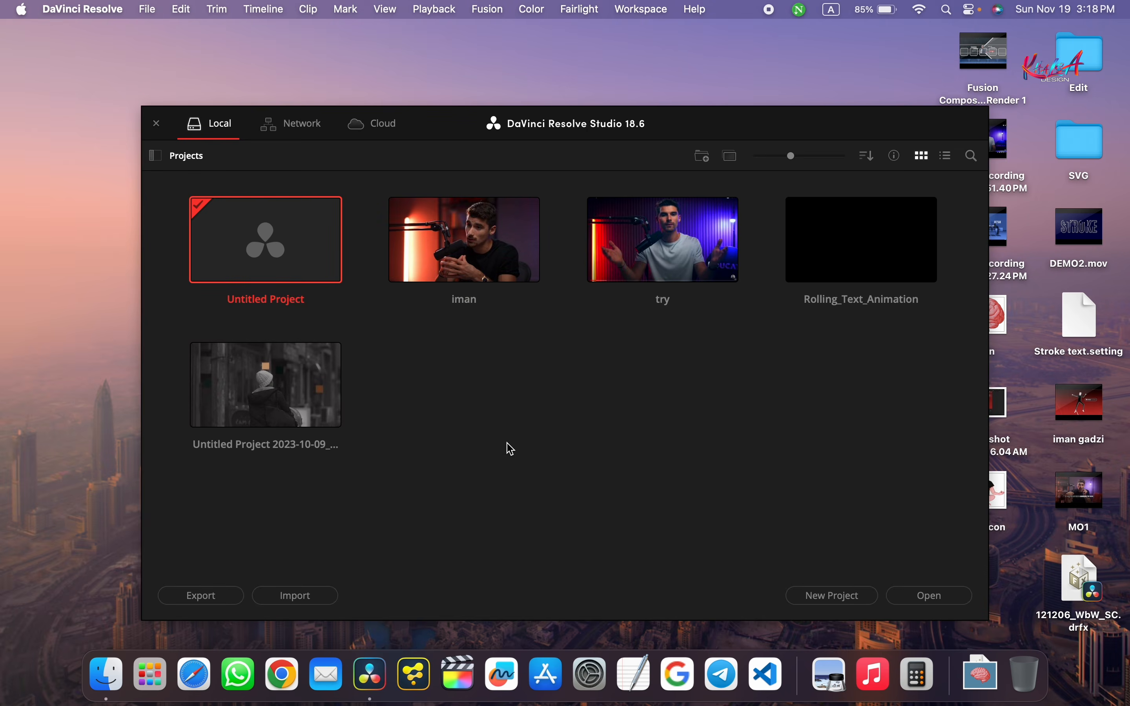
pyautogui.click(826, 599)
pyautogui.press('BackSpace')
pyautogui.write('IN')
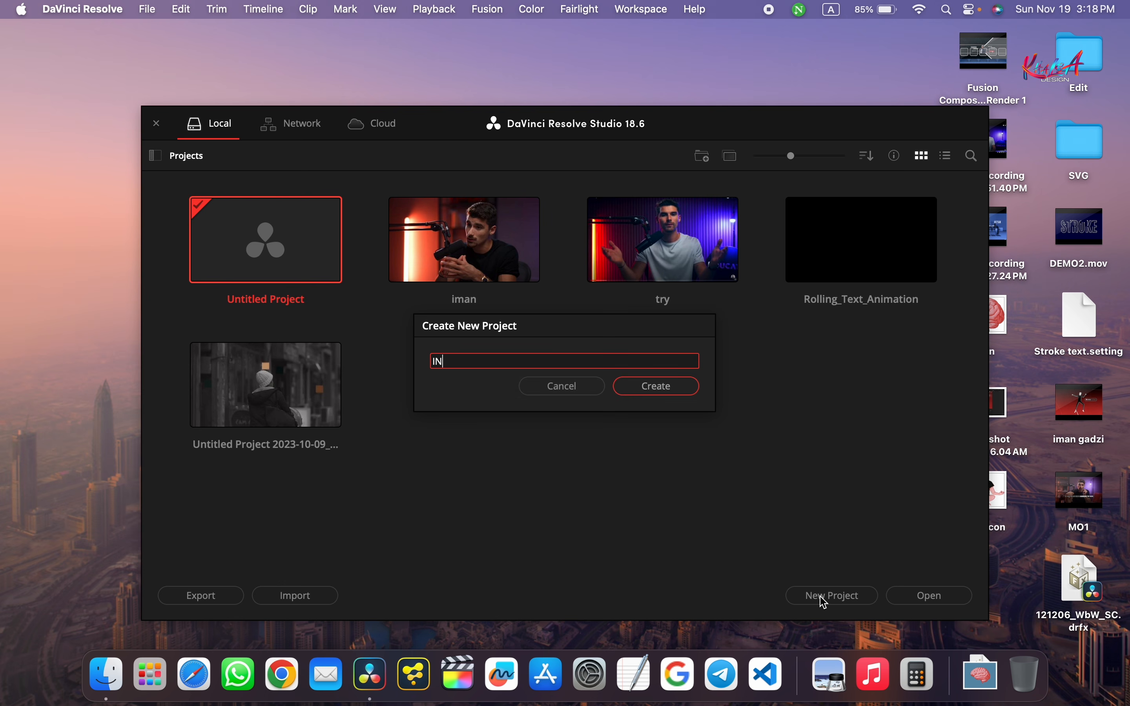
pyautogui.write('AN GADZI')
pyautogui.click(620, 386)
pyautogui.click(472, 694)
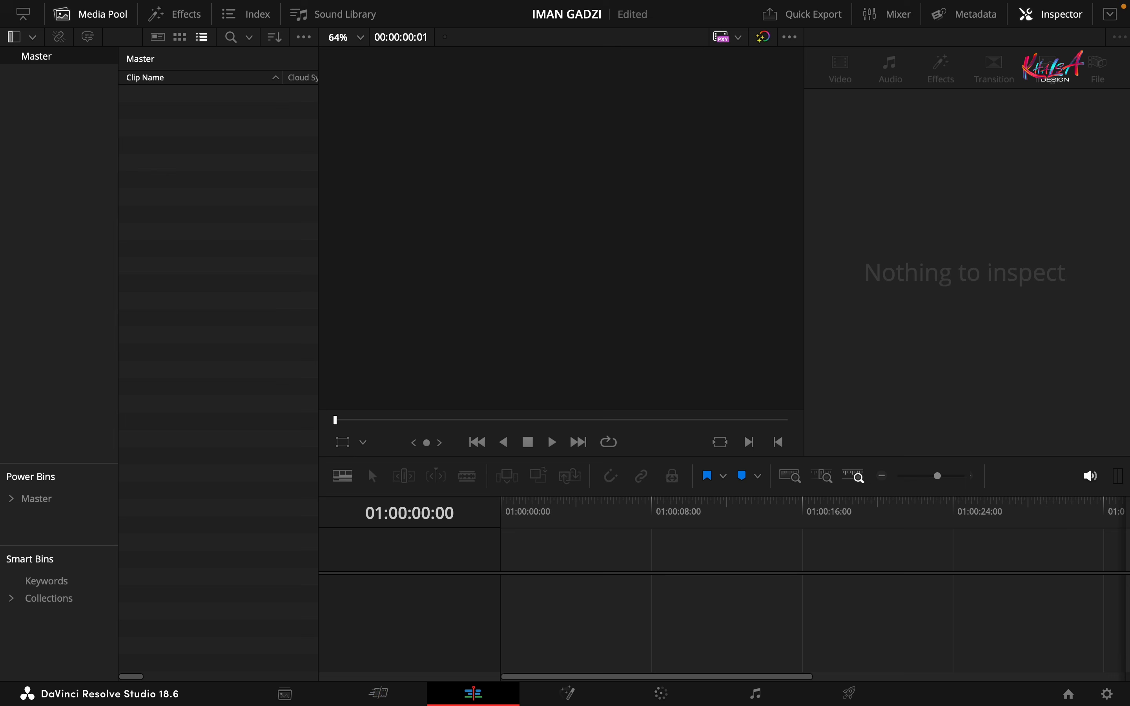
# Add a Fusion Composition clip to the timeline, extend it to 8 seconds, and open it in Fusion
pyautogui.click(173, 15)
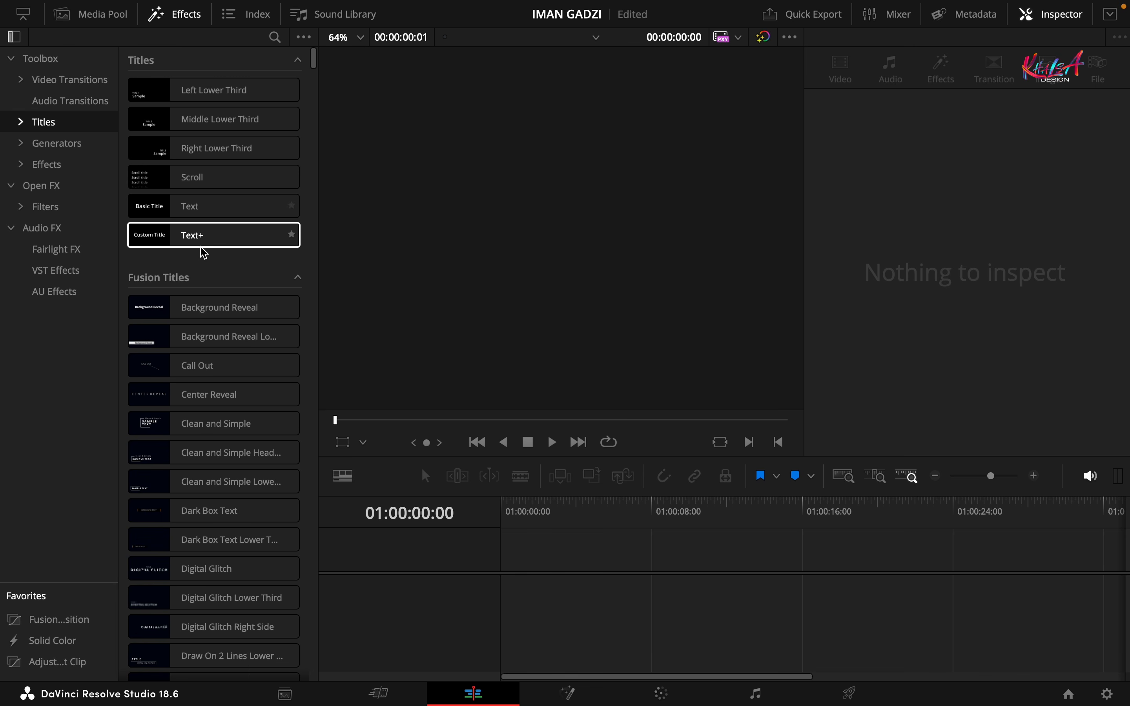
pyautogui.moveTo(30, 620); pyautogui.dragTo(518, 579)
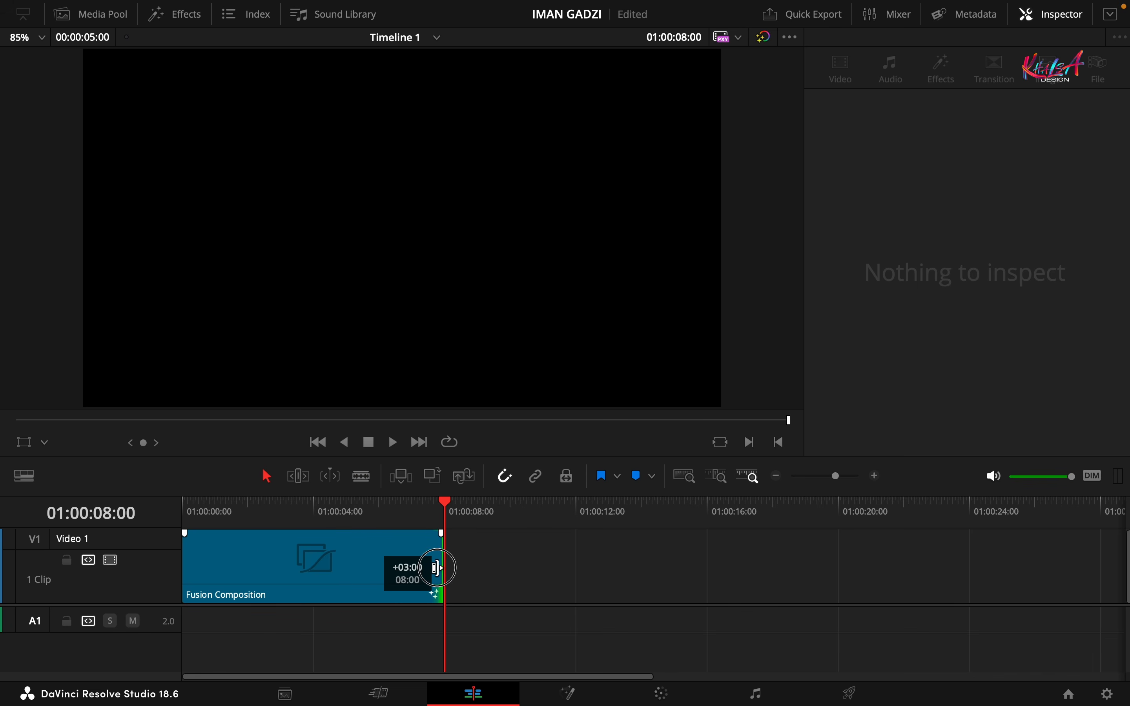
pyautogui.moveTo(438, 568); pyautogui.dragTo(442, 568)
pyautogui.click(317, 513)
pyautogui.click(289, 588)
pyautogui.click(569, 694)
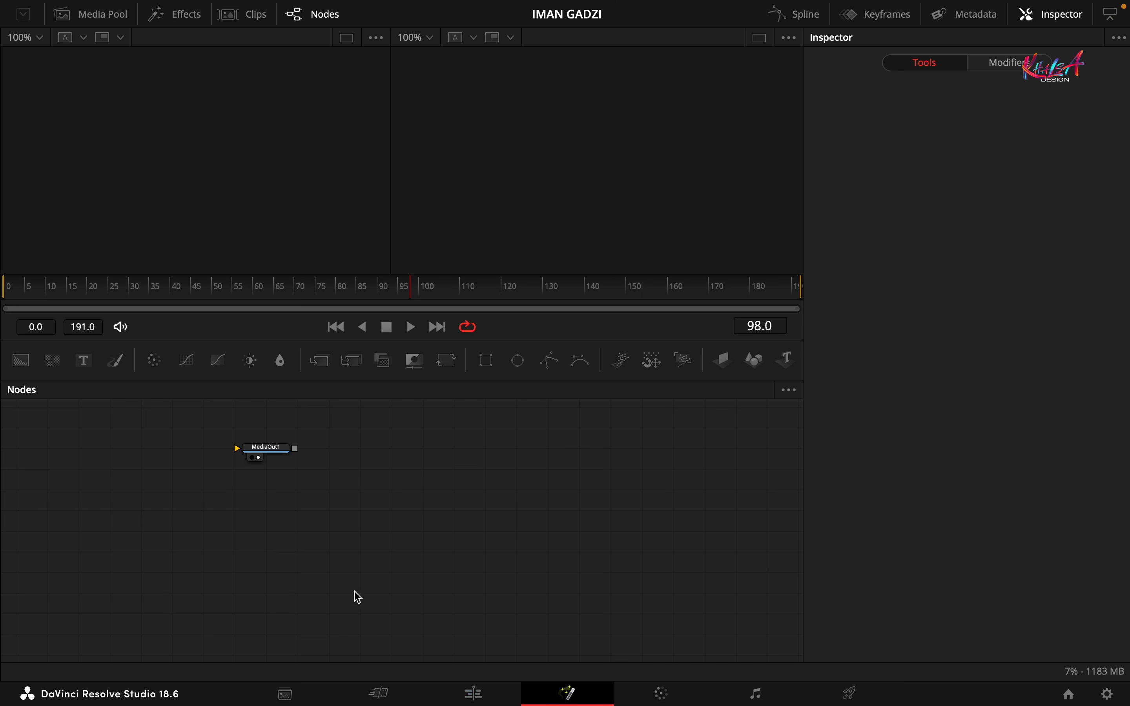
# Move MediaOut1 well away to make room and add a Background node with a Rectangle mask
pyautogui.moveTo(266, 448); pyautogui.dragTo(740, 556)
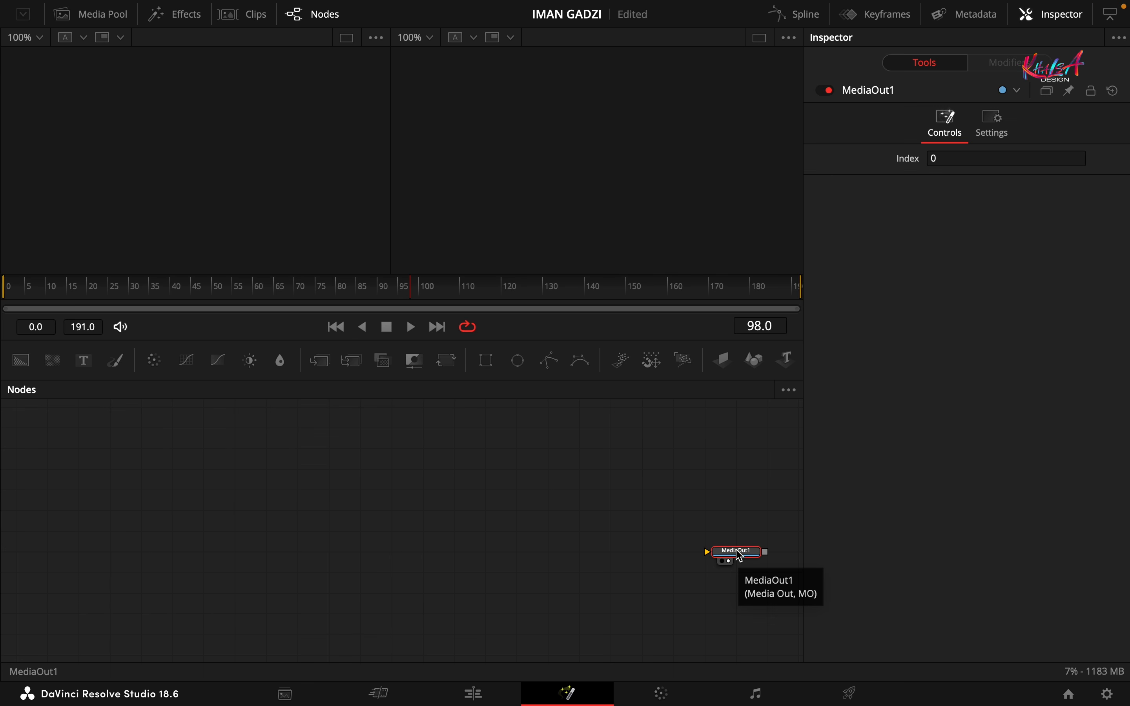
pyautogui.moveTo(20, 360); pyautogui.dragTo(68, 555)
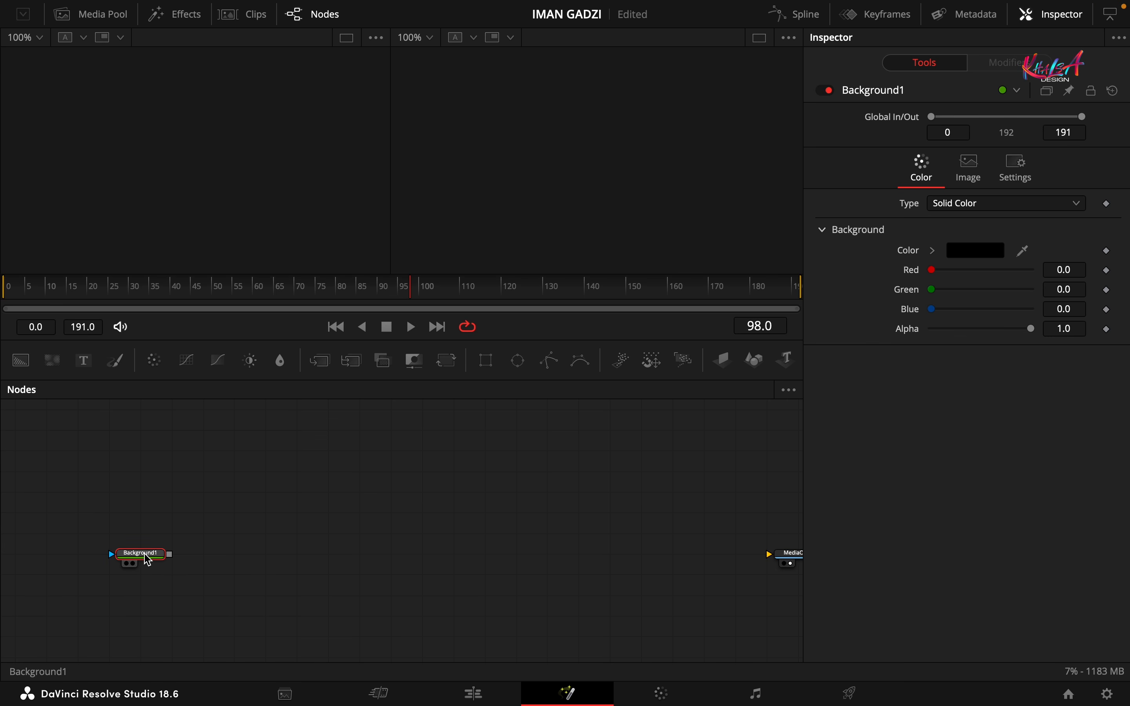
pyautogui.click(486, 361)
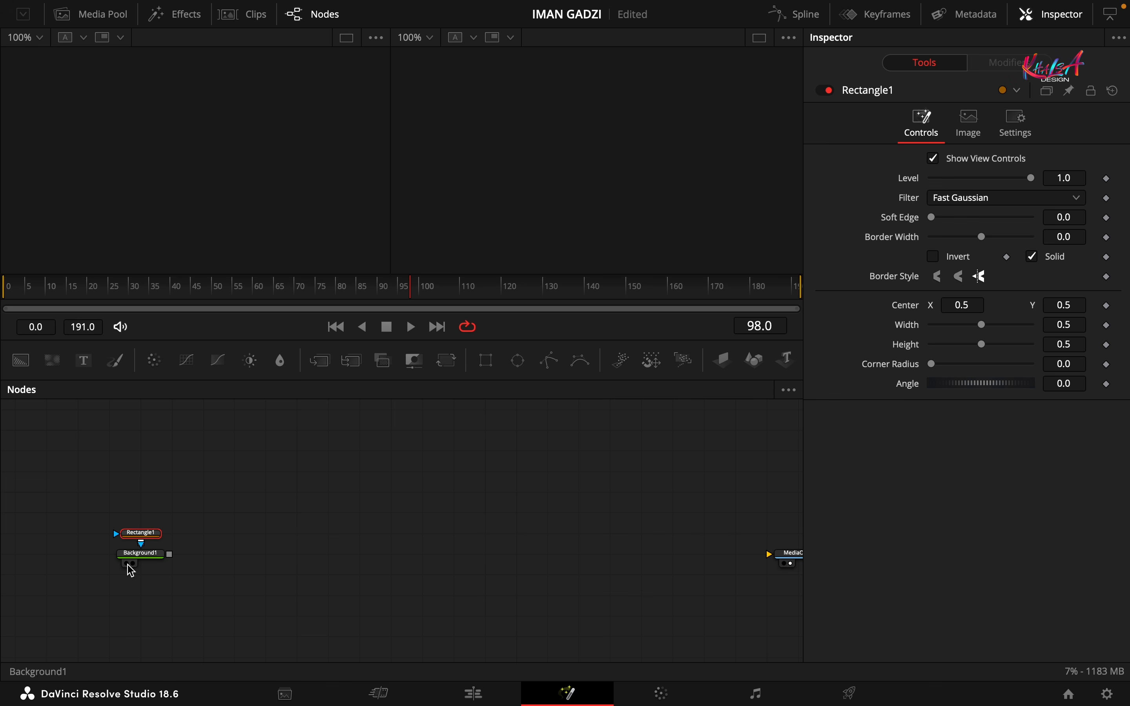
# Show Background1 in a single viewer and enlarge the viewer area
pyautogui.moveTo(149, 554); pyautogui.dragTo(629, 198)
pyautogui.click(759, 38)
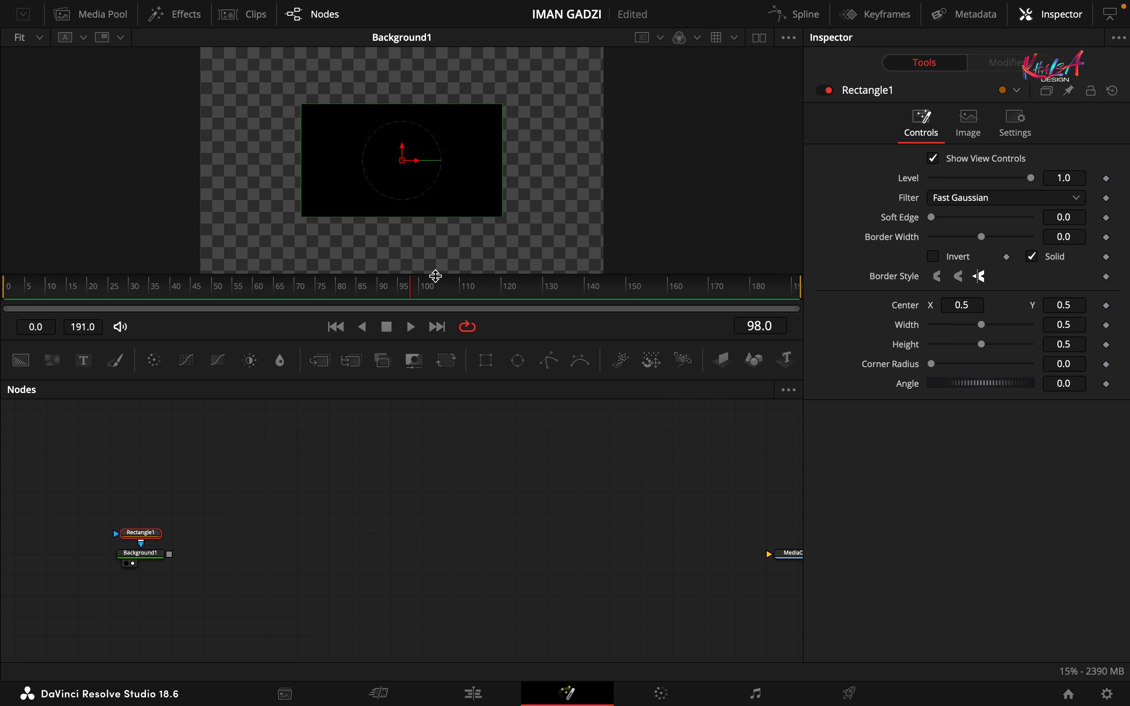
pyautogui.moveTo(437, 277); pyautogui.dragTo(442, 338)
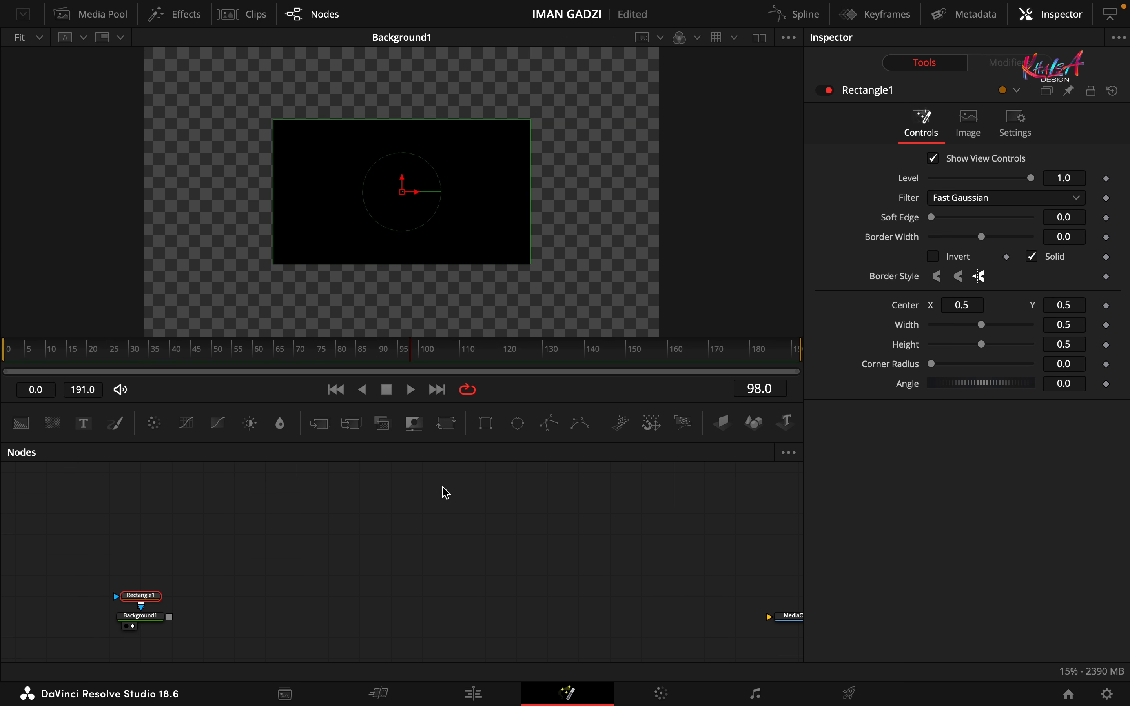
# Link Rectangle1's width to its height with the expression Height/1.75
pyautogui.rightClick(914, 324)
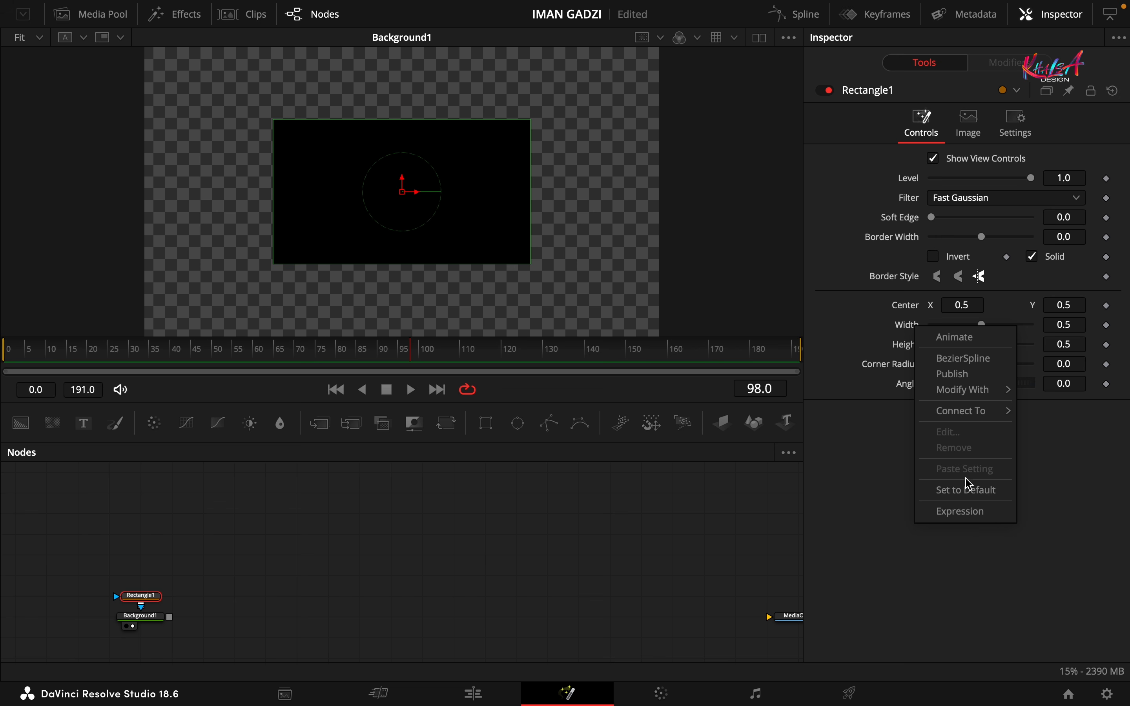
pyautogui.click(961, 511)
pyautogui.moveTo(935, 344); pyautogui.dragTo(908, 363)
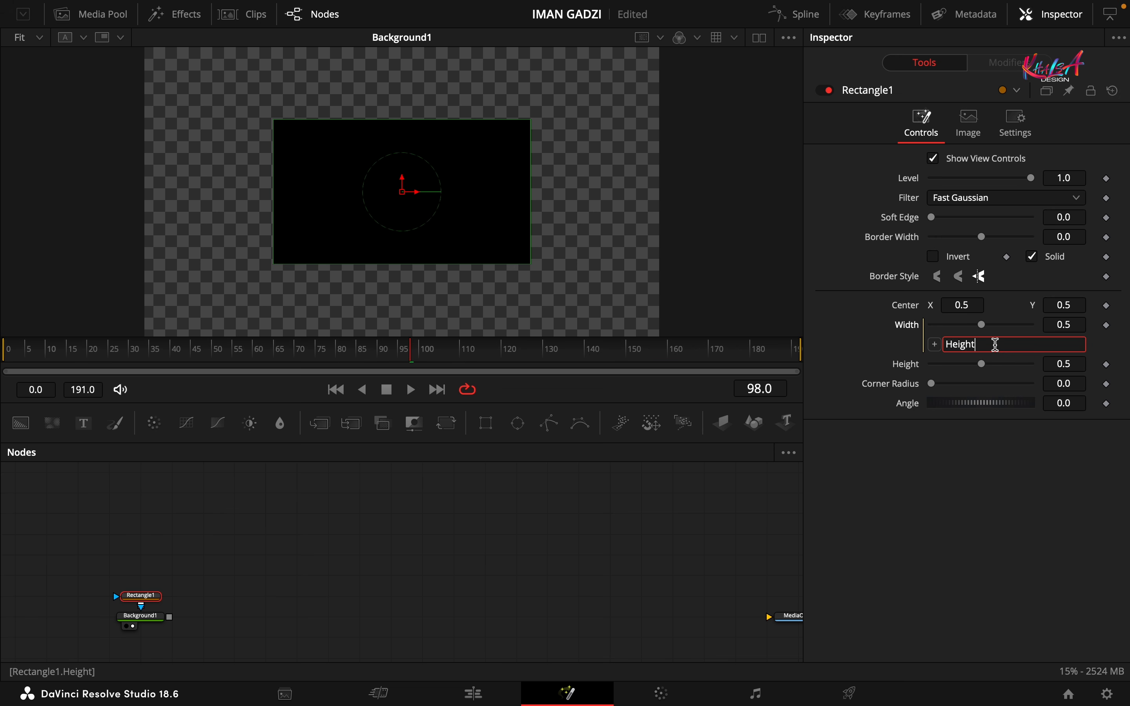
pyautogui.press('capslock')
pyautogui.write('/1.75')
pyautogui.press('Tab')
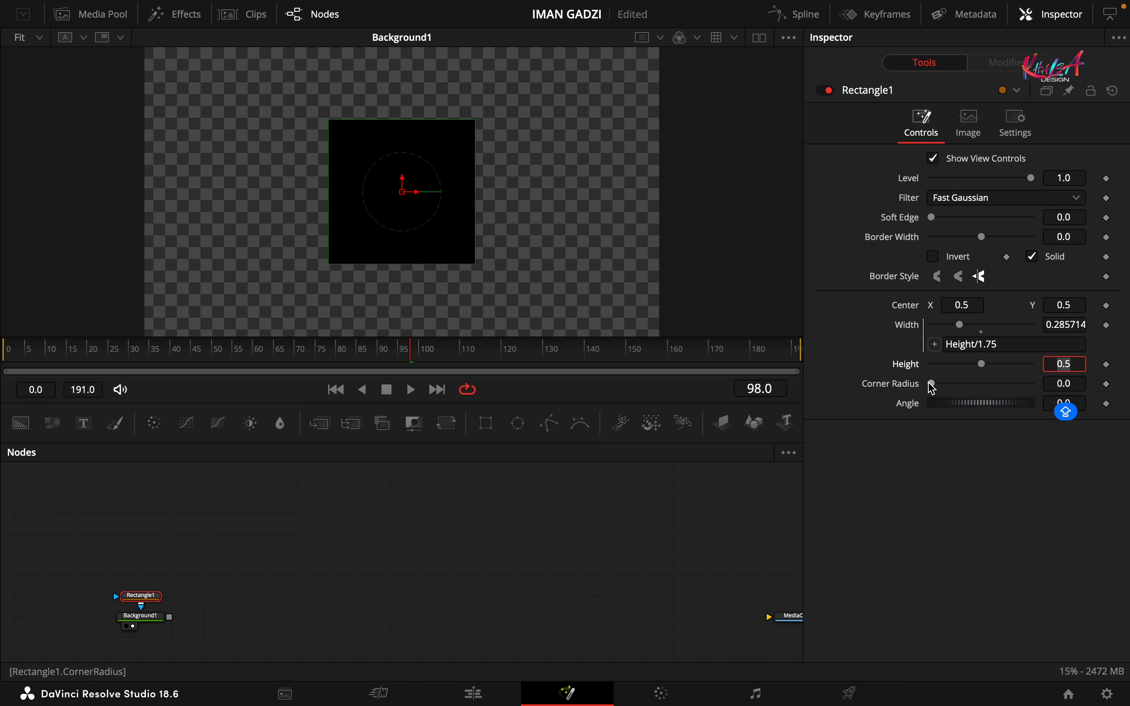
# Set Rectangle1's corner radius to 0.365 and its height to 0.21
pyautogui.moveTo(933, 385); pyautogui.dragTo(948, 384)
pyautogui.click(1082, 382)
pyautogui.write('0.')
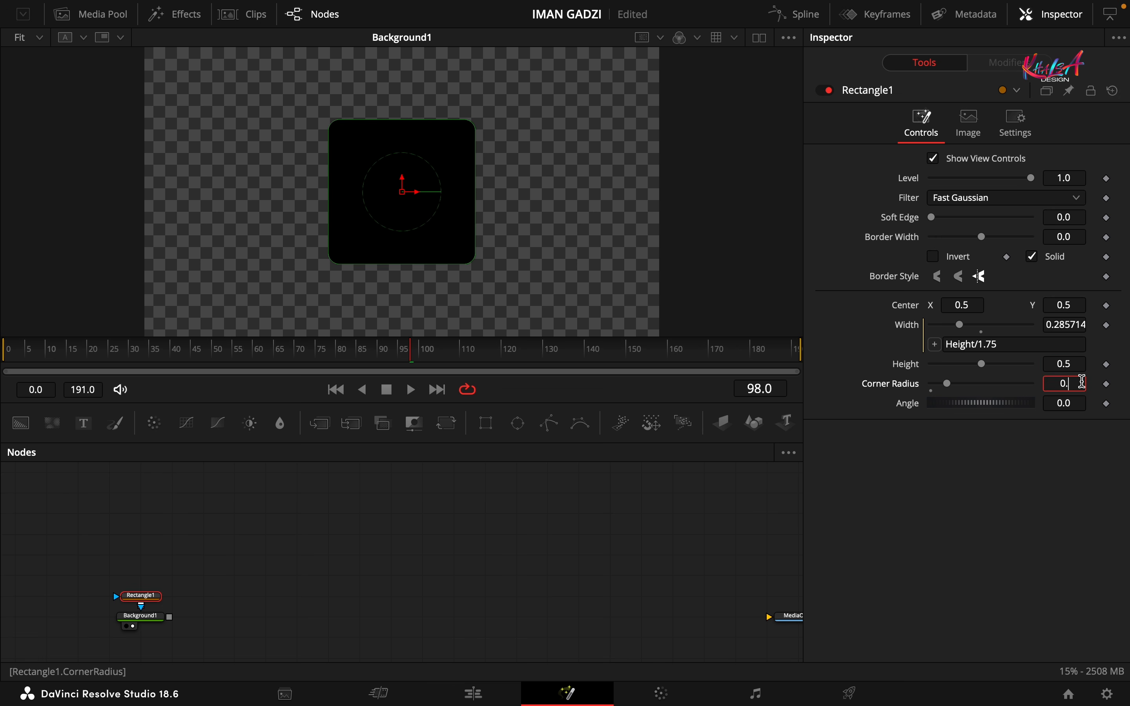
pyautogui.write('365')
pyautogui.press('Tab')
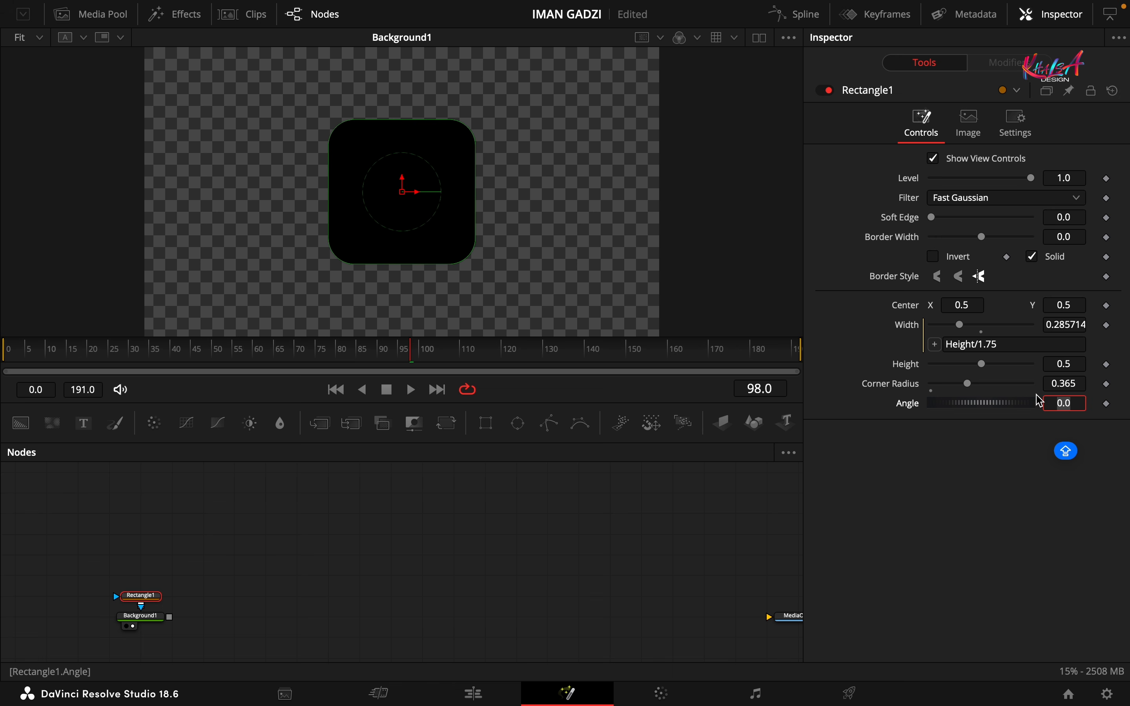
pyautogui.click(1076, 364)
pyautogui.write('0.21')
pyautogui.press('Tab')
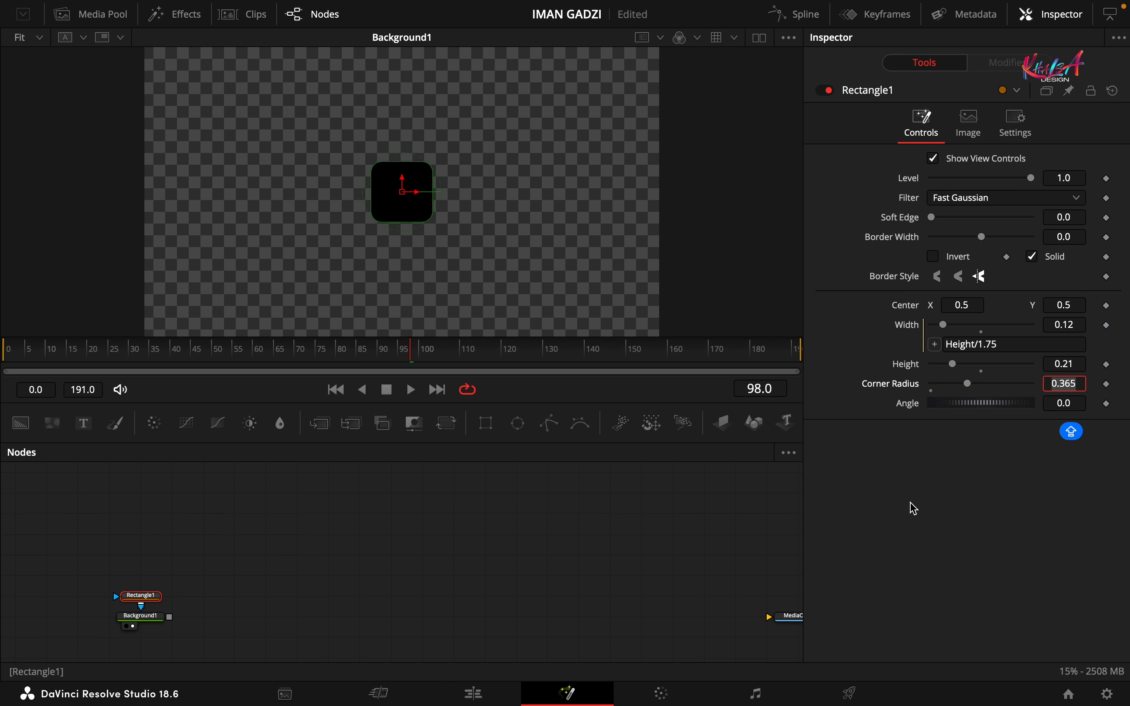
# Space Rectangle1 farther from Background1 and add a Blur node after Background1
pyautogui.moveTo(140, 596); pyautogui.dragTo(144, 573)
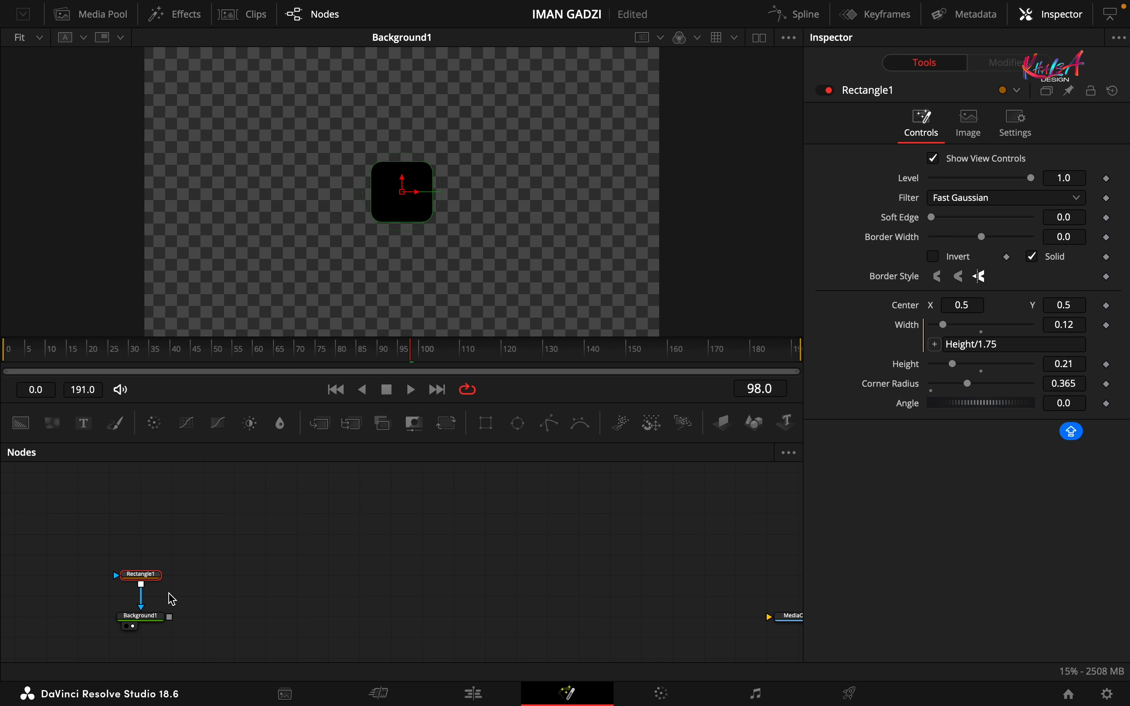
pyautogui.scroll(-3, 168, 592)
pyautogui.click(174, 530)
pyautogui.hotkey('shift', 'space')
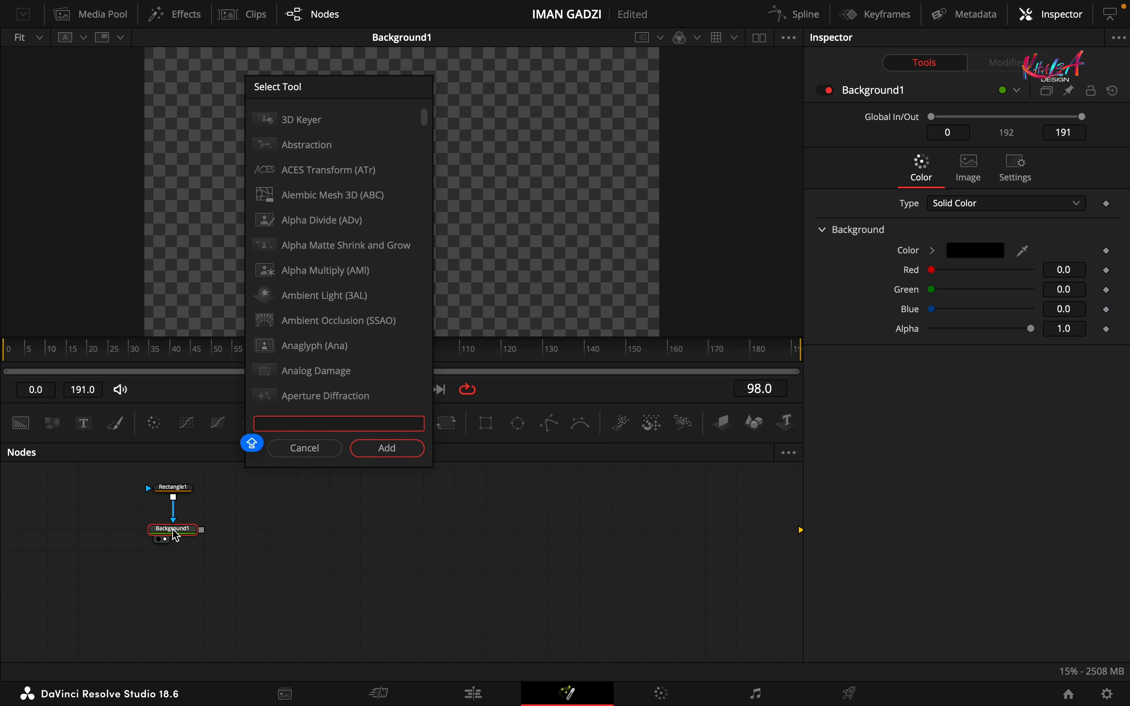
pyautogui.write('Blur')
pyautogui.click(387, 448)
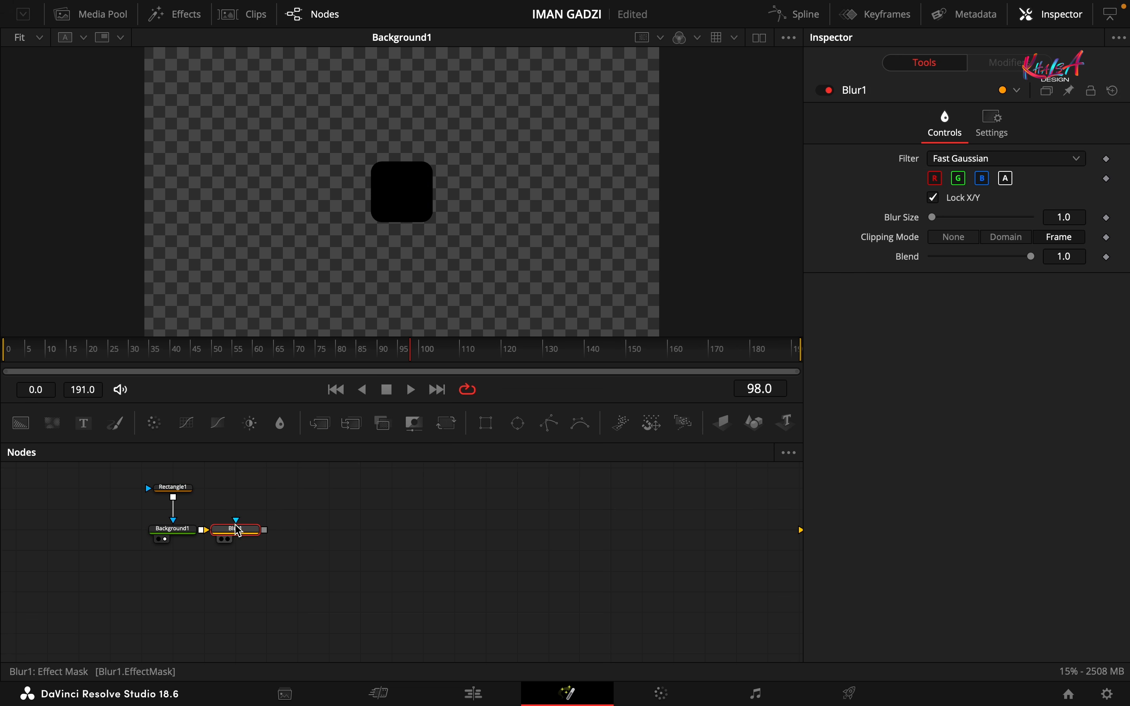
# Mask Blur1 with Rectangle1, show Blur1 in the viewer, and set its blur size to 100
pyautogui.moveTo(233, 532); pyautogui.dragTo(273, 534)
pyautogui.moveTo(197, 488); pyautogui.dragTo(267, 520)
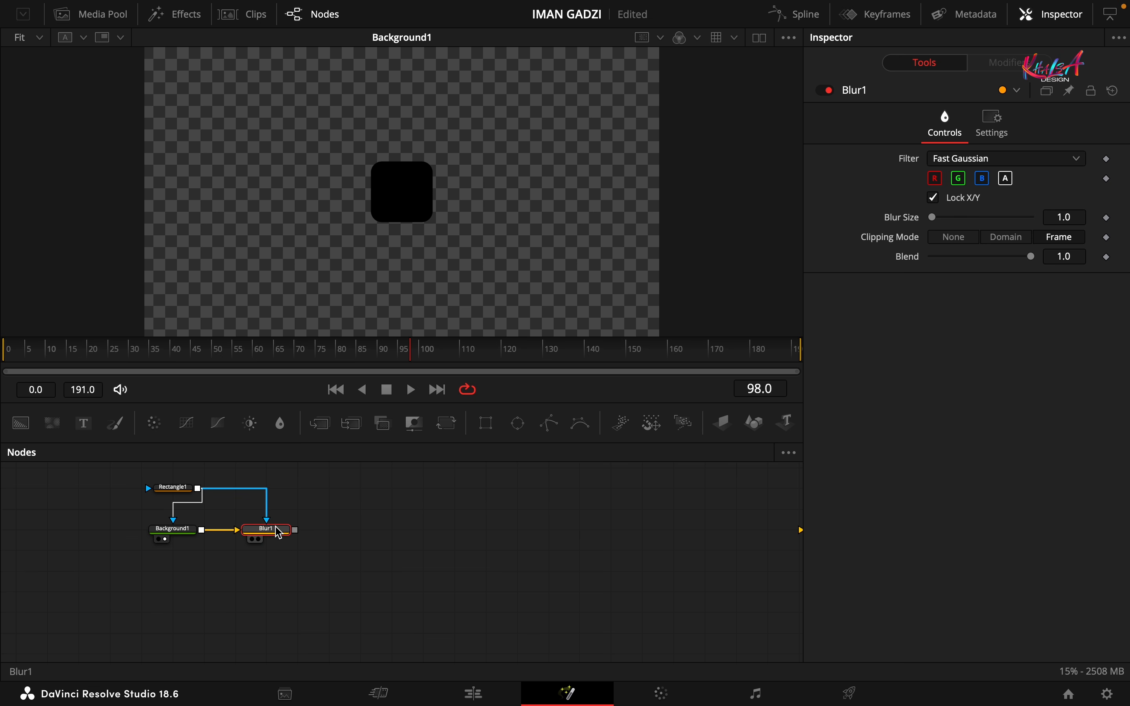
pyautogui.moveTo(463, 177); pyautogui.dragTo(463, 177)
pyautogui.scroll(1, 322, 589)
pyautogui.hscroll(1, 322, 589)
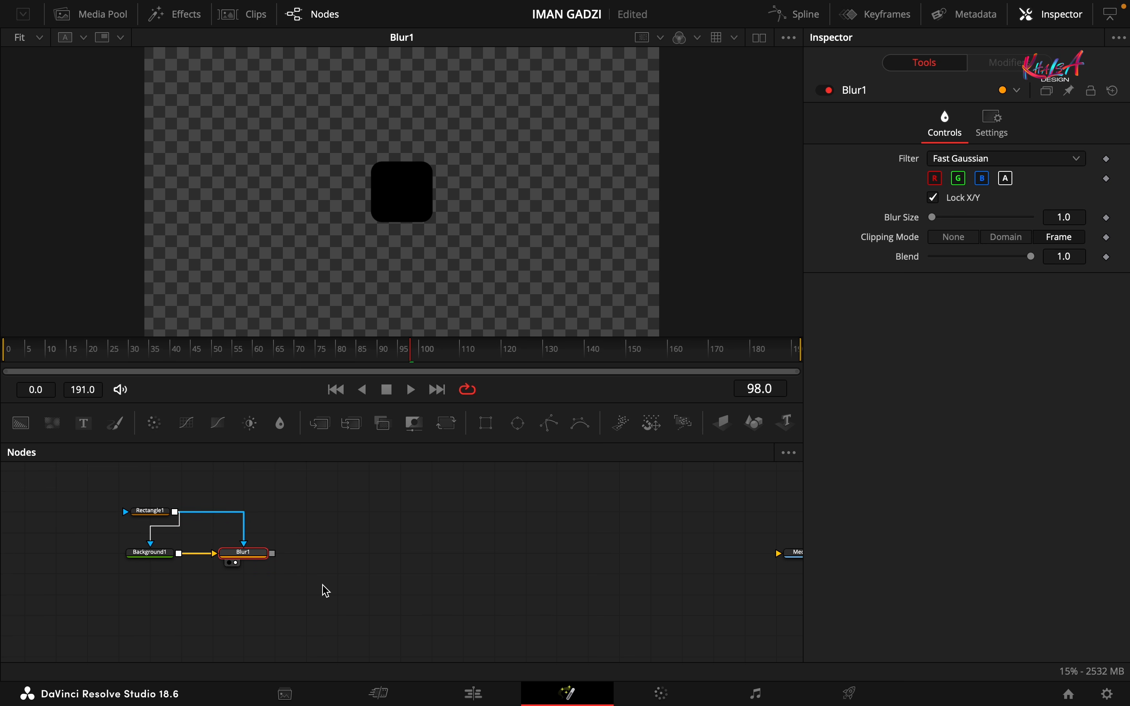
pyautogui.moveTo(934, 218); pyautogui.dragTo(1088, 219)
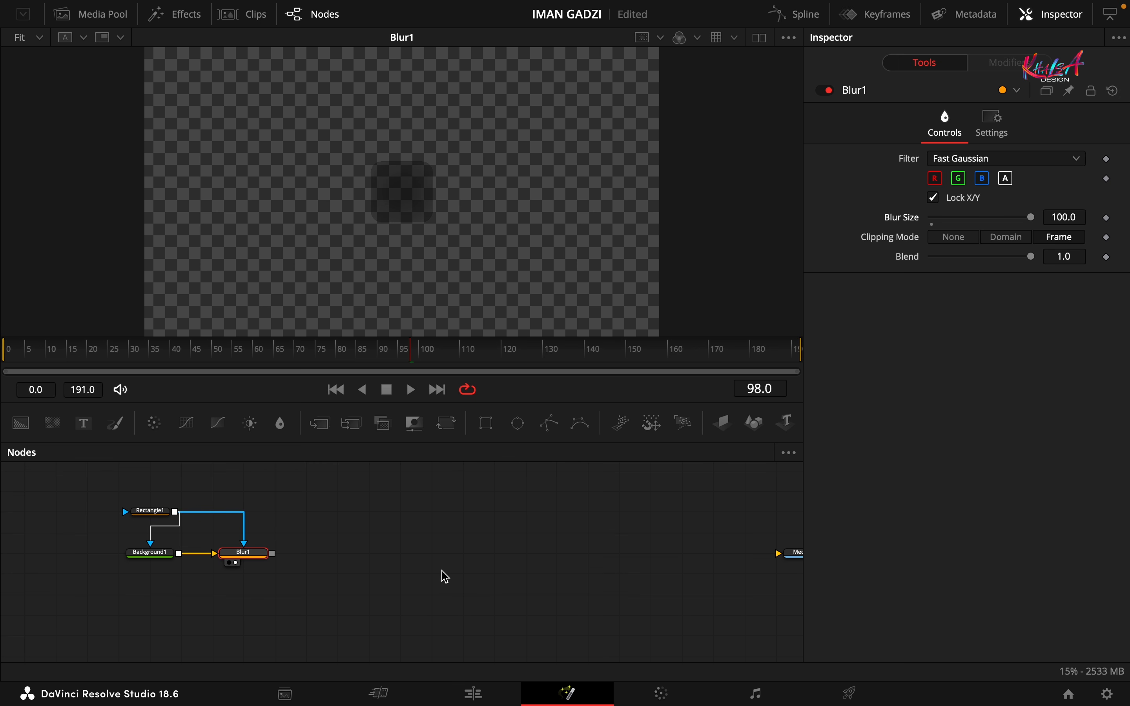
# Add a Merge node fed by Blur1 and connect a new Background node as its foreground
pyautogui.moveTo(321, 424); pyautogui.dragTo(369, 554)
pyautogui.moveTo(276, 560); pyautogui.dragTo(369, 553)
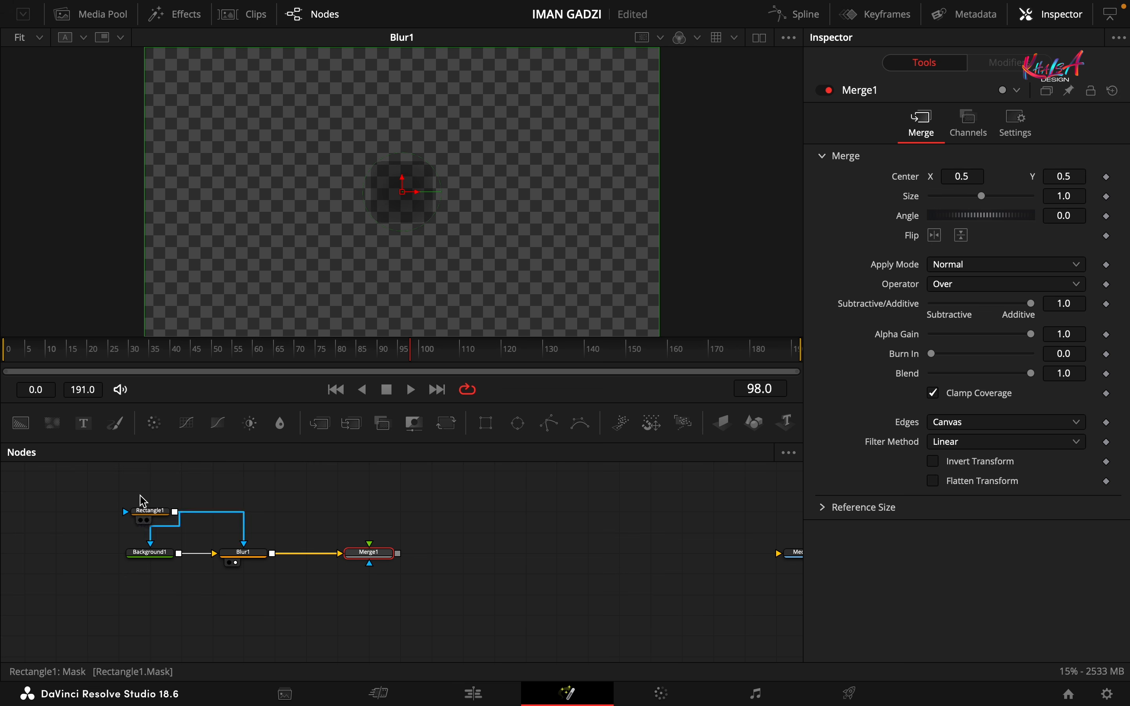
pyautogui.moveTo(20, 423); pyautogui.dragTo(374, 519)
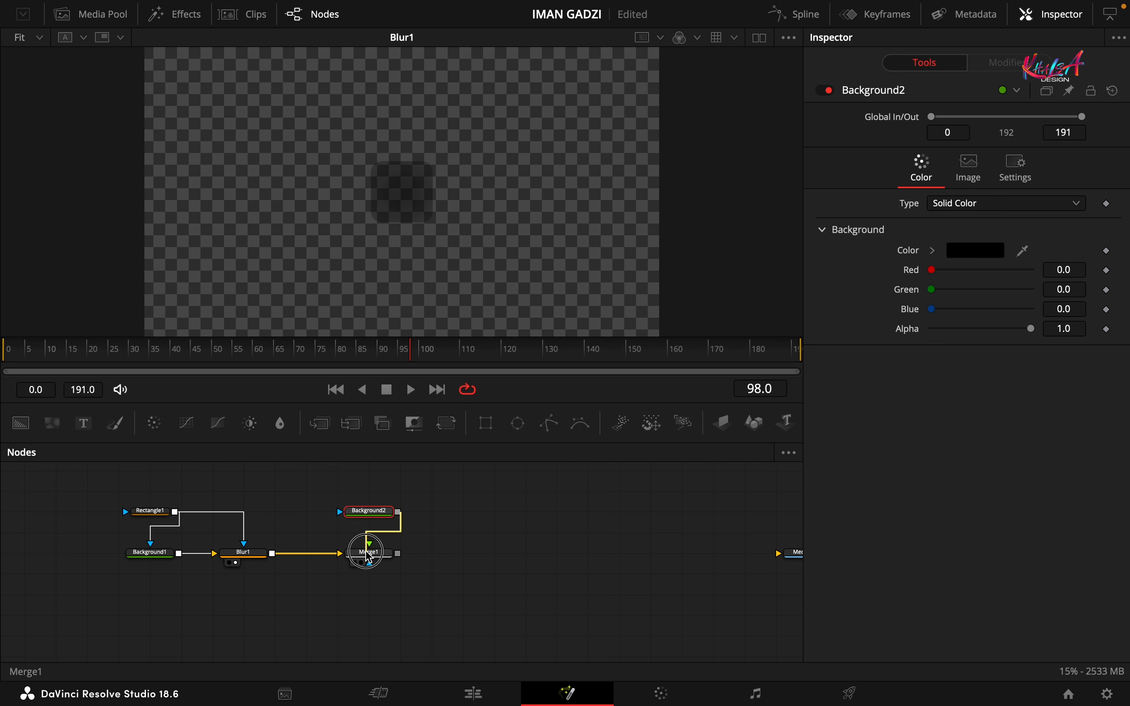
# Paste an instance of Rectangle1 and connect it as the mask of Background2
pyautogui.click(160, 515)
pyautogui.hotkey('ctrl', 'c')
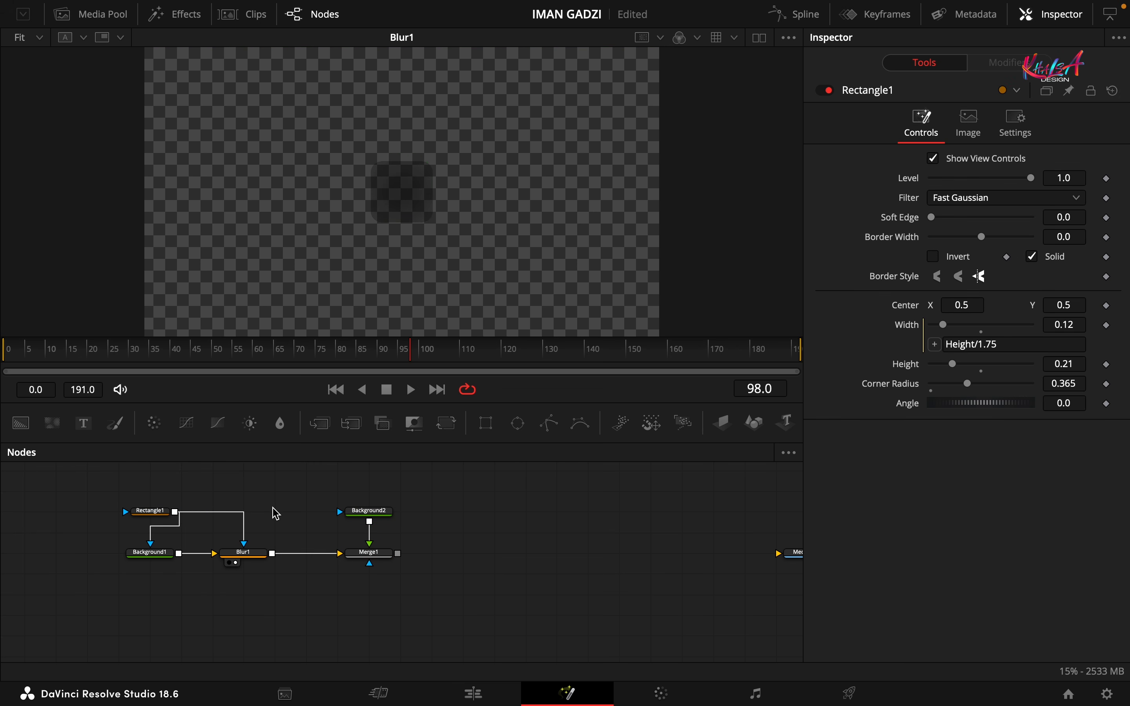
pyautogui.hotkey('ctrl', 'shift', 'v')
pyautogui.moveTo(275, 512); pyautogui.dragTo(368, 511)
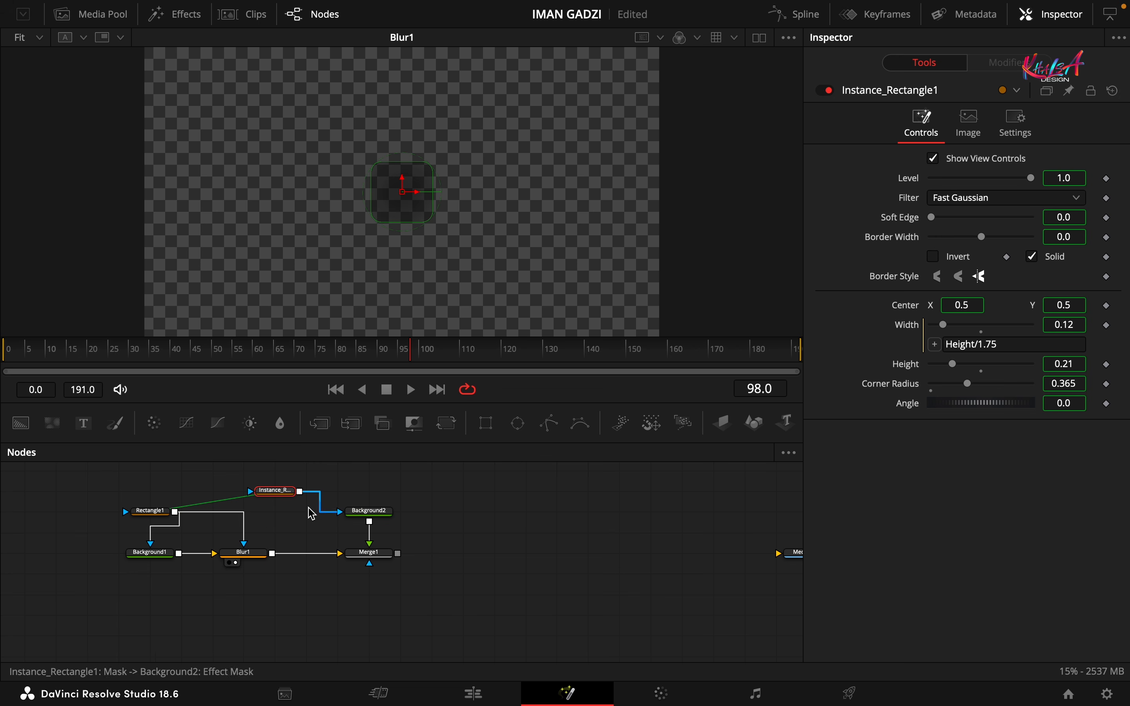
# Deinstance Solid and Border Width on the instanced rectangle, make it a non-solid outline 0.002 wide, and view Merge1
pyautogui.rightClick(1048, 257)
pyautogui.click(1073, 400)
pyautogui.rightClick(902, 237)
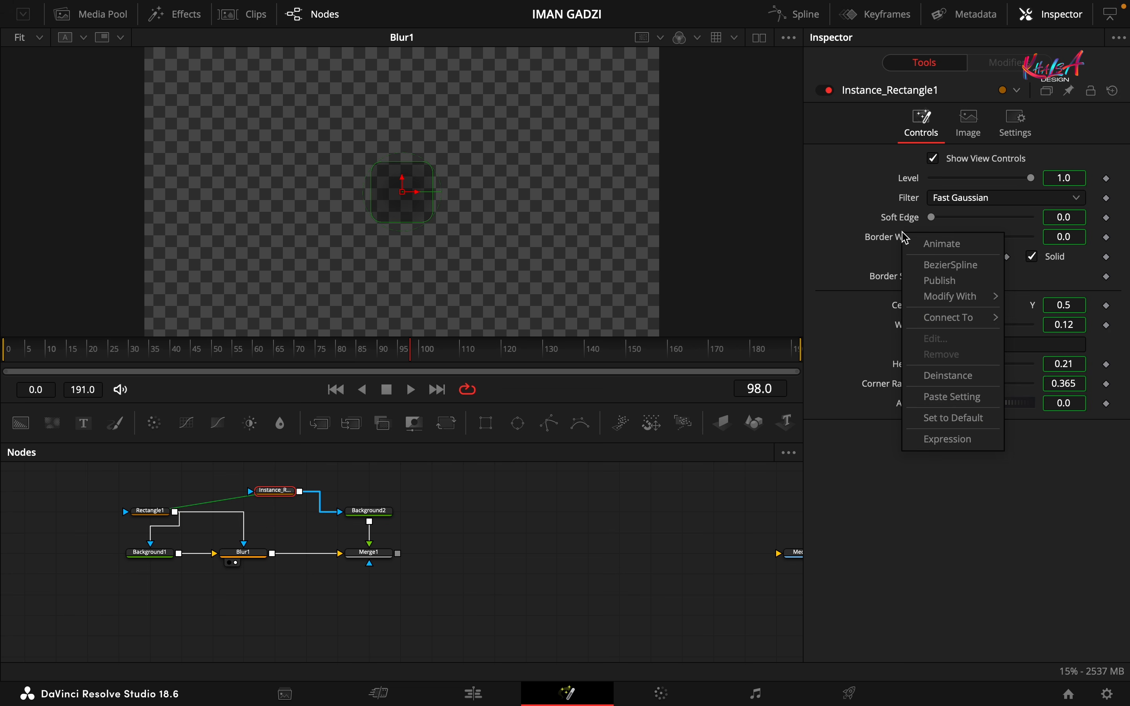
pyautogui.click(952, 378)
pyautogui.click(1031, 256)
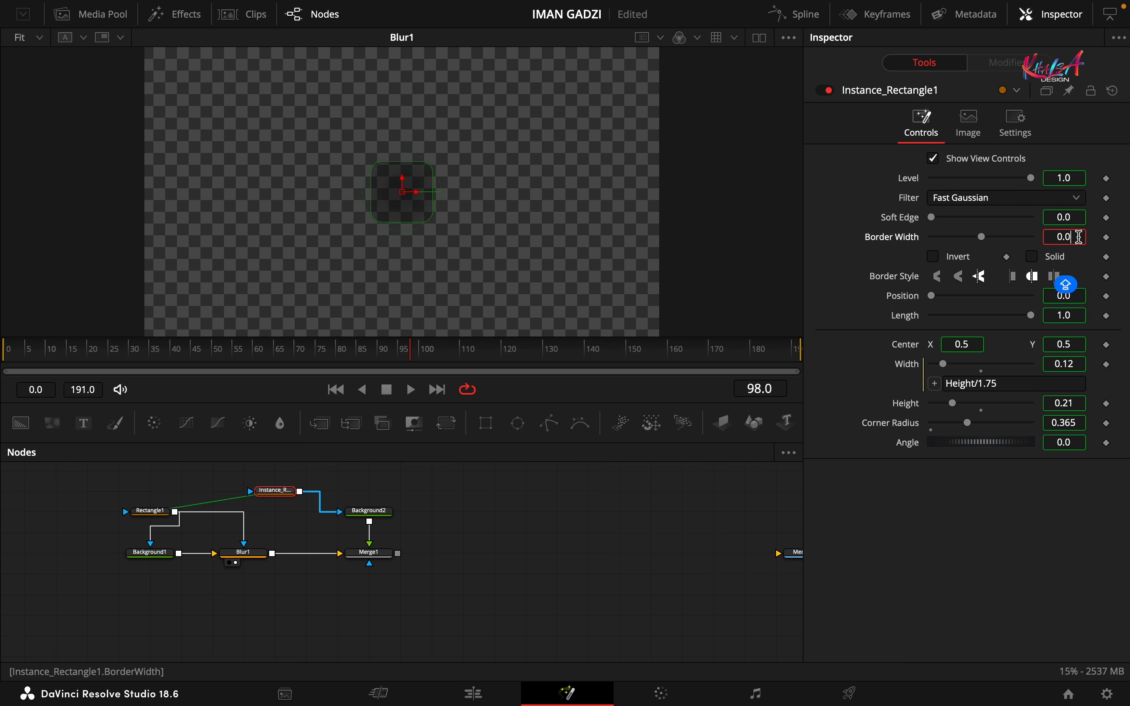
pyautogui.write('02')
pyautogui.press('Tab')
pyautogui.click(374, 559)
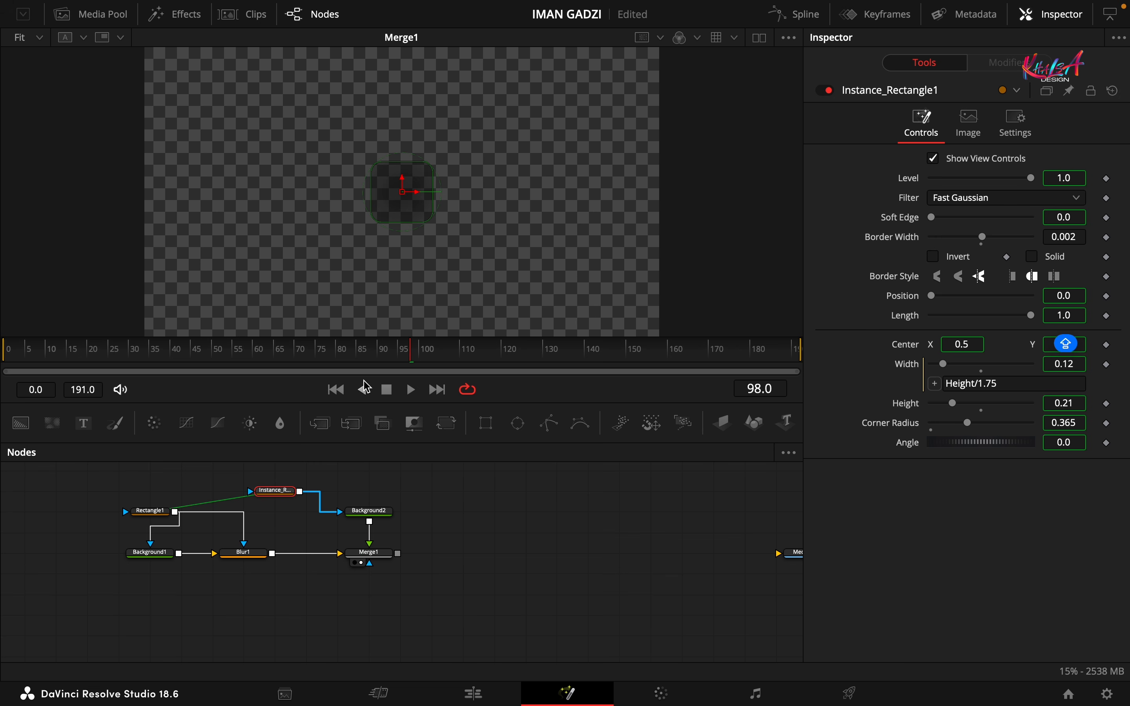
# Set Background2's color to light pink, about 0.925 red, 0.796 green and 0.914 blue
pyautogui.click(382, 514)
pyautogui.moveTo(933, 270); pyautogui.dragTo(1007, 290)
pyautogui.click(969, 251)
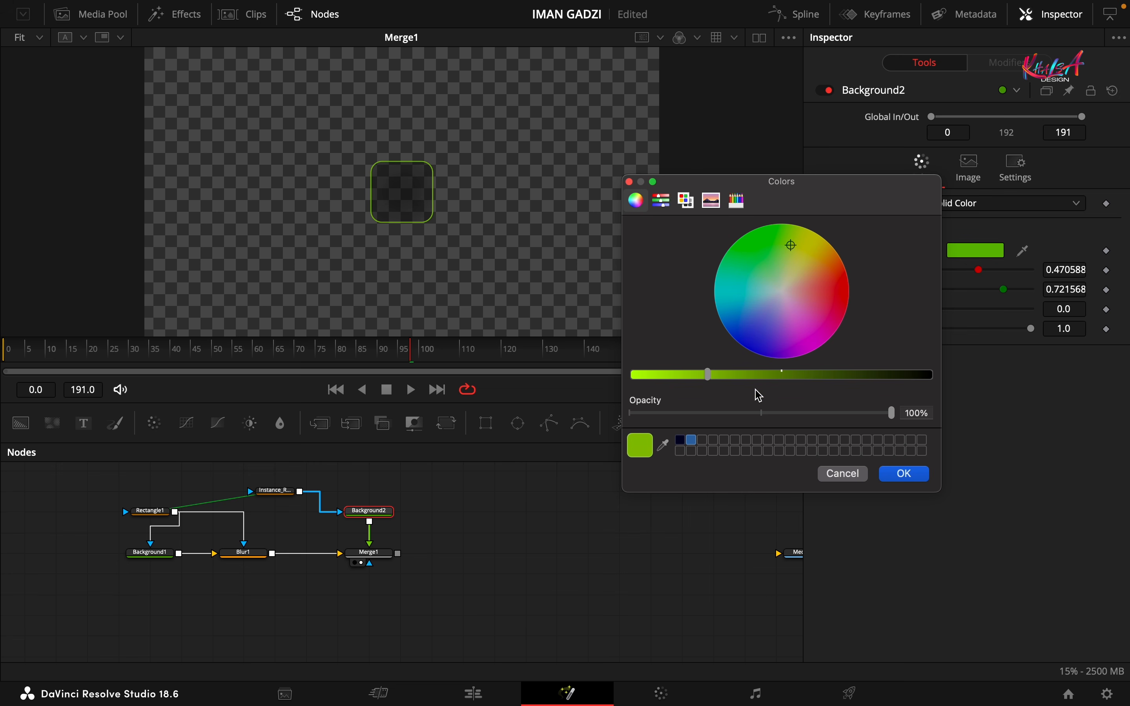
pyautogui.moveTo(793, 246); pyautogui.dragTo(787, 299)
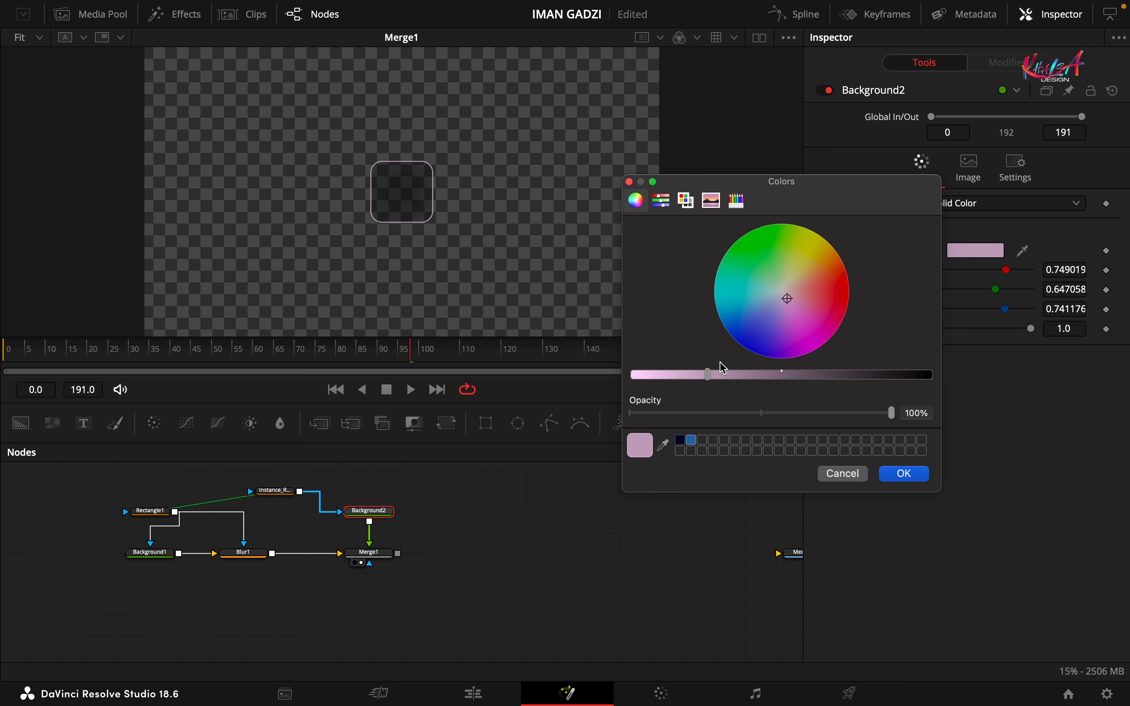
pyautogui.moveTo(710, 375); pyautogui.dragTo(670, 377)
pyautogui.click(904, 474)
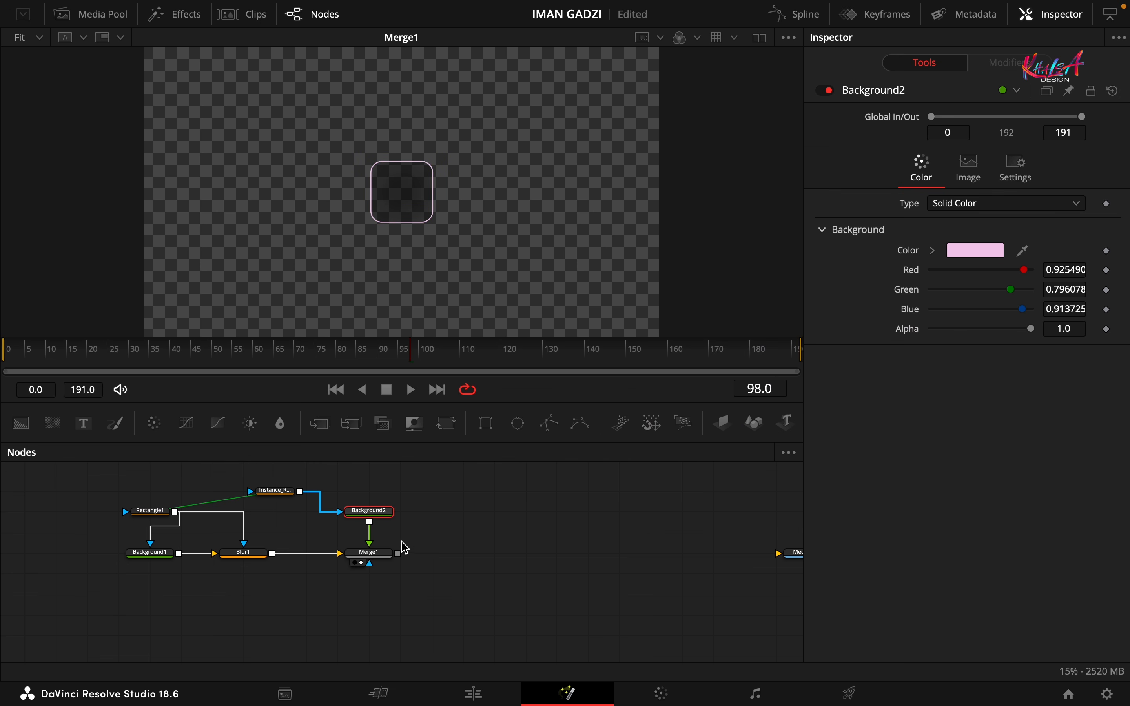
# Add a second Merge node after Merge1 and connect Merge1's output to its background input
pyautogui.click(382, 557)
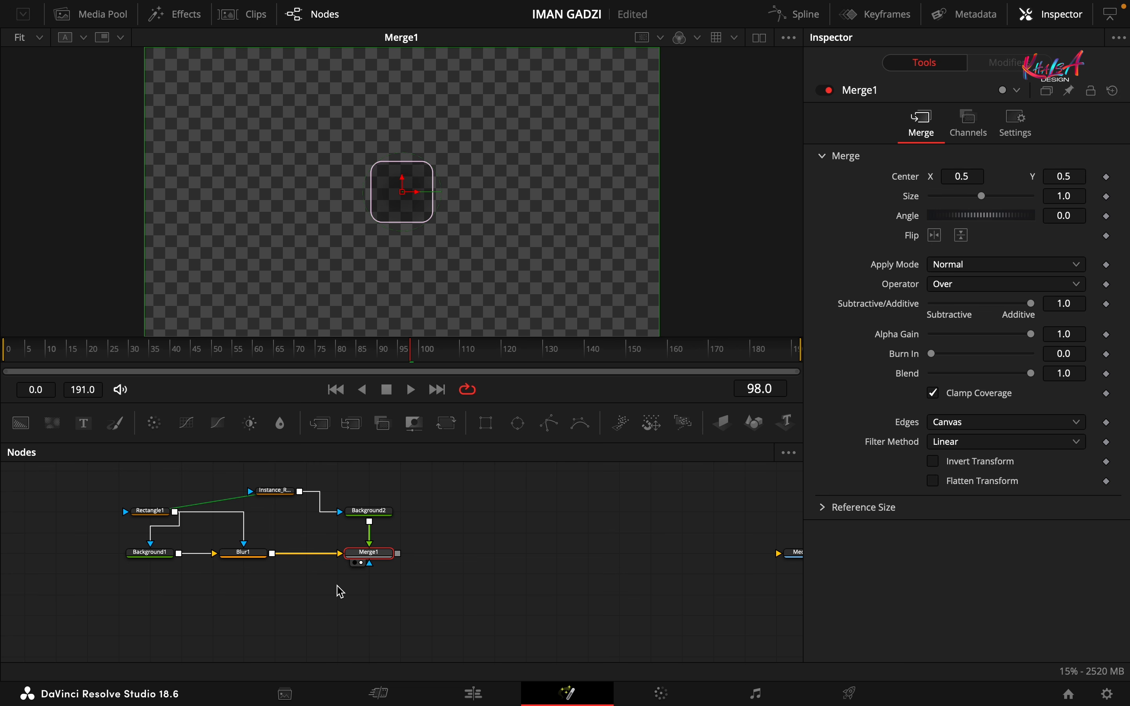
pyautogui.hscroll(3, 391, 593)
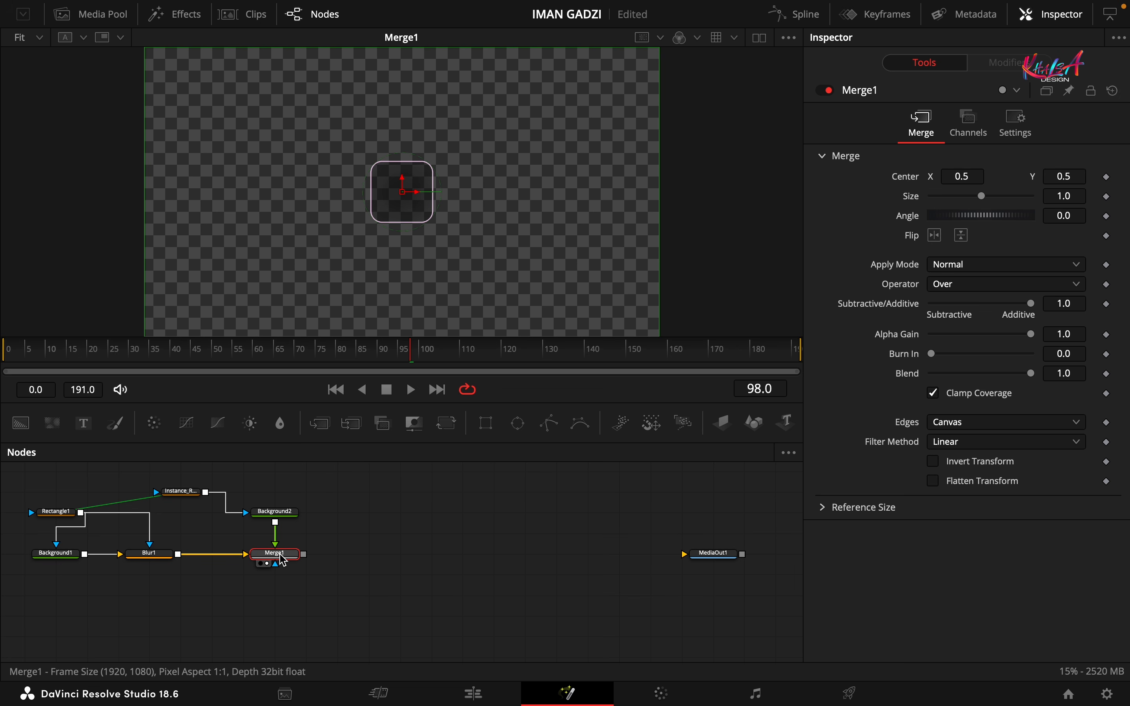
pyautogui.moveTo(327, 424); pyautogui.dragTo(400, 553)
pyautogui.moveTo(303, 554); pyautogui.dragTo(396, 554)
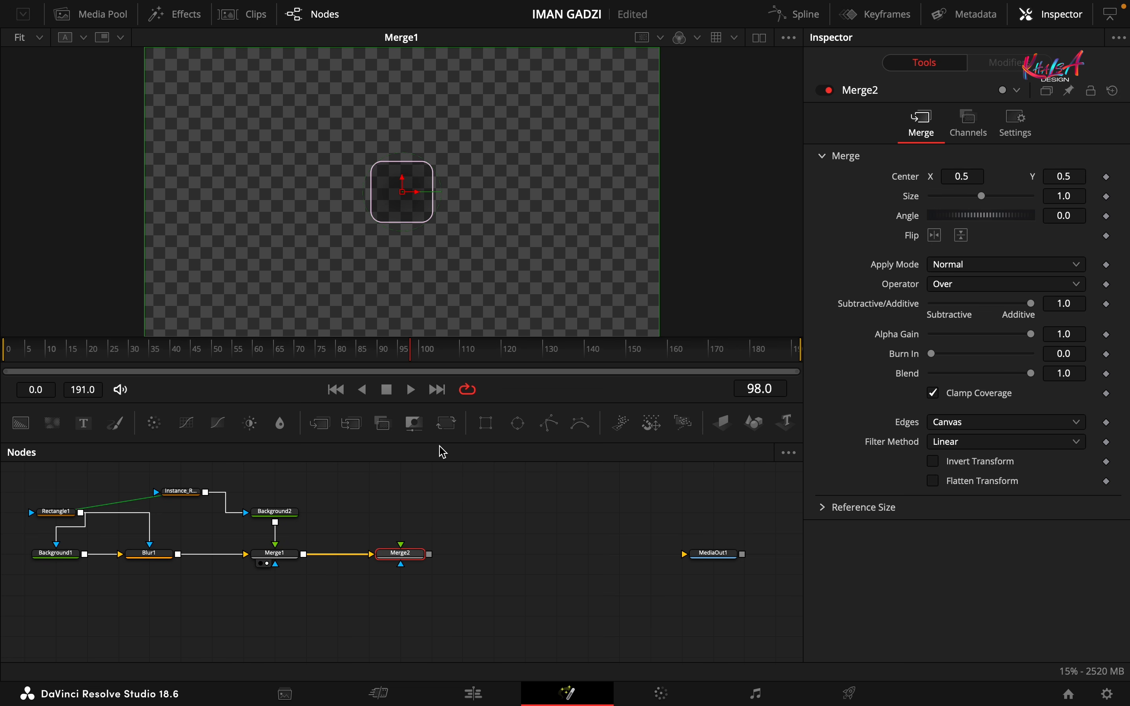
# Add a new Background node as Merge2's foreground, mask it with an Ellipse node, and space the ellipse node above it
pyautogui.moveTo(20, 424); pyautogui.dragTo(405, 555)
pyautogui.click(517, 424)
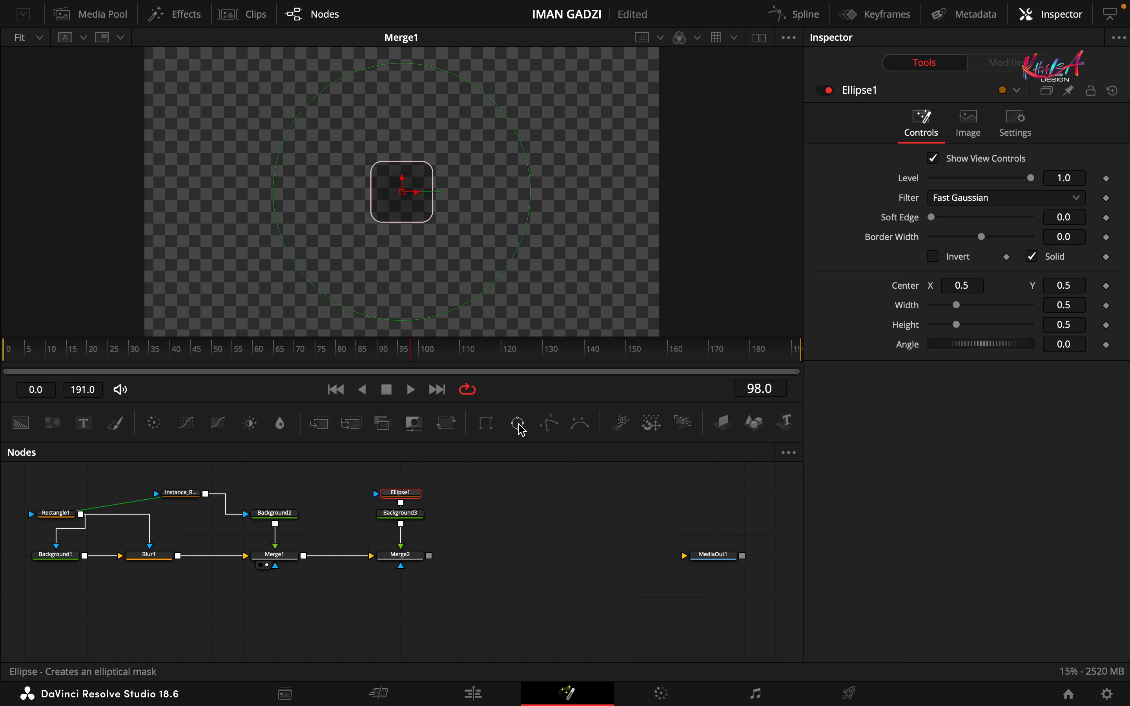
pyautogui.moveTo(404, 503); pyautogui.dragTo(404, 481)
# Set Background3's color to white, with red, green and blue at 1.0
pyautogui.click(401, 514)
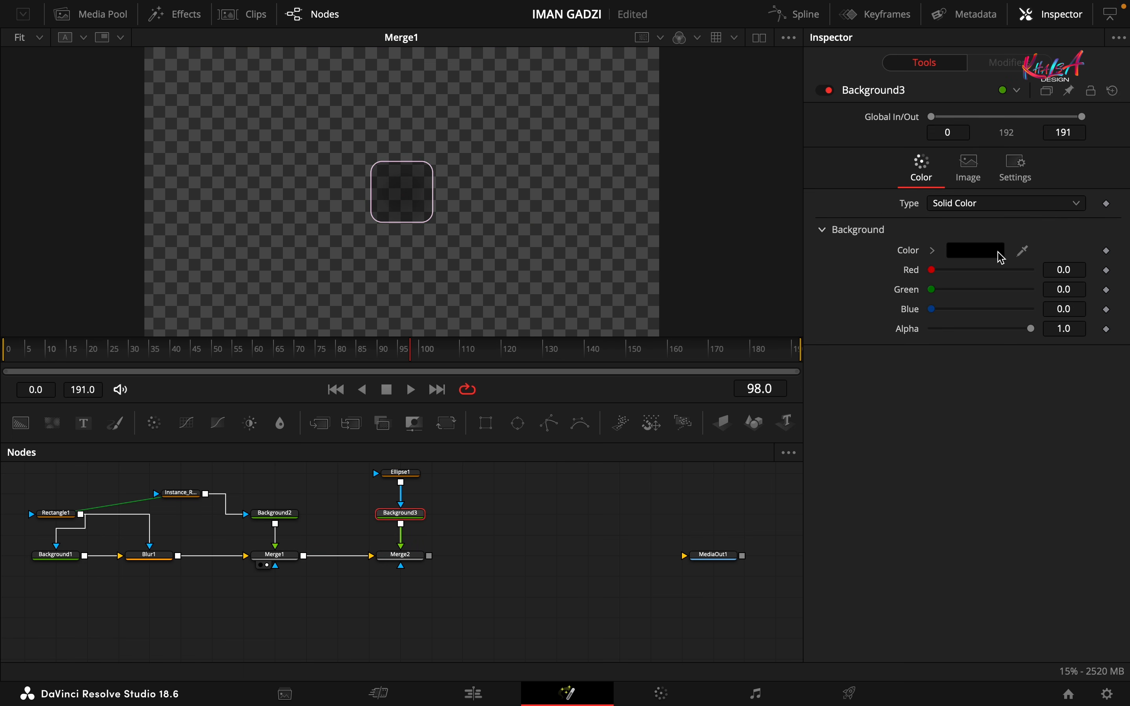
pyautogui.moveTo(934, 270); pyautogui.dragTo(1032, 289)
pyautogui.moveTo(932, 309); pyautogui.dragTo(1027, 311)
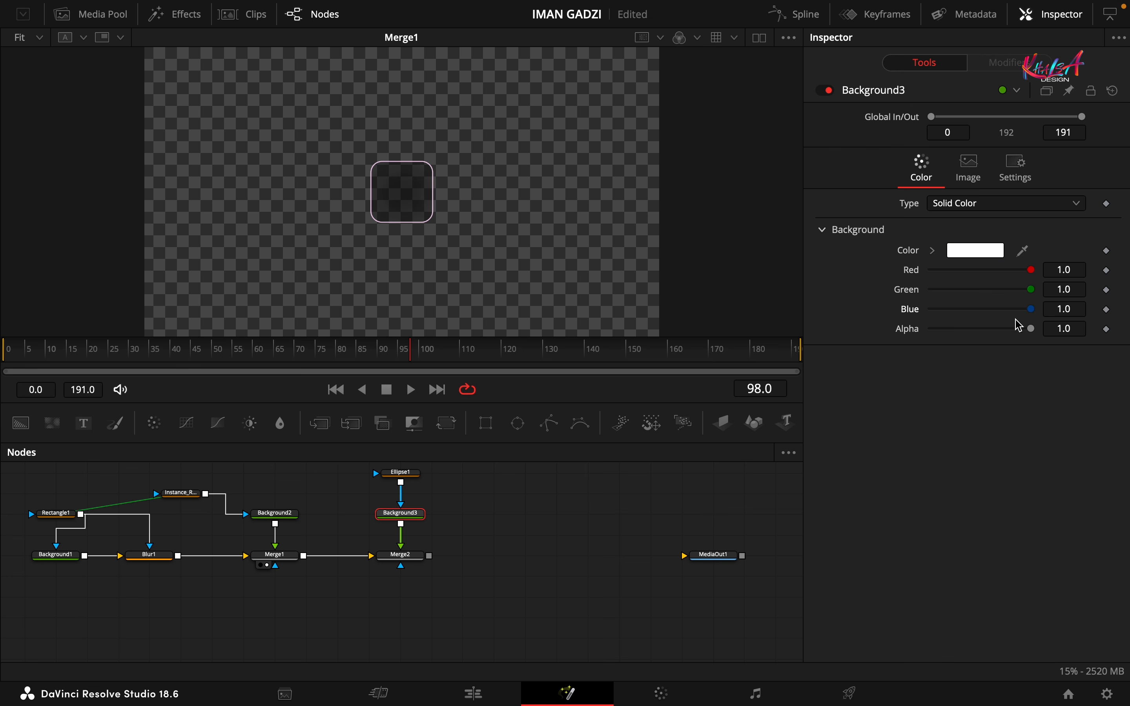
# Make Ellipse1 a non-solid outline with some border width and show Merge2 in the viewer
pyautogui.click(400, 481)
pyautogui.click(1032, 257)
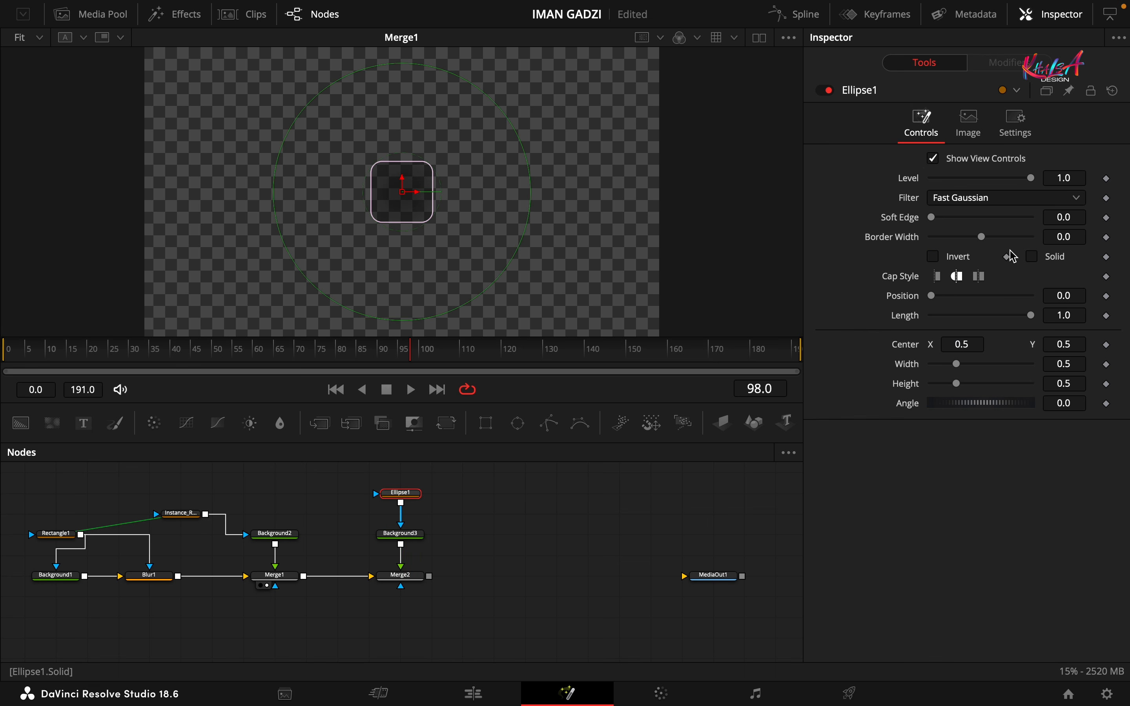
pyautogui.moveTo(982, 237)
pyautogui.mouseDown()
pyautogui.moveTo(1015, 237)
pyautogui.moveTo(992, 237)
pyautogui.mouseUp()
pyautogui.moveTo(402, 574); pyautogui.dragTo(402, 252)
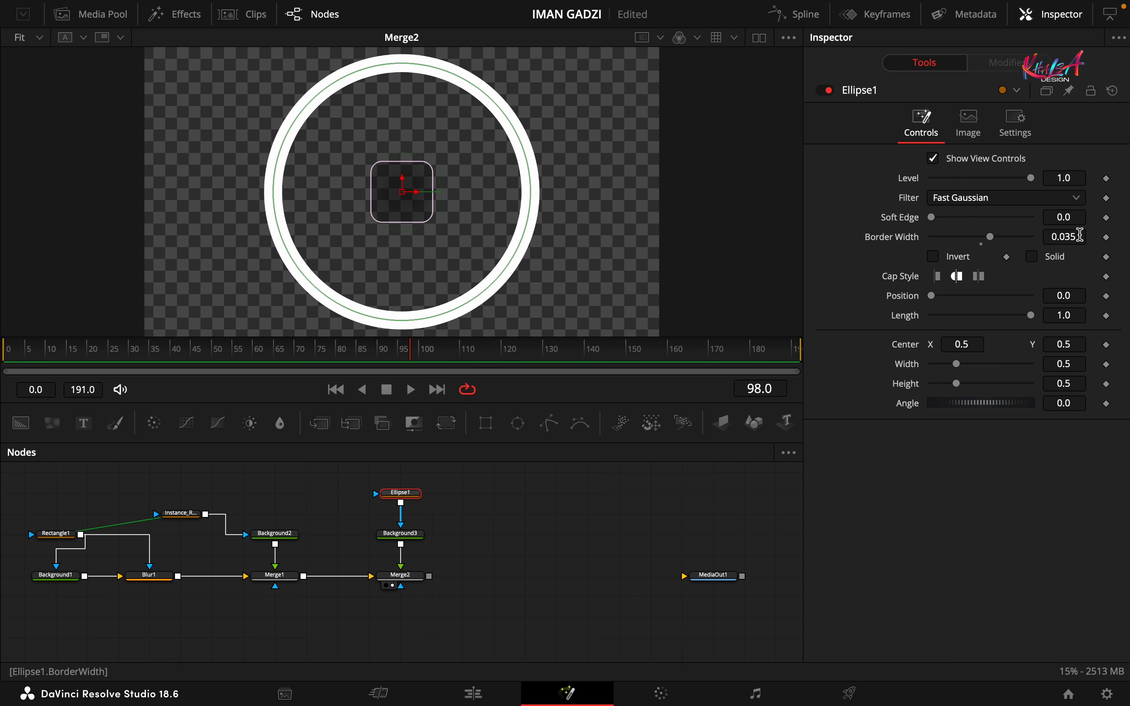
# Set Ellipse1's border width to 0.003 and shrink the ring inside the tile to about 0.079 in width and height
pyautogui.moveTo(1077, 236); pyautogui.dragTo(1044, 239)
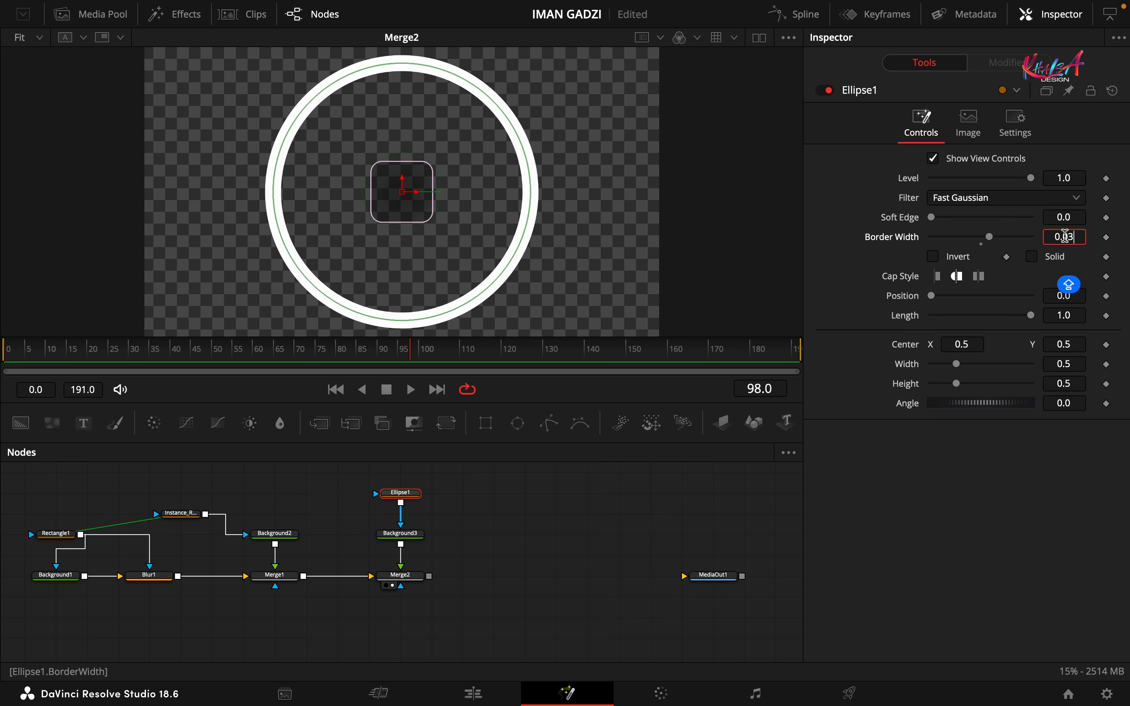
pyautogui.click(1069, 237)
pyautogui.write('0')
pyautogui.press('Tab')
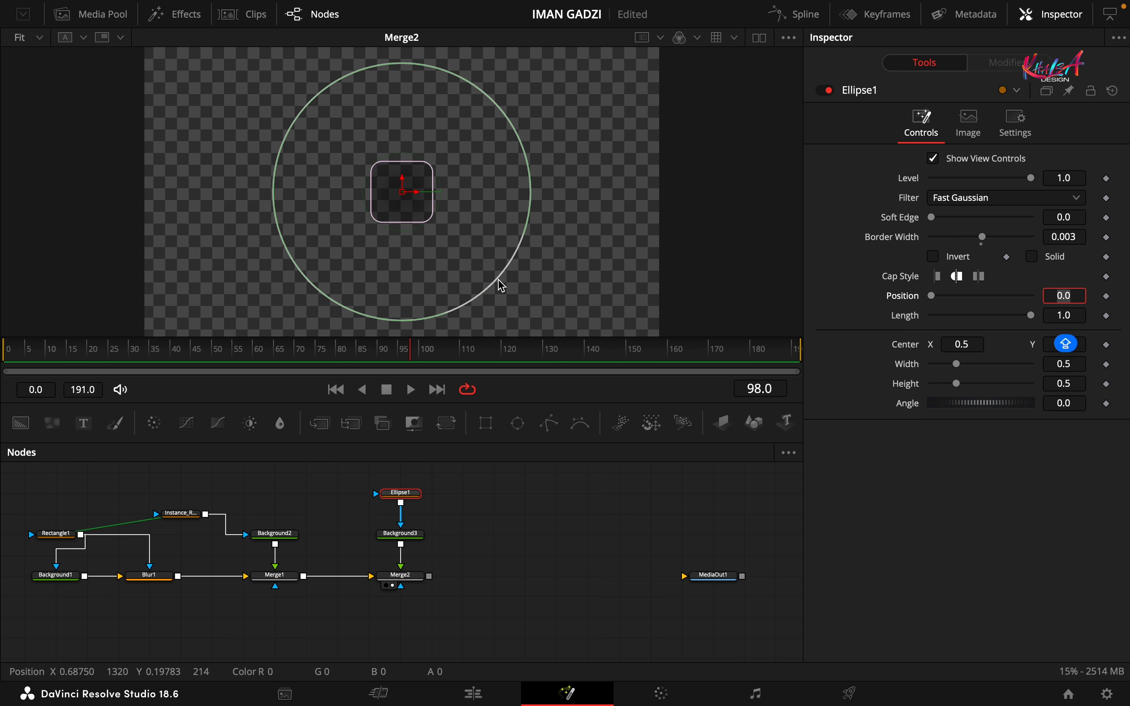
pyautogui.moveTo(502, 286); pyautogui.dragTo(410, 216)
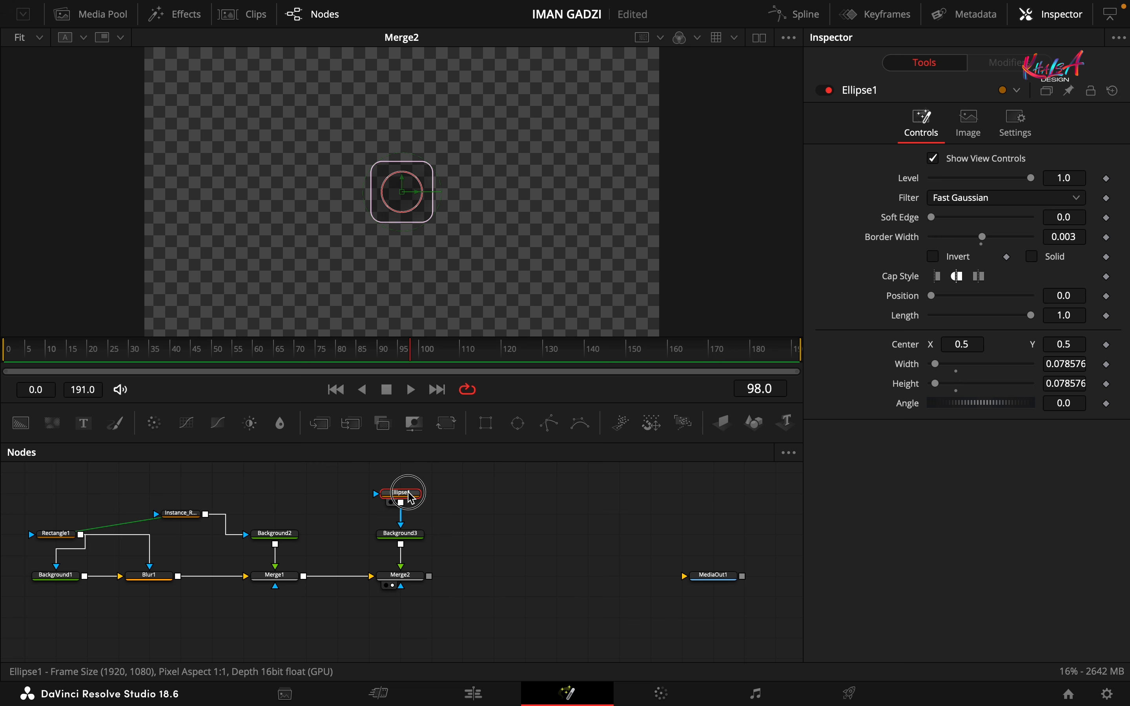
pyautogui.click(407, 542)
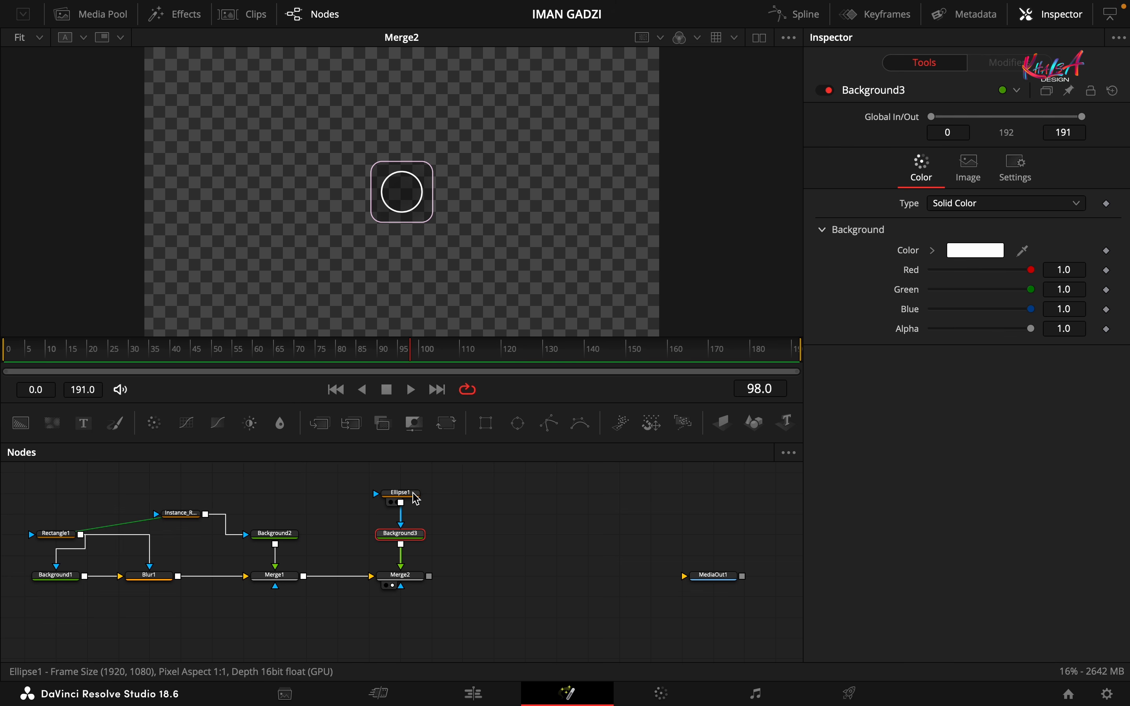
# Try a border width of 0.0002 on the instanced rectangle and restore its previous width
pyautogui.click(400, 493)
pyautogui.click(181, 513)
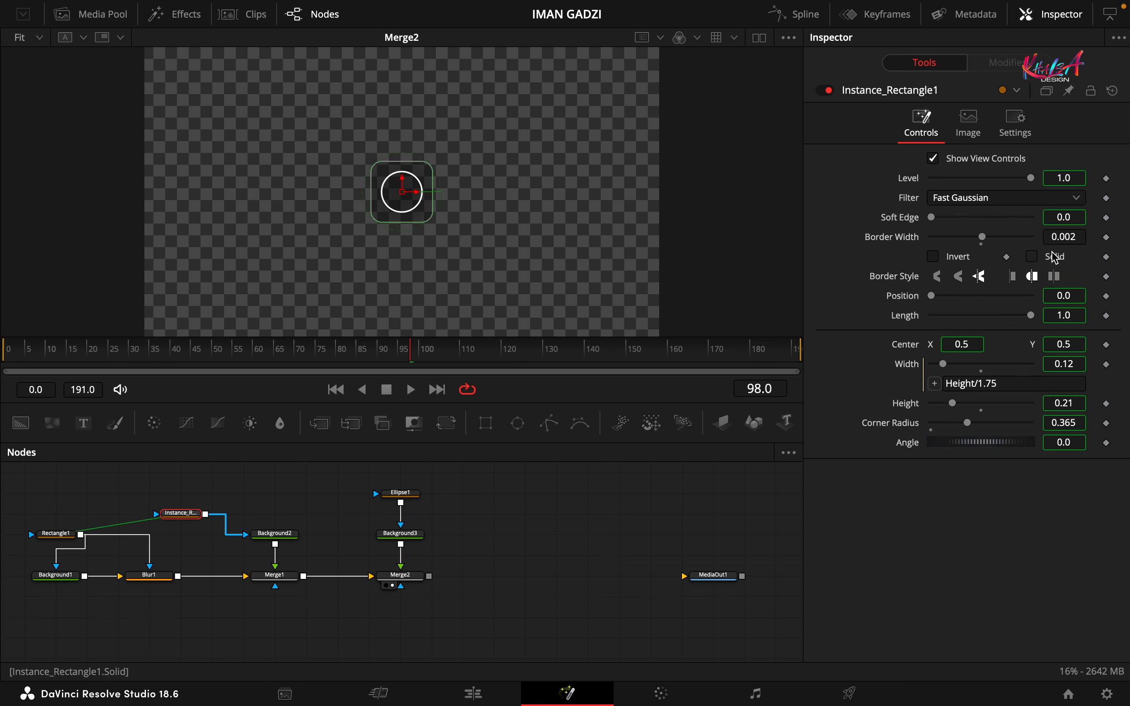
pyautogui.press('Tab')
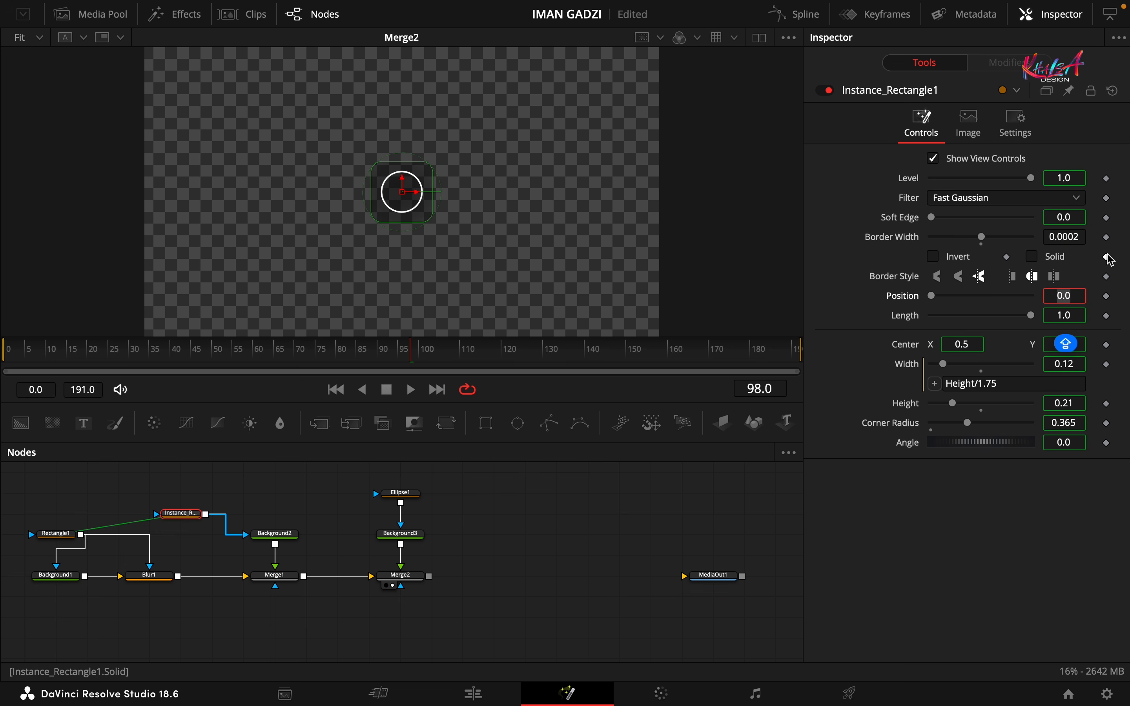
pyautogui.click(406, 579)
pyautogui.click(181, 513)
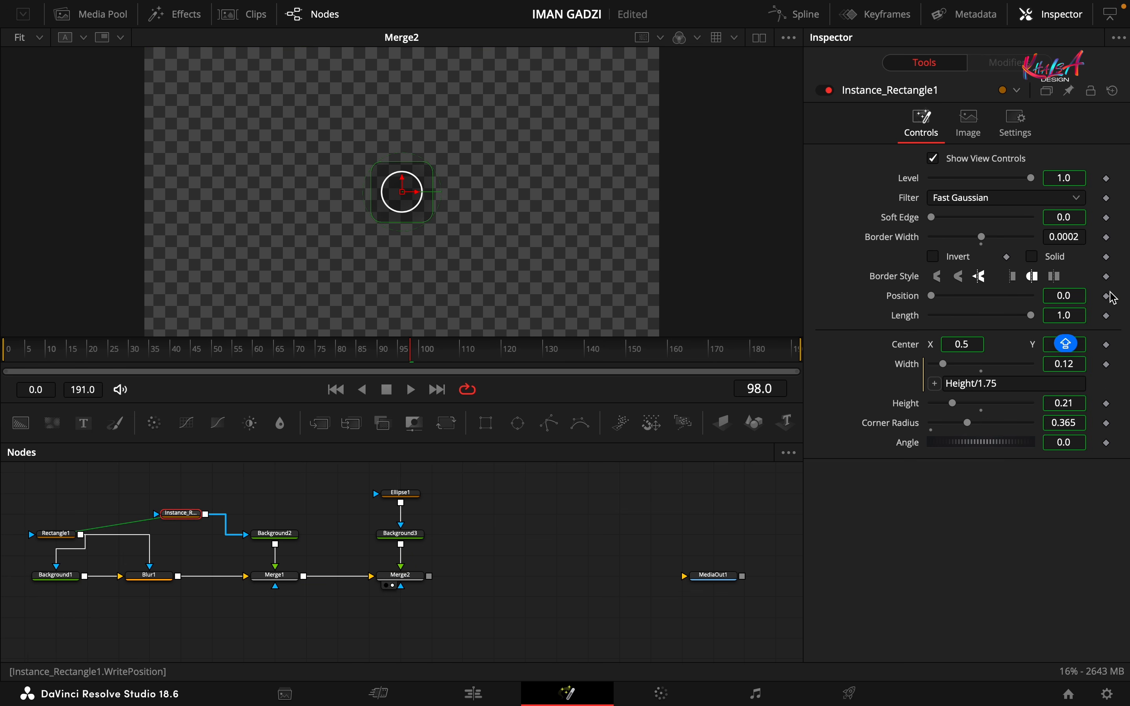
pyautogui.click(1073, 237)
pyautogui.press('BackSpace')
pyautogui.press('Tab')
# Thicken Ellipse1's ring by trying a border width of 0.006 and settling on 0.004
pyautogui.click(404, 495)
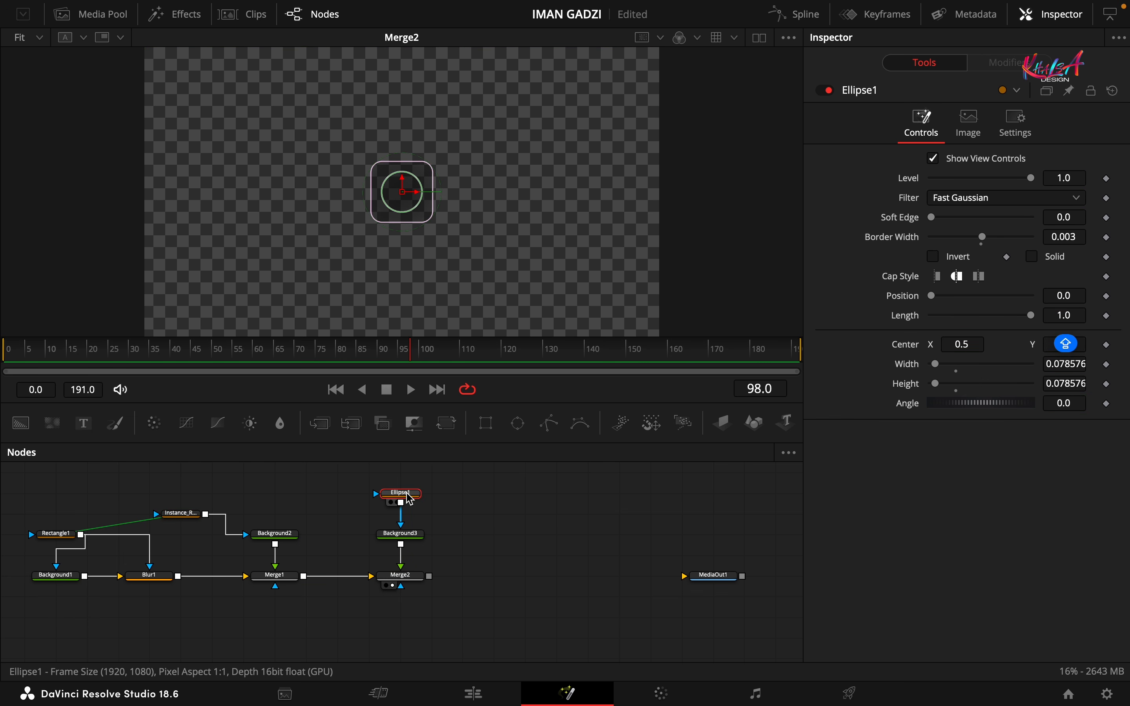
pyautogui.click(1080, 240)
pyautogui.press('BackSpace')
pyautogui.write('6')
pyautogui.press('Tab')
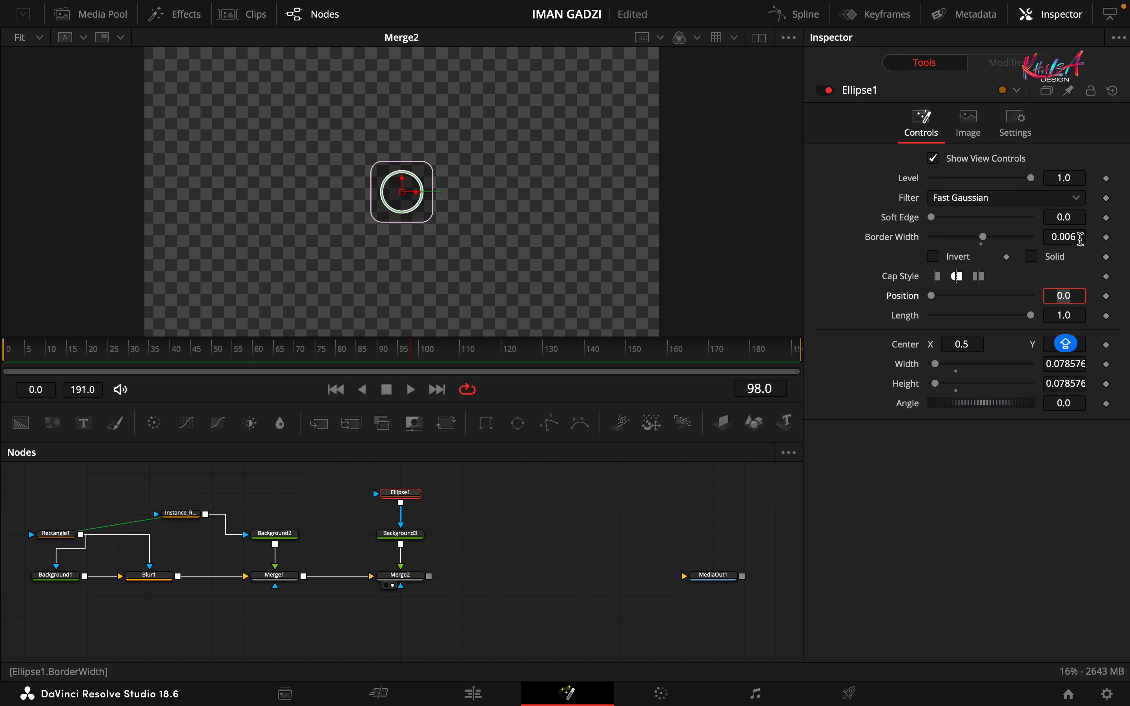
pyautogui.click(1080, 239)
pyautogui.press('BackSpace')
pyautogui.write('4')
pyautogui.press('Tab')
pyautogui.click(405, 575)
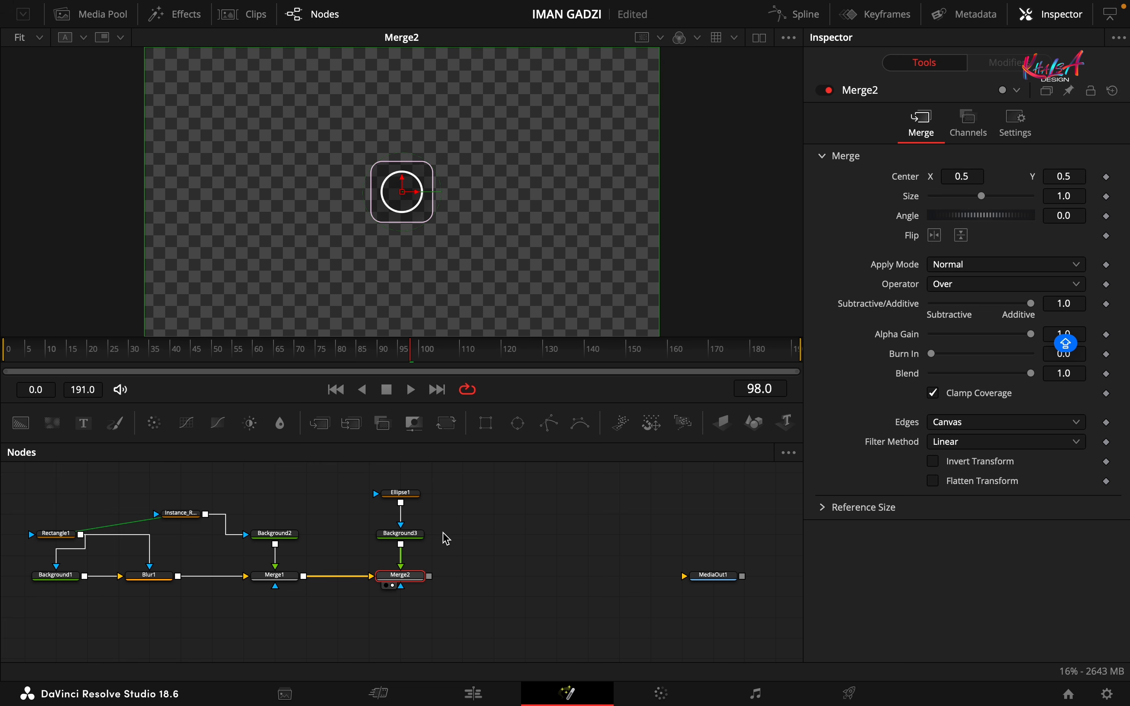
# At frame 36, keyframe Ellipse1's Position at 0.25 and its Length at 1.0
pyautogui.click(158, 354)
pyautogui.click(400, 494)
pyautogui.click(1107, 296)
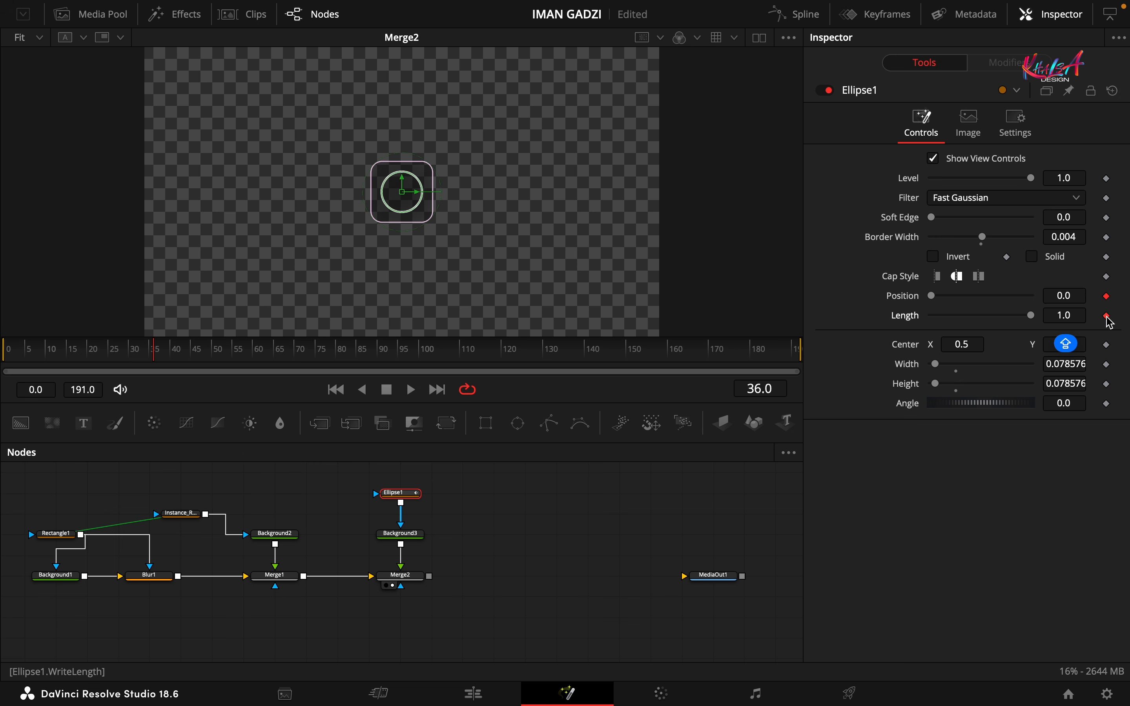
pyautogui.click(1109, 316)
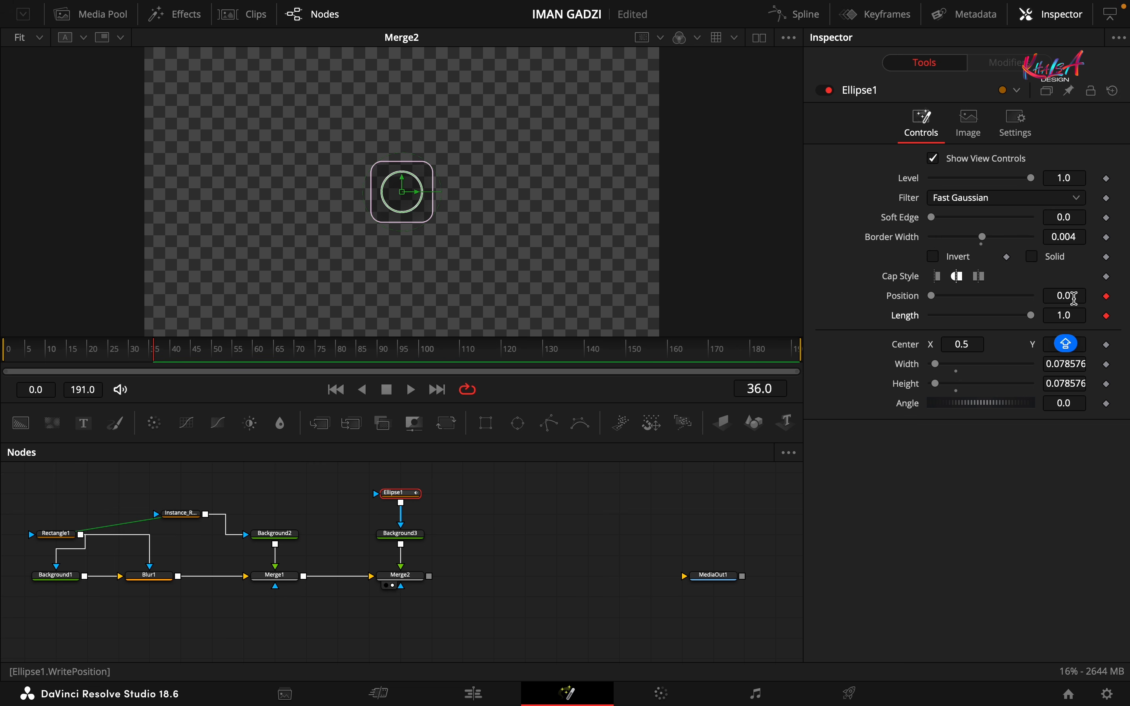
pyautogui.click(1074, 296)
pyautogui.write('0.25')
pyautogui.press('Tab')
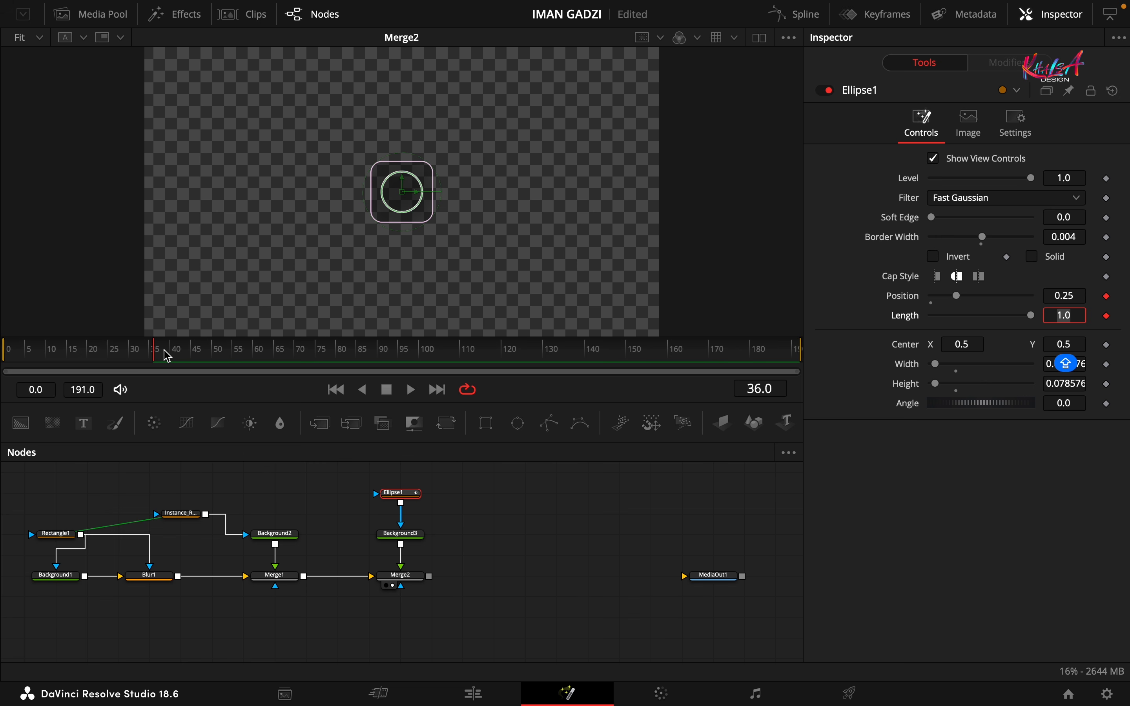
# Keyframe Ellipse1's Length at 0.0 on frame 0 and its Position at 0.0 on frame 12
pyautogui.moveTo(168, 356); pyautogui.dragTo(7, 356)
pyautogui.moveTo(1032, 315); pyautogui.dragTo(847, 316)
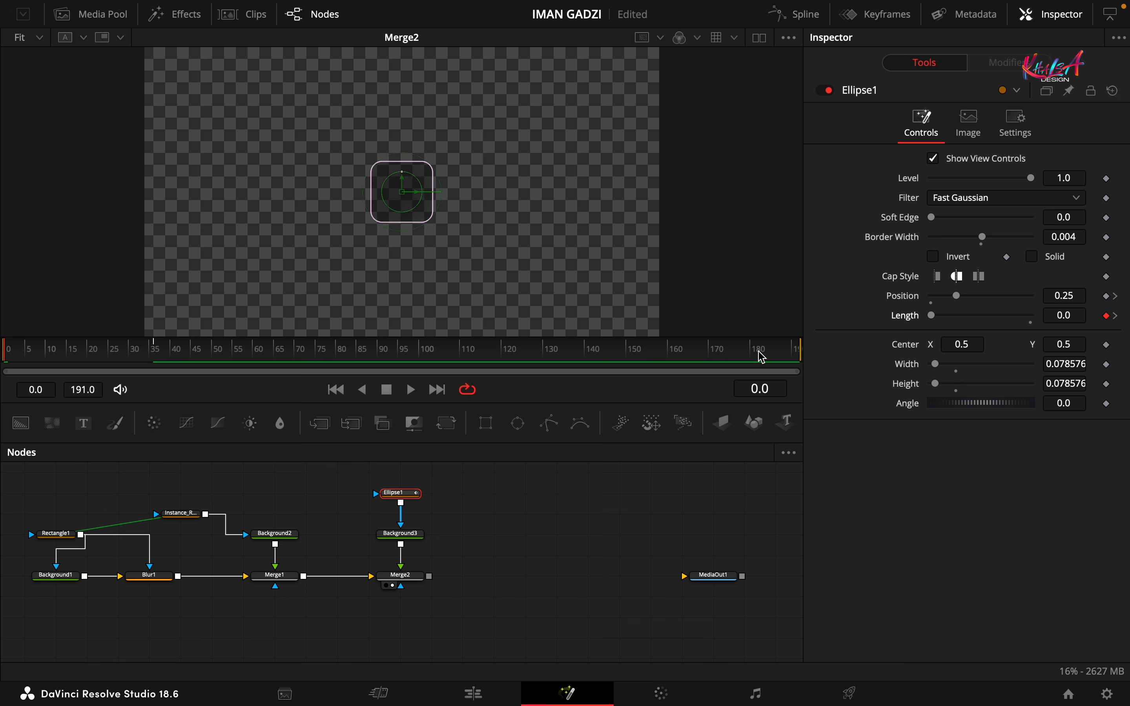
pyautogui.click(57, 356)
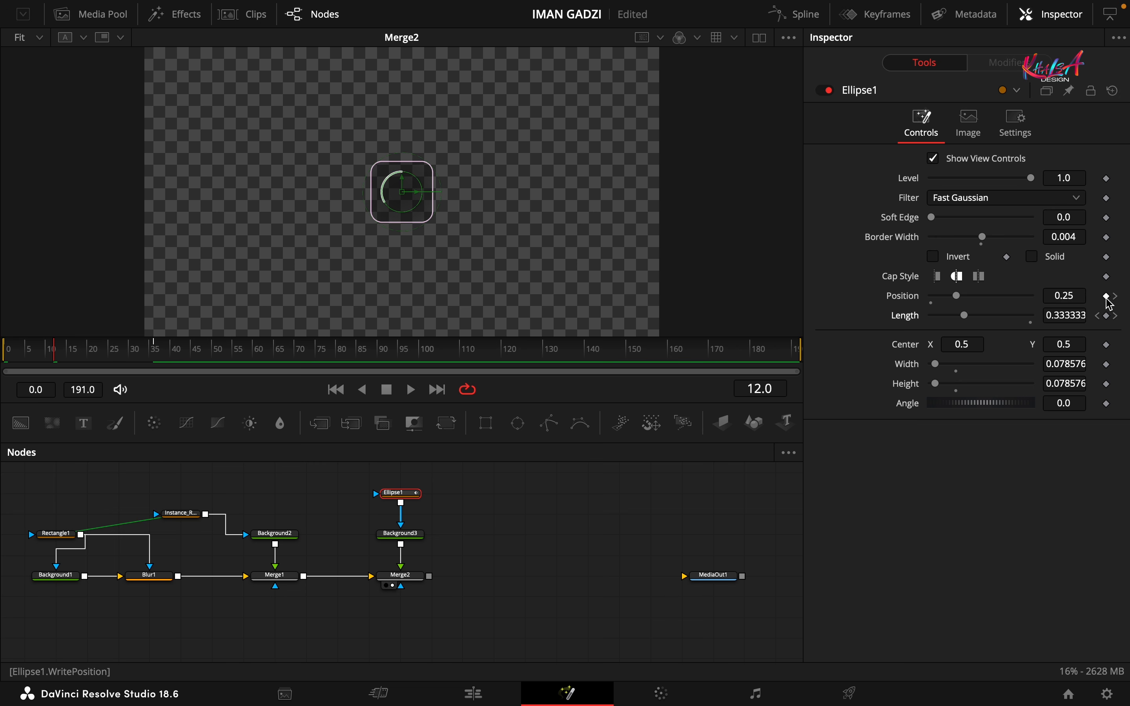
pyautogui.moveTo(964, 297); pyautogui.dragTo(894, 298)
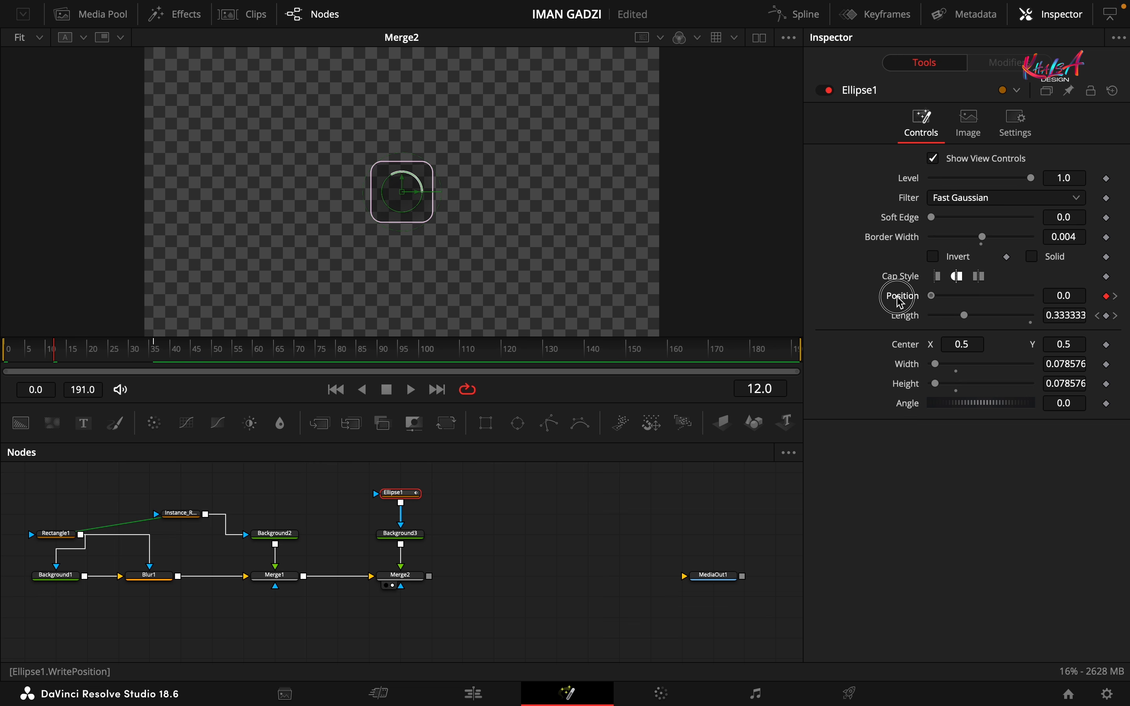
# Keyframe Ellipse1's Level at 0.0 on frame 0 and 1.0 on frame 1, and step forward to frame 7 to check the ring
pyautogui.moveTo(11, 355)
pyautogui.mouseDown()
pyautogui.moveTo(171, 353)
pyautogui.moveTo(4, 348)
pyautogui.mouseUp()
pyautogui.click(1107, 178)
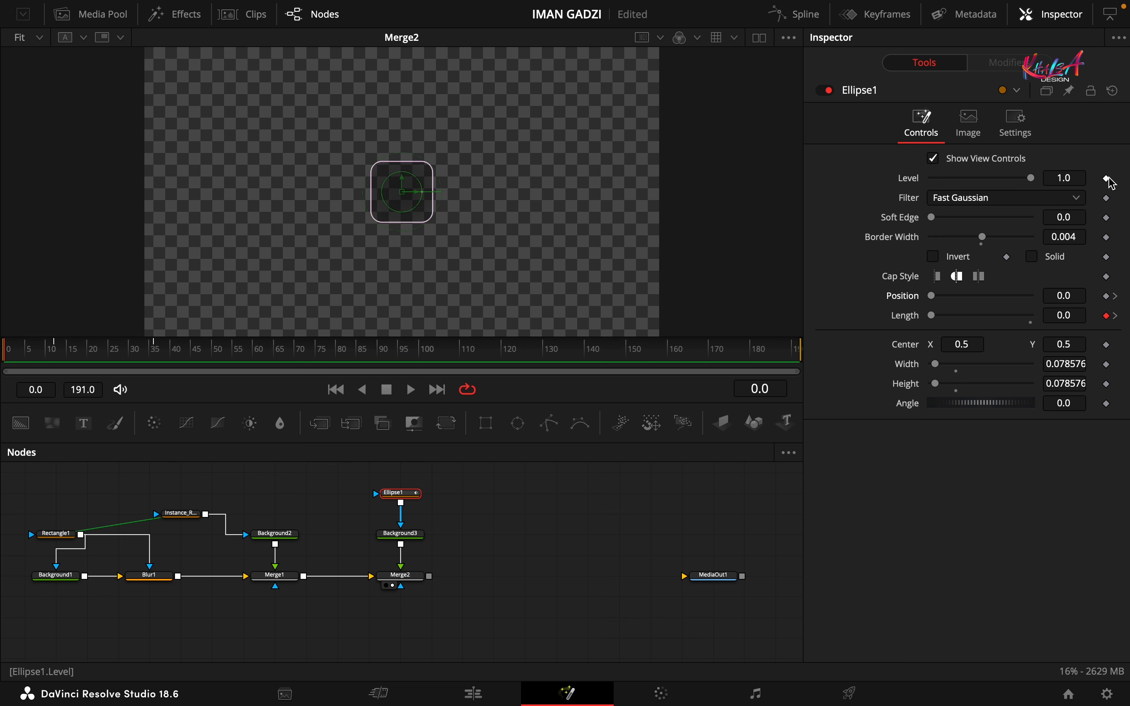
pyautogui.press('Right')
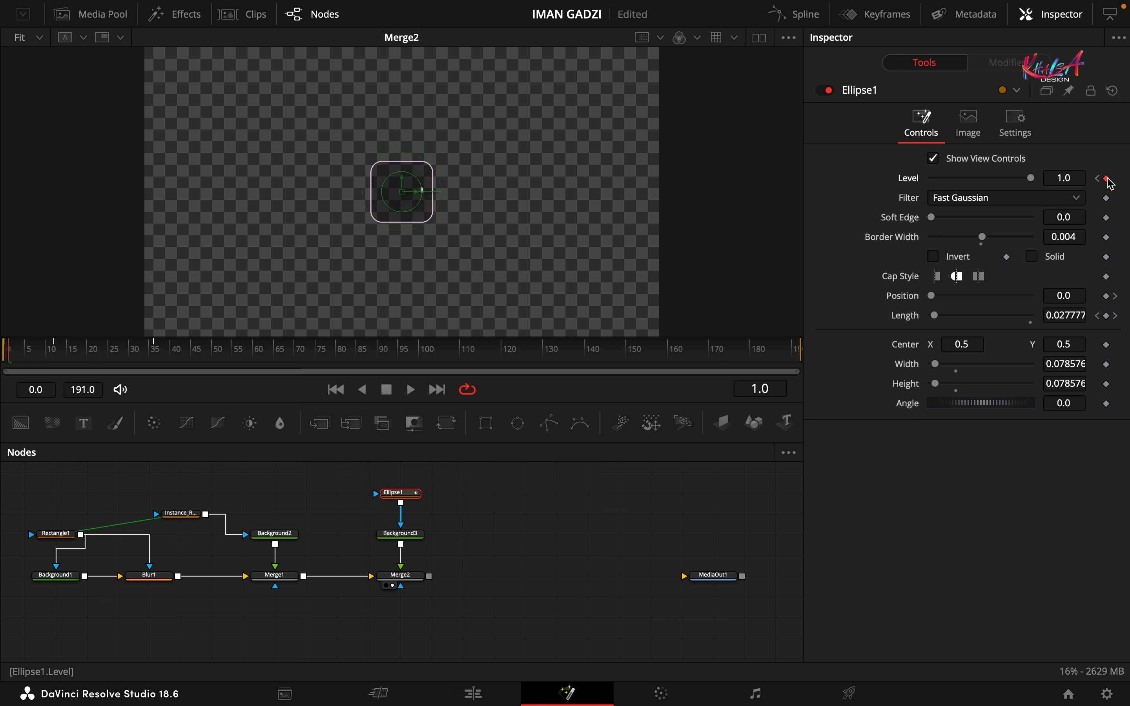
pyautogui.press('Left')
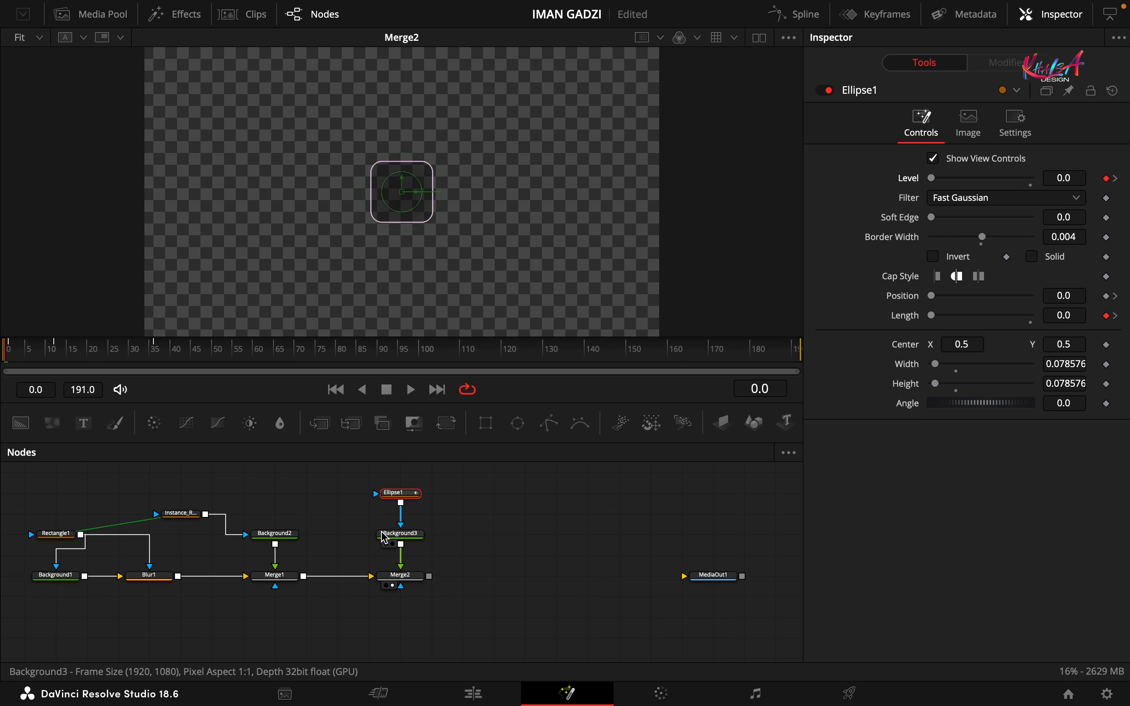
pyautogui.press('Right')
pyautogui.press('Right')
pyautogui.press('Right')
pyautogui.press('Right')
pyautogui.press('Right')
pyautogui.press('Right')
pyautogui.press('Right')
# Show Ellipse1's Position curve in the Spline editor, fit it to the view, and smooth its keyframes
pyautogui.click(796, 14)
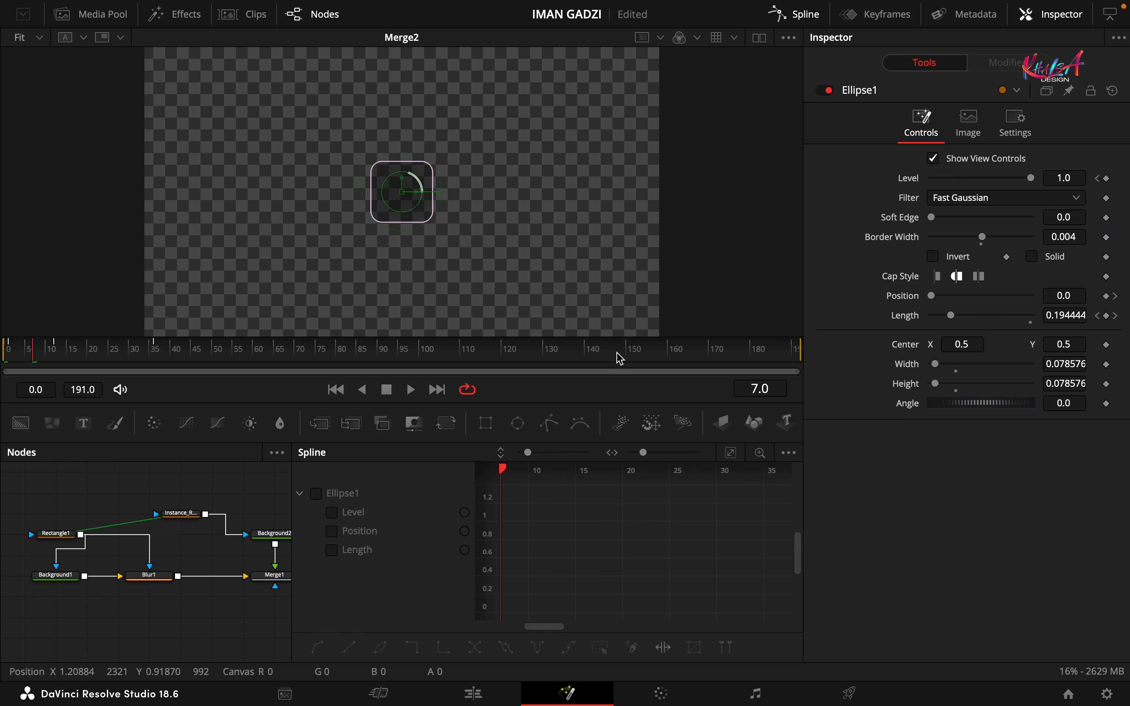
pyautogui.click(332, 408)
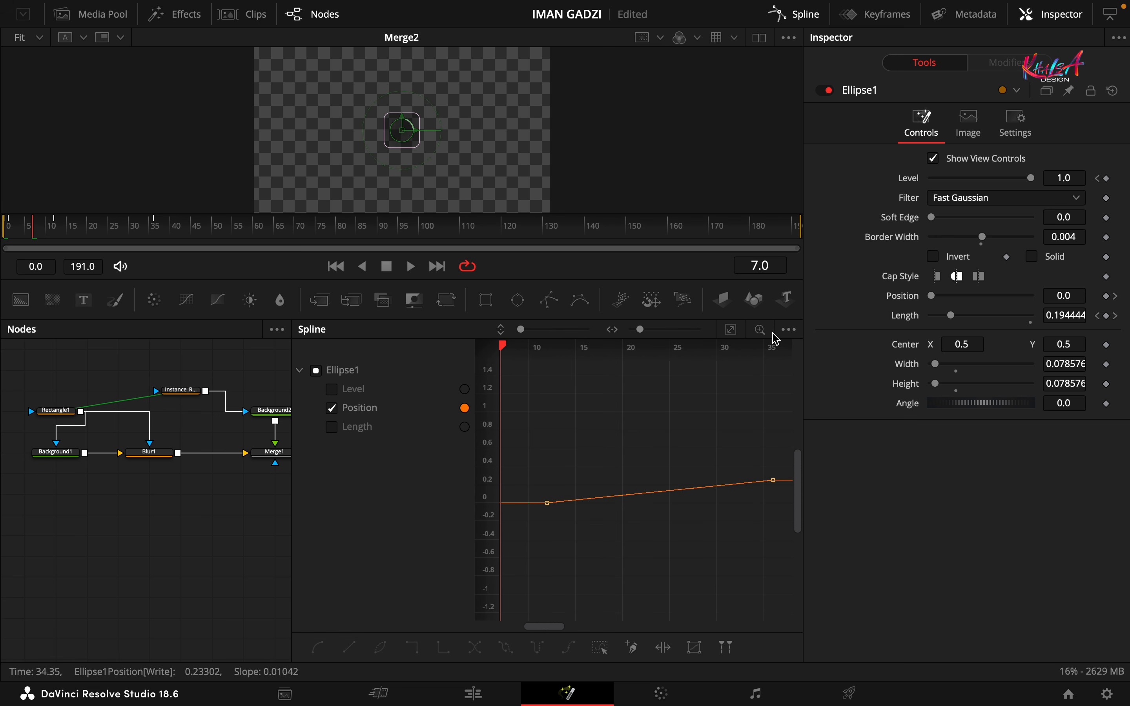
pyautogui.click(319, 648)
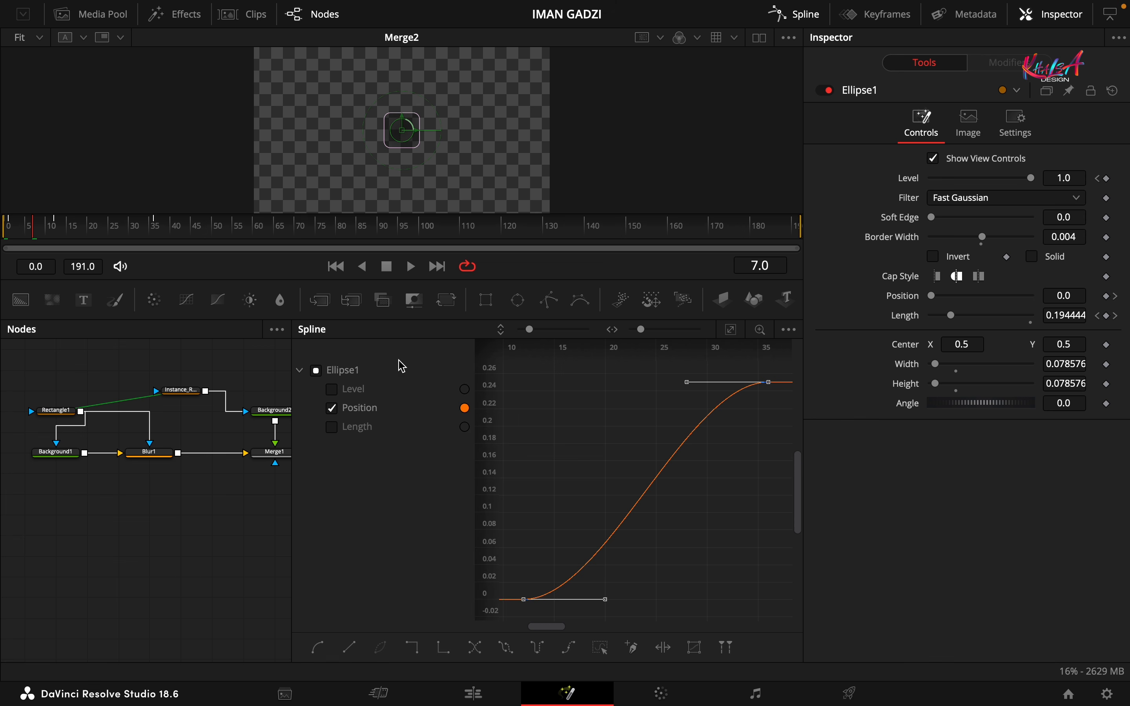
# Extend the easing handle of the Position curve's frame 36 keyframe horizontally back to frame 12
pyautogui.moveTo(34, 225); pyautogui.dragTo(54, 225)
pyautogui.moveTo(704, 383); pyautogui.dragTo(543, 386)
pyautogui.press('super+z')
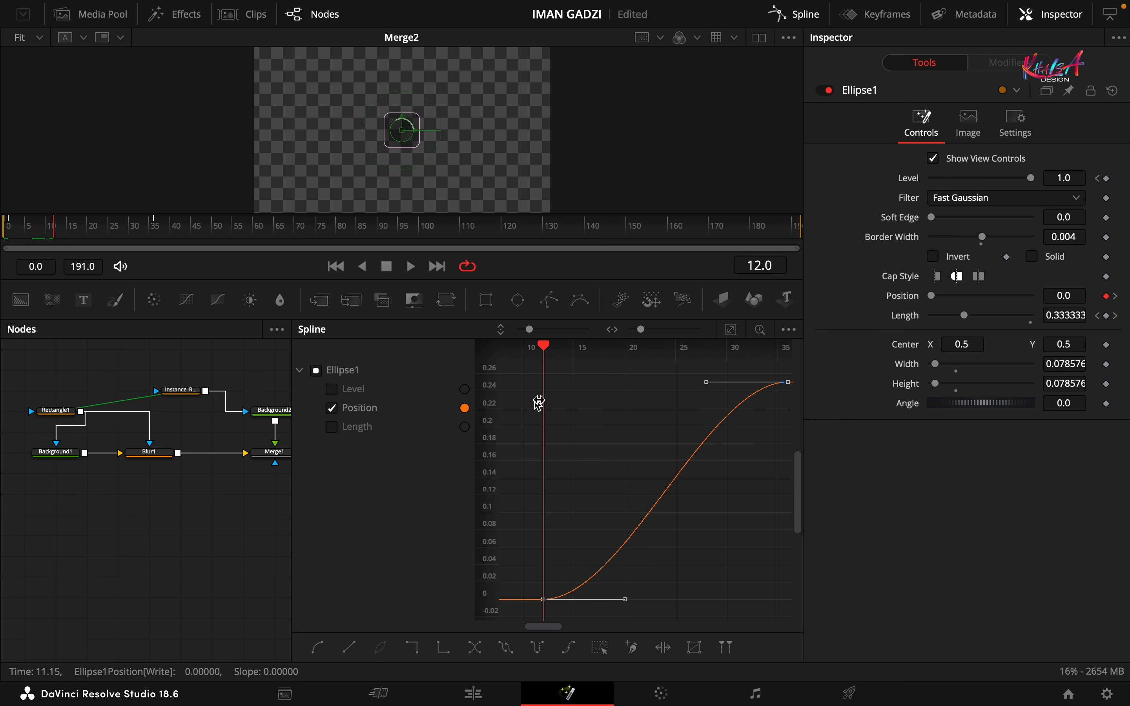
pyautogui.moveTo(707, 383); pyautogui.dragTo(543, 388)
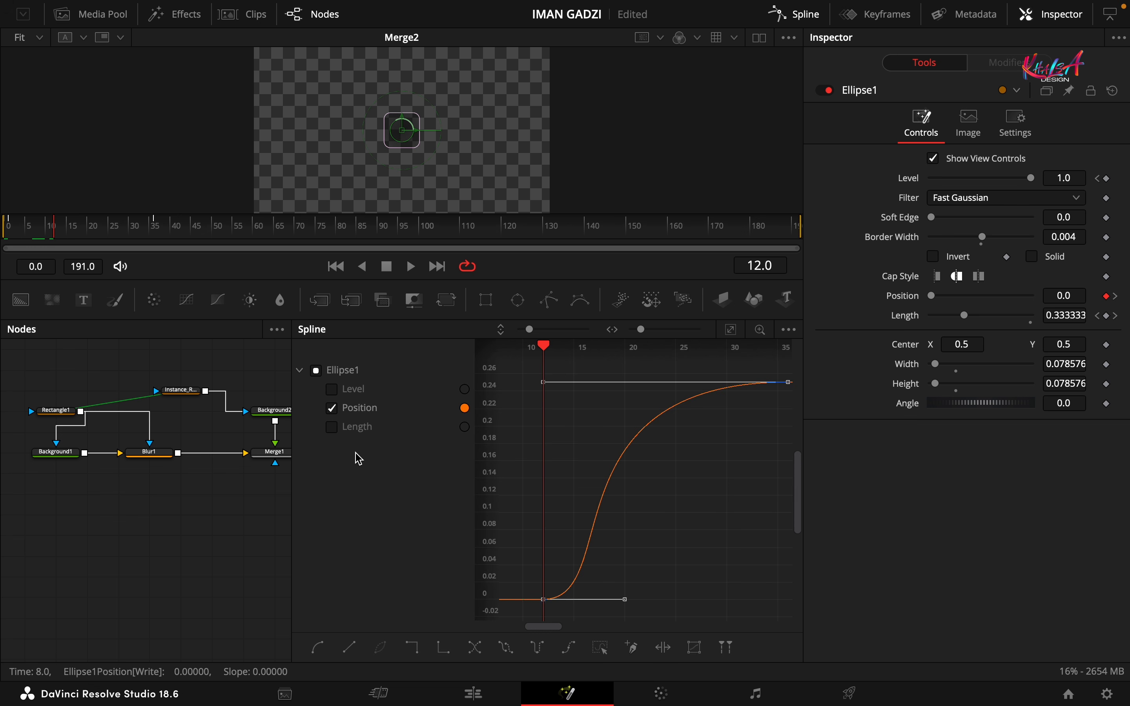
# Show only Ellipse1's Length curve, fitted to the view, and smooth its keyframes
pyautogui.click(332, 427)
pyautogui.click(331, 408)
pyautogui.click(731, 329)
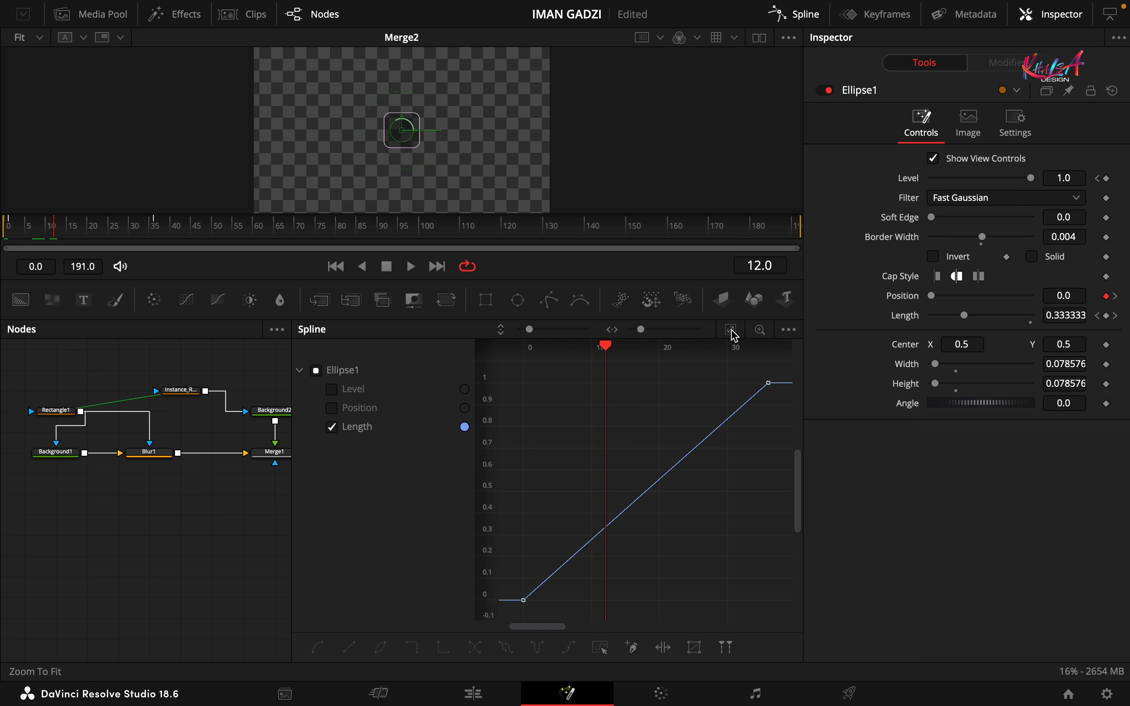
pyautogui.click(318, 648)
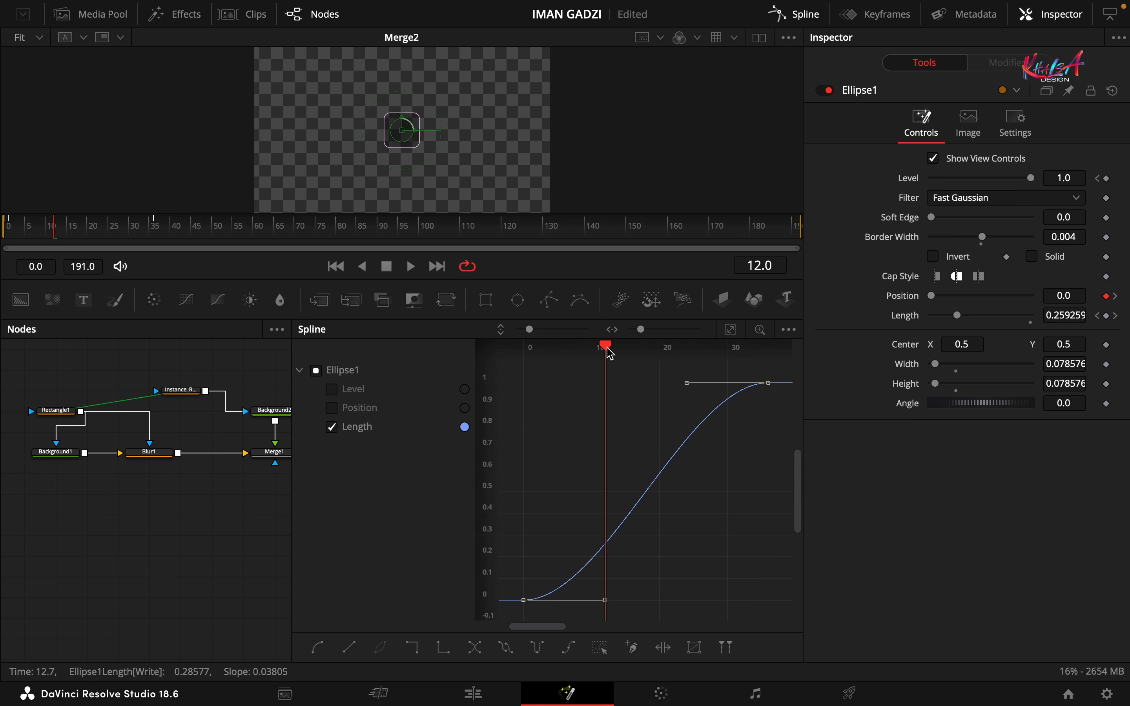
# Extend the easing handle of the Length curve's first keyframe horizontally to frame 36, and close the Spline editor
pyautogui.moveTo(608, 348); pyautogui.dragTo(771, 348)
pyautogui.moveTo(606, 600); pyautogui.dragTo(768, 600)
pyautogui.click(810, 17)
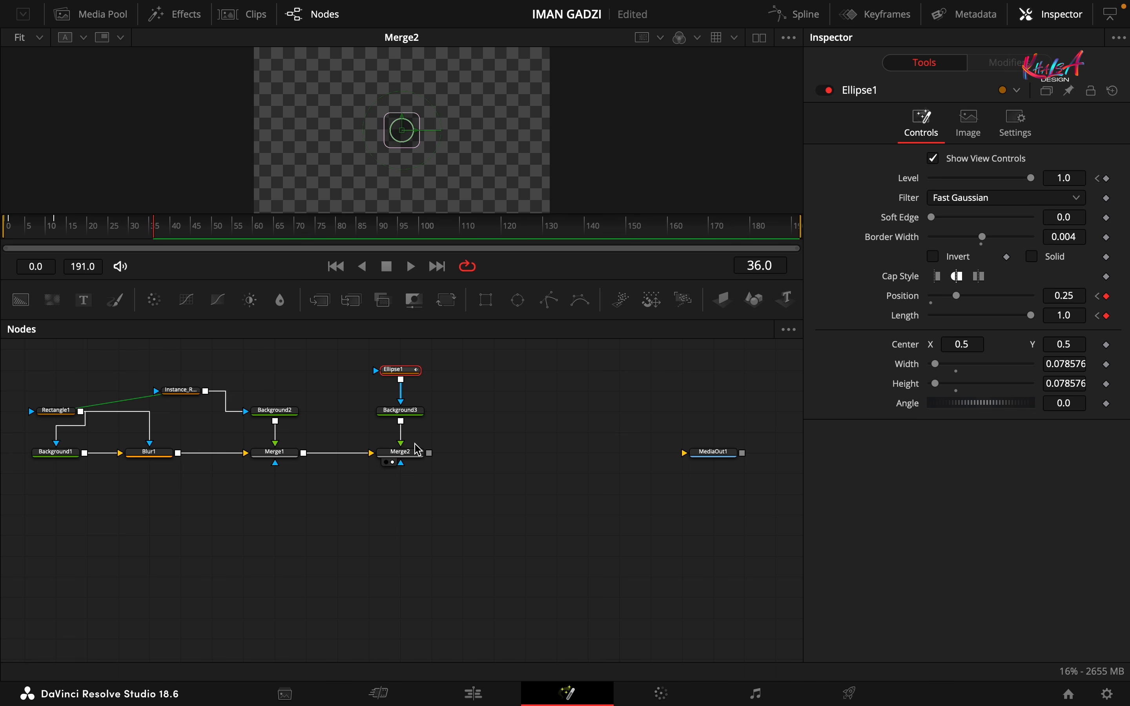
# Insert a Transform node between Ellipse1 and Background3, flip it horizontally, and line it up above Background3
pyautogui.moveTo(410, 370); pyautogui.dragTo(490, 376)
pyautogui.click(445, 300)
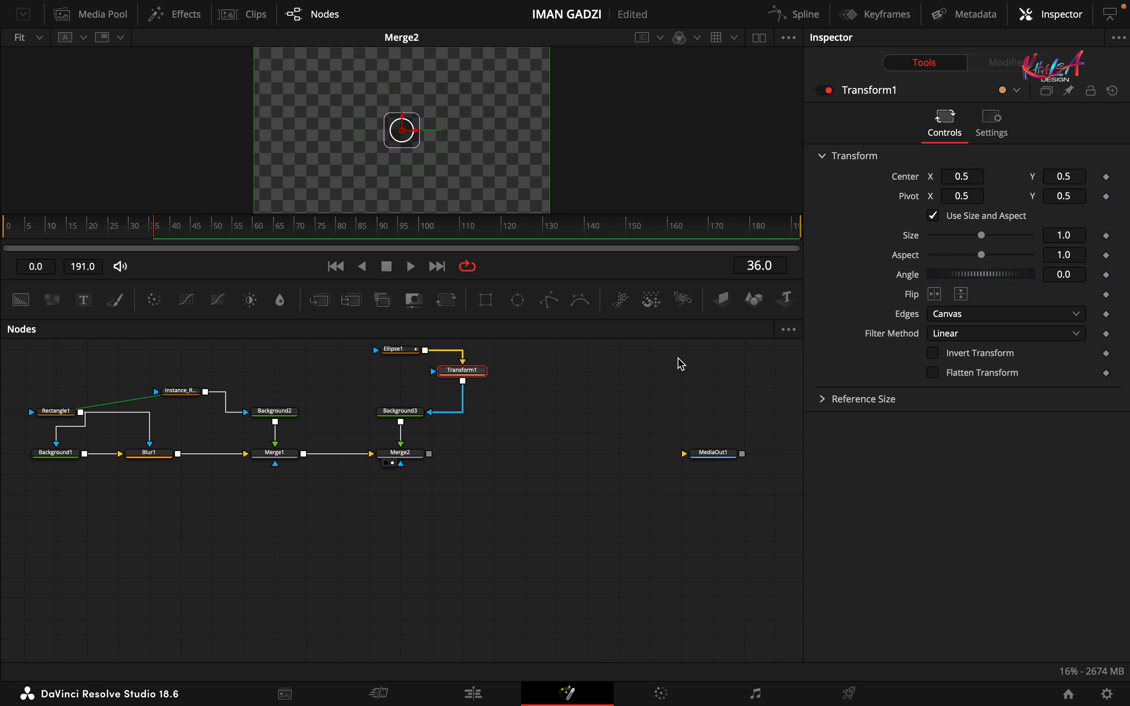
pyautogui.click(934, 294)
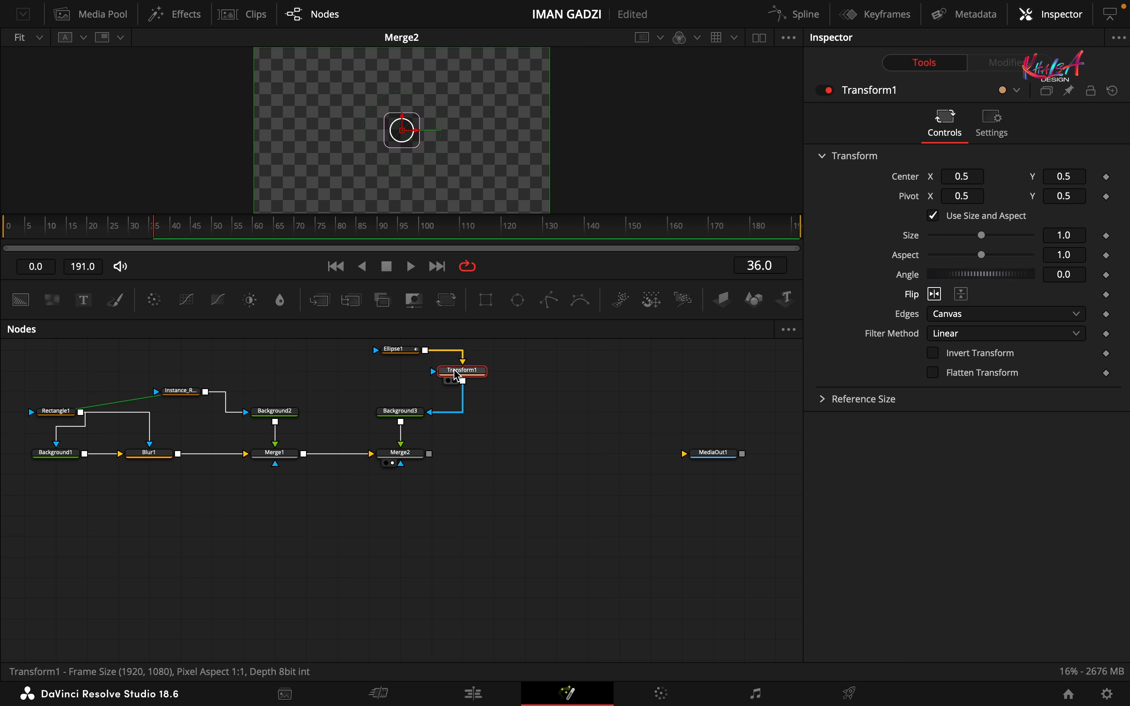
pyautogui.moveTo(462, 371); pyautogui.dragTo(400, 371)
pyautogui.click(108, 227)
pyautogui.moveTo(111, 232); pyautogui.dragTo(167, 238)
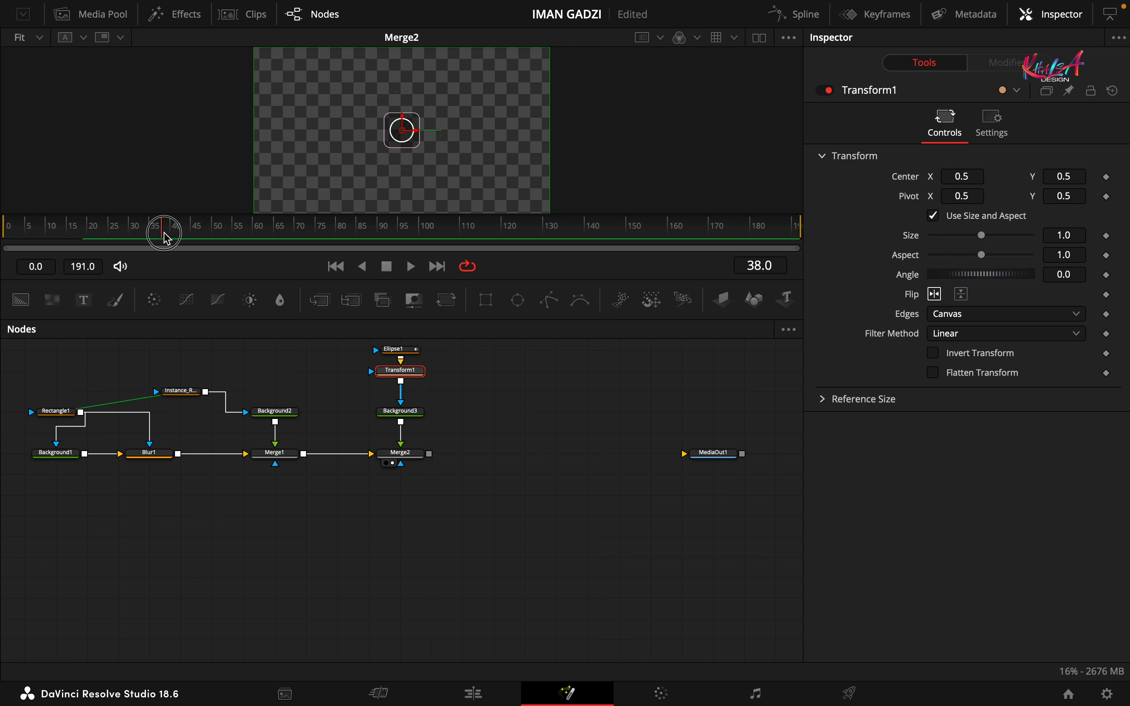
# Add Merge3 after Merge2 with a Text1 foreground reading "1", and show Merge3 in the viewer
pyautogui.click(401, 452)
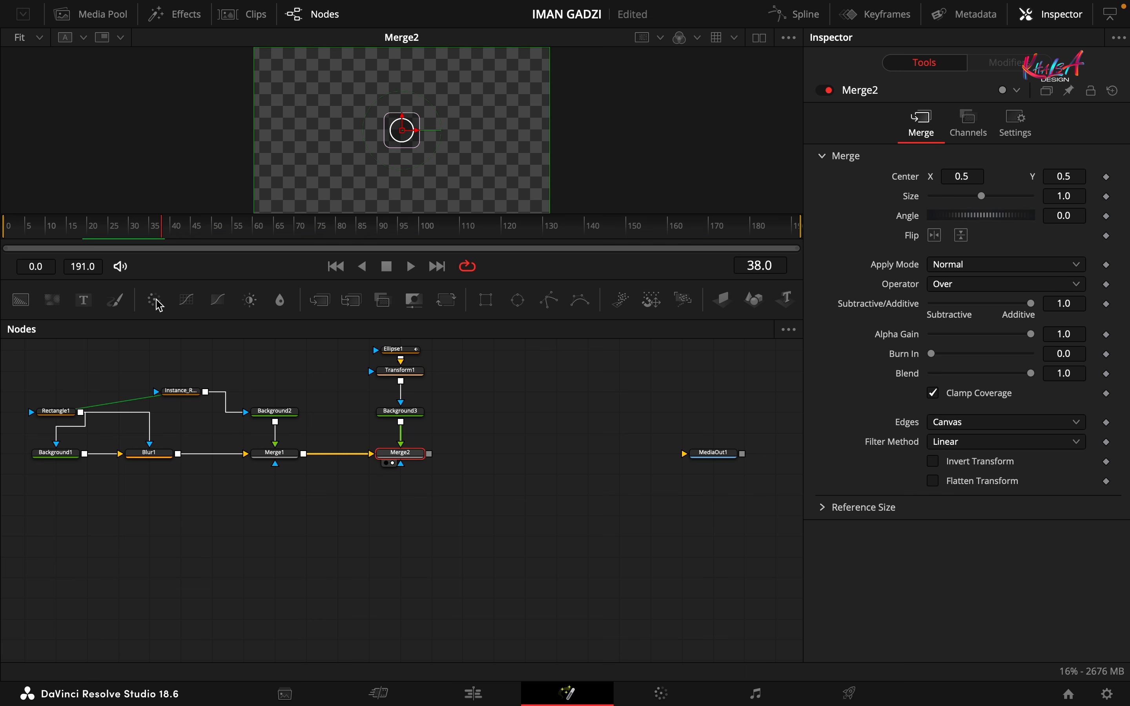
pyautogui.moveTo(317, 302); pyautogui.dragTo(473, 453)
pyautogui.moveTo(83, 300); pyautogui.dragTo(494, 444)
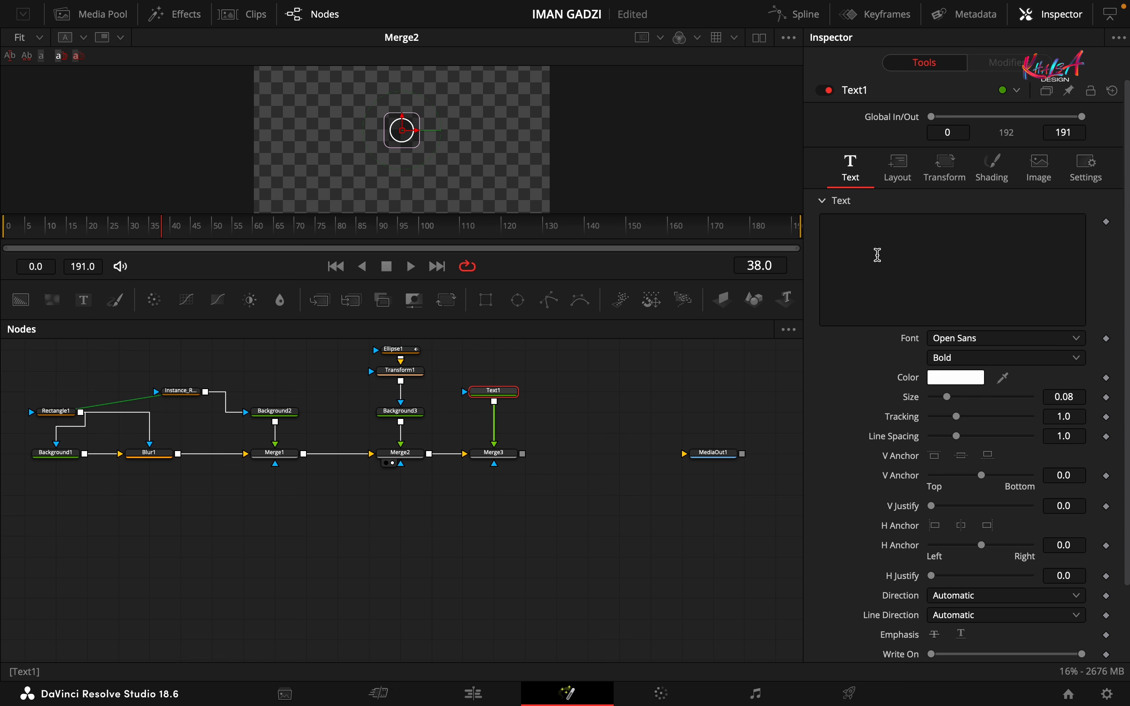
pyautogui.click(877, 254)
pyautogui.click(818, 262)
pyautogui.moveTo(509, 455); pyautogui.dragTo(403, 144)
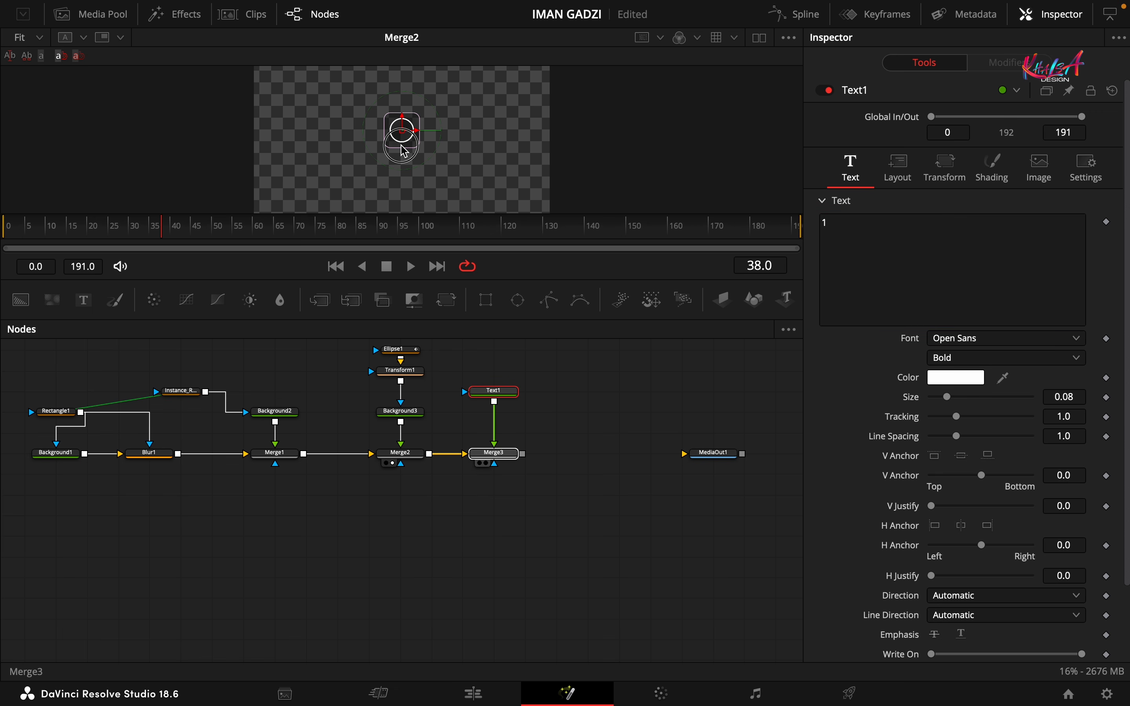
# Try a larger Merge3 size, undo the size change, and enlarge the viewer area
pyautogui.click(493, 453)
pyautogui.moveTo(483, 211); pyautogui.dragTo(485, 282)
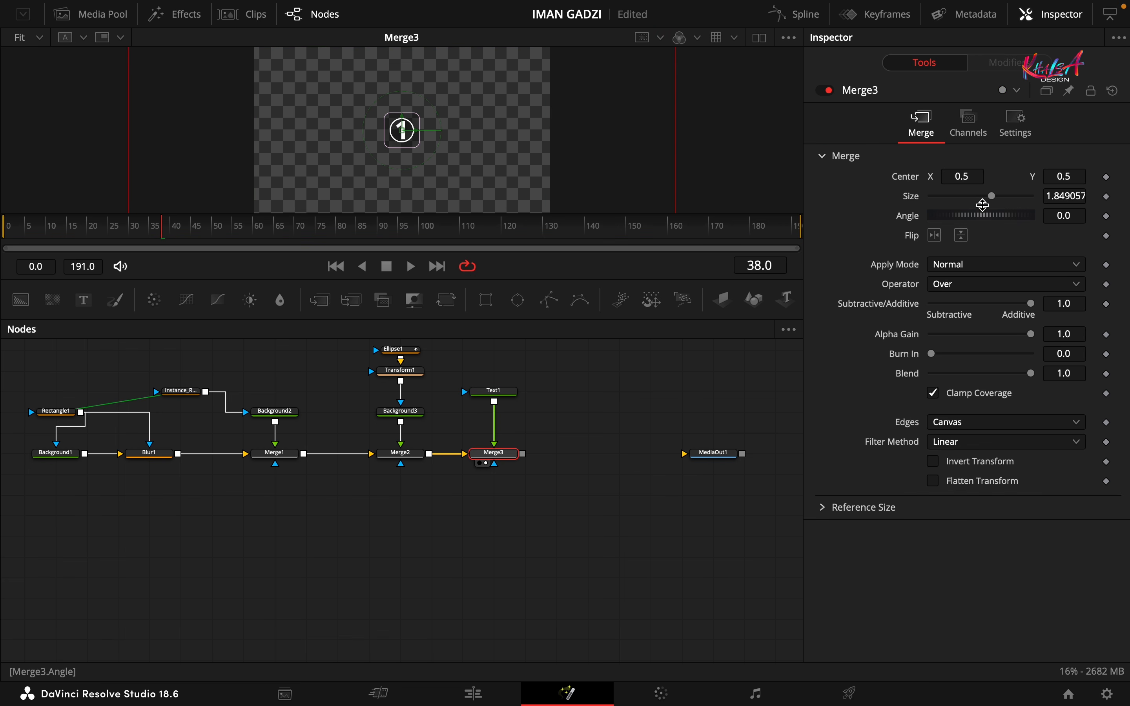
pyautogui.hotkey('ctrl', 'z')
pyautogui.moveTo(638, 214); pyautogui.dragTo(641, 287)
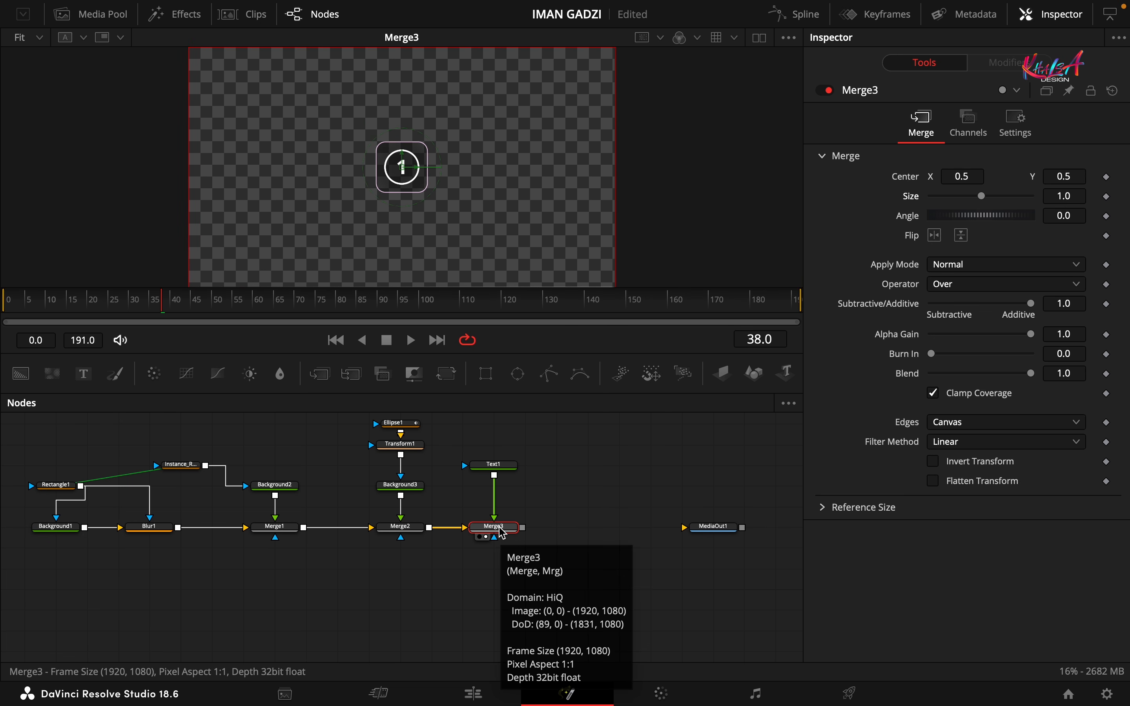
# Keyframe Text1's layout Z rotation from 120 at frame 12 to 0 at frame 40
pyautogui.moveTo(170, 311); pyautogui.dragTo(169, 308)
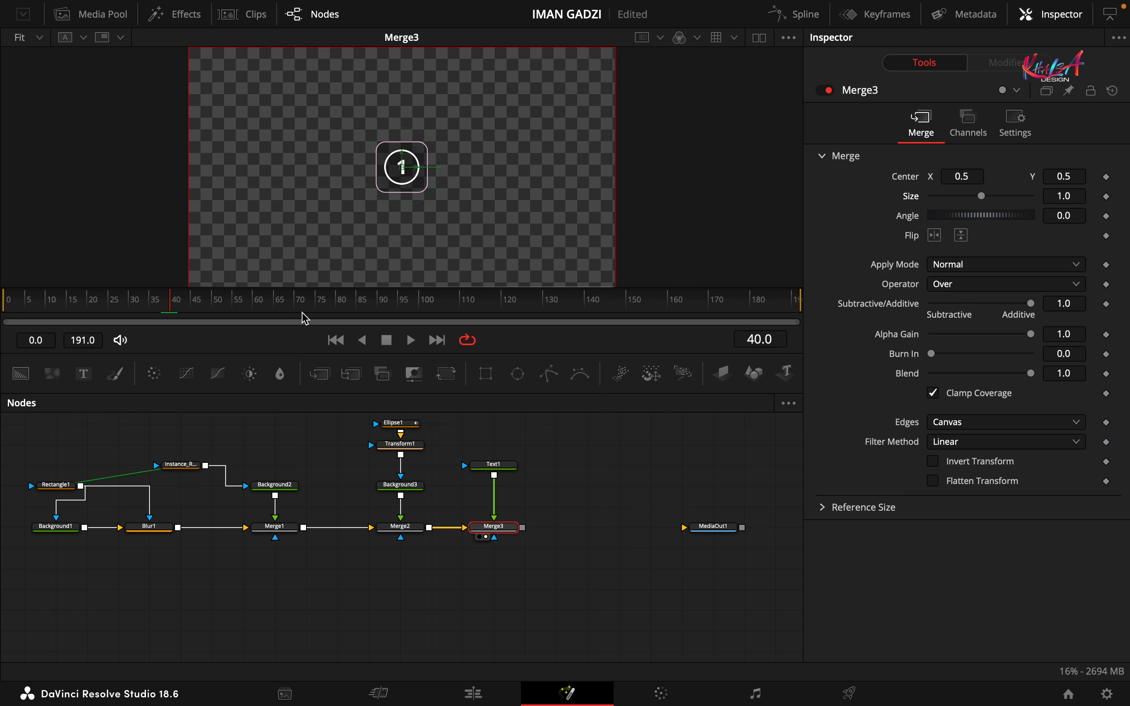
pyautogui.click(494, 465)
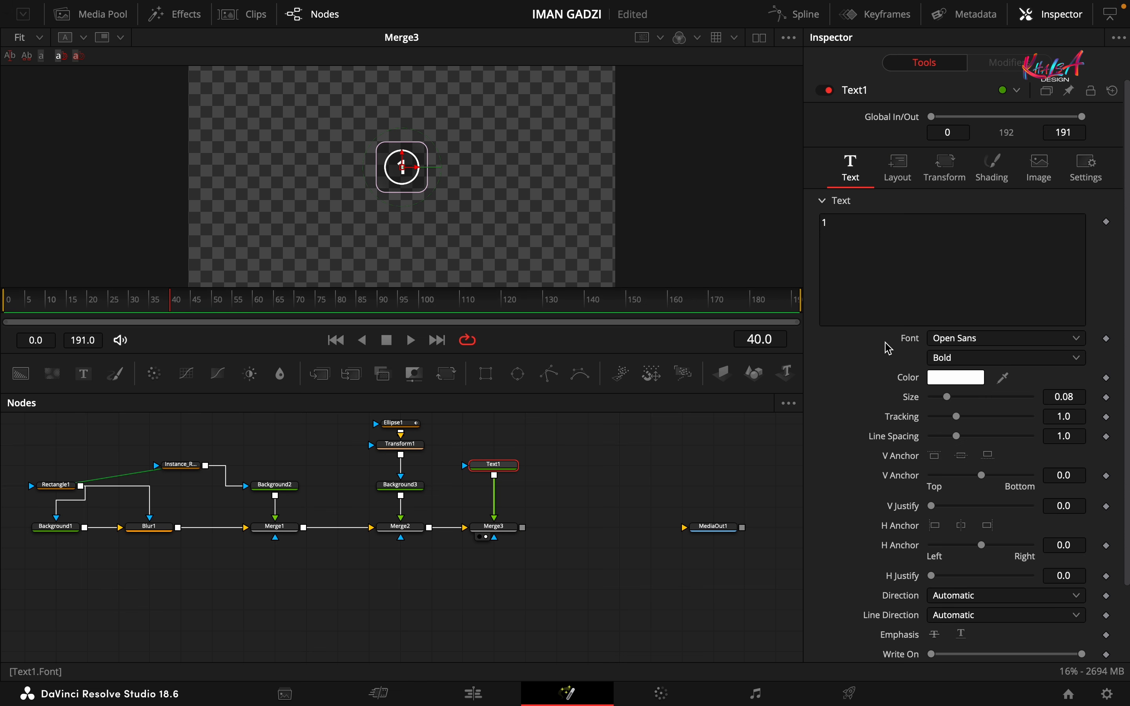
pyautogui.click(944, 170)
pyautogui.click(882, 181)
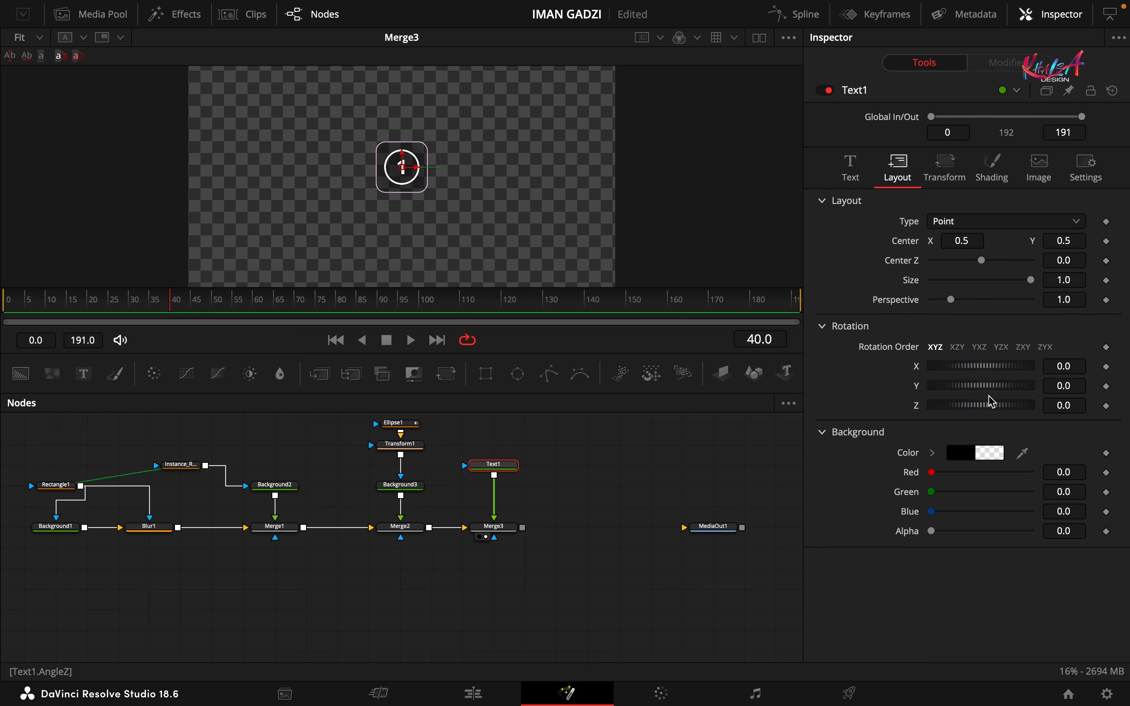
pyautogui.click(1107, 407)
pyautogui.moveTo(159, 309); pyautogui.dragTo(54, 304)
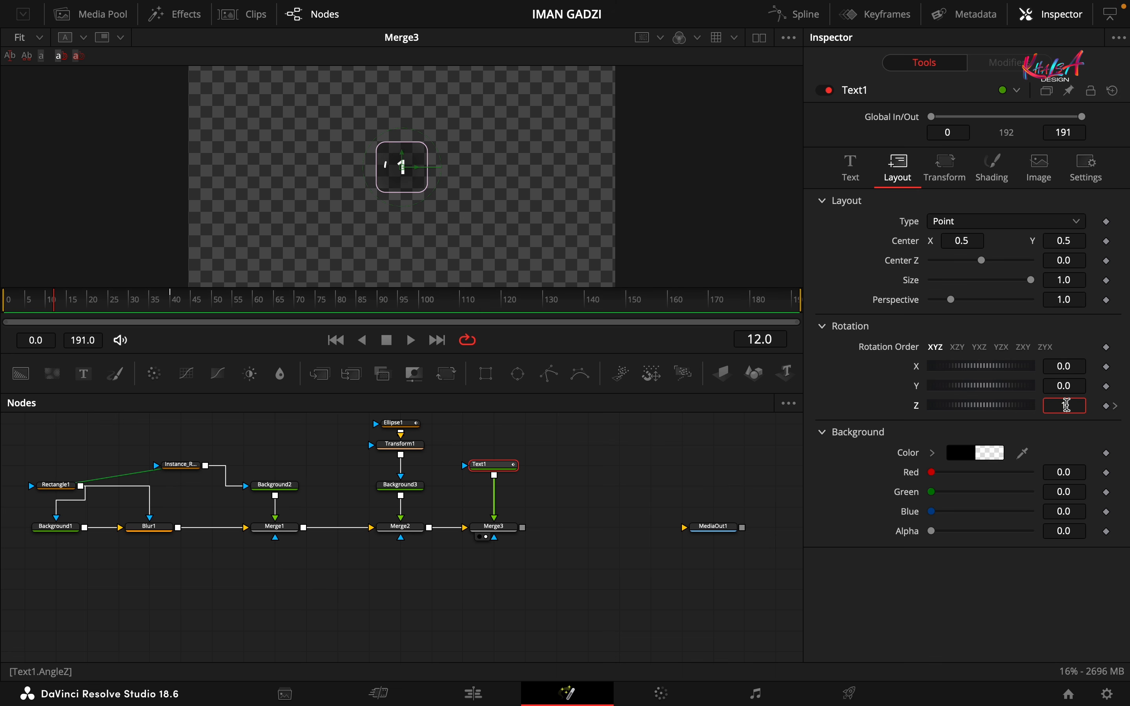
pyautogui.write('120')
pyautogui.press('Tab')
pyautogui.moveTo(55, 309); pyautogui.dragTo(172, 313)
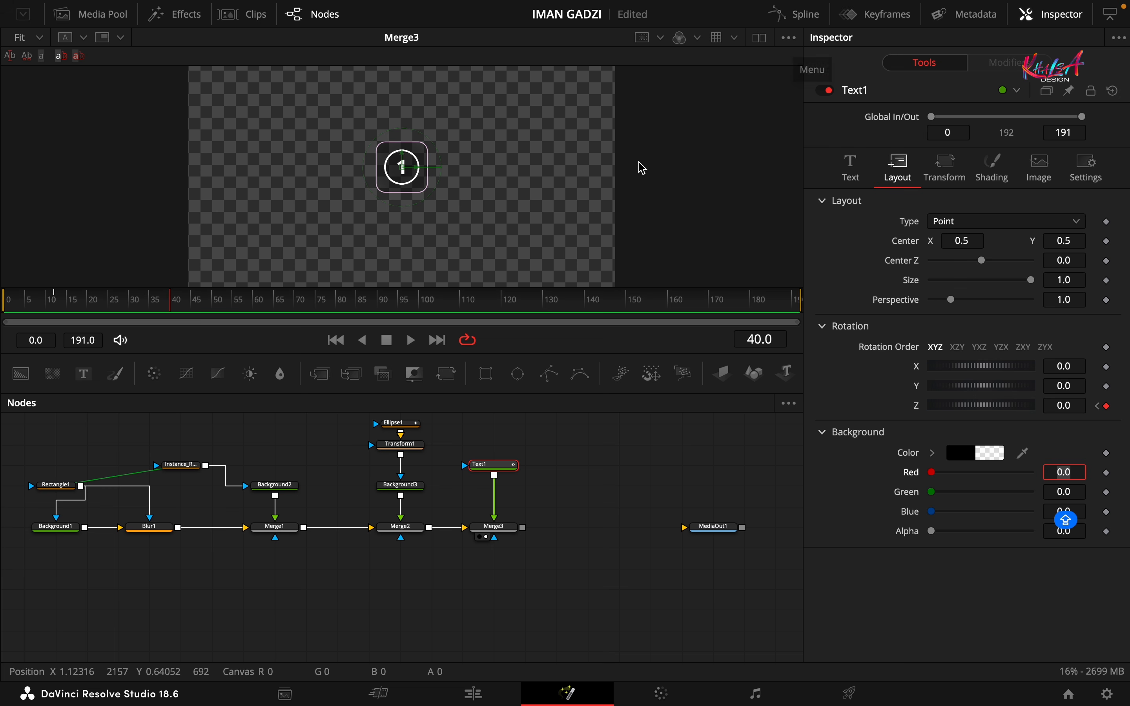
# Show Text1's Layout Angle Z curve in the Spline editor, fit it to the view, and smooth its keyframes
pyautogui.click(794, 14)
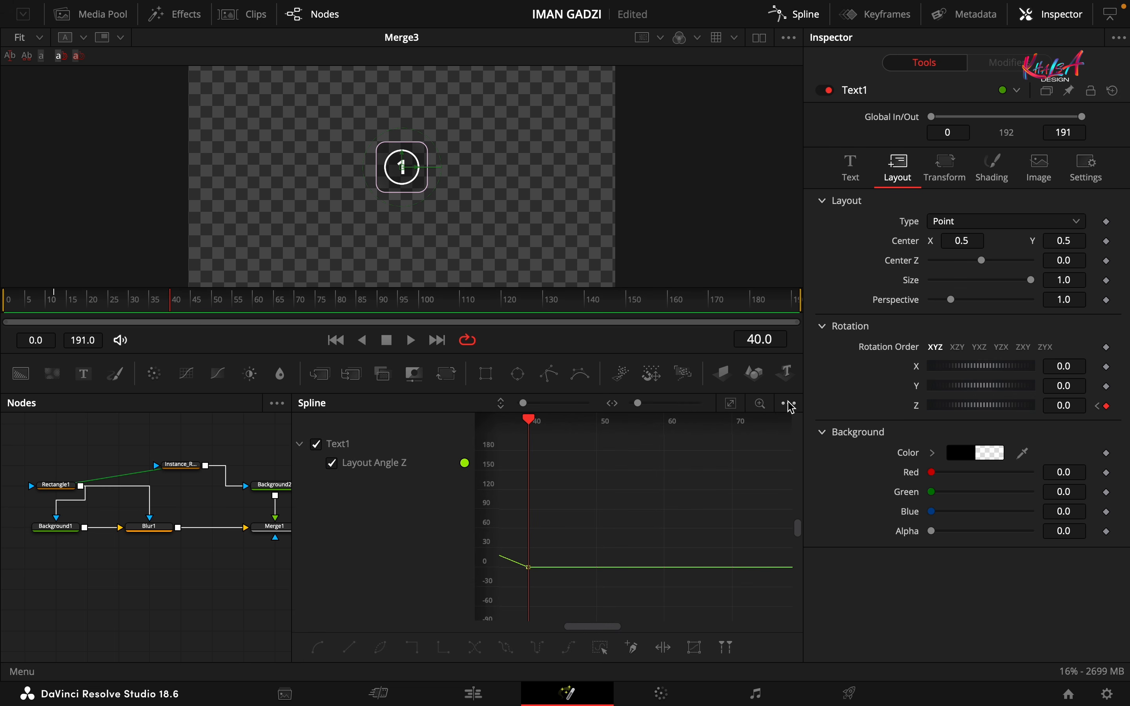
pyautogui.click(730, 403)
pyautogui.press('super+a')
pyautogui.click(318, 648)
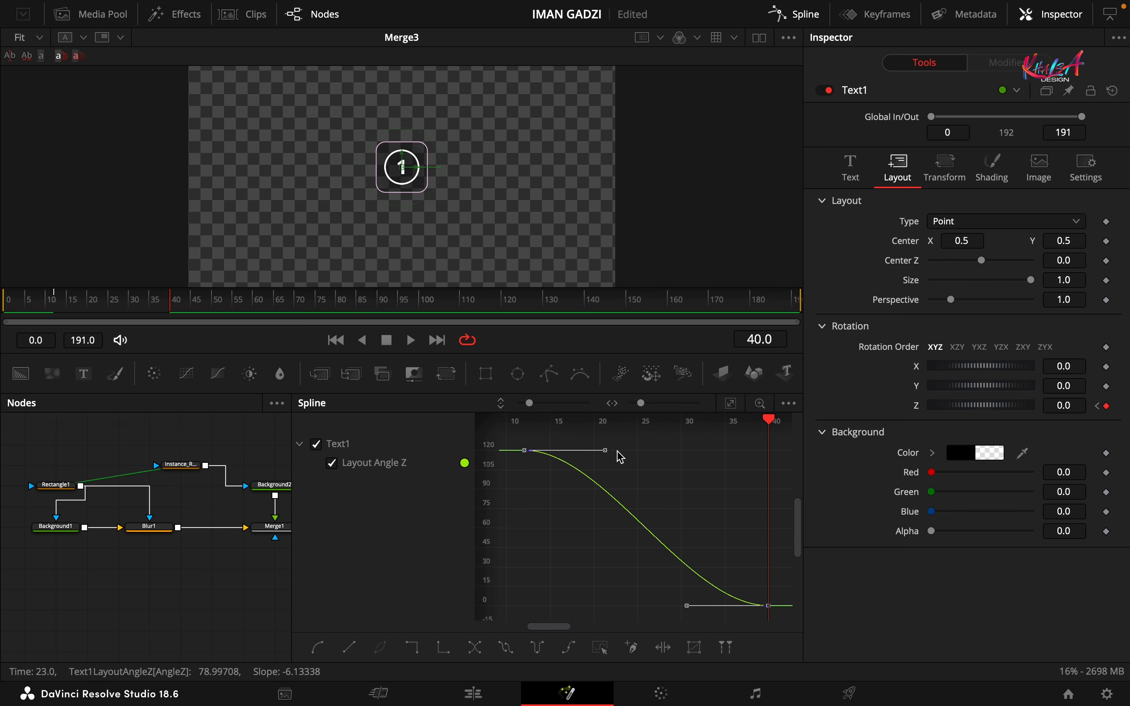
# Try extending the easing handle of the Layout Angle Z curve's first keyframe to frame 40, and preview the rotation
pyautogui.moveTo(606, 451); pyautogui.dragTo(766, 463)
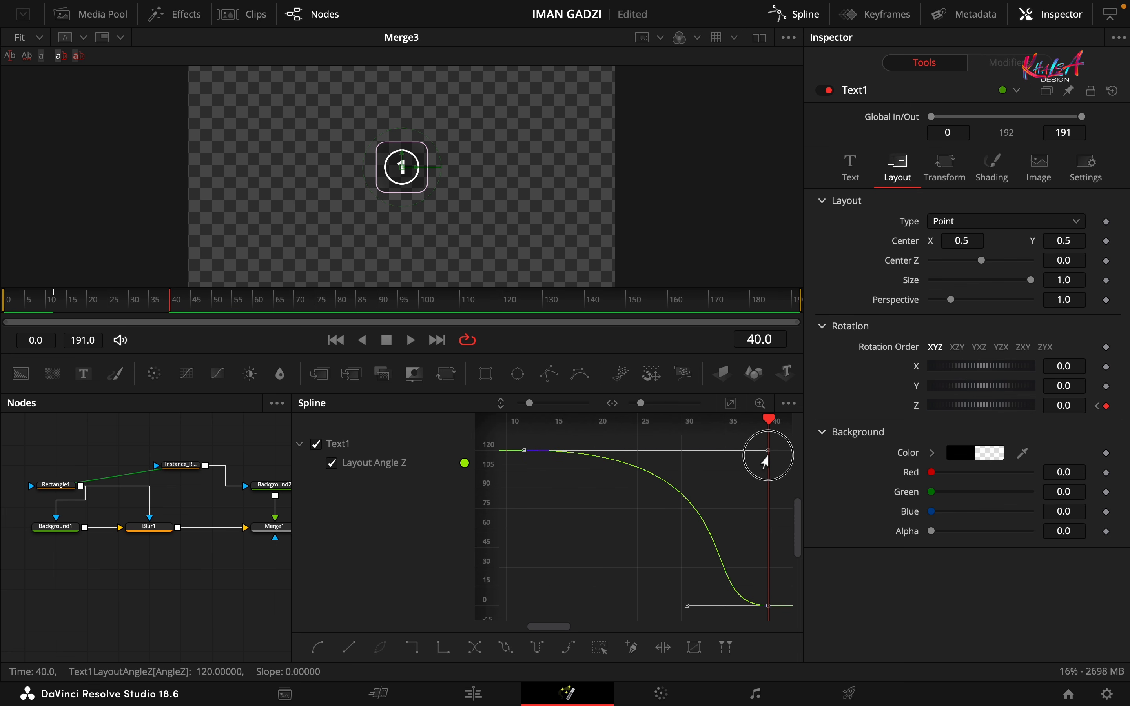
pyautogui.click(795, 14)
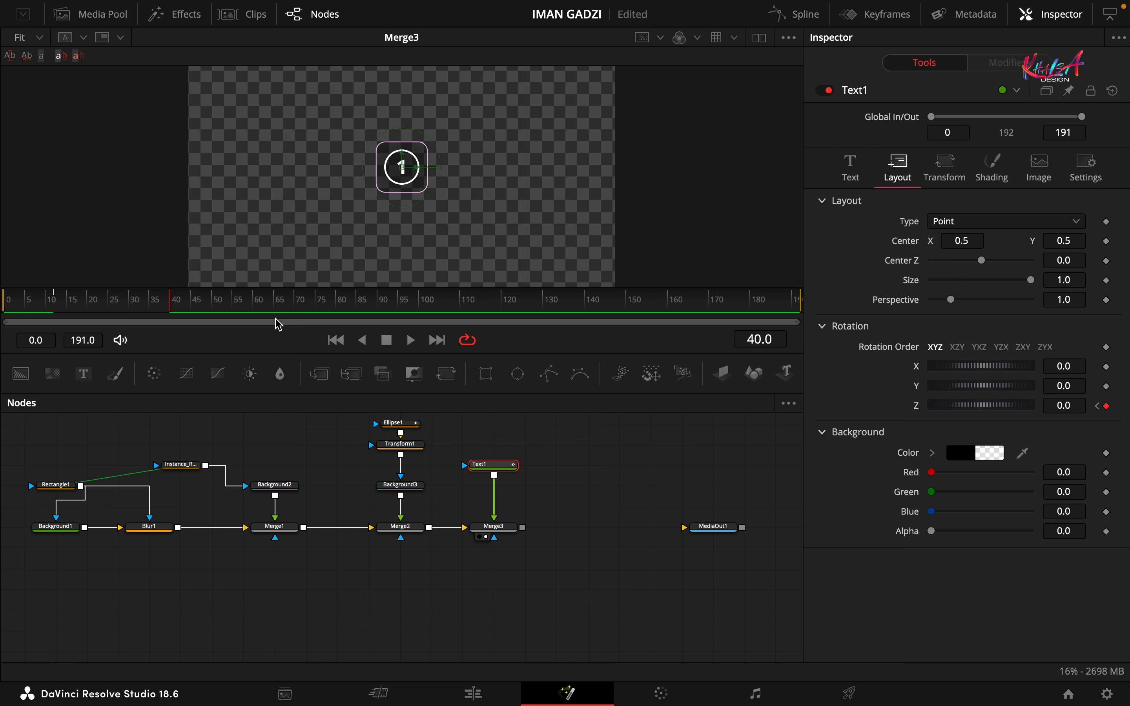
pyautogui.moveTo(170, 302); pyautogui.dragTo(61, 304)
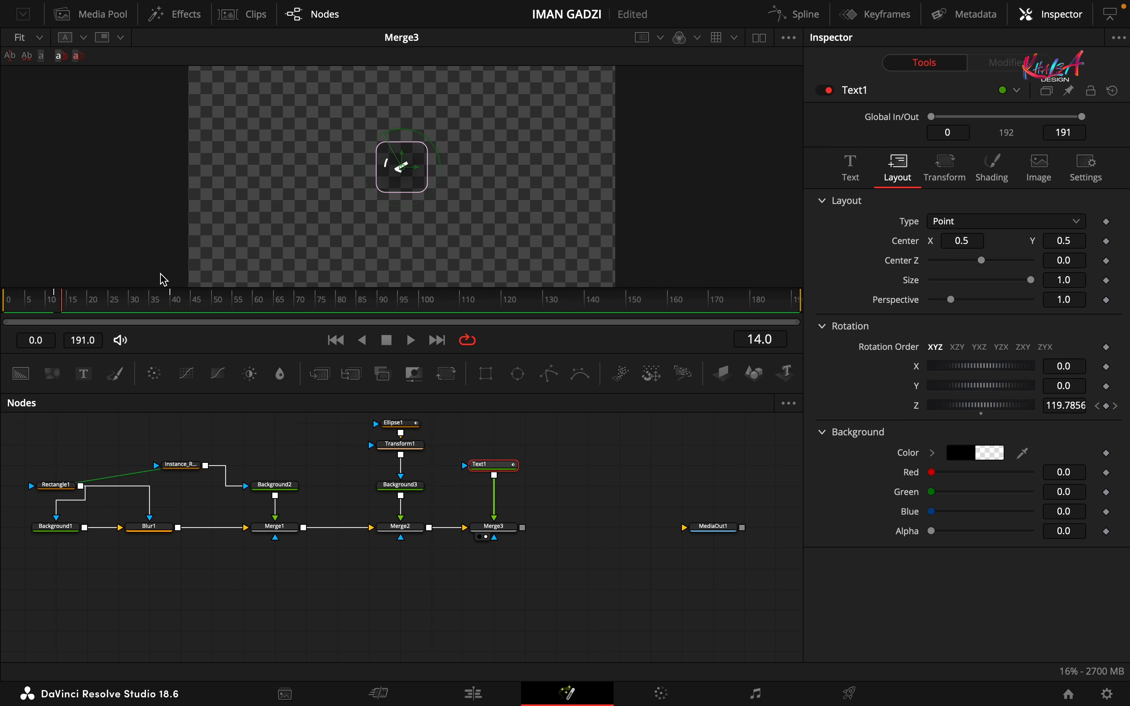
pyautogui.click(795, 14)
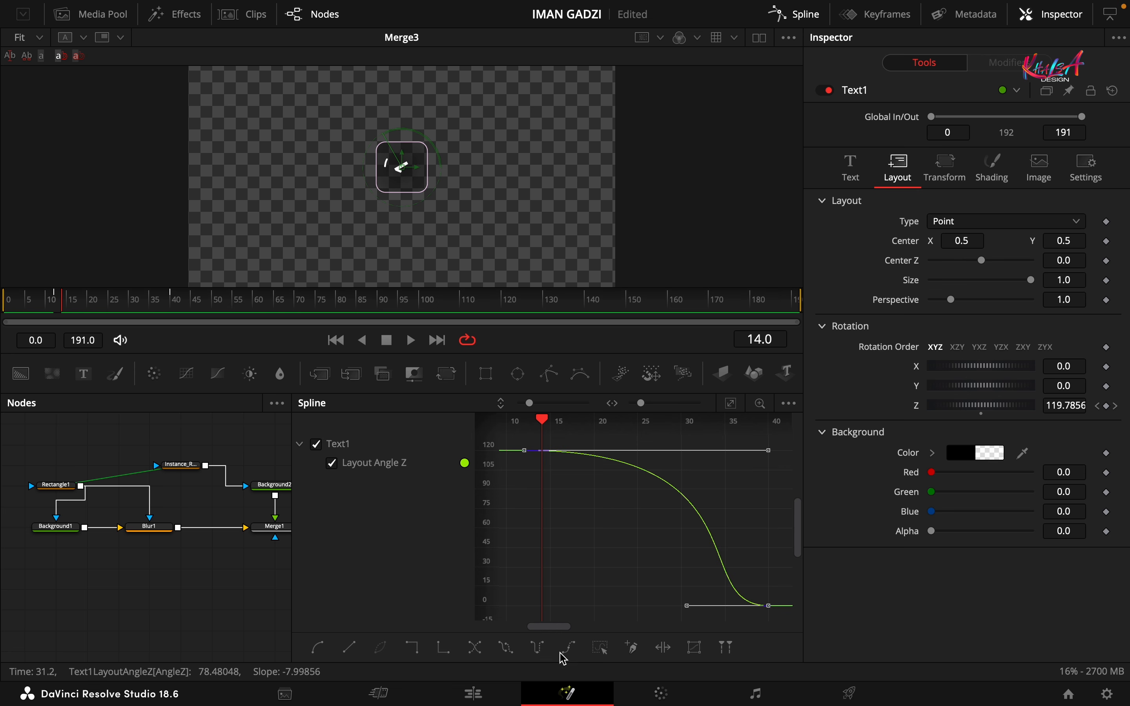
# Extend the easing handle of the Layout Angle Z curve's last keyframe horizontally back to frame 12, and close the Spline editor
pyautogui.moveTo(68, 308)
pyautogui.mouseDown()
pyautogui.moveTo(159, 312)
pyautogui.moveTo(60, 304)
pyautogui.mouseUp()
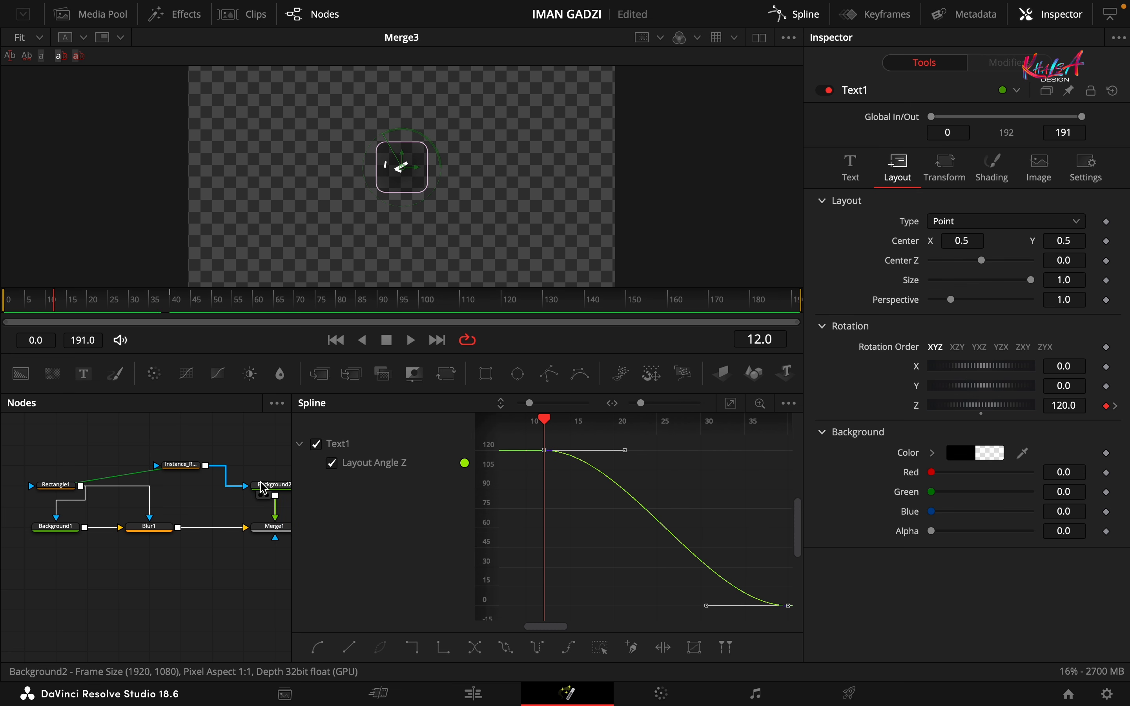
pyautogui.moveTo(702, 607); pyautogui.dragTo(537, 616)
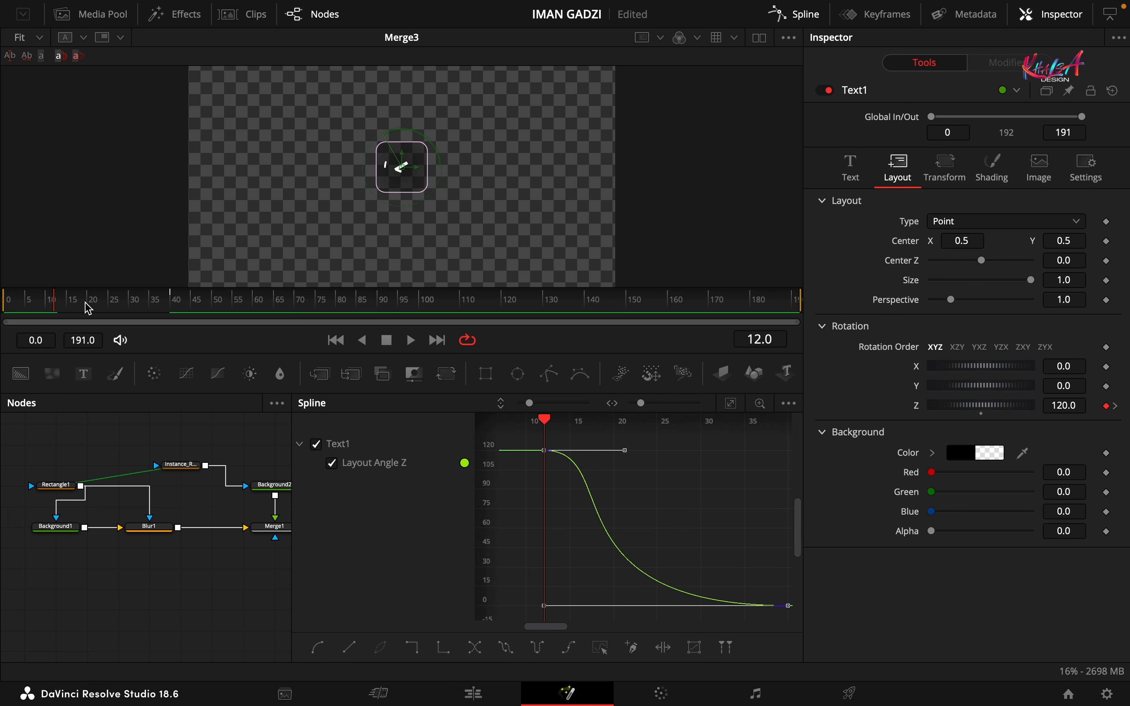
pyautogui.moveTo(56, 303); pyautogui.dragTo(144, 308)
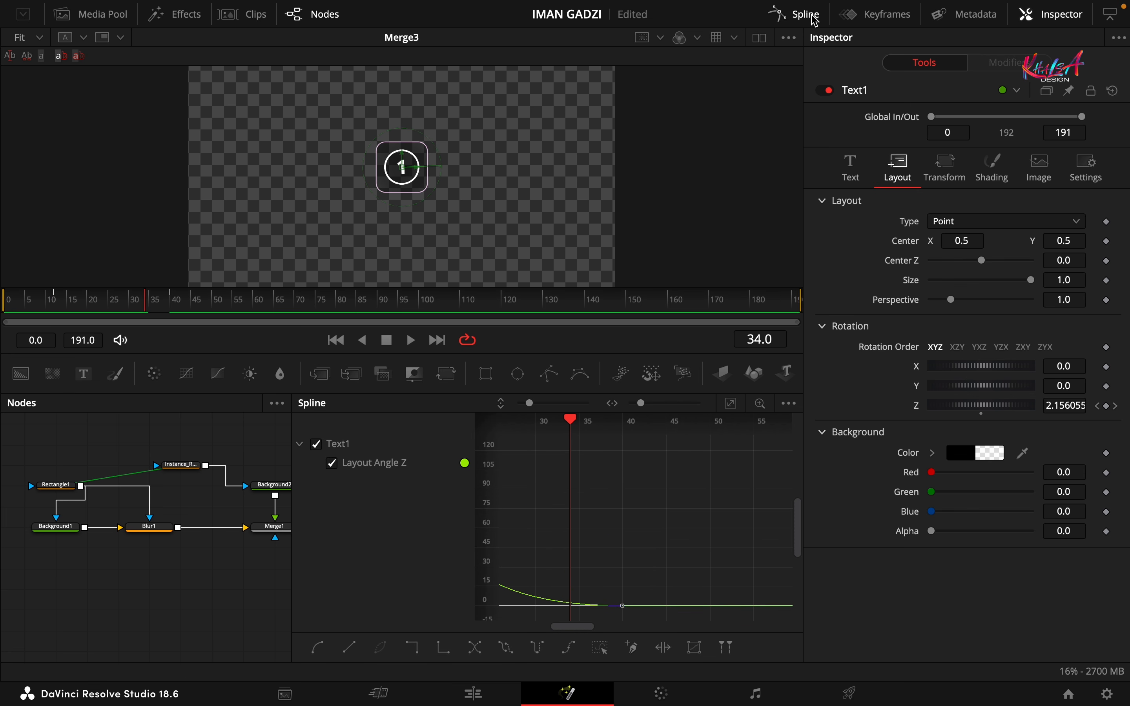
pyautogui.click(796, 14)
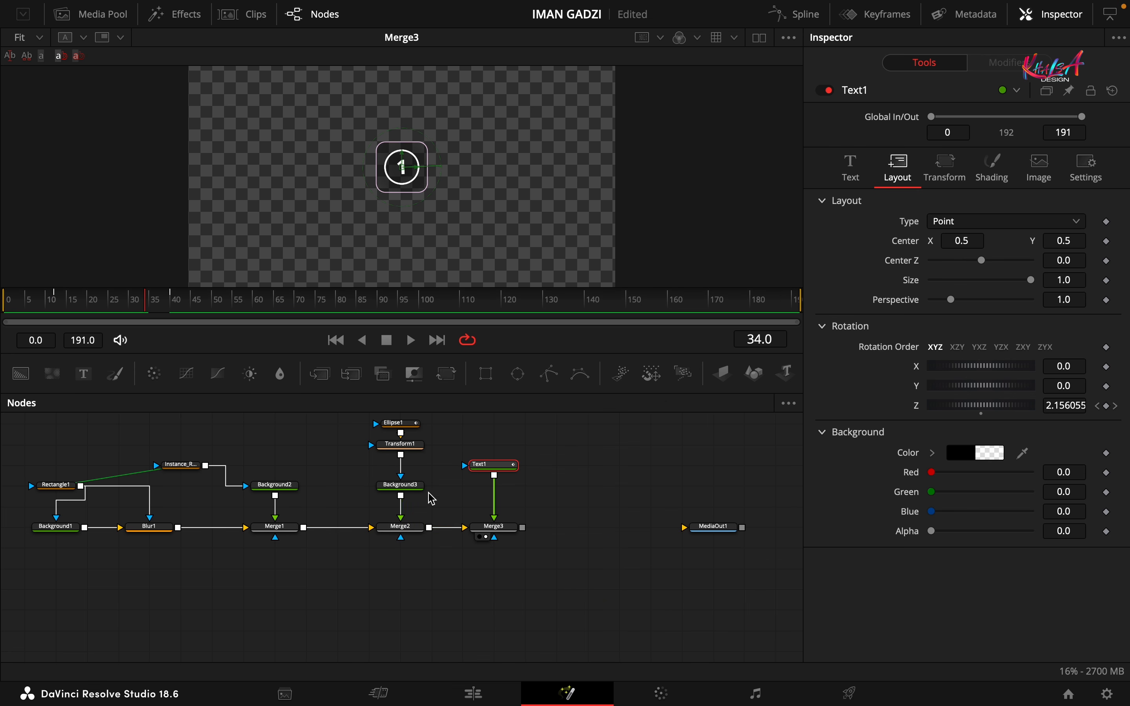
# Add a Transform node after Merge3 and keyframe its Center, Aspect and Angle at frame 18
pyautogui.click(500, 528)
pyautogui.click(448, 374)
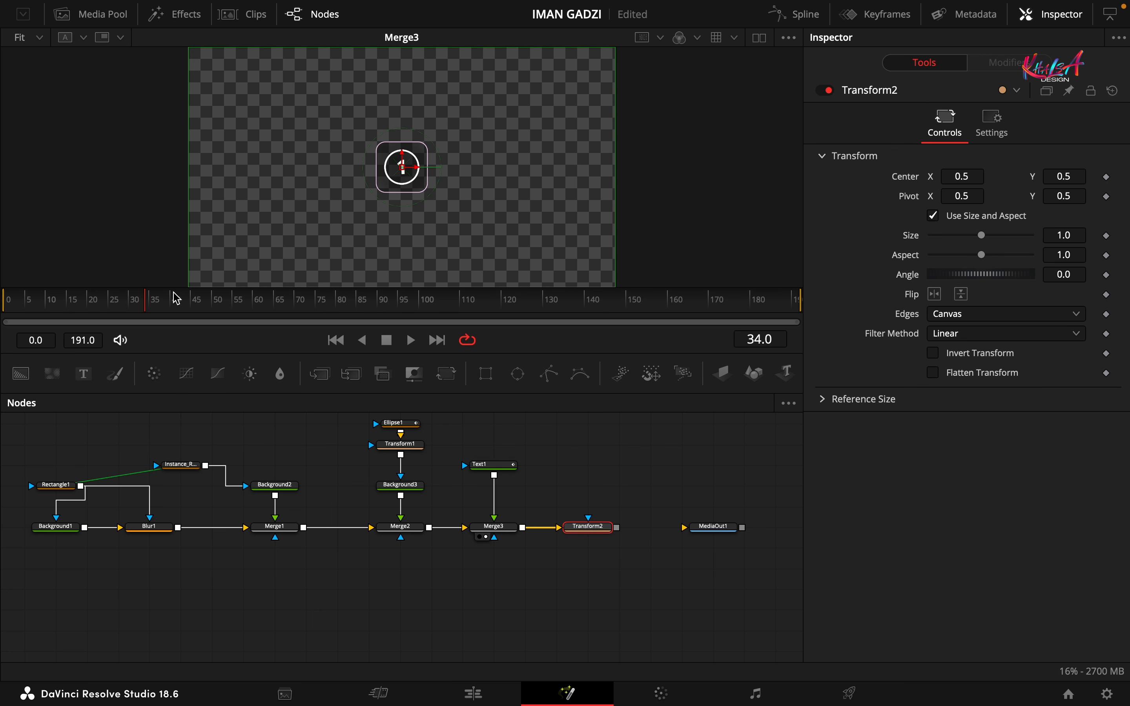
pyautogui.moveTo(148, 310); pyautogui.dragTo(83, 310)
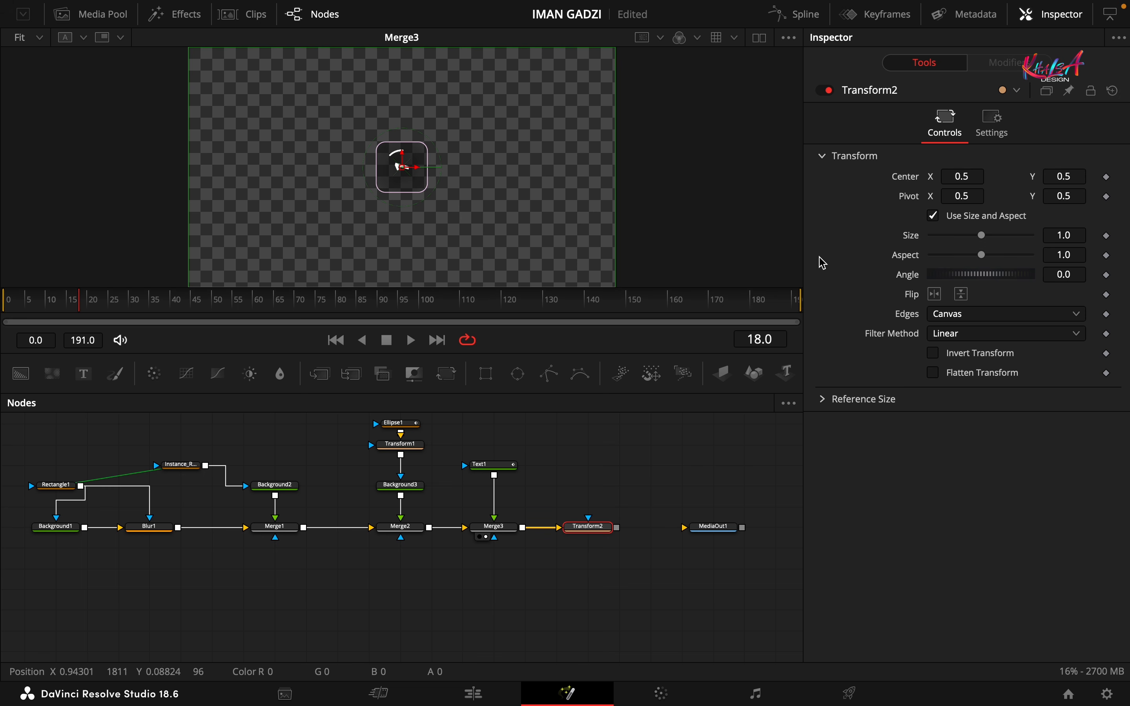
pyautogui.click(1108, 177)
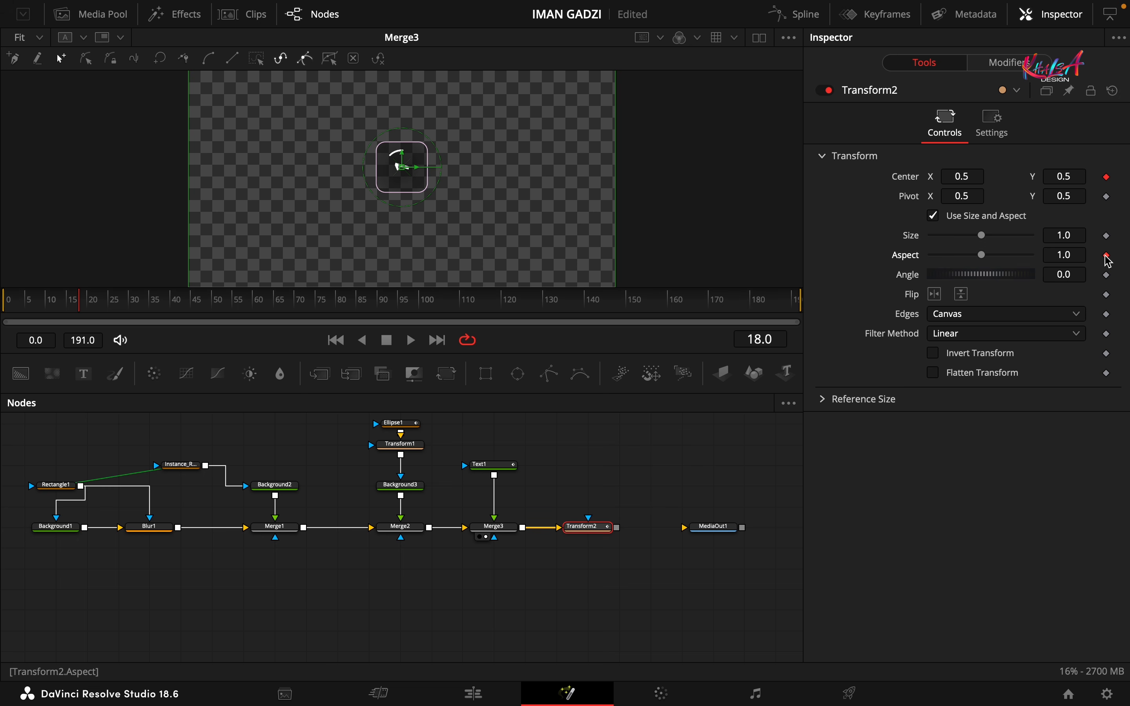
pyautogui.click(1107, 275)
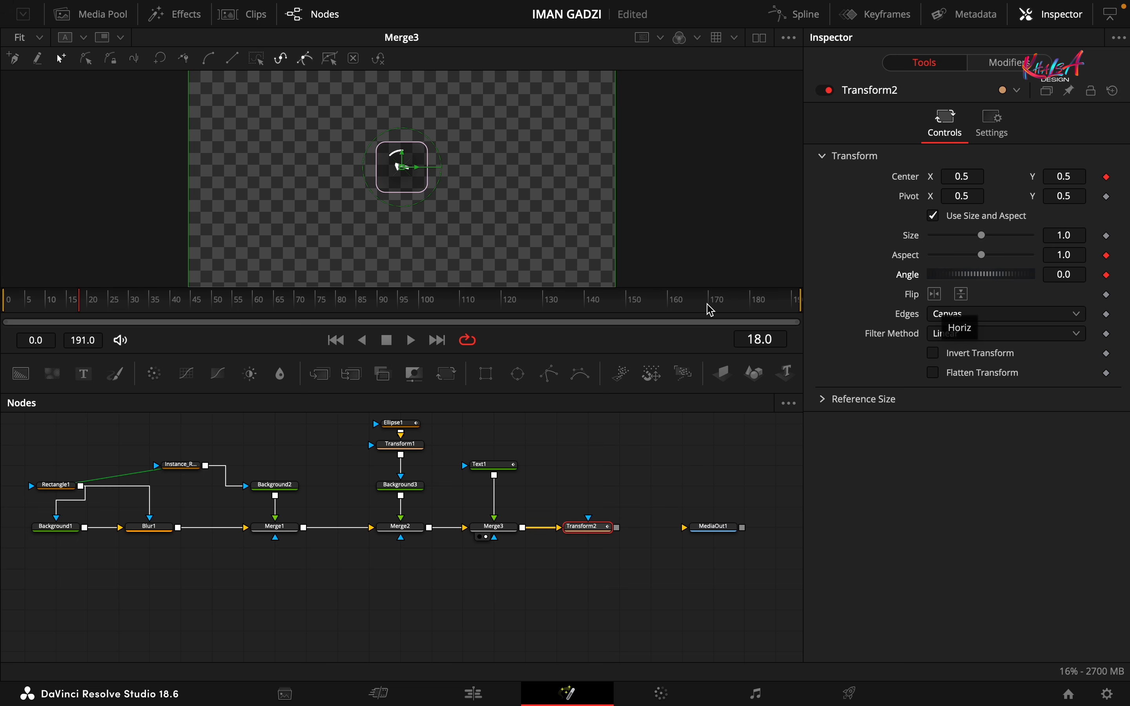
# At frame 0, set Transform2's Center Y to 0.4, Aspect to 0.01 and Angle to -45, with Transform2 shown in the viewer
pyautogui.click(73, 304)
pyautogui.moveTo(74, 306); pyautogui.dragTo(7, 304)
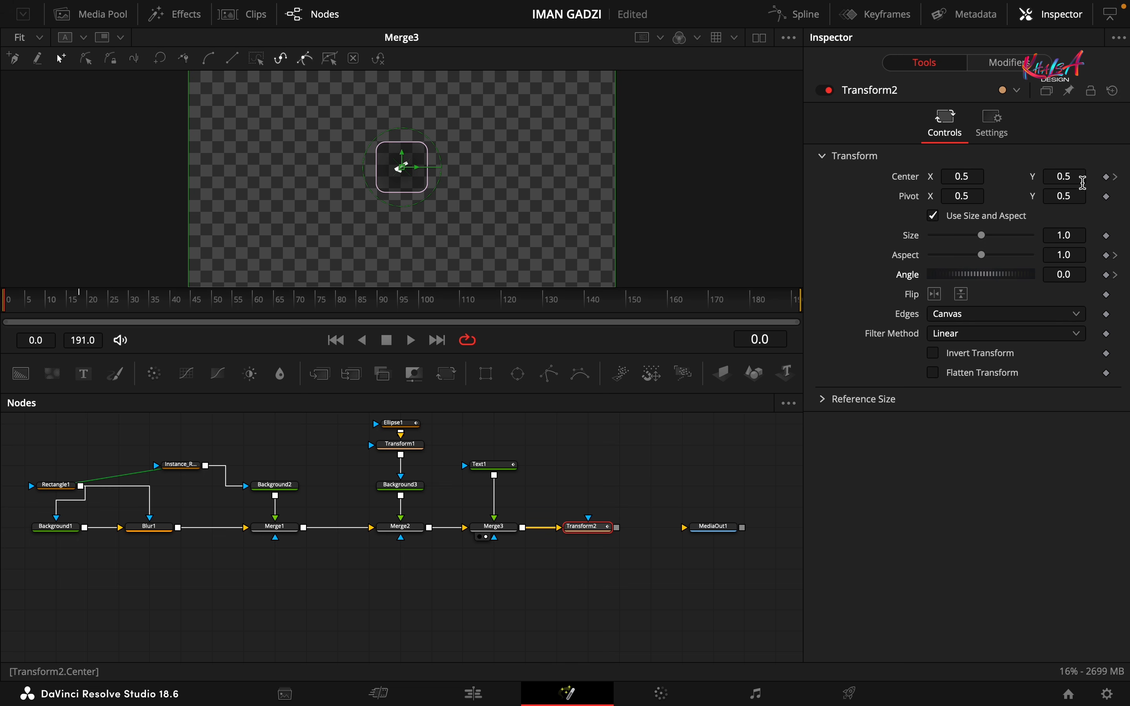
pyautogui.click(1078, 178)
pyautogui.press('Tab')
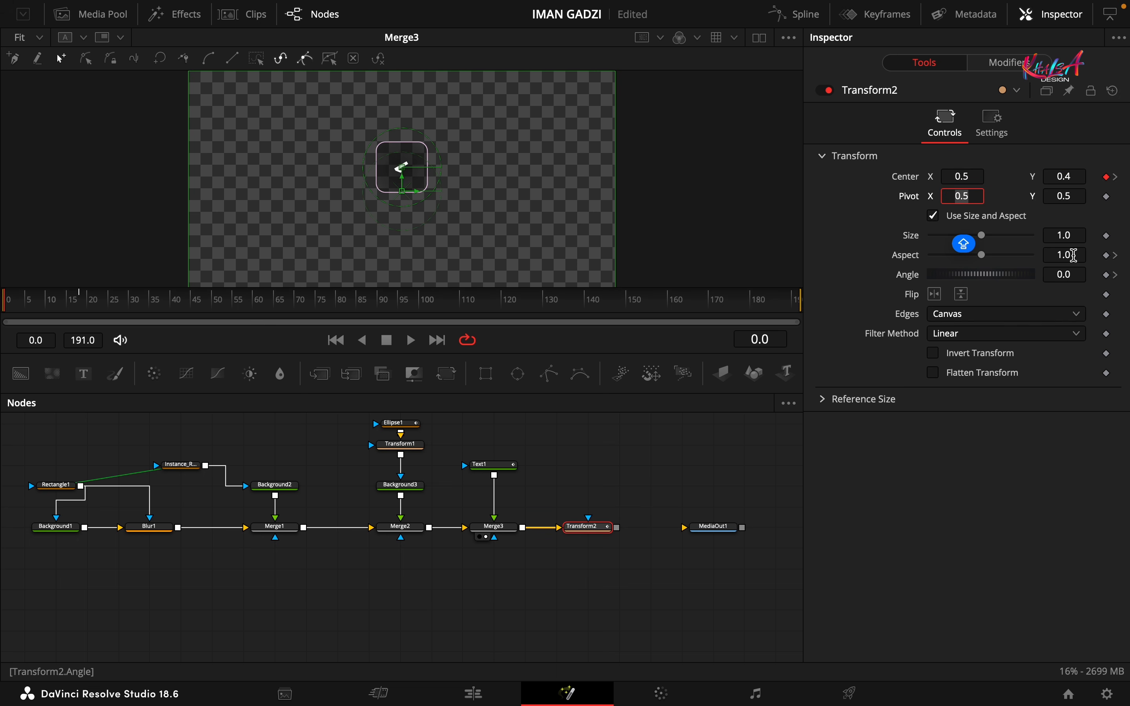
pyautogui.click(1073, 255)
pyautogui.doubleClick(1077, 254)
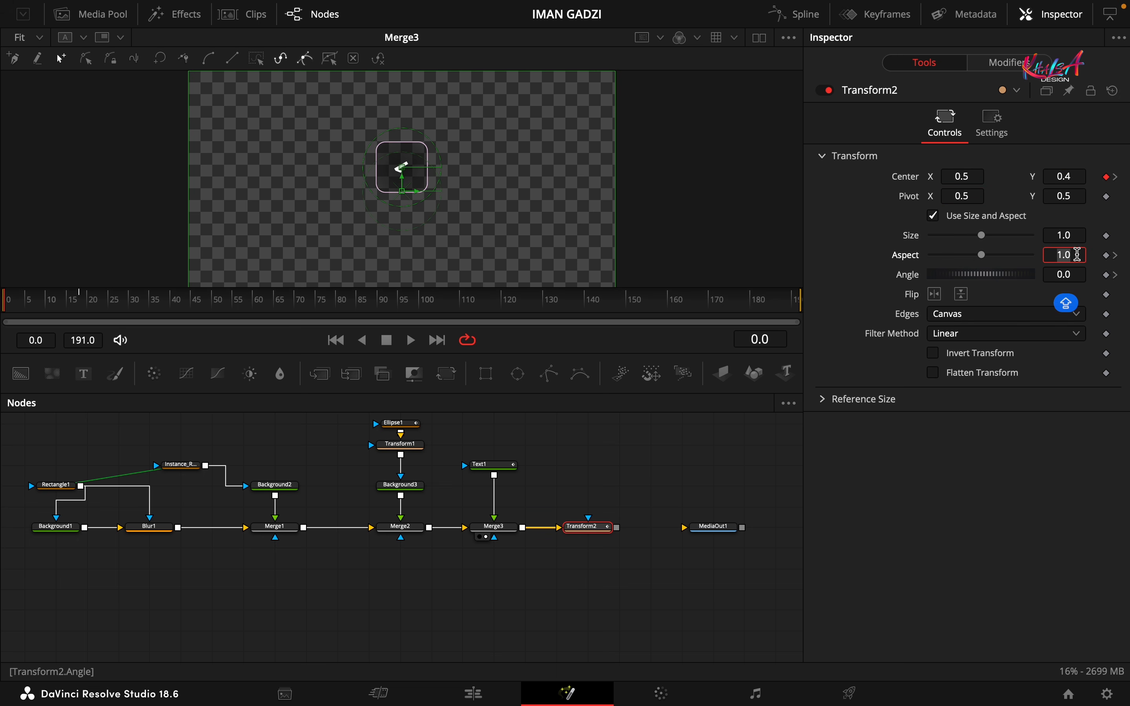
pyautogui.write('0.01')
pyautogui.press('Return')
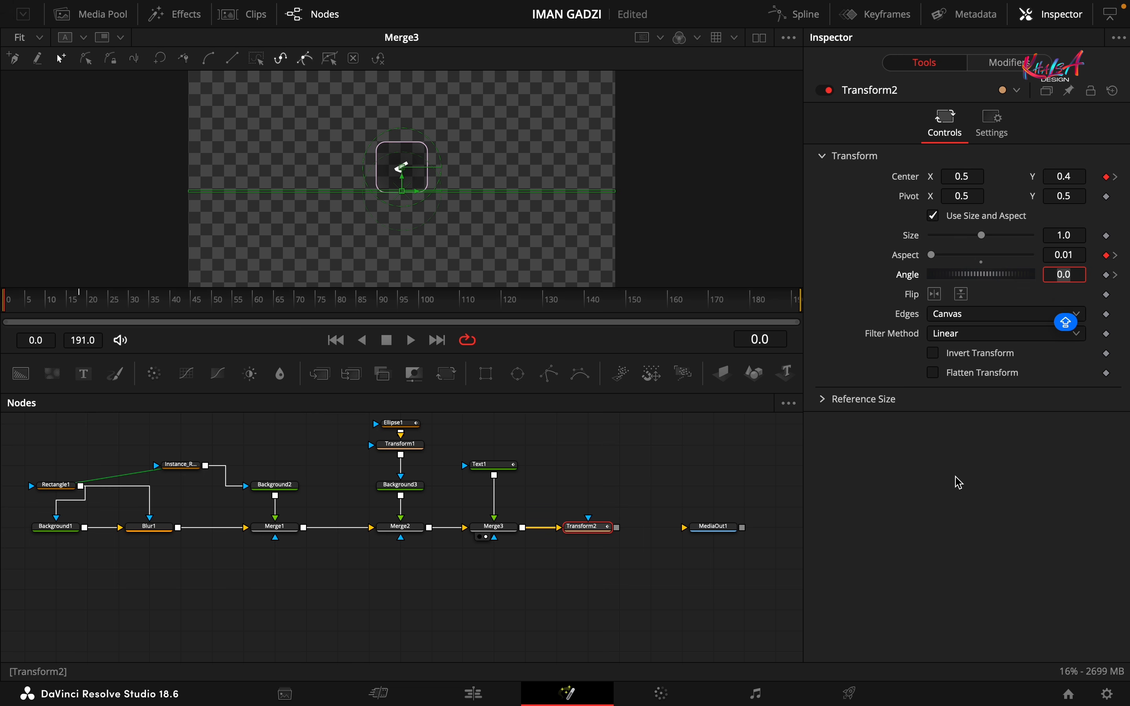
pyautogui.press('1')
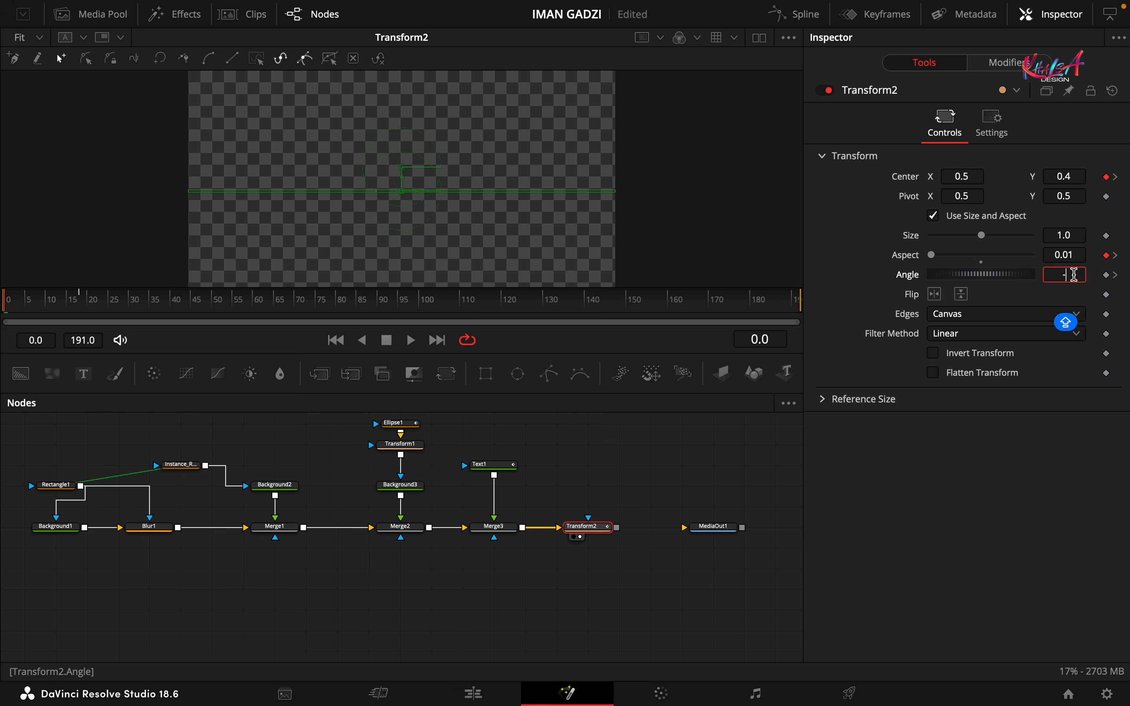
pyautogui.press('Tab')
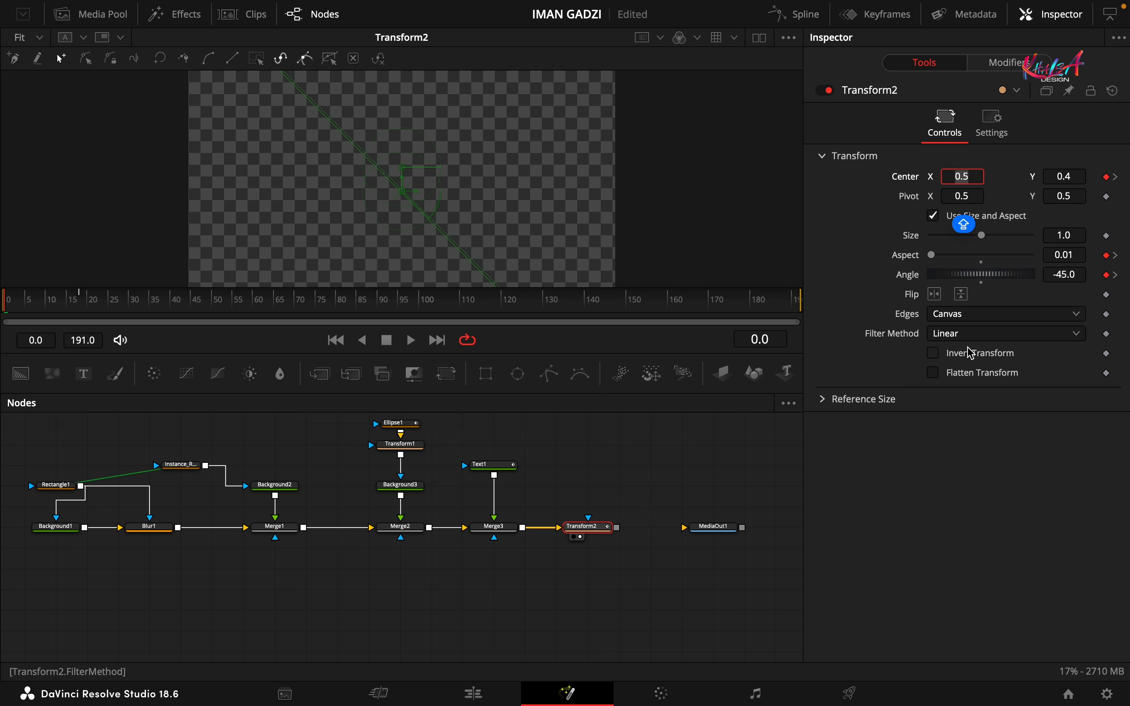
# Keyframe Transform2's Size at frame 0 with a value of 0.5
pyautogui.moveTo(10, 299)
pyautogui.mouseDown()
pyautogui.moveTo(108, 301)
pyautogui.moveTo(6, 303)
pyautogui.mouseUp()
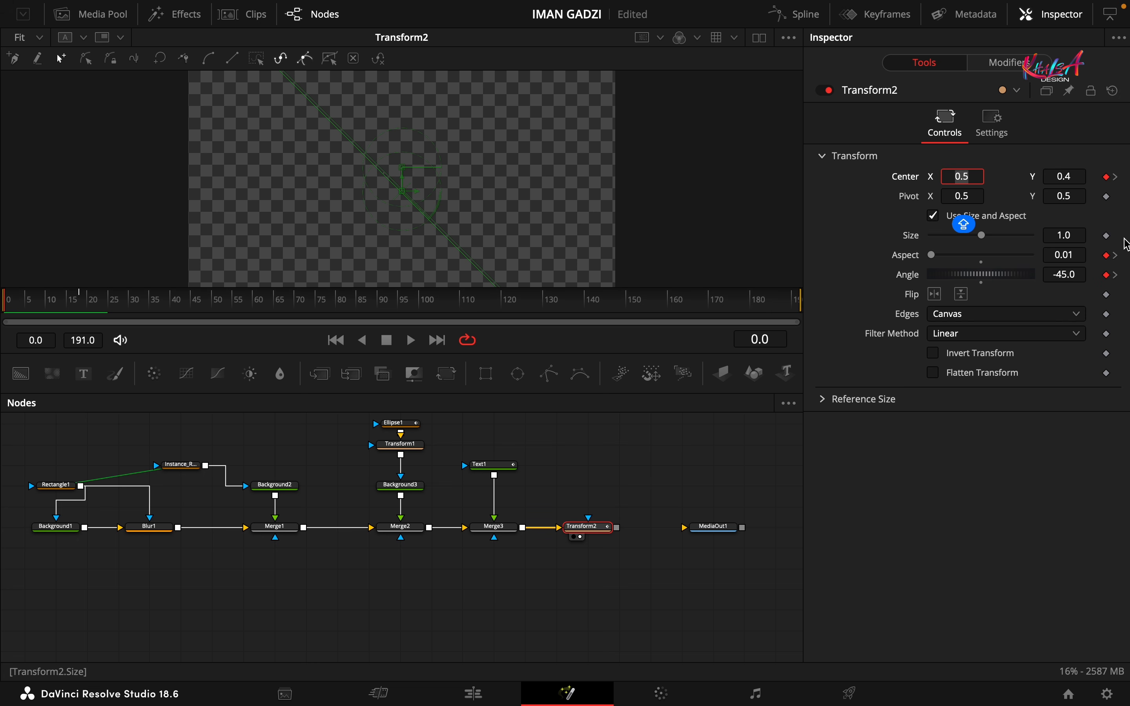
pyautogui.click(1108, 236)
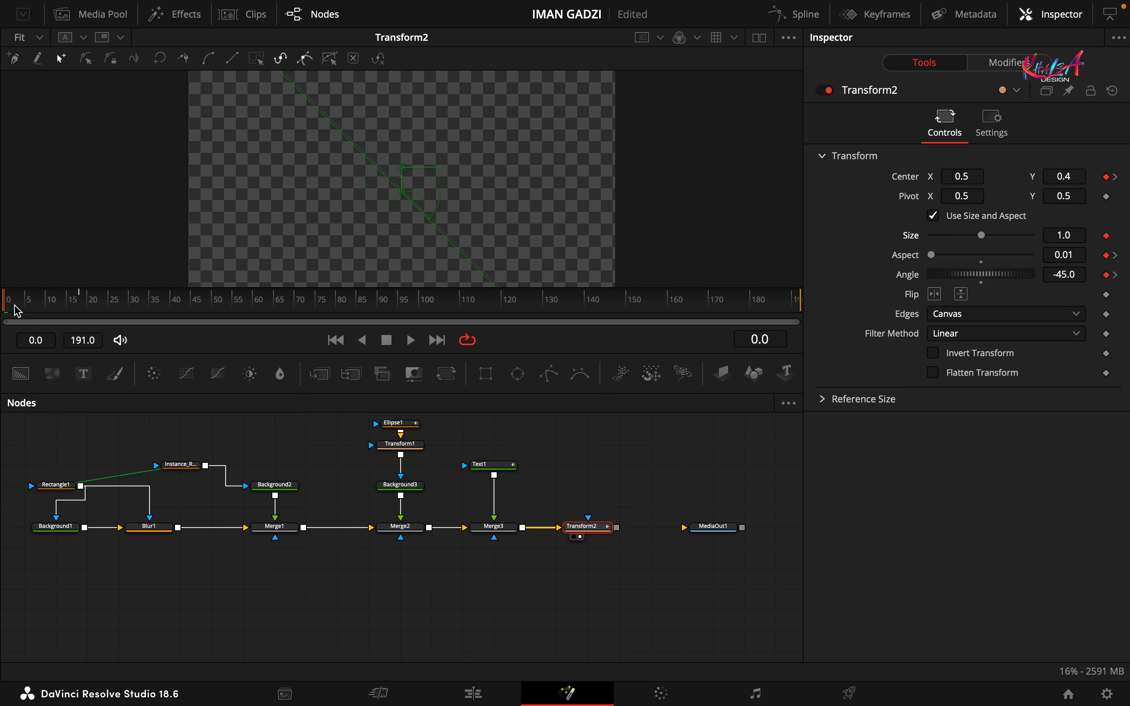
pyautogui.moveTo(16, 306); pyautogui.dragTo(154, 305)
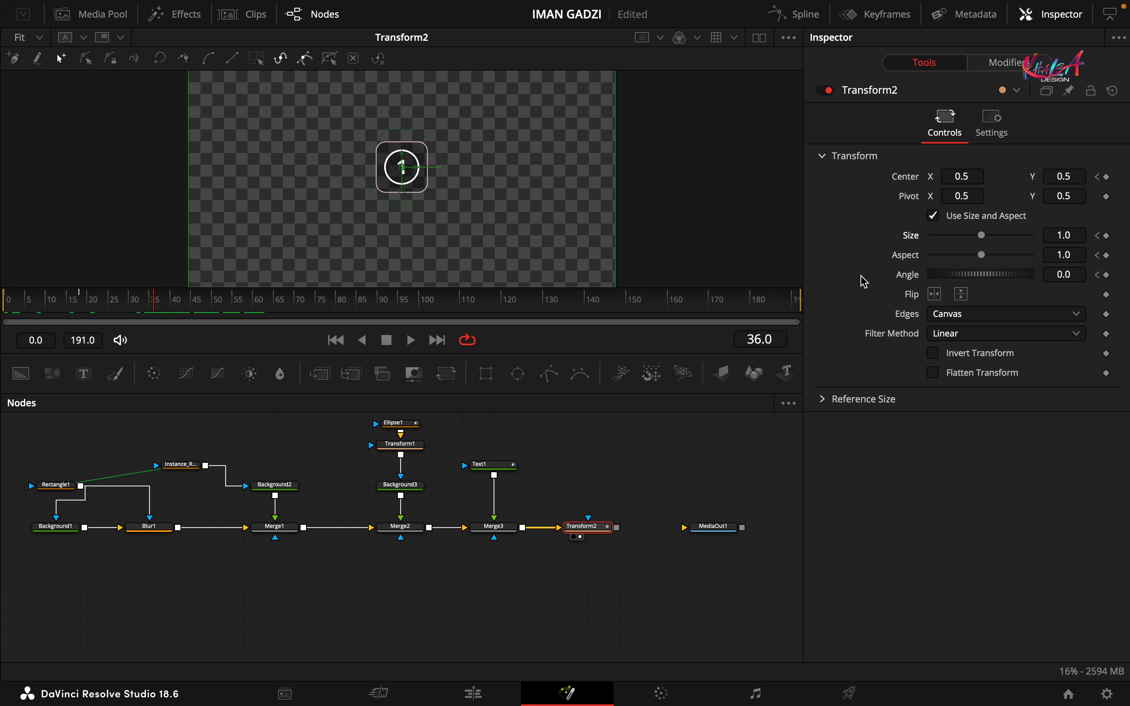
pyautogui.moveTo(155, 300); pyautogui.dragTo(4, 308)
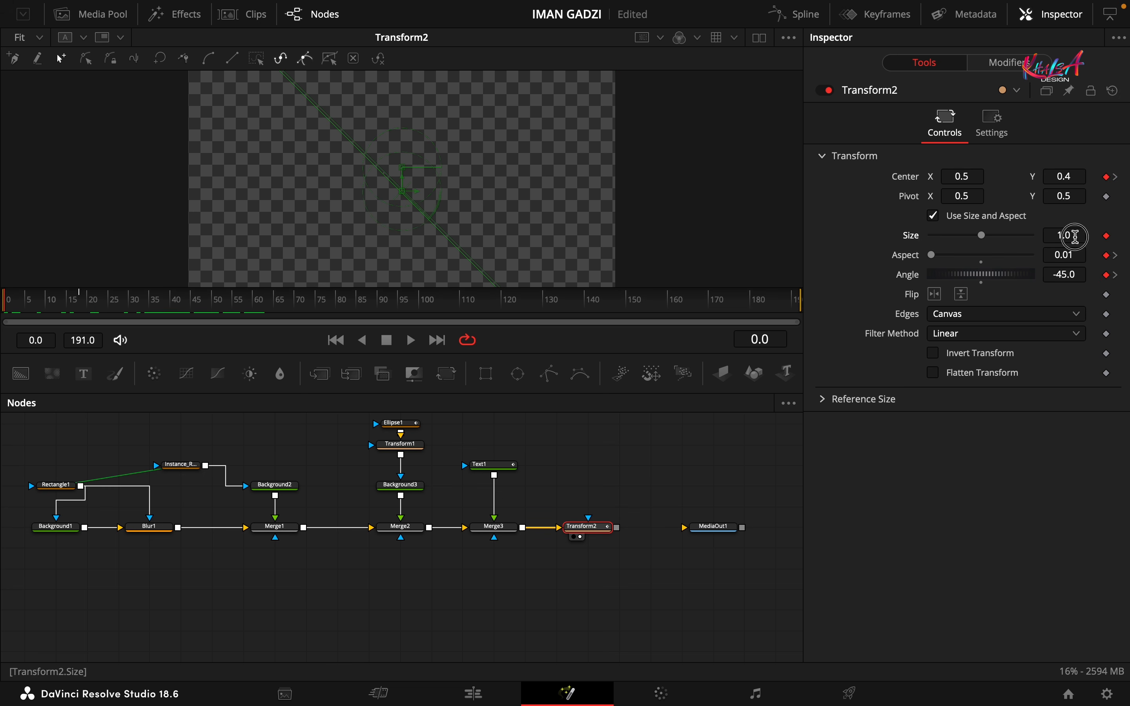
pyautogui.click(1075, 237)
pyautogui.write('0.5')
pyautogui.press('Tab')
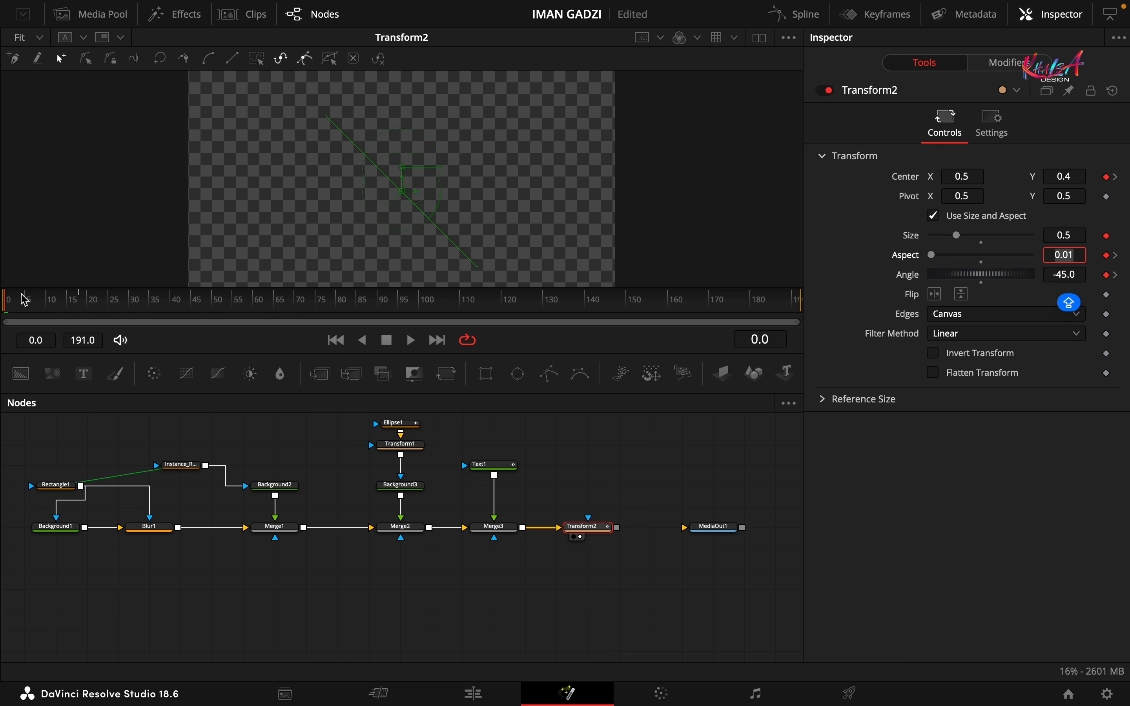
# Keyframe Transform2's Size at 0.9 on frame 36 and at 1.0 around frame 66
pyautogui.click(157, 299)
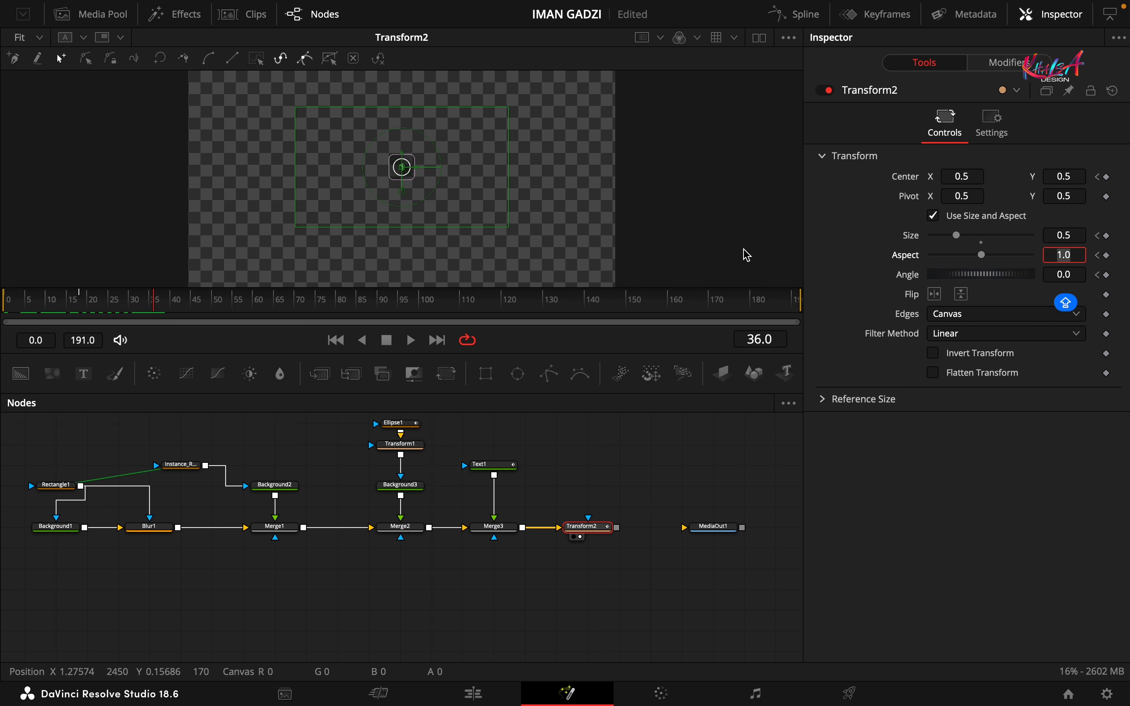
pyautogui.click(1075, 235)
pyautogui.write('0.9')
pyautogui.press('Tab')
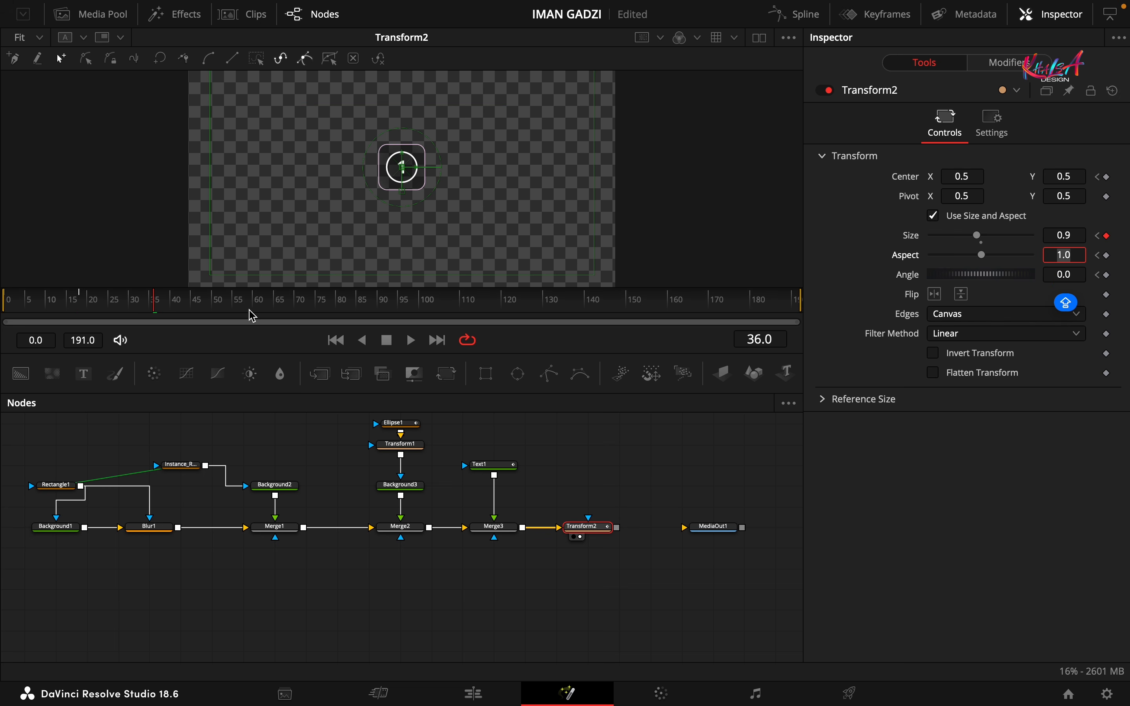
pyautogui.moveTo(166, 305); pyautogui.dragTo(193, 304)
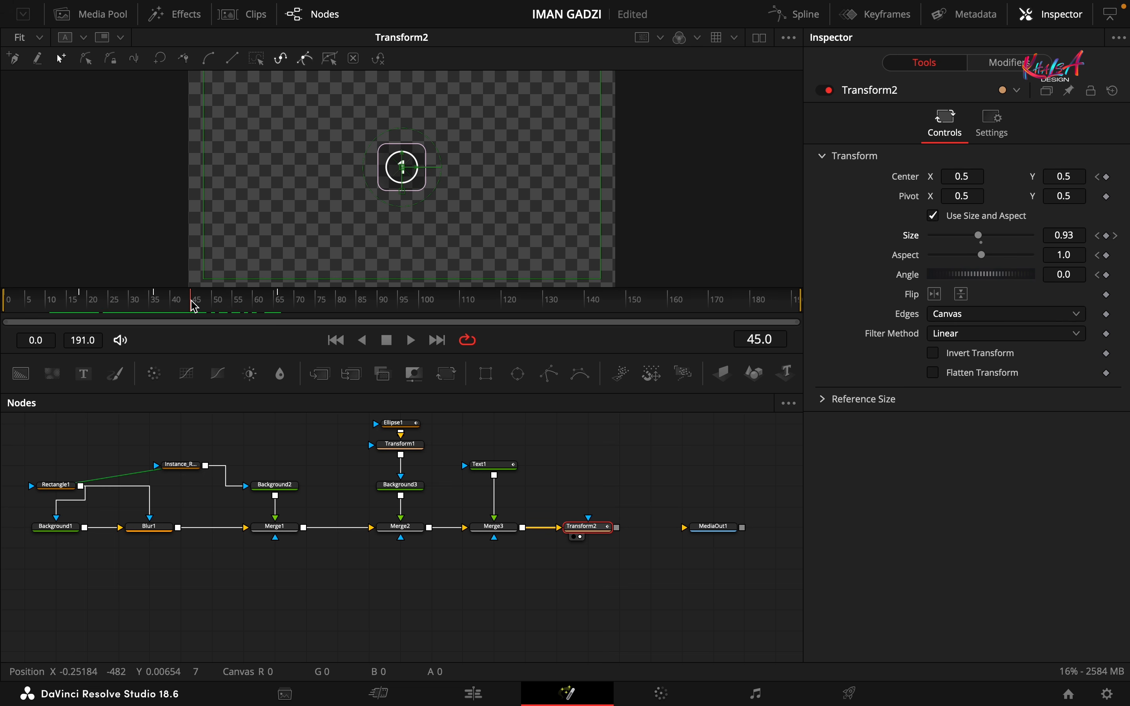
# Open the Spline editor and show only Transform2's Angle curve, fitted to the view
pyautogui.click(794, 14)
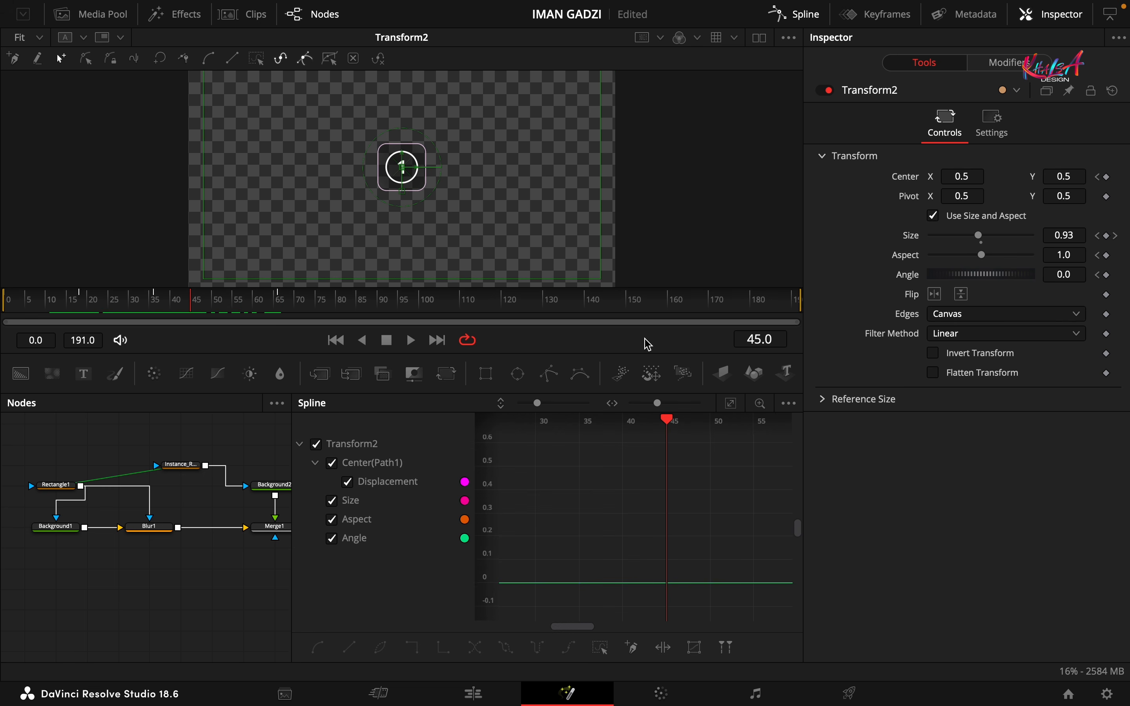
pyautogui.click(739, 400)
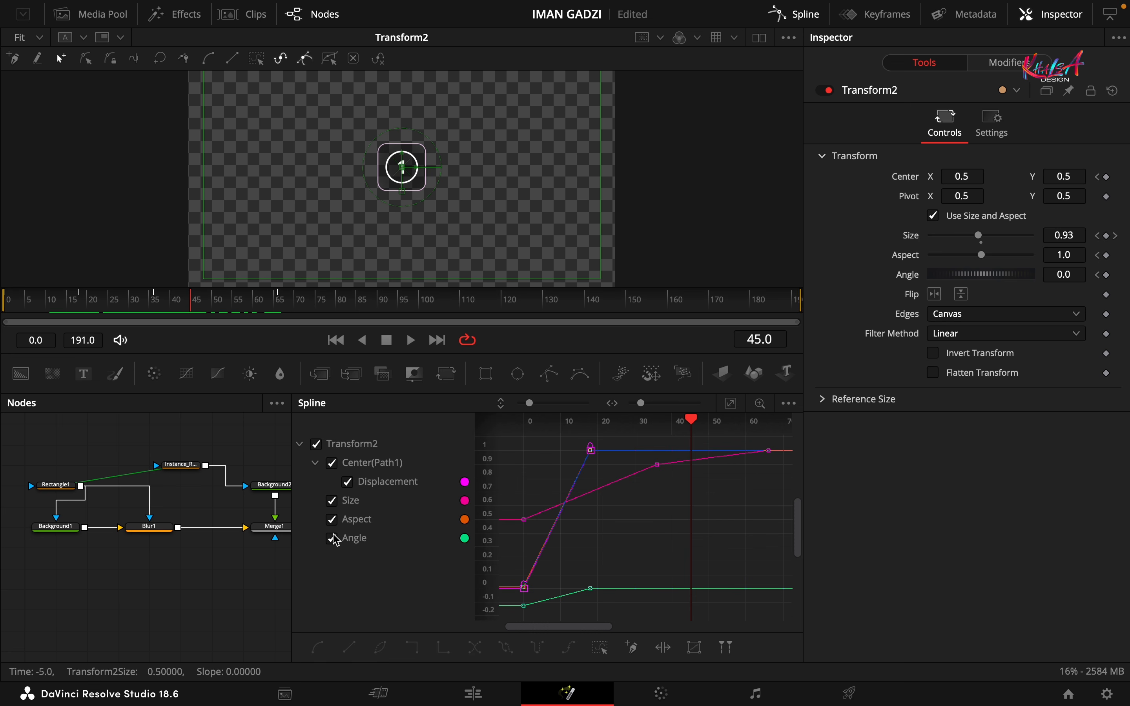
pyautogui.click(333, 502)
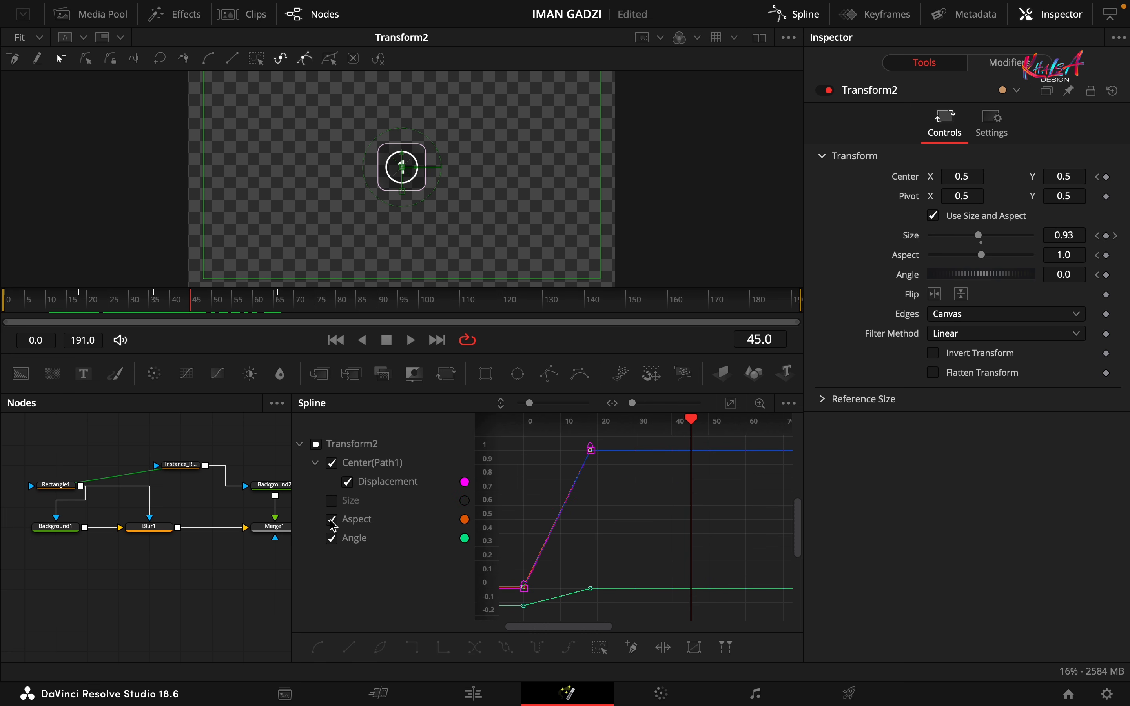
pyautogui.click(332, 520)
pyautogui.click(347, 481)
pyautogui.click(731, 402)
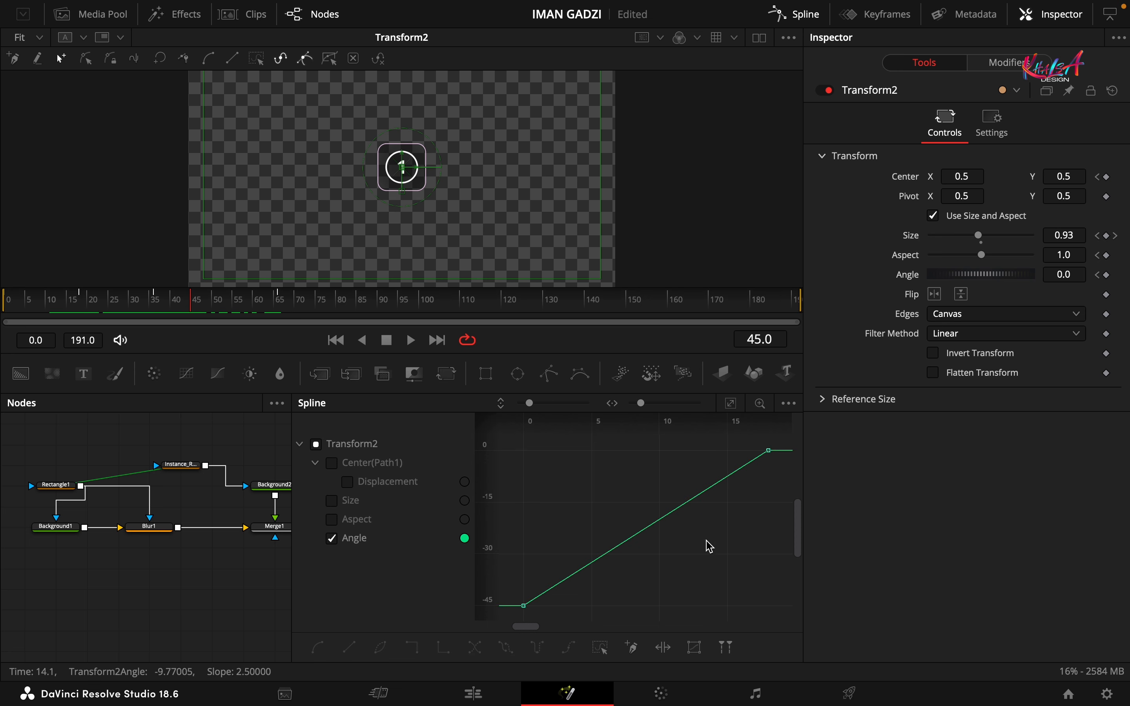
# Smooth the Angle curve's keyframes and extend the first keyframe's easing handle horizontally to frame 18
pyautogui.click(601, 647)
pyautogui.click(317, 647)
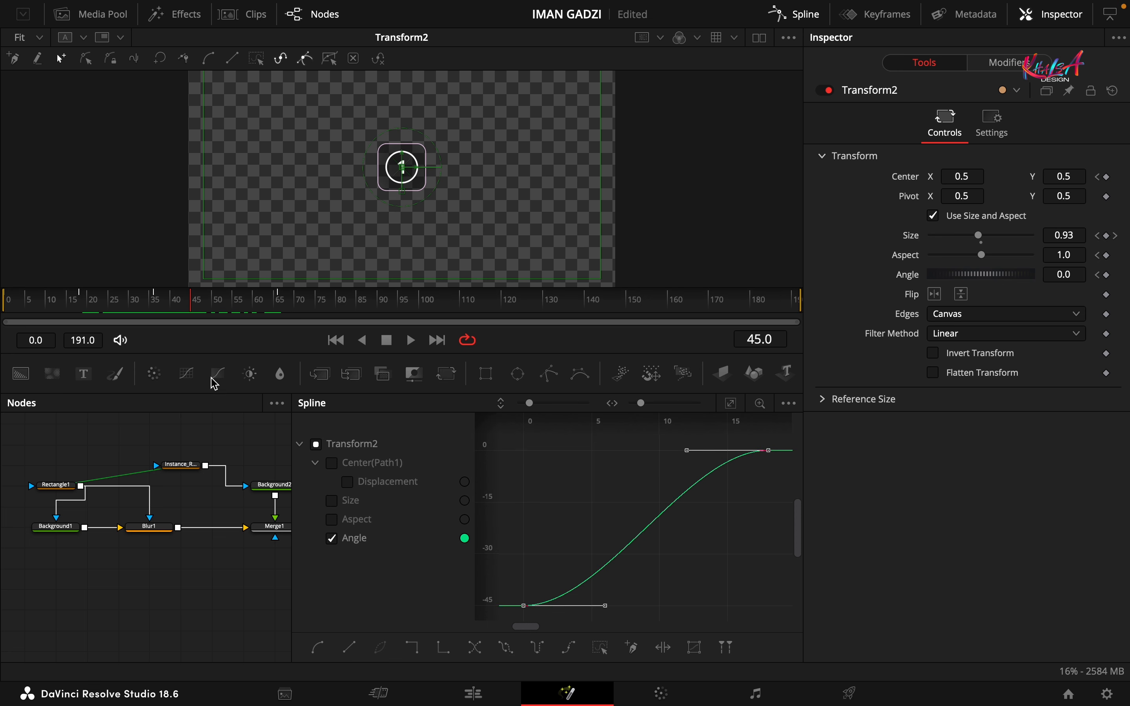
pyautogui.moveTo(195, 309); pyautogui.dragTo(84, 303)
pyautogui.click(731, 403)
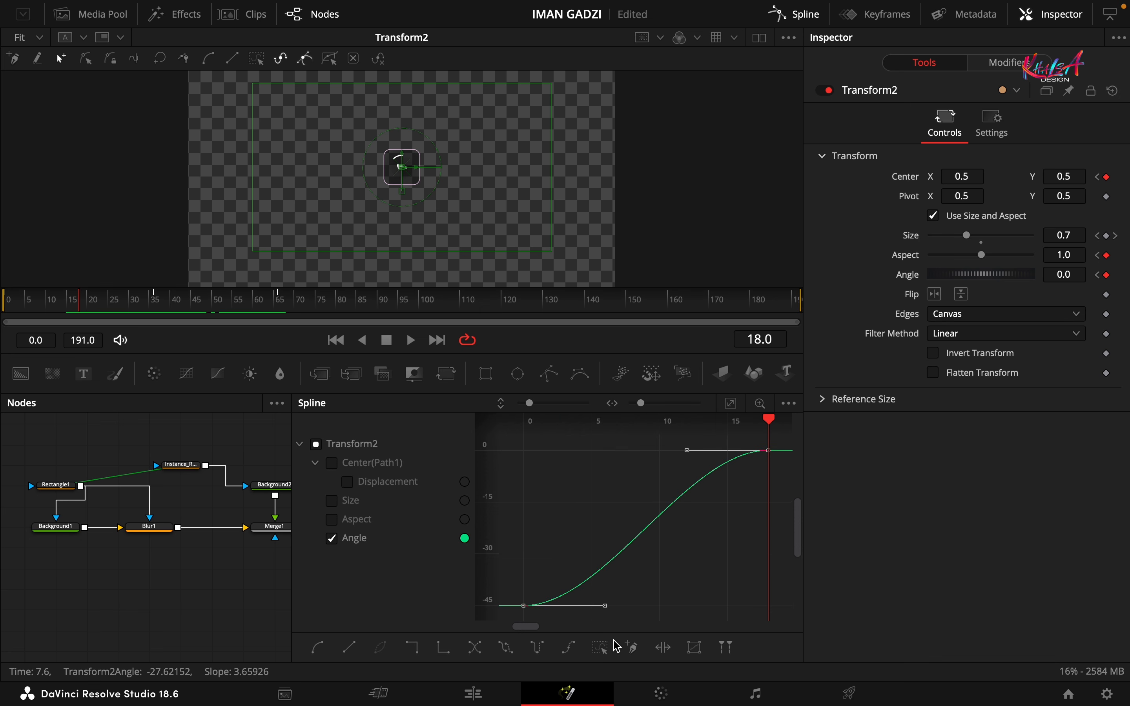
pyautogui.moveTo(604, 606); pyautogui.dragTo(766, 606)
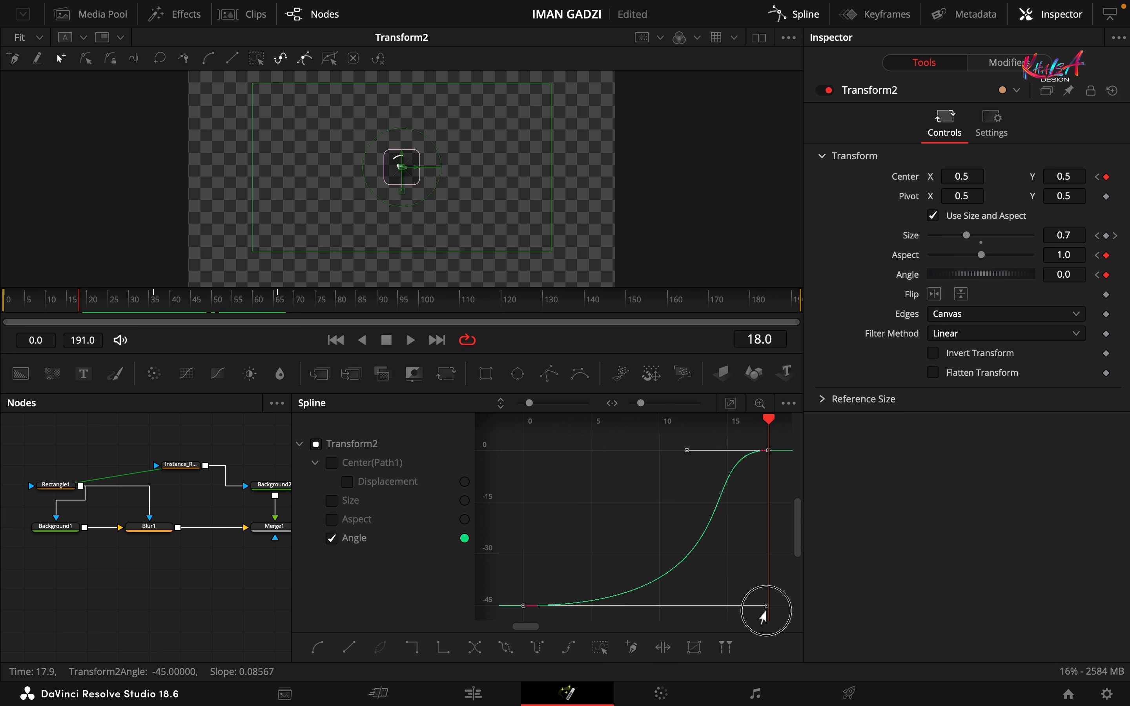
# Isolate Transform2's Aspect curve, smooth its keyframes and extend the first keyframe's easing handle horizontally to frame 18
pyautogui.click(331, 519)
pyautogui.click(331, 537)
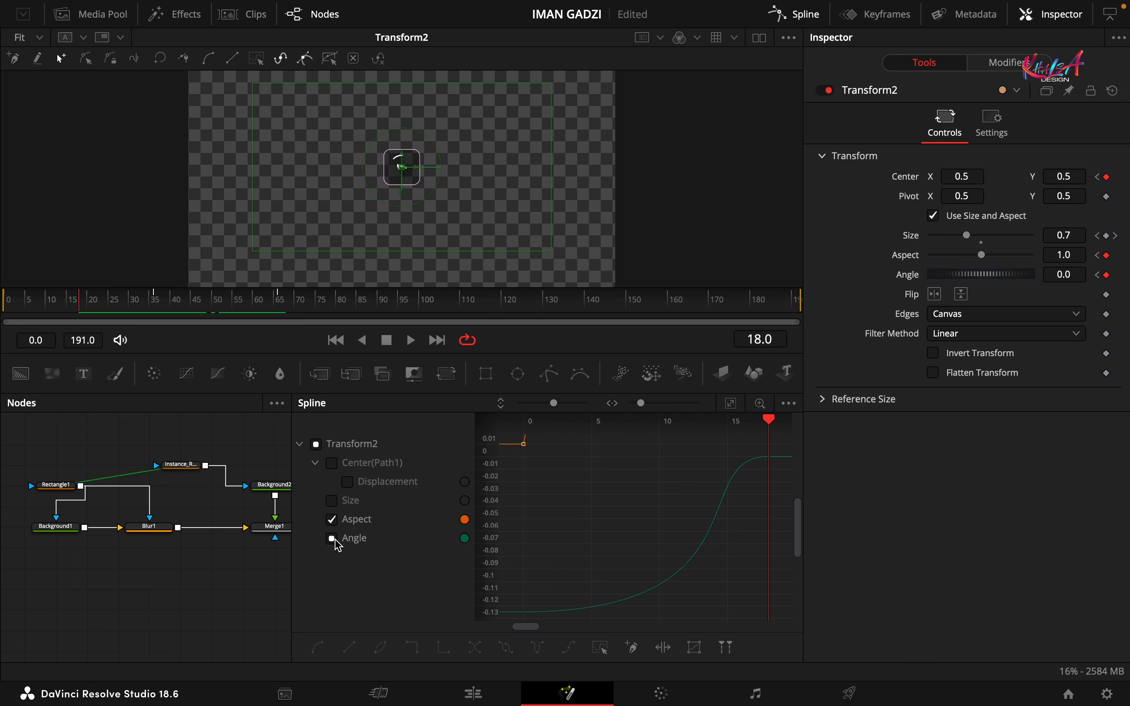
pyautogui.click(731, 403)
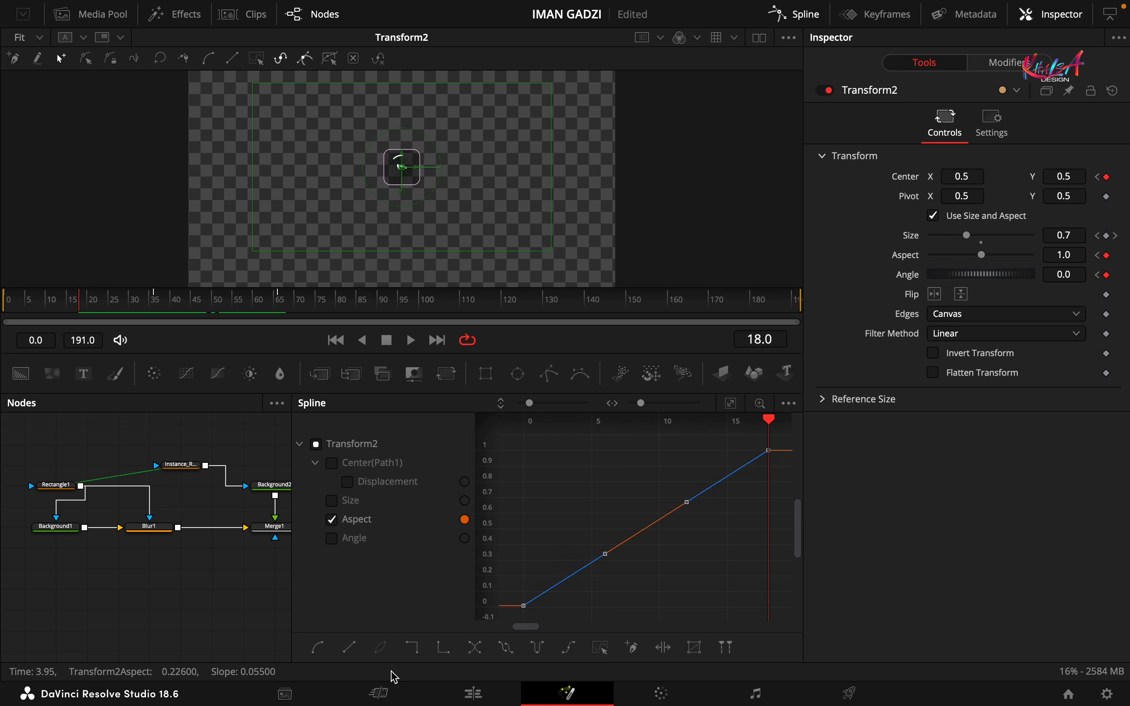
pyautogui.click(318, 647)
pyautogui.moveTo(606, 606); pyautogui.dragTo(765, 615)
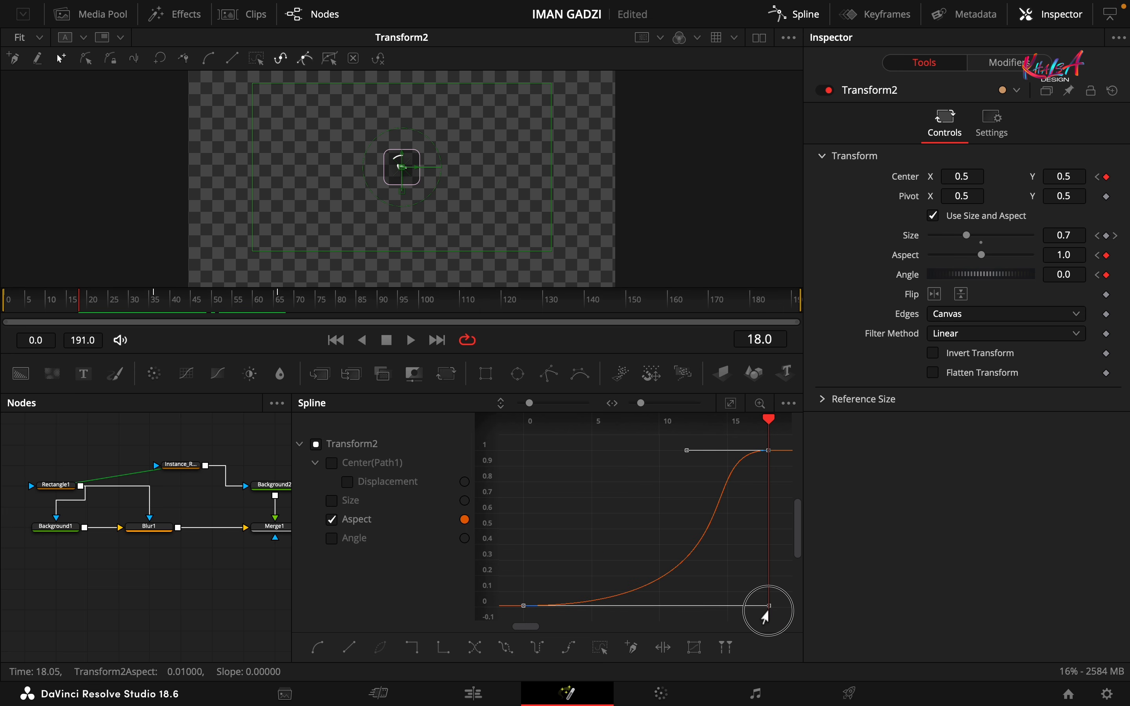
# Isolate the Center path's Displacement curve, smooth its keyframes and extend the first keyframe's easing handle horizontally to frame 18
pyautogui.click(347, 481)
pyautogui.click(331, 520)
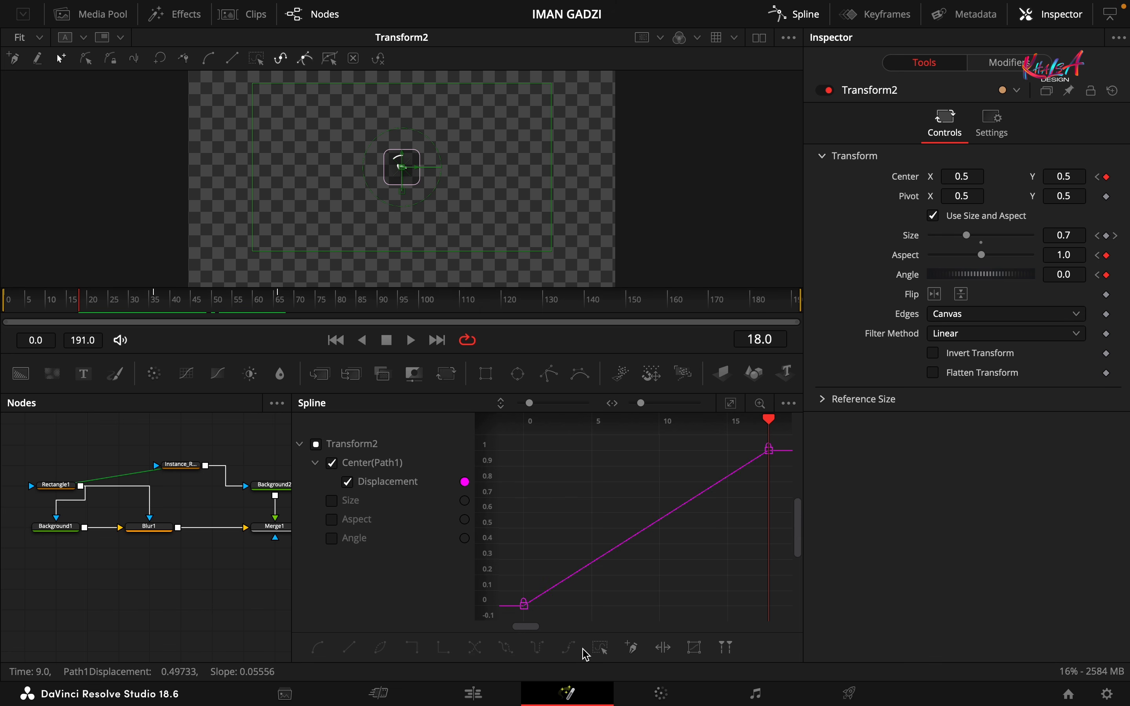
pyautogui.click(600, 647)
pyautogui.click(318, 647)
pyautogui.click(606, 607)
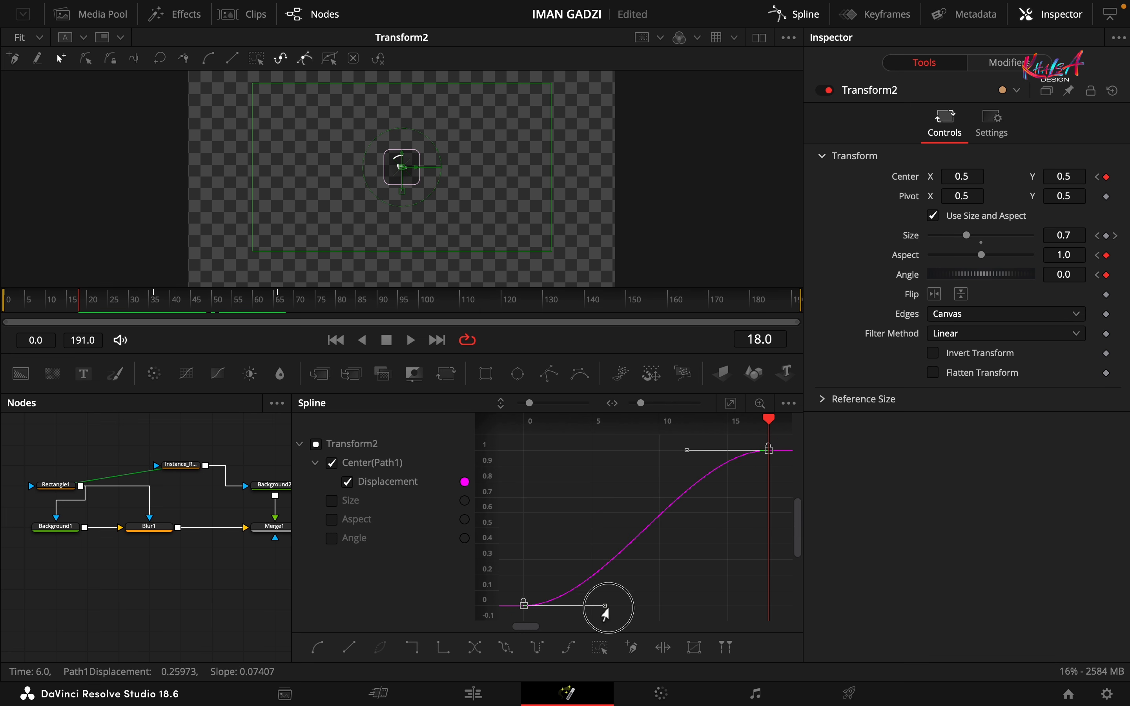
pyautogui.moveTo(605, 613); pyautogui.dragTo(763, 621)
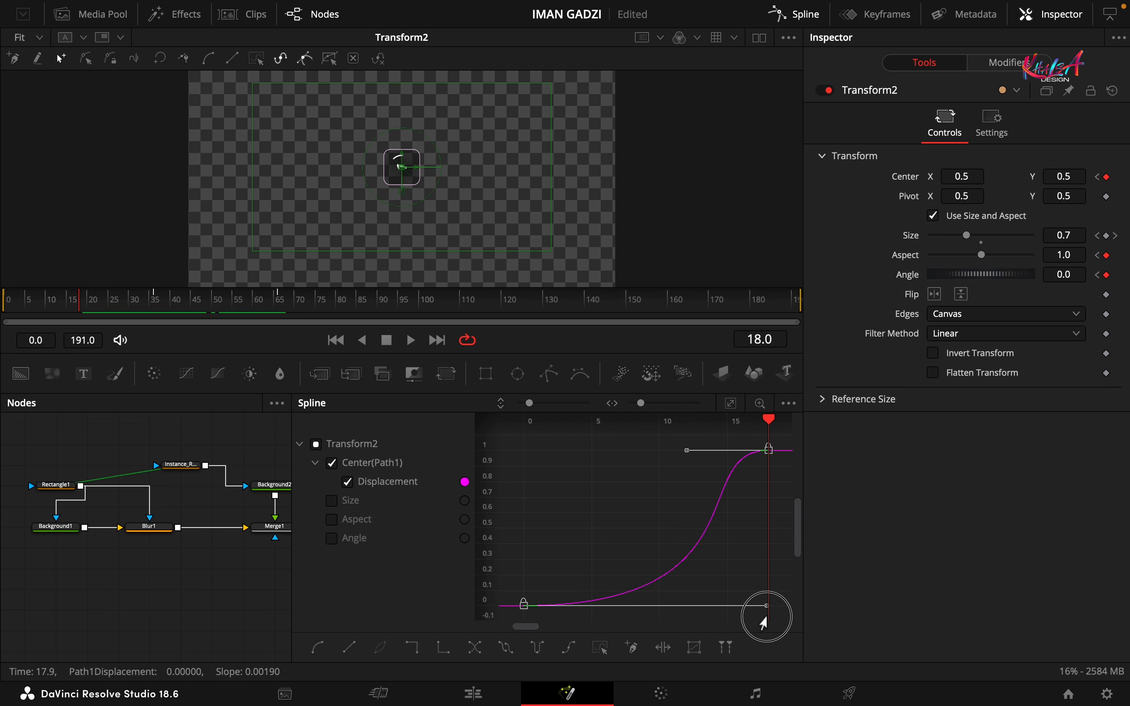
# Close the Spline editor, play the tile's entrance animation from frame 0 and view the tile at frame 36
pyautogui.click(802, 16)
pyautogui.moveTo(53, 300); pyautogui.dragTo(3, 302)
pyautogui.press('space')
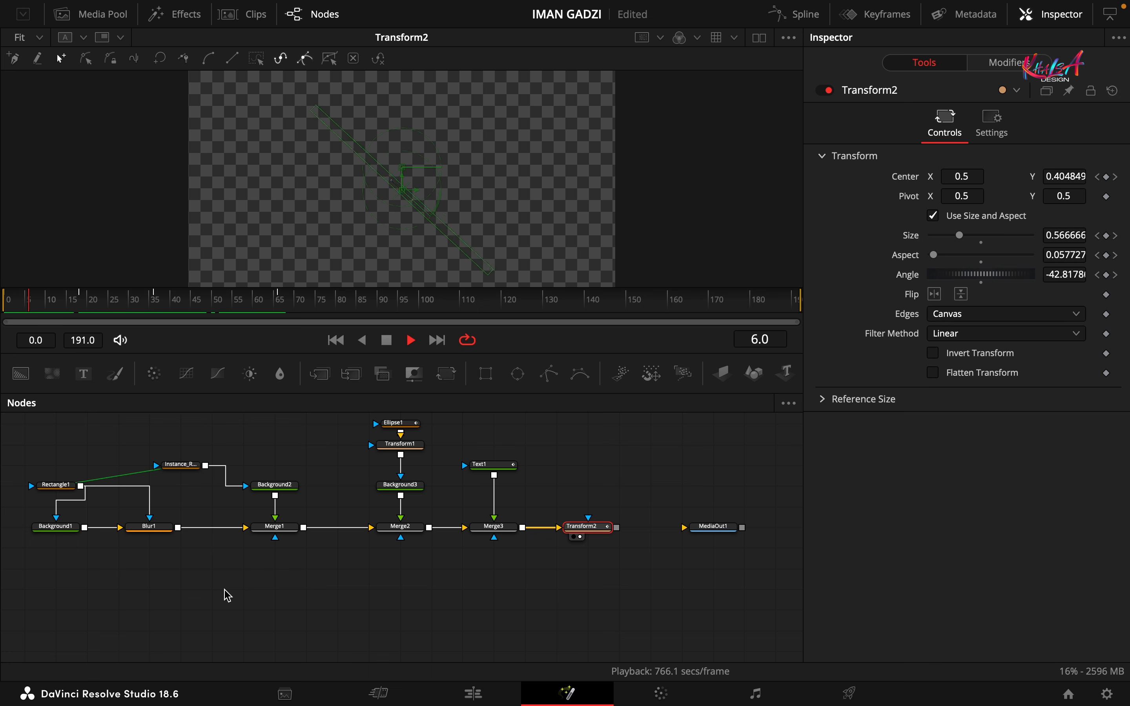
pyautogui.click(155, 302)
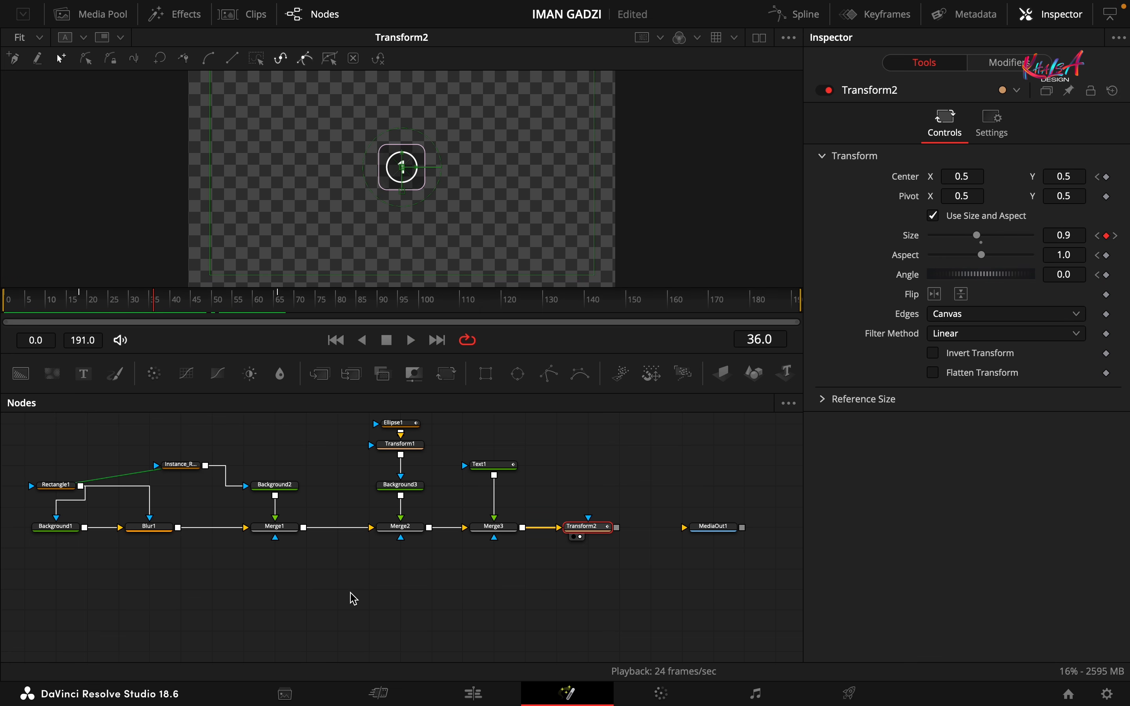
# Group all nodes except MediaOut1 and place the group in line with MediaOut1, well to its left
pyautogui.scroll(-2, 350, 598)
pyautogui.moveTo(118, 441); pyautogui.dragTo(546, 612)
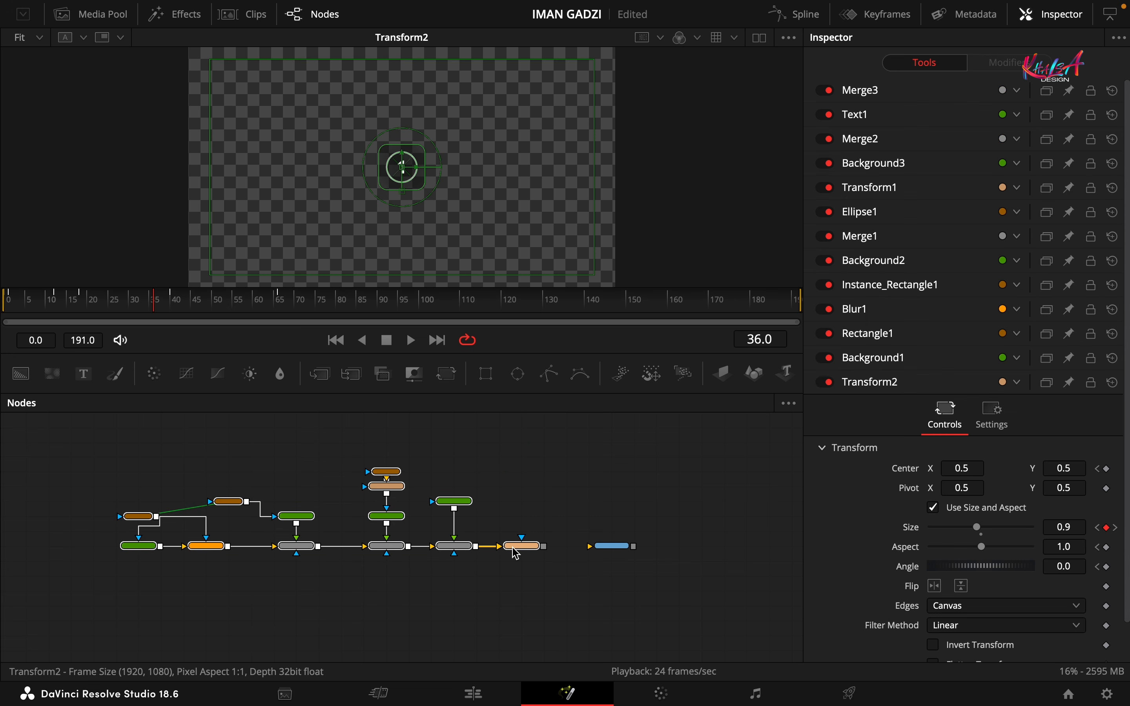
pyautogui.rightClick(518, 616)
pyautogui.click(563, 243)
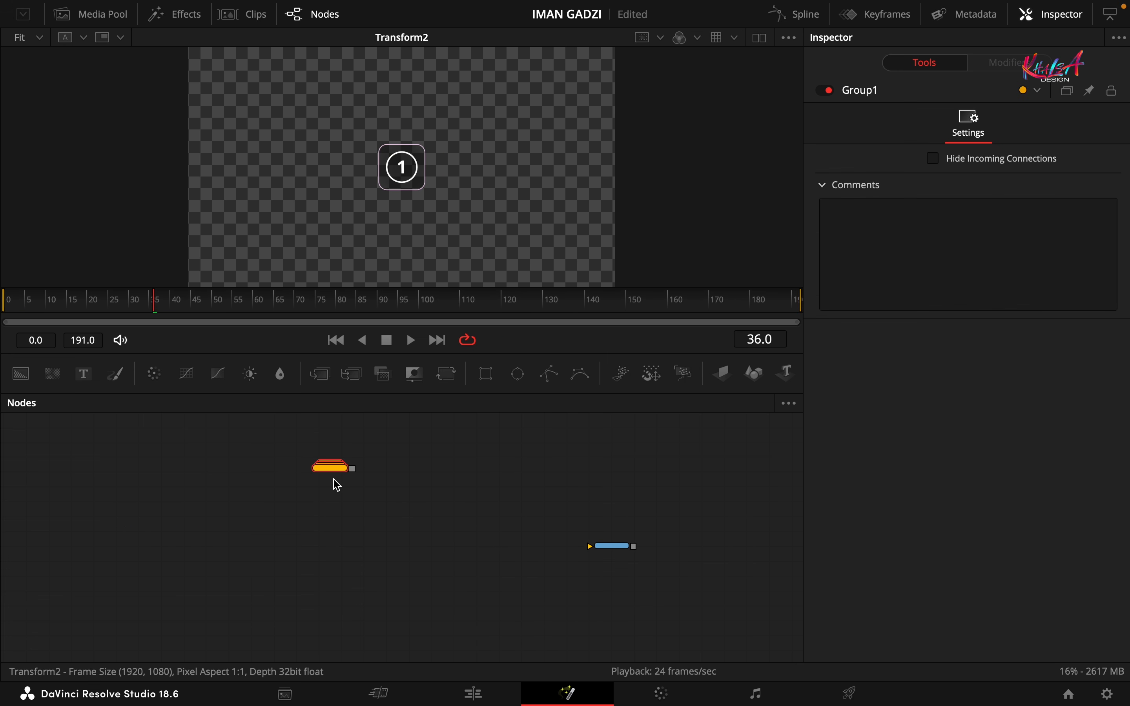
pyautogui.scroll(2, 335, 478)
pyautogui.moveTo(335, 477); pyautogui.dragTo(226, 596)
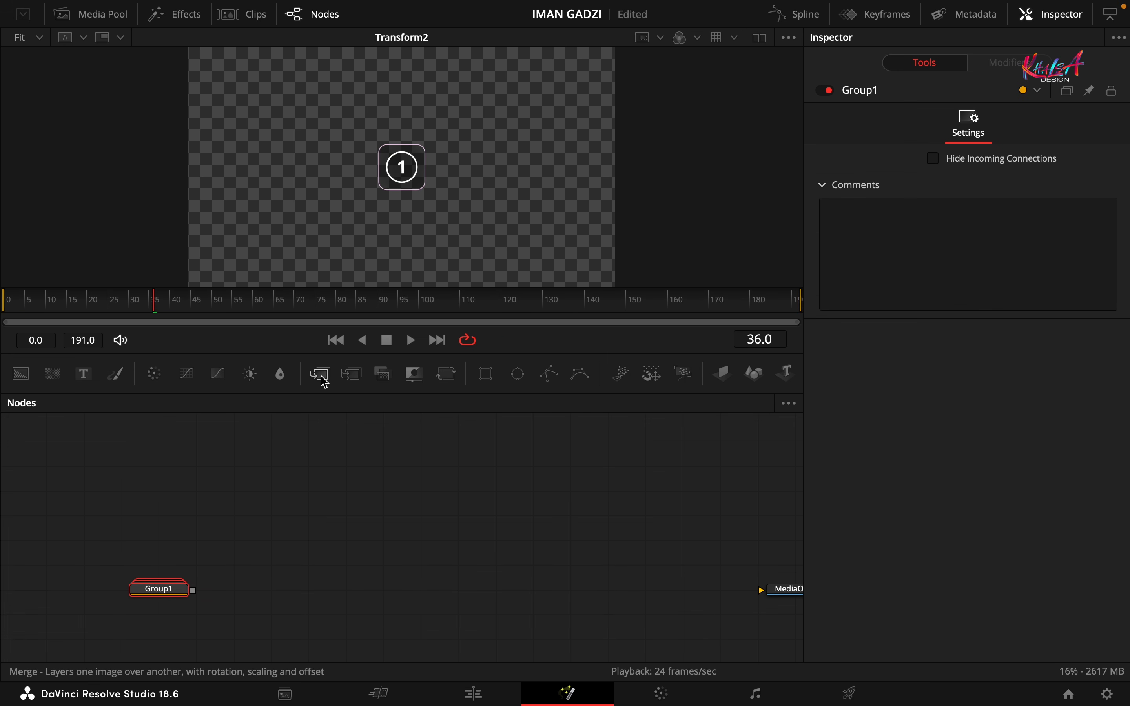
# Add a MultiMerge node fed by a new Background node with Alpha 0 and by the group, and show it in the viewer
pyautogui.moveTo(352, 374); pyautogui.dragTo(380, 587)
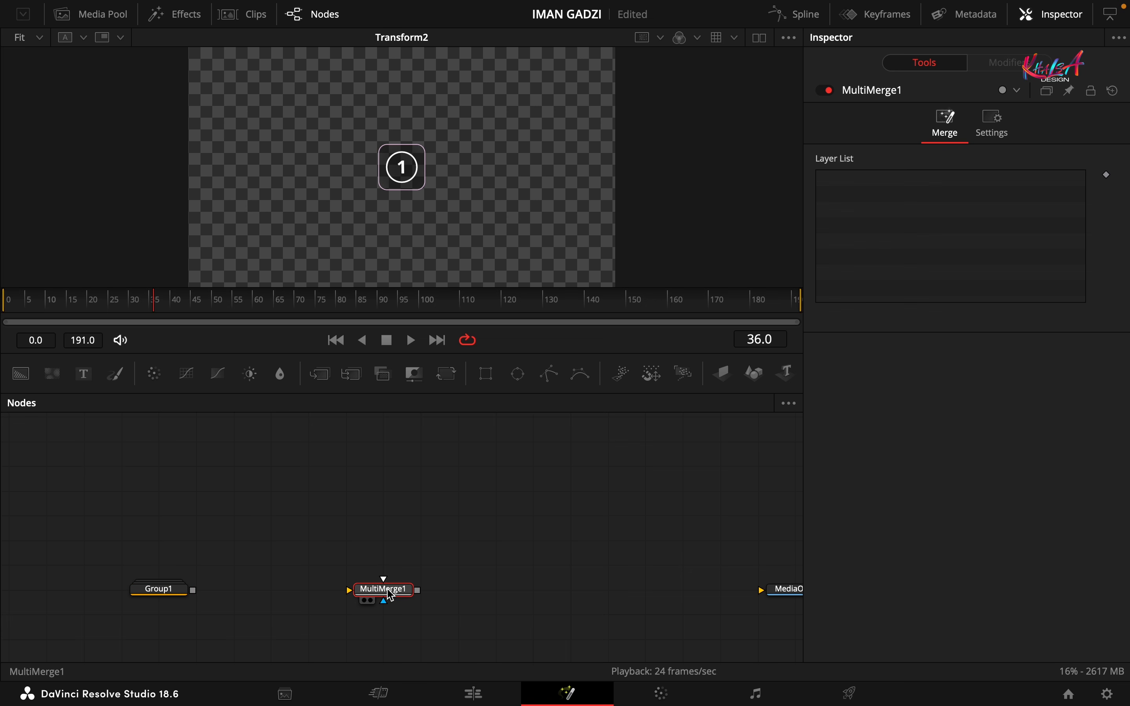
pyautogui.scroll(-2, 383, 594)
pyautogui.moveTo(34, 381); pyautogui.dragTo(387, 567)
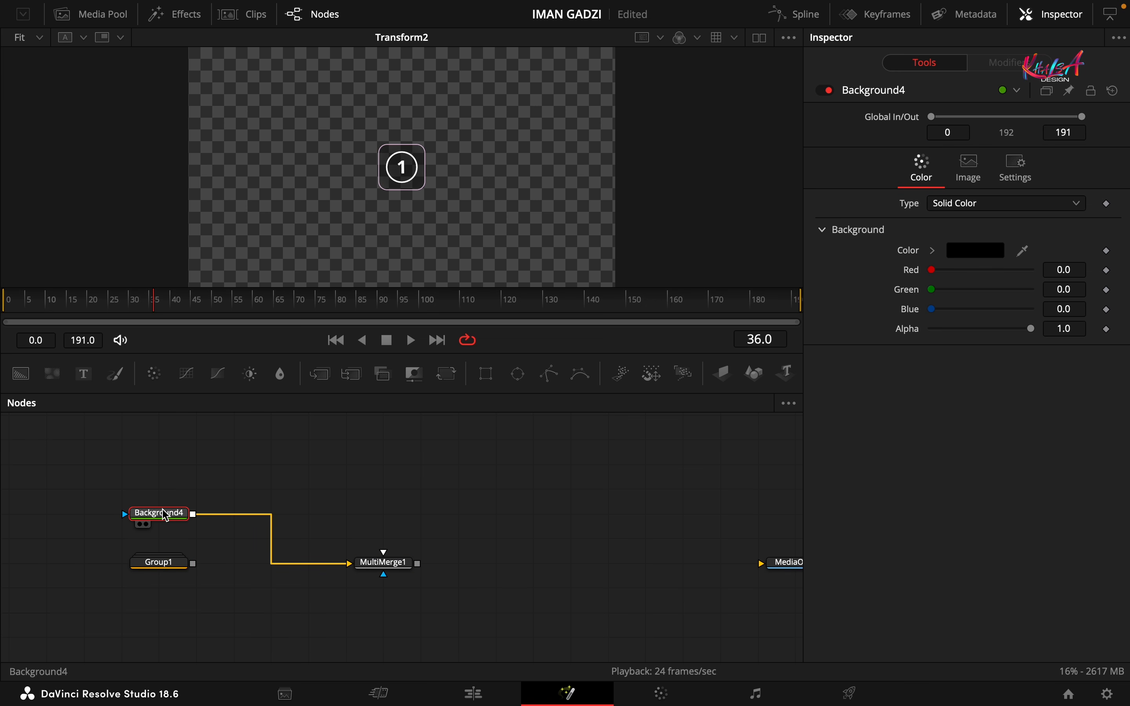
pyautogui.moveTo(1032, 328); pyautogui.dragTo(799, 325)
pyautogui.moveTo(193, 564); pyautogui.dragTo(380, 563)
pyautogui.click(368, 573)
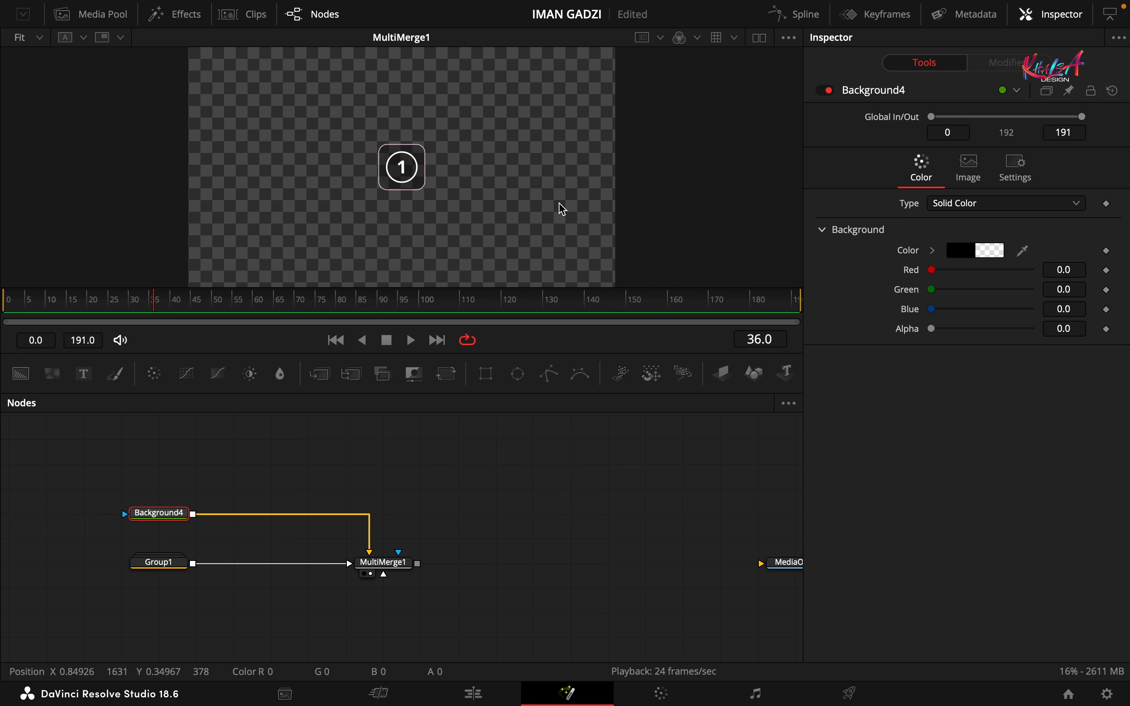
# Duplicate the Group1 node five times, stacking the copies in a column below the original
pyautogui.click(168, 570)
pyautogui.click(159, 621)
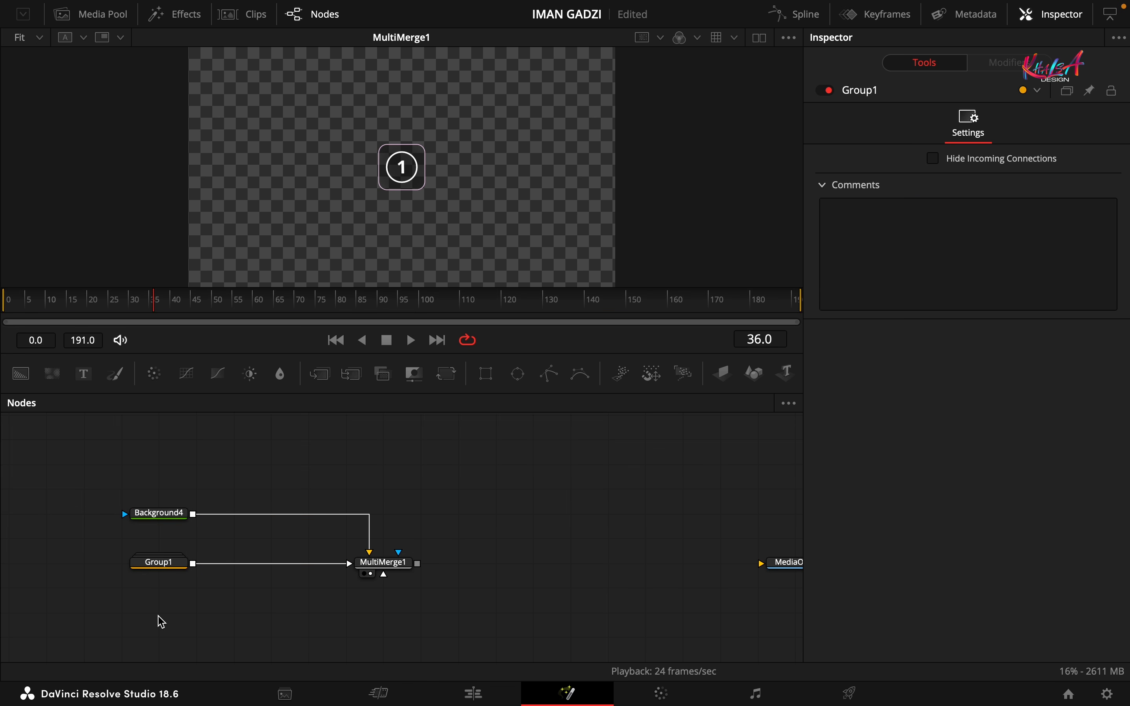
pyautogui.press('super+v')
pyautogui.scroll(-2, 221, 643)
pyautogui.click(173, 613)
pyautogui.press('super+v')
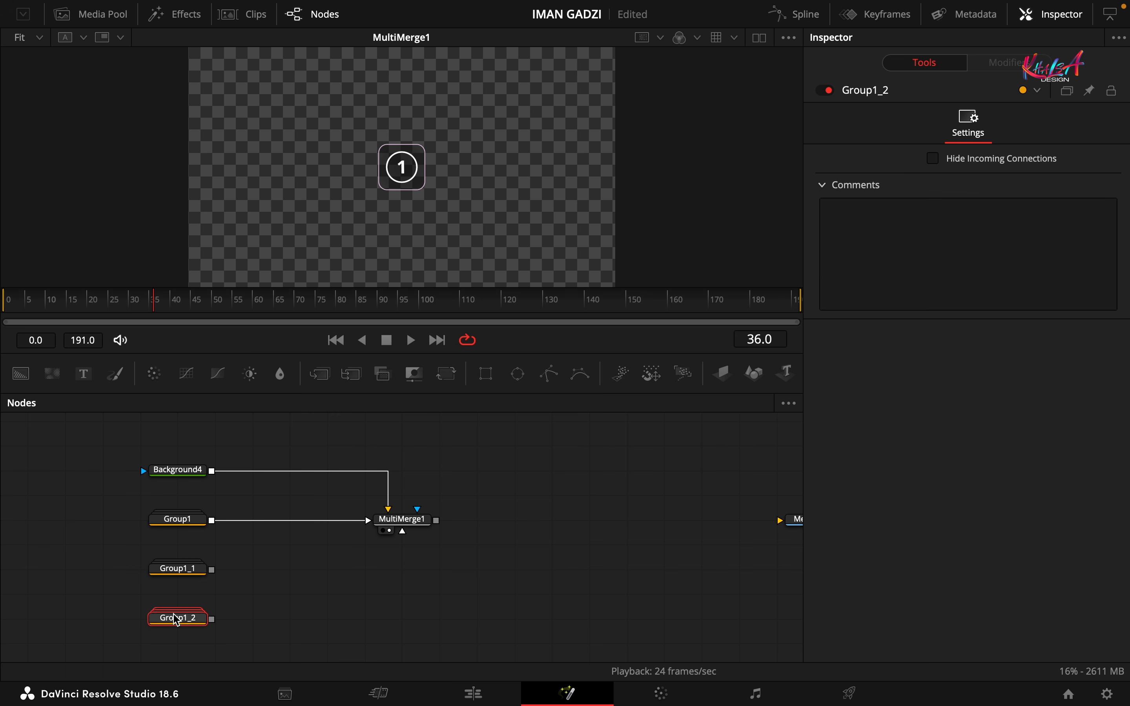
pyautogui.scroll(-2, 191, 610)
pyautogui.press('super+v')
pyautogui.scroll(-2, 184, 617)
pyautogui.press('super+v')
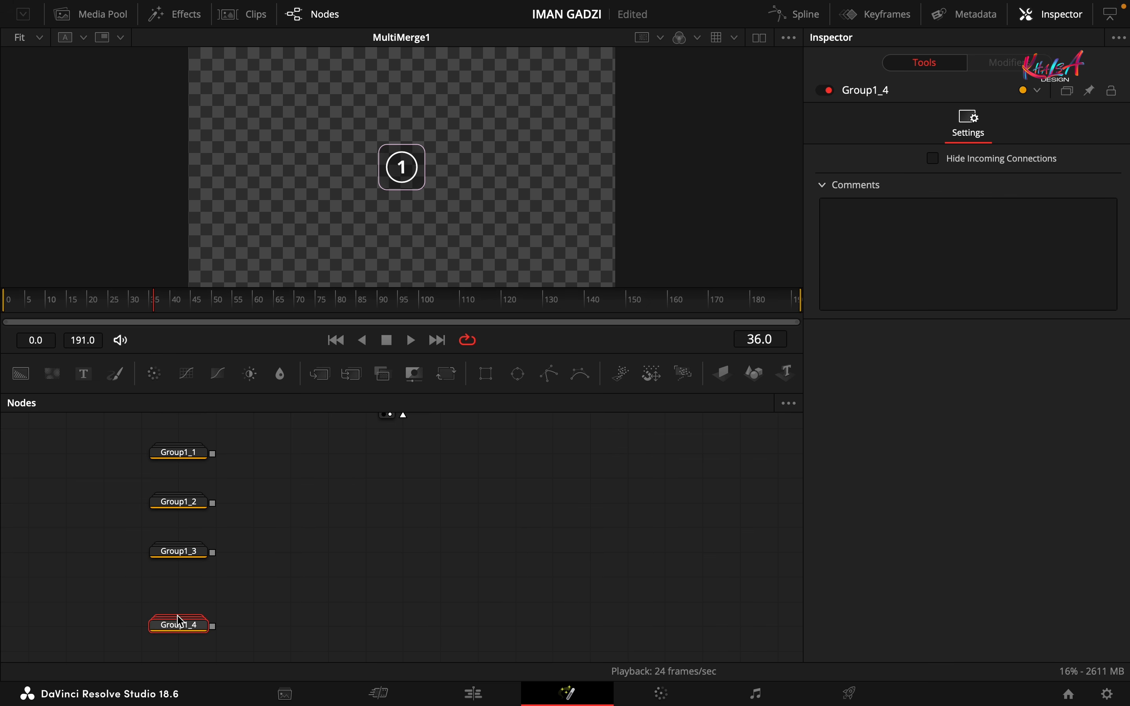
pyautogui.moveTo(182, 627); pyautogui.dragTo(182, 603)
pyautogui.scroll(2, 247, 577)
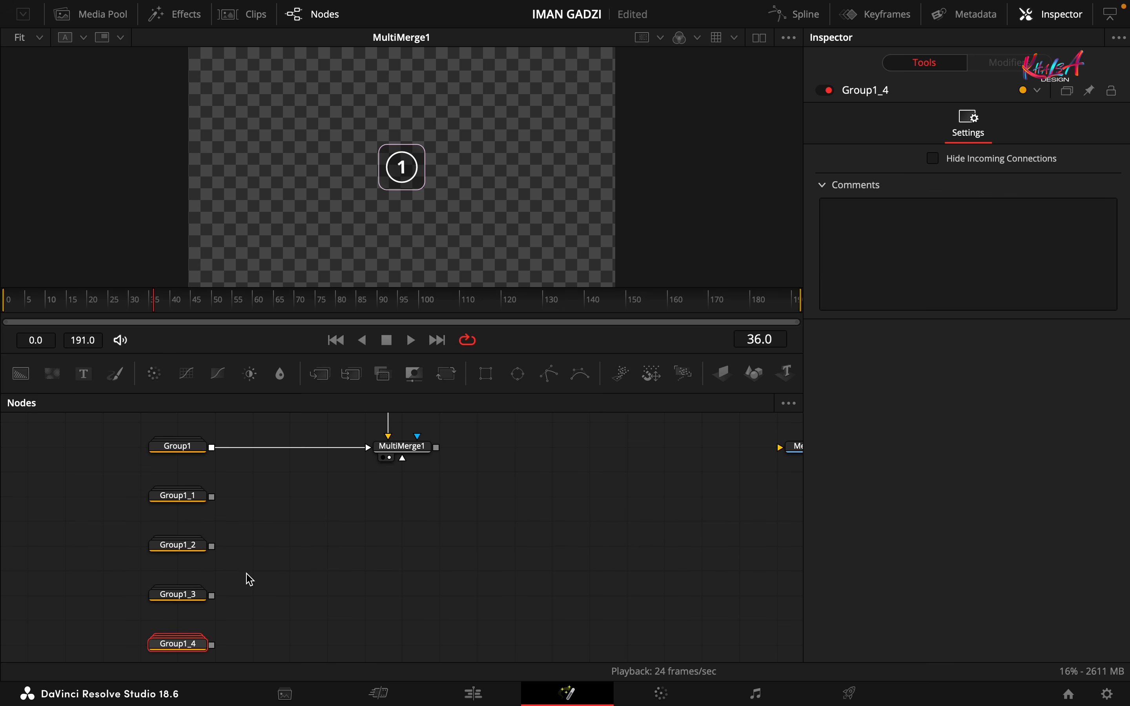
pyautogui.scroll(-4, 209, 597)
pyautogui.click(187, 610)
pyautogui.press('super+v')
pyautogui.scroll(4, 234, 544)
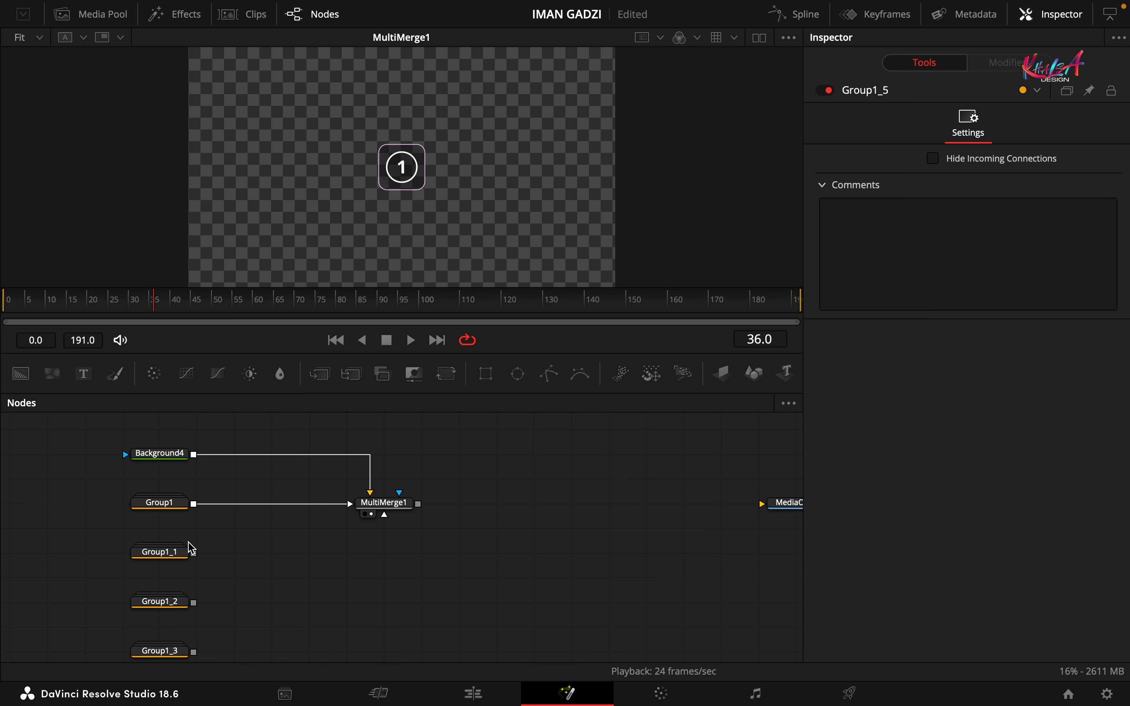
# Connect the outputs of Group1_1 through Group1_5 to MultiMerge1, shifting the MultiMerge slightly right to make room for the connections
pyautogui.moveTo(194, 554); pyautogui.dragTo(384, 504)
pyautogui.moveTo(194, 603); pyautogui.dragTo(406, 498)
pyautogui.scroll(-2, 234, 612)
pyautogui.moveTo(199, 611); pyautogui.dragTo(383, 560)
pyautogui.scroll(-3, 397, 462)
pyautogui.scroll(3, 350, 565)
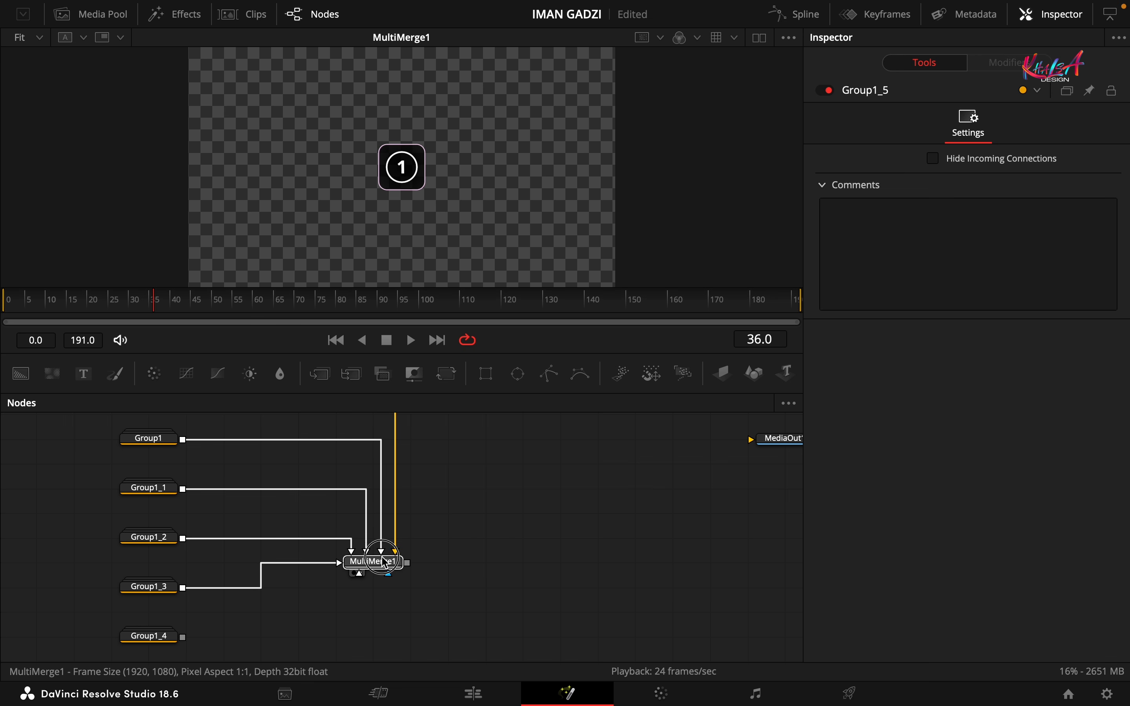
pyautogui.scroll(-2, 491, 569)
pyautogui.scroll(-2, 494, 576)
pyautogui.moveTo(206, 529); pyautogui.dragTo(381, 465)
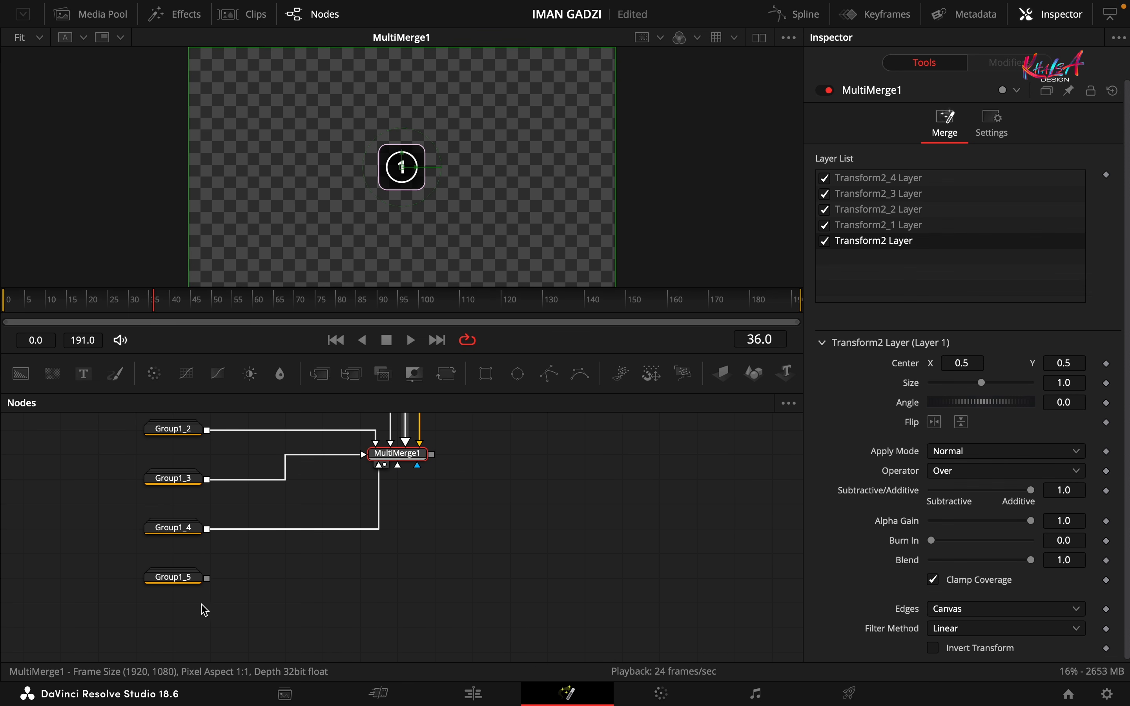
pyautogui.moveTo(208, 579); pyautogui.dragTo(474, 453)
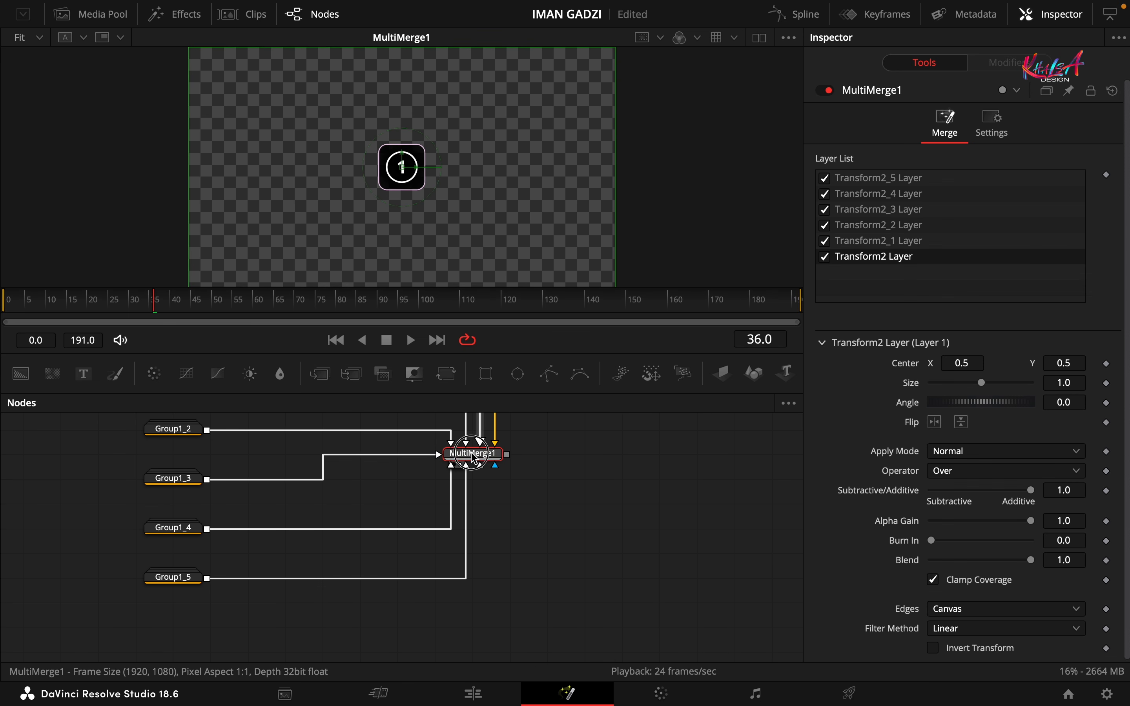
pyautogui.scroll(2, 388, 485)
pyautogui.scroll(-2, 387, 486)
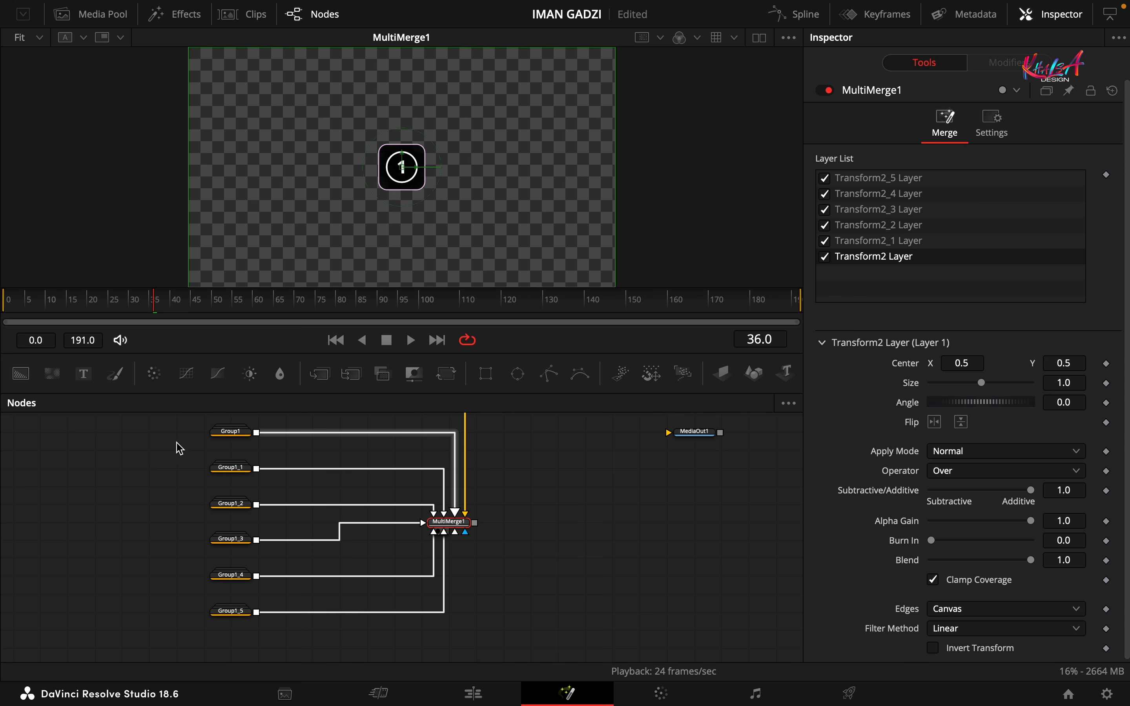
# Insert a Transform node after Group1, lined up with its row, and another Transform node after Group1_1
pyautogui.moveTo(182, 432); pyautogui.dragTo(275, 635)
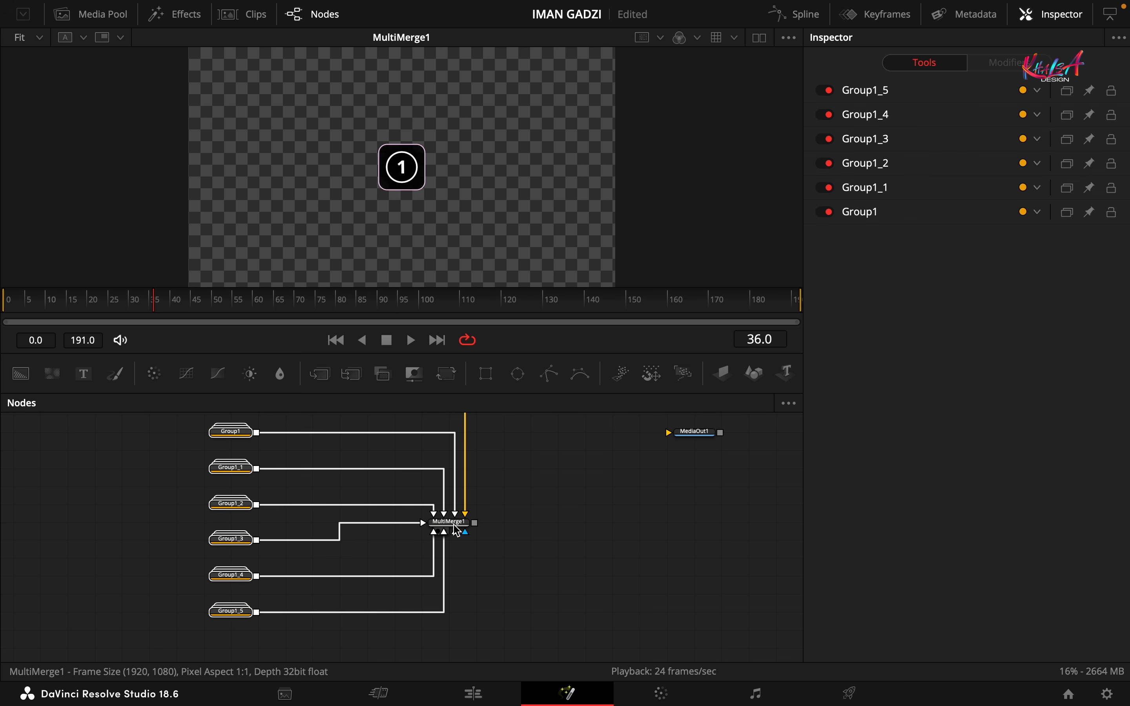
pyautogui.click(219, 430)
pyautogui.hscroll(3, 186, 474)
pyautogui.scroll(2, 187, 473)
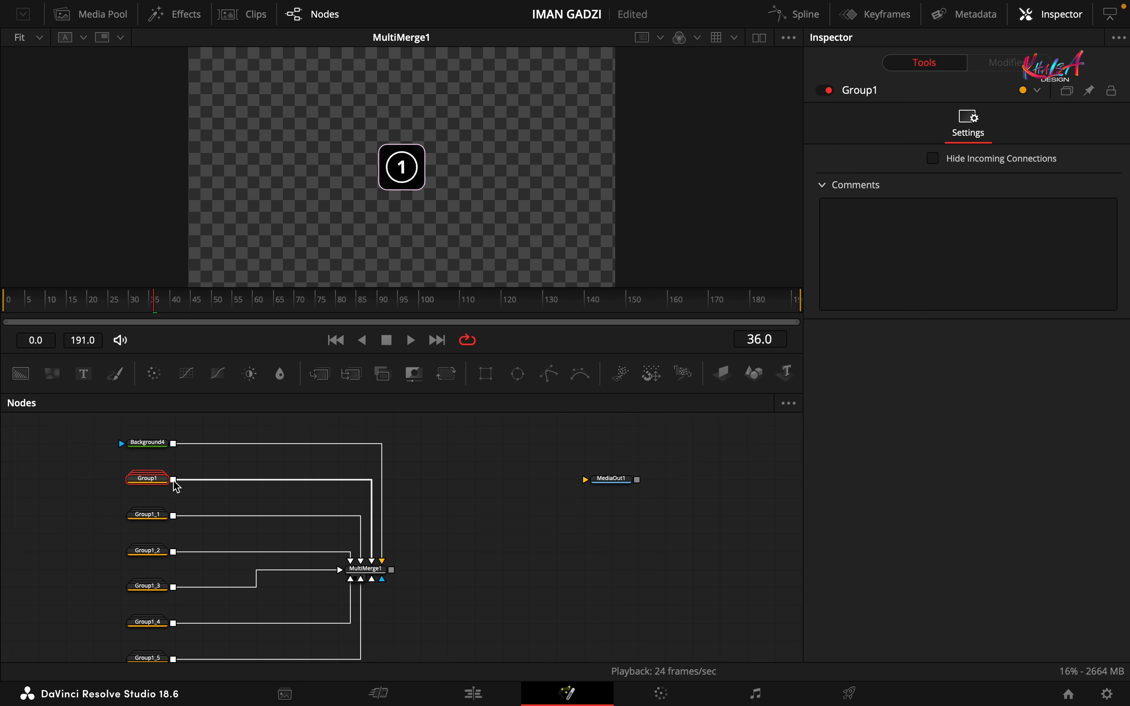
pyautogui.click(447, 373)
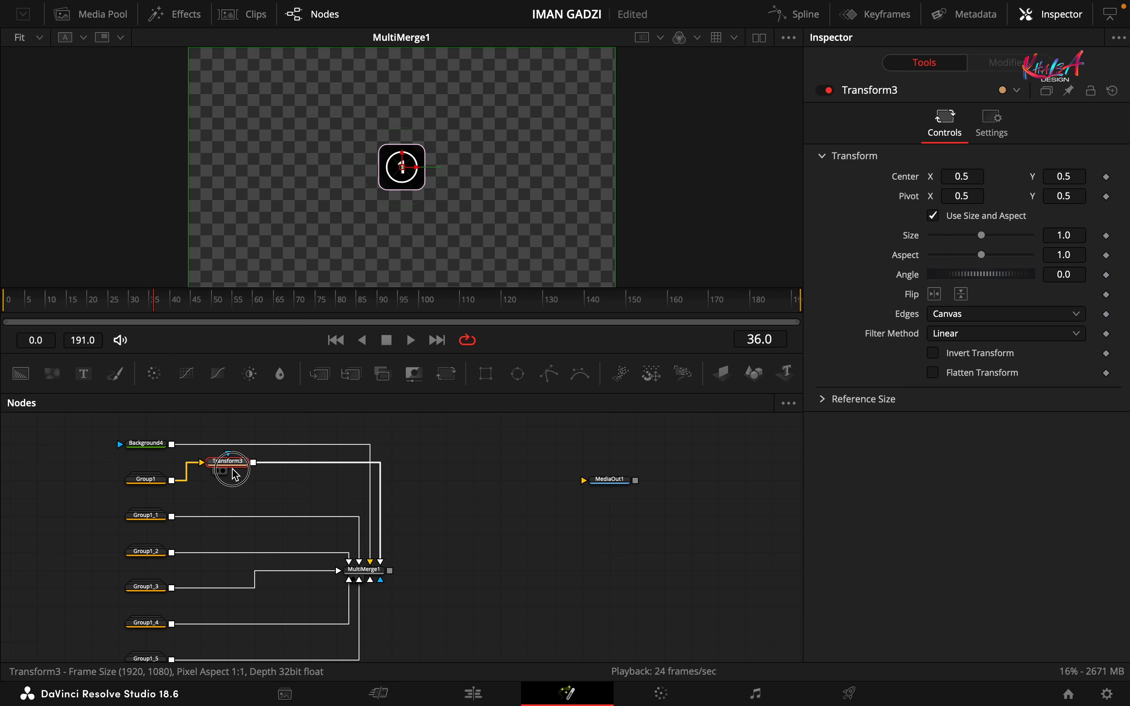
pyautogui.moveTo(236, 474); pyautogui.dragTo(236, 492)
pyautogui.click(147, 516)
pyautogui.click(447, 373)
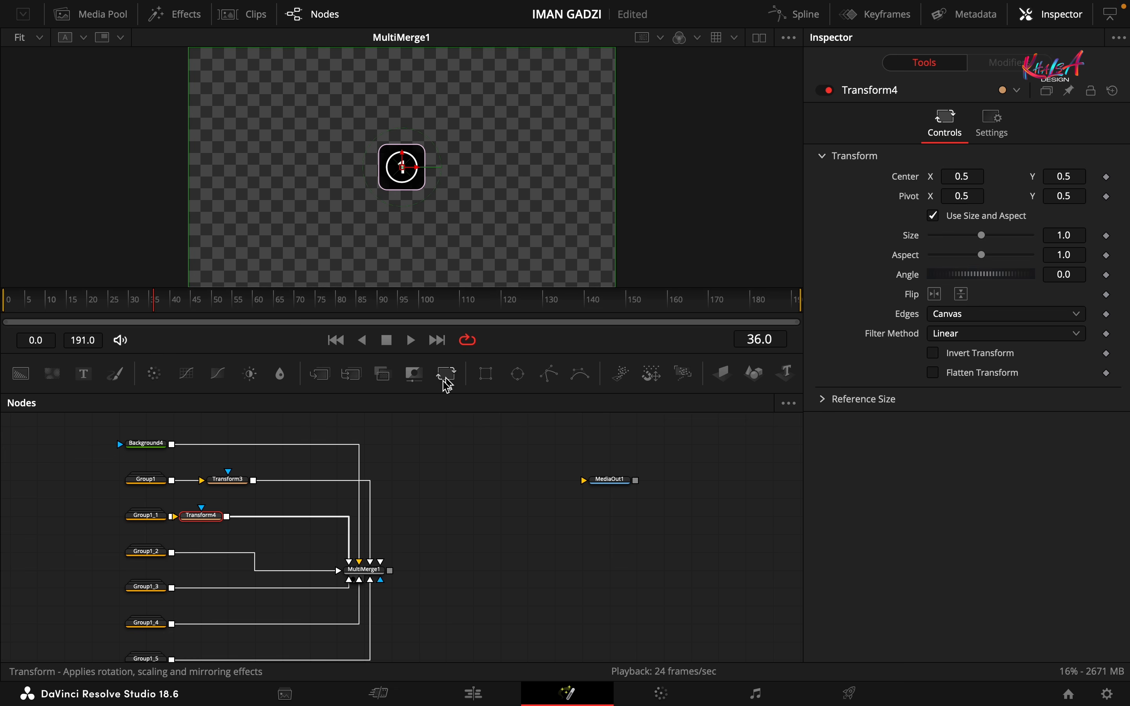
# Insert a Transform node after each of Group1_2, Group1_3, Group1_4 and Group1_5, and line up Transform3 with the column
pyautogui.click(148, 559)
pyautogui.click(447, 374)
pyautogui.click(147, 587)
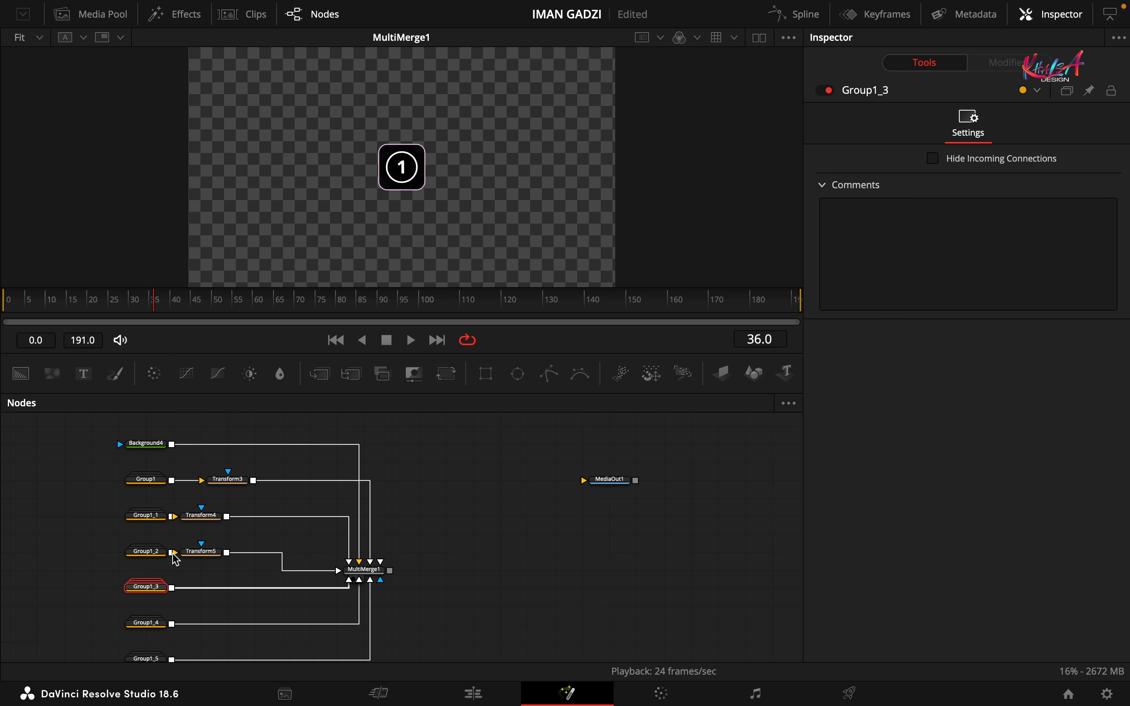
pyautogui.click(446, 374)
pyautogui.scroll(-2, 222, 584)
pyautogui.click(147, 598)
pyautogui.click(447, 374)
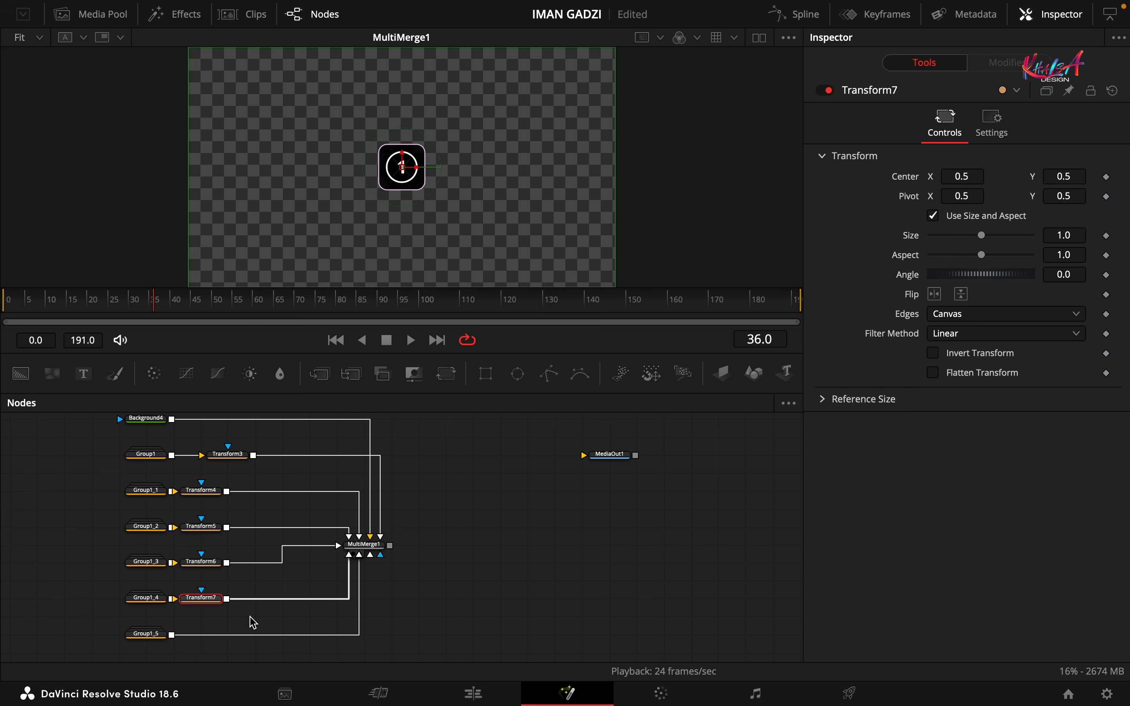
pyautogui.click(147, 633)
pyautogui.scroll(-1, 150, 631)
pyautogui.click(447, 373)
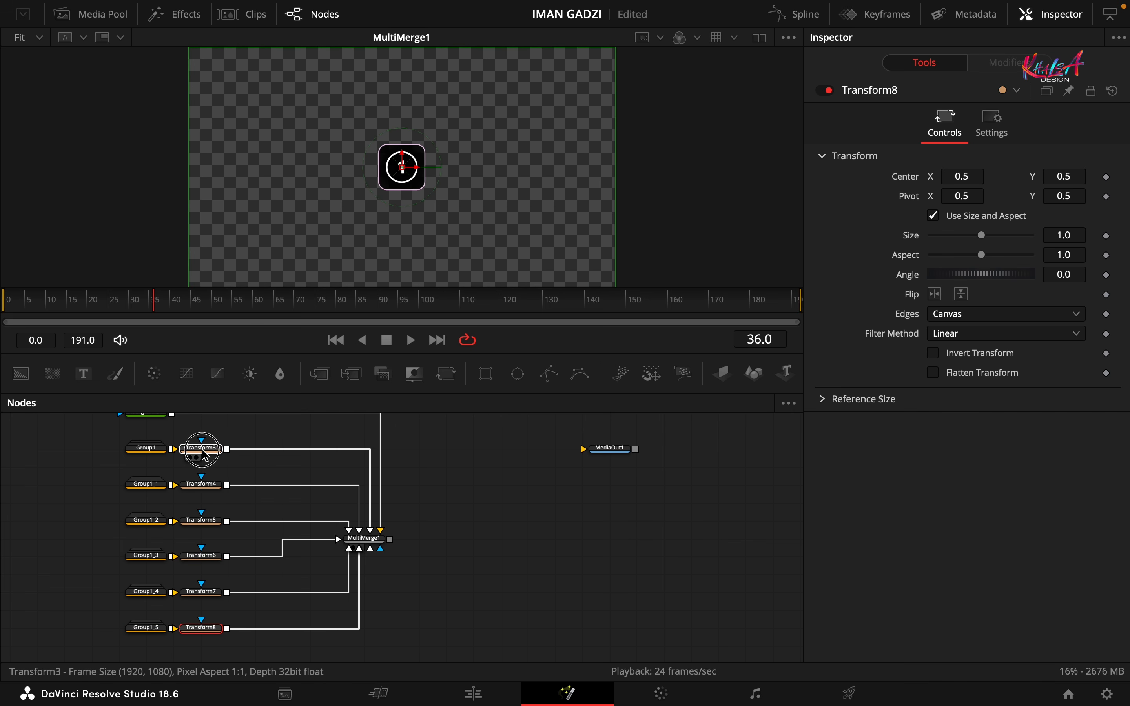
# Space the first three tiles evenly from the left through Center X of Transform3, Transform4 (0.305) and Transform5 (0.435)
pyautogui.click(206, 451)
pyautogui.click(977, 178)
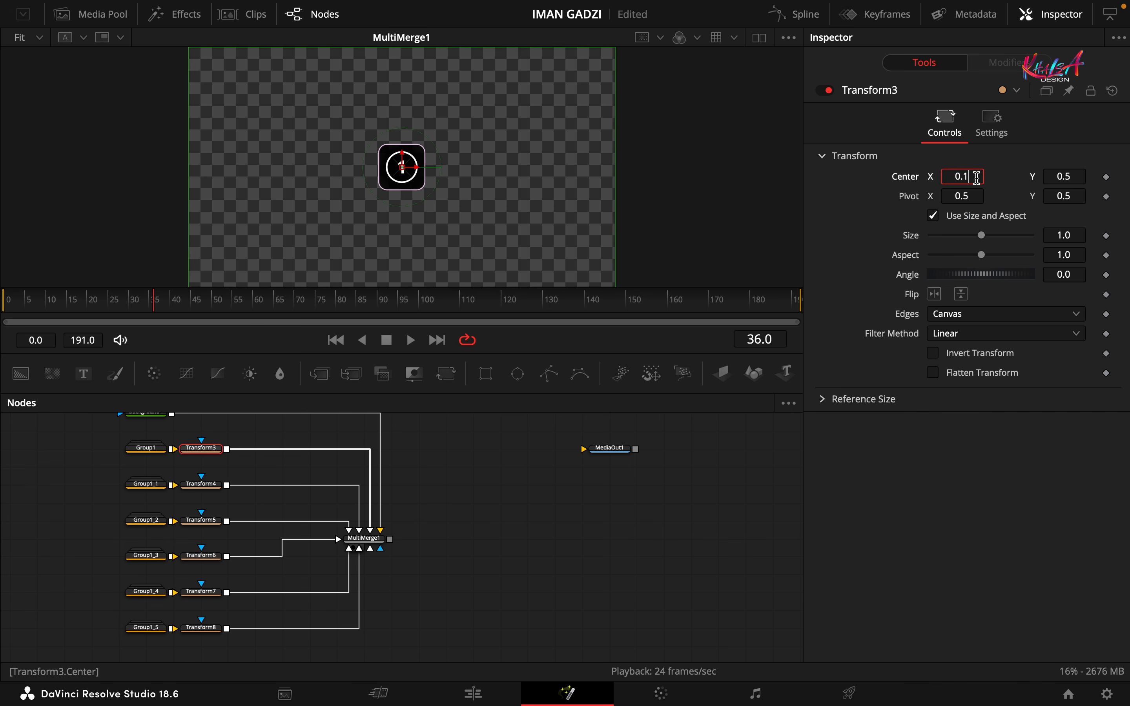
pyautogui.click(204, 489)
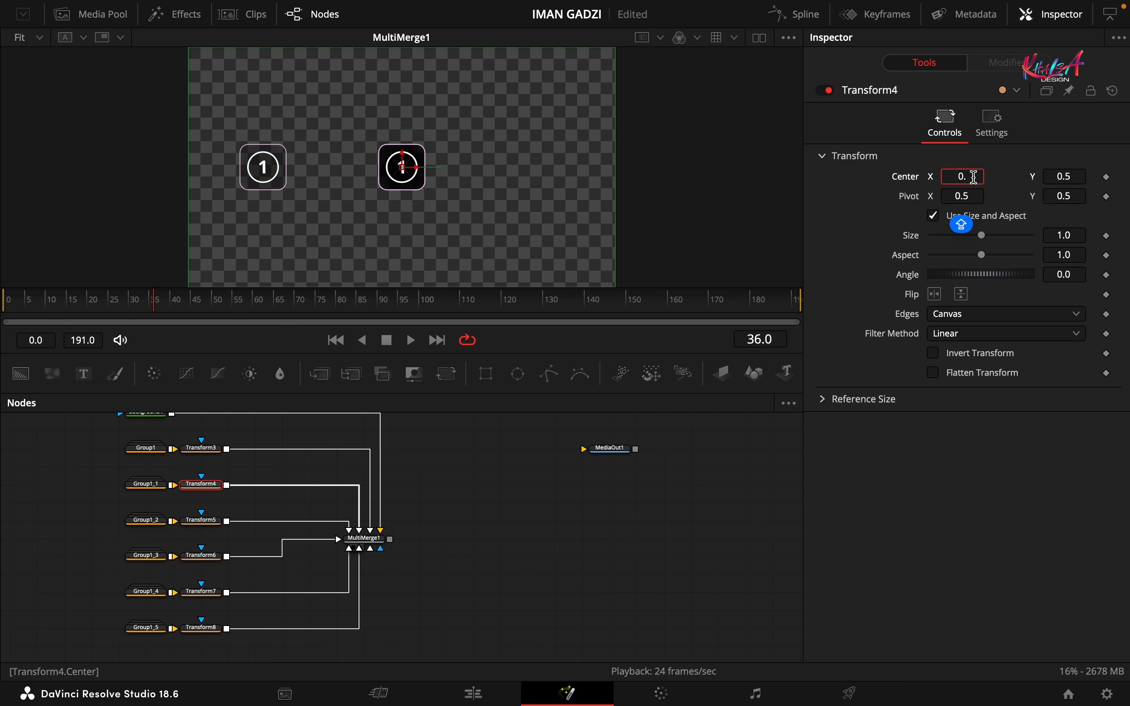
pyautogui.press('Tab')
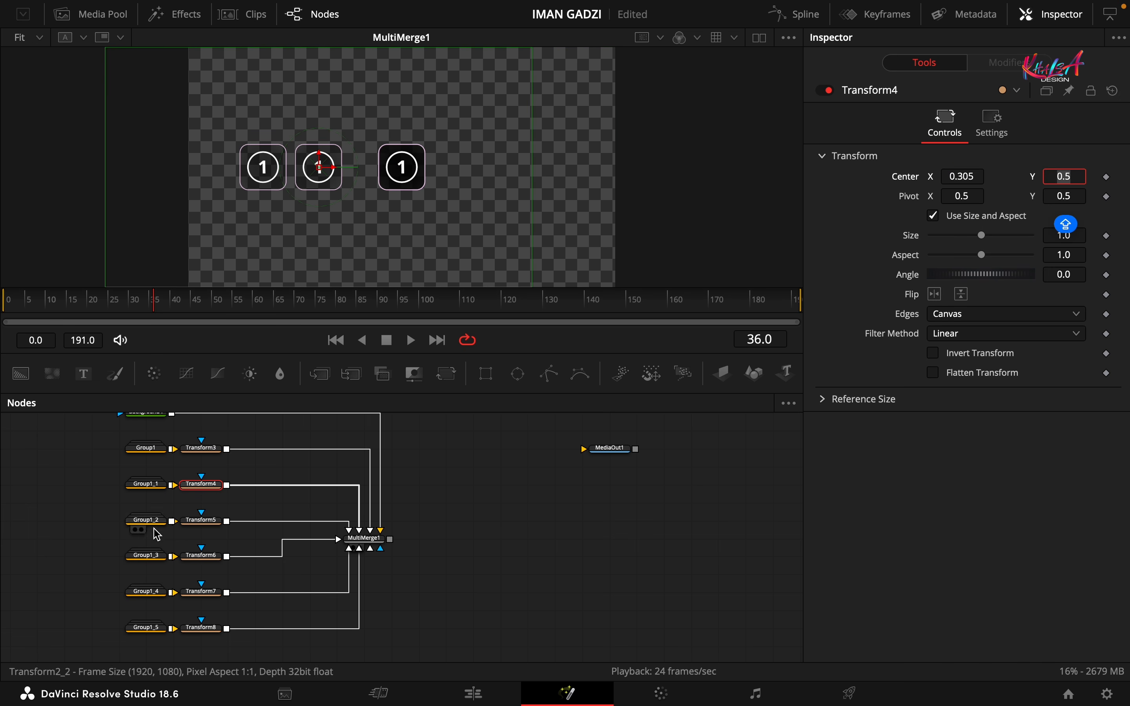
pyautogui.click(209, 522)
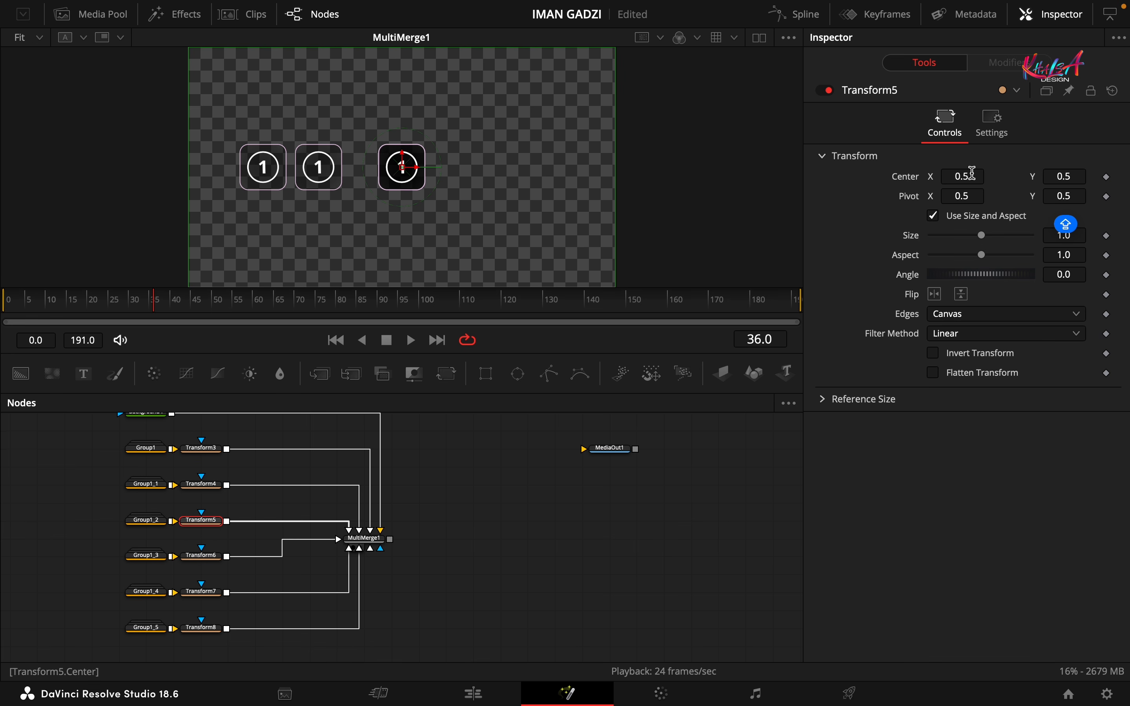
pyautogui.press('Tab')
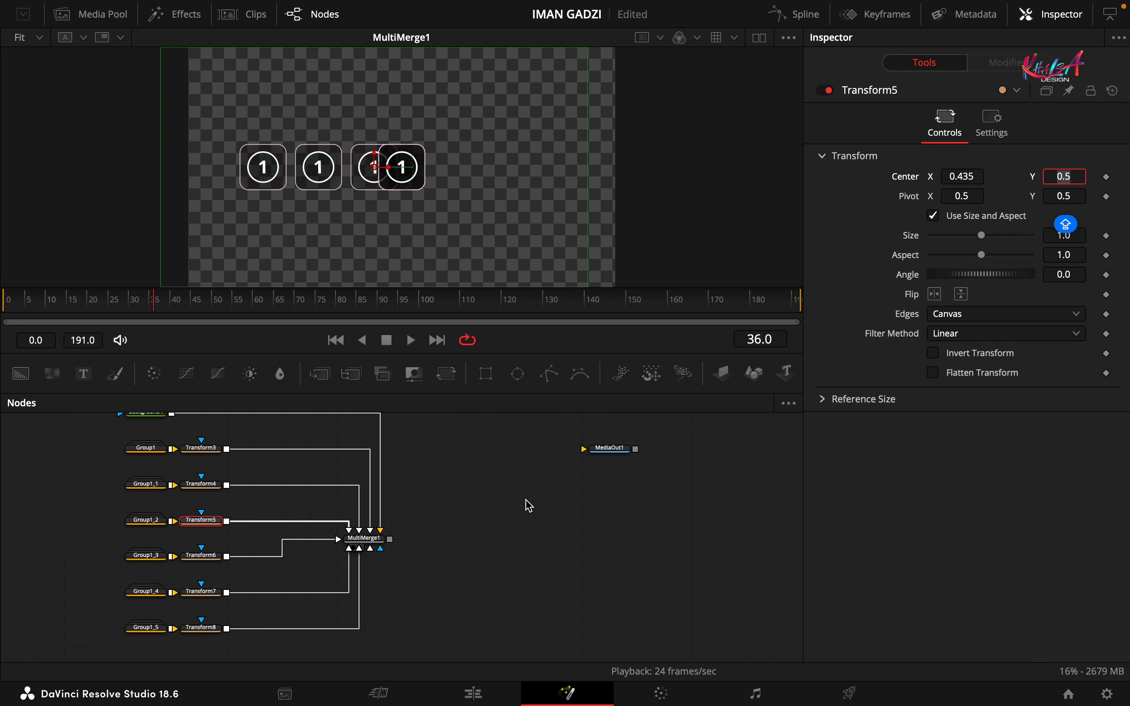
# Continue the even tile row through Center X of Transform6 (0.565), Transform7 and Transform8 (0.825)
pyautogui.click(201, 557)
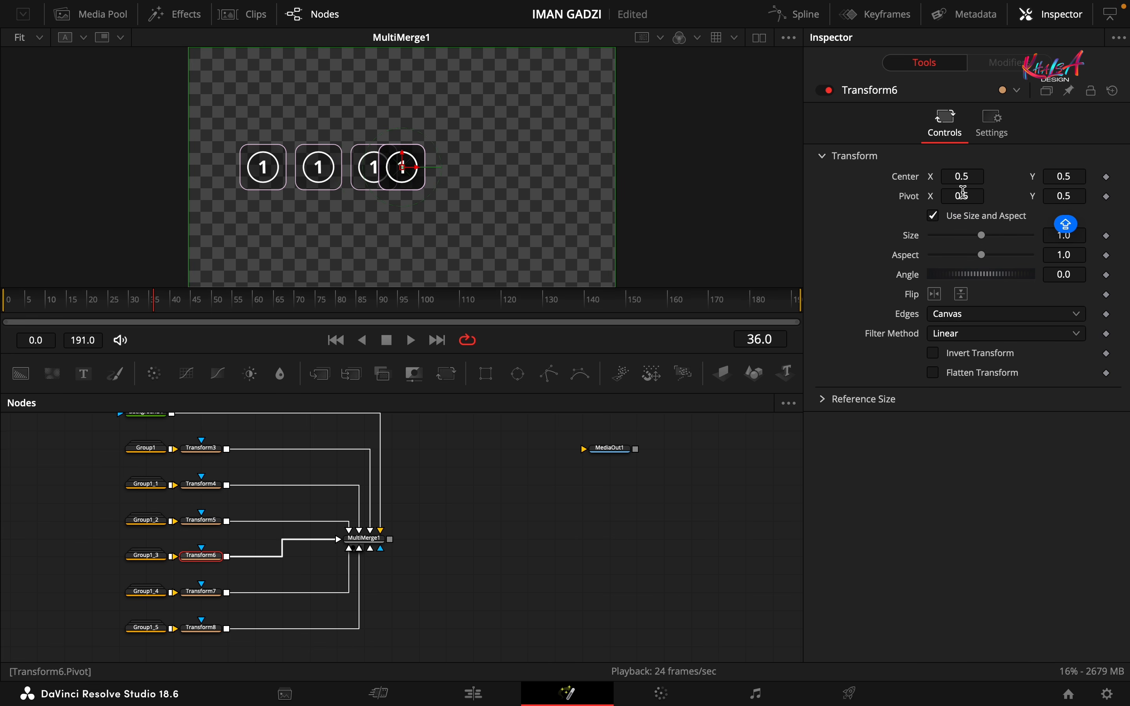
pyautogui.press('Tab')
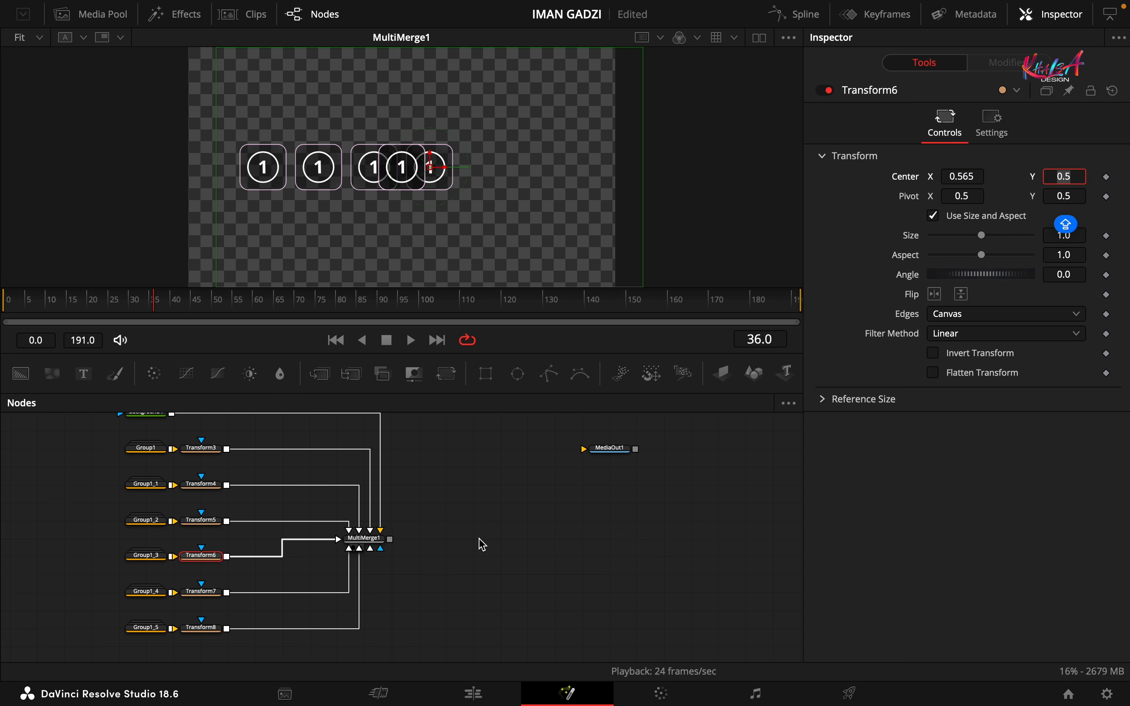
pyautogui.click(201, 593)
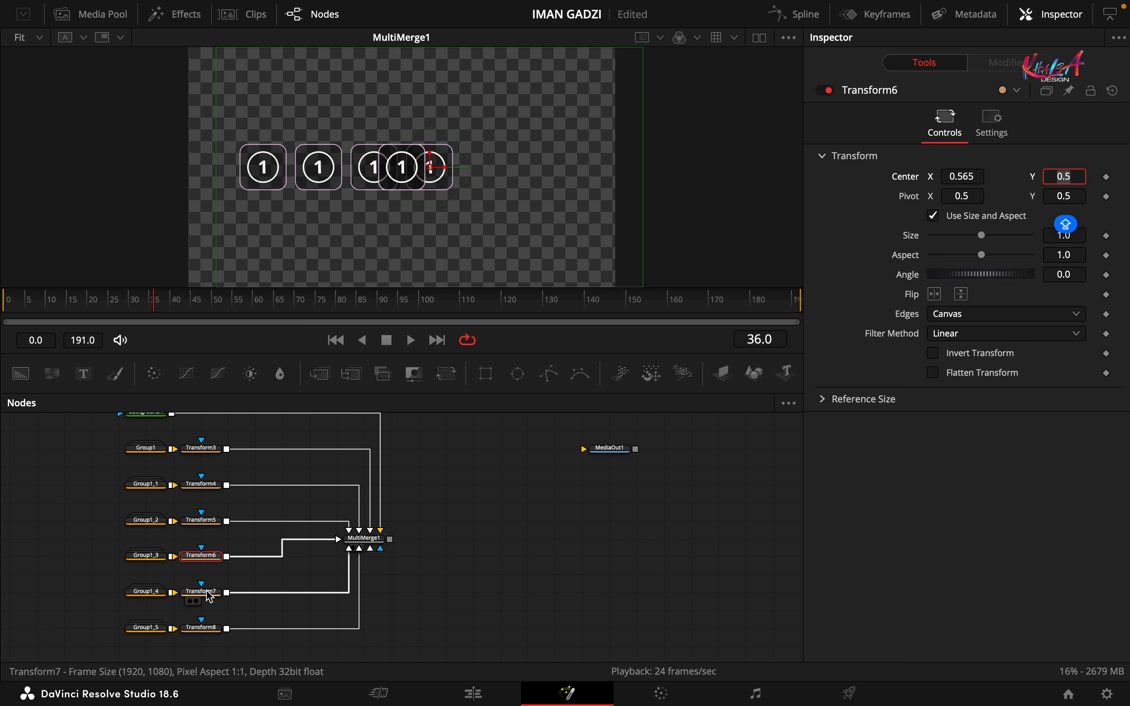
pyautogui.click(965, 177)
pyautogui.click(200, 627)
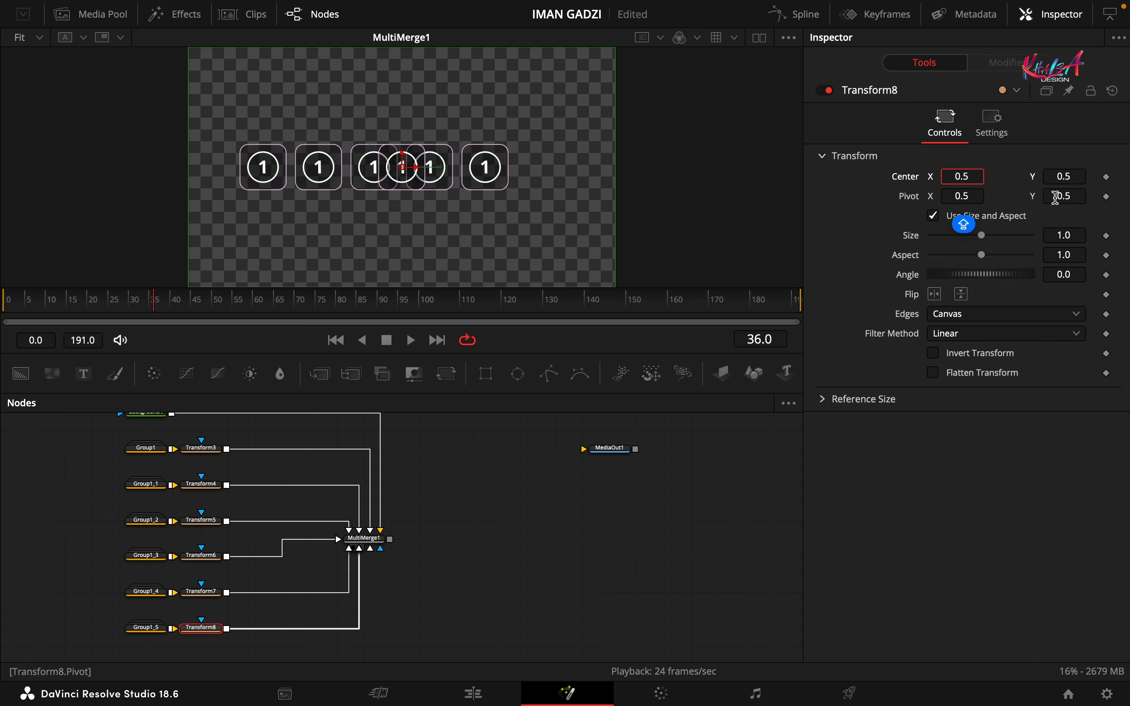
pyautogui.write('2')
pyautogui.press('Tab')
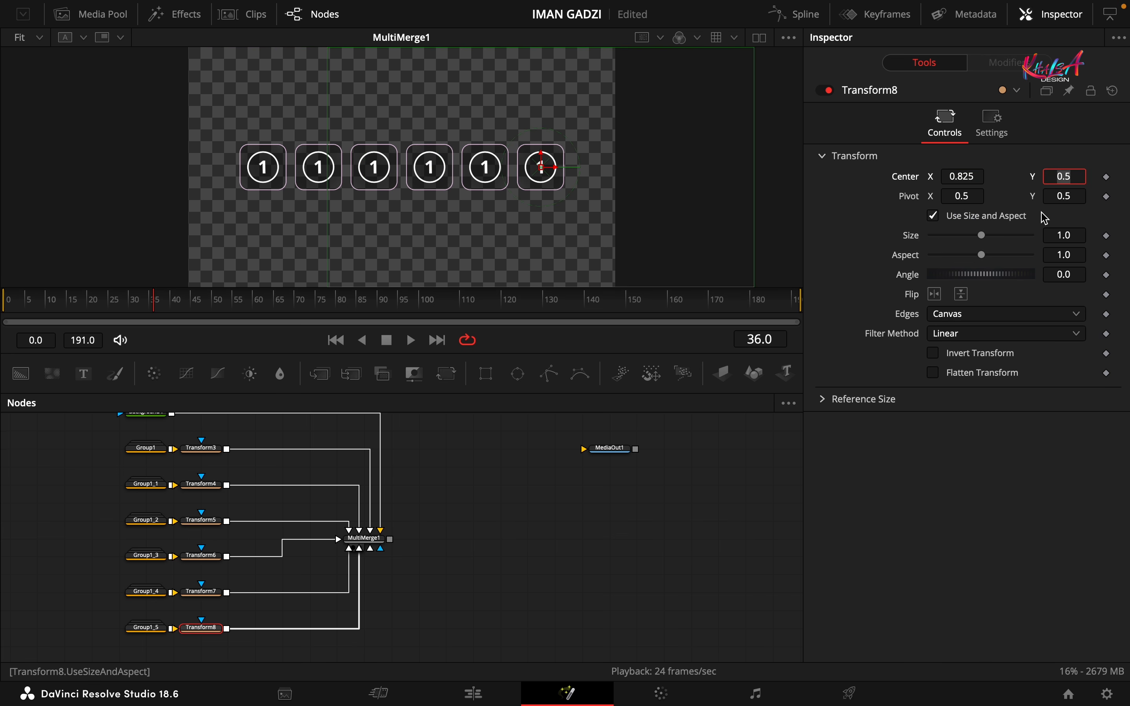
# Select all six group nodes and show them in the Keyframes editor, fitted to view, with the Inspector closed
pyautogui.scroll(1, 431, 576)
pyautogui.moveTo(108, 299); pyautogui.dragTo(186, 308)
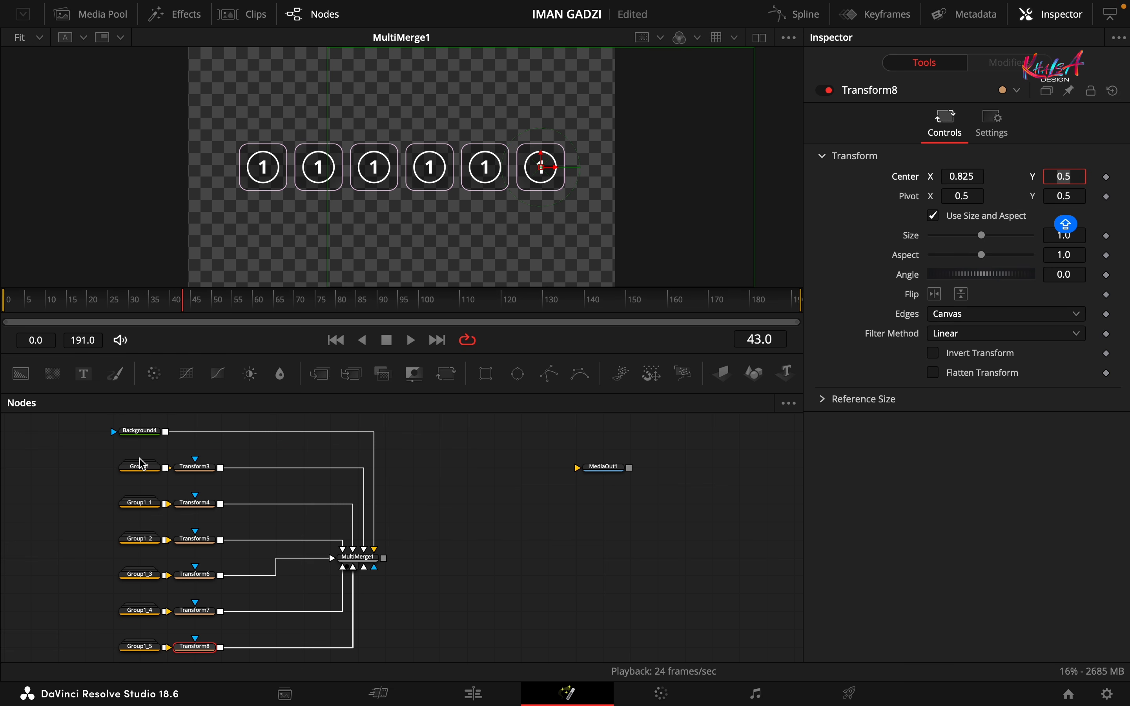
pyautogui.scroll(-1, 154, 485)
pyautogui.moveTo(118, 457); pyautogui.dragTo(155, 621)
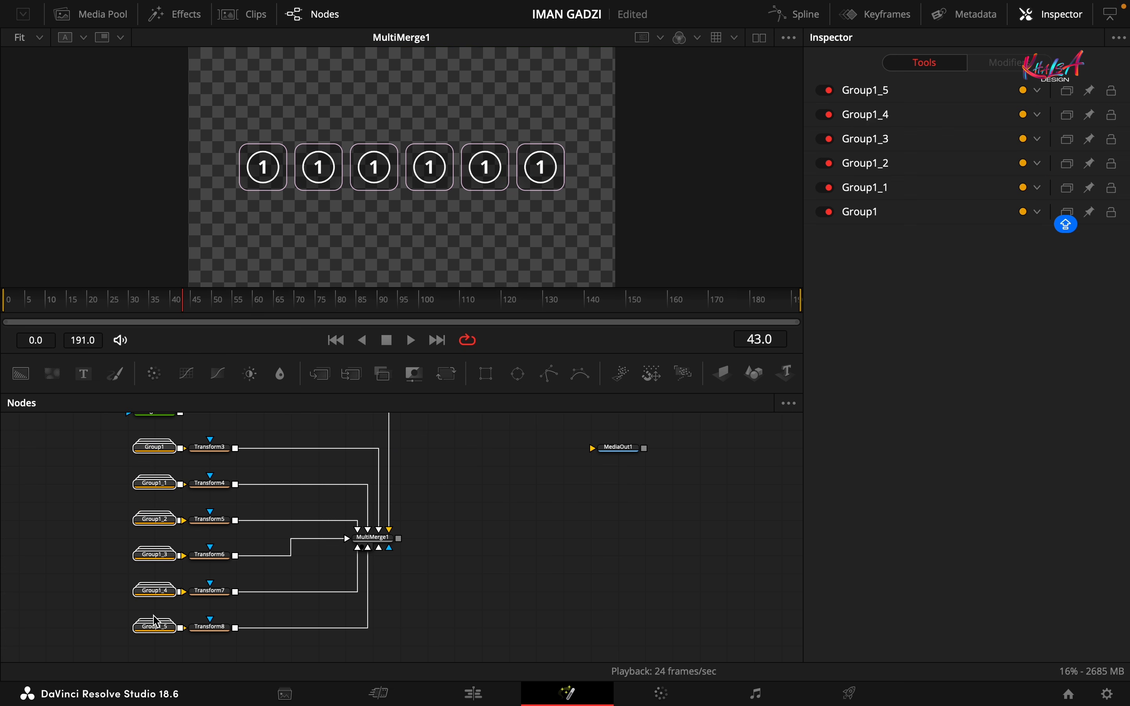
pyautogui.click(877, 15)
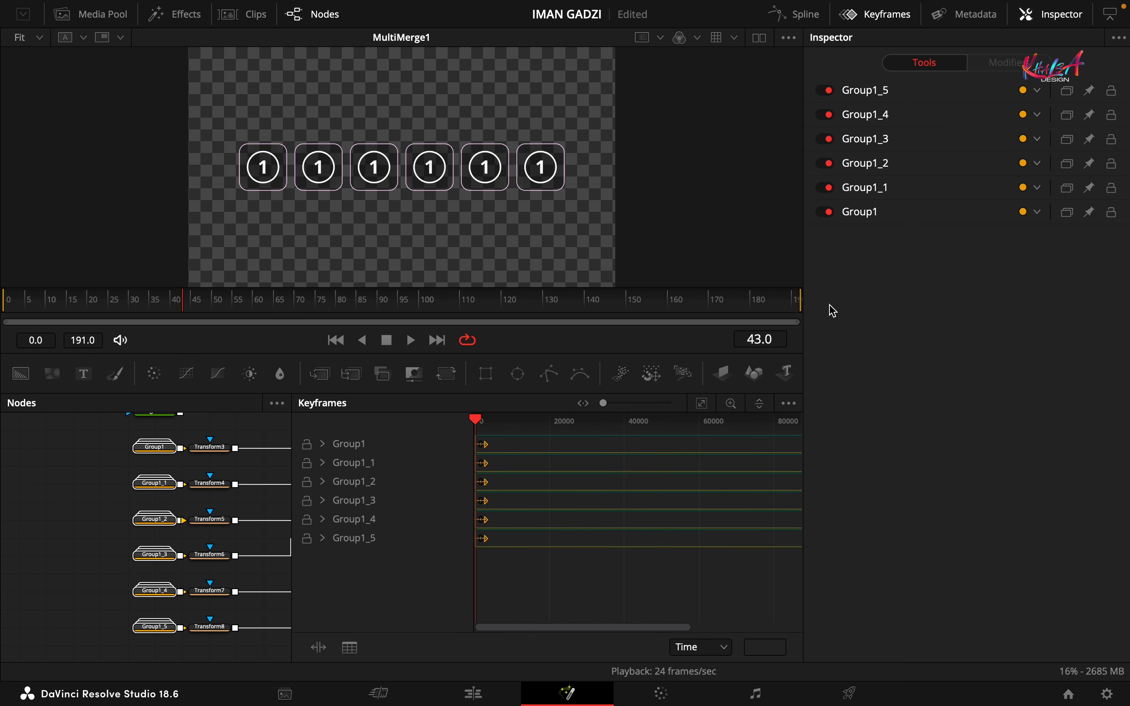
pyautogui.click(1064, 15)
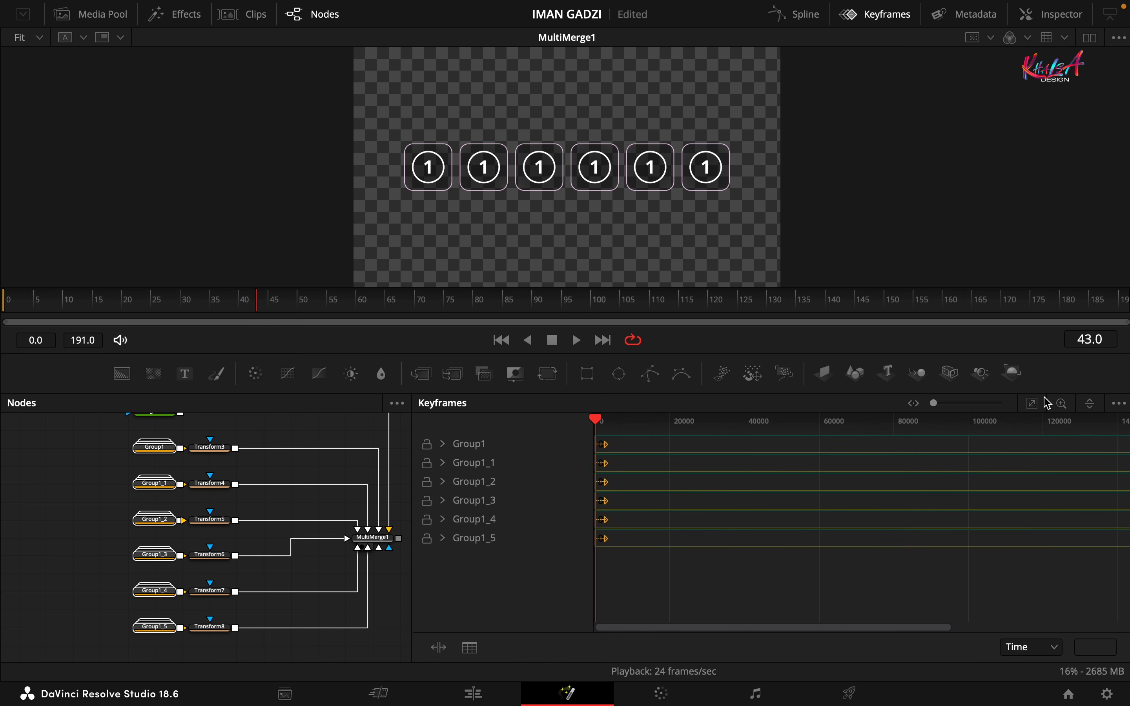
pyautogui.click(1032, 403)
# Delay the keyframe bars so that Group1_1 starts at frame 3, Group1_2 at frame 6 and Group1_3 at frame 9
pyautogui.moveTo(744, 420); pyautogui.dragTo(646, 420)
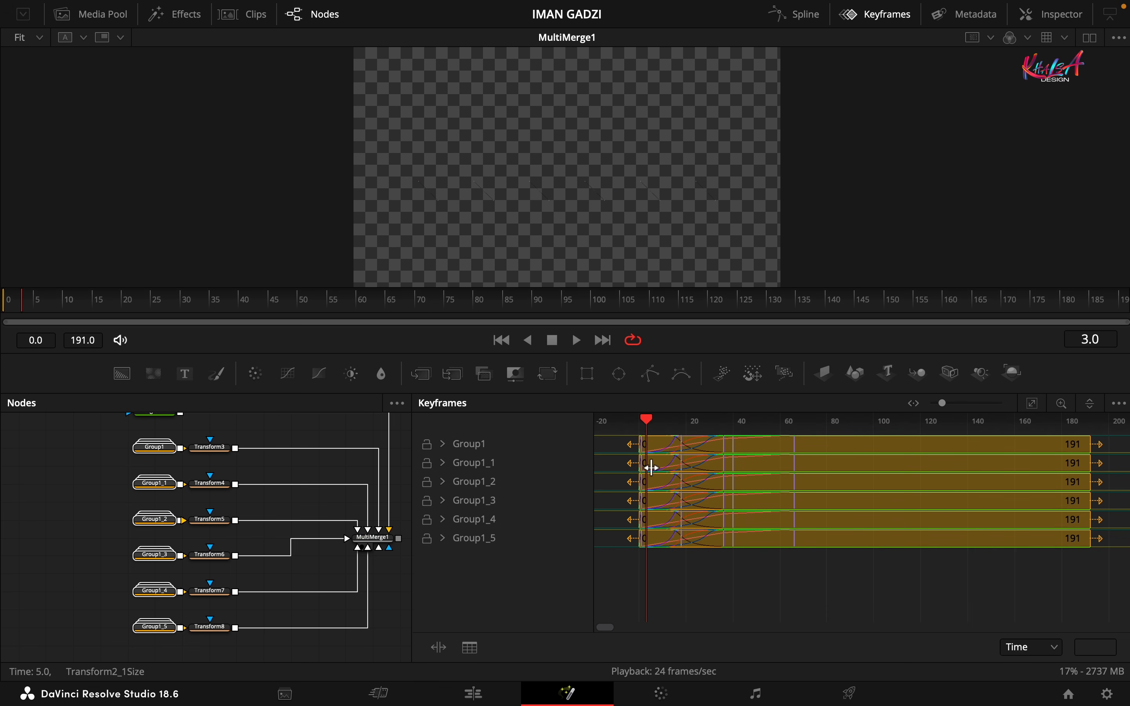
pyautogui.moveTo(653, 465); pyautogui.dragTo(659, 466)
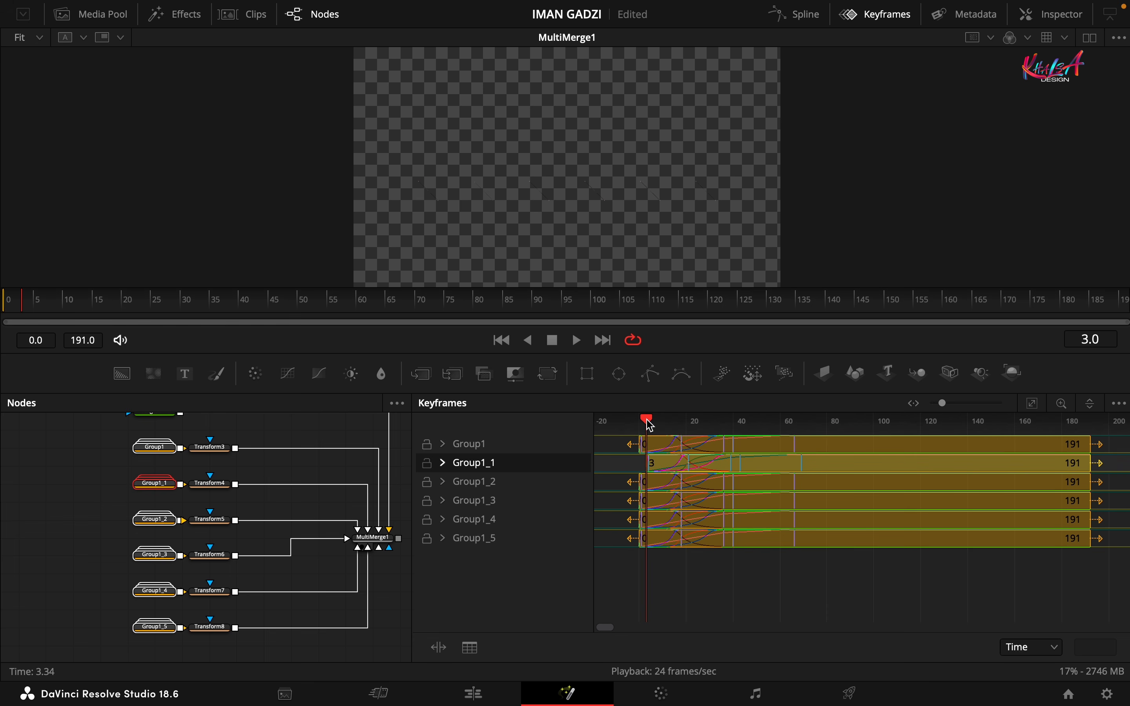
pyautogui.moveTo(648, 420); pyautogui.dragTo(653, 419)
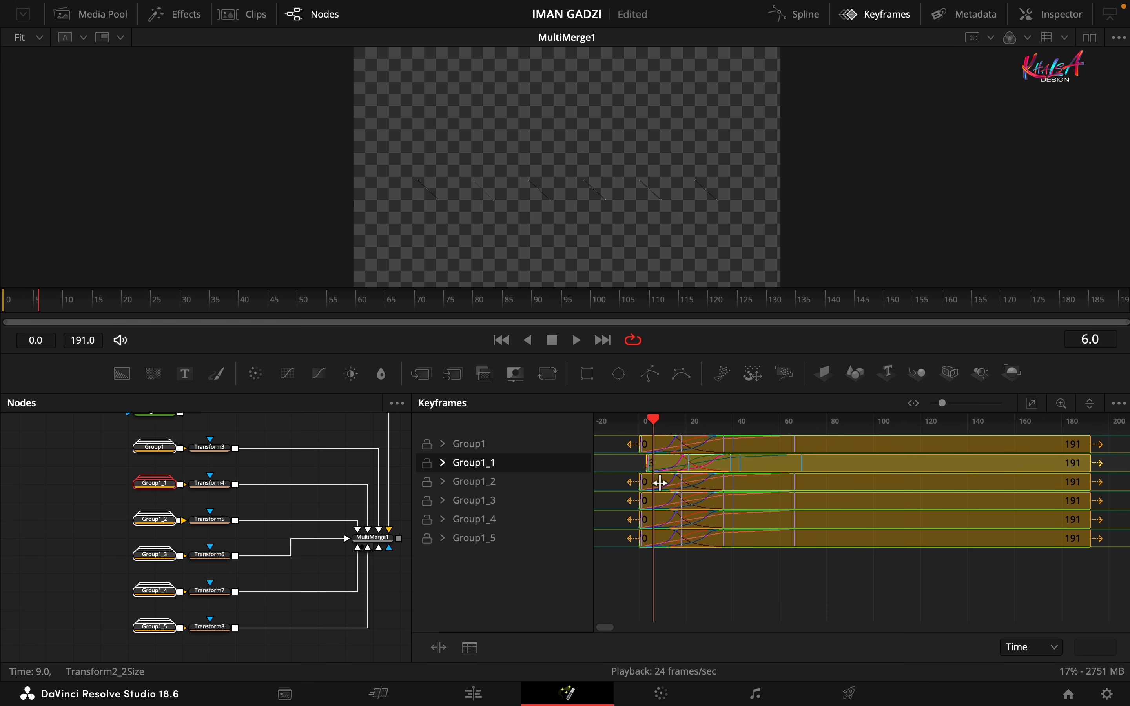
pyautogui.moveTo(660, 483); pyautogui.dragTo(676, 483)
pyautogui.moveTo(654, 419); pyautogui.dragTo(660, 423)
pyautogui.click(664, 505)
pyautogui.moveTo(674, 501); pyautogui.dragTo(695, 500)
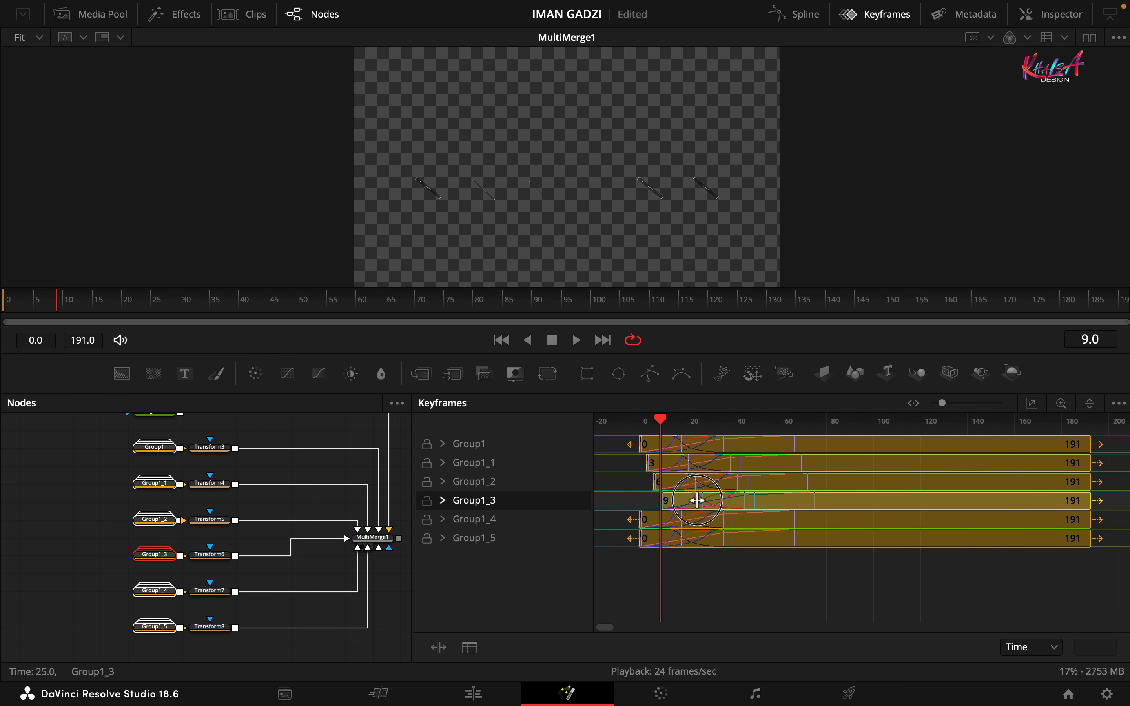
# Delay the keyframe bars of Group1_4 to start at frame 12 and Group1_5 to start at frame 15
pyautogui.moveTo(661, 419); pyautogui.dragTo(670, 424)
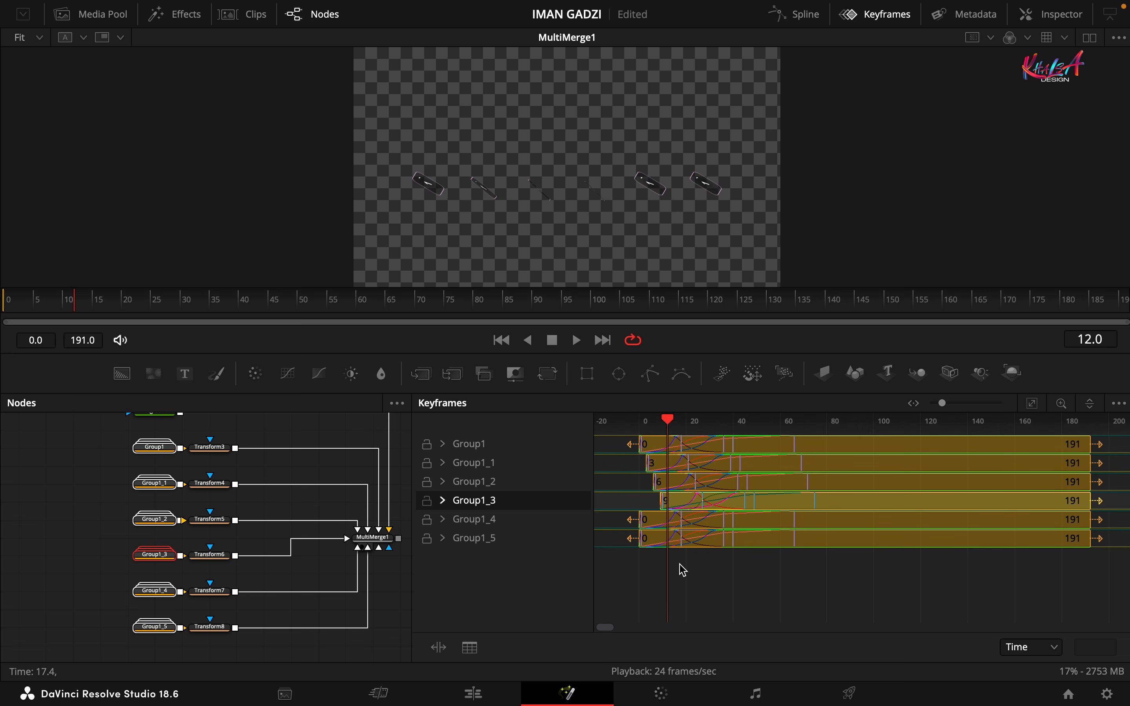
pyautogui.moveTo(695, 520); pyautogui.dragTo(723, 519)
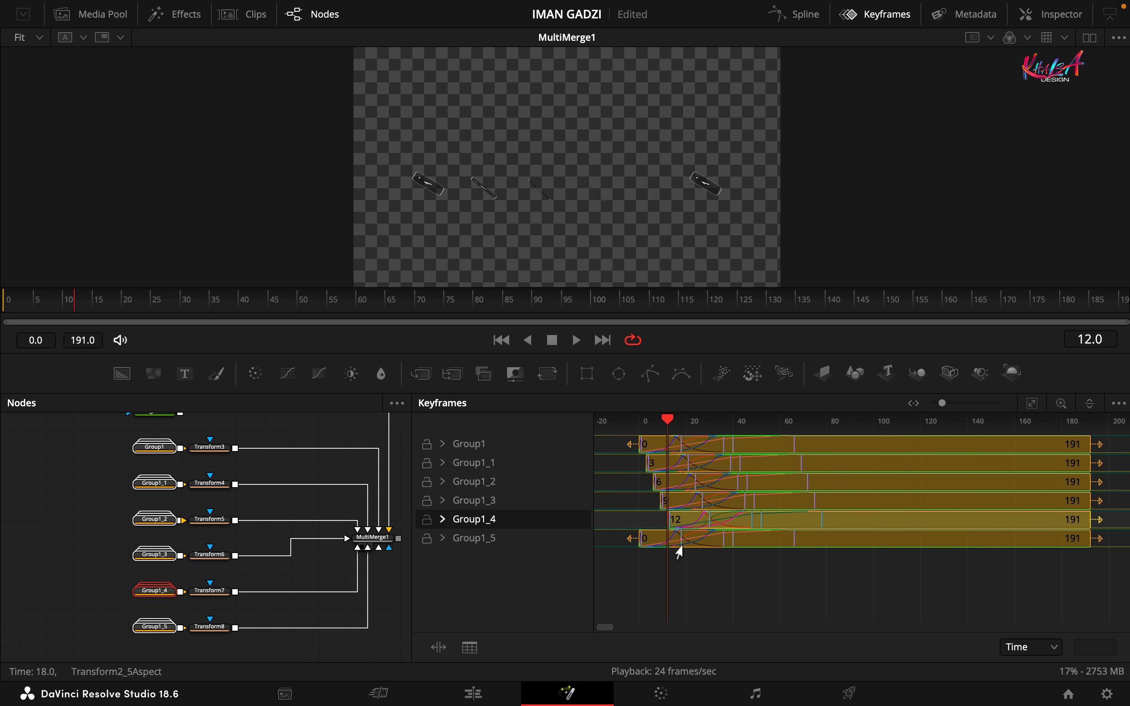
pyautogui.moveTo(668, 424); pyautogui.dragTo(674, 424)
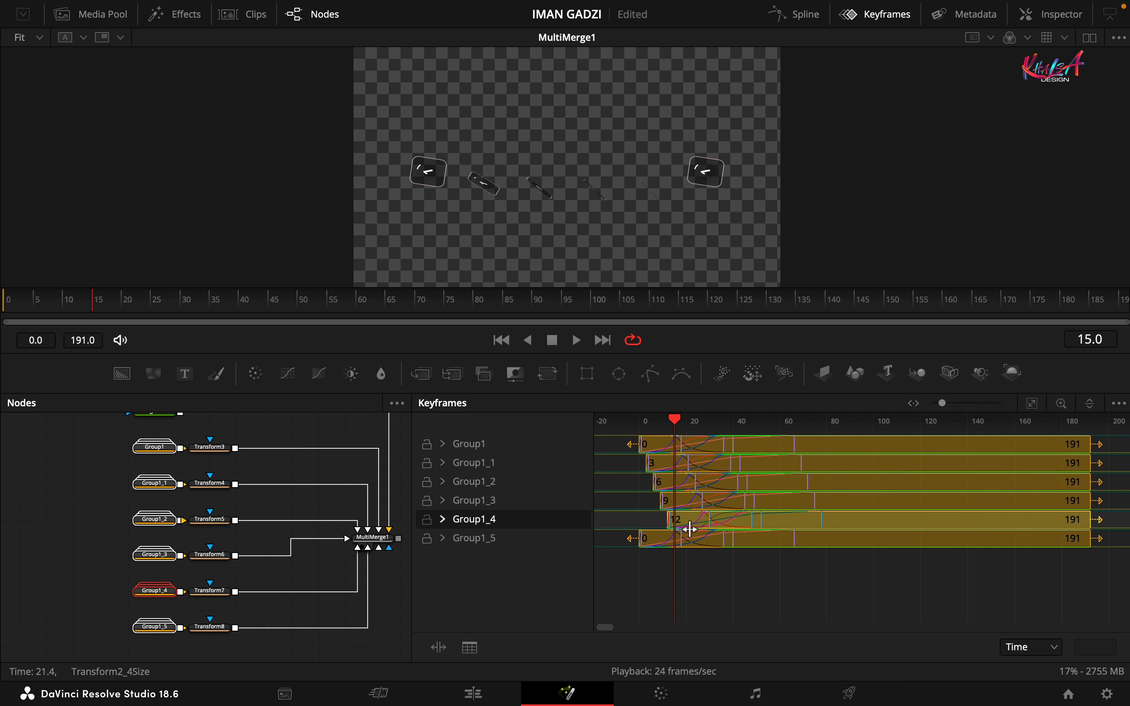
pyautogui.moveTo(693, 541); pyautogui.dragTo(727, 538)
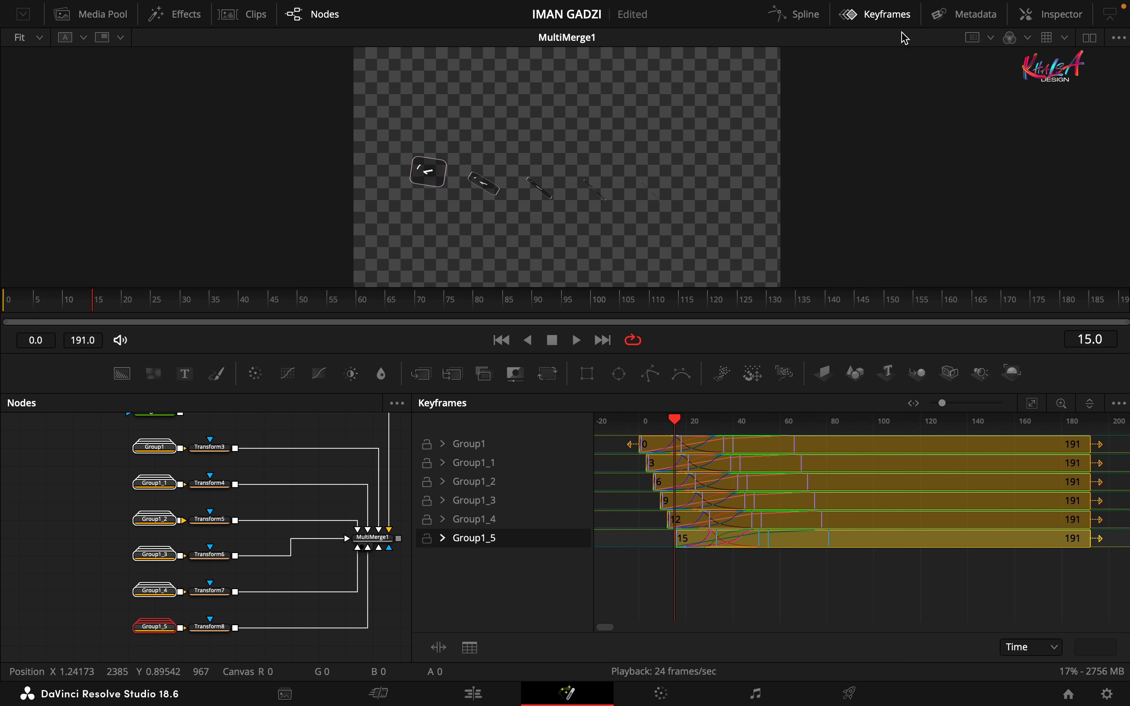
# Close the Keyframes editor and play the staggered tile animation from the first frame, stopping at frame 40
pyautogui.click(890, 19)
pyautogui.moveTo(92, 305); pyautogui.dragTo(5, 306)
pyautogui.press('space')
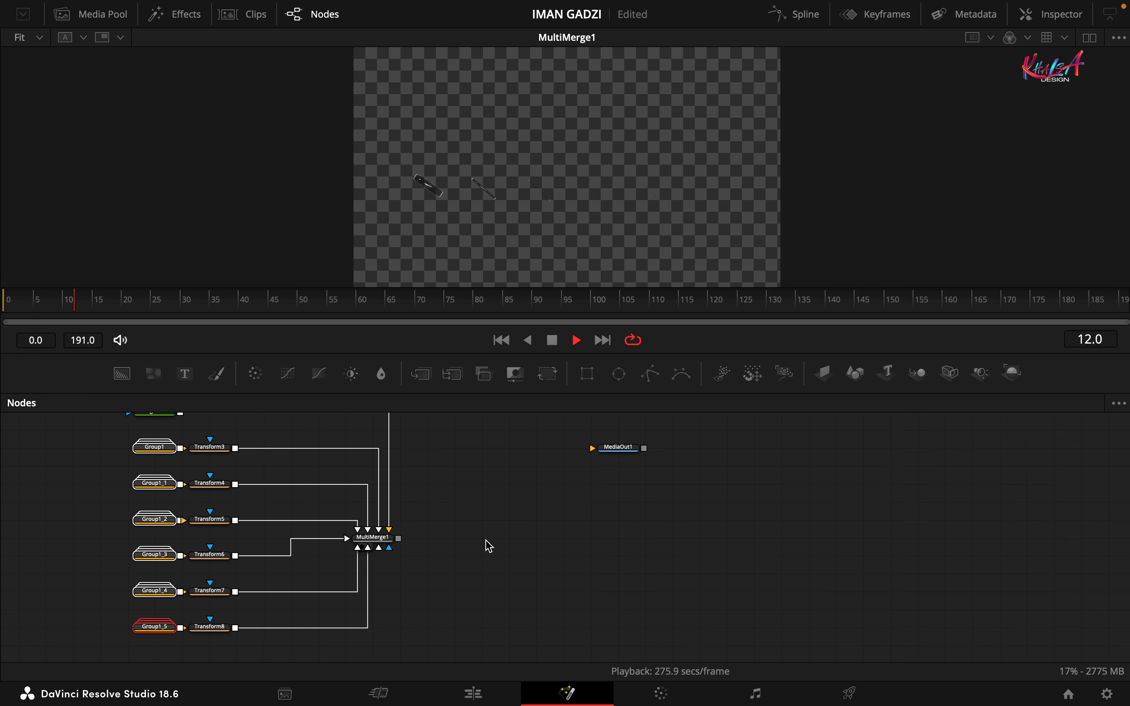
pyautogui.press('space')
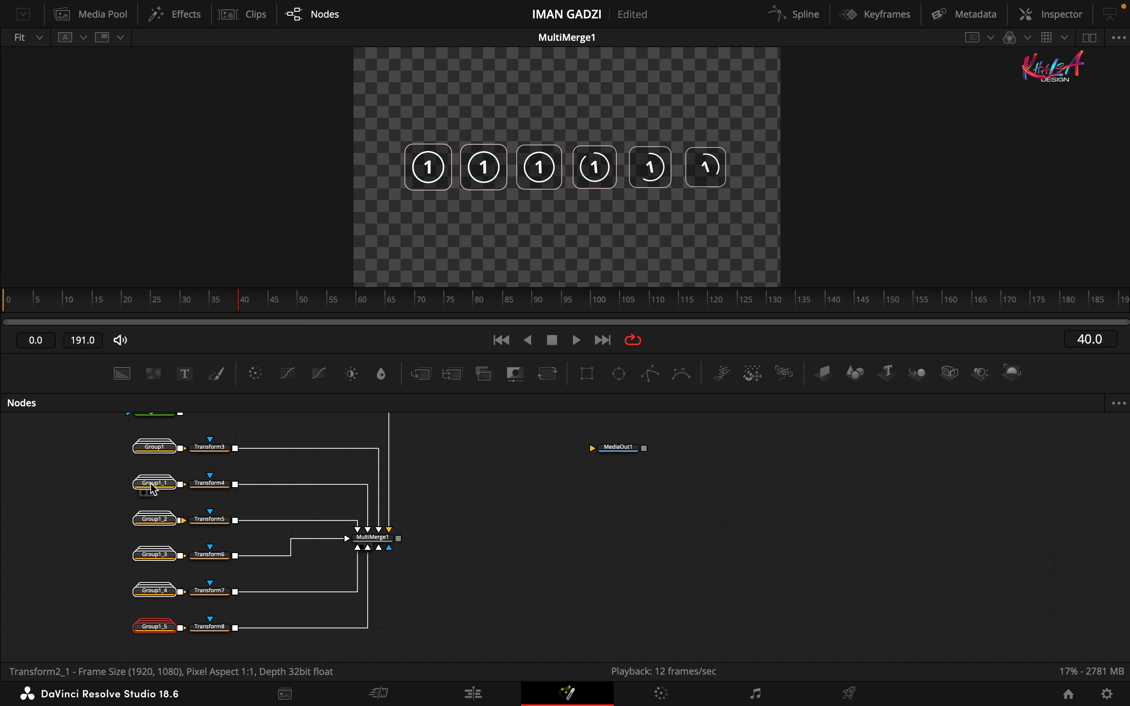
# Change the number text inside Group1_1 to 2 and collapse the group
pyautogui.doubleClick(154, 483)
pyautogui.click(304, 522)
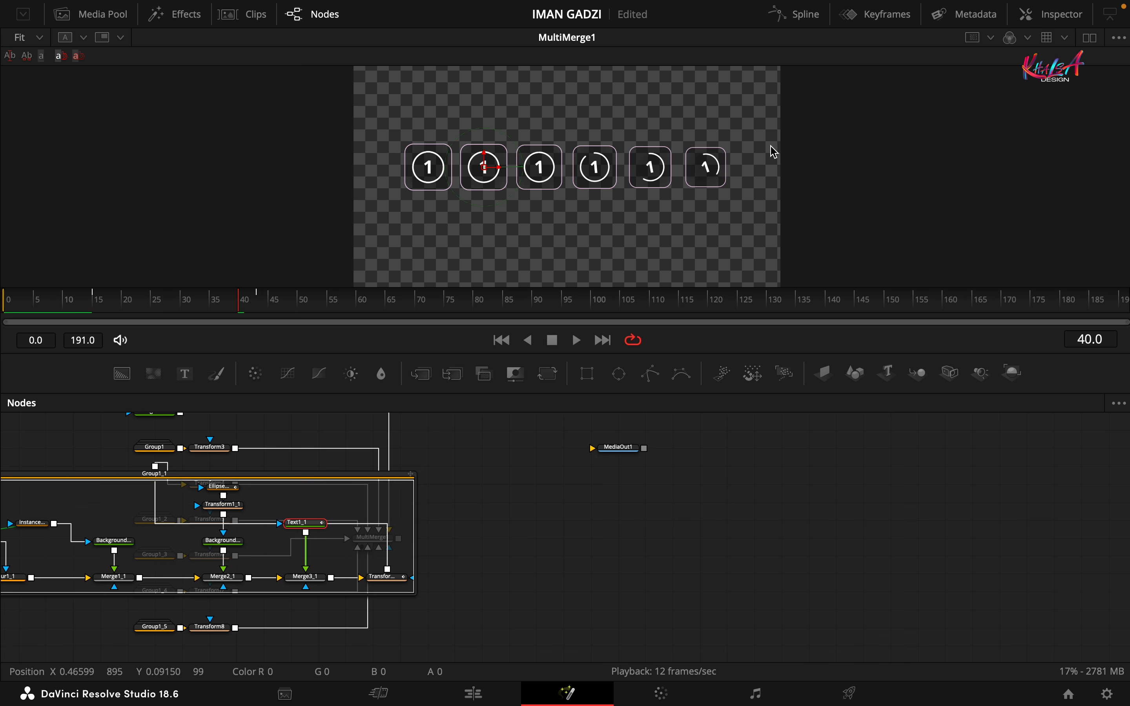
pyautogui.click(1054, 18)
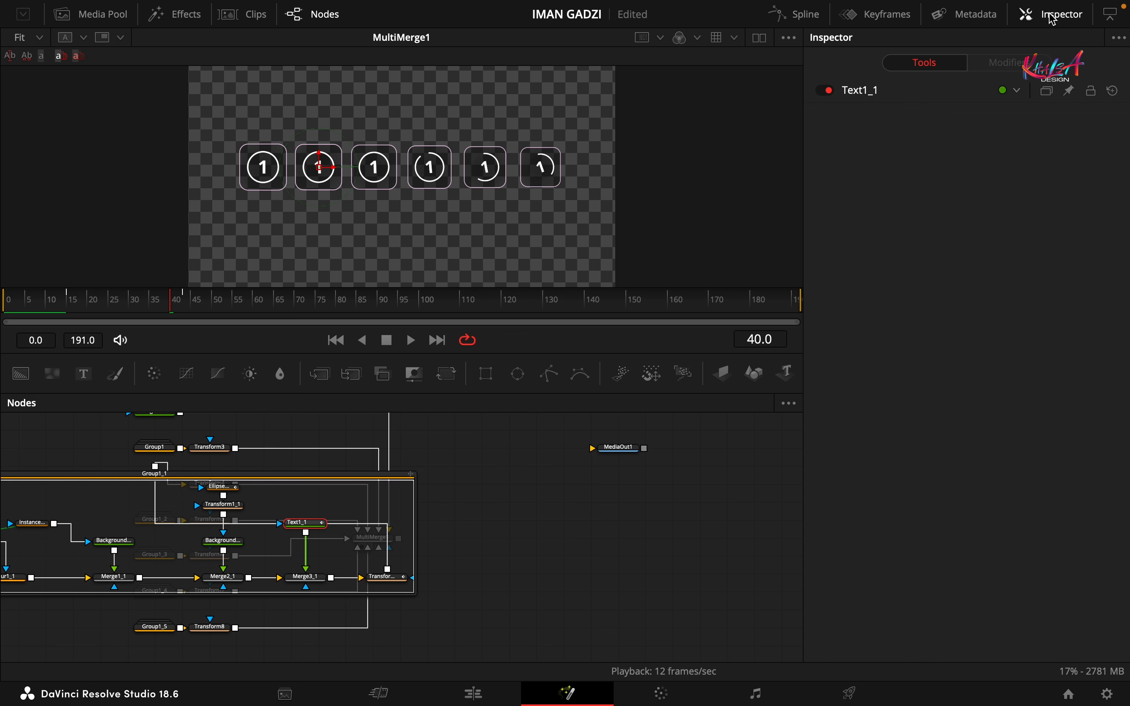
pyautogui.click(859, 92)
pyautogui.click(862, 230)
pyautogui.press('BackSpace')
pyautogui.write('2')
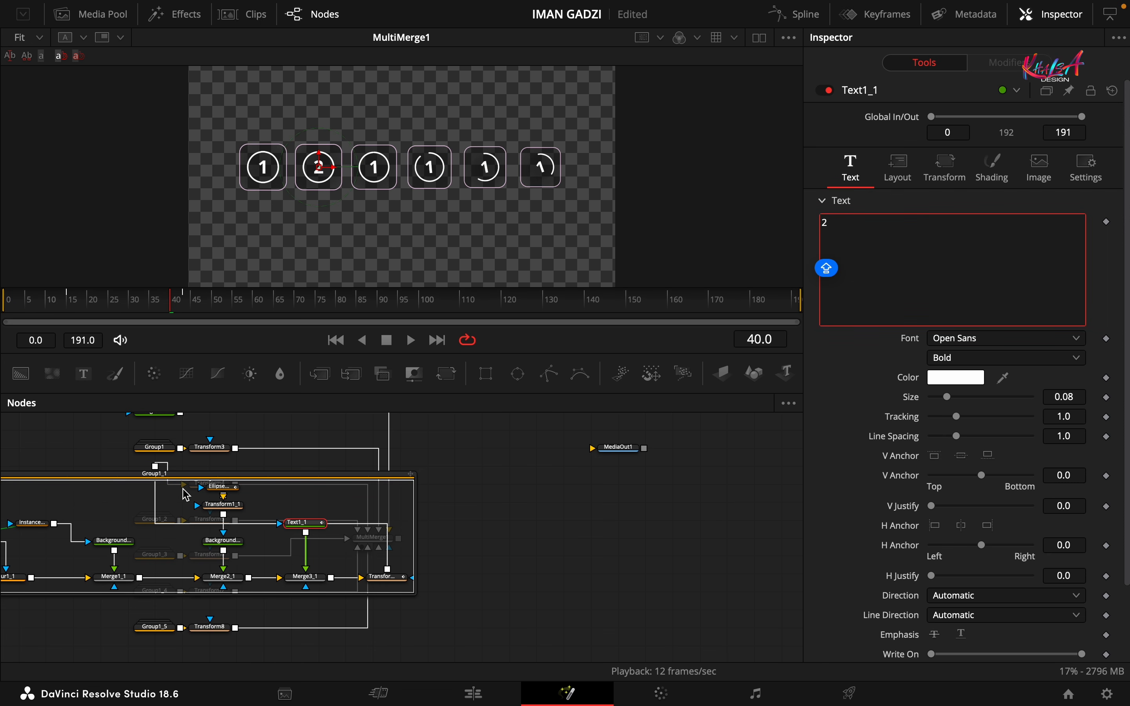
pyautogui.hscroll(-5, 182, 488)
pyautogui.click(61, 474)
pyautogui.click(66, 479)
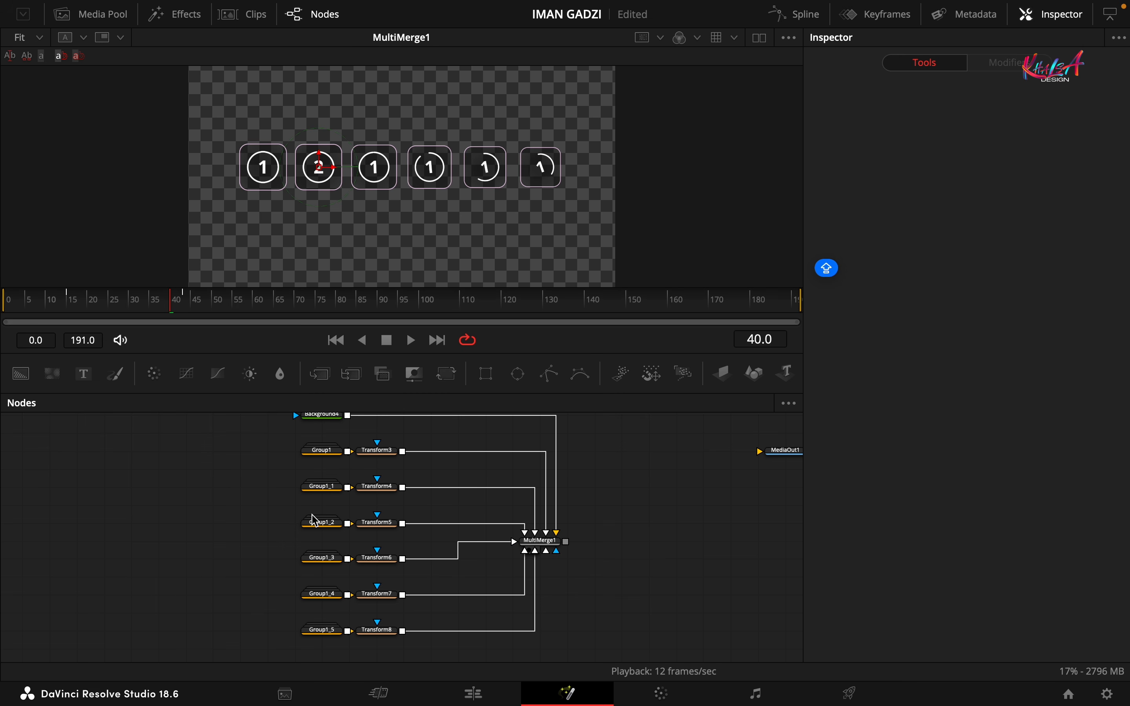
# Open Group1_2, change its number text to 3 and collapse the group
pyautogui.click(314, 519)
pyautogui.click(473, 561)
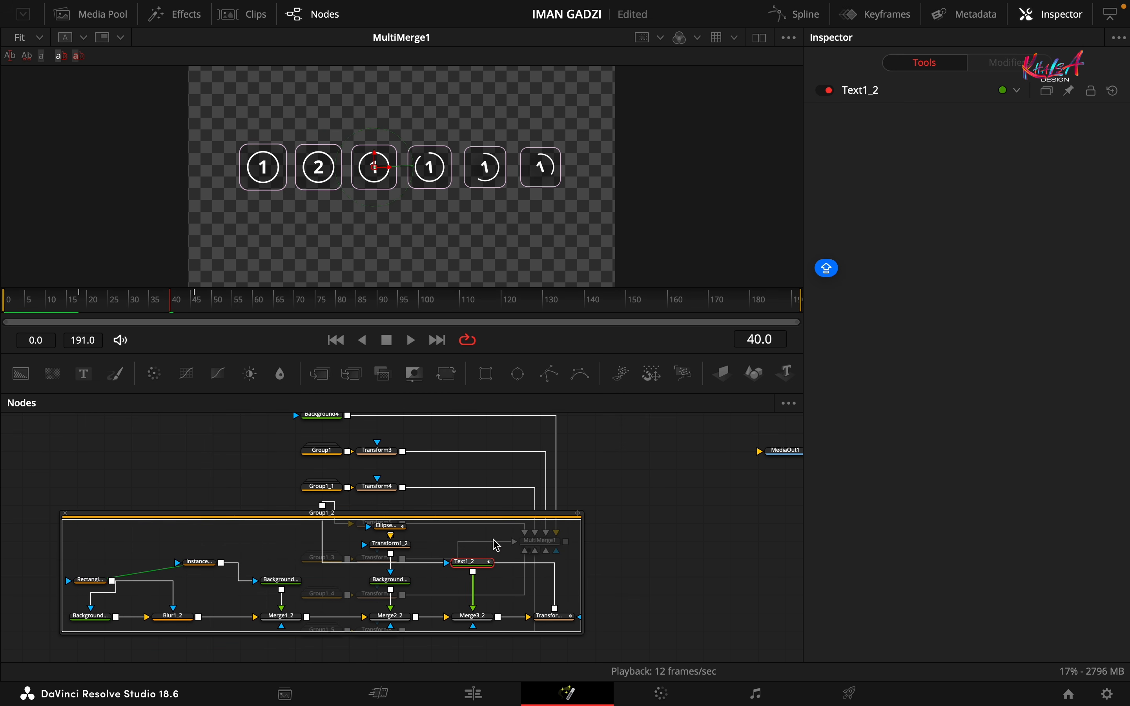
pyautogui.click(872, 95)
pyautogui.click(861, 220)
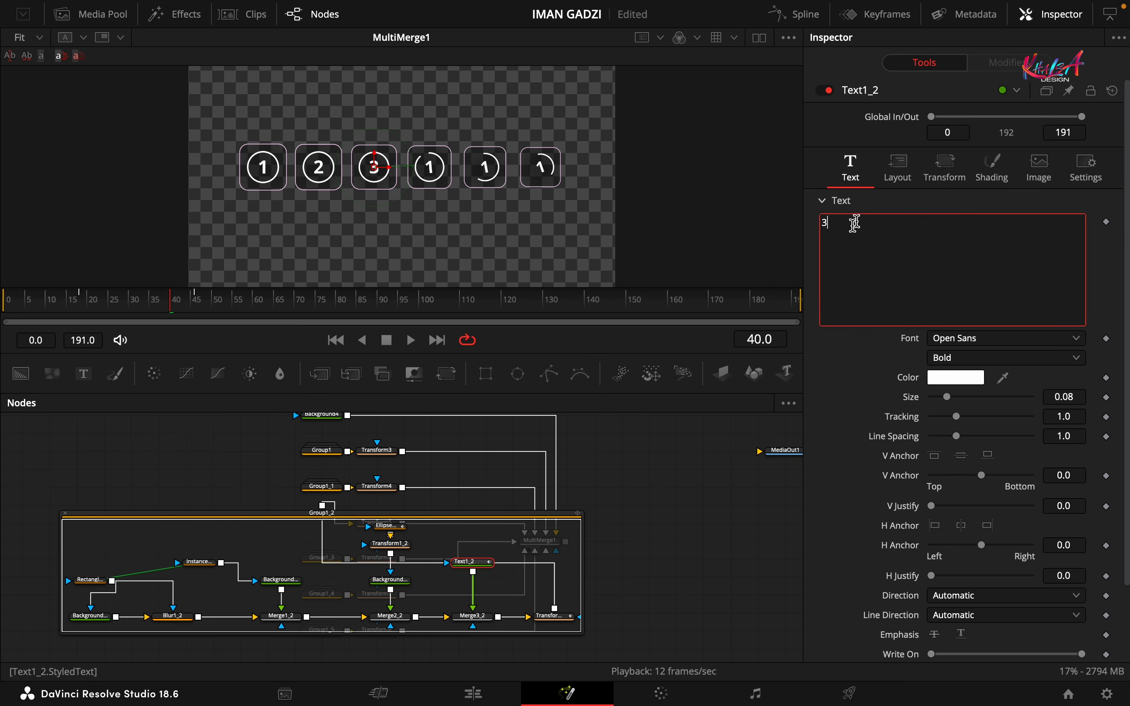
pyautogui.click(65, 513)
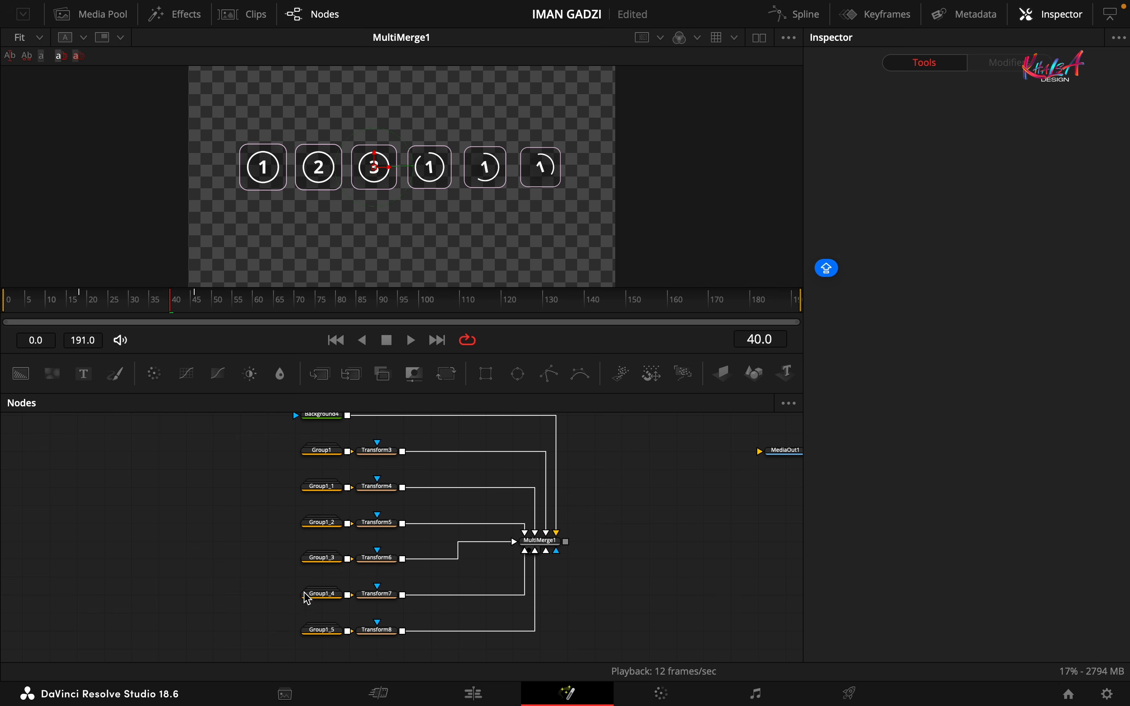
# Open Group1_3, change its number text to 4 and collapse the group
pyautogui.click(325, 556)
pyautogui.click(467, 600)
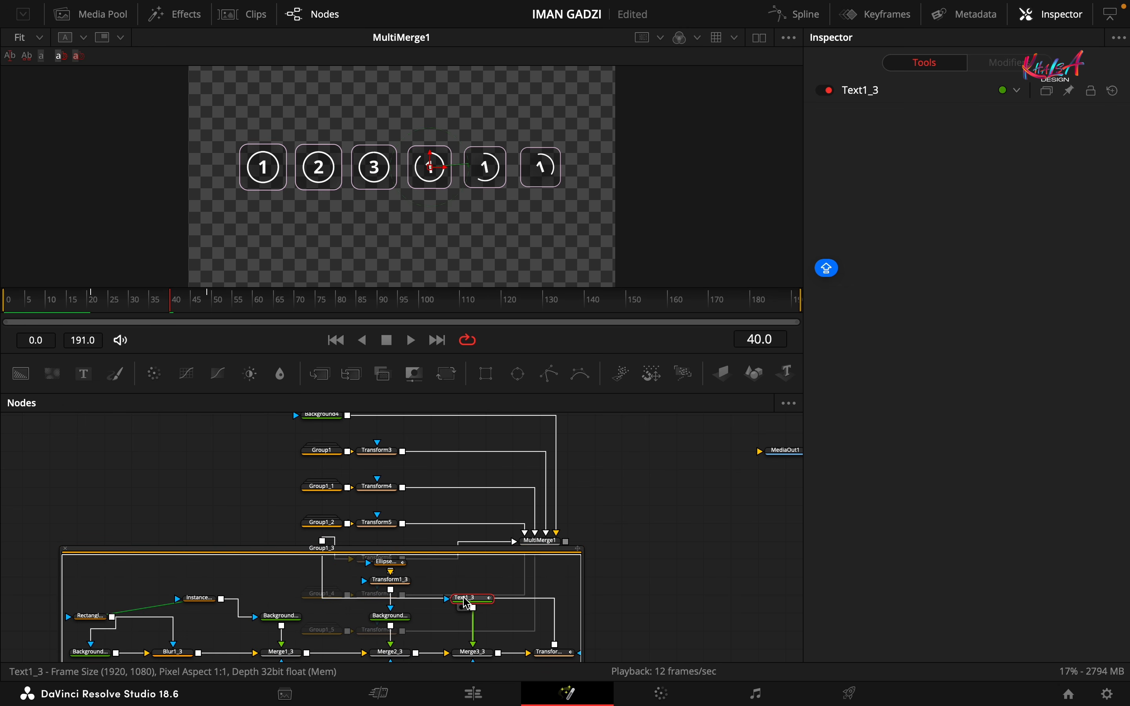
pyautogui.click(865, 245)
pyautogui.press('BackSpace')
pyautogui.write('4')
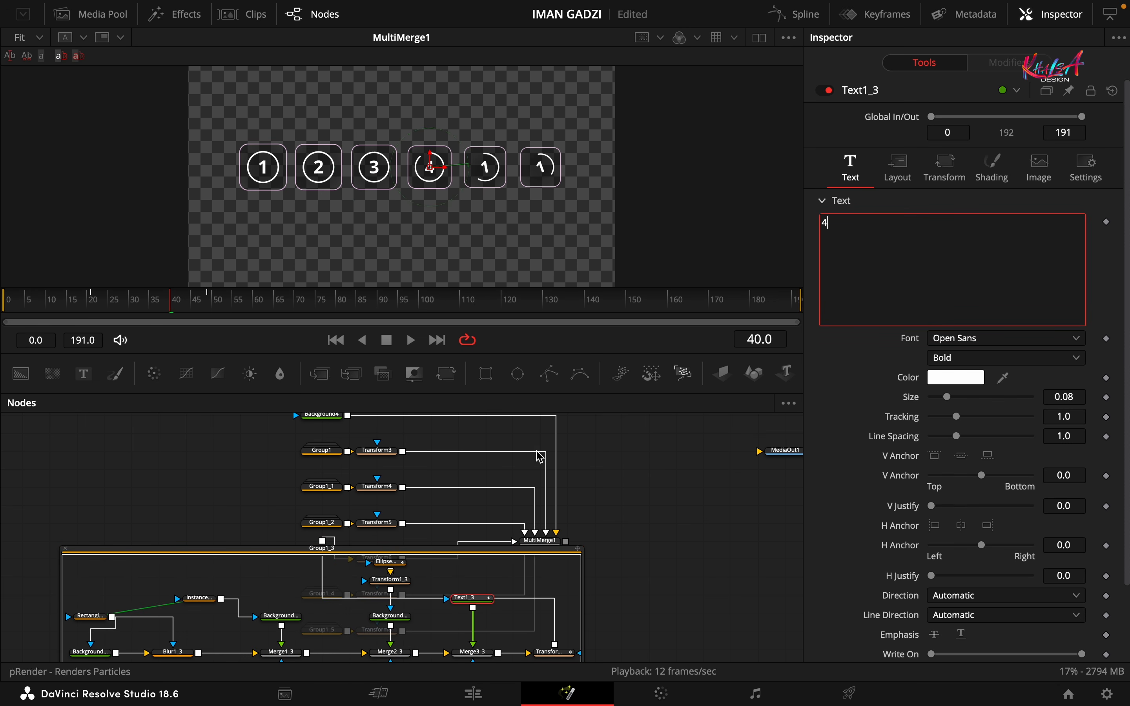
pyautogui.click(65, 551)
# Open Group1_4, change its number text to 5 and collapse the group
pyautogui.scroll(-2, 133, 557)
pyautogui.click(321, 532)
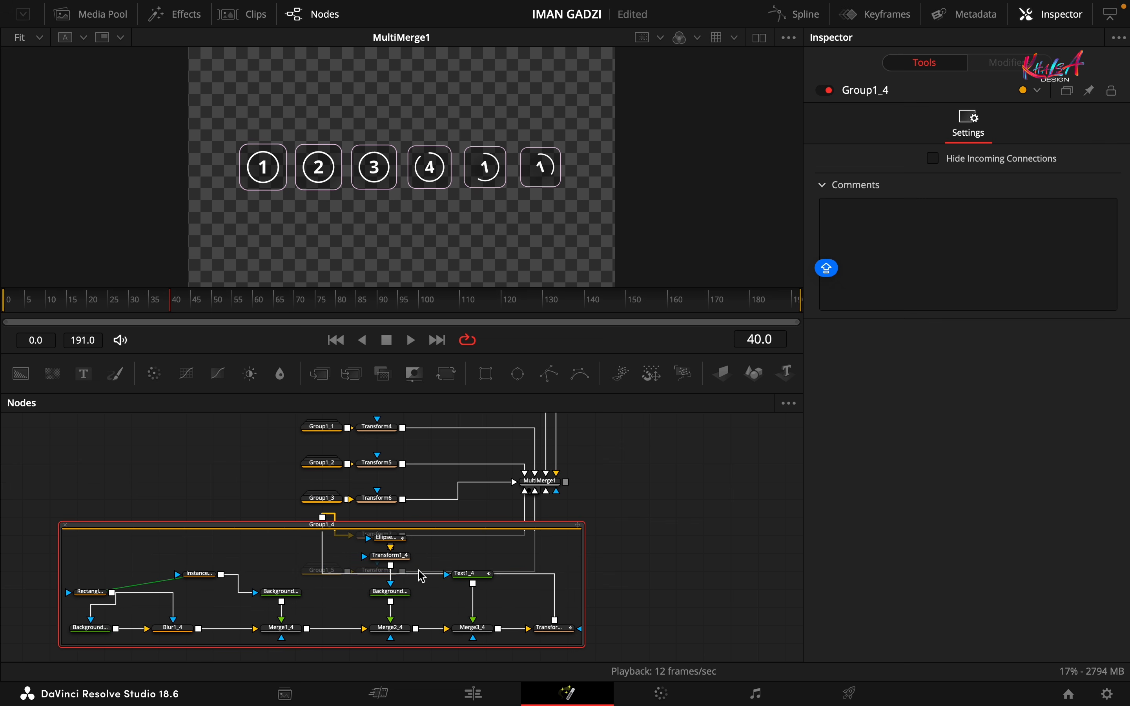
pyautogui.click(466, 573)
pyautogui.click(866, 235)
pyautogui.press('BackSpace')
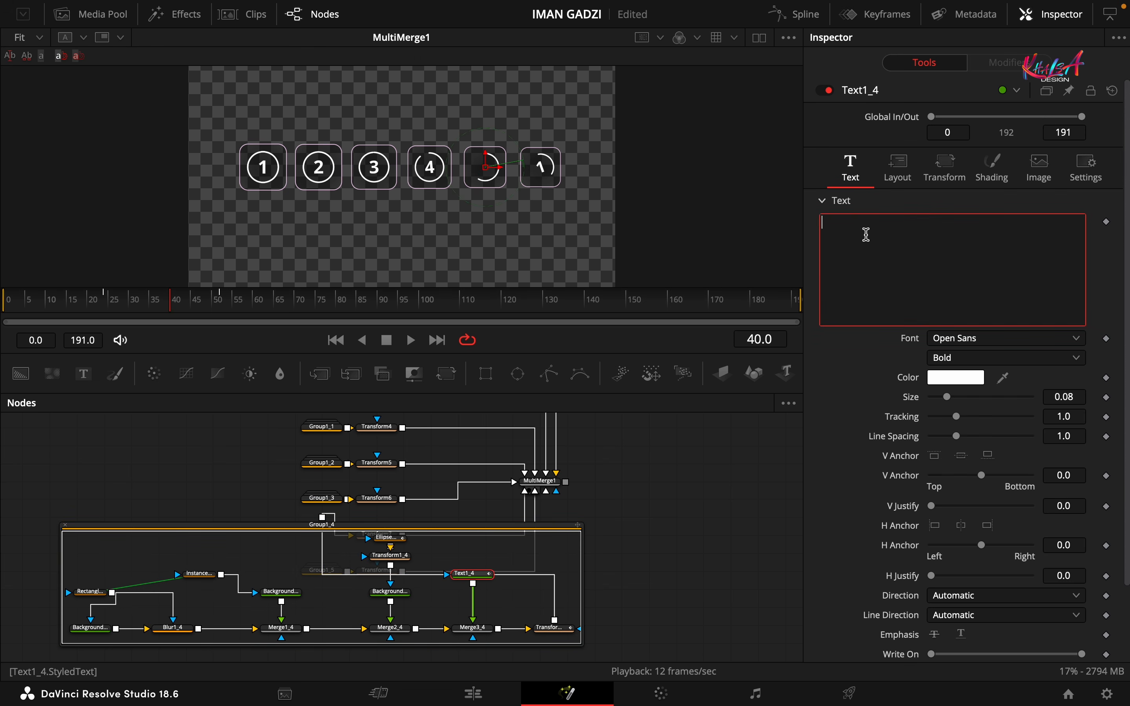
pyautogui.write('5')
pyautogui.click(65, 525)
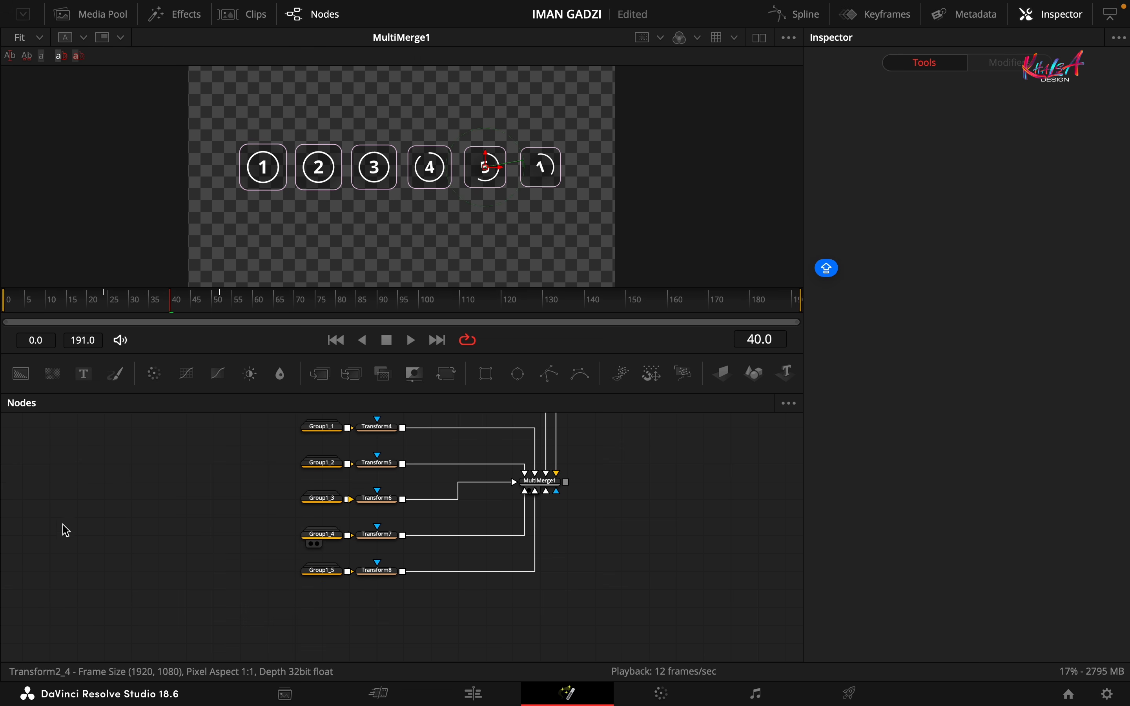
# Open Group1_5, change its number text to 6 and collapse the group
pyautogui.click(326, 579)
pyautogui.click(471, 609)
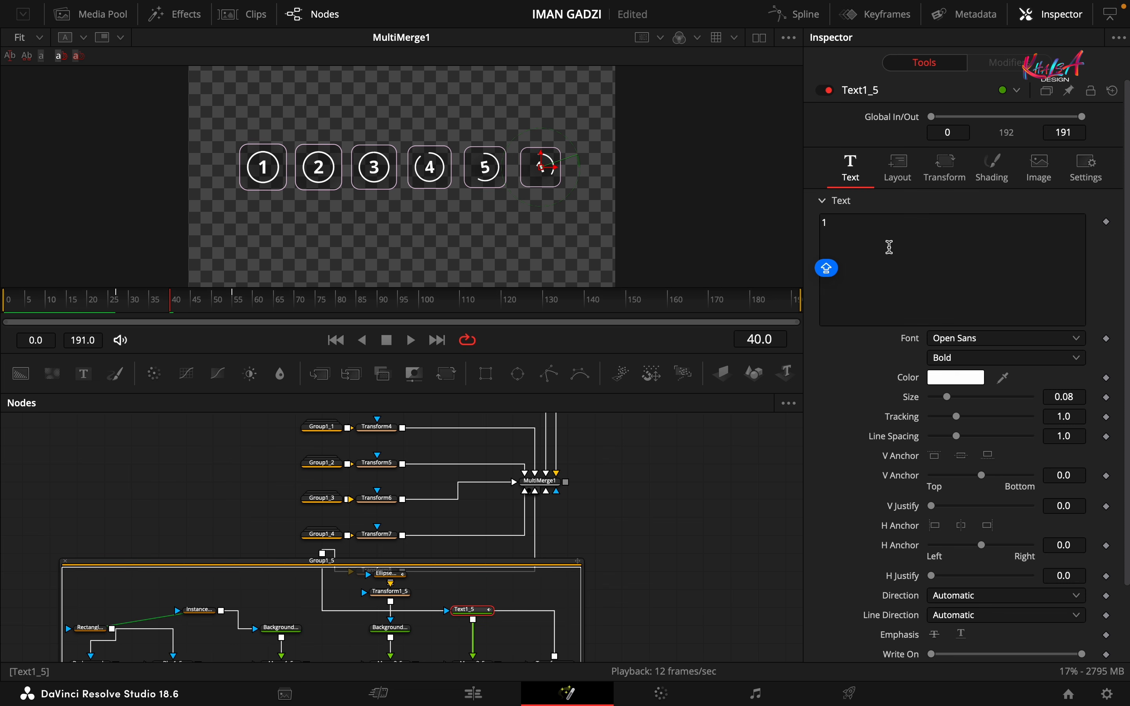
pyautogui.click(889, 247)
pyautogui.press('BackSpace')
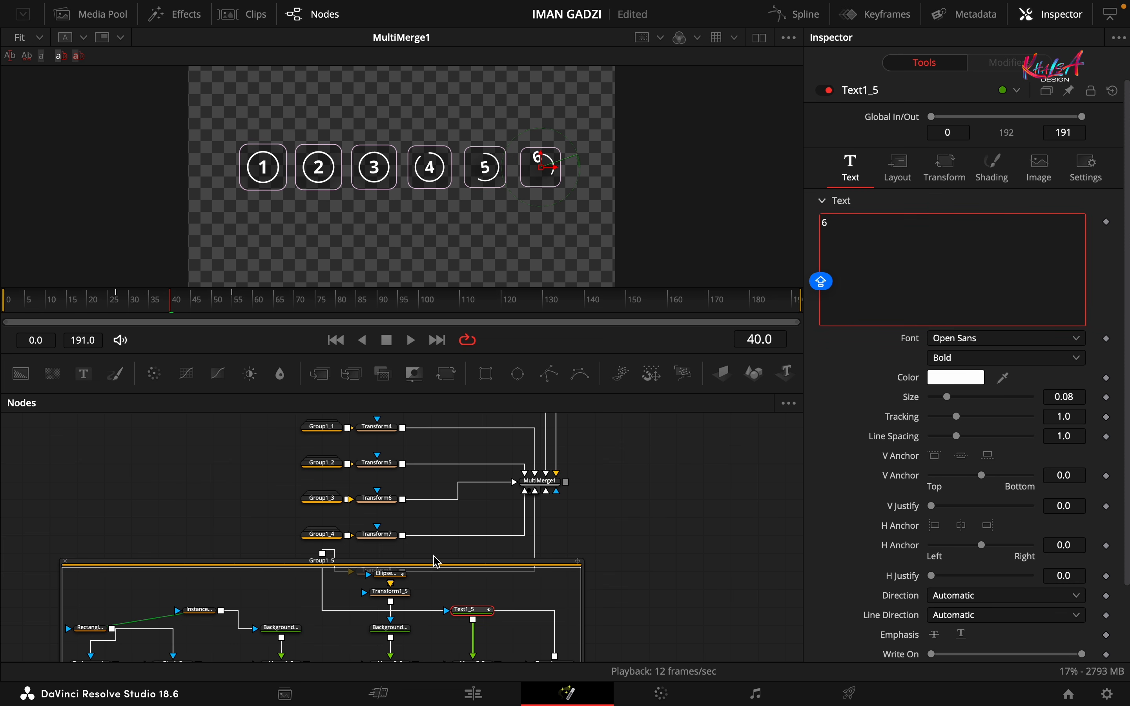
pyautogui.click(65, 561)
# At frame 66, add a Center keyframe to Transform3, Transform4 and Transform5
pyautogui.hscroll(3, 515, 606)
pyautogui.scroll(2, 514, 605)
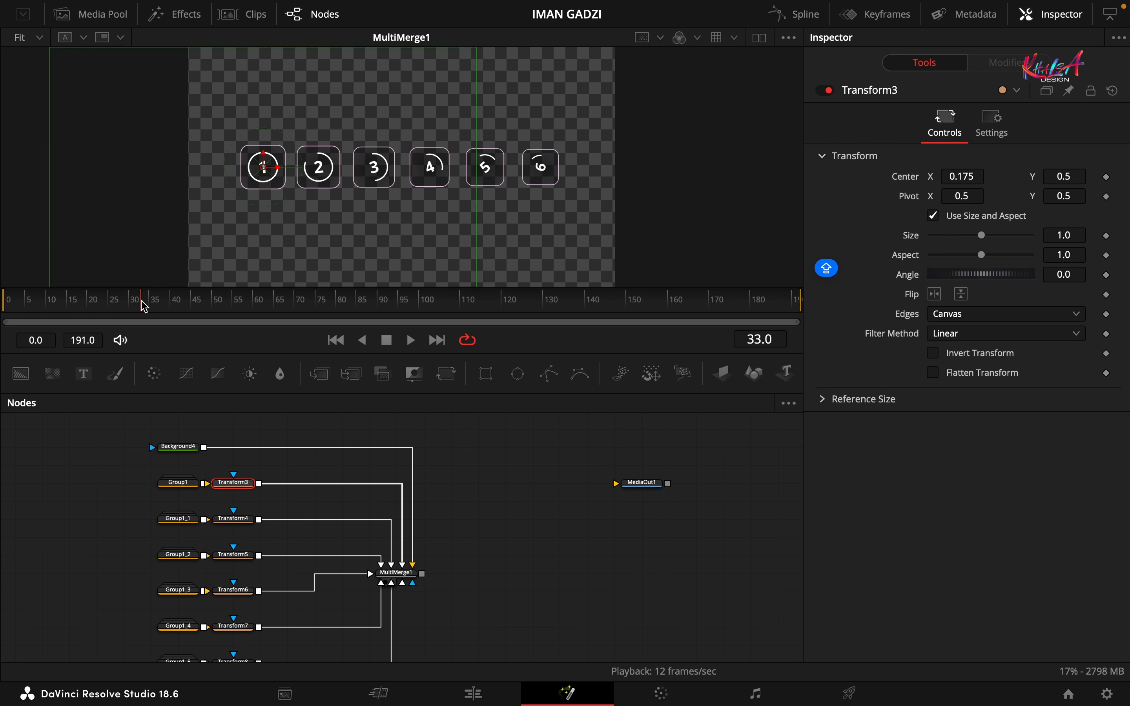
pyautogui.moveTo(140, 301); pyautogui.dragTo(280, 302)
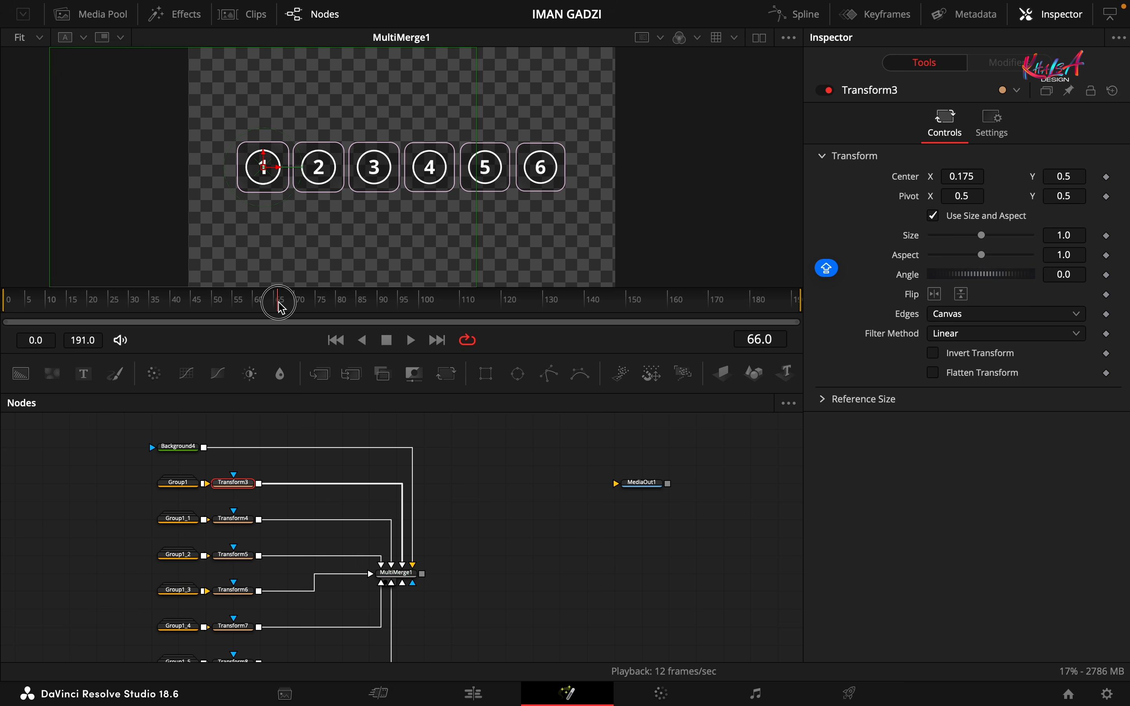
pyautogui.click(1106, 176)
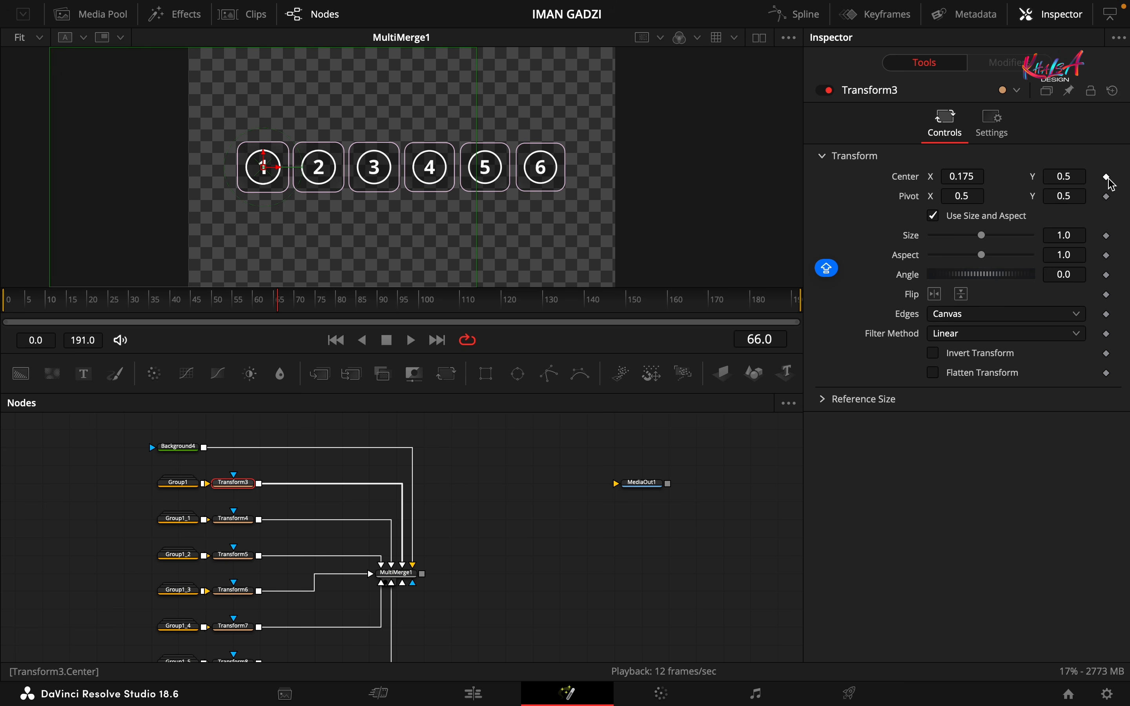
pyautogui.click(234, 519)
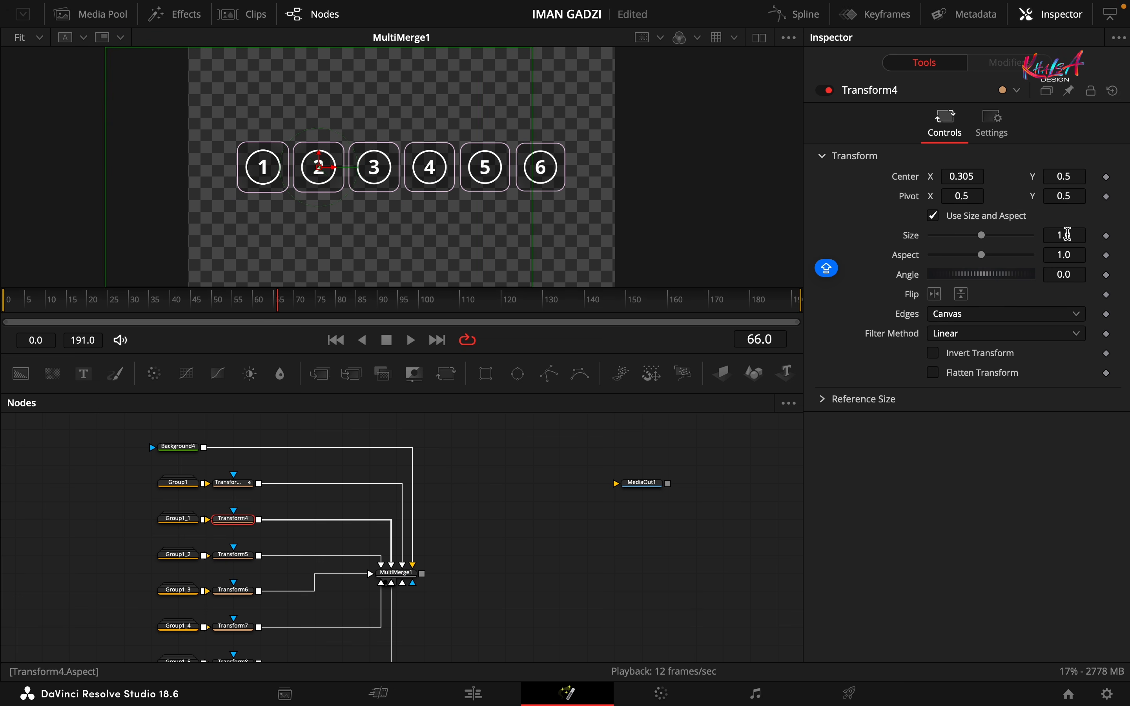
pyautogui.click(1106, 177)
pyautogui.click(233, 554)
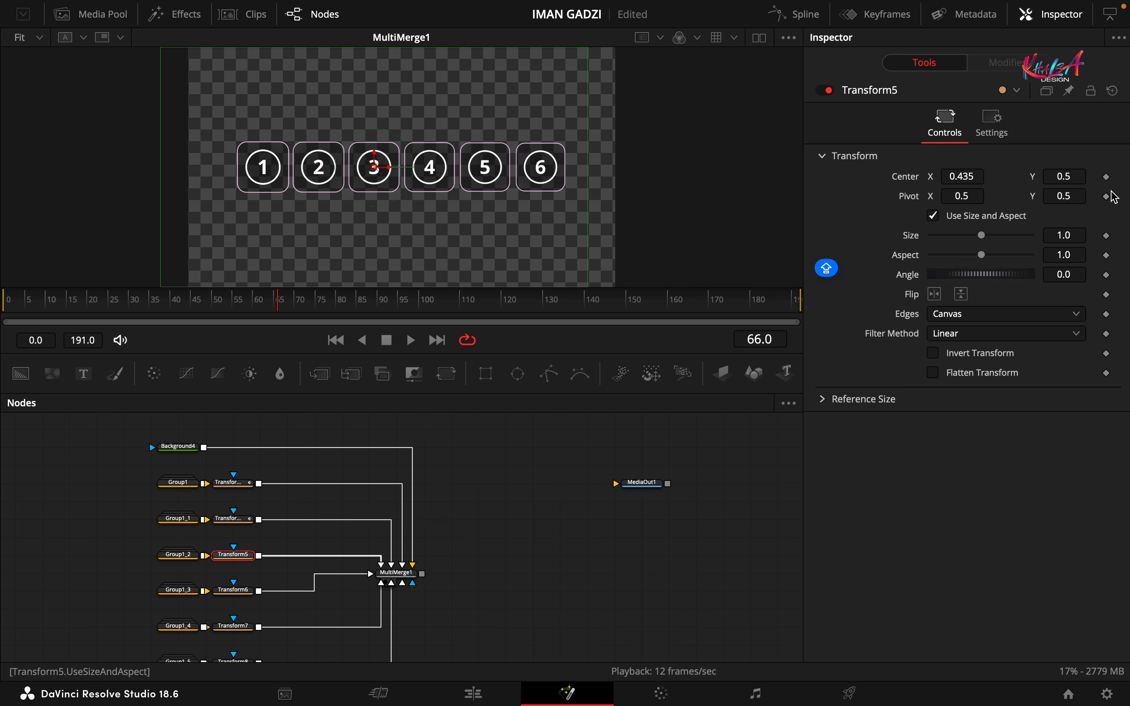
pyautogui.click(1106, 177)
# Add a Center keyframe at frame 66 to Transform6, Transform7 and Transform8 as well
pyautogui.click(233, 590)
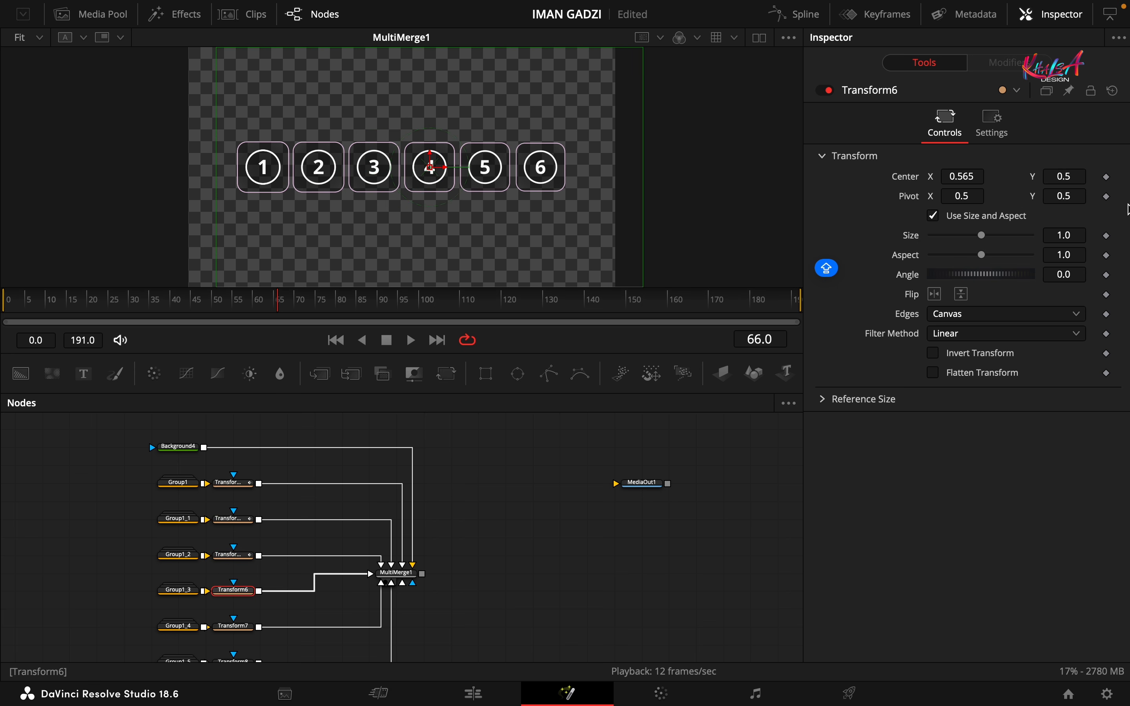
pyautogui.click(1106, 176)
pyautogui.scroll(-2, 320, 580)
pyautogui.click(236, 576)
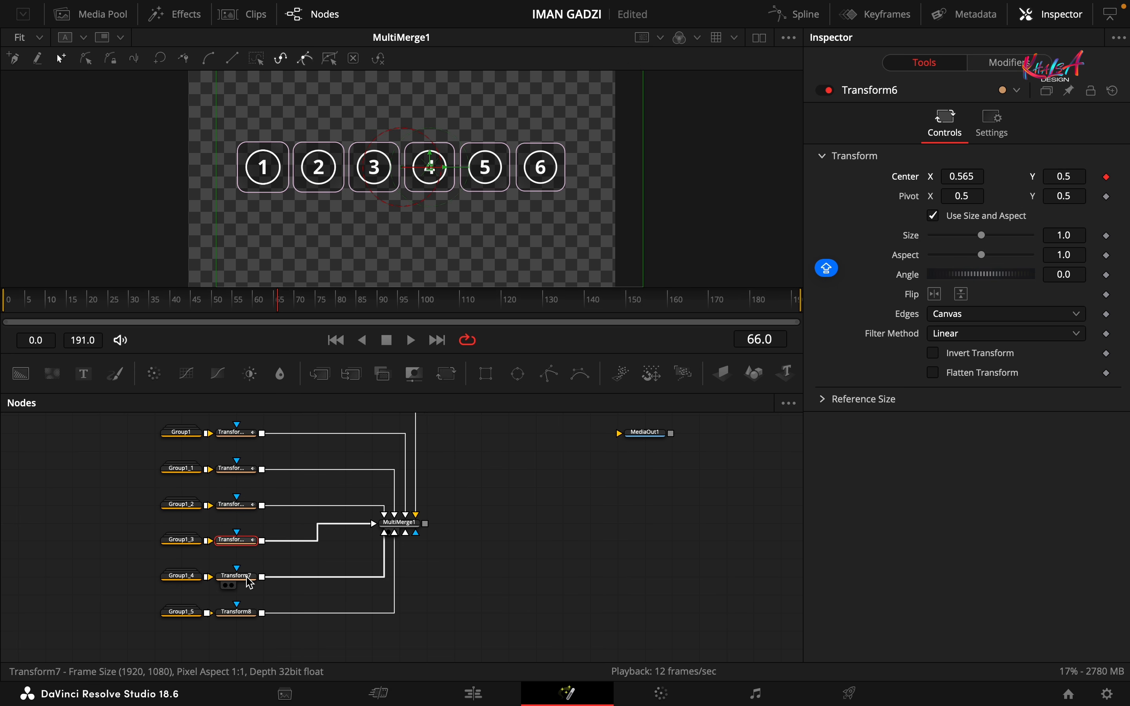
pyautogui.click(1106, 177)
pyautogui.click(237, 612)
pyautogui.click(1107, 177)
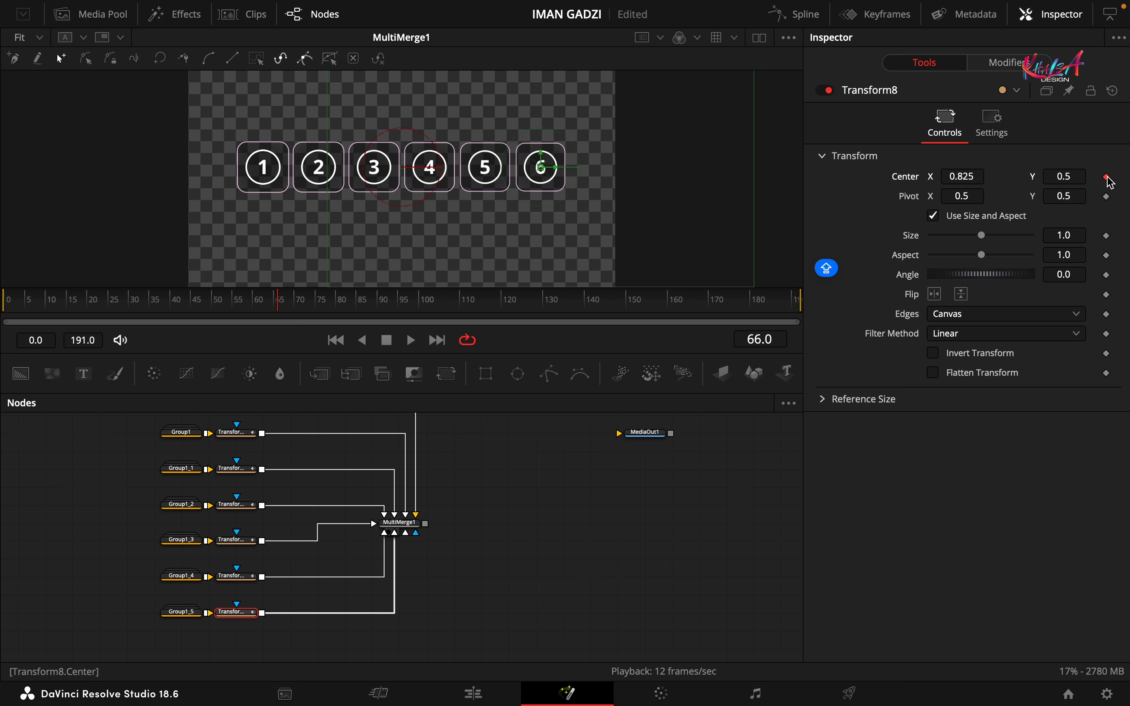
# At frame 96, set Center Y to 0.675 on Transform3 and to 0.76 on Transform5
pyautogui.scroll(3, 550, 542)
pyautogui.click(236, 471)
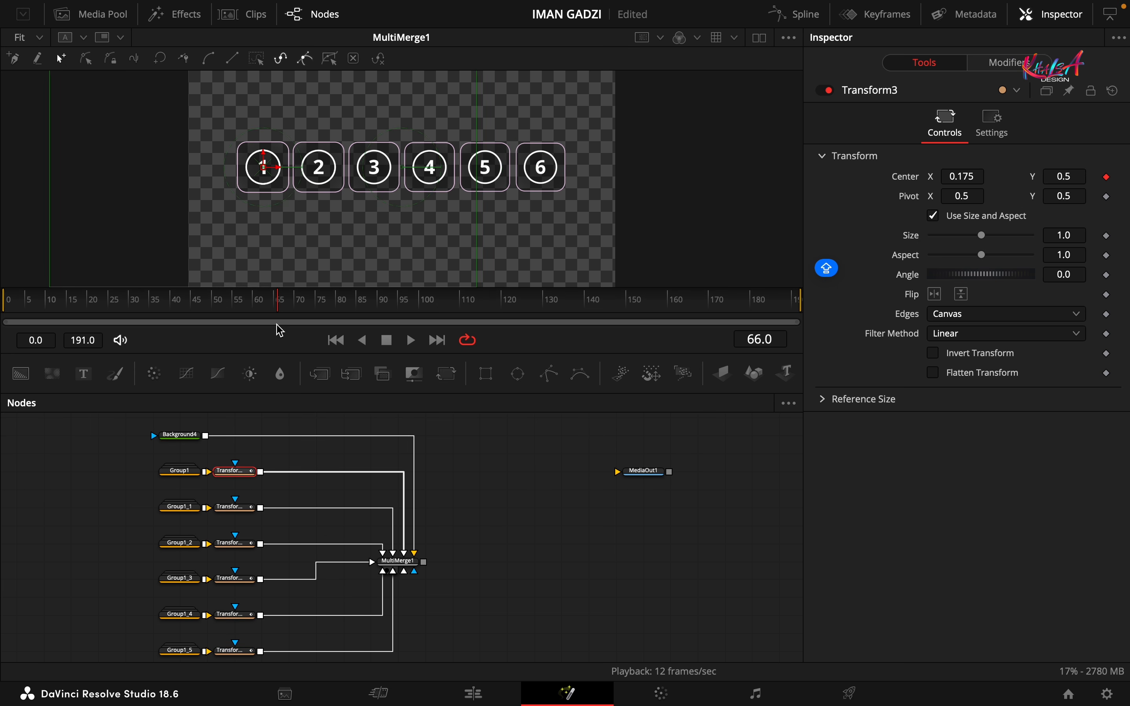
pyautogui.moveTo(281, 300); pyautogui.dragTo(401, 300)
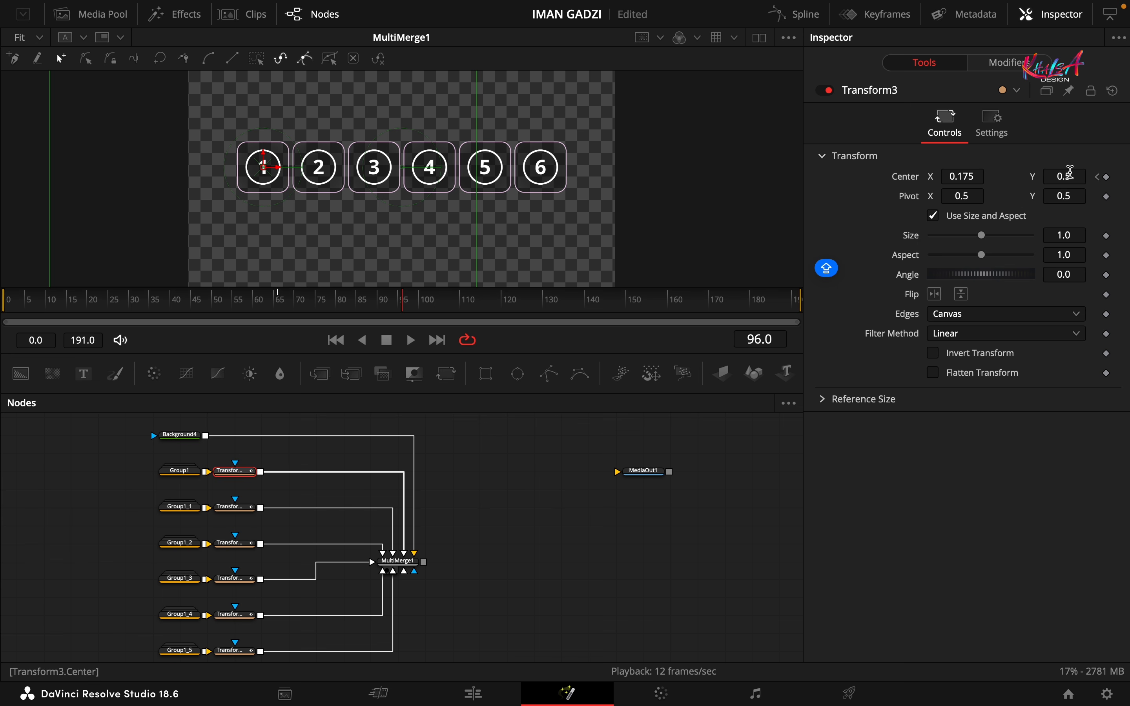
pyautogui.write('67')
pyautogui.press('Tab')
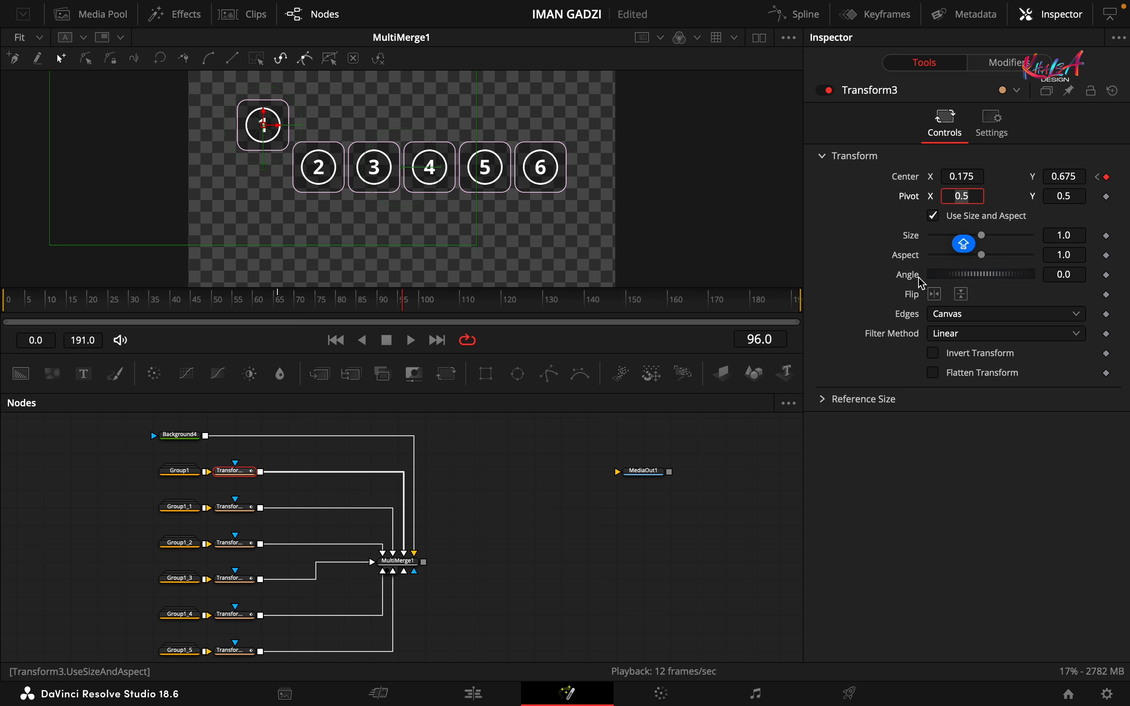
pyautogui.click(234, 544)
pyautogui.click(1075, 178)
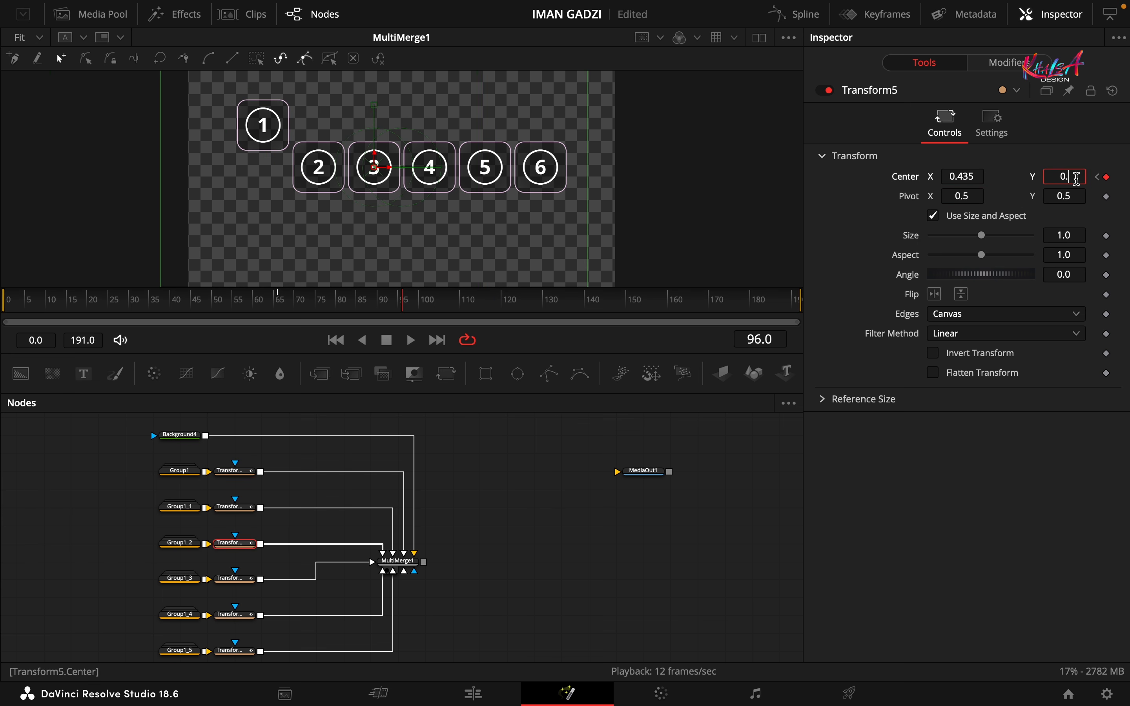
pyautogui.write('0.76')
pyautogui.press('Tab')
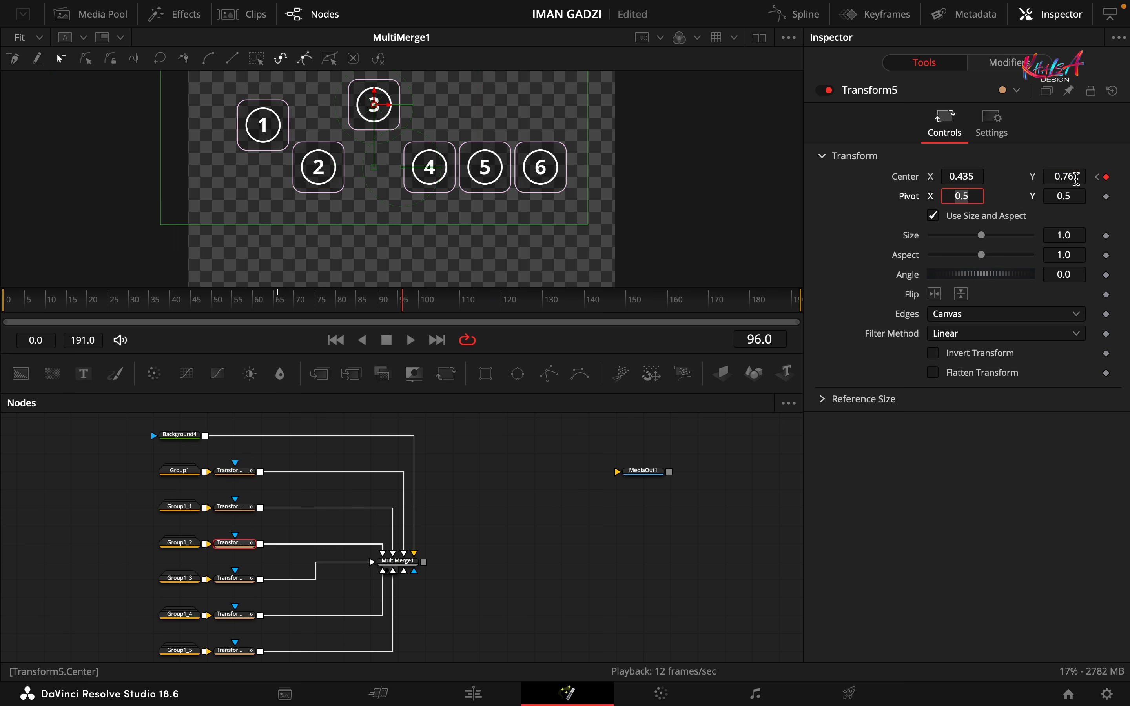
# At frame 96, set Center Y to 0.725 on Transform4 and Transform7 and 0.76 on Transform6, and raise Transform8 level with tile 1
pyautogui.click(236, 508)
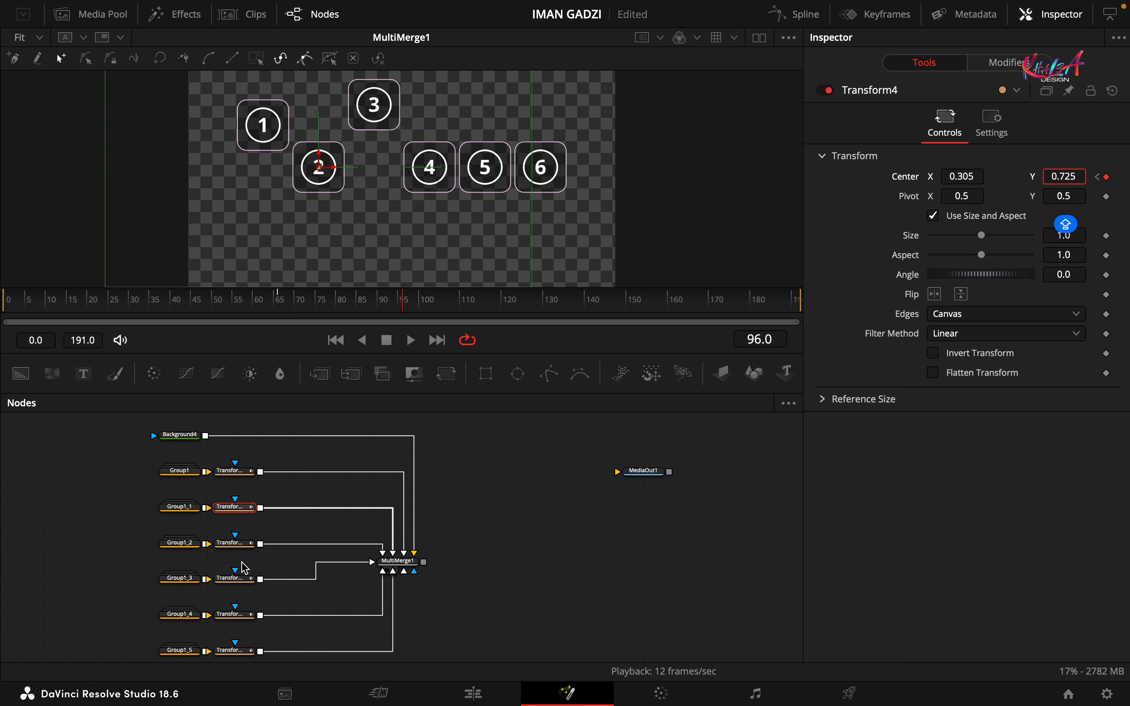
pyautogui.click(235, 544)
pyautogui.click(236, 579)
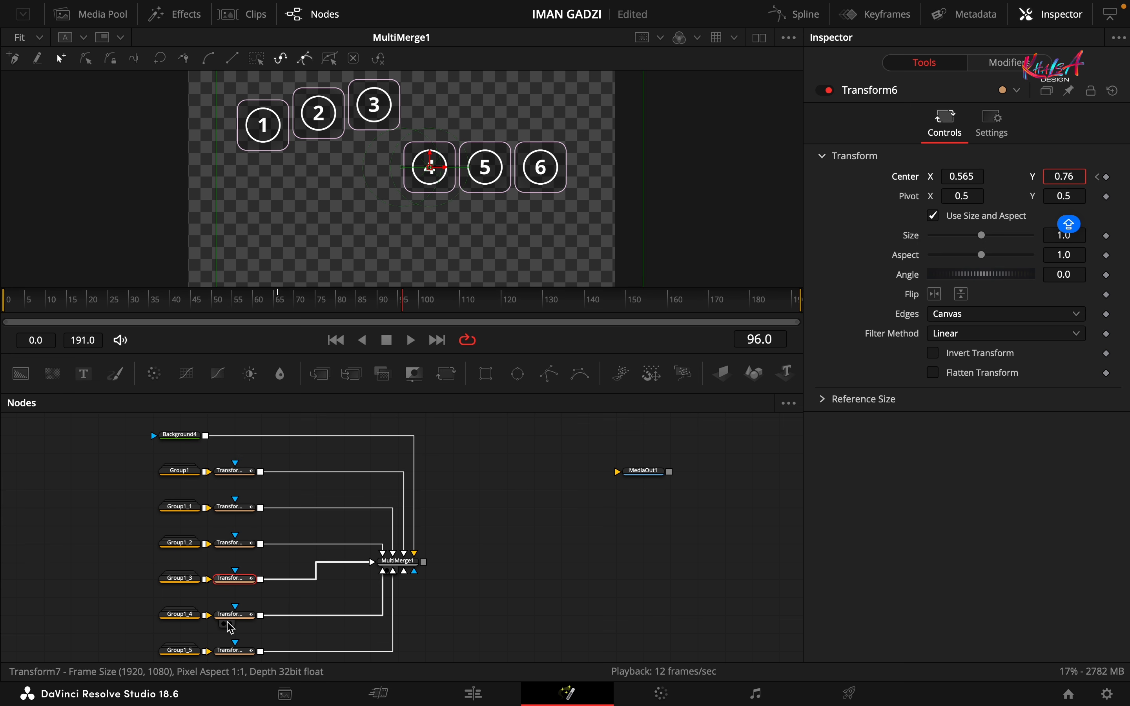
pyautogui.click(236, 614)
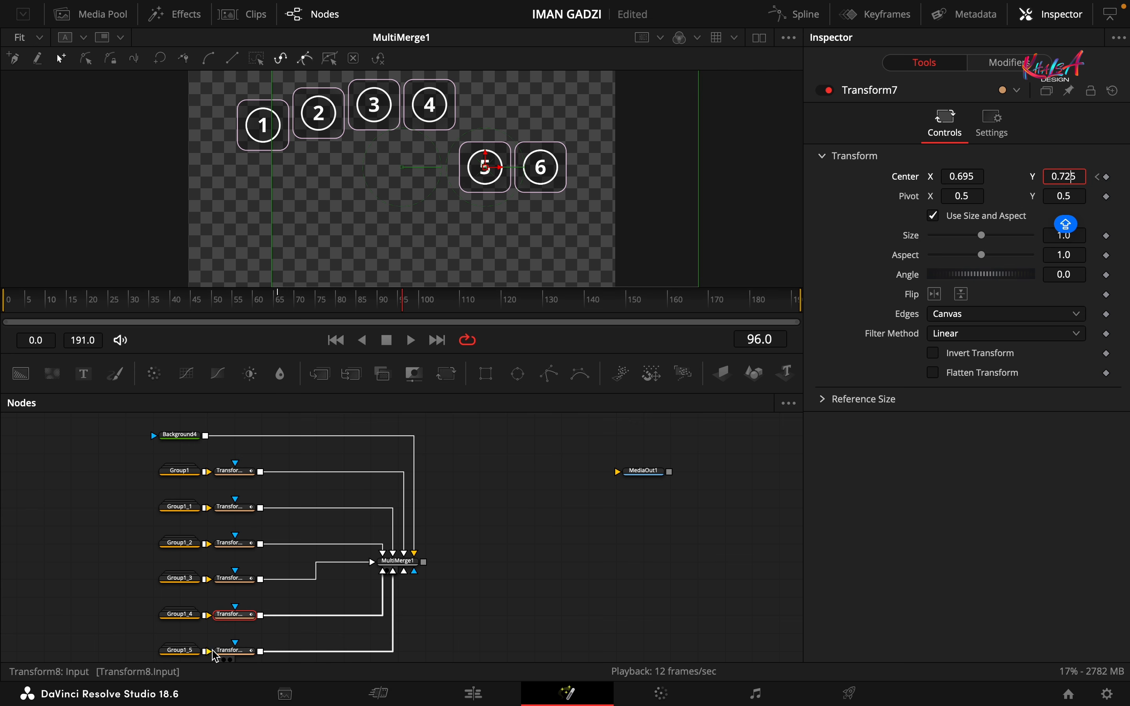
pyautogui.click(224, 650)
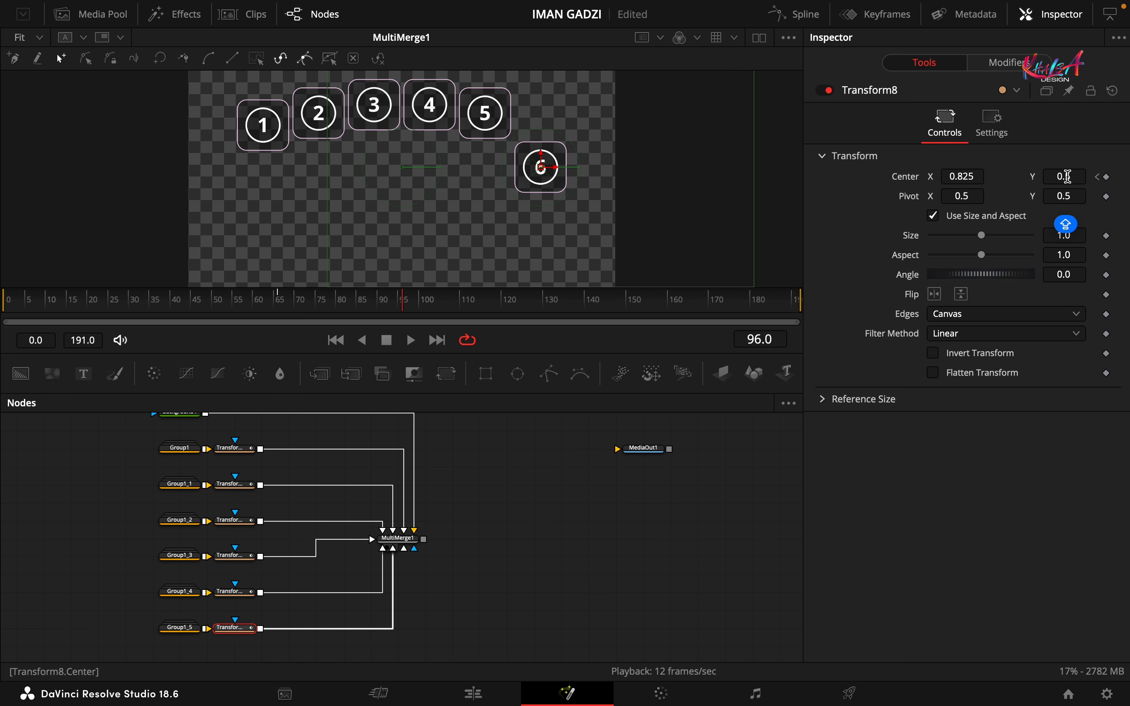
# Select MultiMerge1 and scrub through the tiles' rise into an arc, ending at frame 96
pyautogui.click(399, 539)
pyautogui.scroll(3, 504, 549)
pyautogui.moveTo(405, 299)
pyautogui.mouseDown()
pyautogui.moveTo(232, 306)
pyautogui.moveTo(407, 308)
pyautogui.mouseUp()
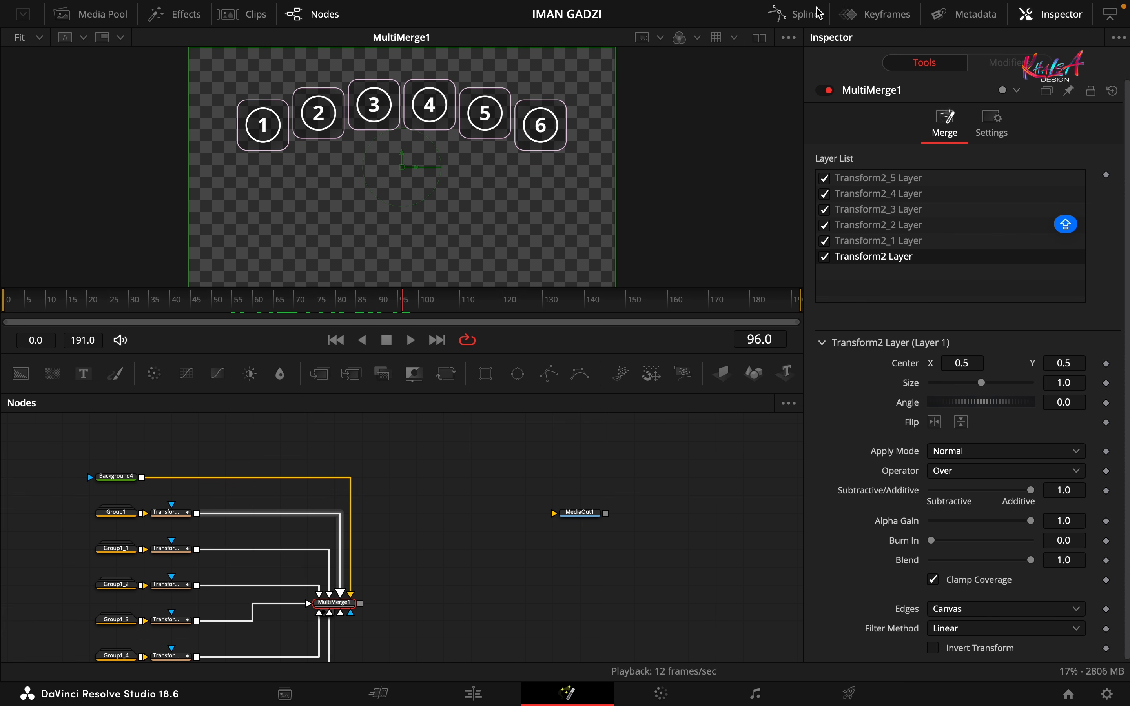
# Select the six tile Transform nodes and display all their animation curves in the Spline editor, fitted to view
pyautogui.click(815, 18)
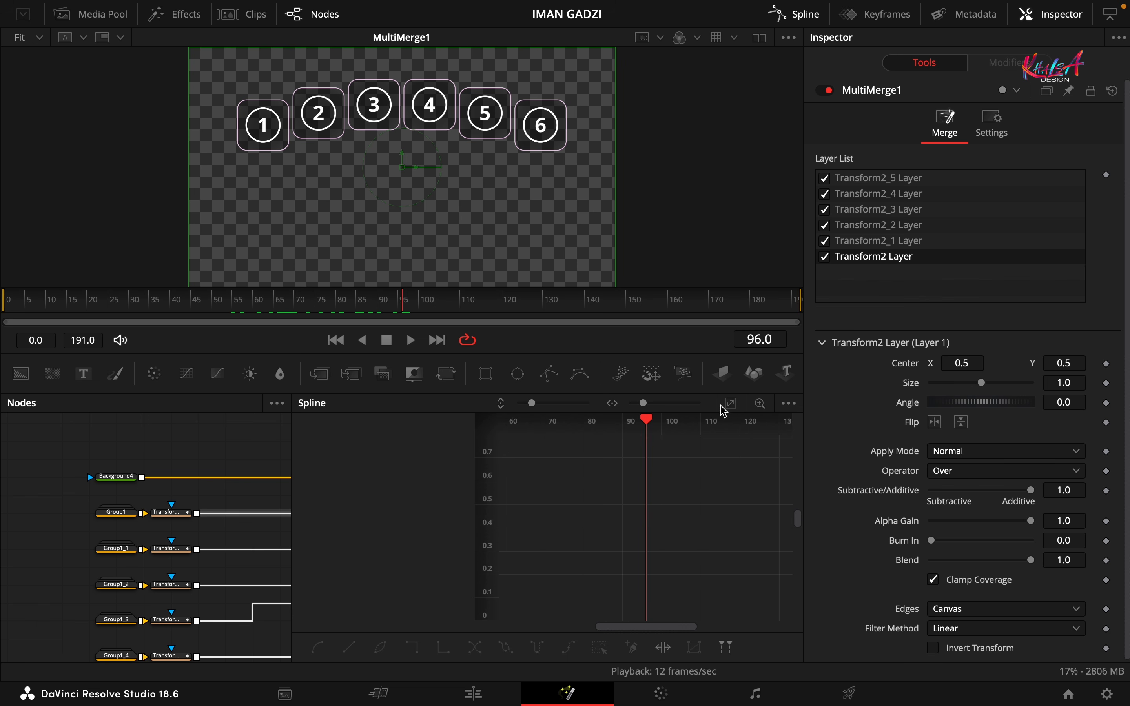
pyautogui.scroll(-3, 118, 525)
pyautogui.moveTo(148, 424); pyautogui.dragTo(139, 637)
pyautogui.click(315, 446)
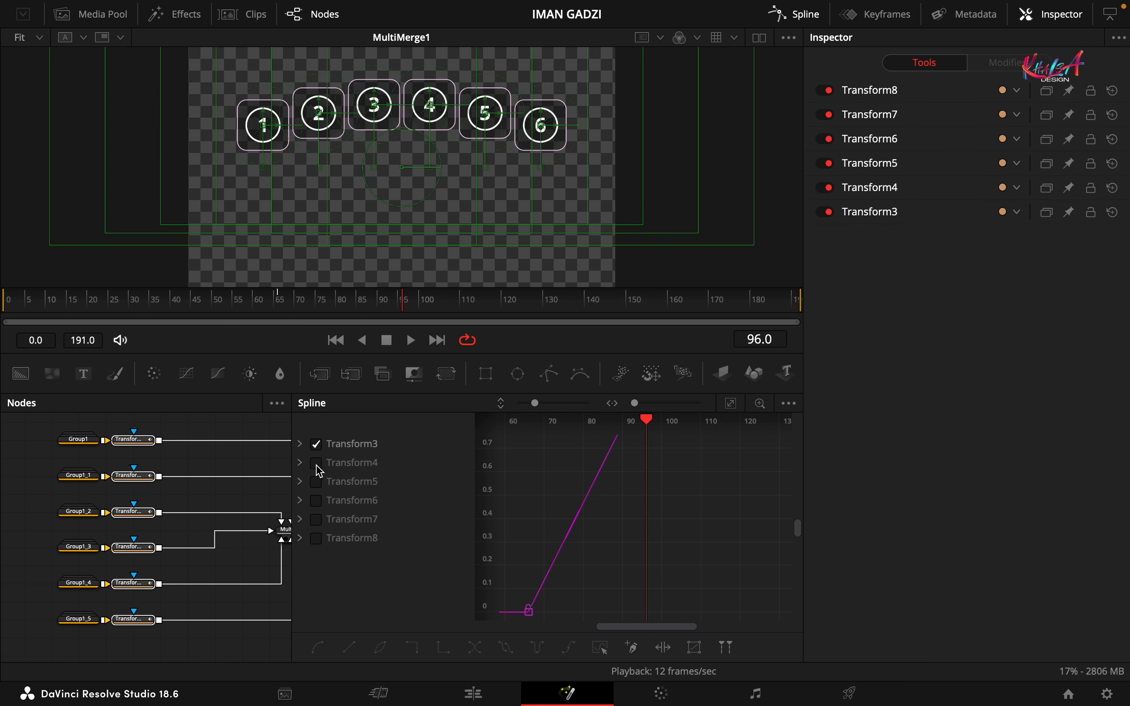
pyautogui.click(316, 465)
pyautogui.click(316, 481)
pyautogui.click(316, 500)
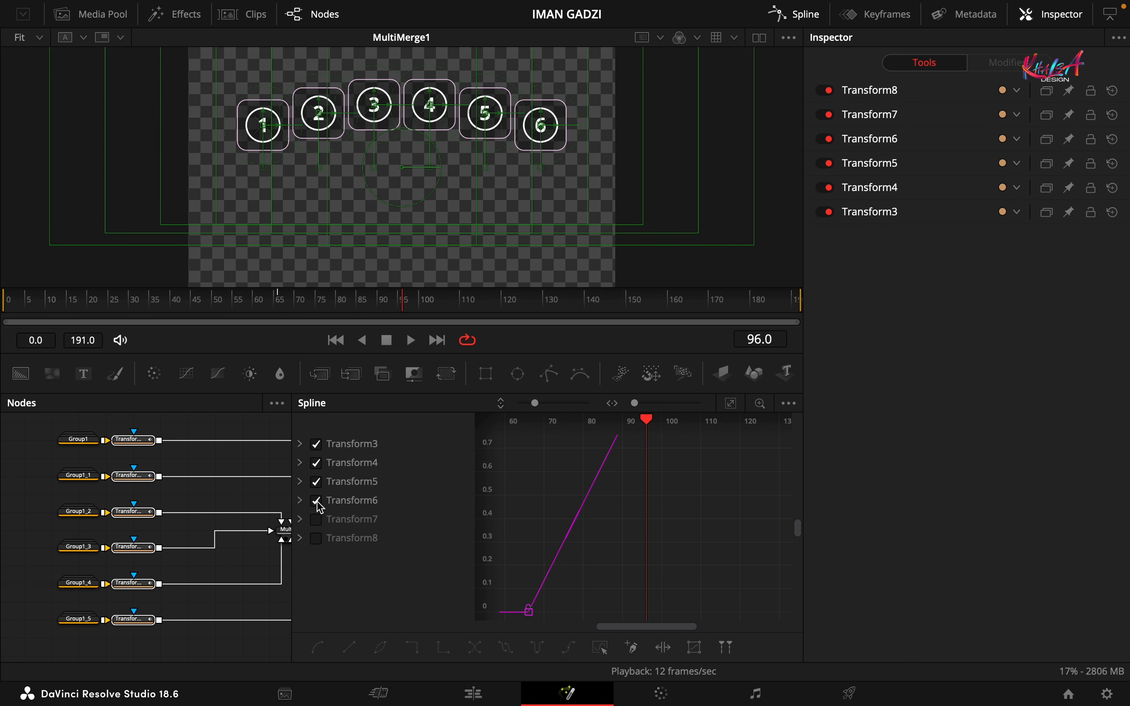
pyautogui.click(317, 519)
pyautogui.click(317, 539)
pyautogui.click(732, 403)
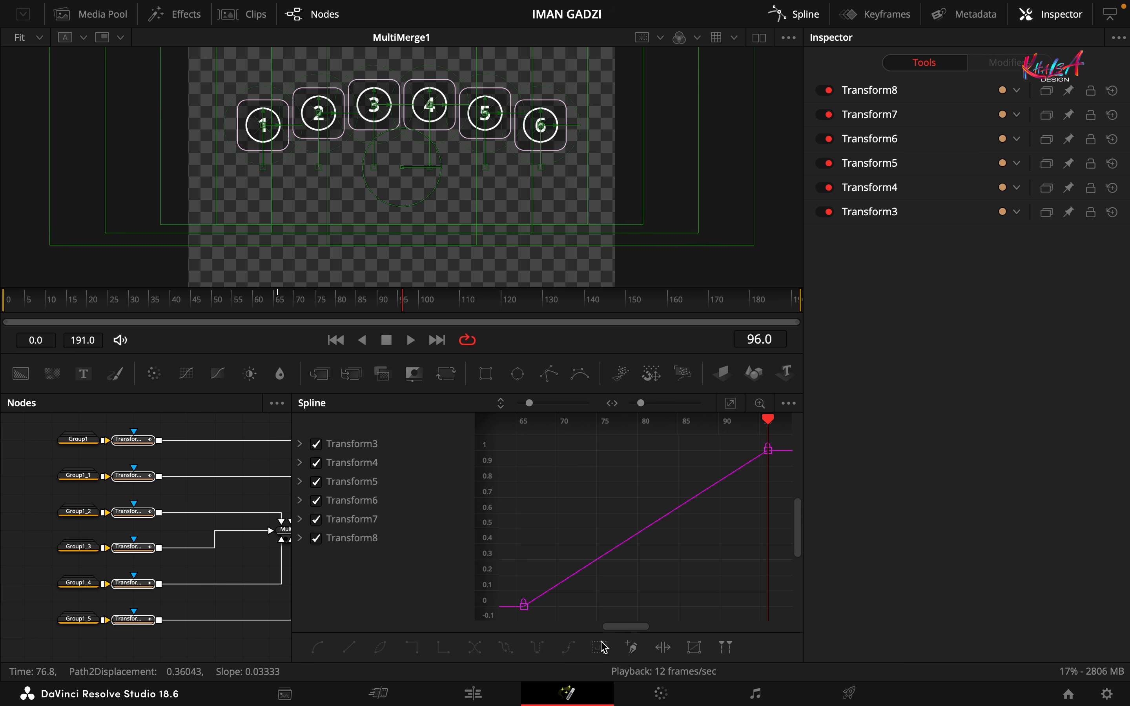
# Smooth all the tile curves and extend their starting handles to frame 96 for a slow ease-in, then close the Spline editor
pyautogui.hotkey('ctrl', 'a')
pyautogui.click(319, 648)
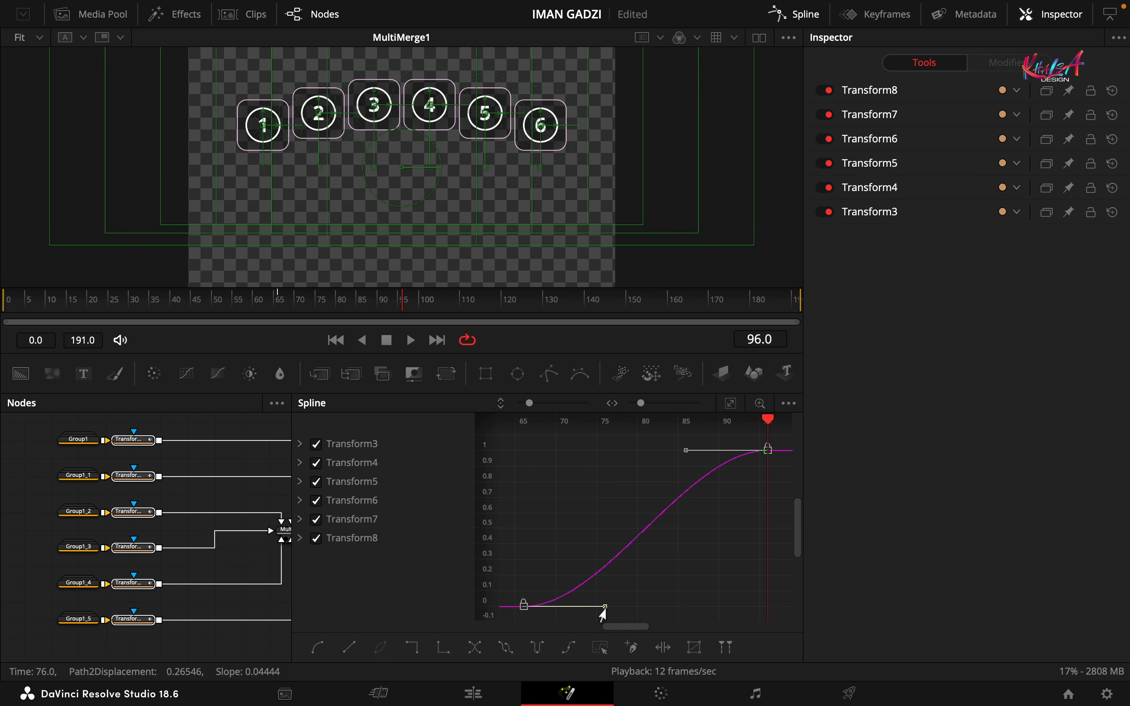
pyautogui.moveTo(602, 612); pyautogui.dragTo(766, 613)
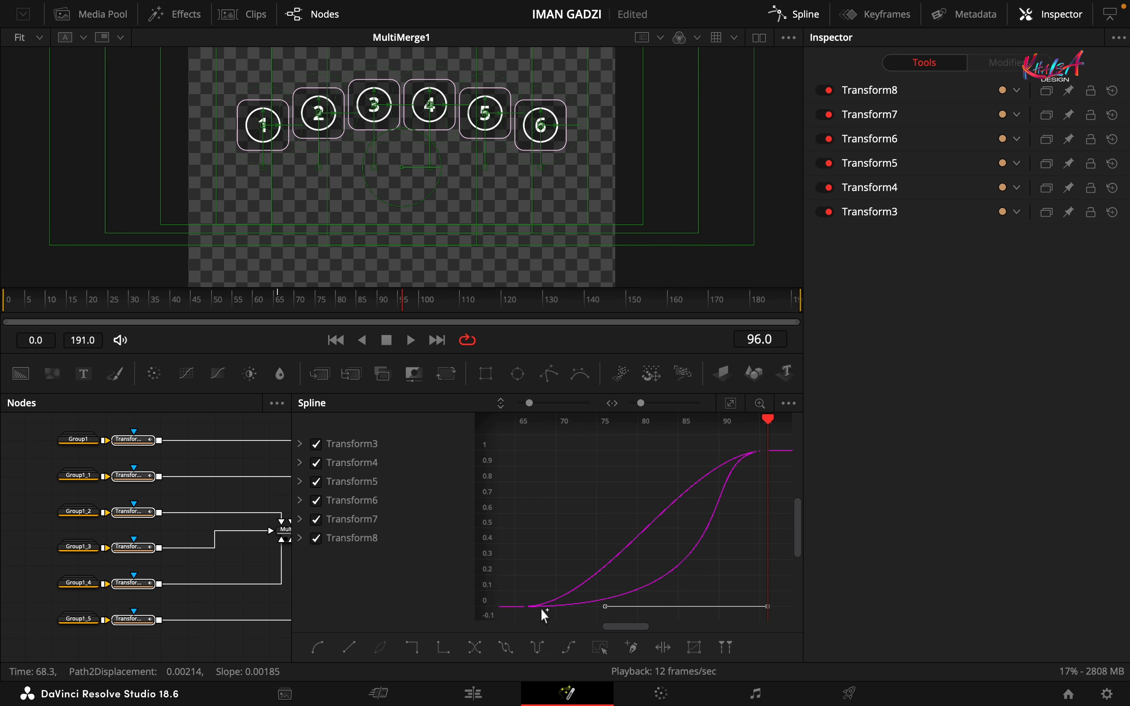
pyautogui.moveTo(603, 608); pyautogui.dragTo(768, 618)
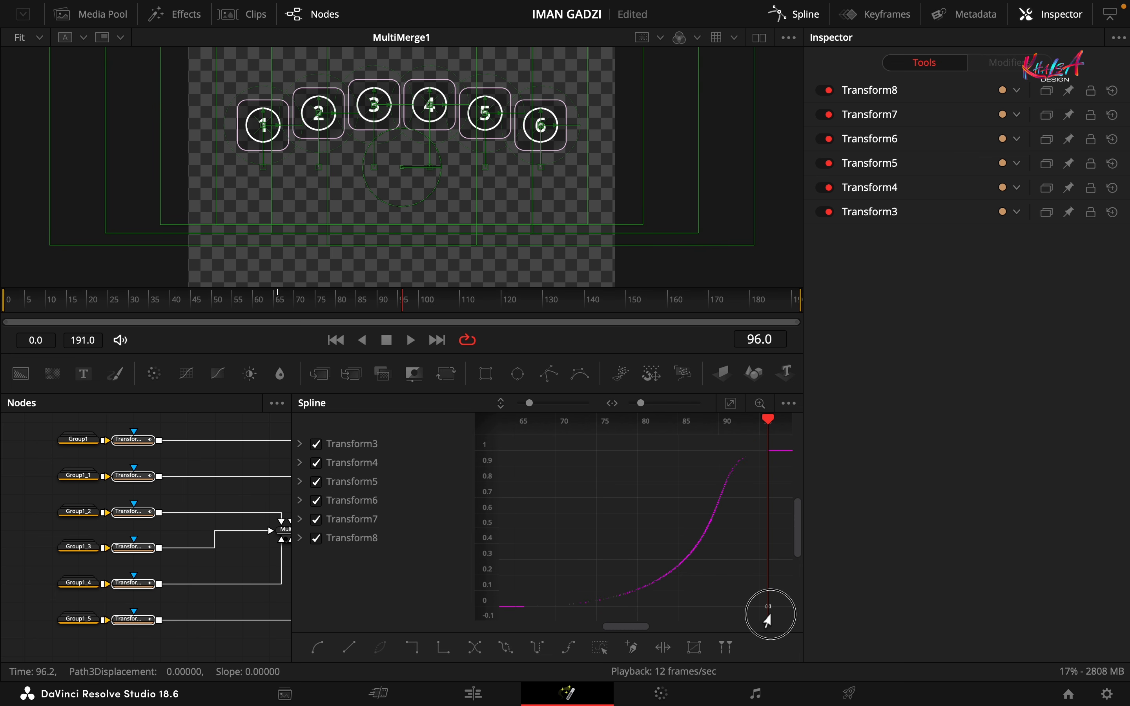
pyautogui.click(807, 20)
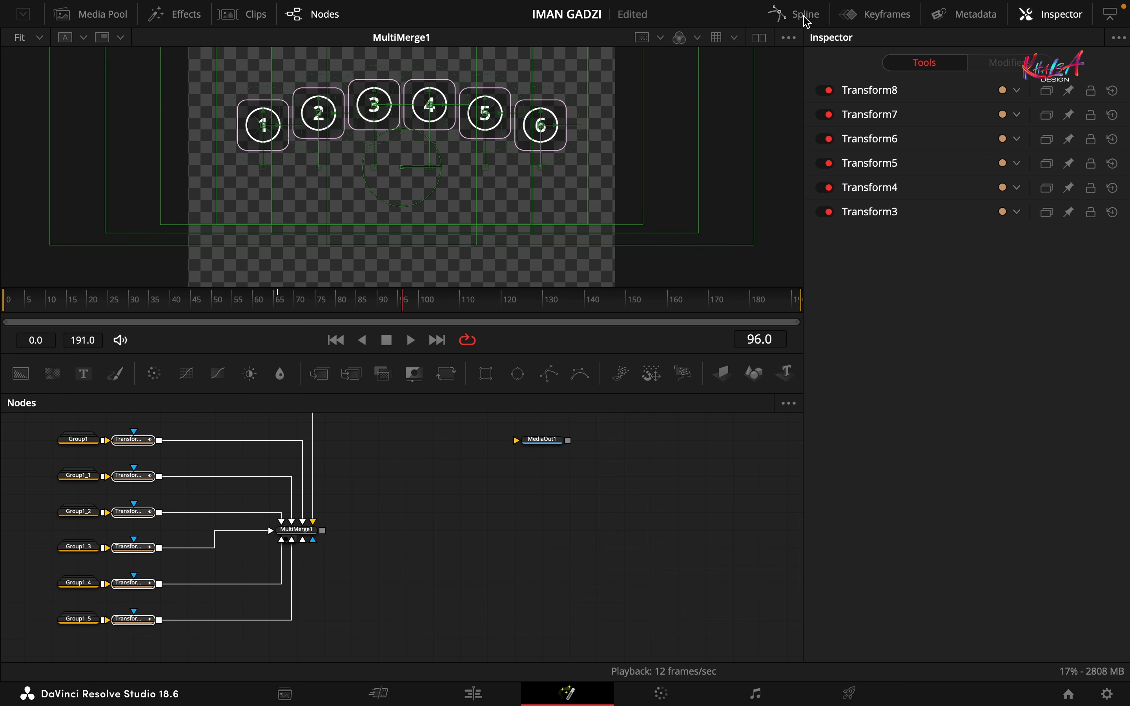
# Select MultiMerge1 and scrub through the eased rise of the tiles, ending at frame 93
pyautogui.click(297, 529)
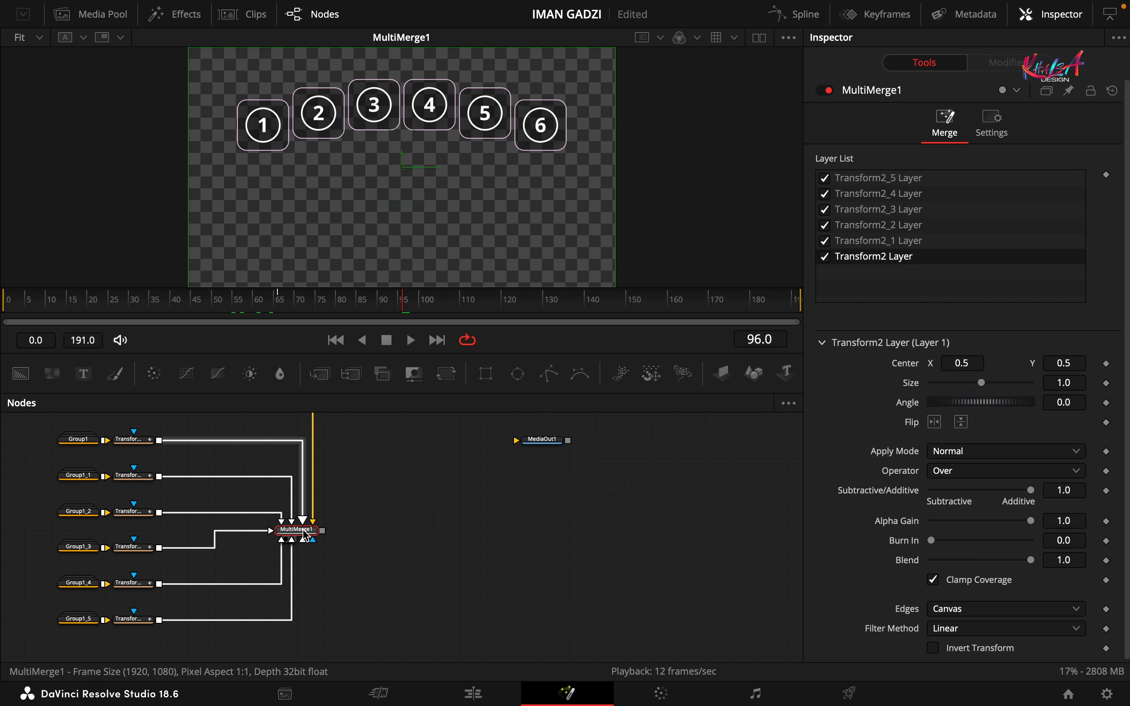
pyautogui.scroll(3, 299, 530)
pyautogui.click(368, 313)
pyautogui.moveTo(369, 316); pyautogui.dragTo(393, 309)
pyautogui.scroll(-3, 435, 543)
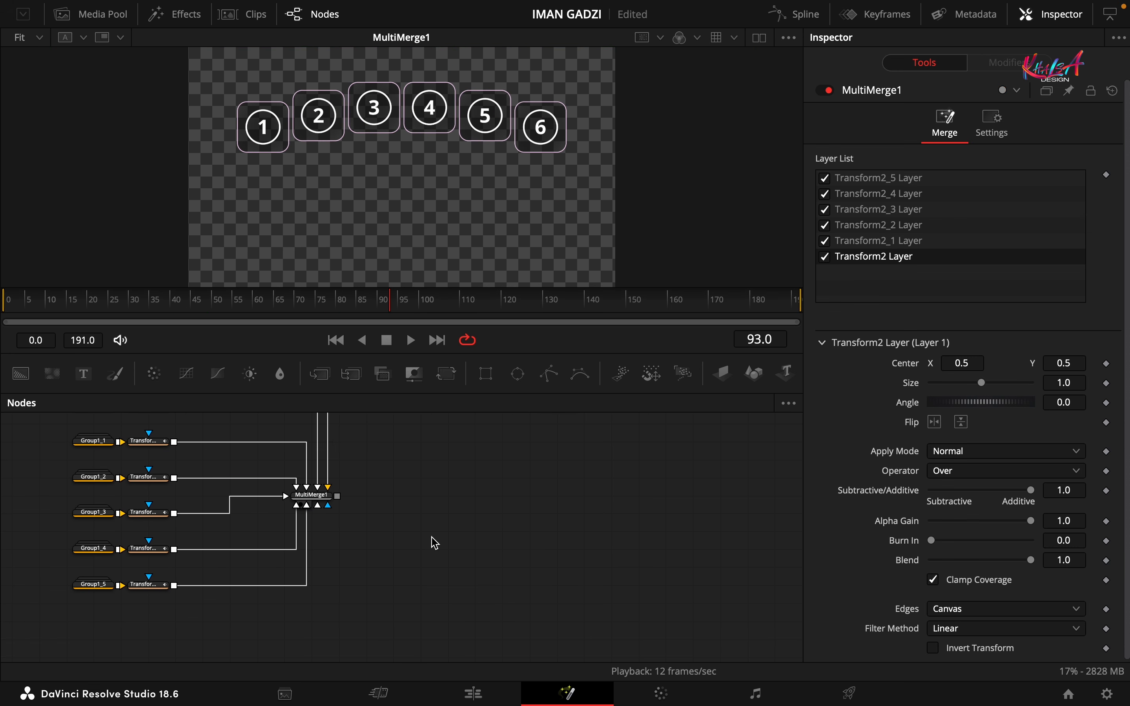
# Add a Loader node with brain.png and connect it to MultiMerge1
pyautogui.hotkey('shift', 'space')
pyautogui.write('loa')
pyautogui.click(395, 449)
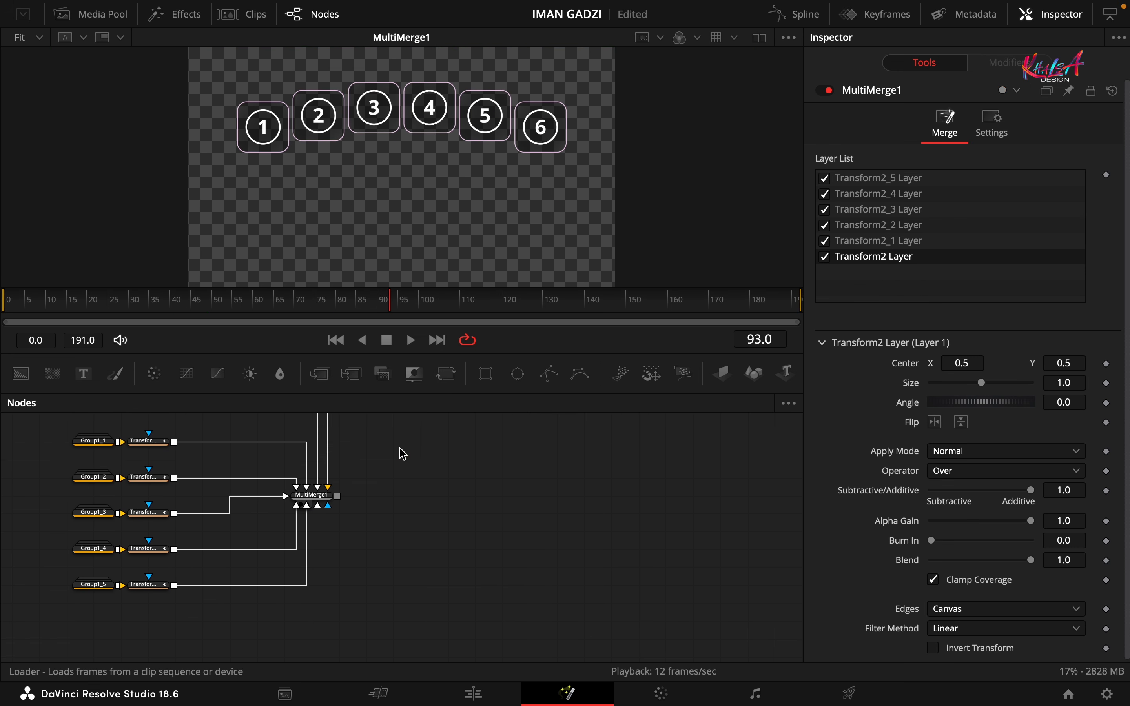
pyautogui.click(411, 169)
pyautogui.click(835, 416)
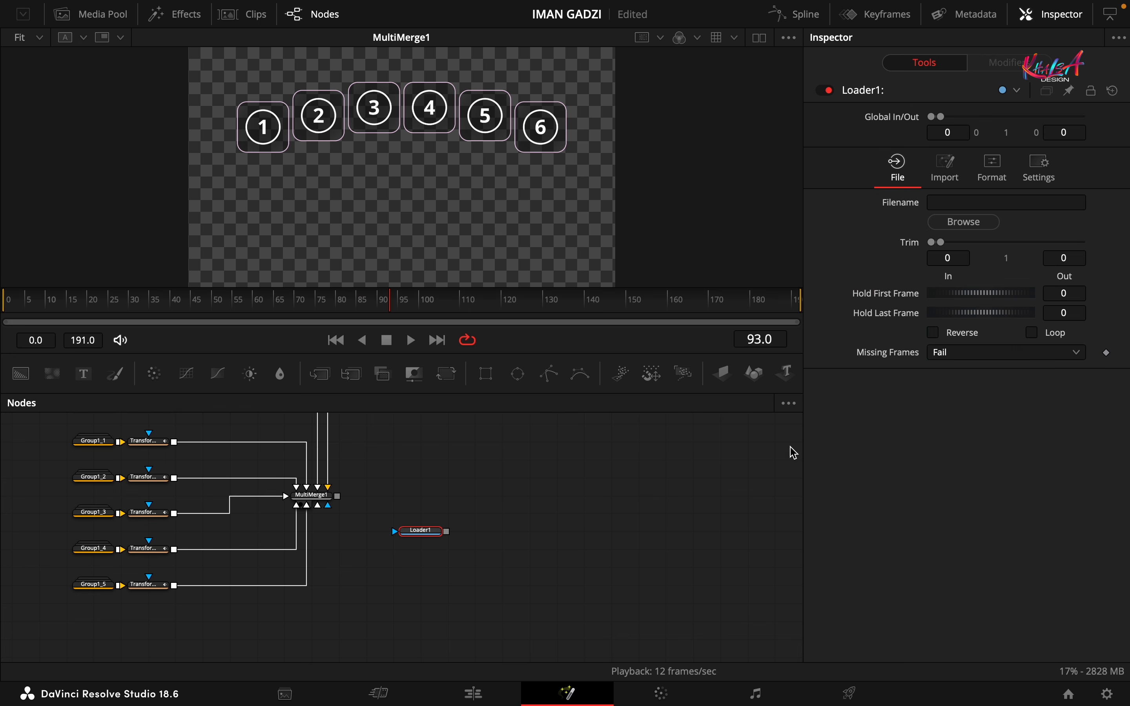
pyautogui.moveTo(422, 531); pyautogui.dragTo(339, 496)
# Insert a Transform node between brain.png and MultiMerge1 and set its Size to 0.7
pyautogui.click(447, 373)
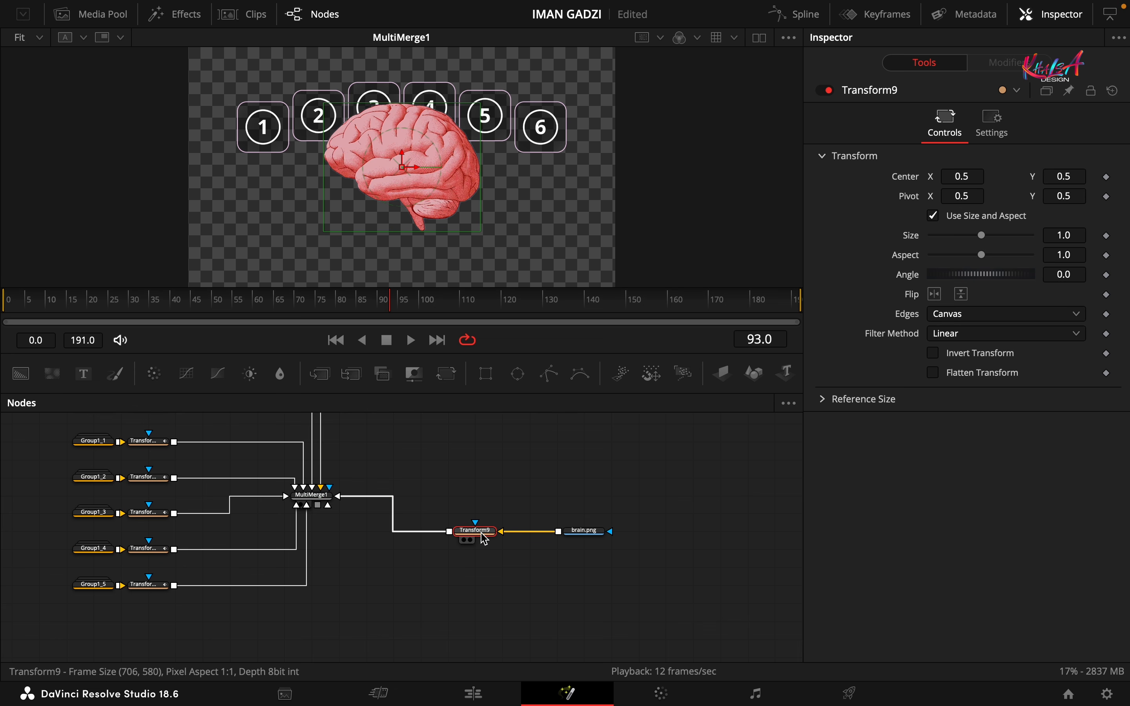
pyautogui.click(1073, 235)
pyautogui.write('0.7')
pyautogui.press('Tab')
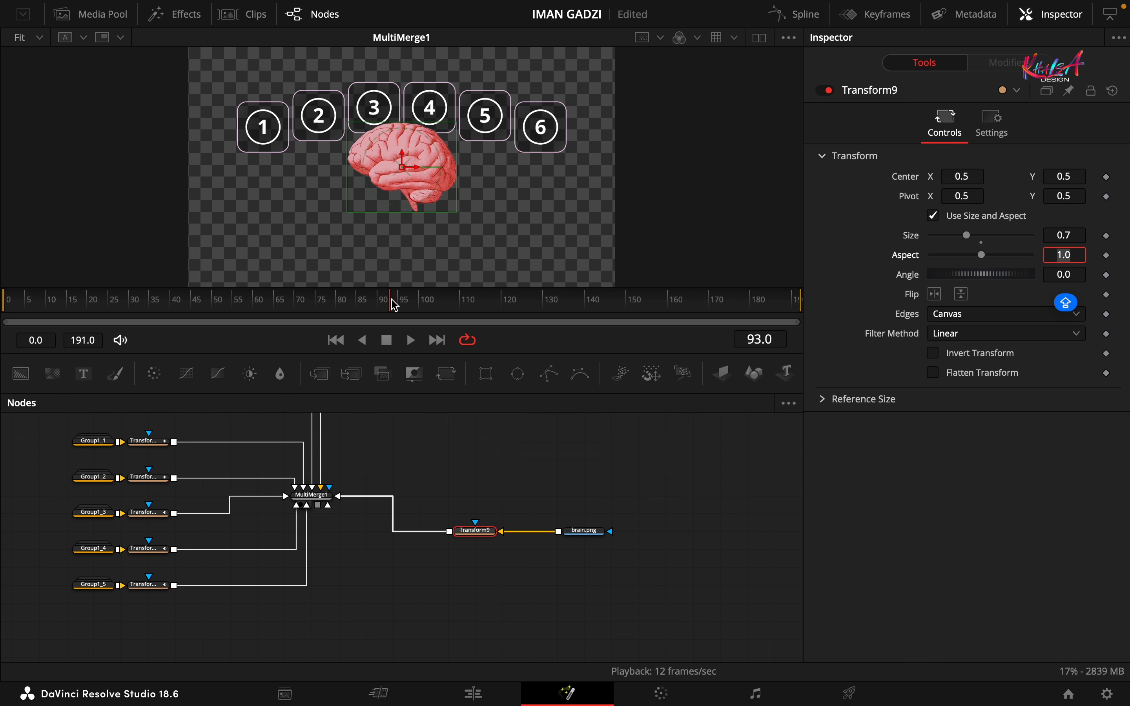
# At frame 74, set Transform9's Center Y to -0.8 and keyframe Center
pyautogui.moveTo(394, 306); pyautogui.dragTo(311, 302)
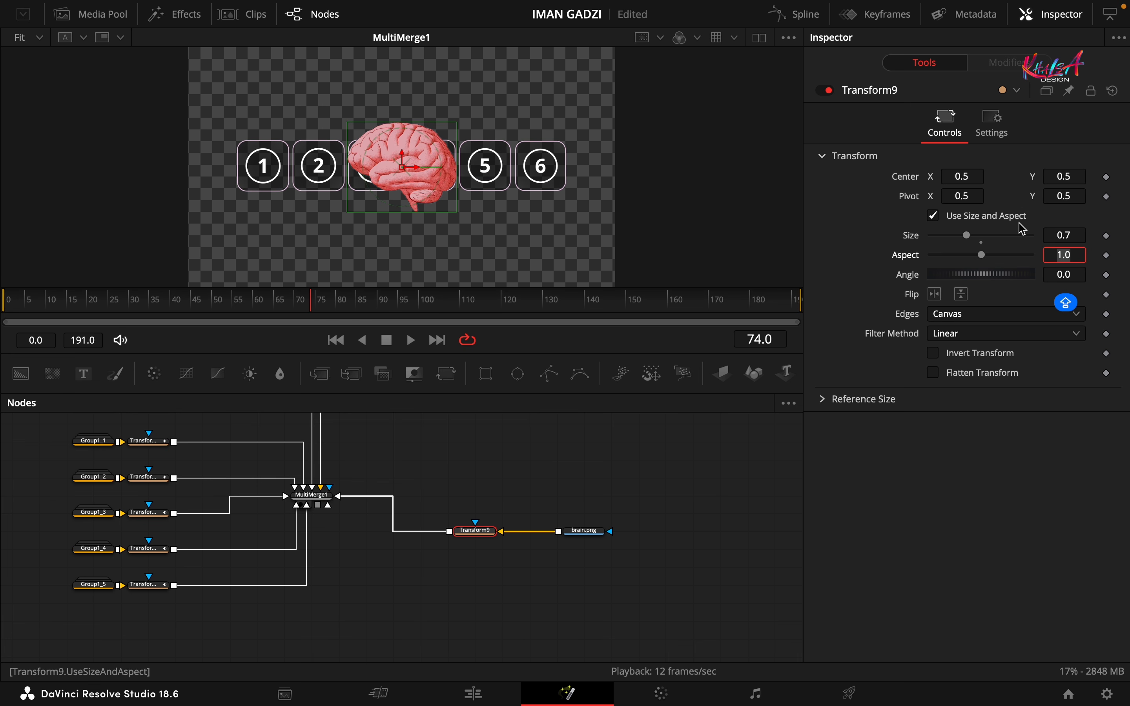
pyautogui.click(1073, 177)
pyautogui.write('-')
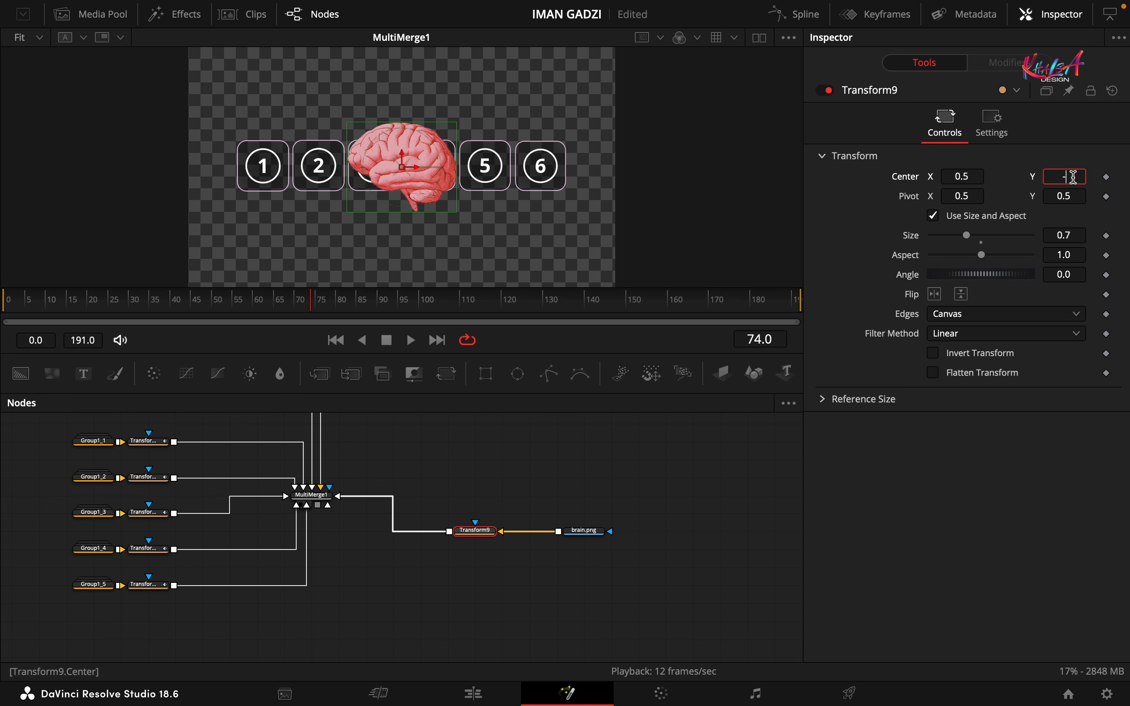
pyautogui.write('0.8')
pyautogui.press('Tab')
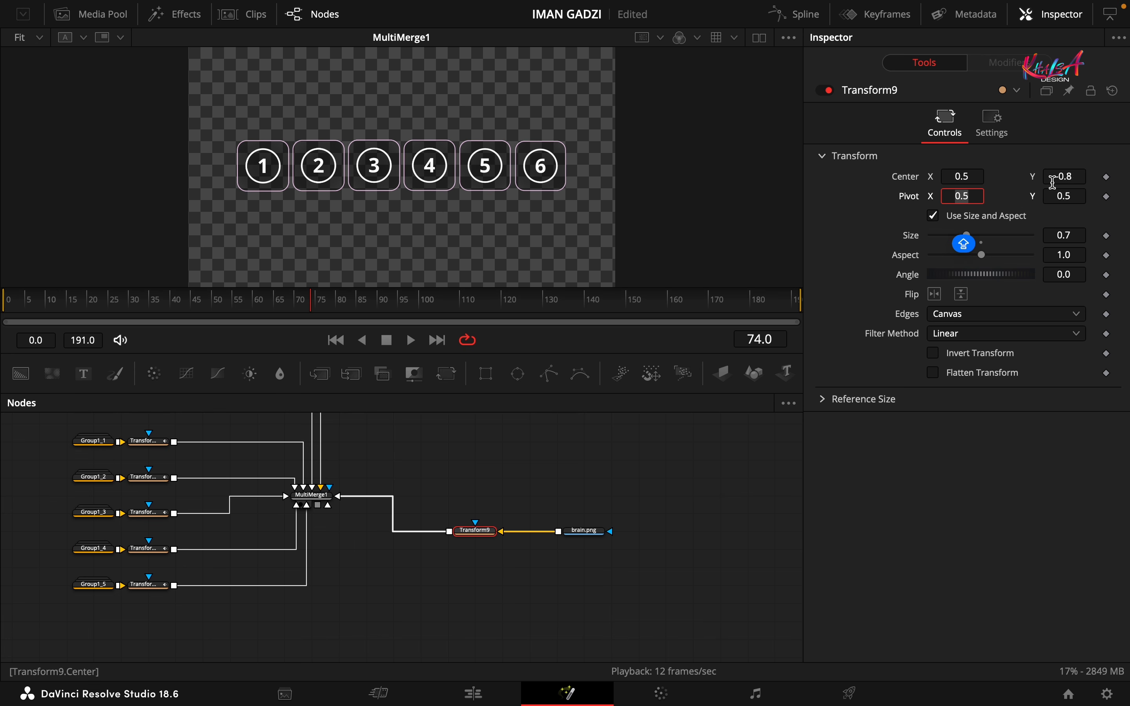
pyautogui.click(1108, 177)
# At frame 104, set Transform9's Center Y to 0.3
pyautogui.moveTo(312, 306); pyautogui.dragTo(435, 302)
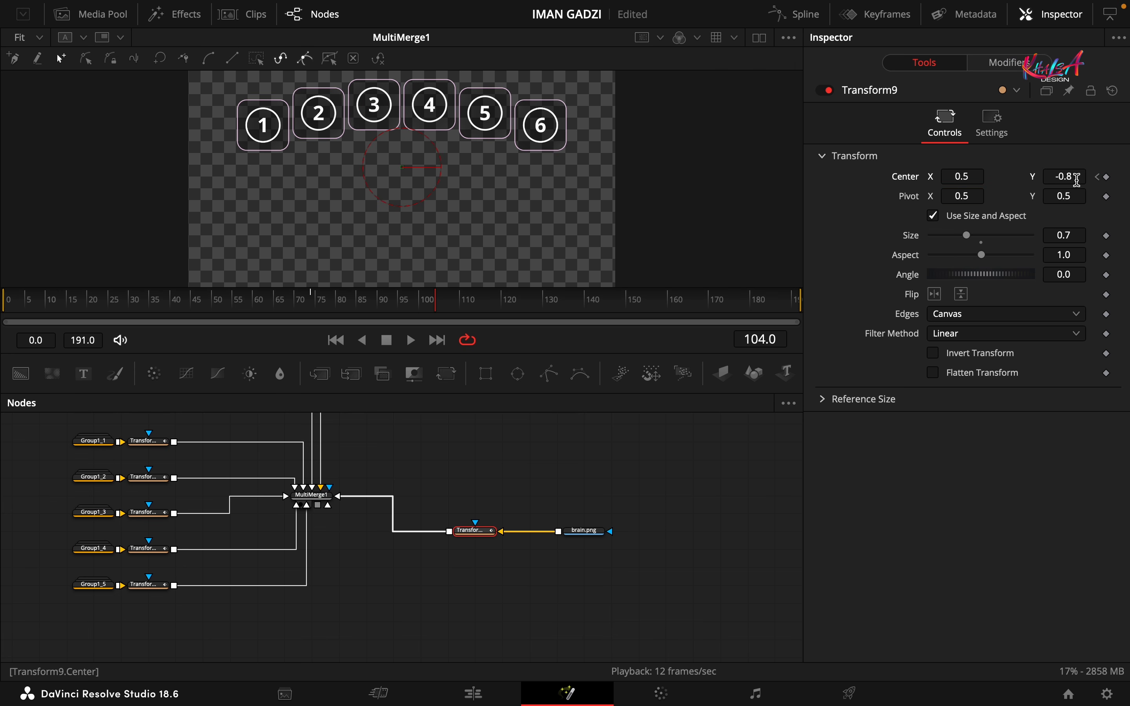
pyautogui.write('0.')
pyautogui.press('Tab')
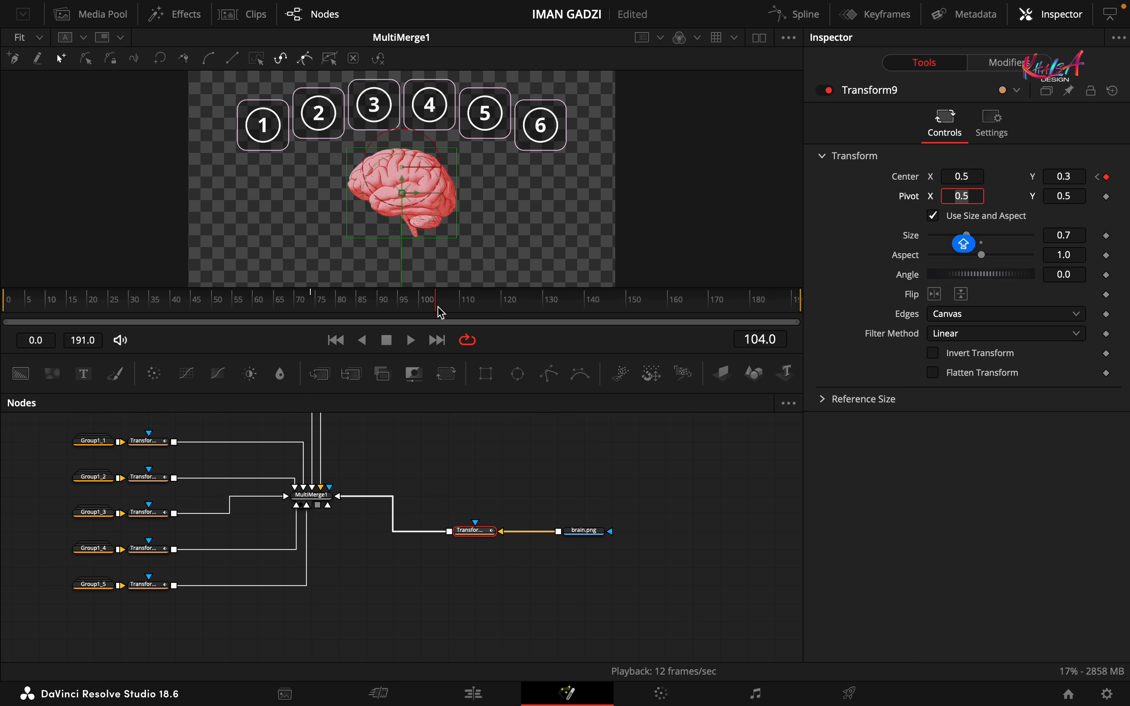
# Add a holding Center keyframe to Transform9 at about frame 116, and set Center Y to 0.05 at frame 132
pyautogui.moveTo(440, 309); pyautogui.dragTo(488, 312)
pyautogui.click(1106, 177)
pyautogui.moveTo(490, 306); pyautogui.dragTo(555, 307)
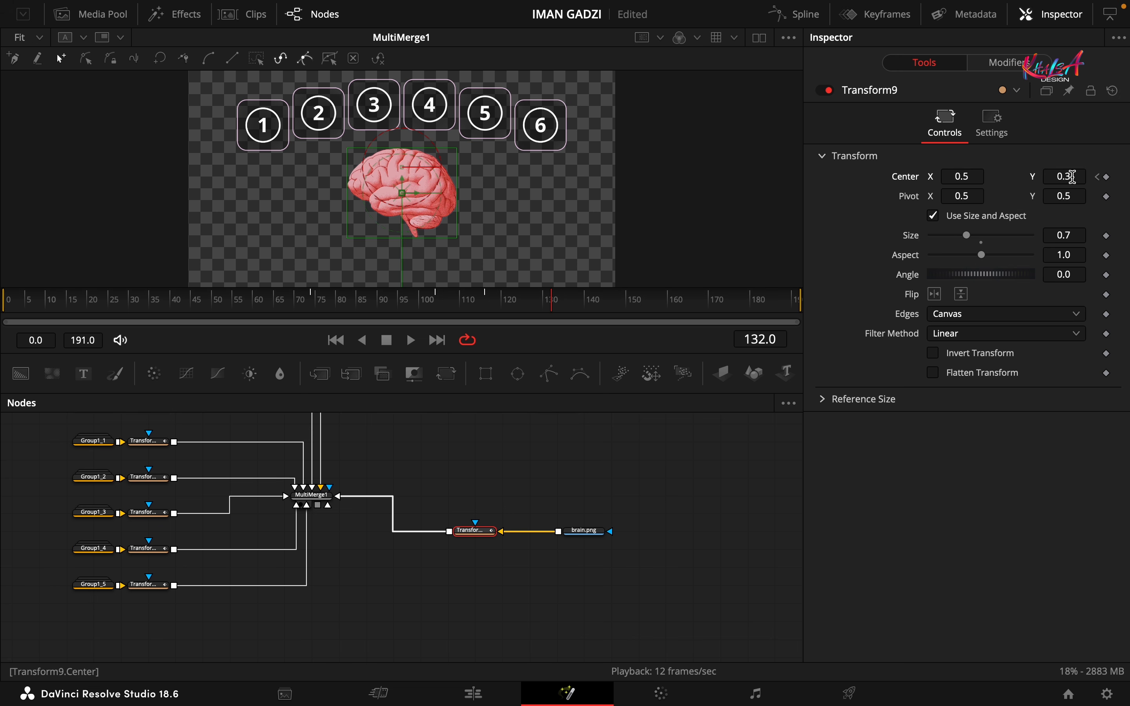
pyautogui.press('BackSpace')
pyautogui.write('05')
pyautogui.press('Tab')
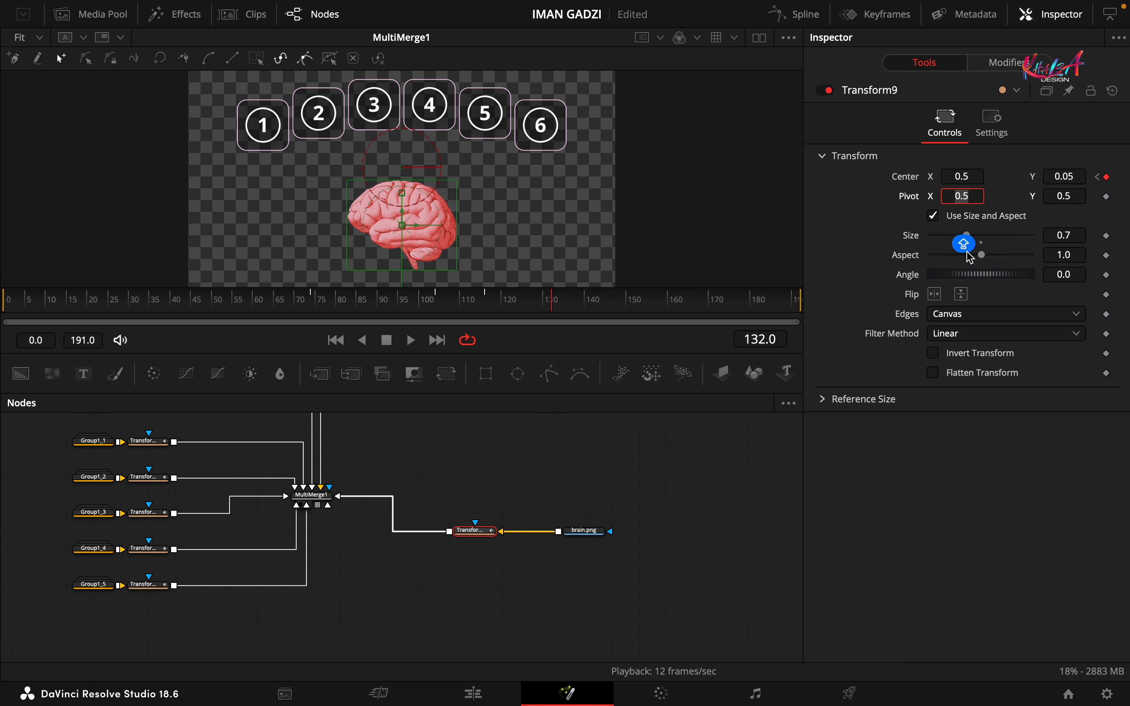
# Show Transform9's Center displacement curve fitted to view and smooth its first two keyframes, at frames 74 and 104
pyautogui.click(813, 13)
pyautogui.click(731, 402)
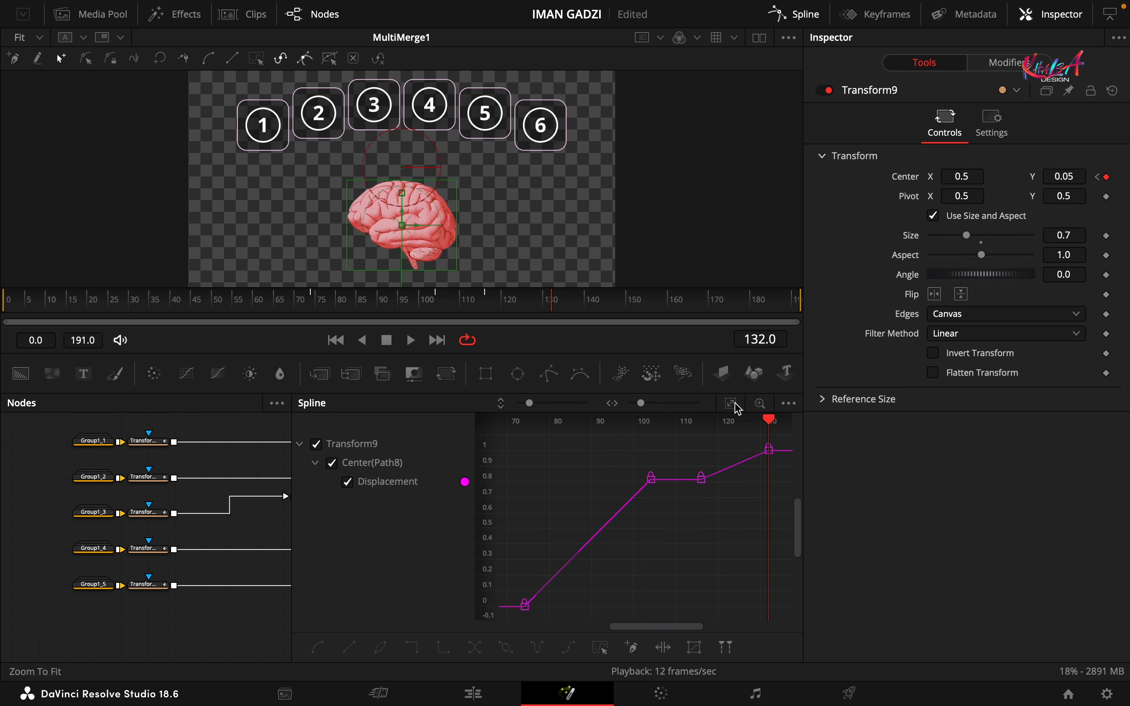
pyautogui.moveTo(667, 469); pyautogui.dragTo(495, 626)
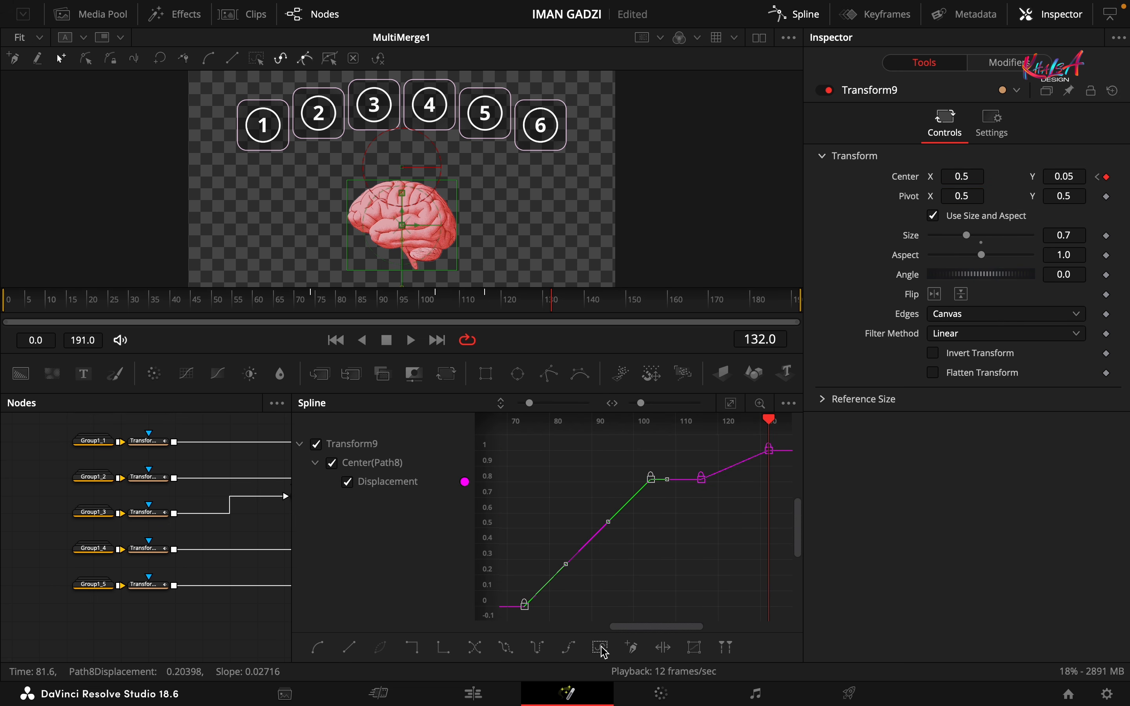
pyautogui.click(321, 650)
# Extend the frame 104 keyframe's incoming handle to frame 85 and the frame 74 keyframe's outgoing handle to frame 95, then close the Spline editor
pyautogui.moveTo(769, 419); pyautogui.dragTo(572, 420)
pyautogui.moveTo(607, 479); pyautogui.dragTo(572, 479)
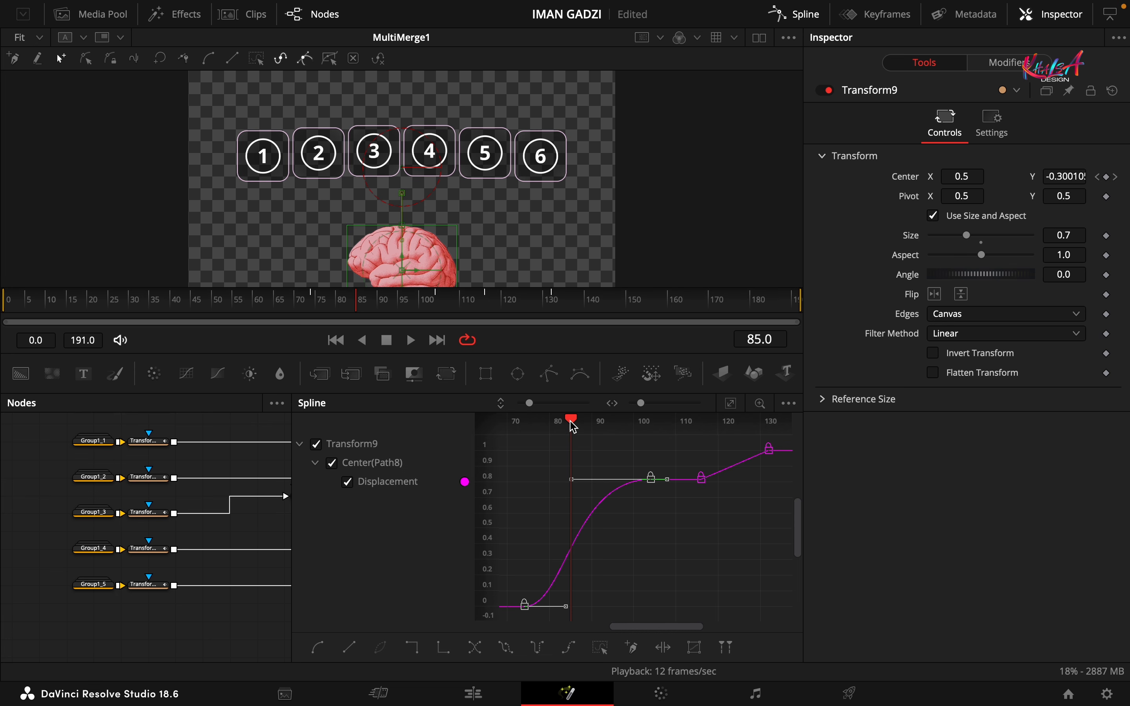
pyautogui.moveTo(571, 419); pyautogui.dragTo(613, 420)
pyautogui.moveTo(562, 607); pyautogui.dragTo(612, 607)
pyautogui.moveTo(783, 443); pyautogui.dragTo(663, 522)
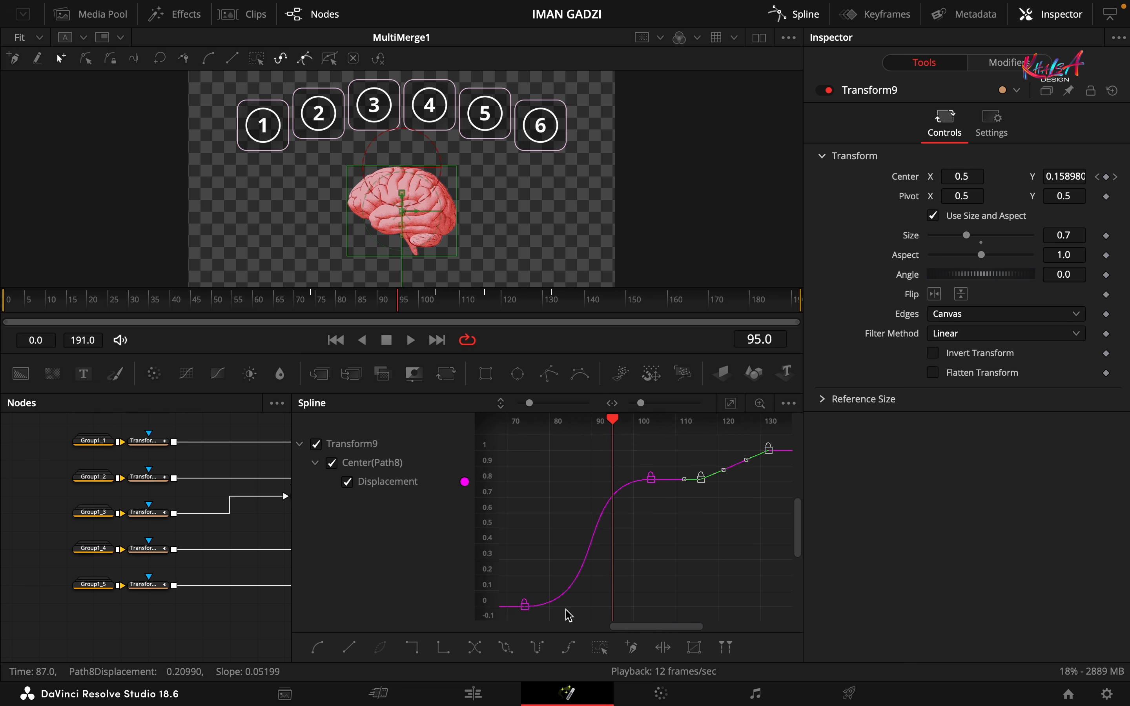
pyautogui.click(802, 14)
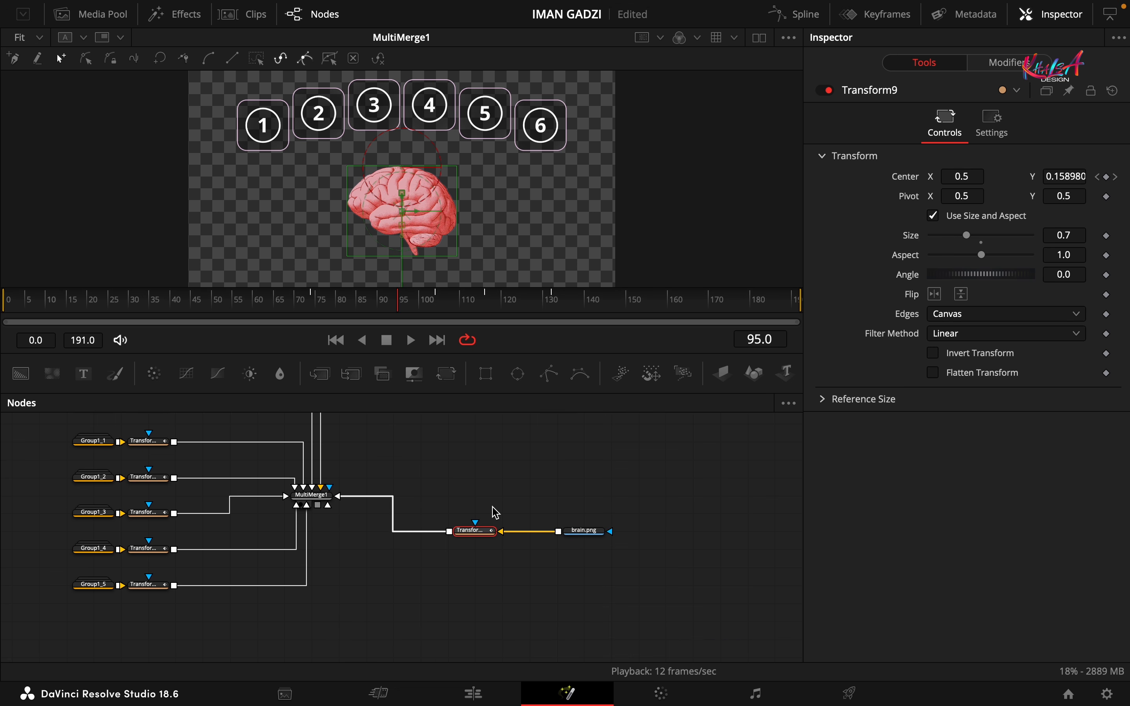
# Insert a Color Corrector between brain.png and Transform9 and lower its Saturation to 0.2
pyautogui.moveTo(584, 530); pyautogui.dragTo(666, 531)
pyautogui.moveTo(154, 374); pyautogui.dragTo(550, 535)
pyautogui.moveTo(982, 427); pyautogui.dragTo(941, 431)
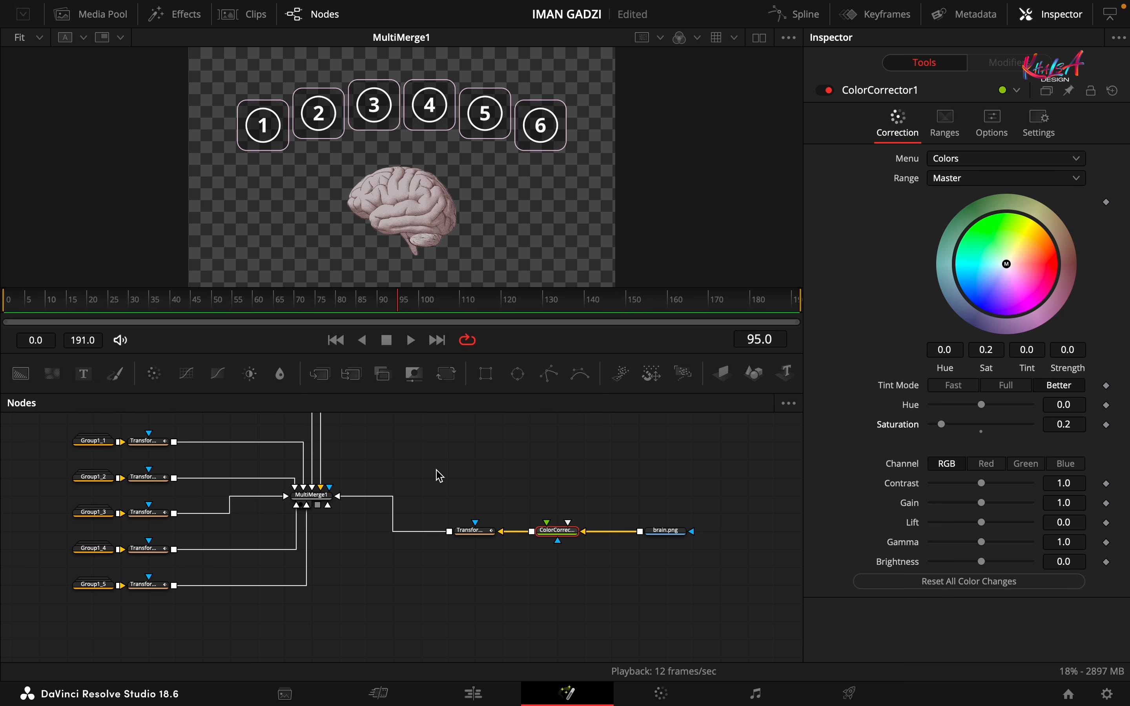
# Add a Background node below the brain branch, mask it with a Rectangle, and connect it to MultiMerge1
pyautogui.scroll(3, 439, 547)
pyautogui.hscroll(3, 439, 547)
pyautogui.moveTo(435, 517); pyautogui.dragTo(762, 481)
pyautogui.moveTo(20, 374); pyautogui.dragTo(626, 597)
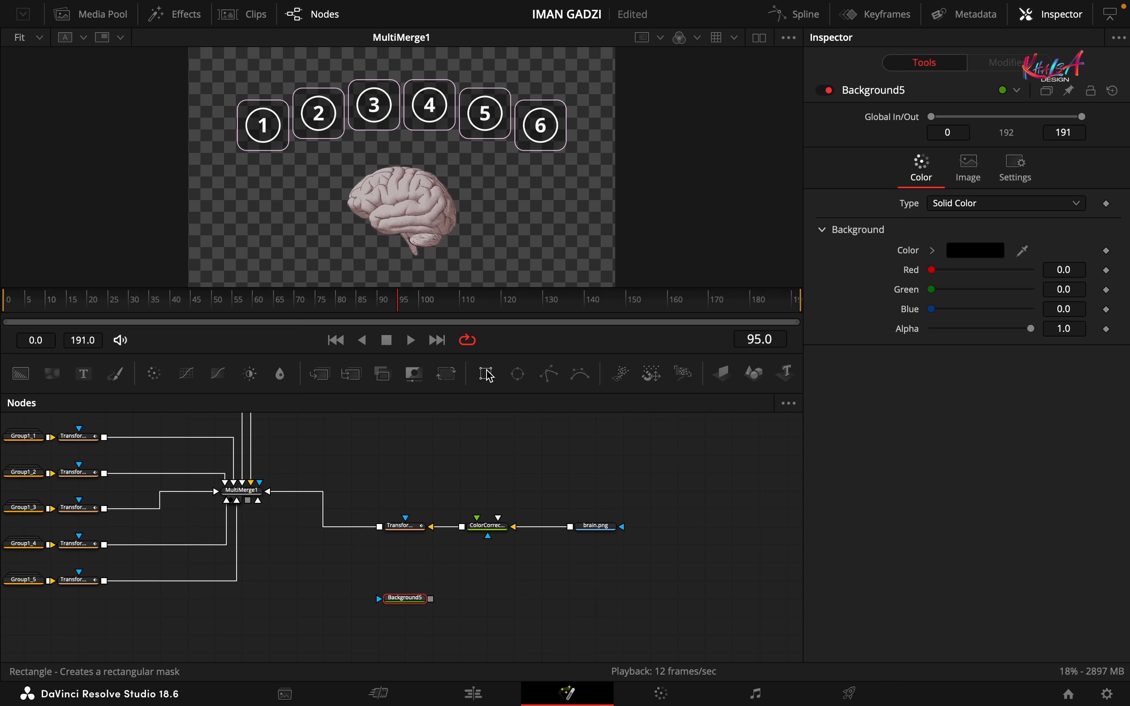
pyautogui.click(486, 374)
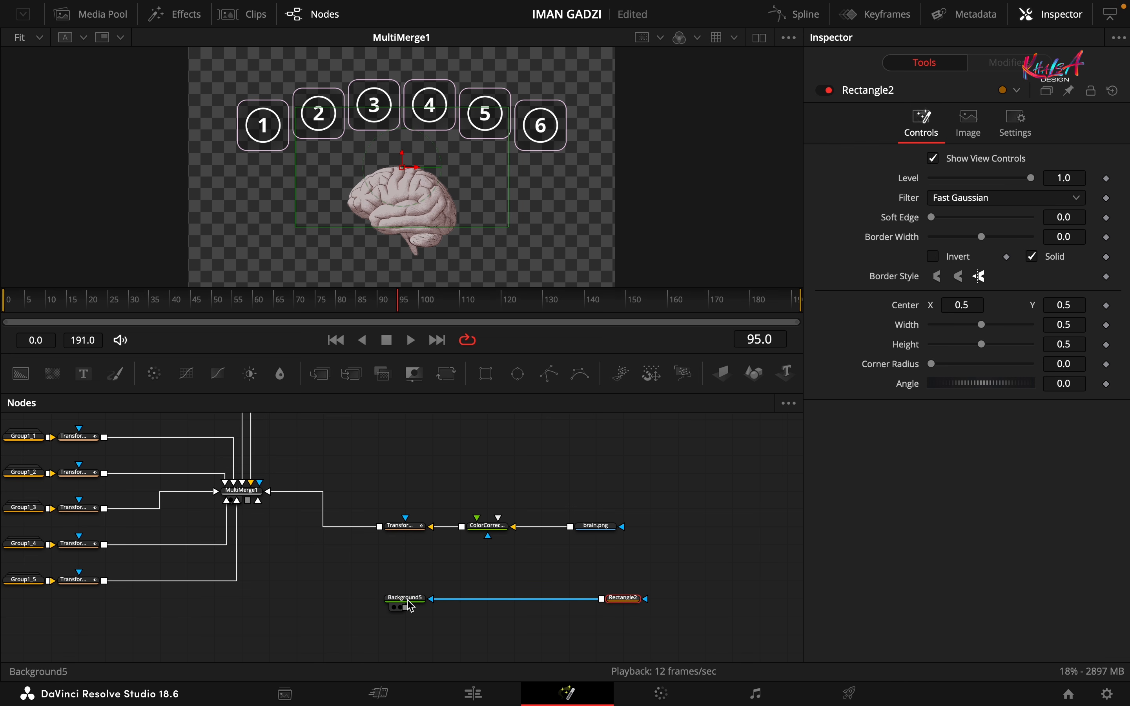
pyautogui.click(405, 601)
pyautogui.moveTo(407, 613); pyautogui.dragTo(247, 498)
# Set Rectangle2's Width to 0.4225, Height to 0.0847 and Corner Radius to 1.0 to form a pill shape
pyautogui.click(623, 600)
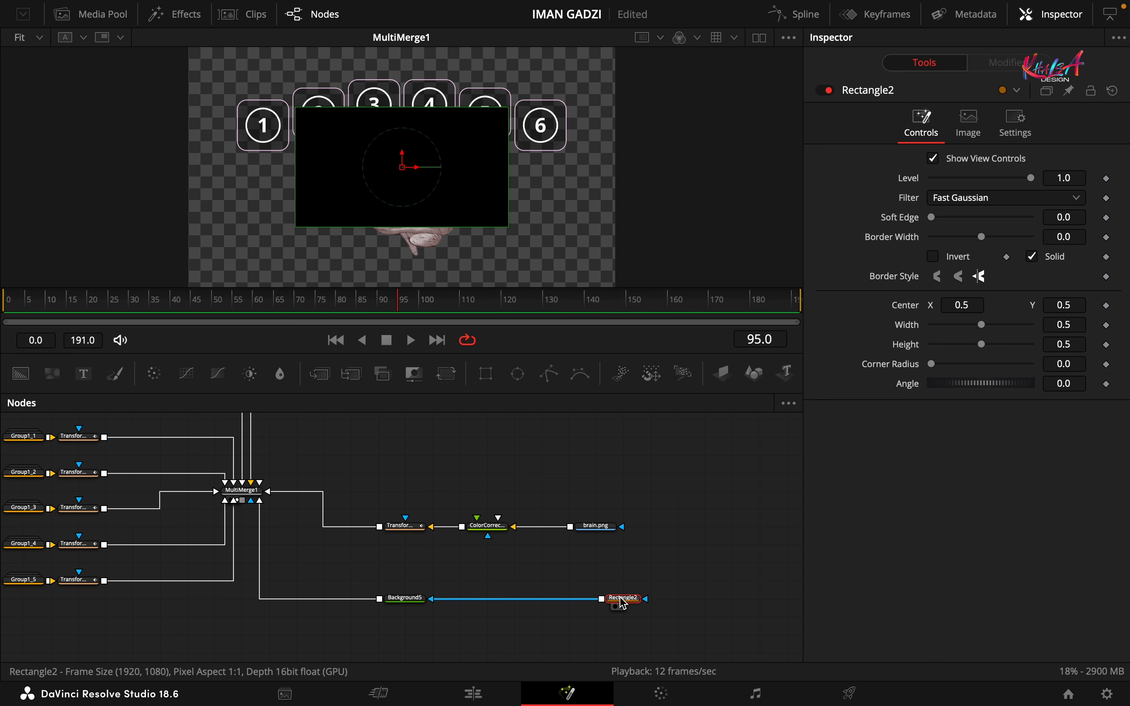
pyautogui.click(1074, 325)
pyautogui.write('0.4225')
pyautogui.press('Tab')
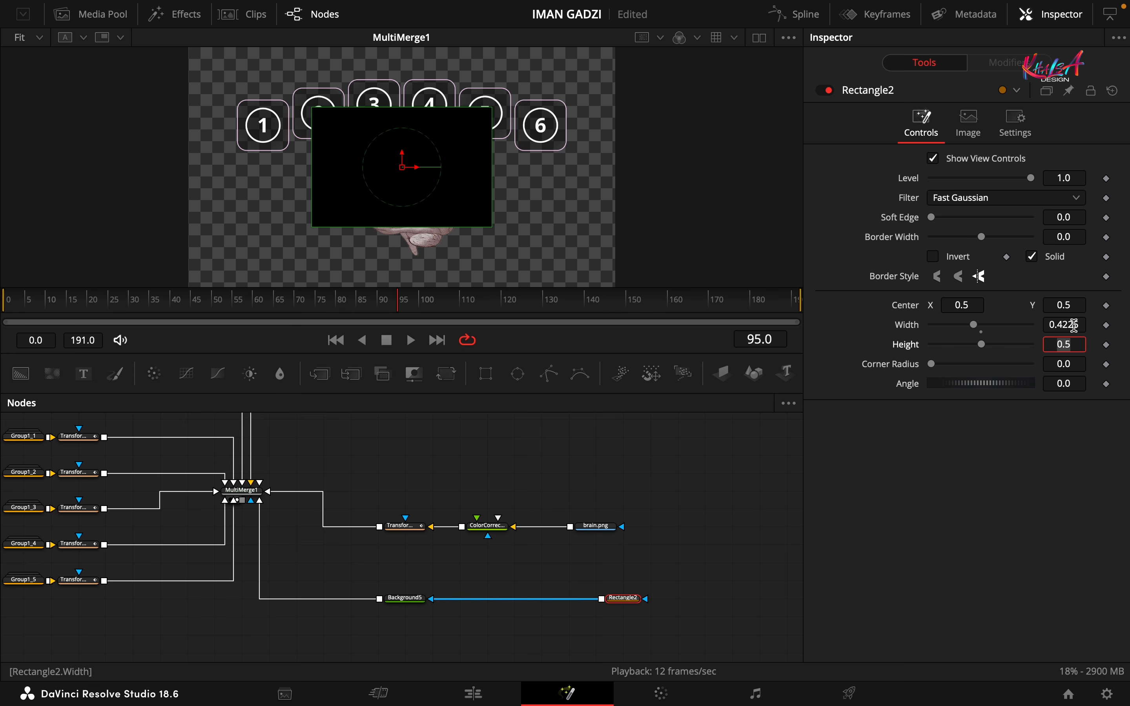
pyautogui.click(1075, 344)
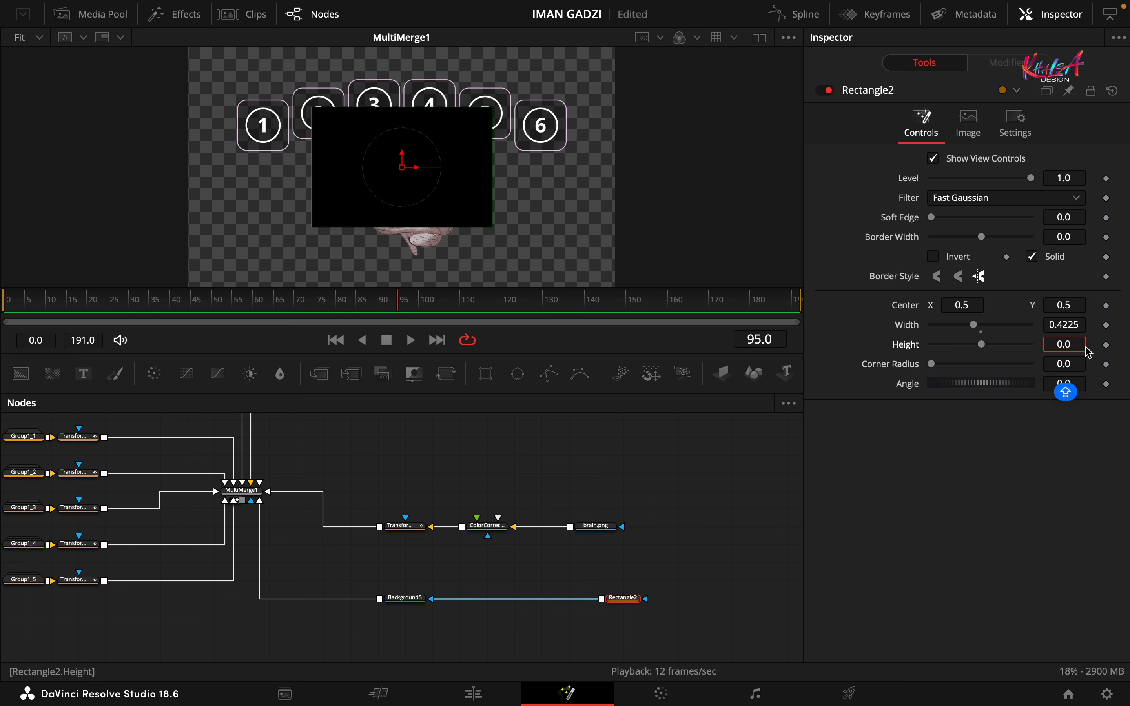
pyautogui.write('0.0847')
pyautogui.press('Tab')
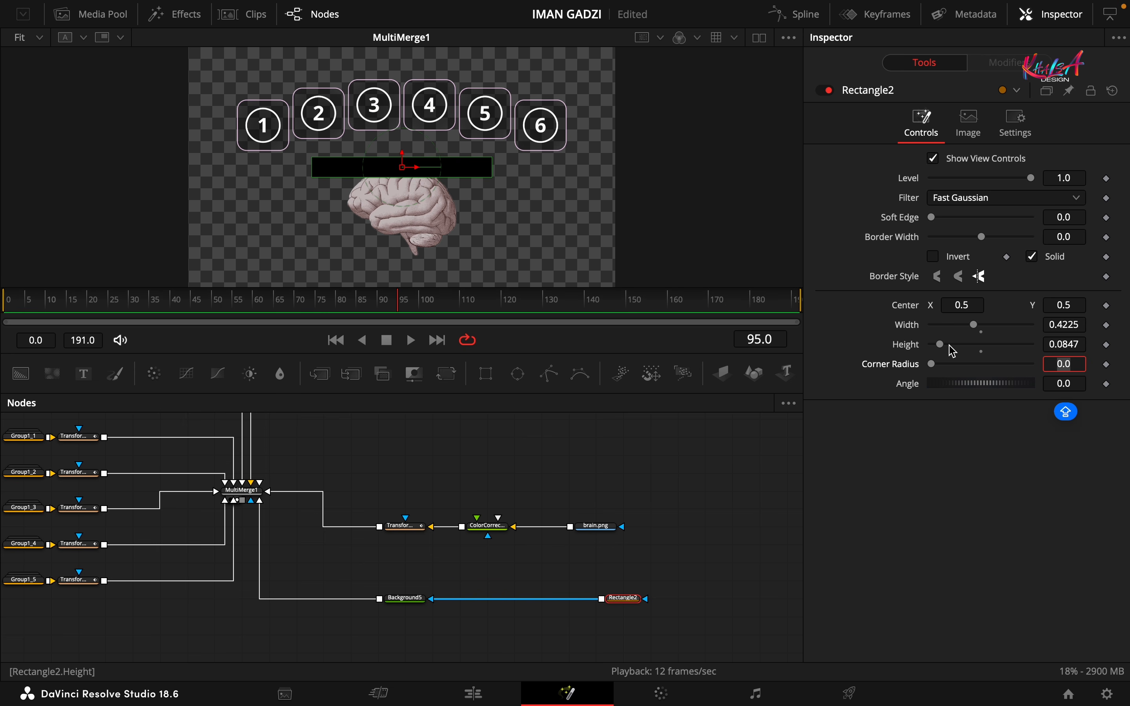
pyautogui.moveTo(931, 364); pyautogui.dragTo(1122, 382)
# Disconnect Background5 from MultiMerge1 and add a Merge node below it
pyautogui.moveTo(260, 505); pyautogui.dragTo(280, 542)
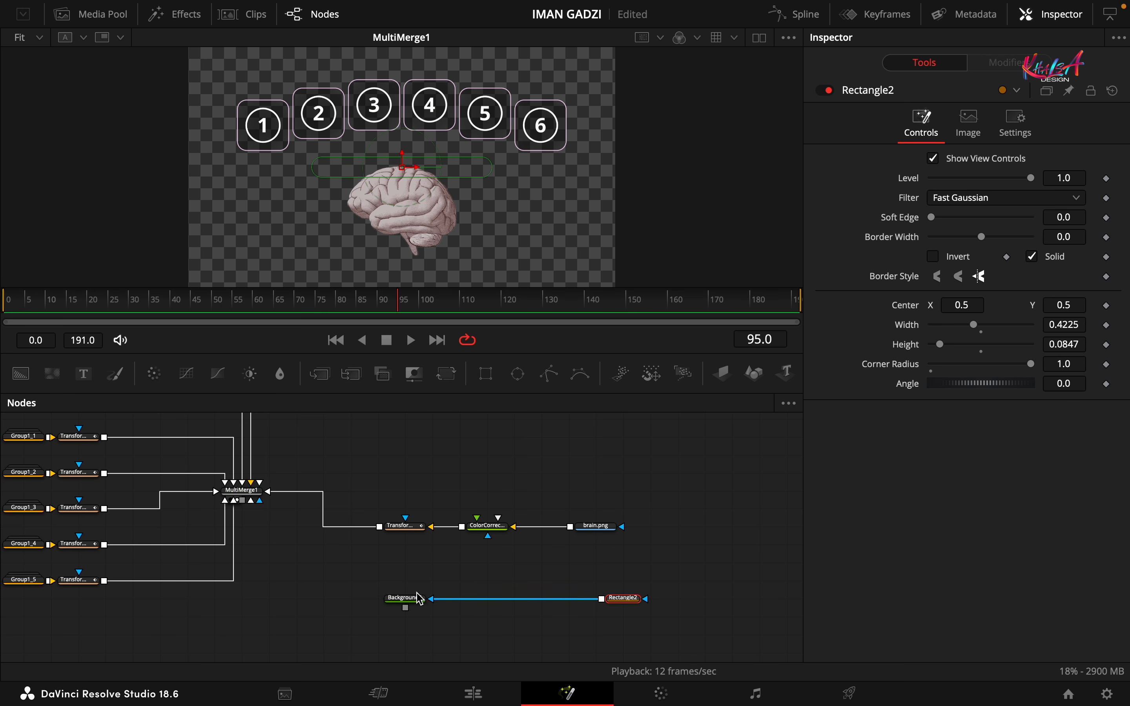
pyautogui.click(415, 594)
pyautogui.moveTo(319, 373); pyautogui.dragTo(404, 638)
pyautogui.scroll(-2, 457, 624)
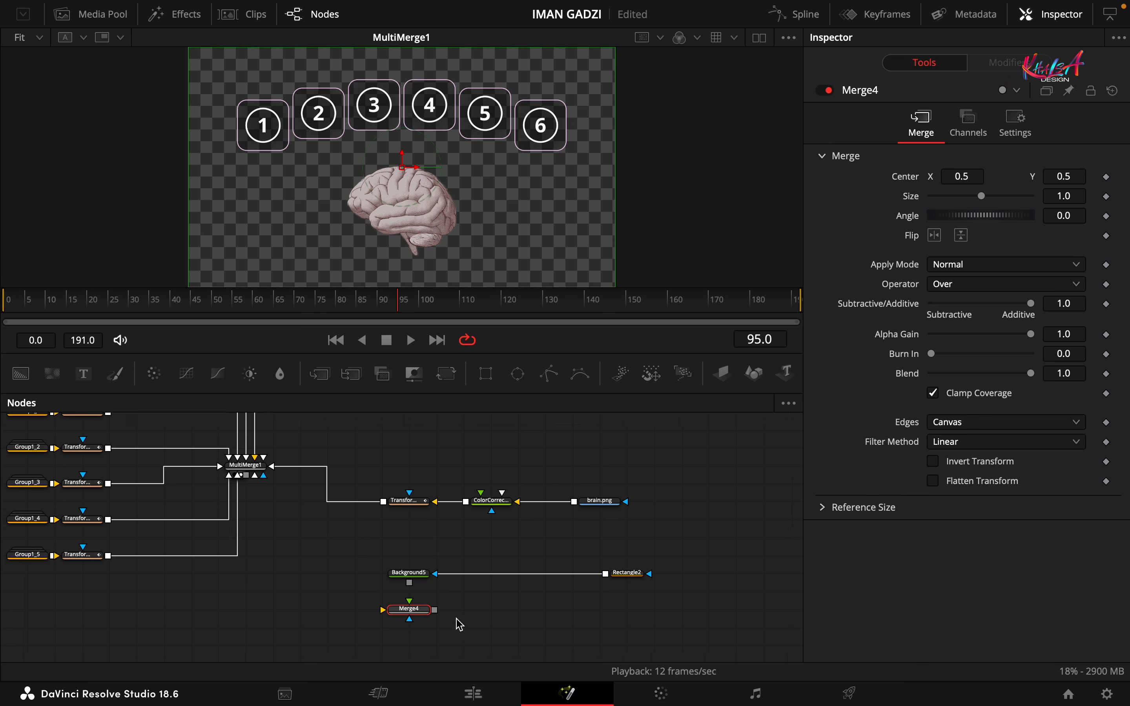
# Merge Background5 with a new Background node in the foreground, masked by a pasted instance of Rectangle2
pyautogui.moveTo(415, 579); pyautogui.dragTo(405, 604)
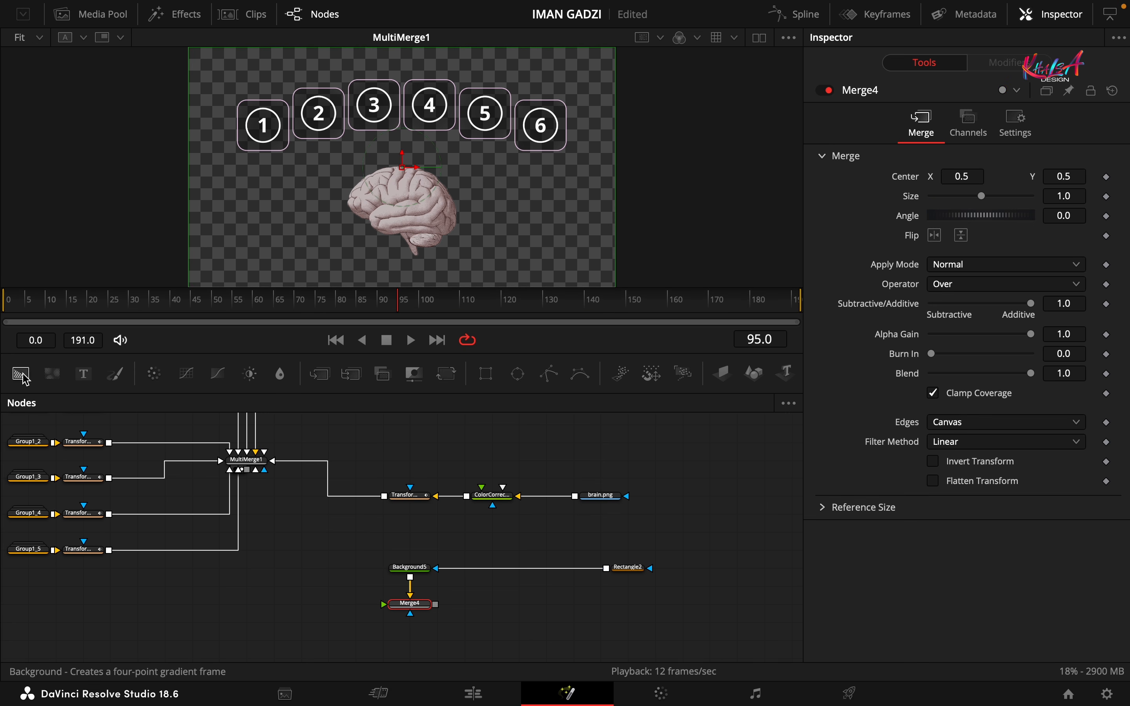
pyautogui.moveTo(21, 373); pyautogui.dragTo(417, 604)
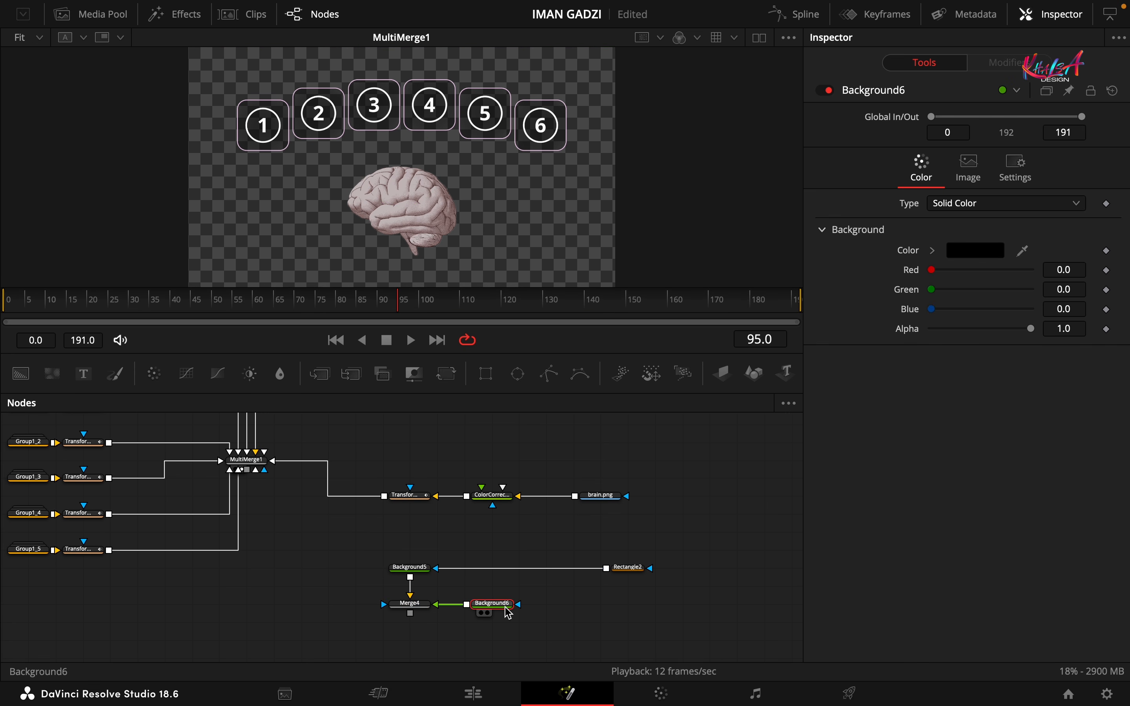
pyautogui.click(628, 568)
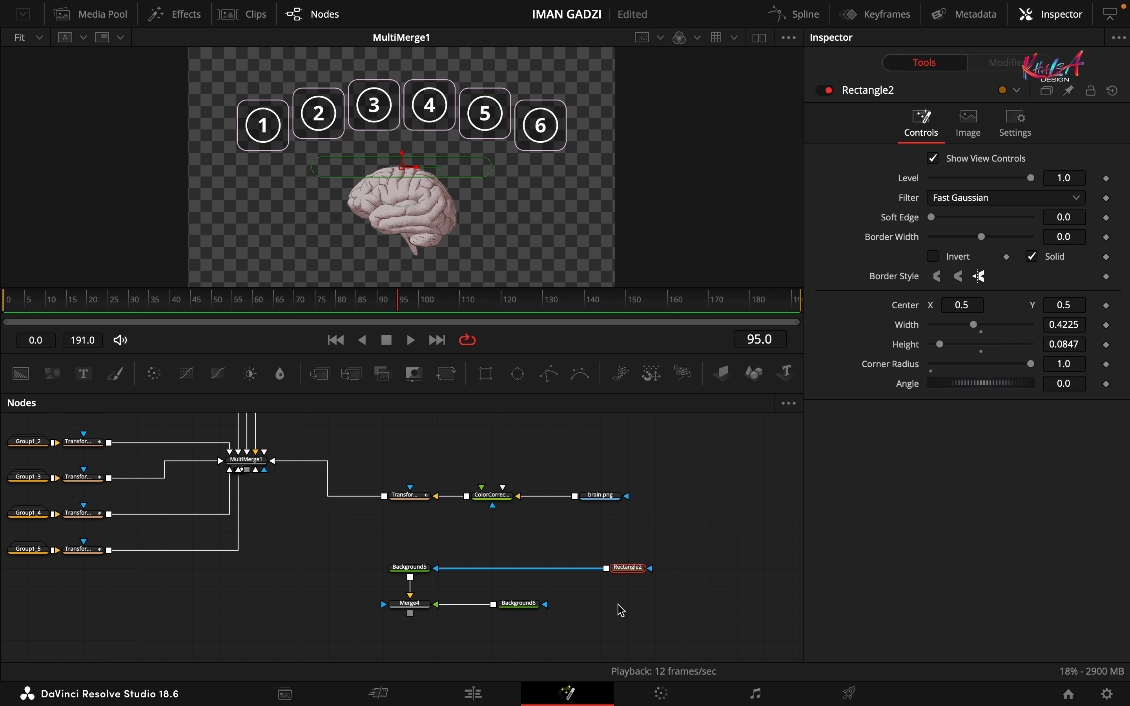
pyautogui.press('super+shift+v')
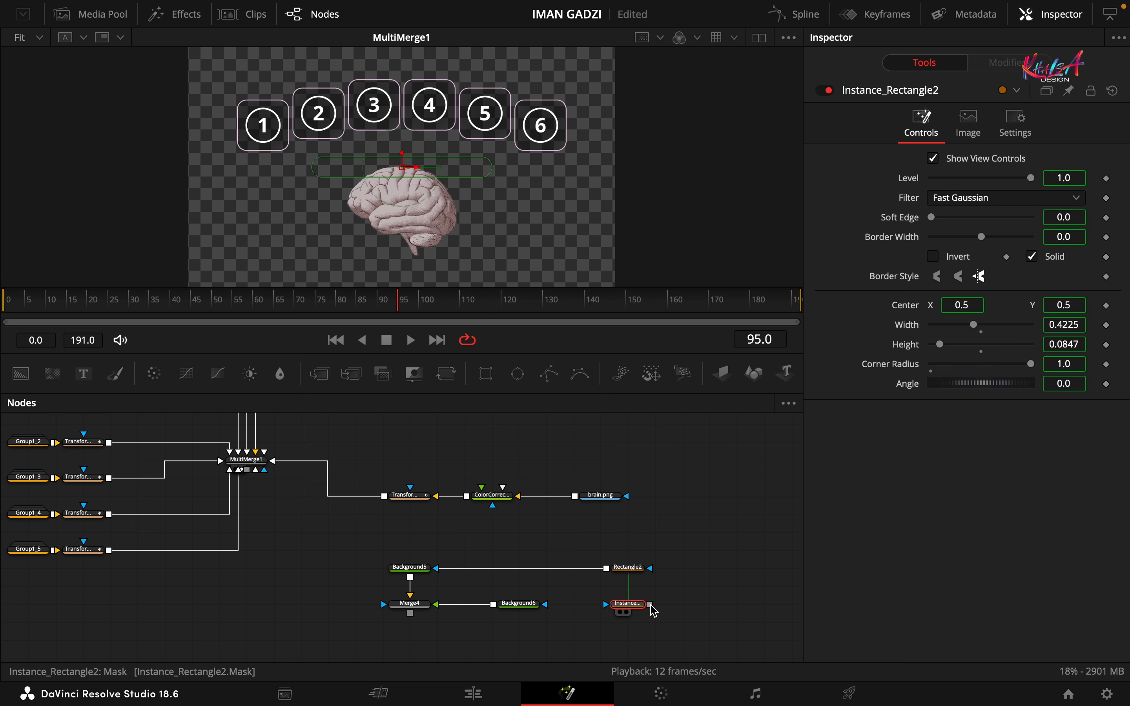
pyautogui.moveTo(651, 605); pyautogui.dragTo(521, 606)
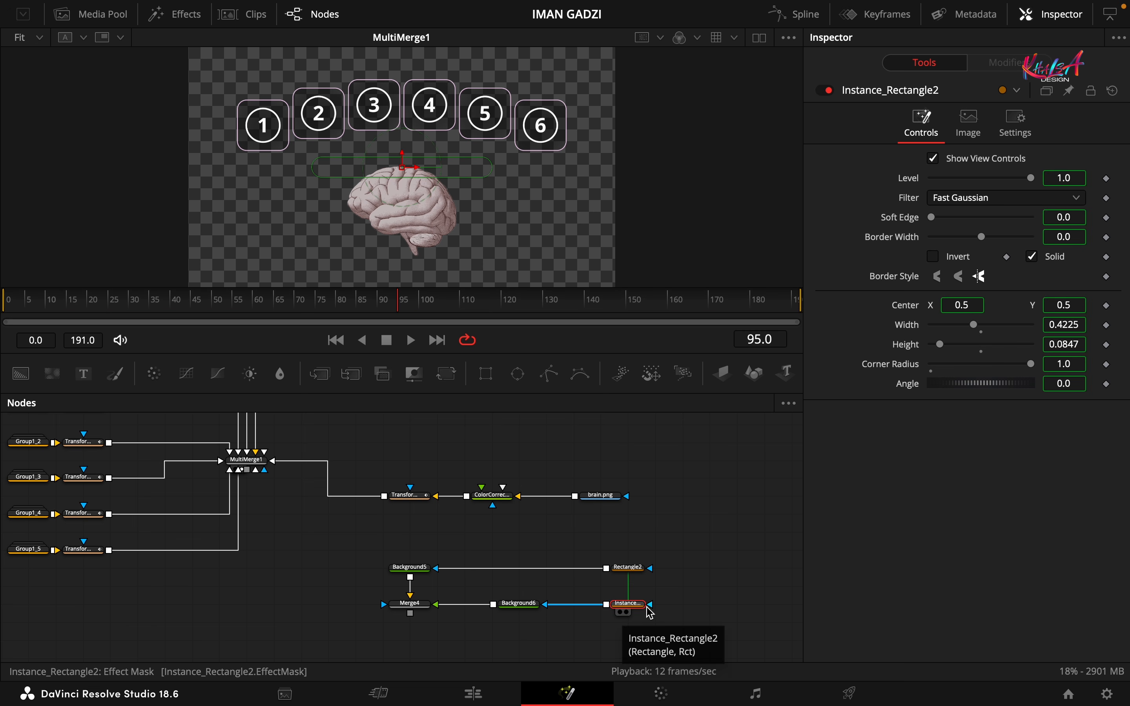
# Deinstance Solid and Border Width on Instance_Rectangle2, turn Solid off and set Border Width to 0.003
pyautogui.rightClick(1056, 262)
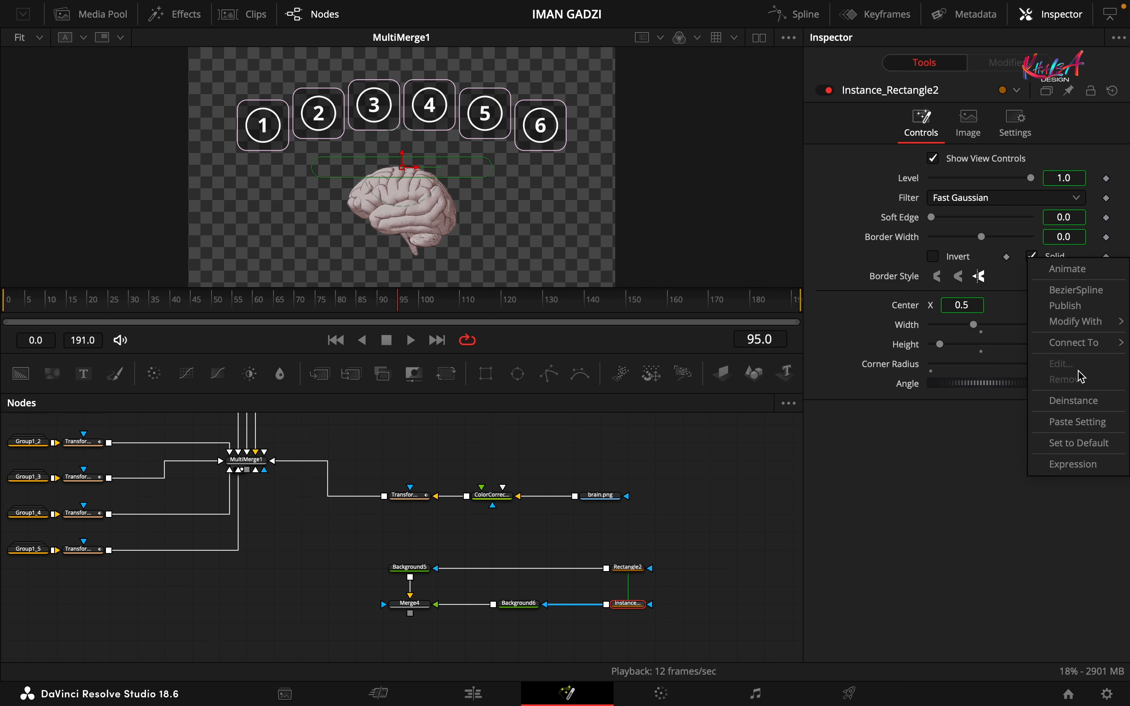
pyautogui.click(1072, 405)
pyautogui.rightClick(903, 220)
pyautogui.click(899, 237)
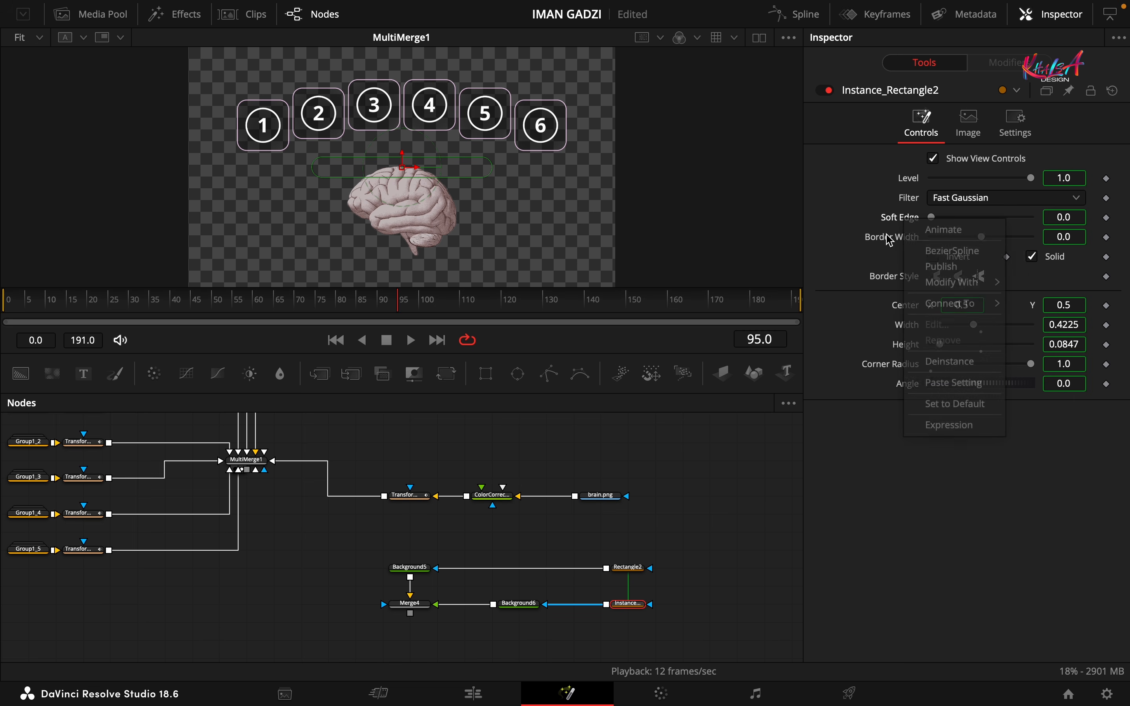
pyautogui.rightClick(899, 238)
pyautogui.click(946, 382)
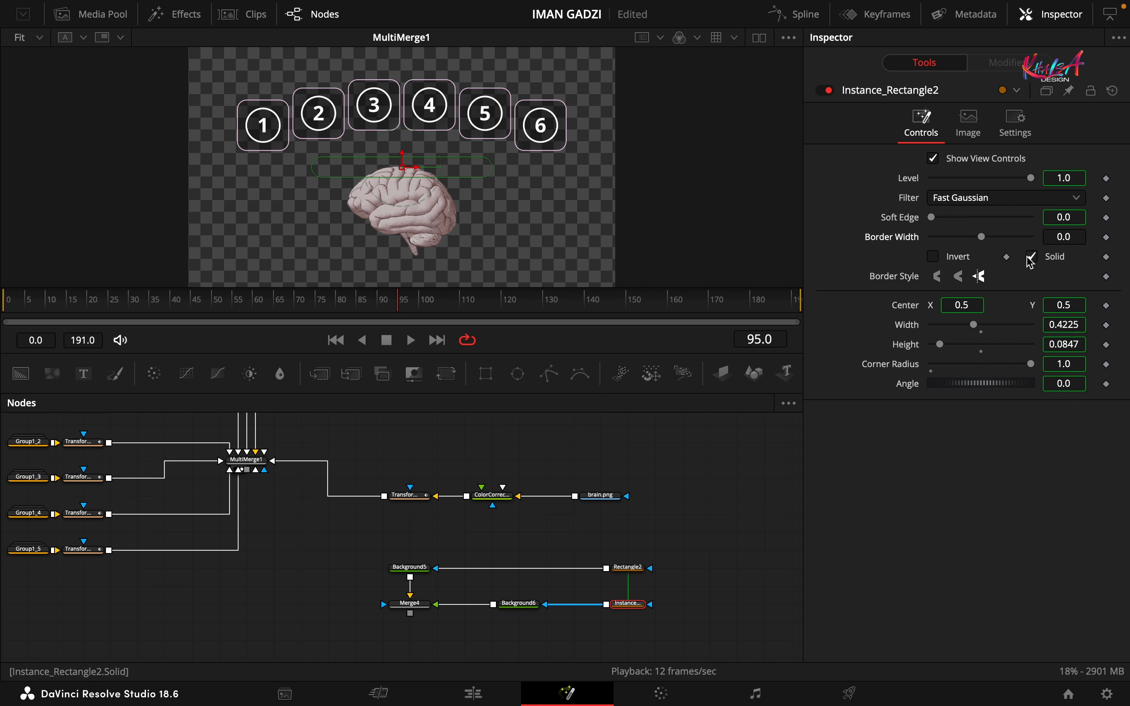
pyautogui.click(1032, 257)
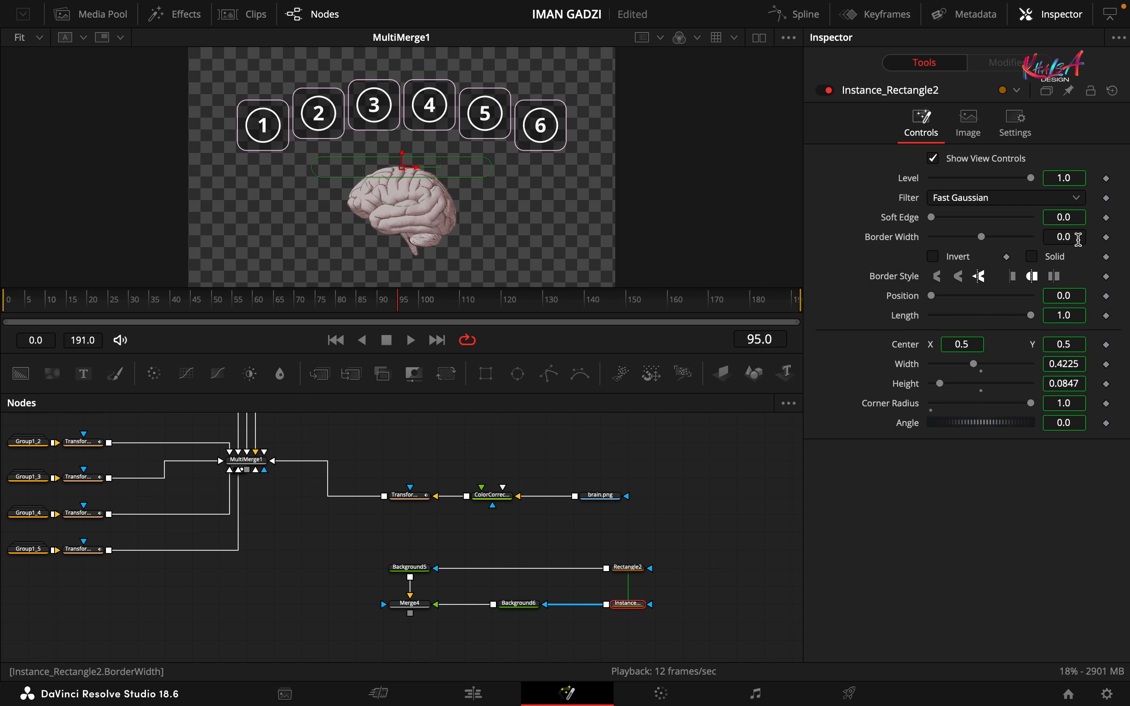
pyautogui.click(1077, 237)
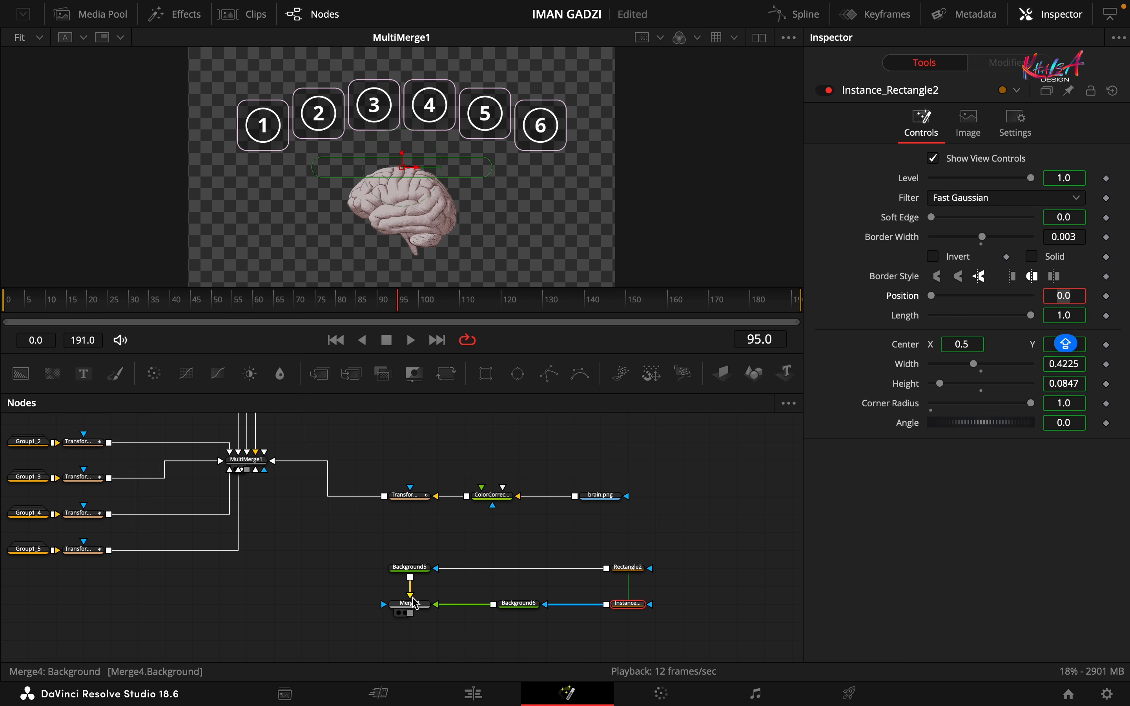
# Connect Merge4 to MultiMerge1 and make Background5 red by setting its Red value to 1.0
pyautogui.moveTo(410, 614); pyautogui.dragTo(256, 469)
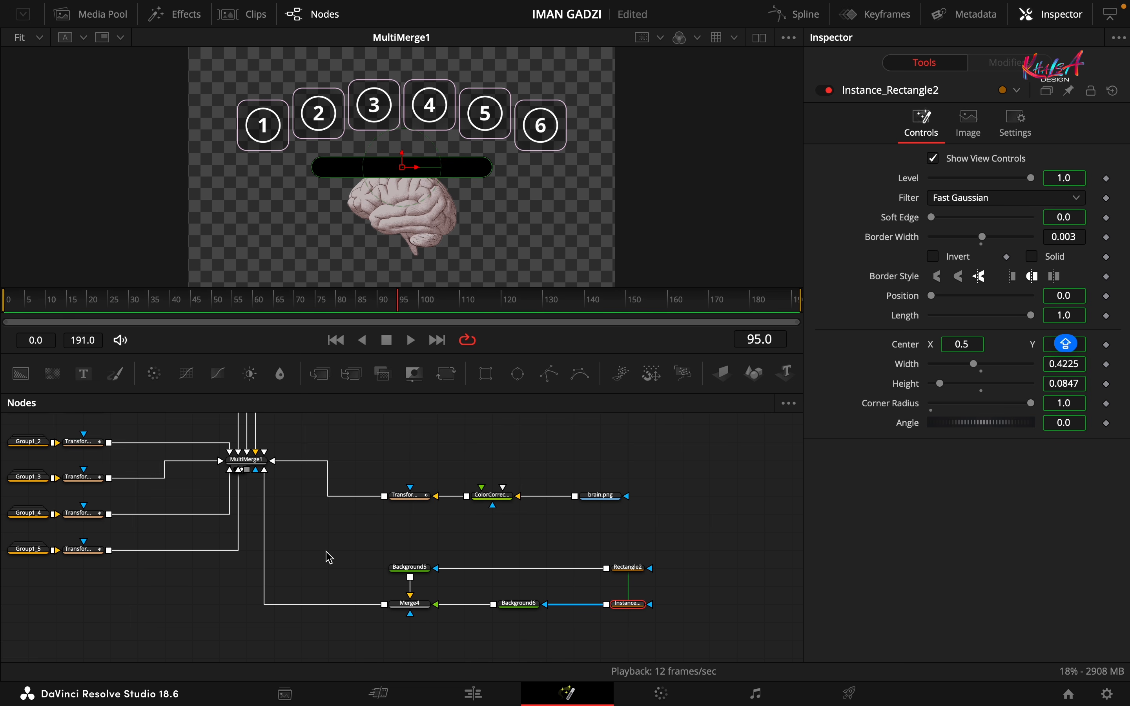
pyautogui.click(413, 568)
pyautogui.moveTo(935, 272); pyautogui.dragTo(1034, 270)
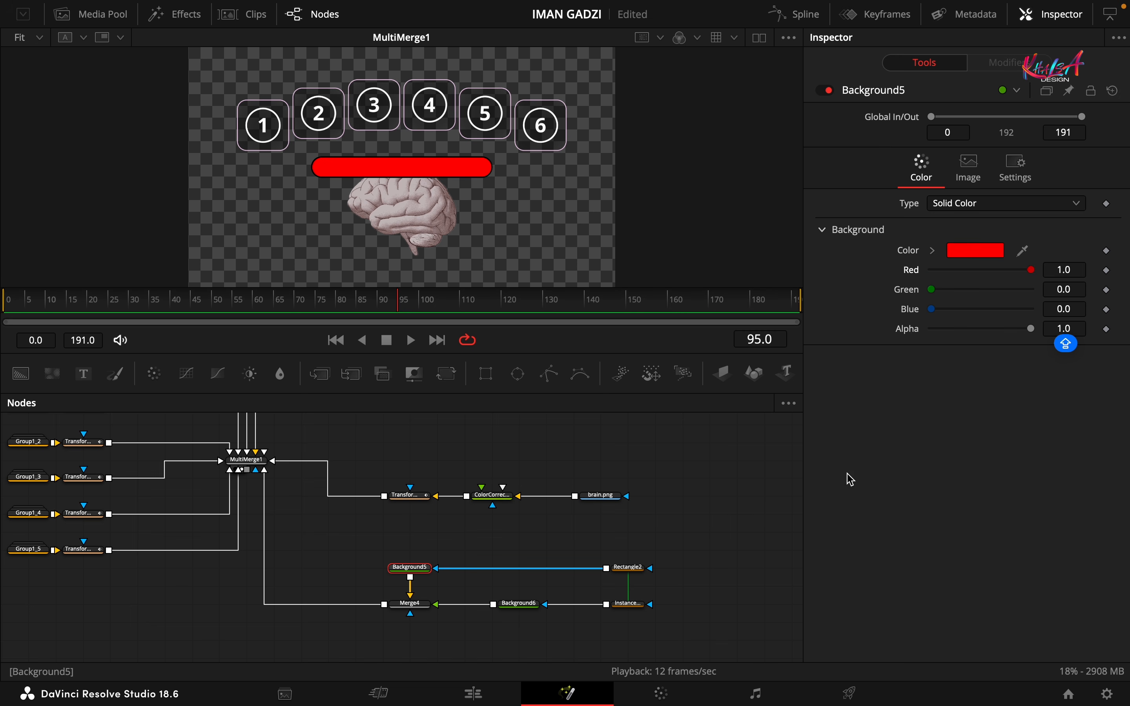
# Set Background6's colour to white for the pill outline
pyautogui.click(519, 608)
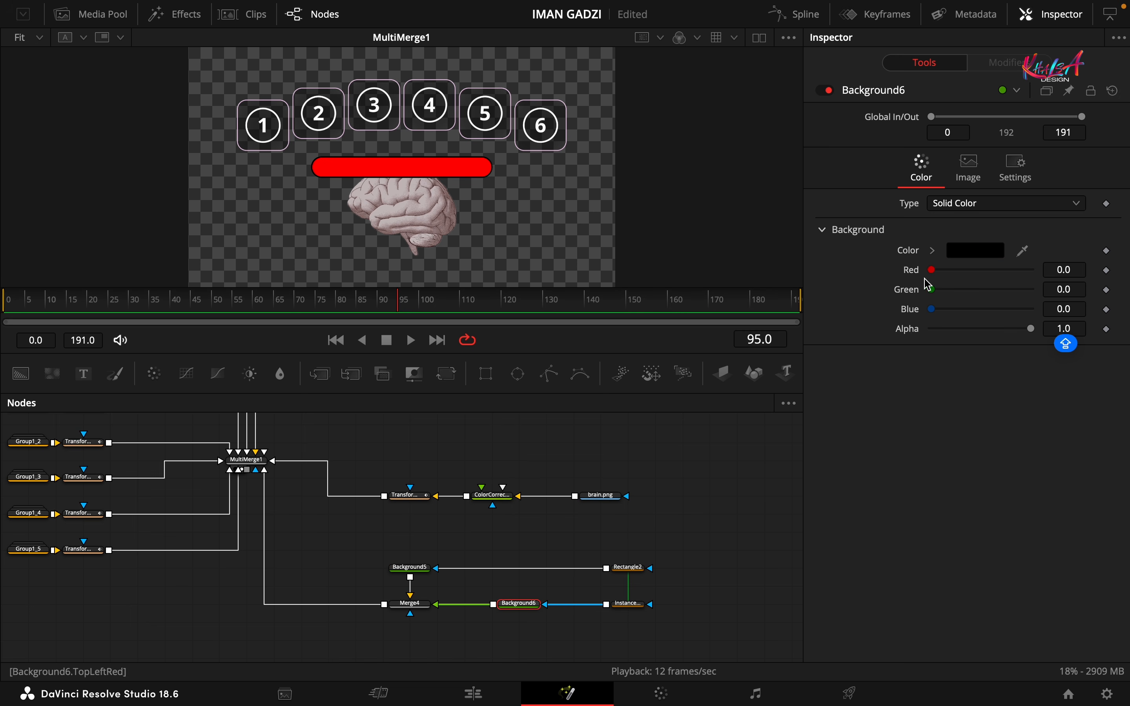
pyautogui.click(974, 250)
pyautogui.moveTo(930, 380); pyautogui.dragTo(633, 375)
pyautogui.click(904, 474)
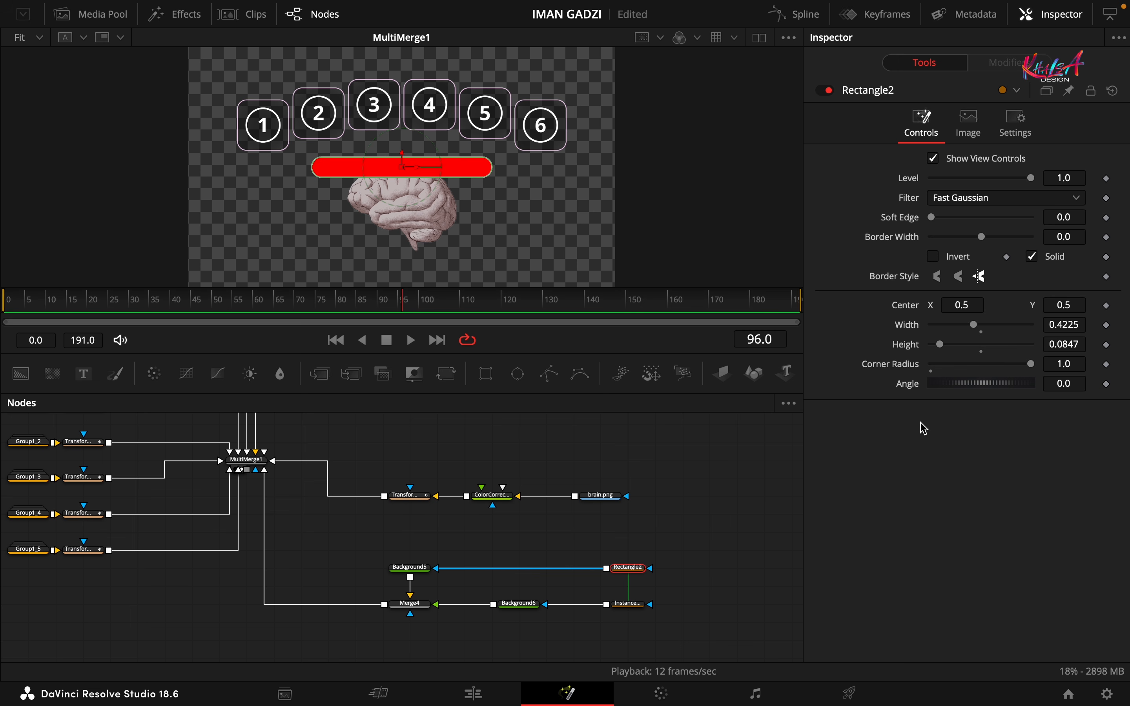
# Set Rectangle2's Center Y to 0.4 and keyframe its Center and Width at frame 96
pyautogui.click(1074, 301)
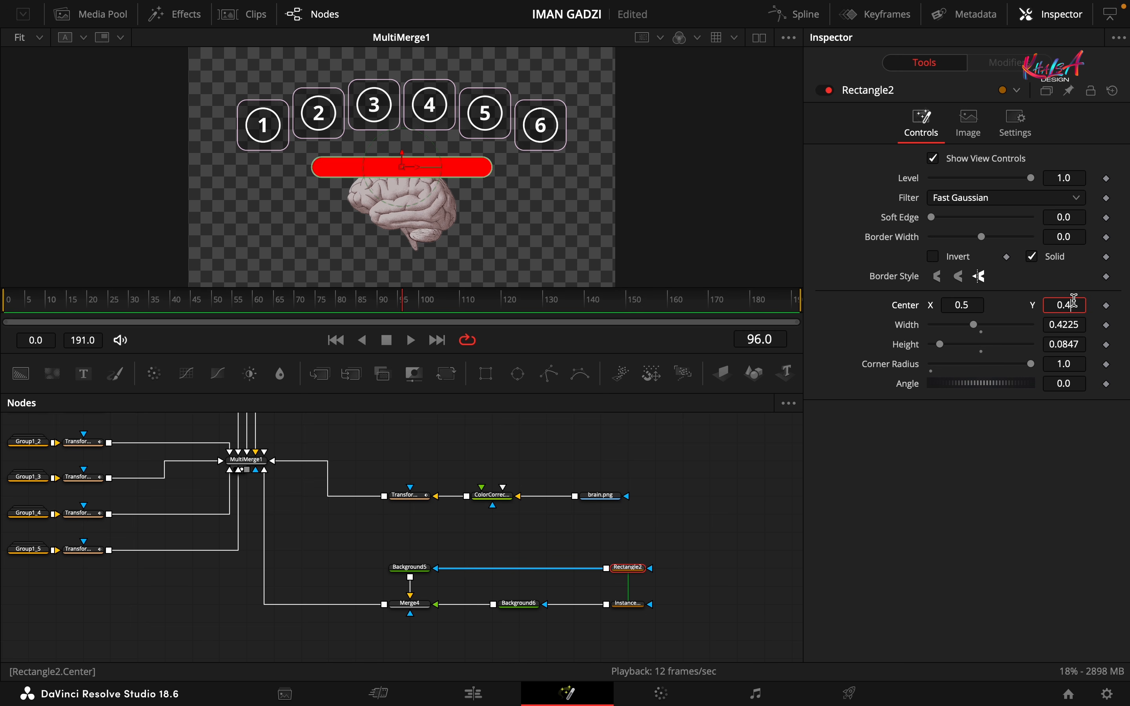
pyautogui.write('0.4')
pyautogui.press('Return')
pyautogui.click(1106, 305)
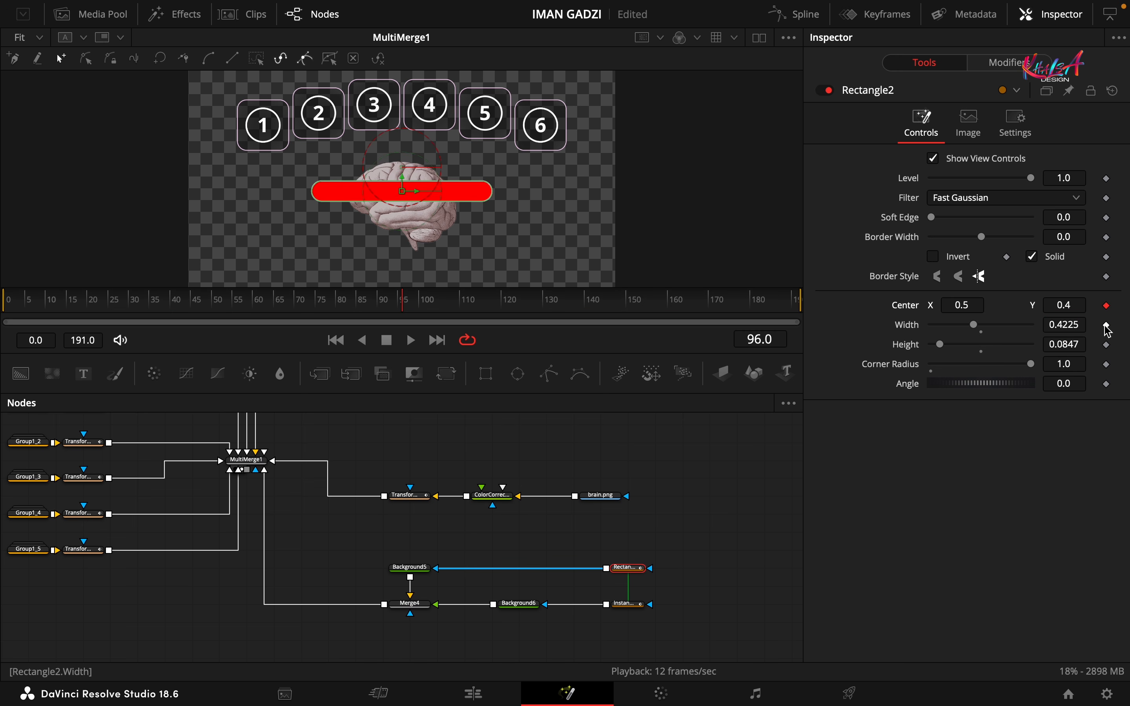
pyautogui.click(1107, 325)
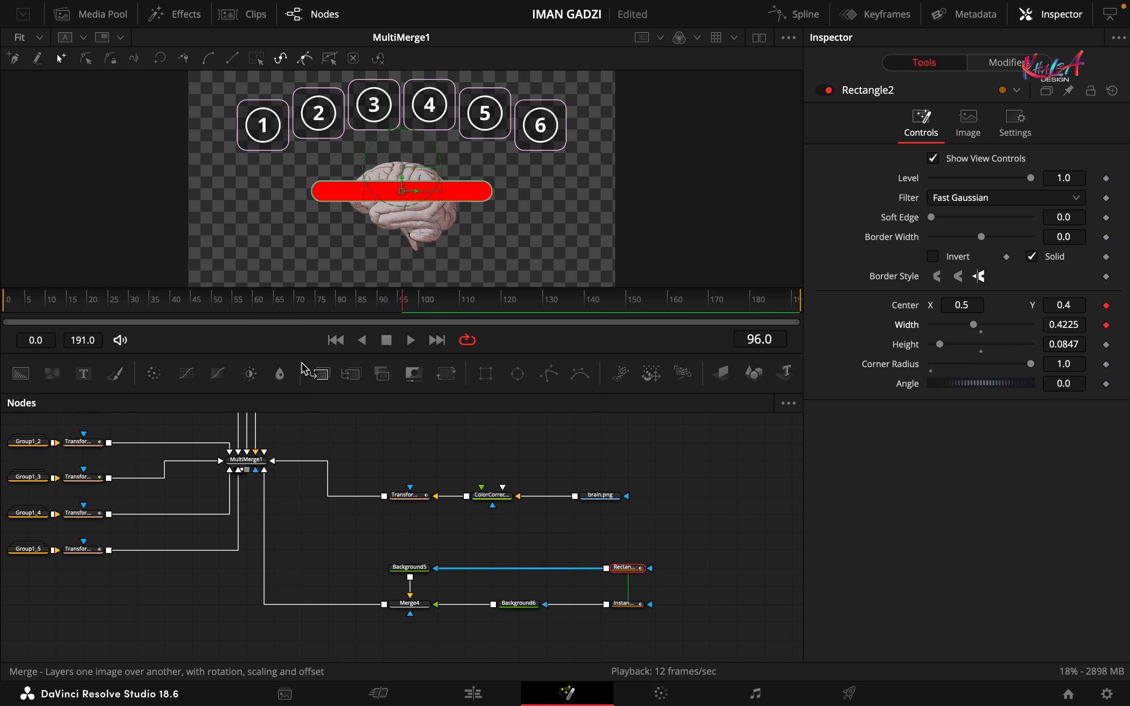
# Keyframe Rectangle2 at frame 74 with Center Y at 0.25 and Width reduced to 0
pyautogui.moveTo(403, 308); pyautogui.dragTo(310, 308)
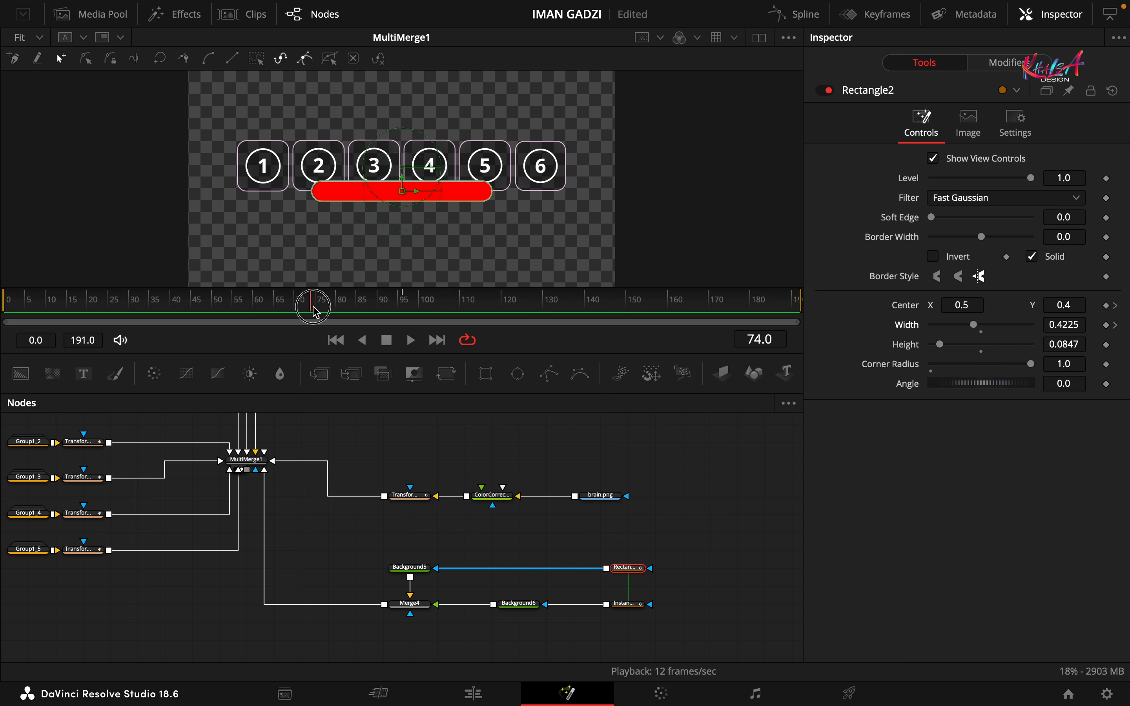
pyautogui.click(1073, 304)
pyautogui.write('0.25')
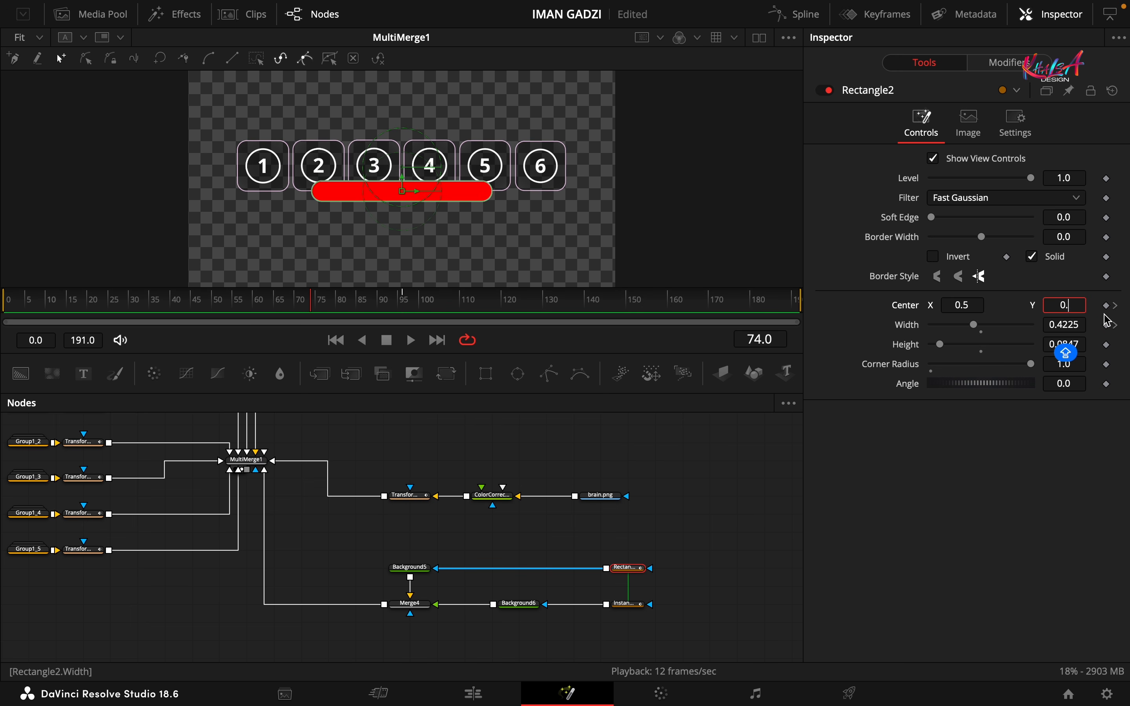
pyautogui.press('Tab')
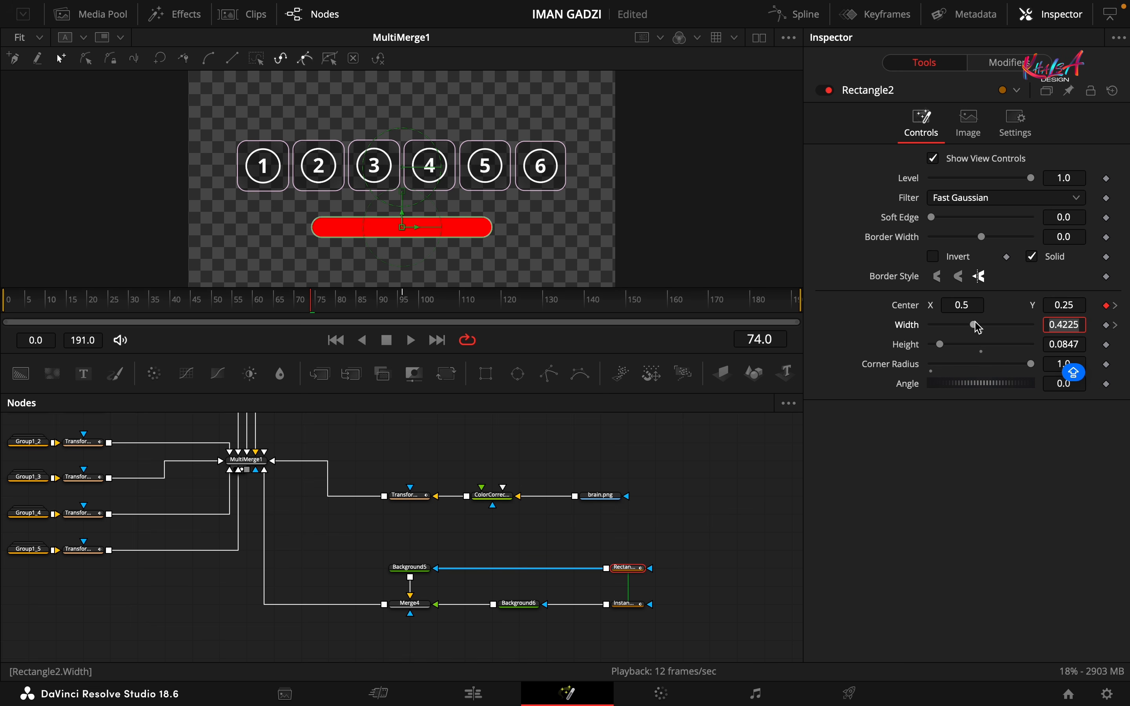
pyautogui.moveTo(979, 328); pyautogui.dragTo(847, 313)
# Show Rectangle2's Center and Width animation curves fitted in the Spline editor and smooth all their keyframes
pyautogui.moveTo(311, 307); pyautogui.dragTo(383, 308)
pyautogui.click(812, 18)
pyautogui.click(732, 404)
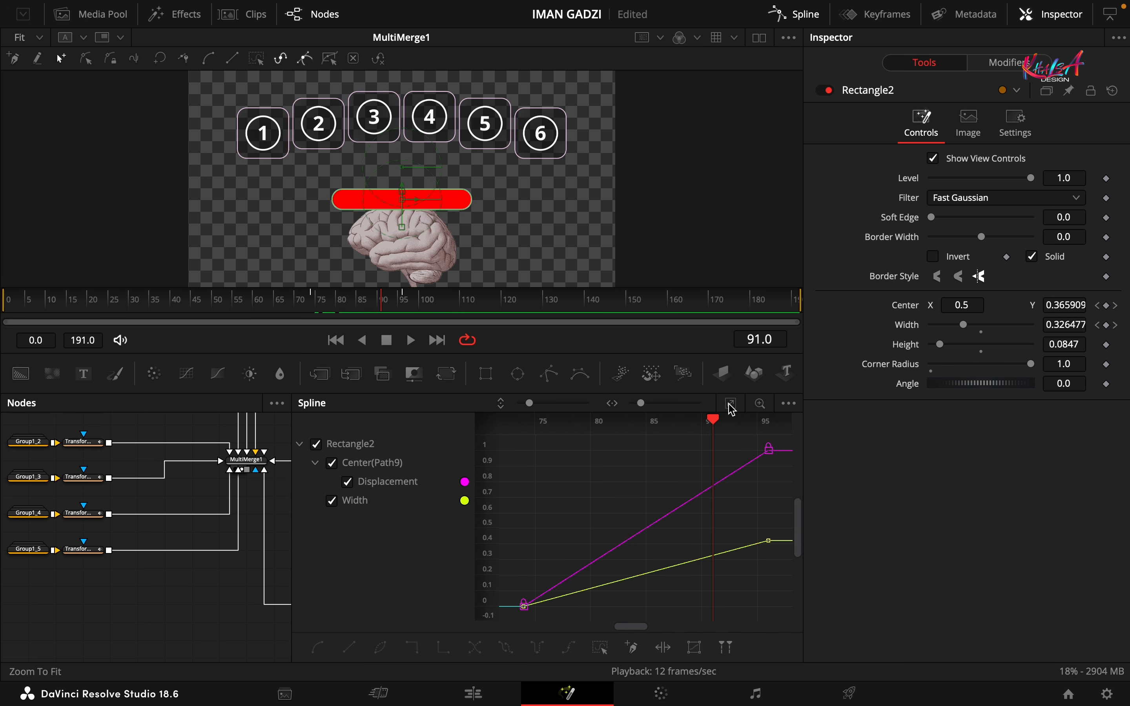
pyautogui.click(600, 650)
pyautogui.click(317, 647)
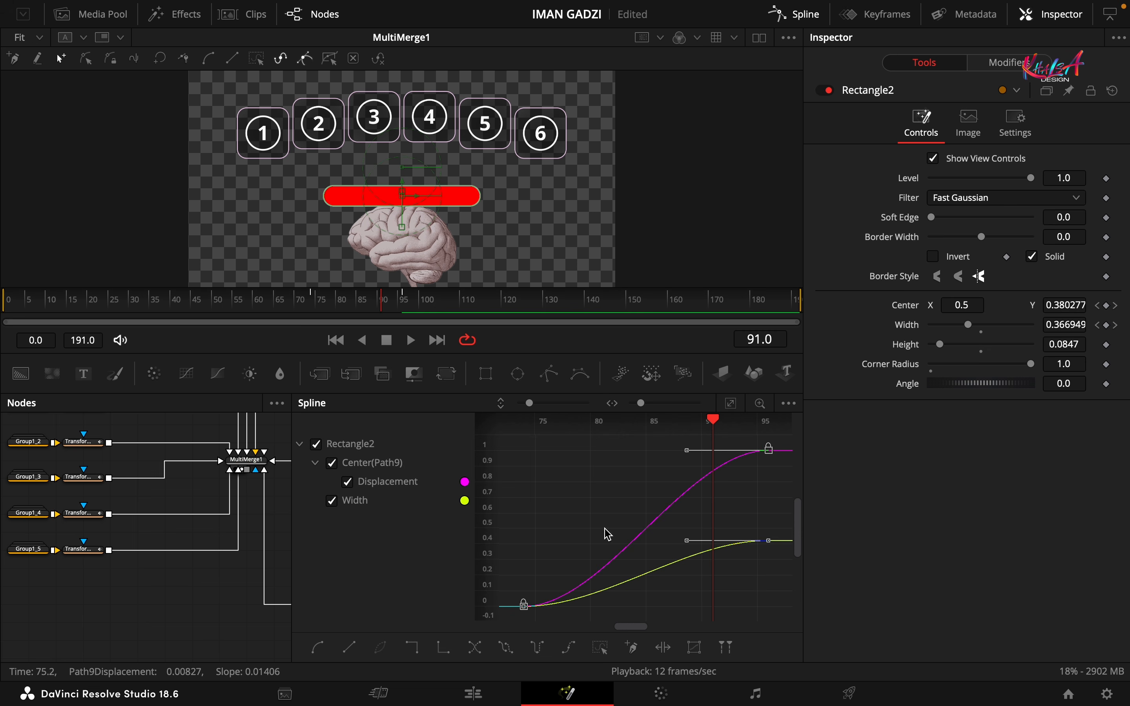
# Isolate Rectangle2's Displacement curve and extend its first keyframe's handle horizontally to frame 96
pyautogui.moveTo(719, 422); pyautogui.dragTo(769, 420)
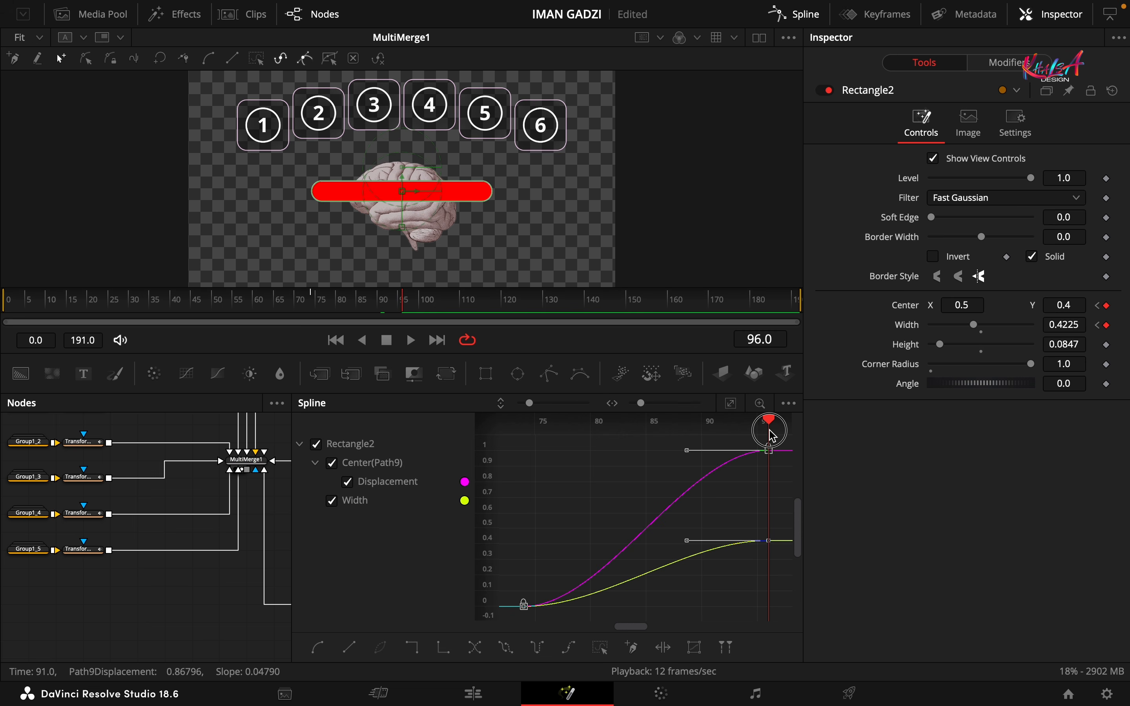
pyautogui.click(332, 500)
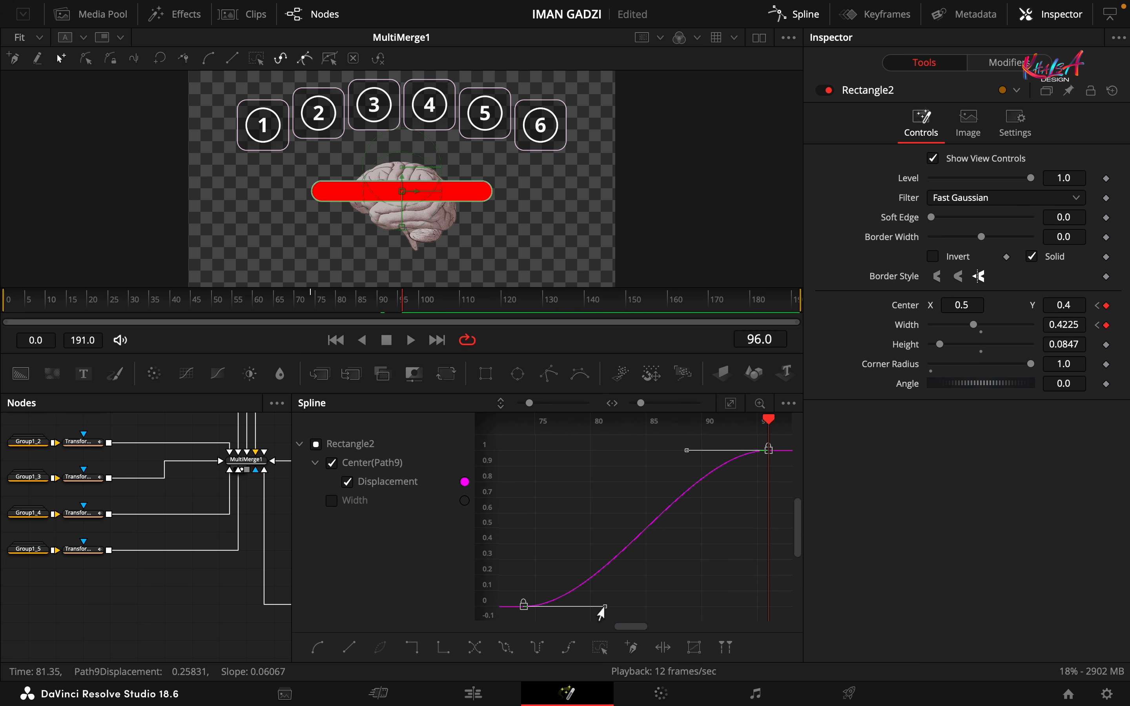
pyautogui.moveTo(603, 607); pyautogui.dragTo(769, 606)
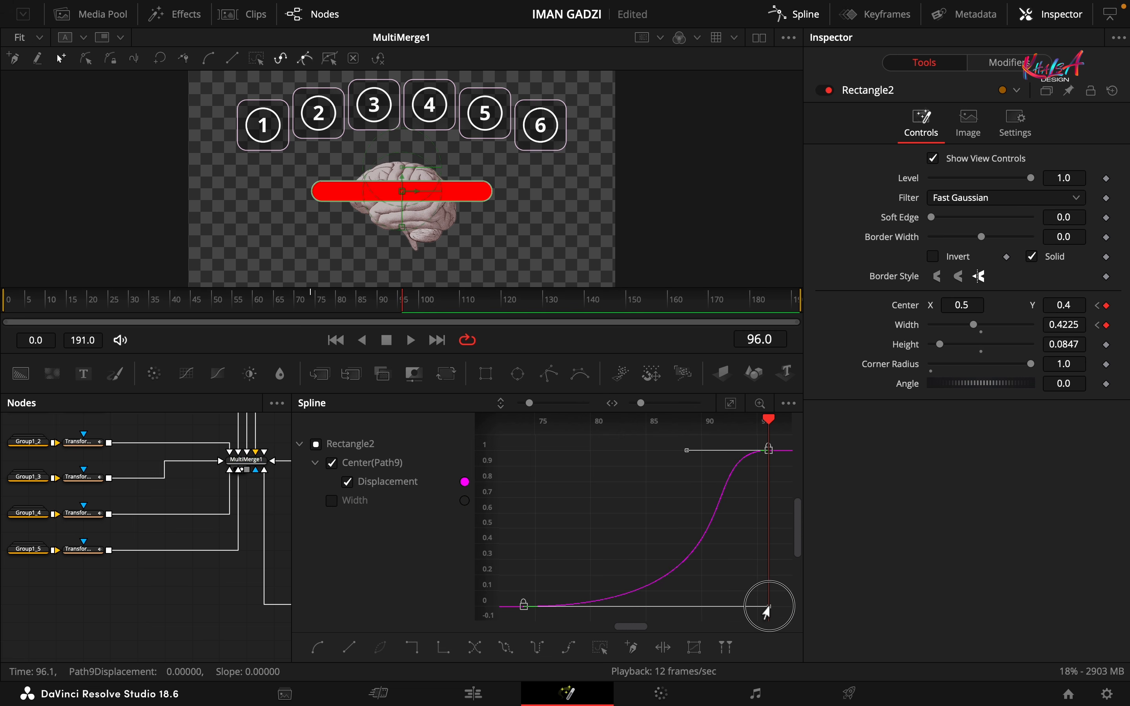
# Isolate Rectangle2's Width curve, extend its first keyframe's handle to frame 96, and preview the eased motion
pyautogui.click(331, 500)
pyautogui.click(348, 481)
pyautogui.click(600, 647)
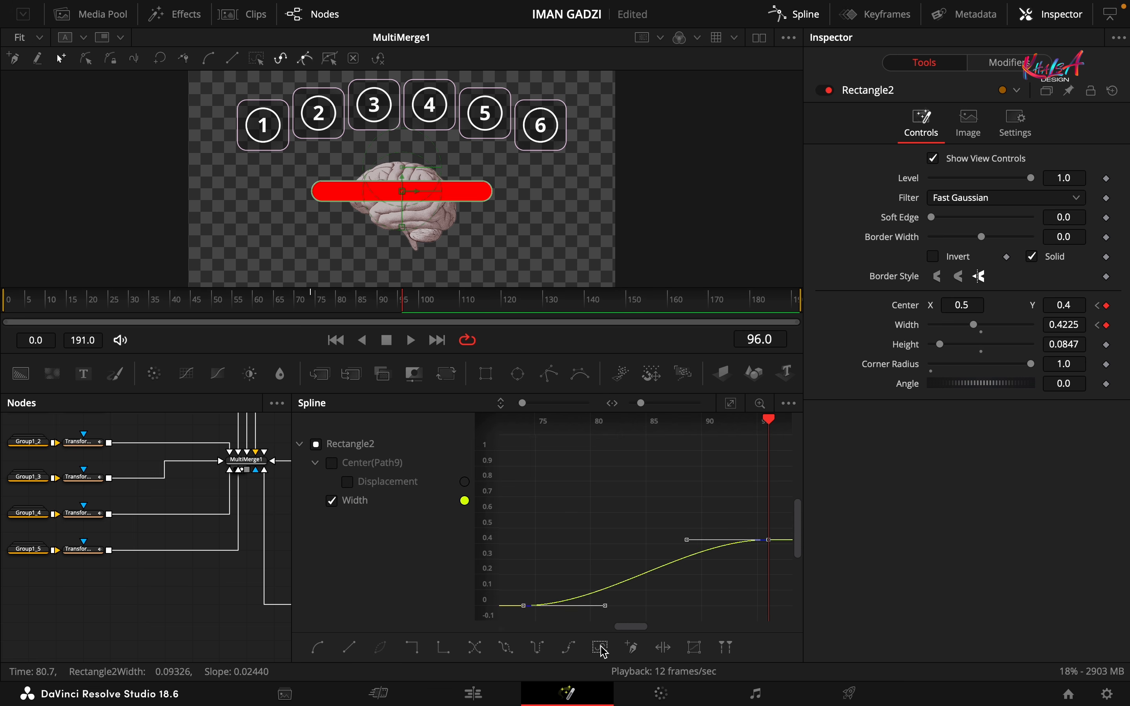
pyautogui.moveTo(605, 605); pyautogui.dragTo(766, 618)
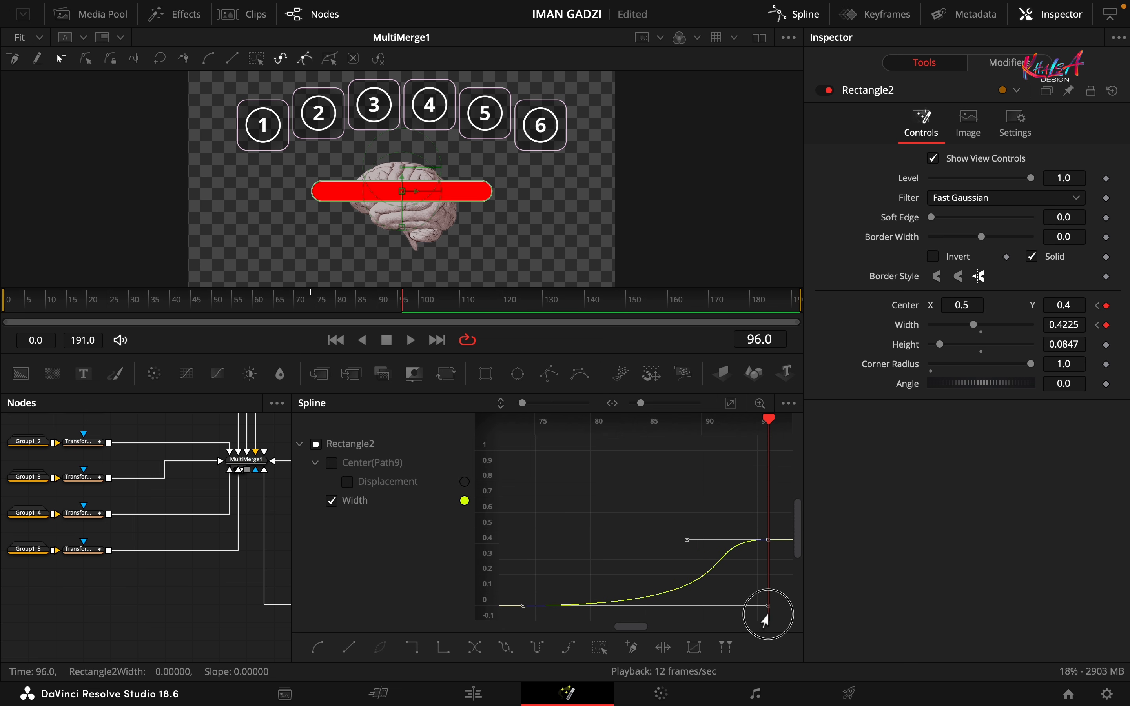
pyautogui.click(794, 15)
pyautogui.moveTo(397, 299)
pyautogui.mouseDown()
pyautogui.moveTo(357, 308)
pyautogui.moveTo(410, 308)
pyautogui.mouseUp()
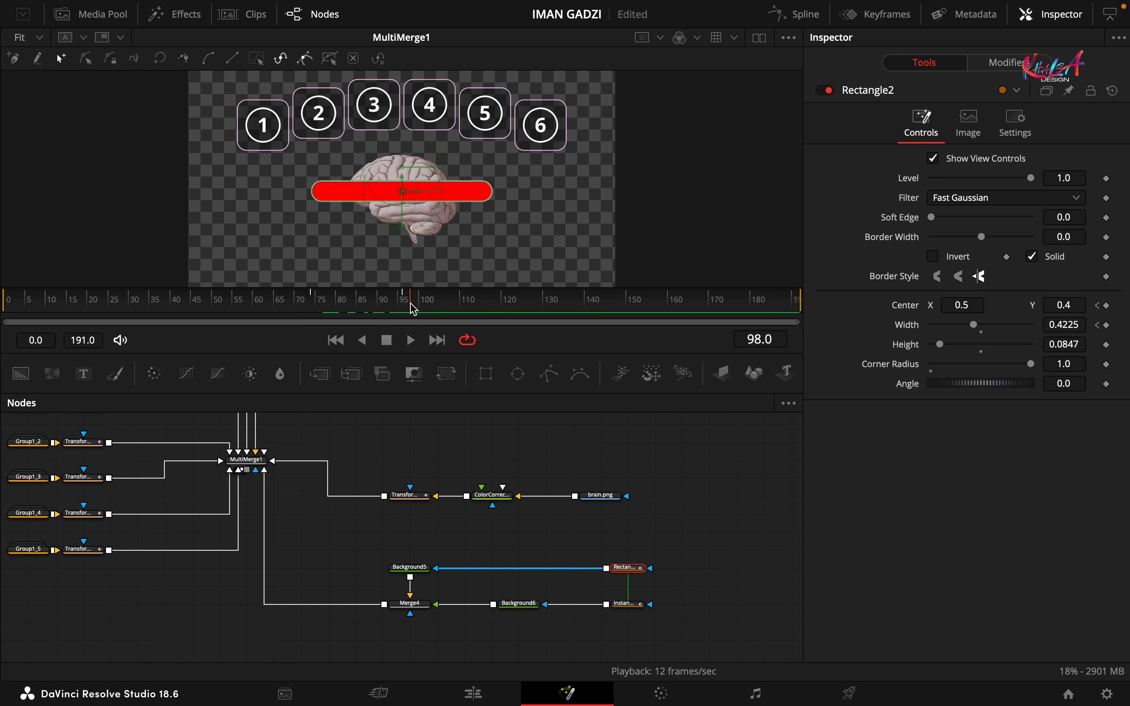
# Add a Text+ node and connect it as foreground to a new Merge inserted between Merge4 and MultiMerge1
pyautogui.scroll(-2, 329, 557)
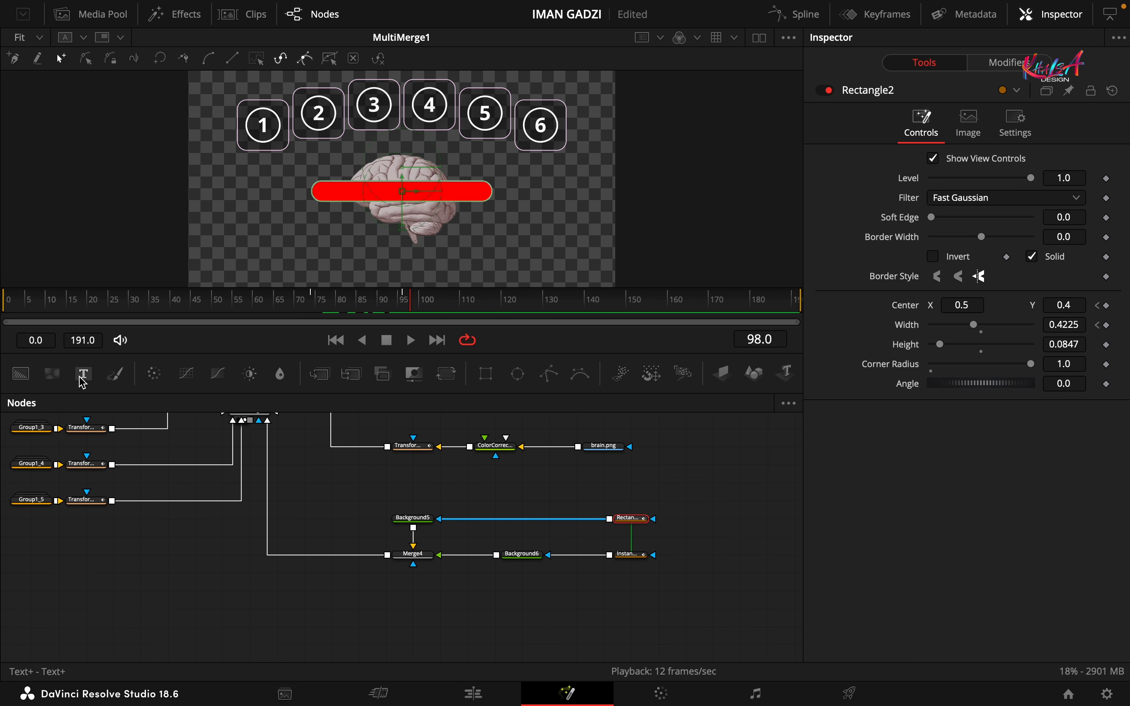
pyautogui.moveTo(83, 382); pyautogui.dragTo(412, 608)
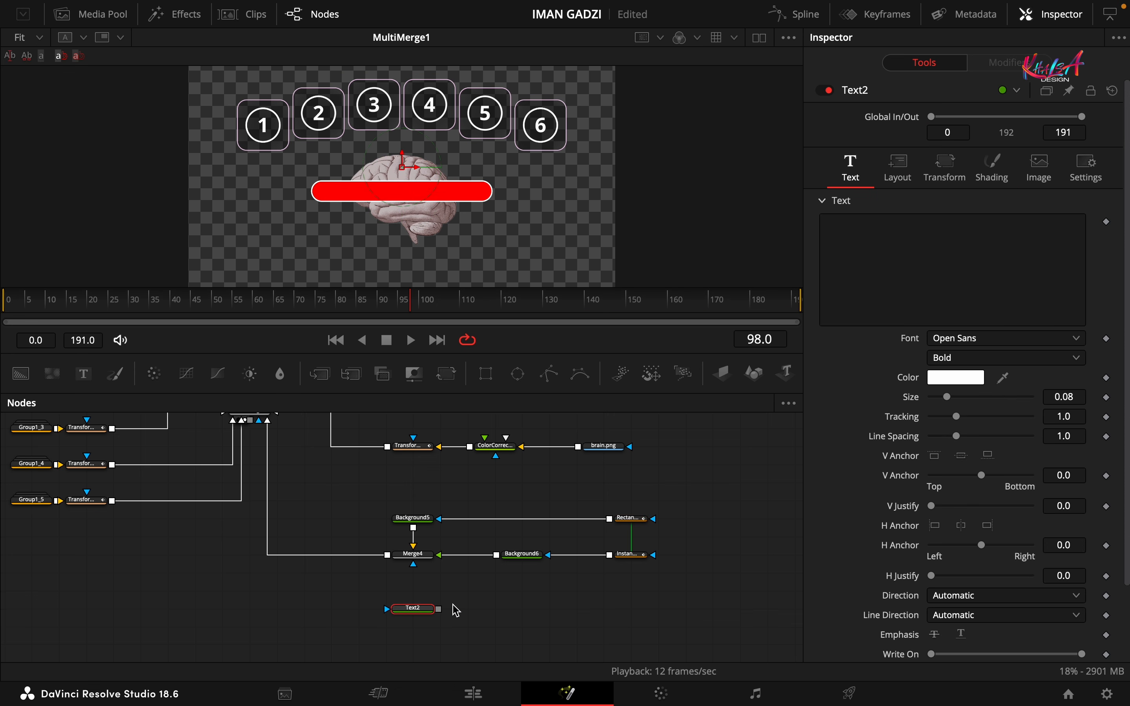
pyautogui.click(410, 555)
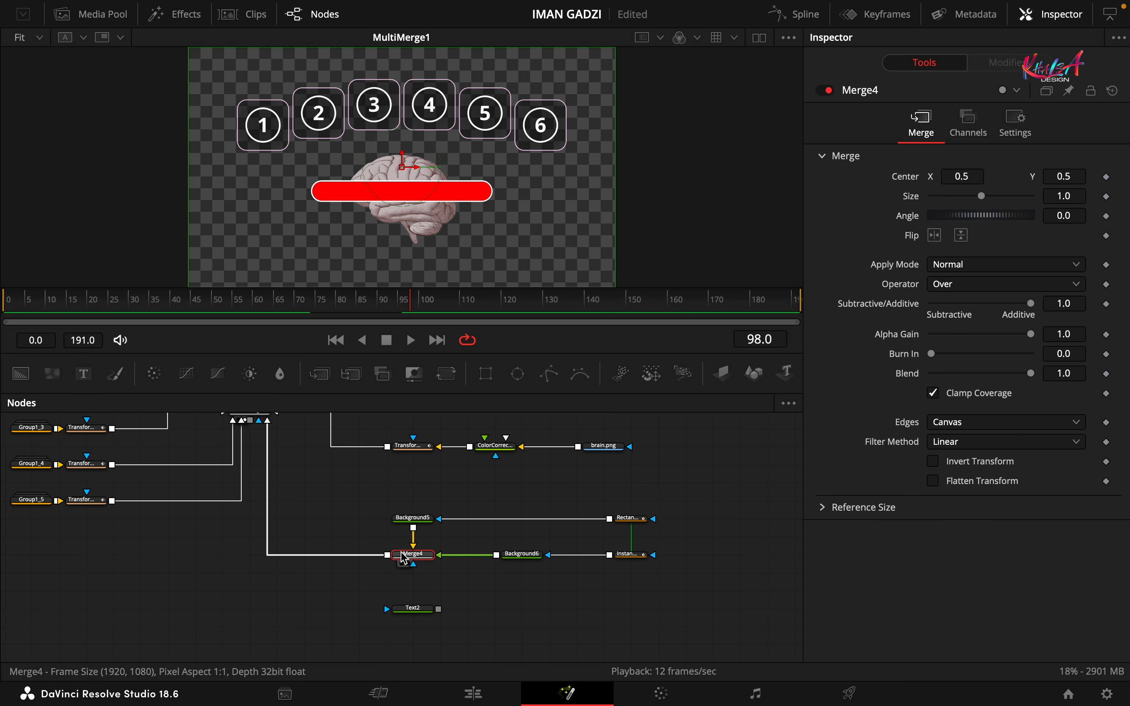
pyautogui.click(331, 375)
pyautogui.moveTo(356, 557); pyautogui.dragTo(305, 557)
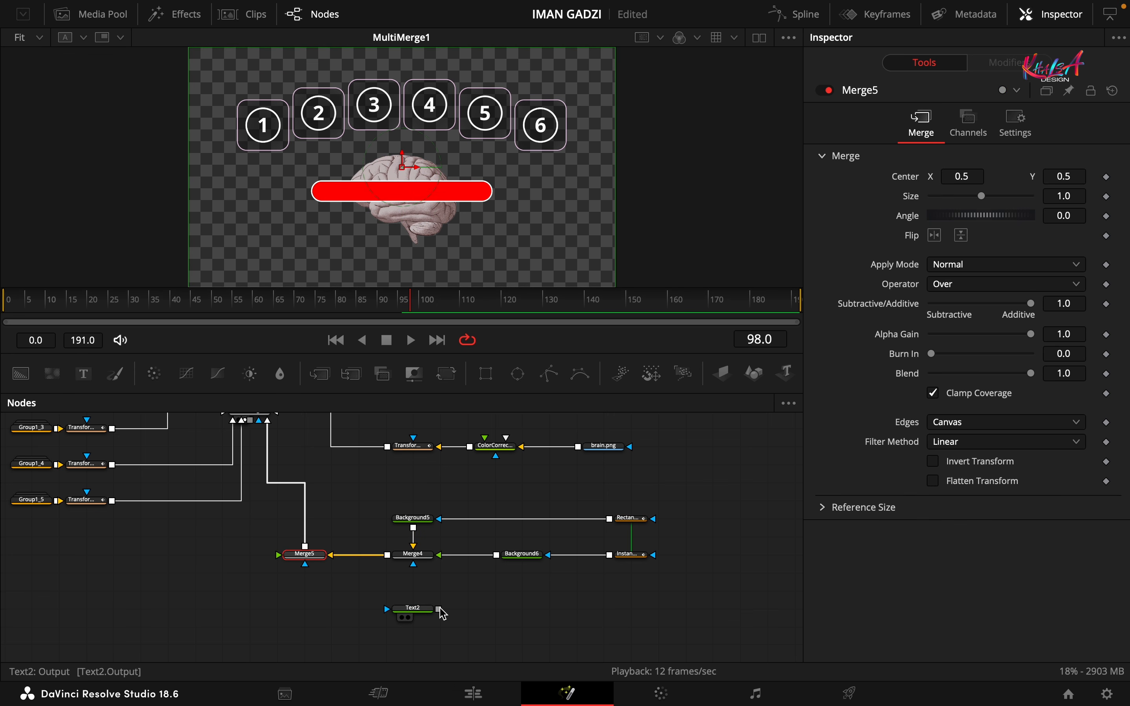
pyautogui.moveTo(442, 612); pyautogui.dragTo(304, 554)
# Enter "CREATED BY KHALSA DESIGN" as the text of Text2
pyautogui.click(413, 610)
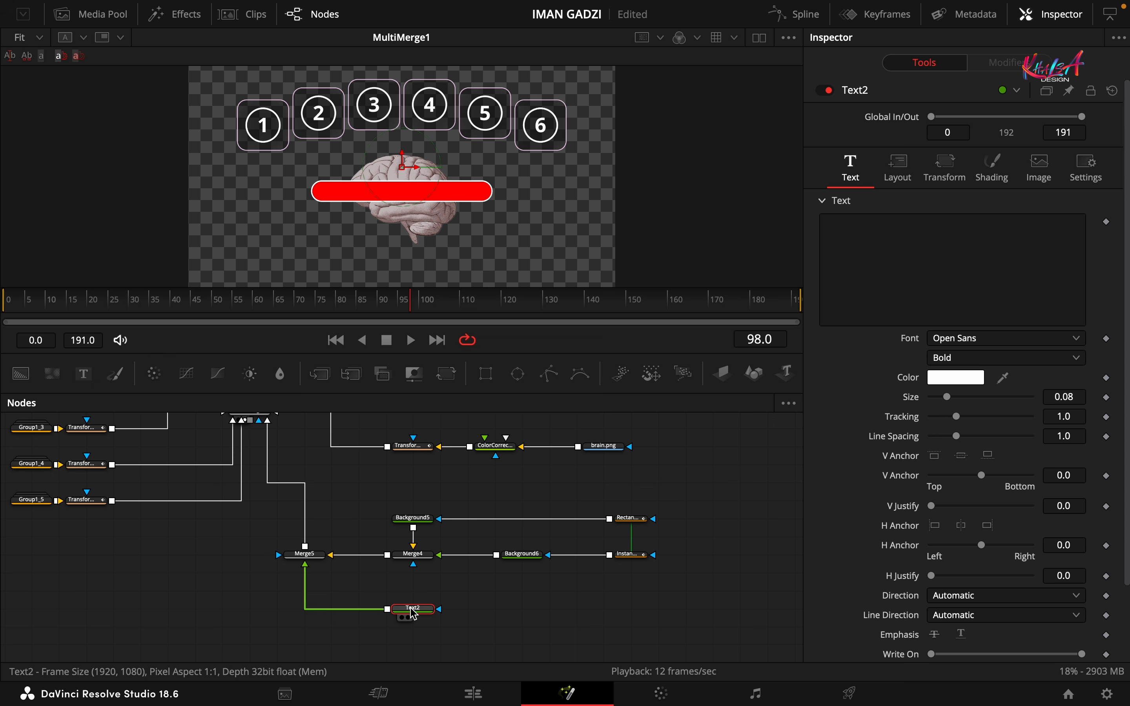
pyautogui.click(871, 251)
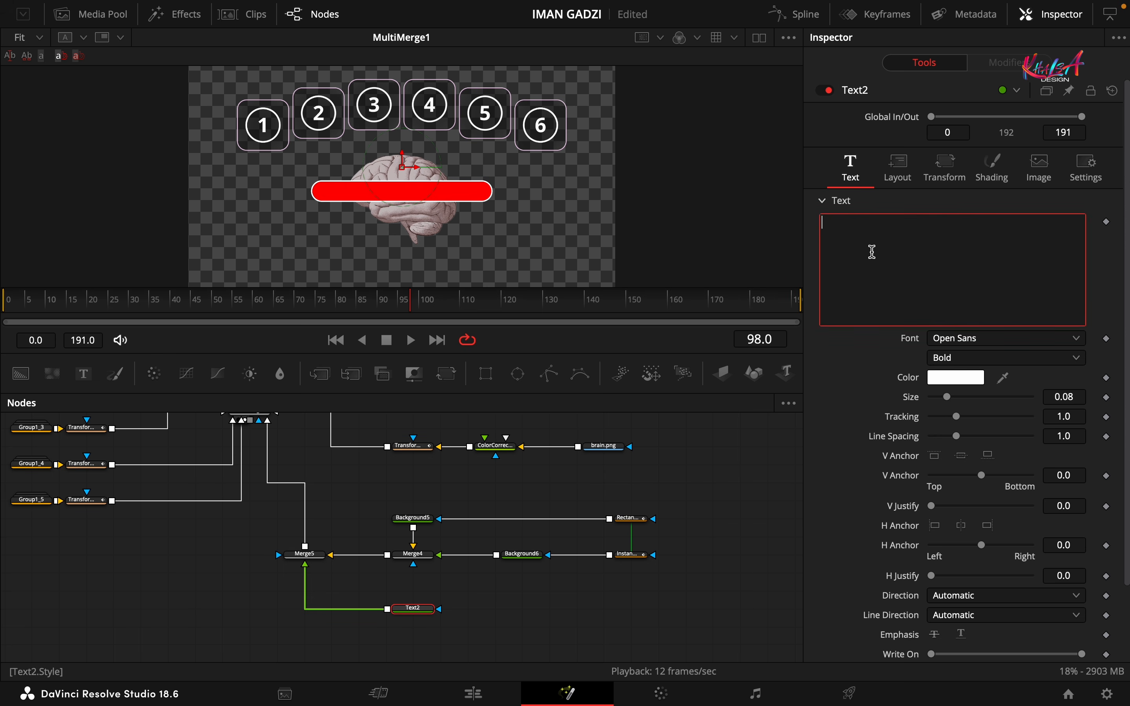
pyautogui.write('CREATED BY KHALSA DESIGN')
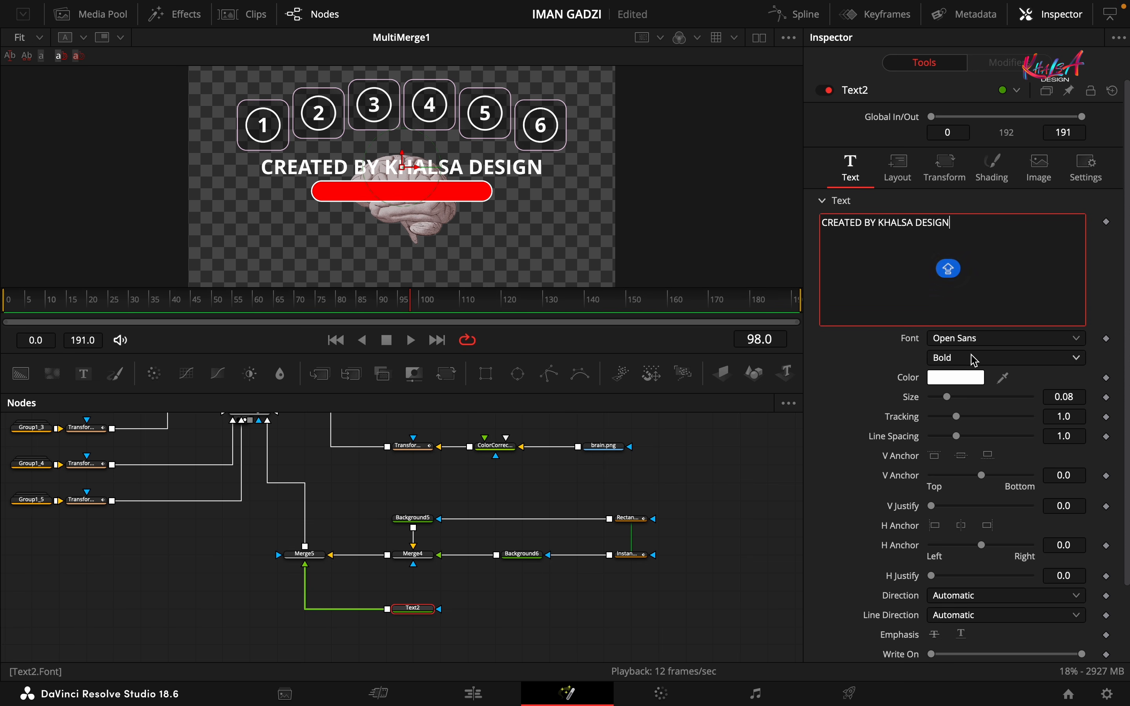
# Set Text2's font to Montserrat and reduce its size to 0.0372
pyautogui.click(970, 338)
pyautogui.scroll(10, 936, 574)
pyautogui.click(936, 602)
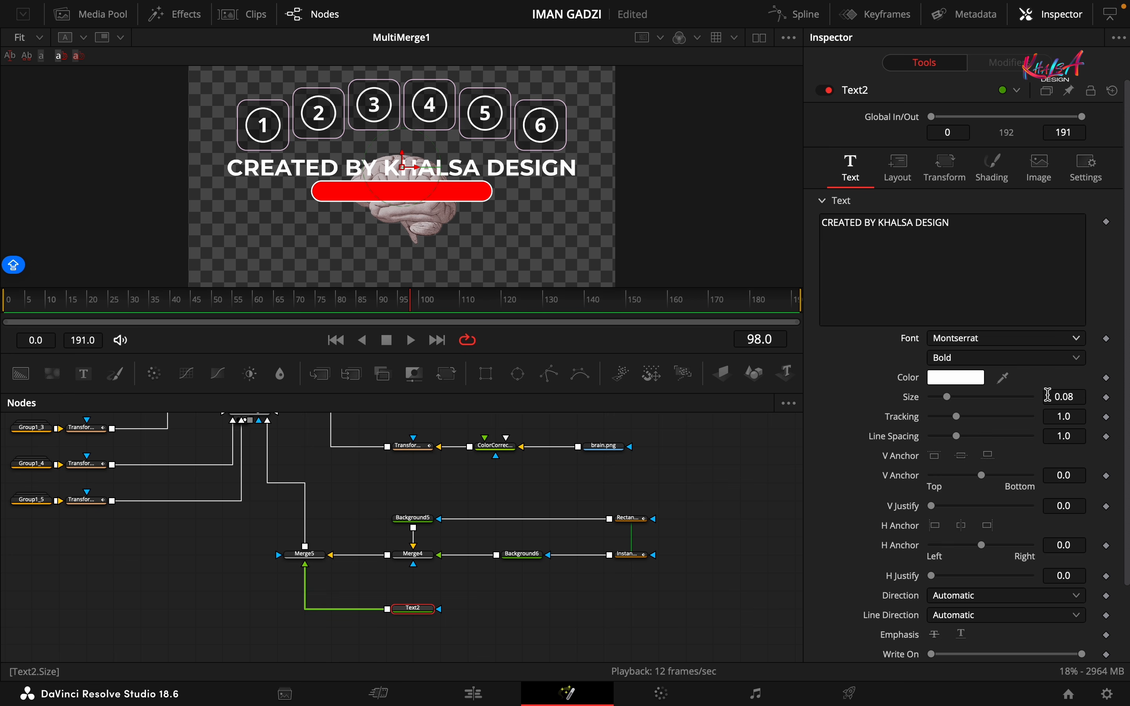
pyautogui.moveTo(1064, 401); pyautogui.dragTo(739, 348)
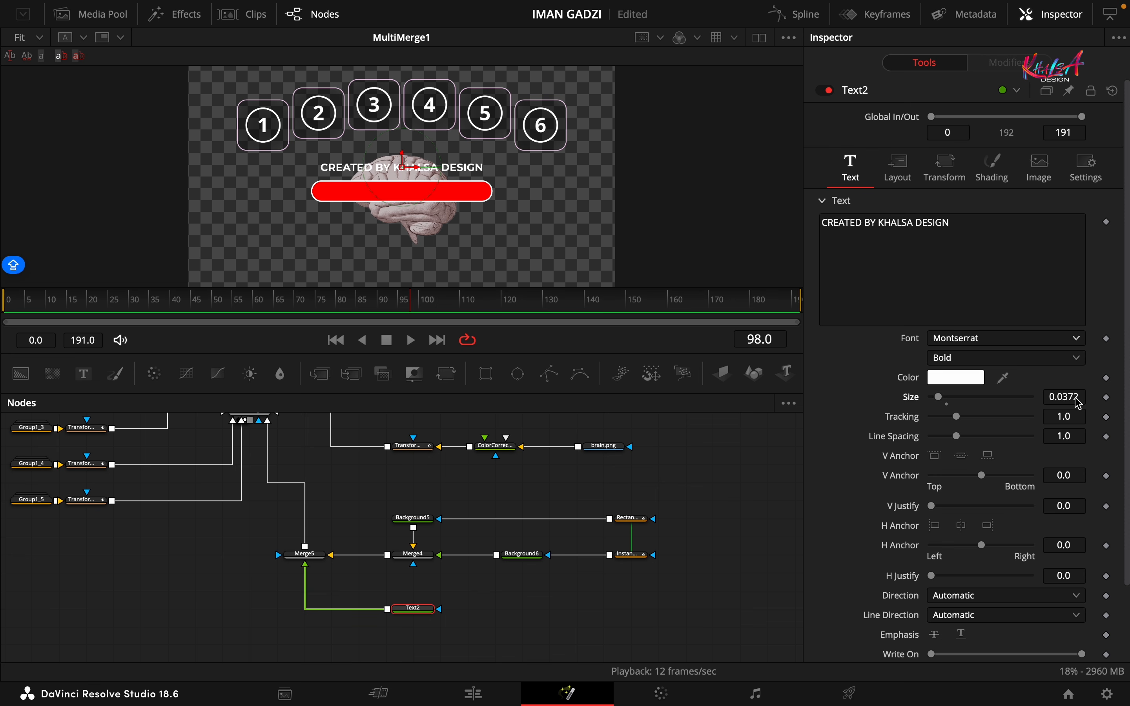
# Lower Text2's layout center vertically so the label sits inside the red pill, and reduce the text size to 0.0326
pyautogui.click(897, 168)
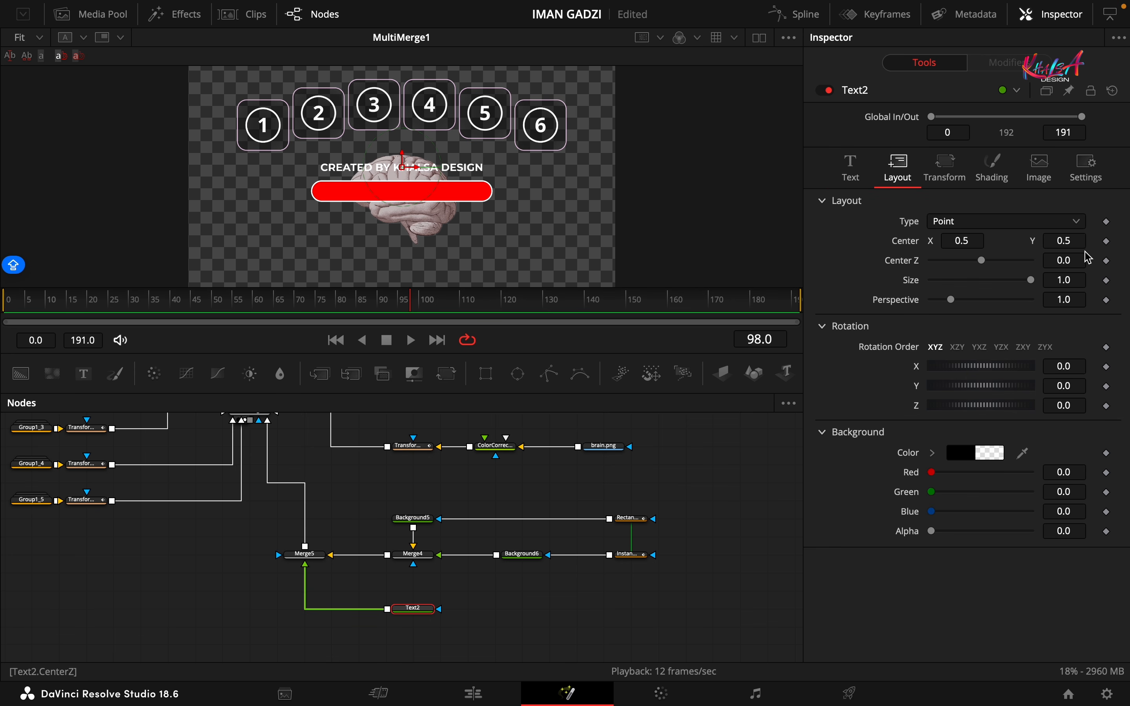
pyautogui.press('Tab')
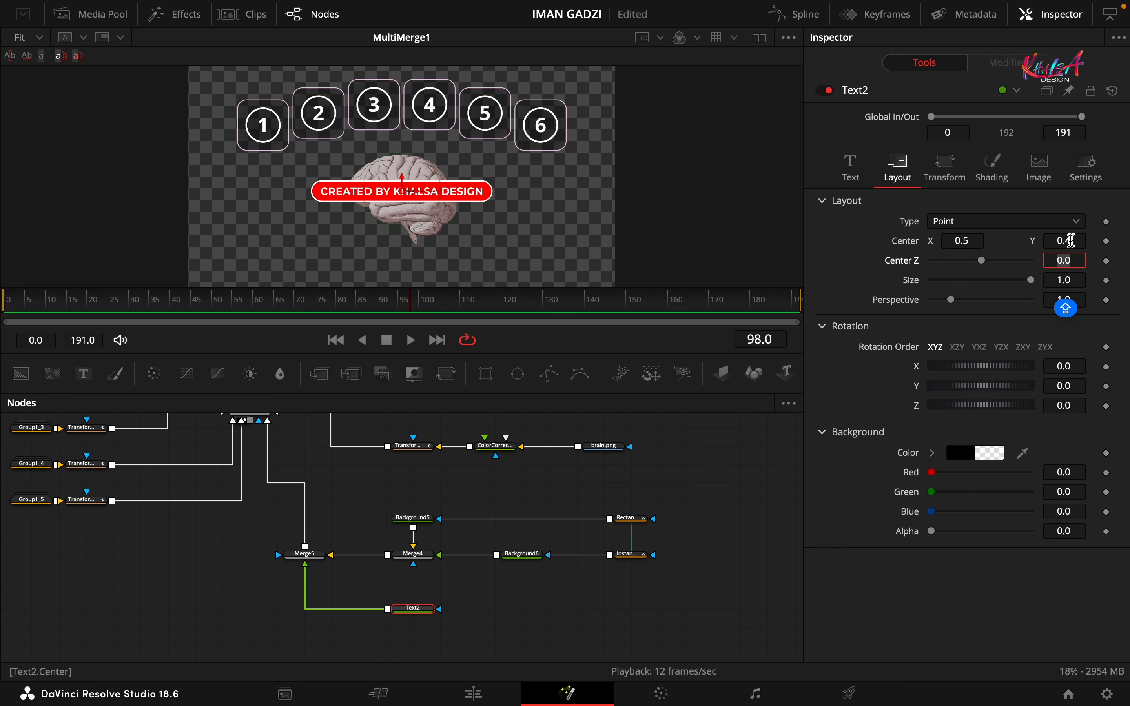
pyautogui.click(852, 176)
pyautogui.moveTo(1079, 395); pyautogui.dragTo(1050, 396)
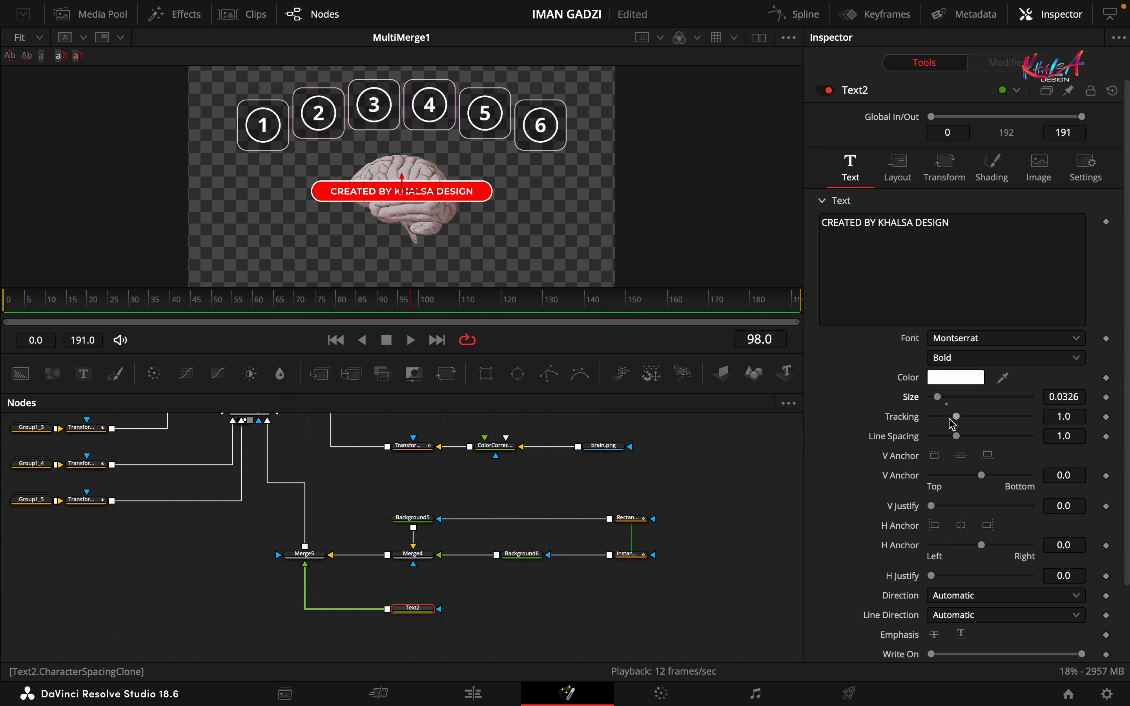
# Add a Character Level Styling modifier to Text2's text and select the words "CREATED BY" in the viewer
pyautogui.rightClick(882, 262)
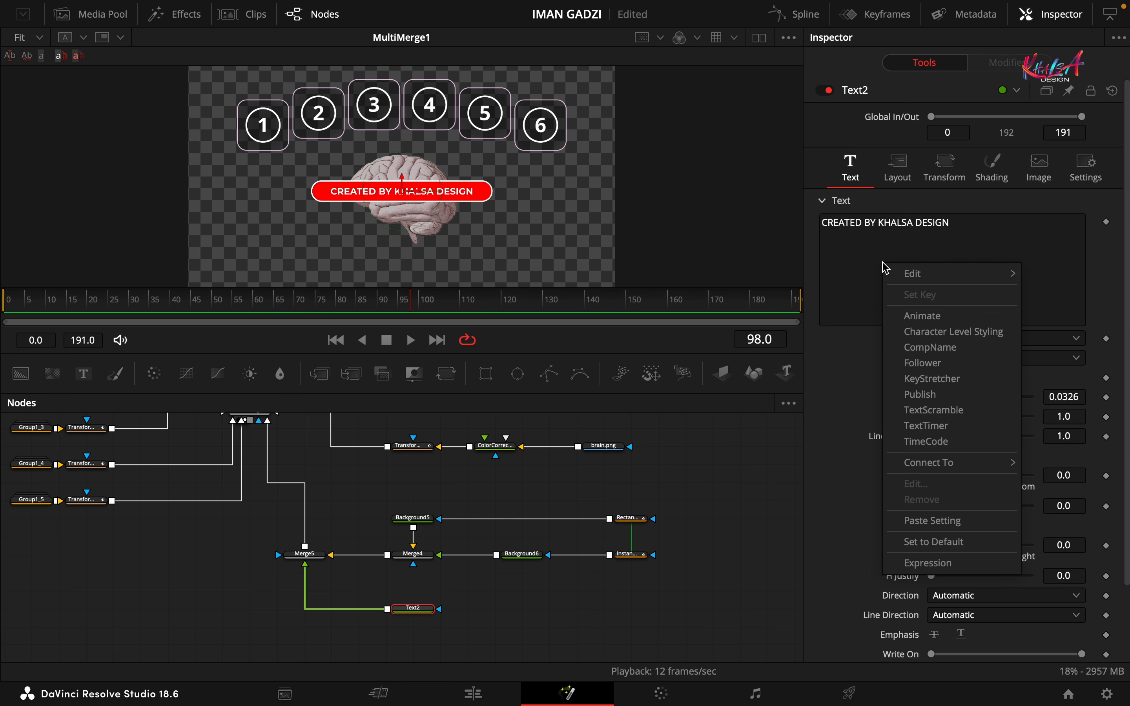
pyautogui.click(948, 329)
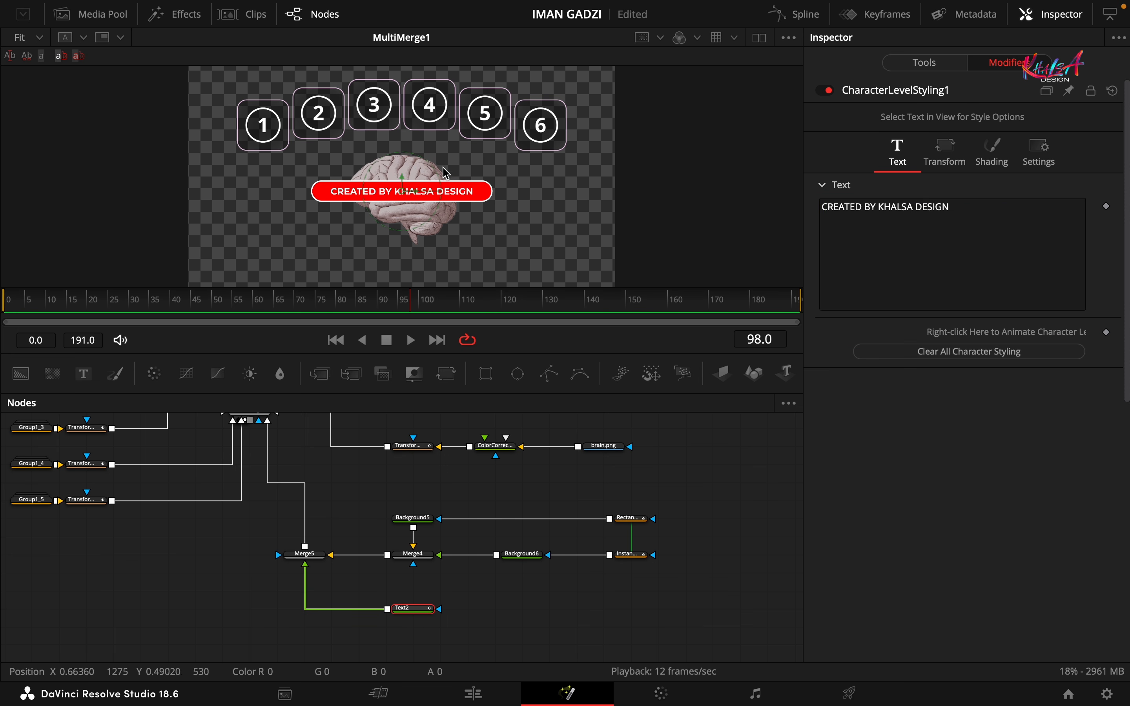
pyautogui.moveTo(314, 166); pyautogui.dragTo(395, 223)
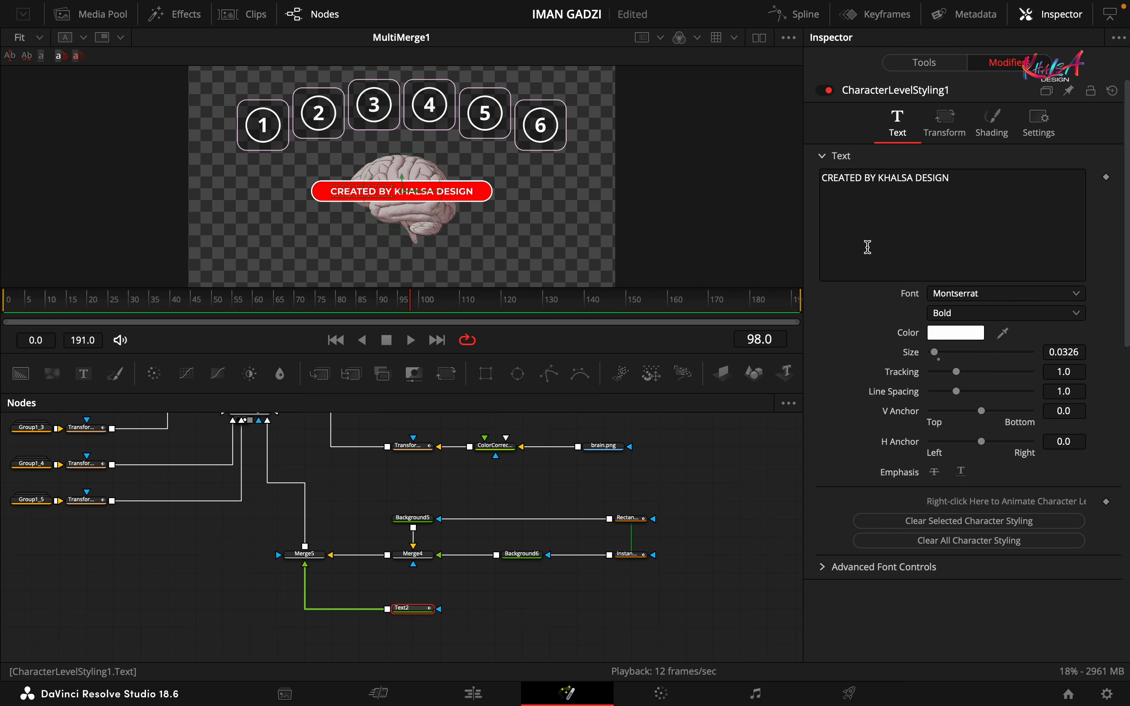
# Set the weight of "CREATED BY" to Regular and of "KHALSA DESIGN" to ExtraBold in the banner text
pyautogui.click(980, 322)
pyautogui.click(953, 383)
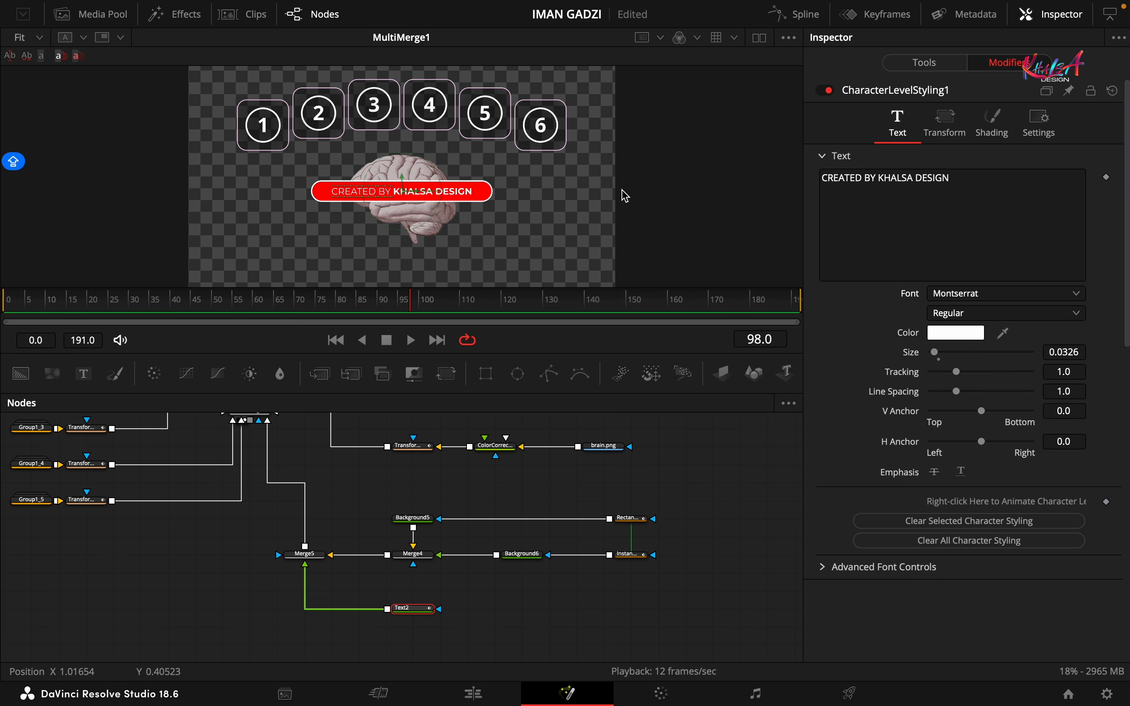
pyautogui.moveTo(482, 198); pyautogui.dragTo(379, 136)
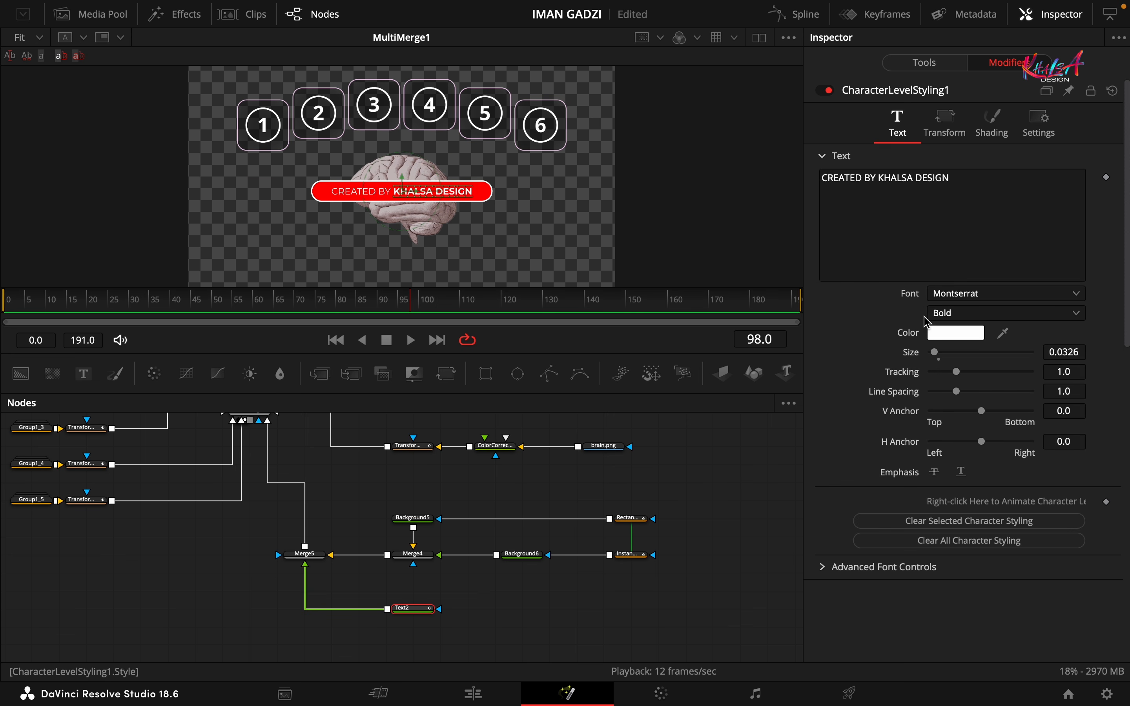
pyautogui.click(979, 318)
pyautogui.click(971, 460)
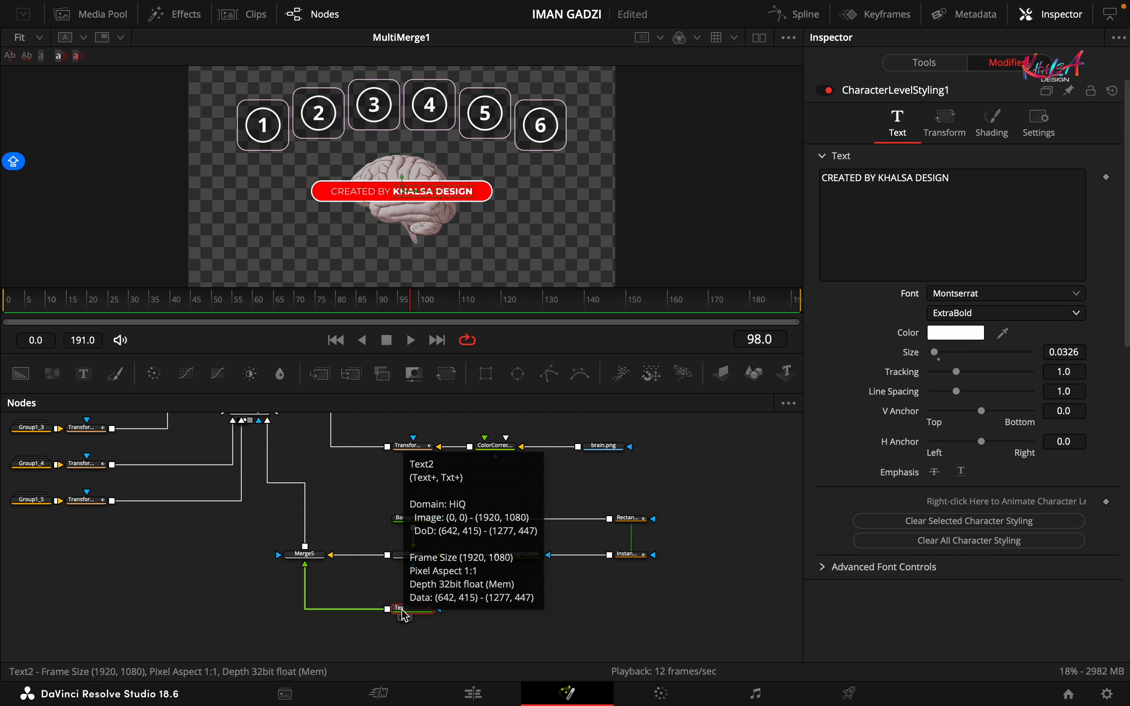
# Keyframe Text2's layout center at frame 96, and set its Center Y to 0.2 at frame 88
pyautogui.moveTo(404, 301); pyautogui.dragTo(405, 307)
pyautogui.click(937, 69)
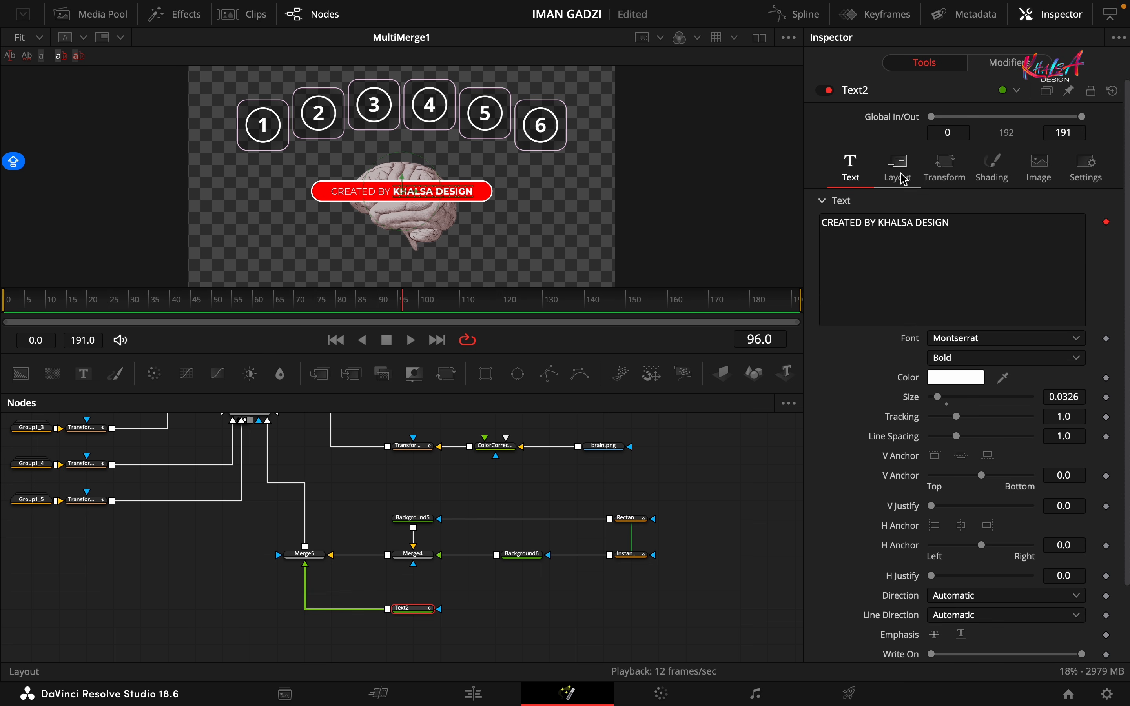
pyautogui.click(904, 174)
pyautogui.click(1107, 241)
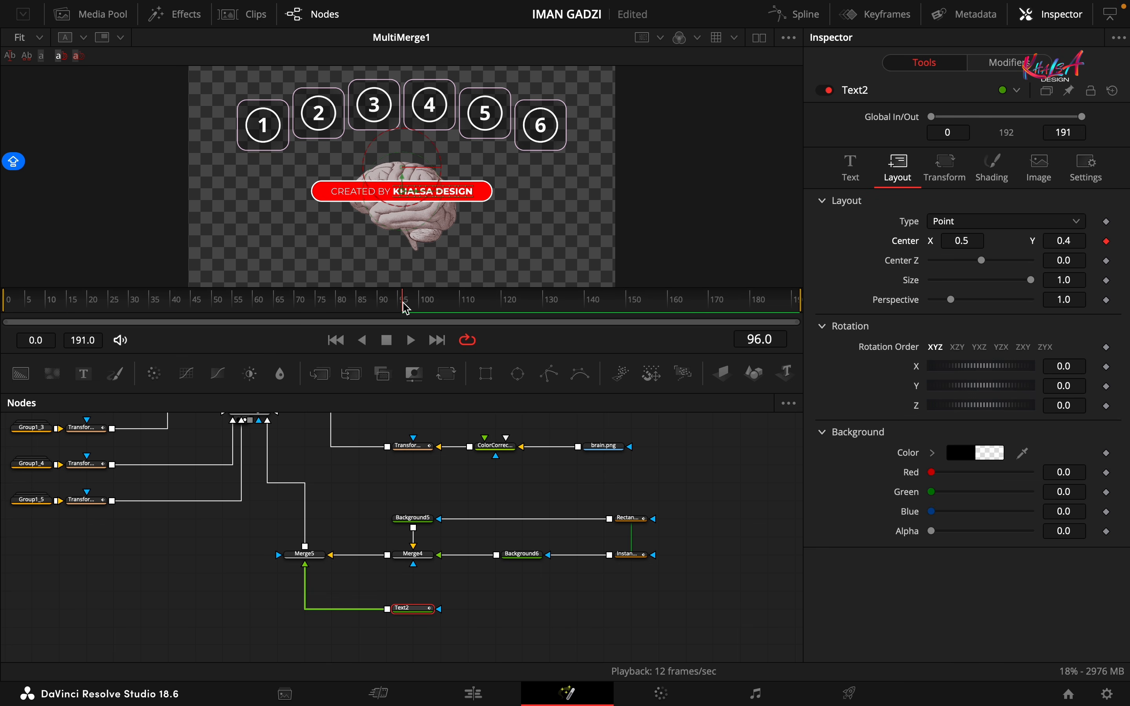
pyautogui.moveTo(403, 305); pyautogui.dragTo(373, 308)
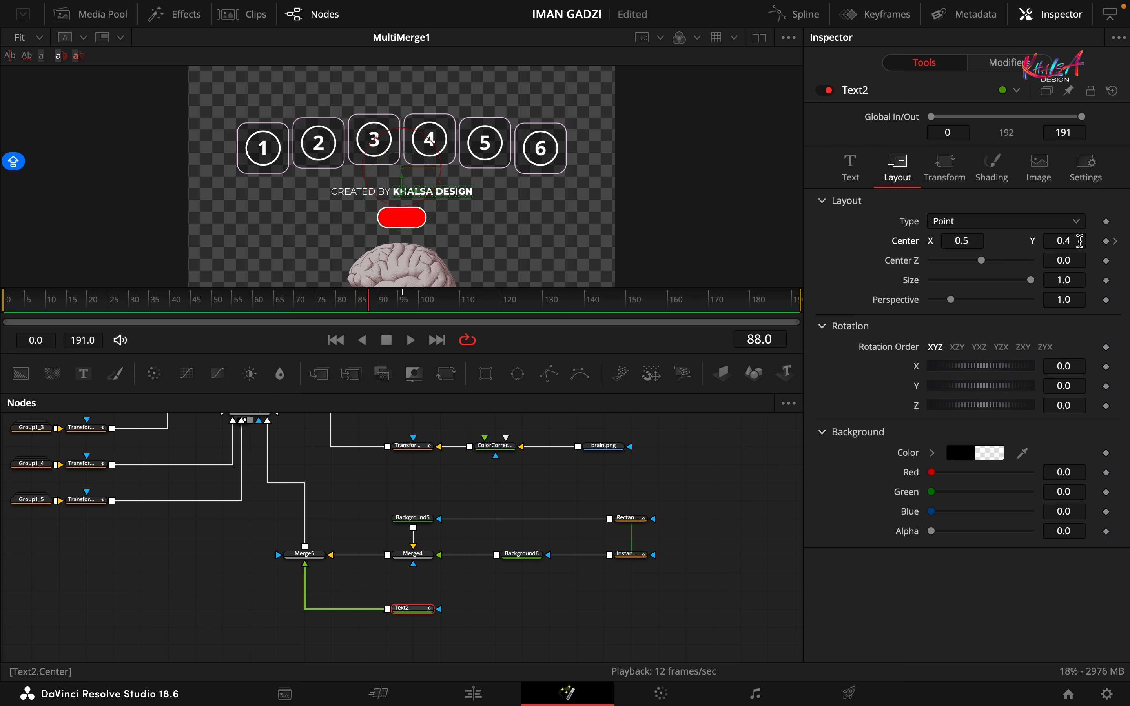
pyautogui.click(1080, 241)
pyautogui.write('0.2')
pyautogui.press('Tab')
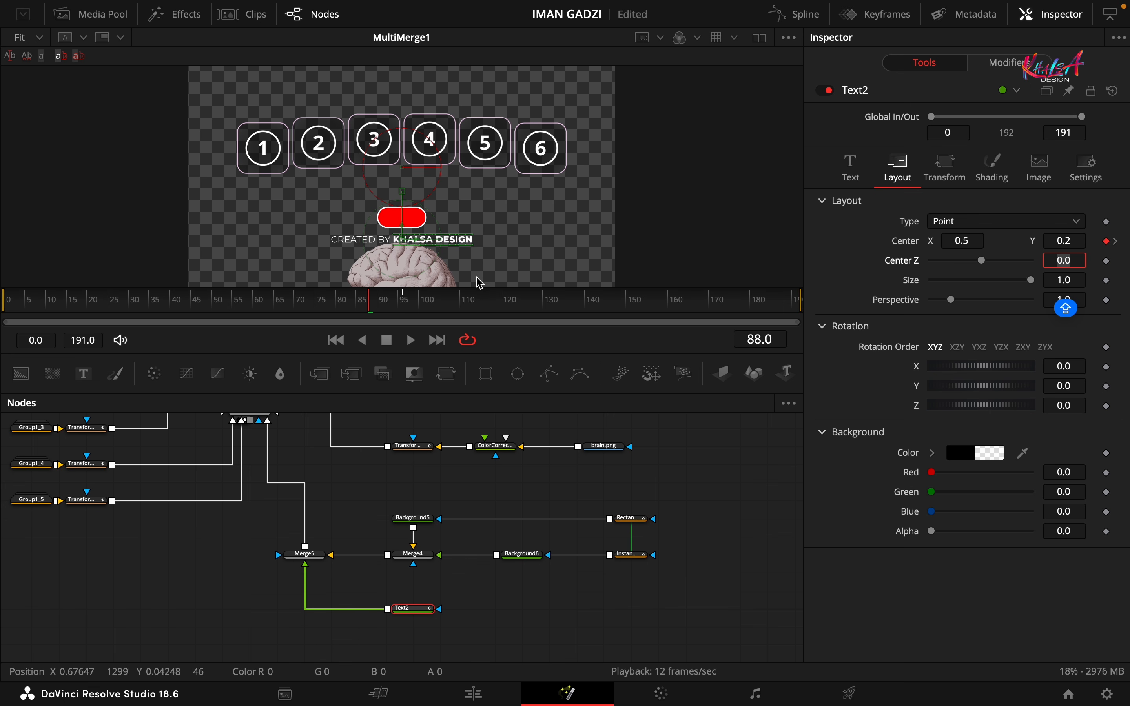
# Smooth all keyframes on Text2's displacement curve in the Spline editor
pyautogui.click(796, 14)
pyautogui.click(732, 404)
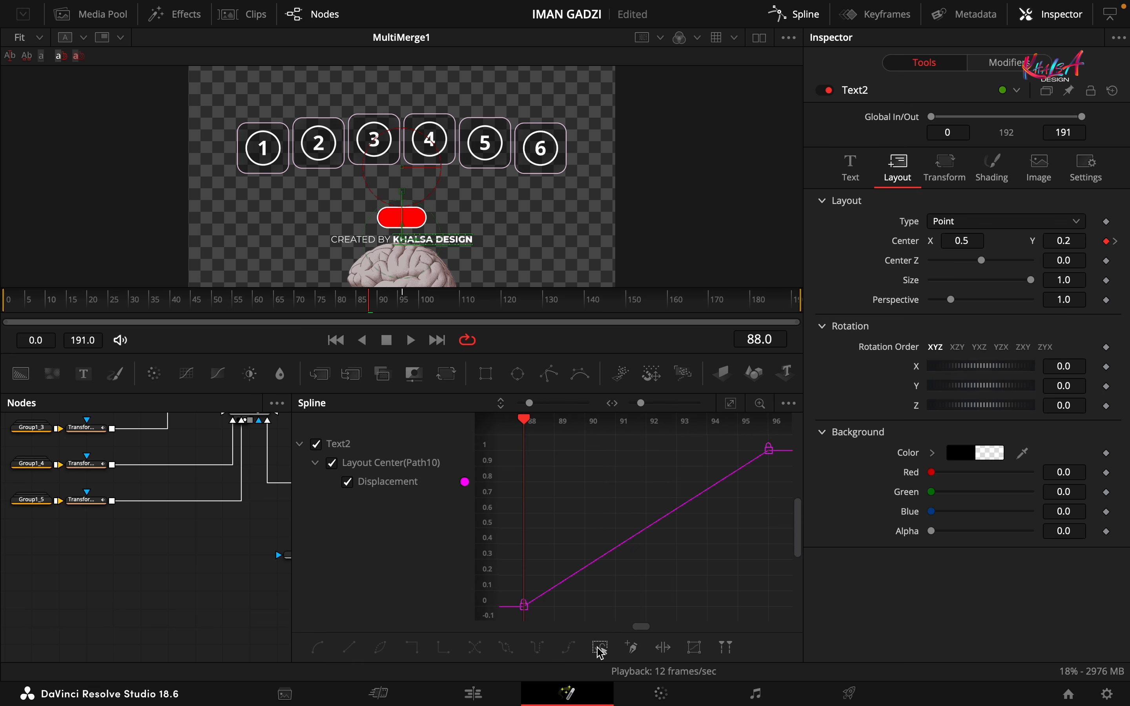
pyautogui.click(601, 648)
pyautogui.click(318, 648)
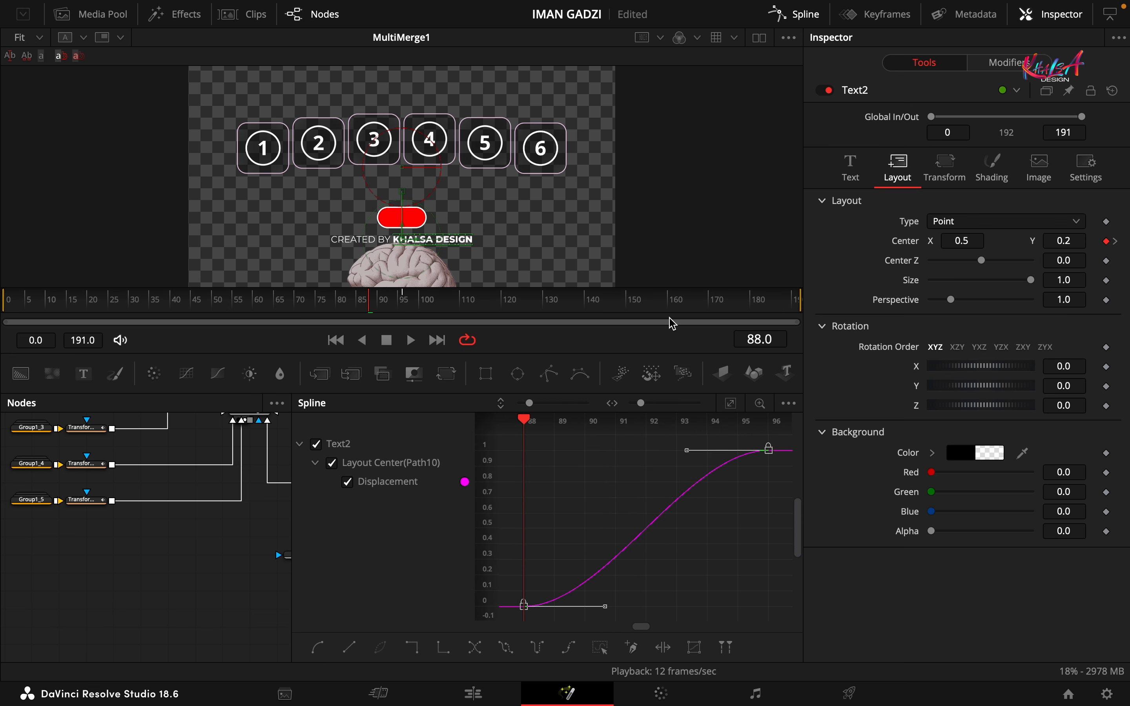
pyautogui.click(796, 14)
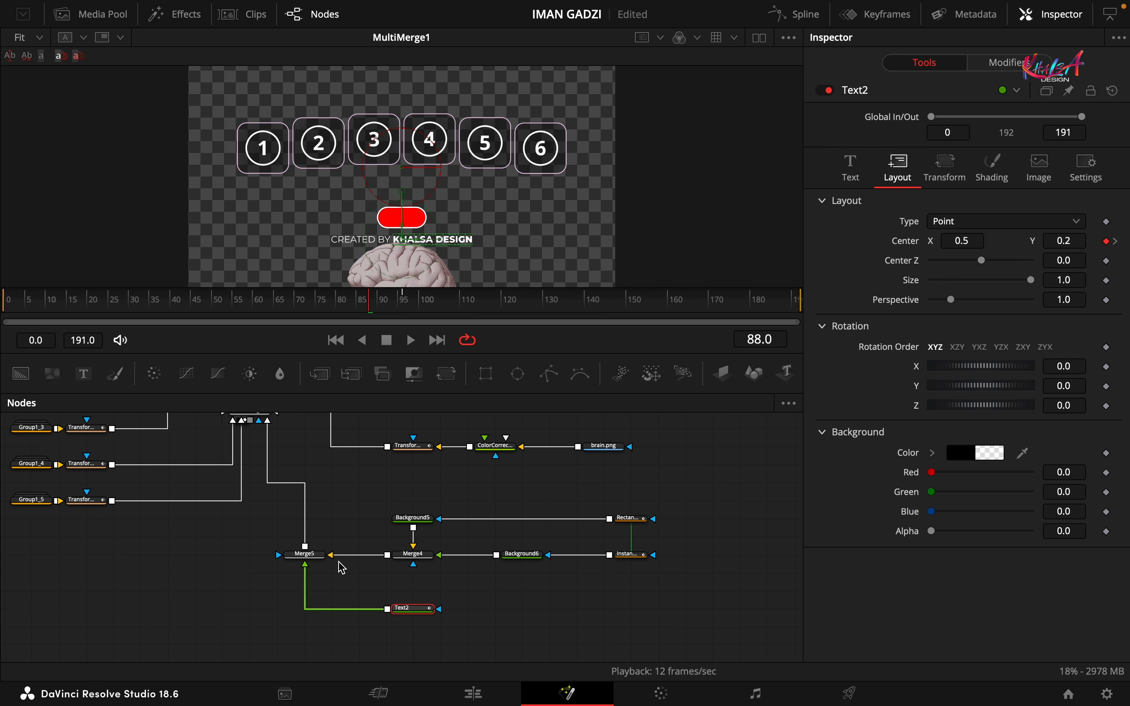
# Set Merge5's operator to Atop and check the banner text at frame 102
pyautogui.click(305, 555)
pyautogui.click(932, 285)
pyautogui.click(954, 362)
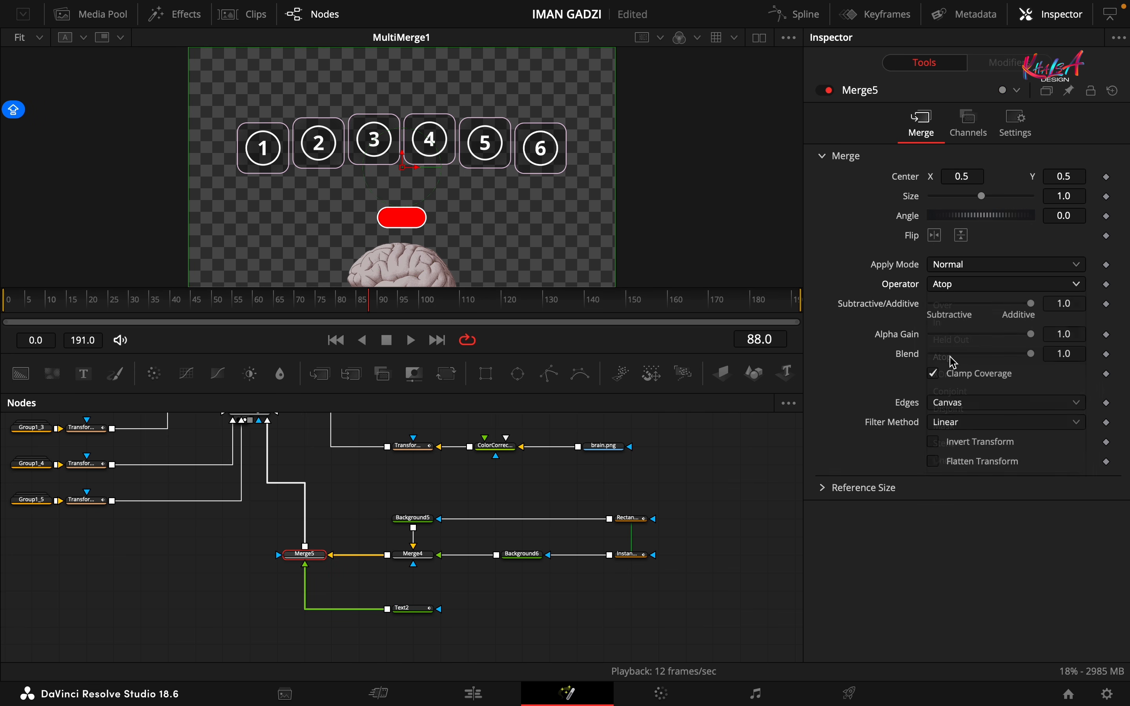
pyautogui.moveTo(369, 301); pyautogui.dragTo(427, 311)
# Add a Merge node after Group1's Transform node and feed a new Text+ node into its foreground
pyautogui.click(144, 505)
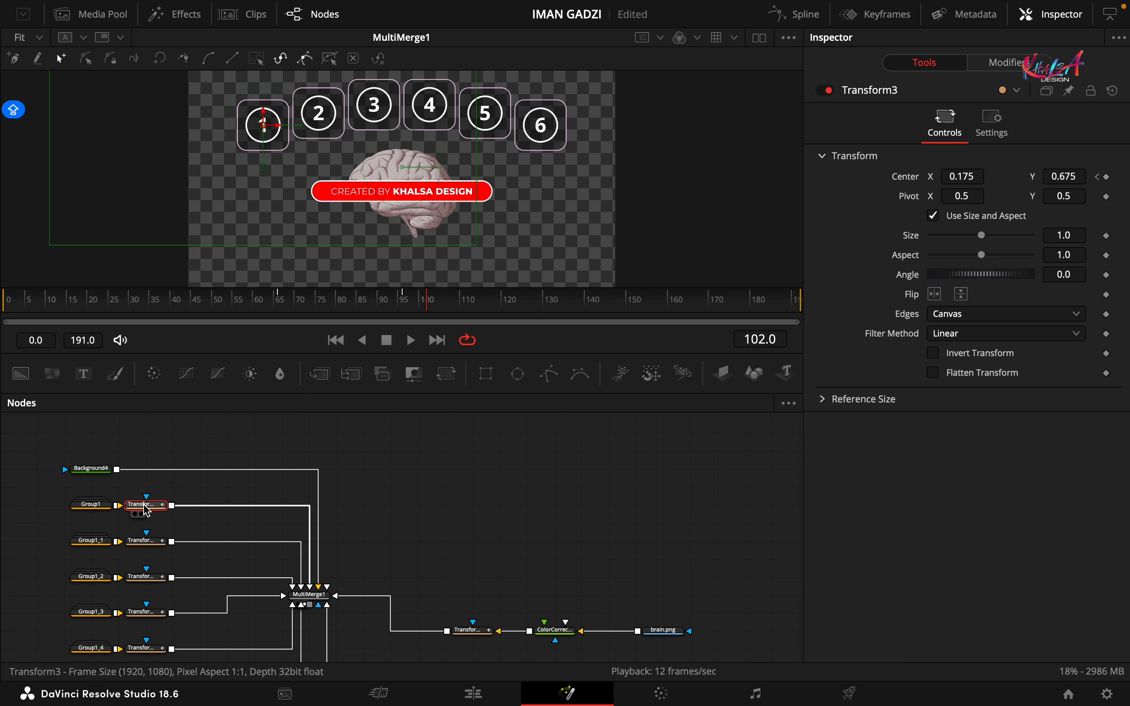
pyautogui.click(320, 373)
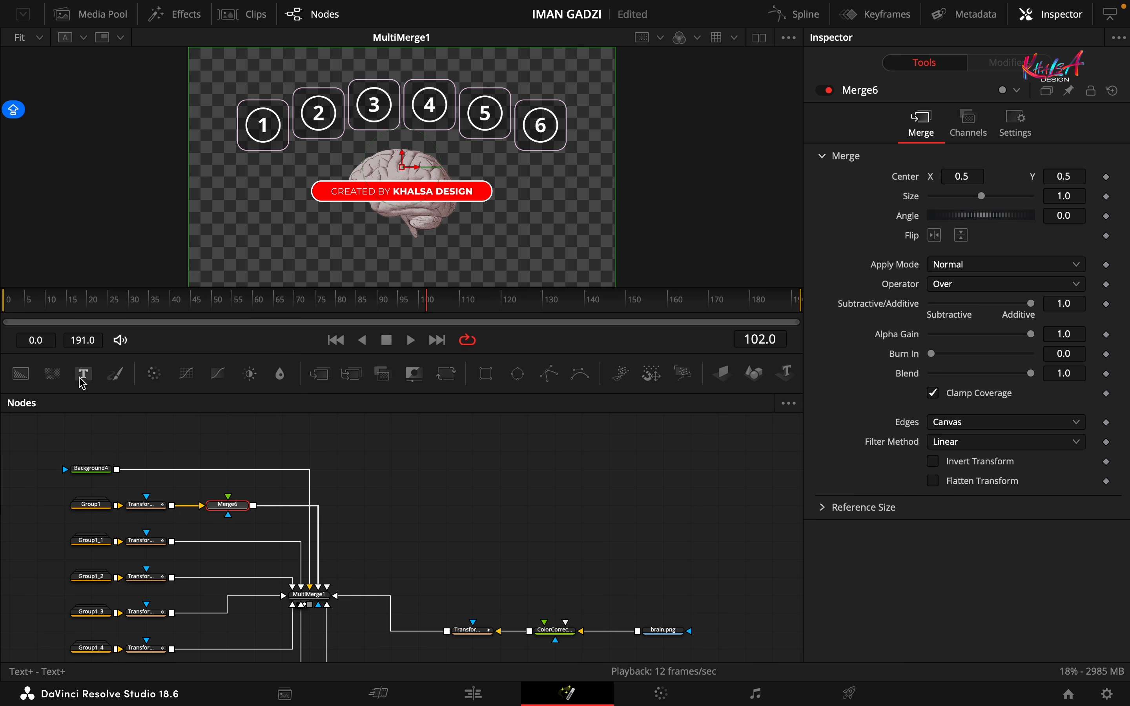
pyautogui.moveTo(84, 374); pyautogui.dragTo(228, 505)
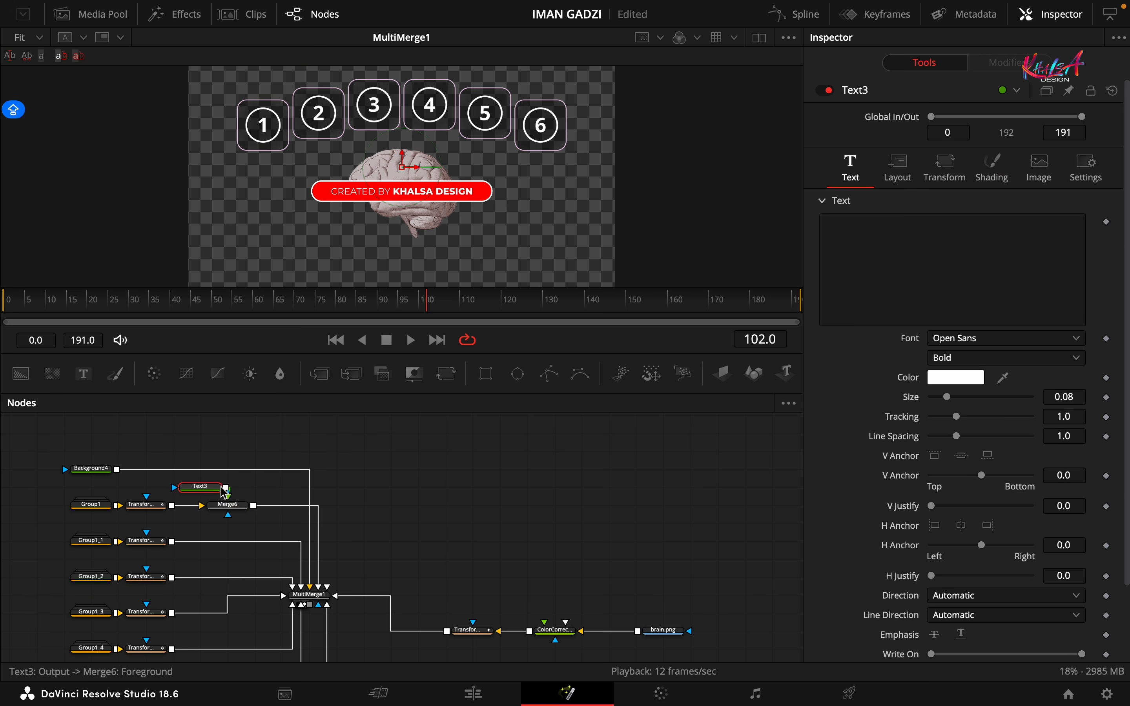
# Enter "-------" as the text of Text3 and set its tracking to 1.102
pyautogui.click(855, 241)
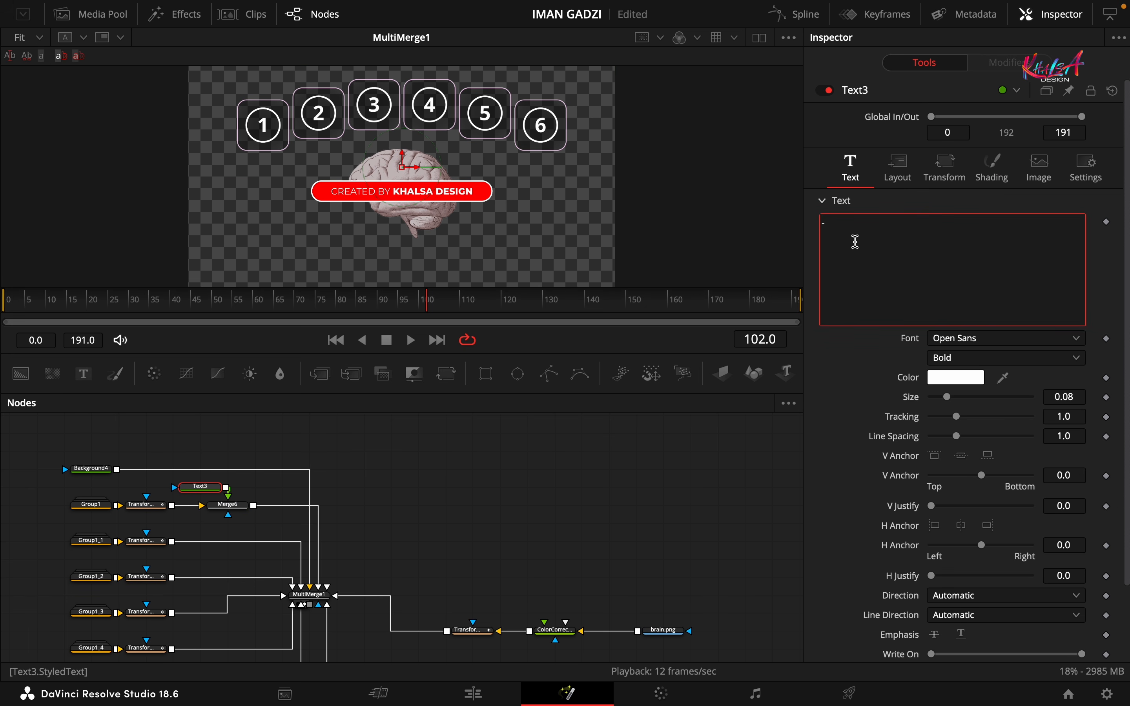
pyautogui.write('-------')
pyautogui.click(866, 400)
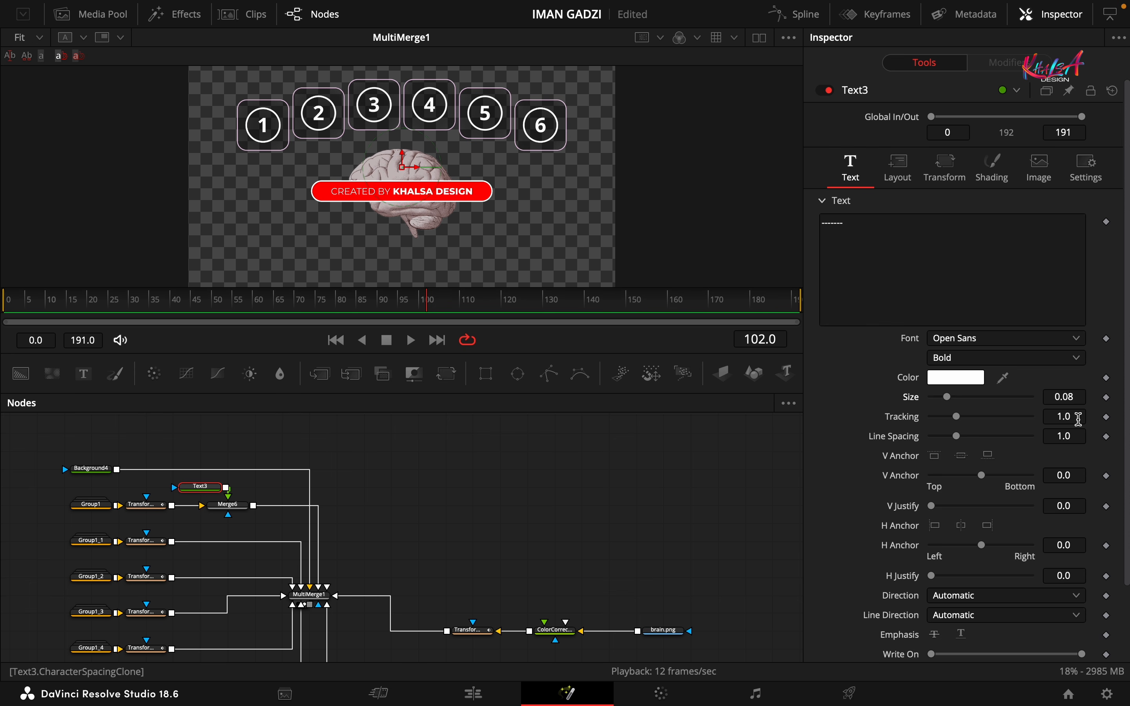
pyautogui.write('2')
pyautogui.press('Tab')
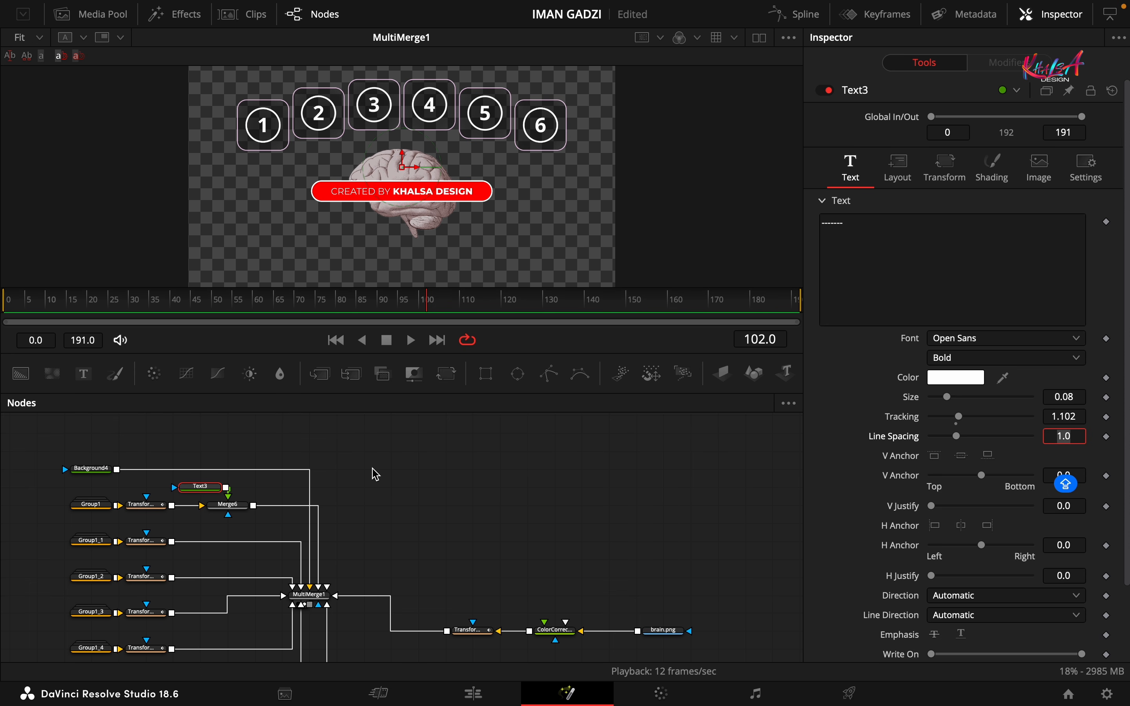
# Set Text3's layout type to Path and draw a three-point path from card 1 to the red banner, smoothing its corner
pyautogui.click(897, 169)
pyautogui.click(998, 227)
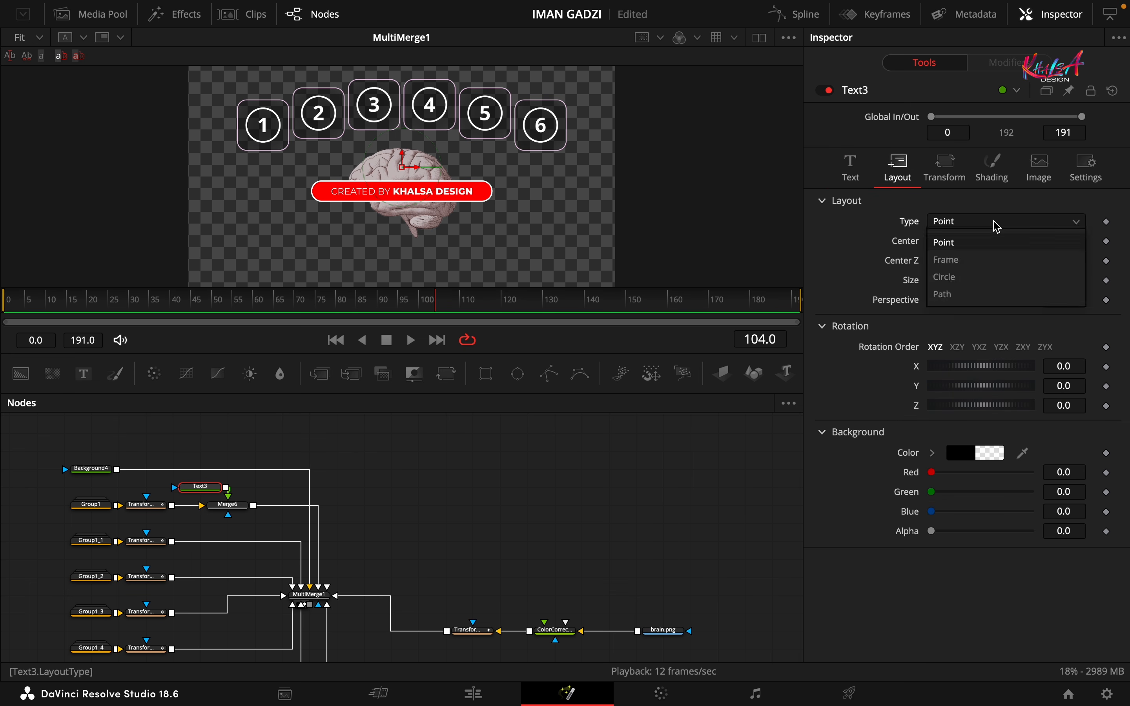
pyautogui.click(957, 295)
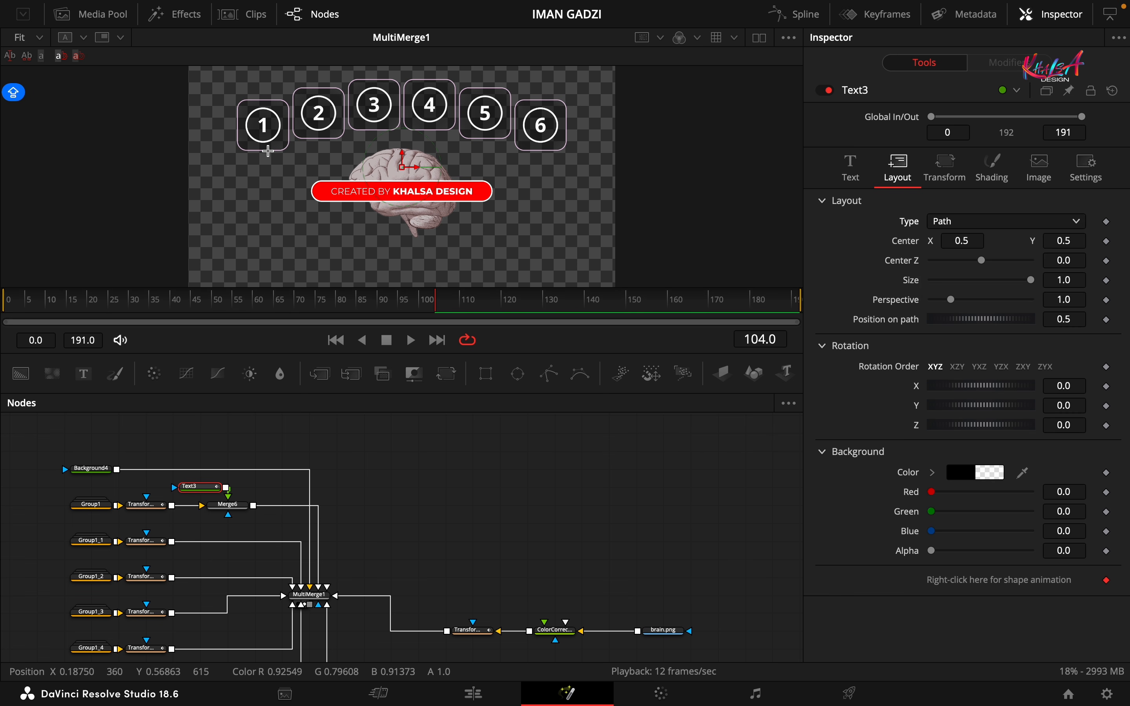
pyautogui.click(284, 188)
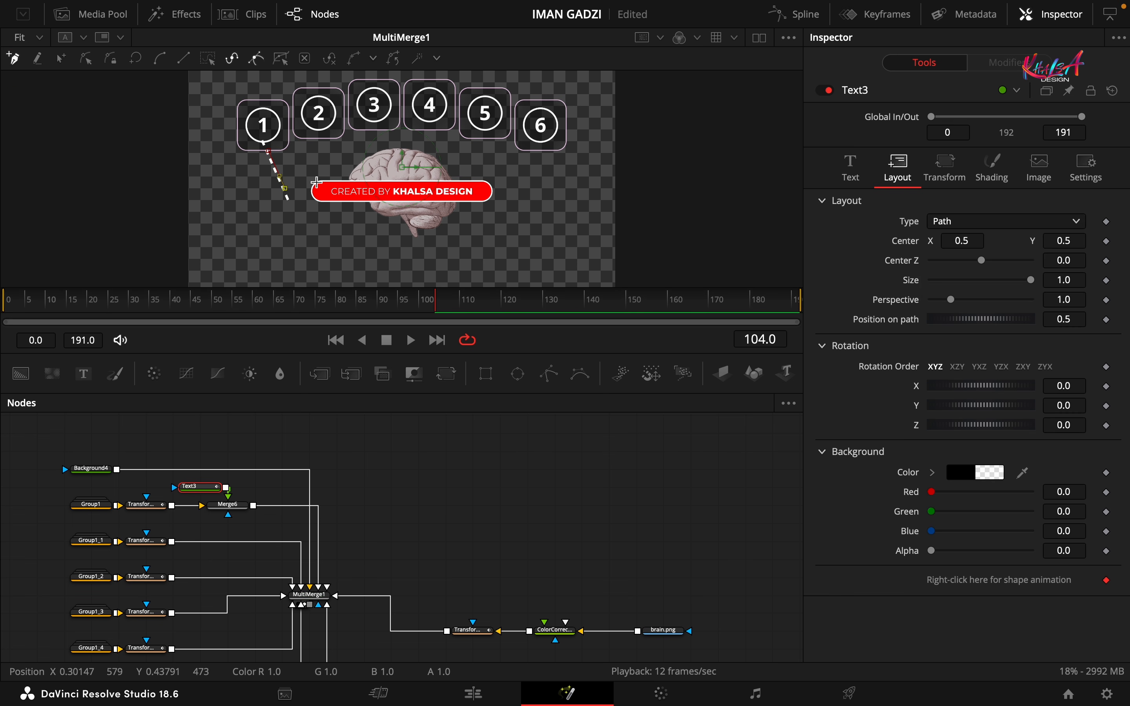
pyautogui.click(317, 185)
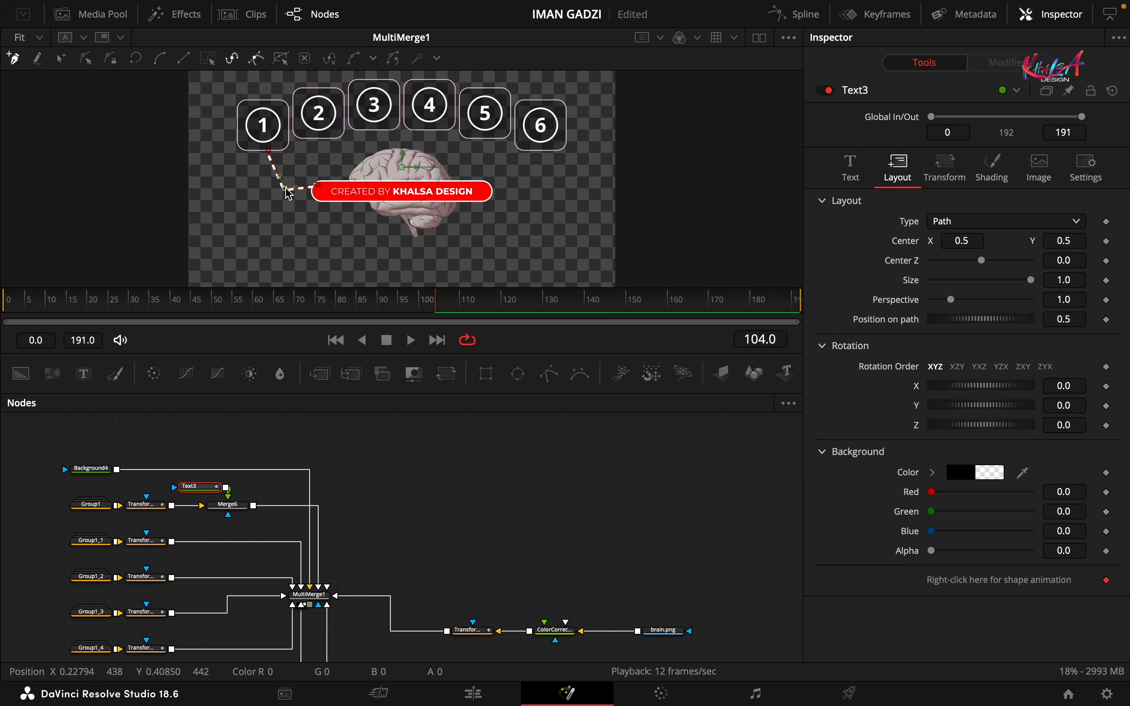
pyautogui.click(160, 59)
pyautogui.moveTo(285, 191); pyautogui.dragTo(284, 184)
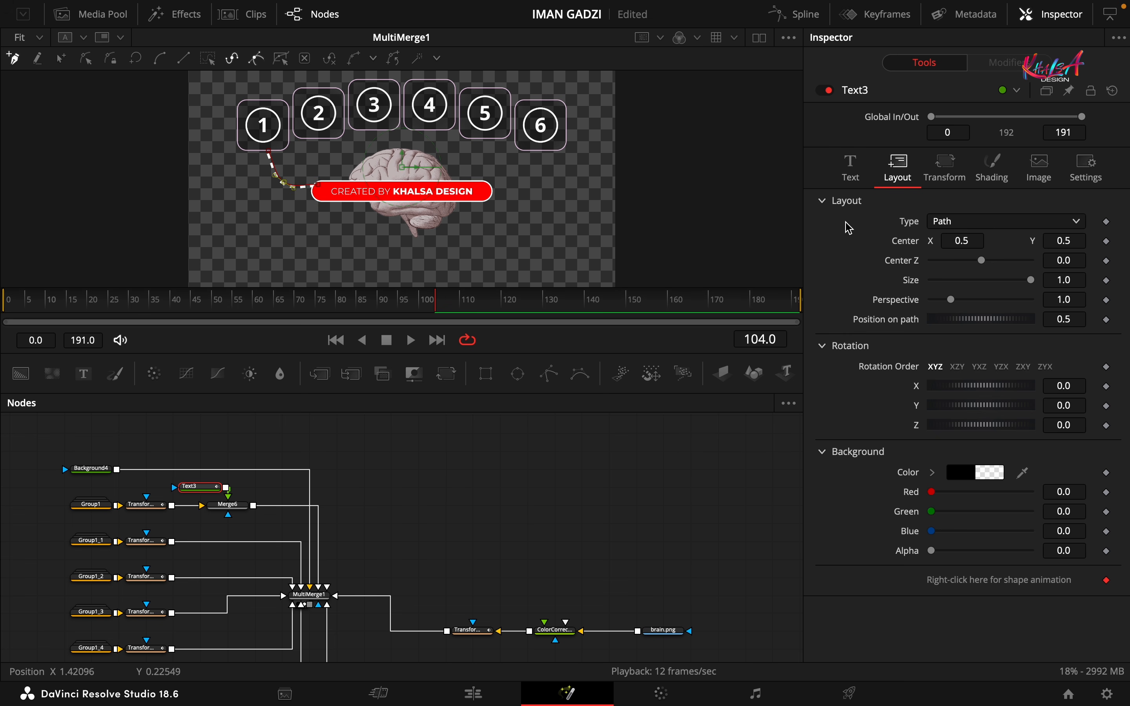
# Keyframe Text3's Write On at frame 96, and set its Write On End to 0 at frame 66
pyautogui.moveTo(431, 313); pyautogui.dragTo(408, 312)
pyautogui.click(864, 165)
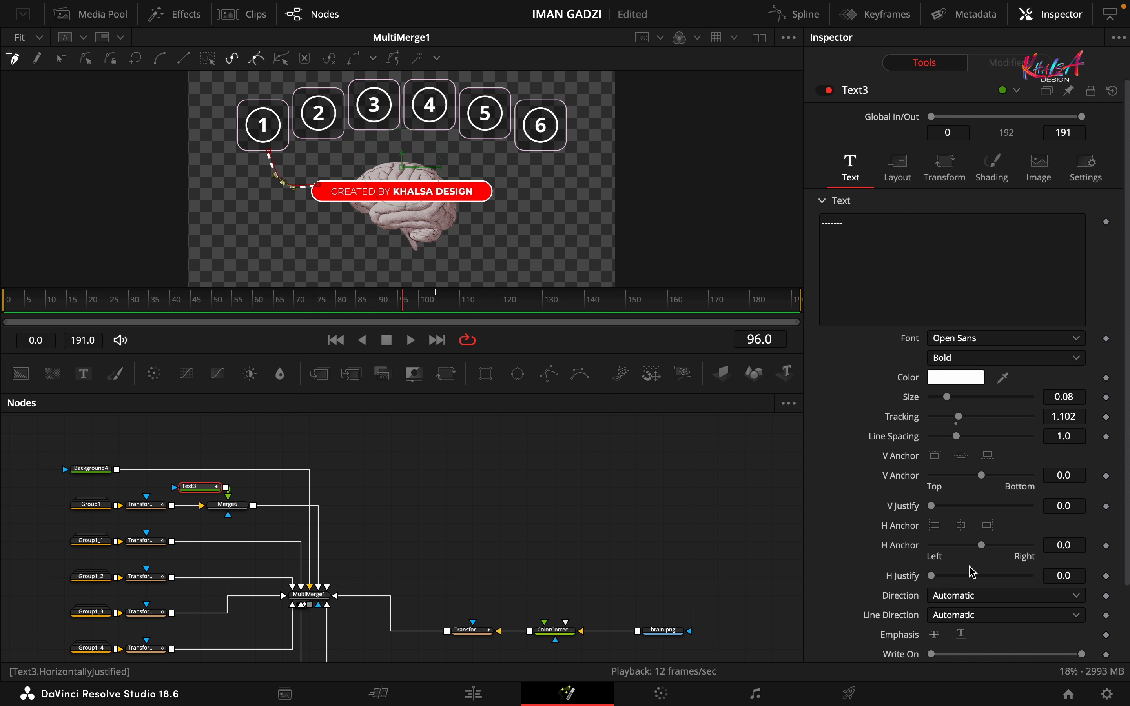
pyautogui.scroll(-3, 887, 325)
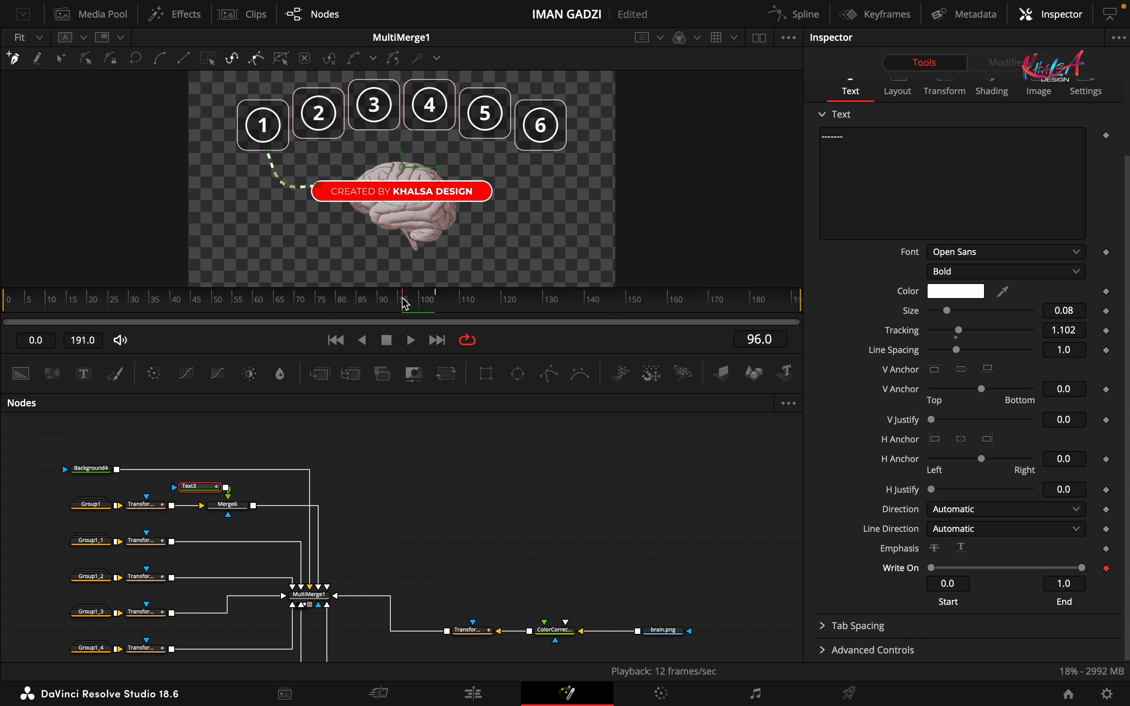
pyautogui.moveTo(408, 308); pyautogui.dragTo(284, 306)
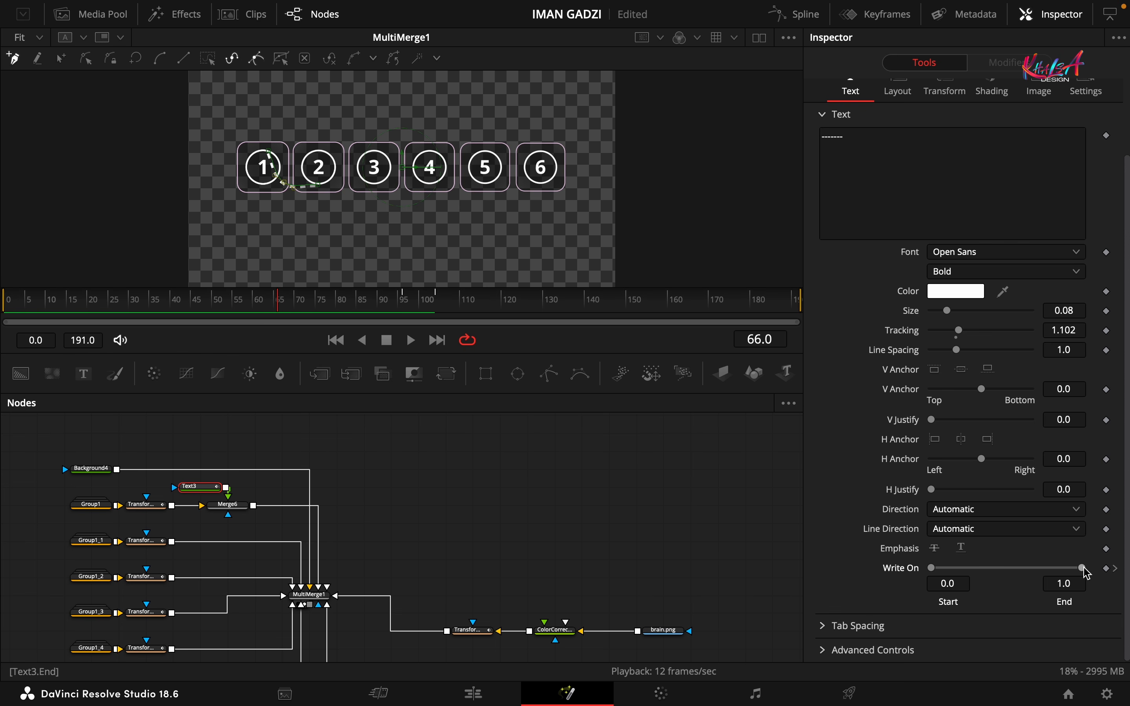
pyautogui.scroll(3, 911, 196)
# Remove the shape animation from Text3's layout path
pyautogui.click(898, 169)
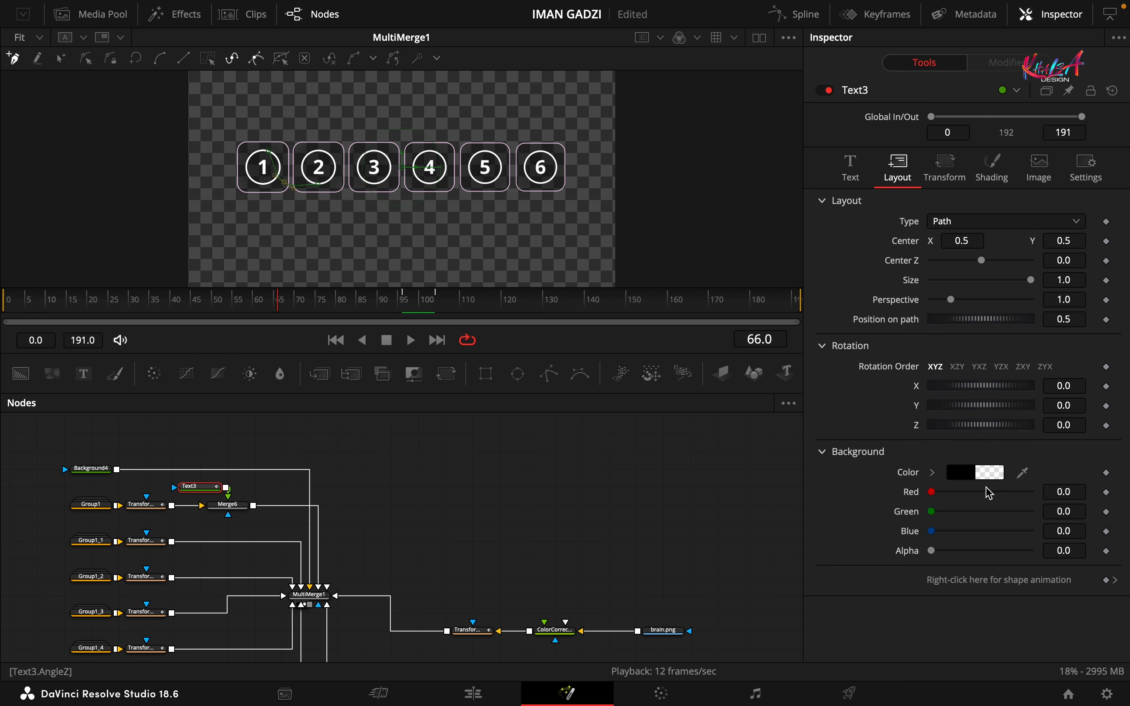
pyautogui.rightClick(980, 584)
pyautogui.click(1027, 527)
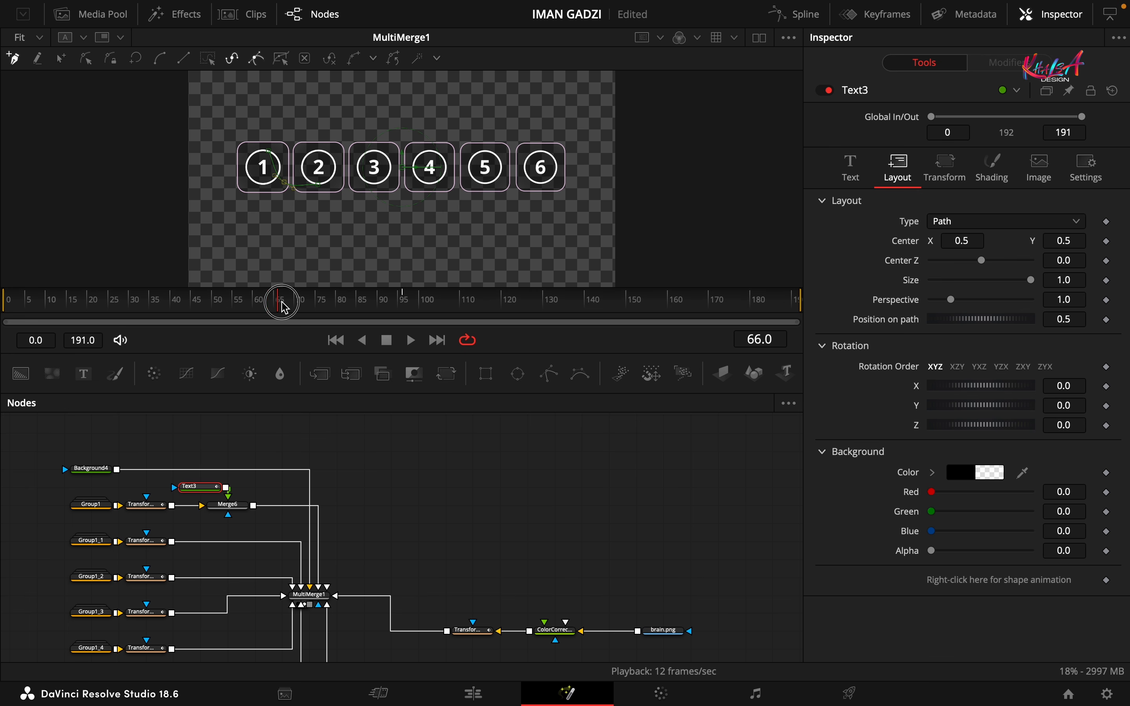
# Keyframe Text3's layout center at frame 96, and set its Center Y to 0.325 at frame 66
pyautogui.moveTo(283, 306); pyautogui.dragTo(401, 308)
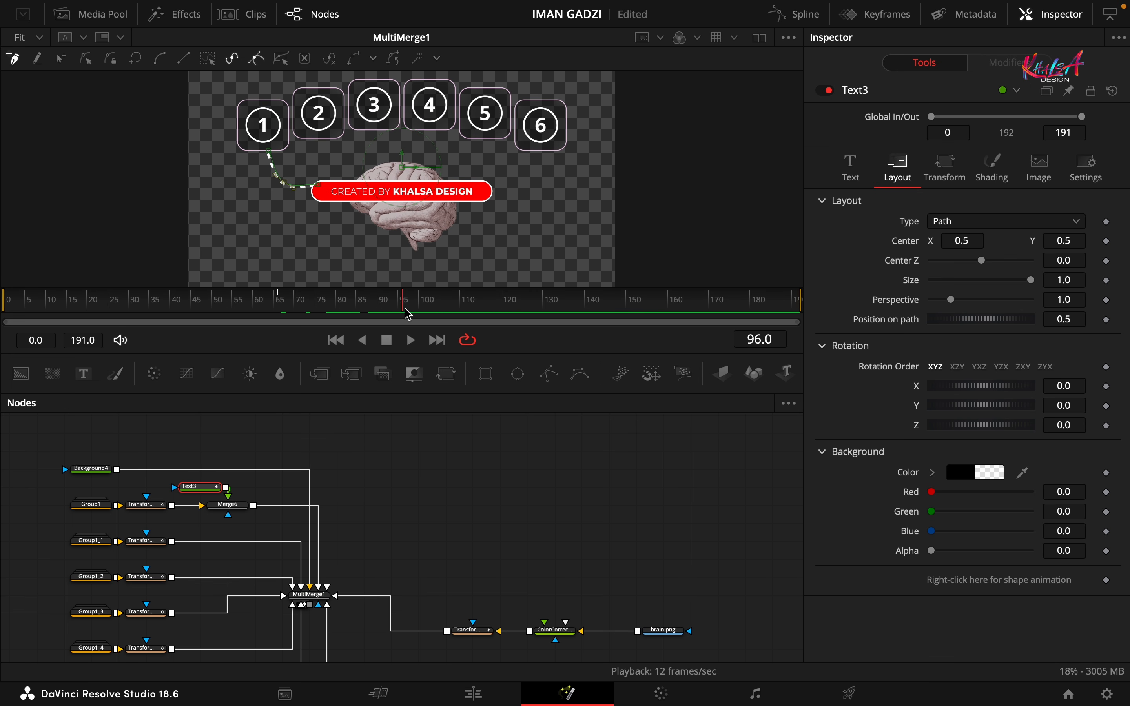
pyautogui.click(1107, 242)
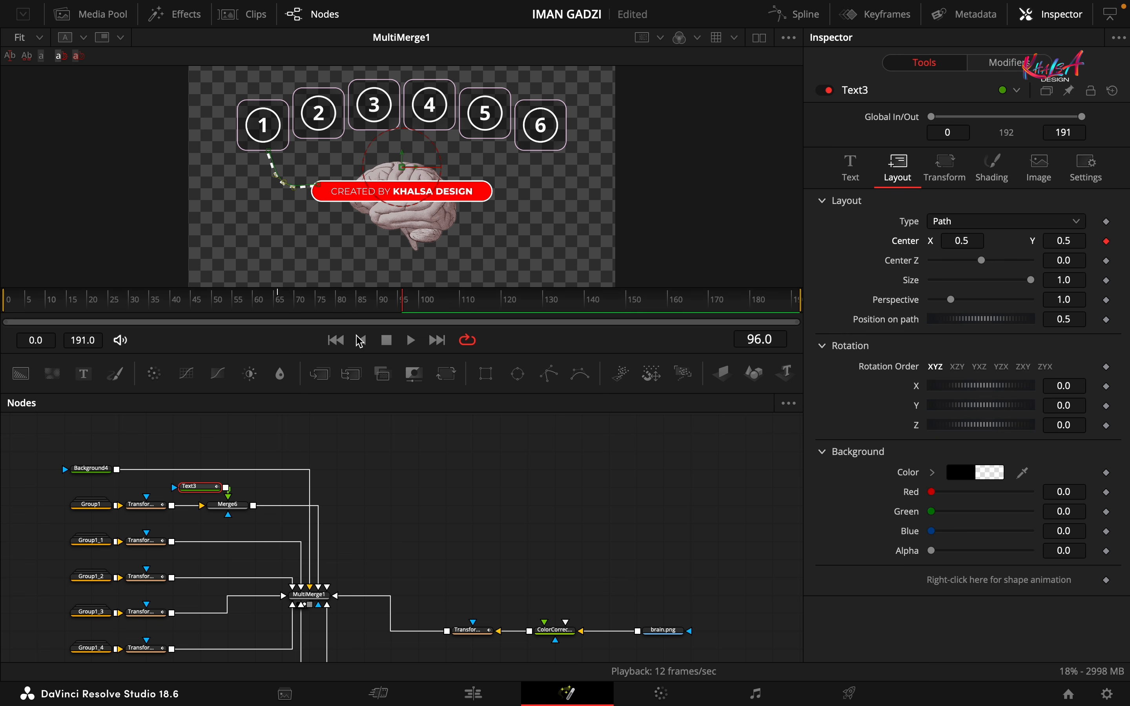
pyautogui.moveTo(405, 309); pyautogui.dragTo(283, 306)
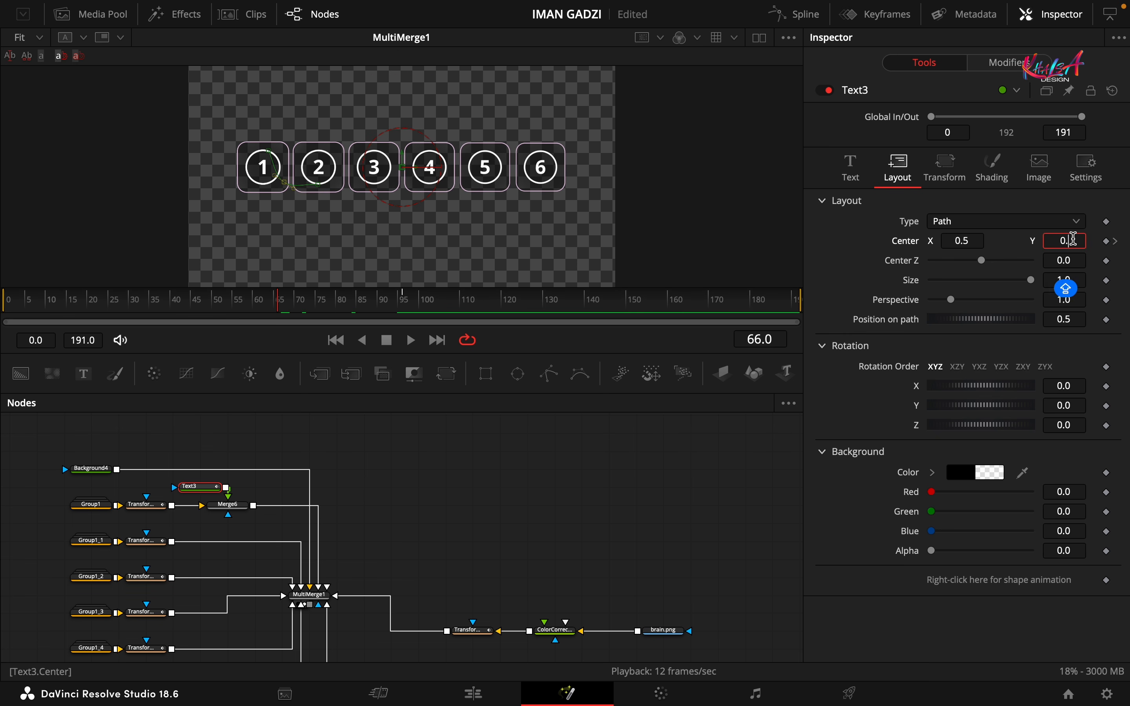
pyautogui.write('325')
pyautogui.press('Tab')
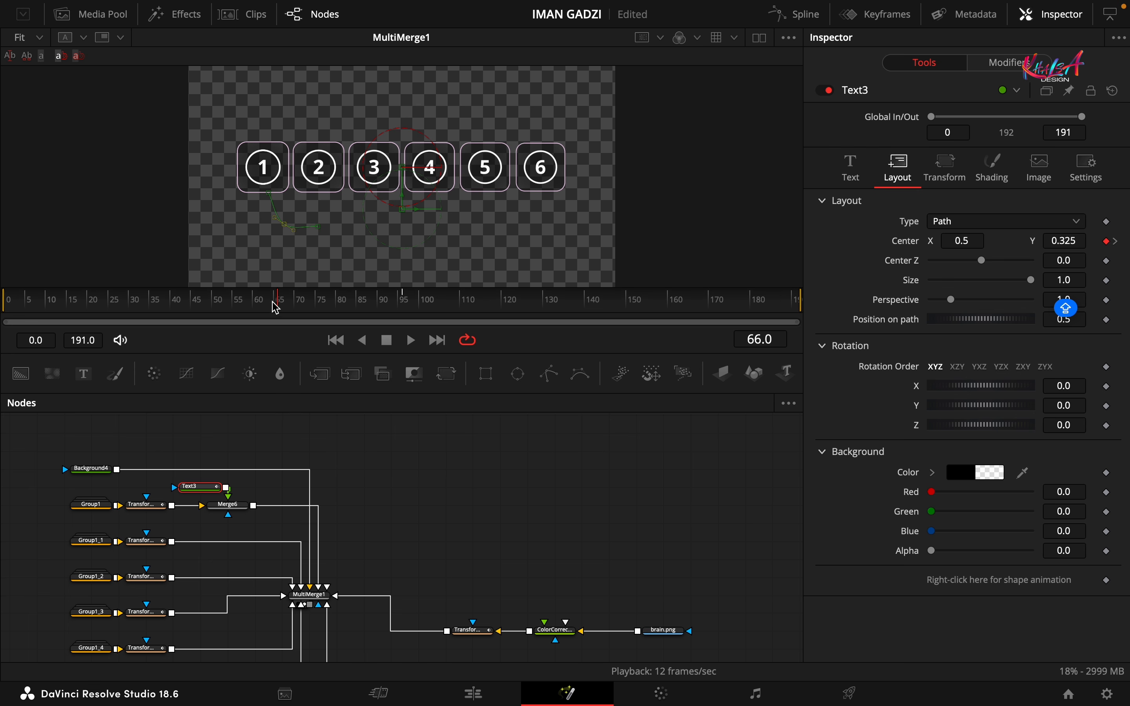
# Smooth Text3's Write On Start and End curves in the Spline editor with the Displacement curve hidden
pyautogui.moveTo(275, 307); pyautogui.dragTo(311, 306)
pyautogui.click(801, 15)
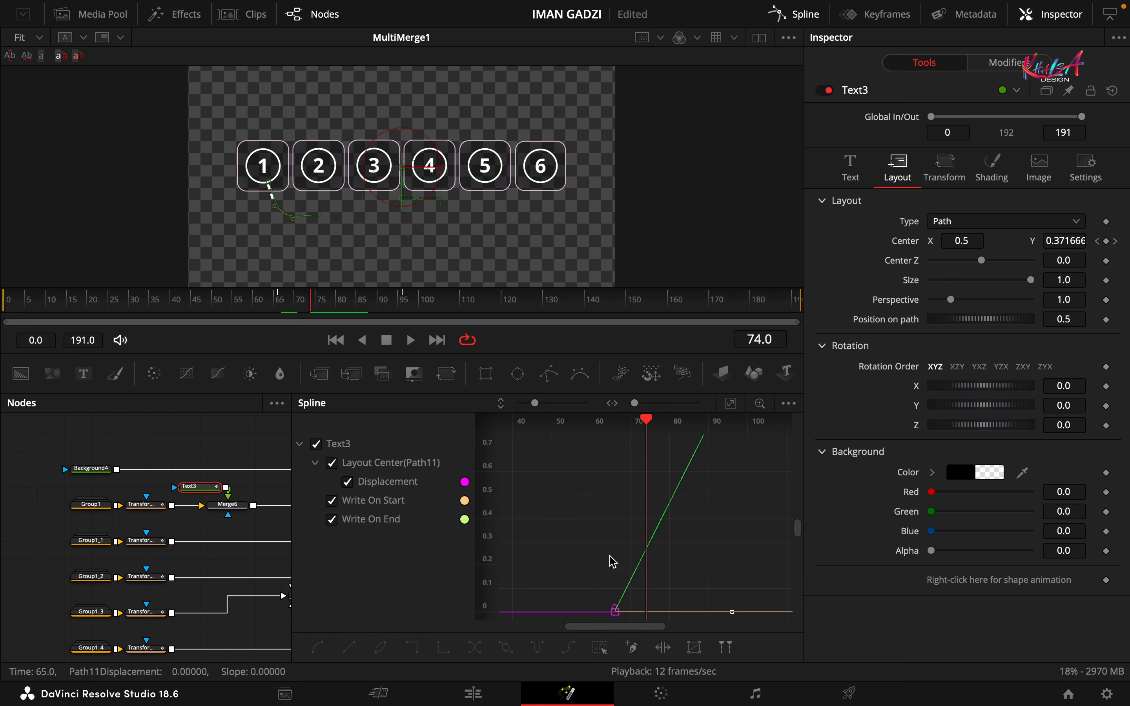
pyautogui.click(732, 404)
pyautogui.click(348, 482)
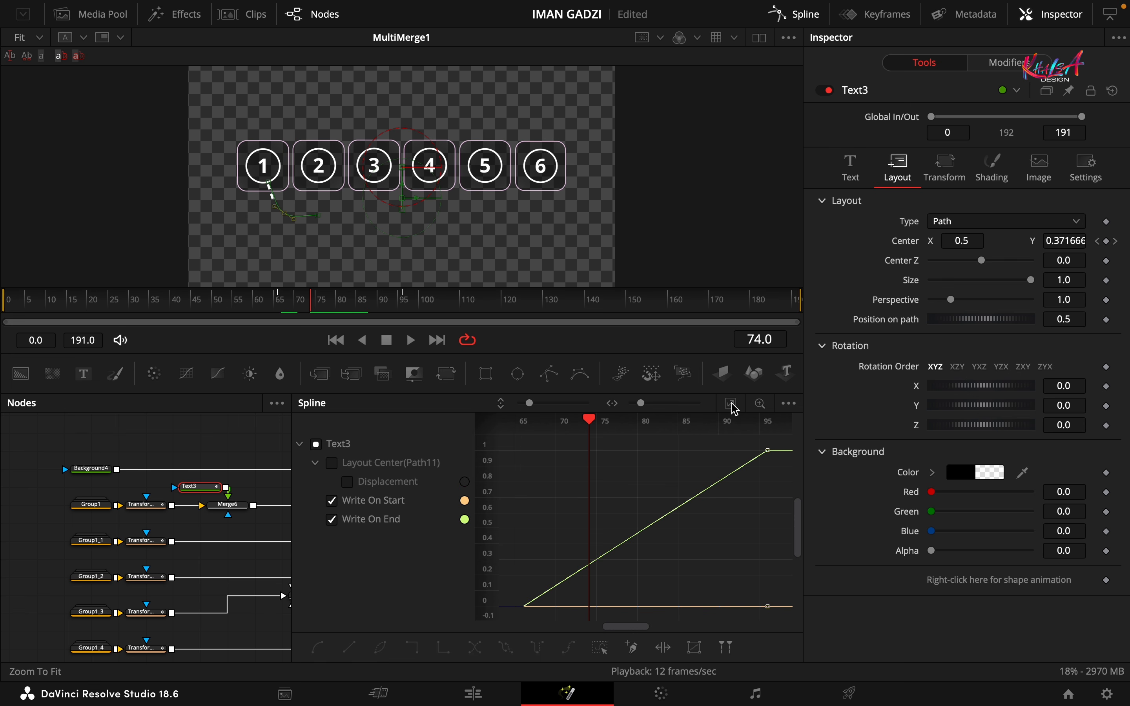
pyautogui.click(601, 648)
pyautogui.click(317, 648)
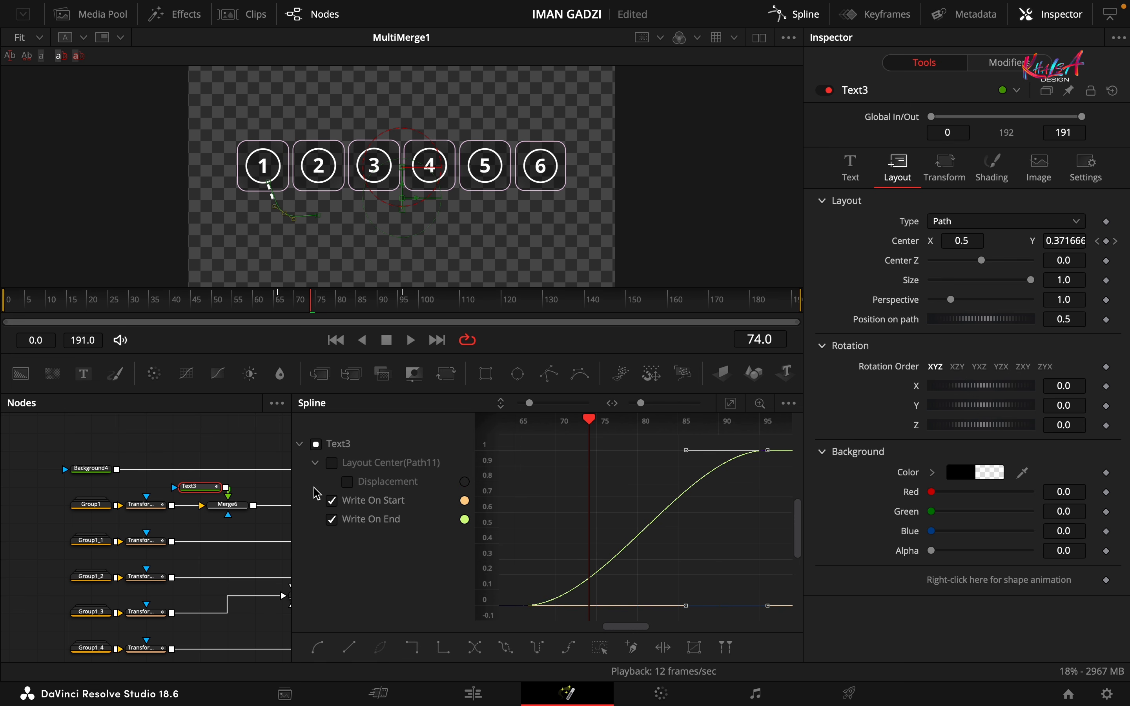
# Isolate Text3's Displacement curve in the Spline editor, smooth it, and extend its first keyframe's handle to frame 96
pyautogui.click(332, 501)
pyautogui.click(331, 520)
pyautogui.click(347, 482)
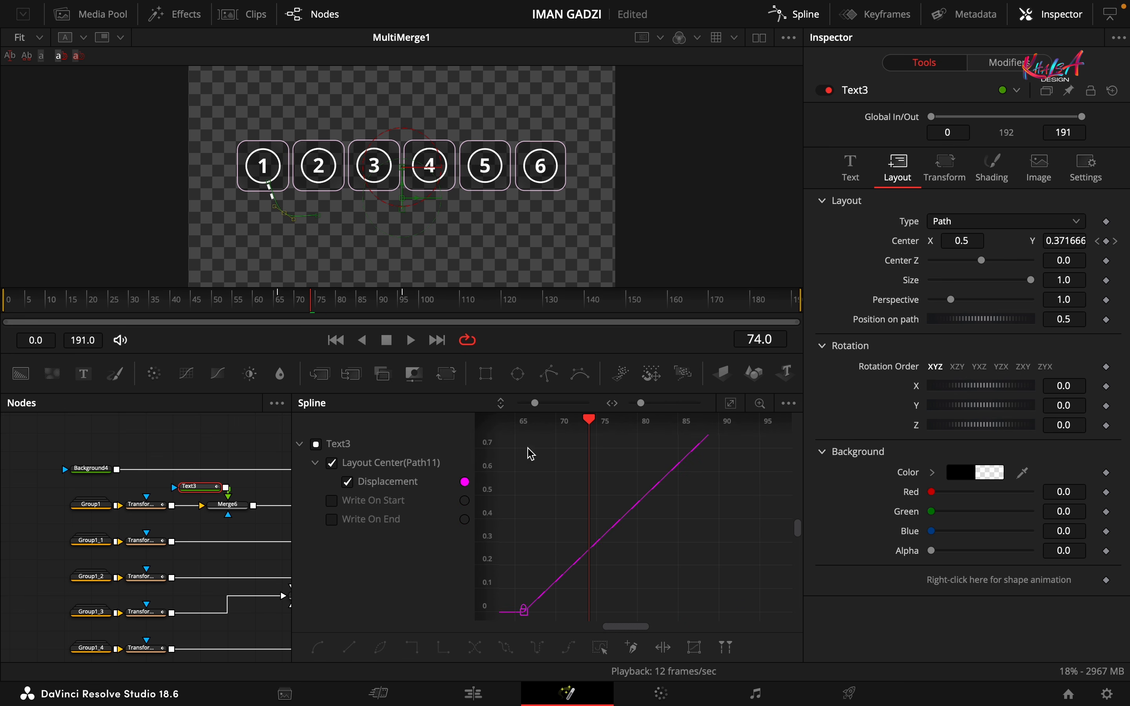
pyautogui.click(732, 407)
pyautogui.click(601, 648)
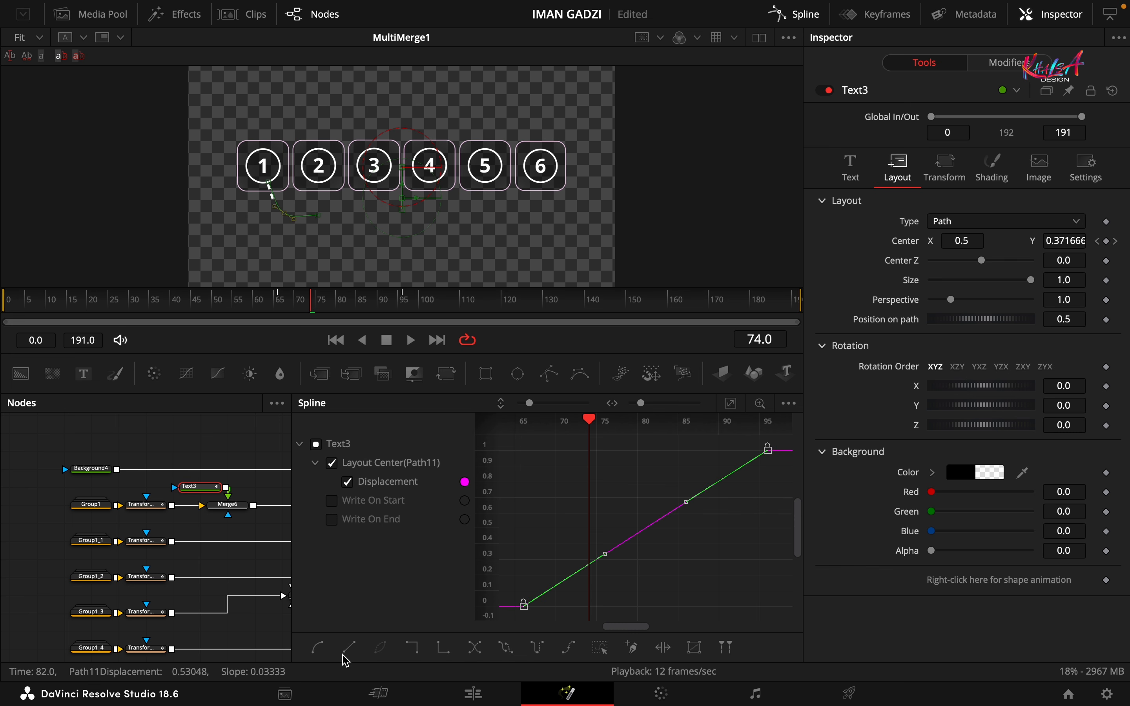
pyautogui.click(317, 648)
pyautogui.moveTo(592, 421); pyautogui.dragTo(767, 434)
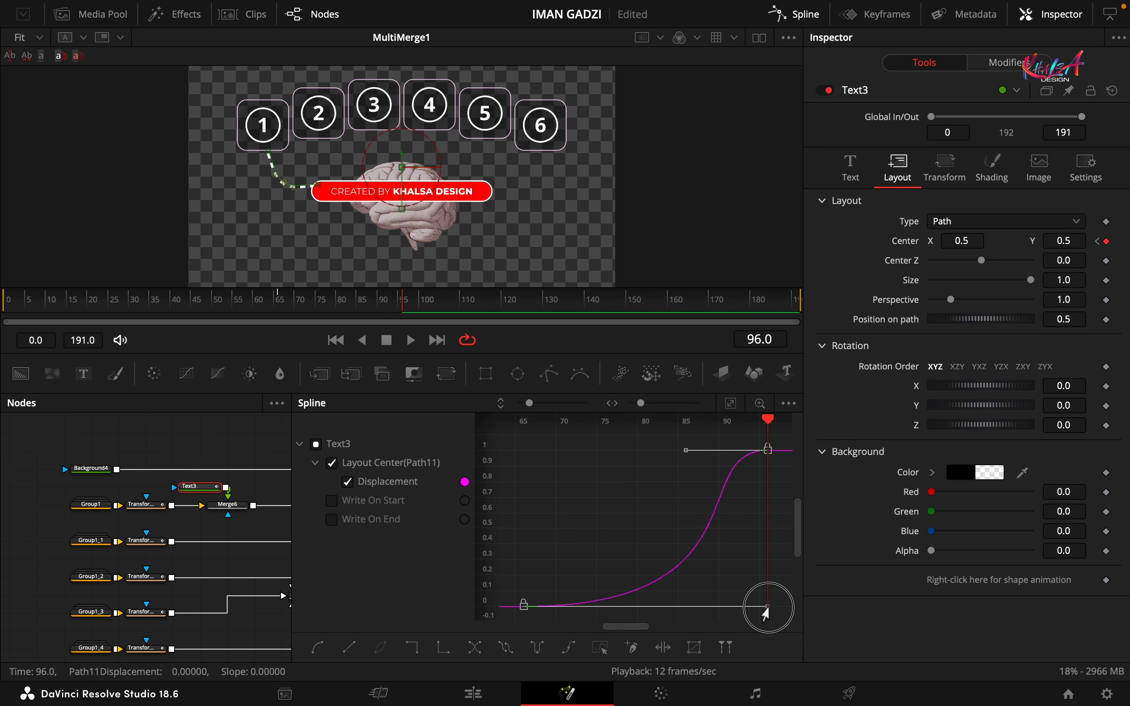
pyautogui.click(794, 14)
pyautogui.moveTo(285, 299); pyautogui.dragTo(403, 306)
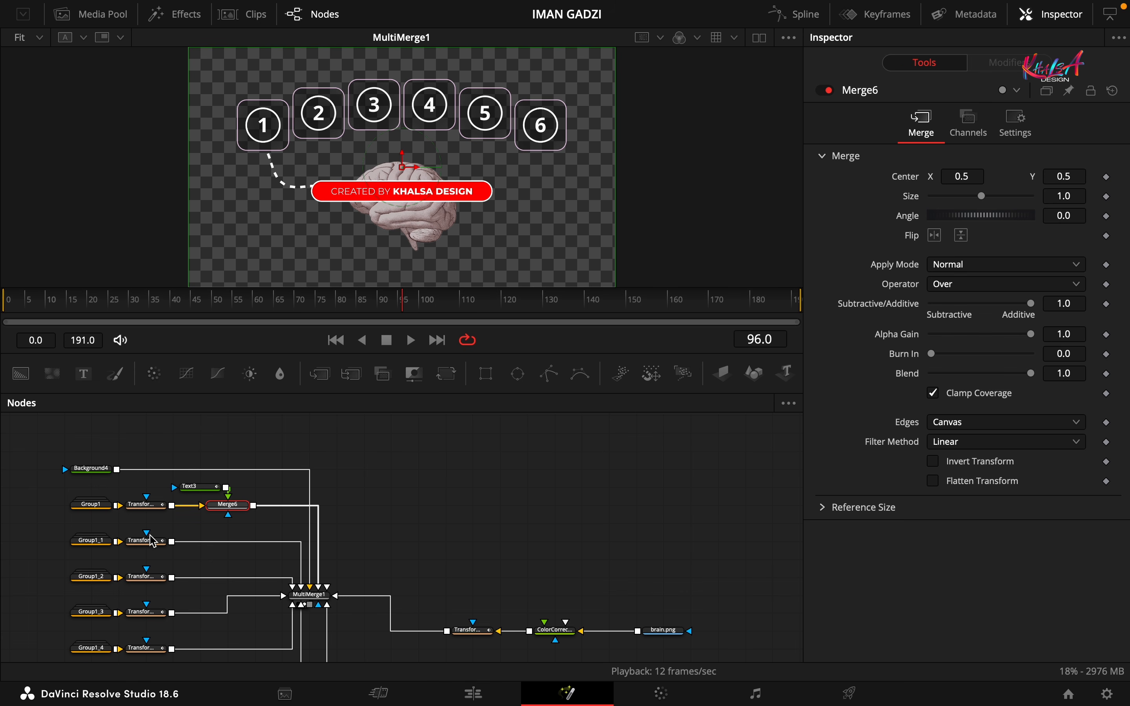
# Add a Merge after Group1_1's Transform and connect a new Text+ containing six dashes to it
pyautogui.click(149, 539)
pyautogui.click(320, 374)
pyautogui.moveTo(201, 541); pyautogui.dragTo(228, 541)
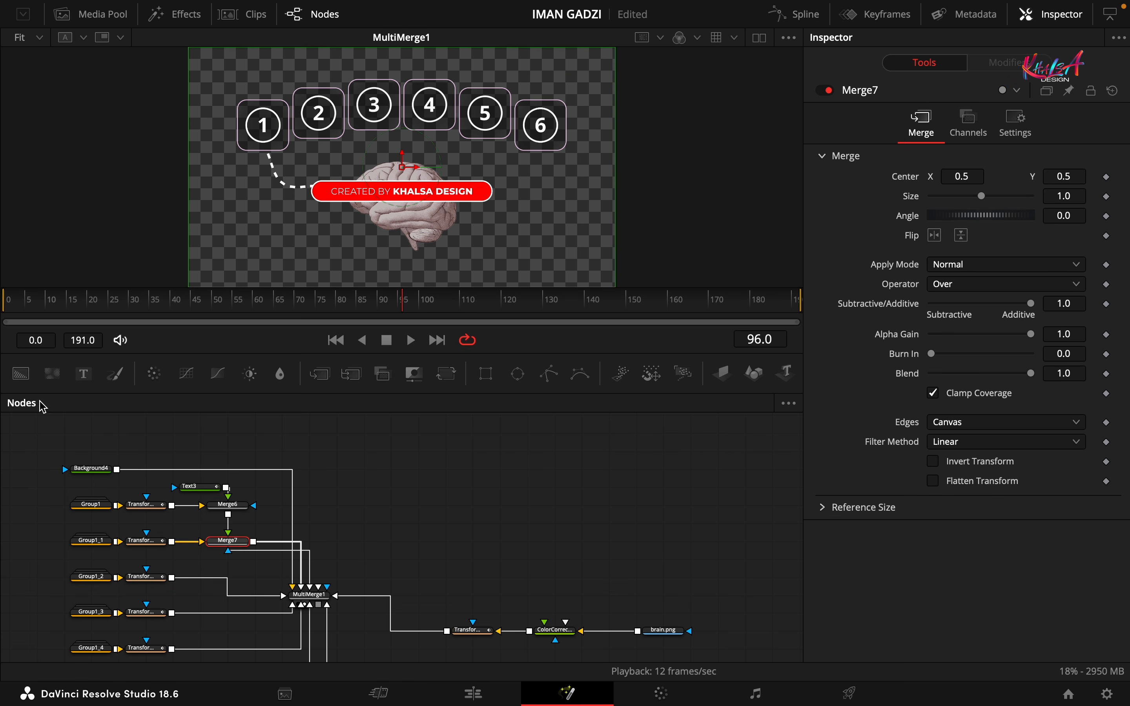
pyautogui.click(89, 387)
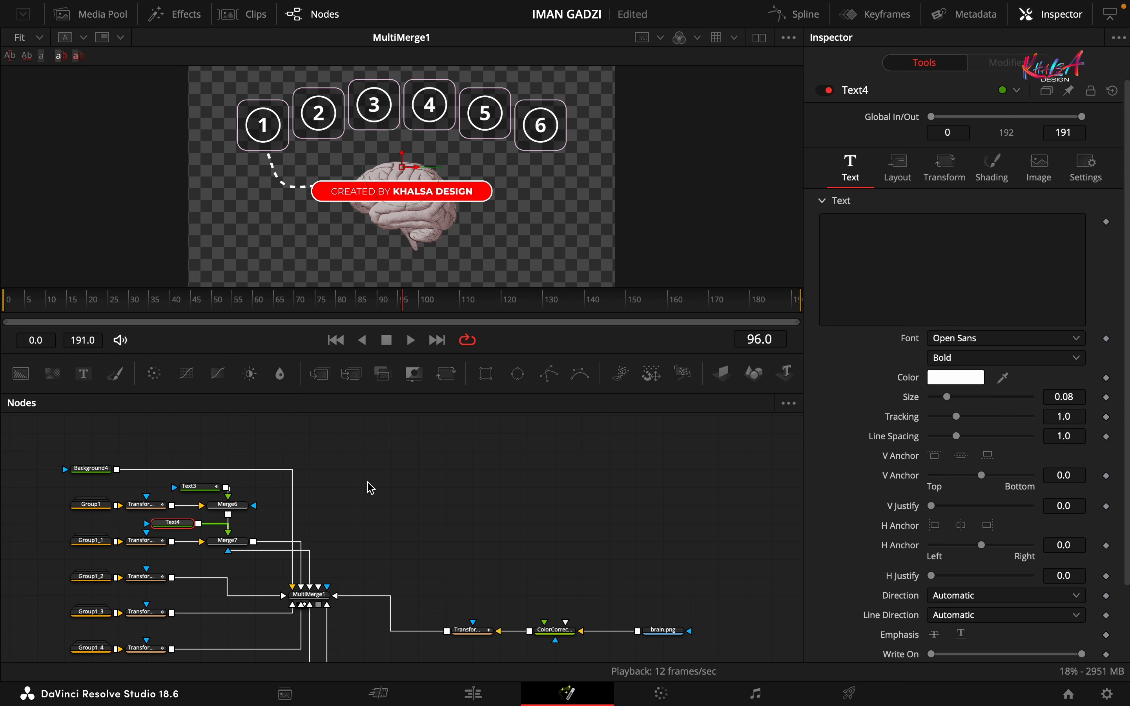
pyautogui.click(858, 254)
pyautogui.write('---')
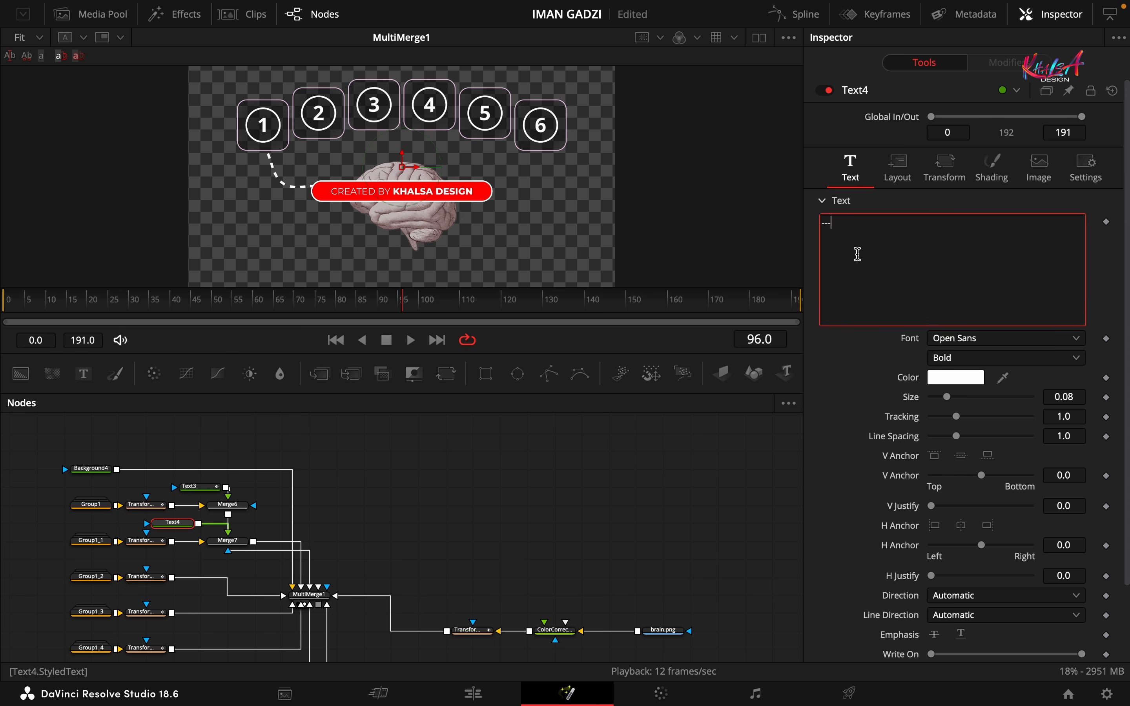
pyautogui.write('---')
# Set Text4's layout type to Path and draw a three-point path from card 2 down to the banner
pyautogui.click(898, 171)
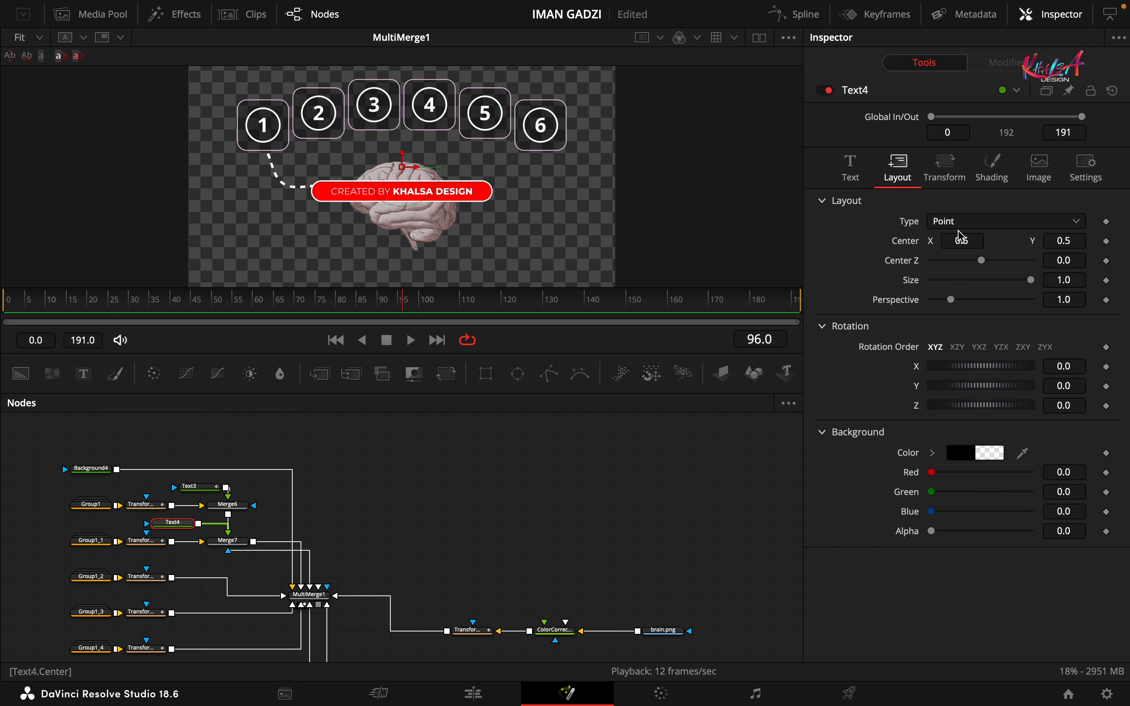
pyautogui.click(966, 223)
pyautogui.click(953, 295)
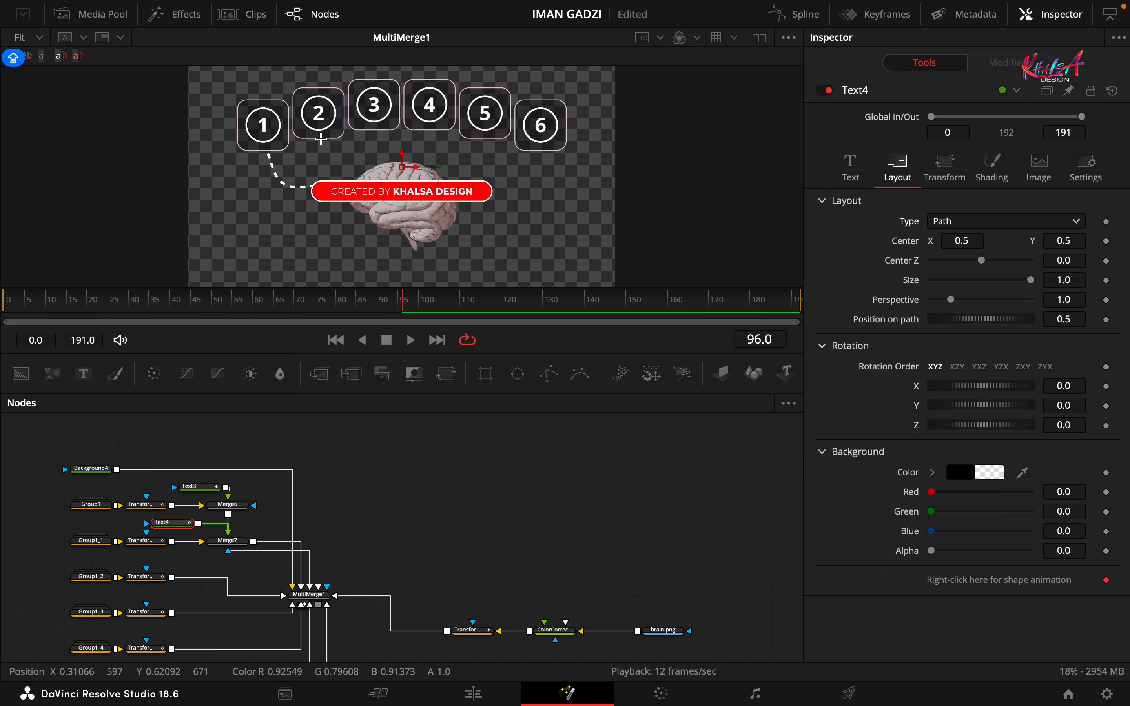
pyautogui.click(339, 161)
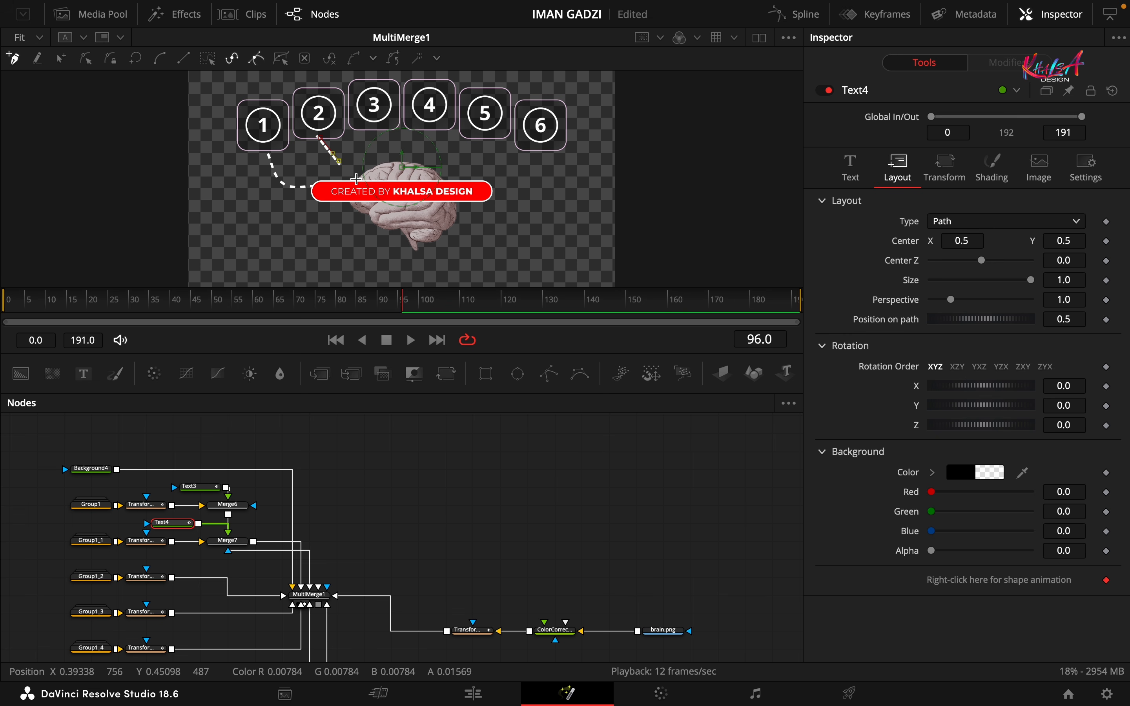
pyautogui.click(345, 181)
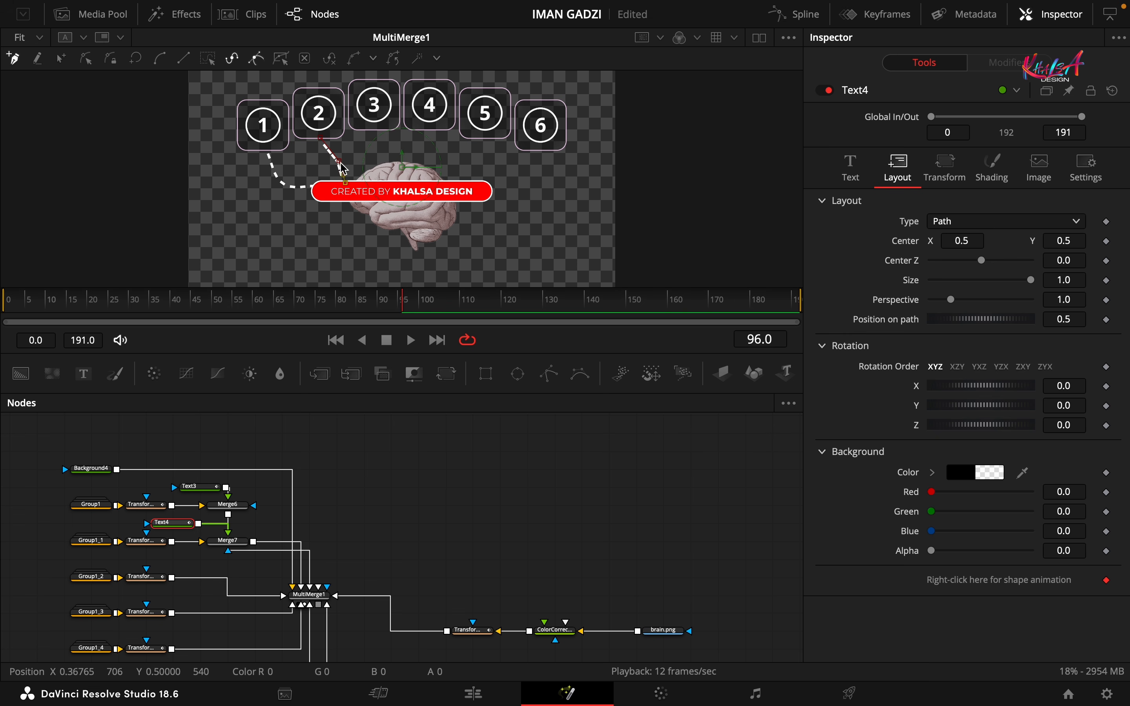
# Move the end point of Text4's path onto the brain's upper-left edge, and remove the path's shape animation
pyautogui.moveTo(407, 301); pyautogui.dragTo(464, 301)
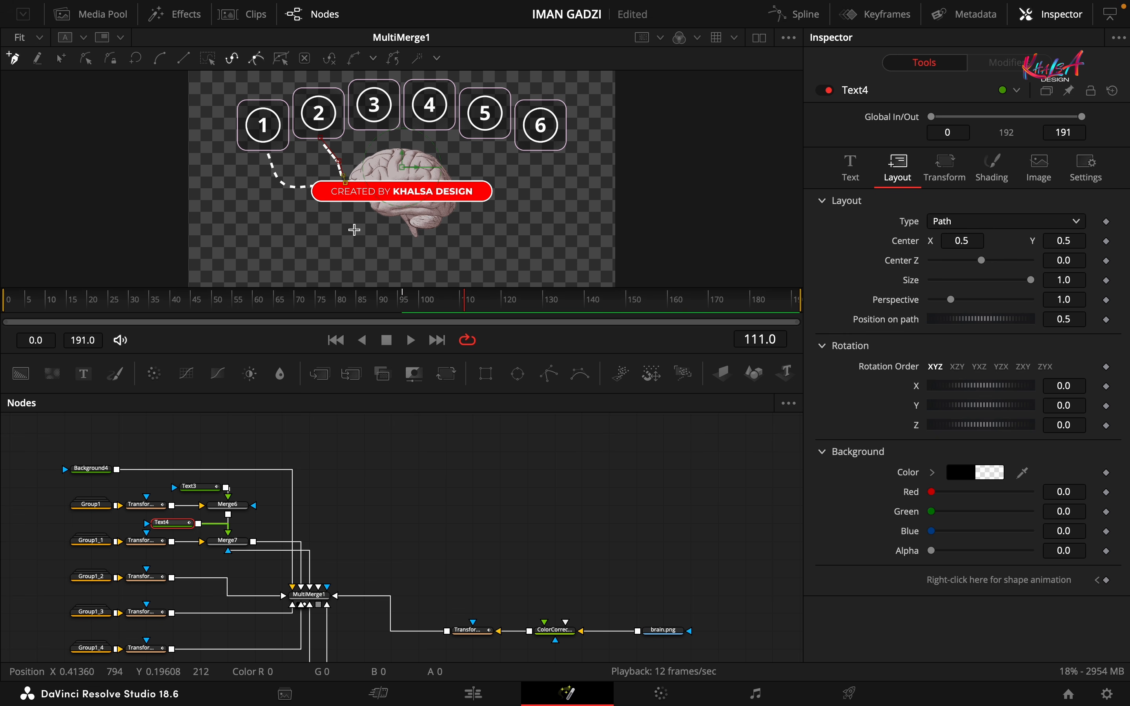
pyautogui.moveTo(343, 176); pyautogui.dragTo(360, 173)
pyautogui.press('super+z')
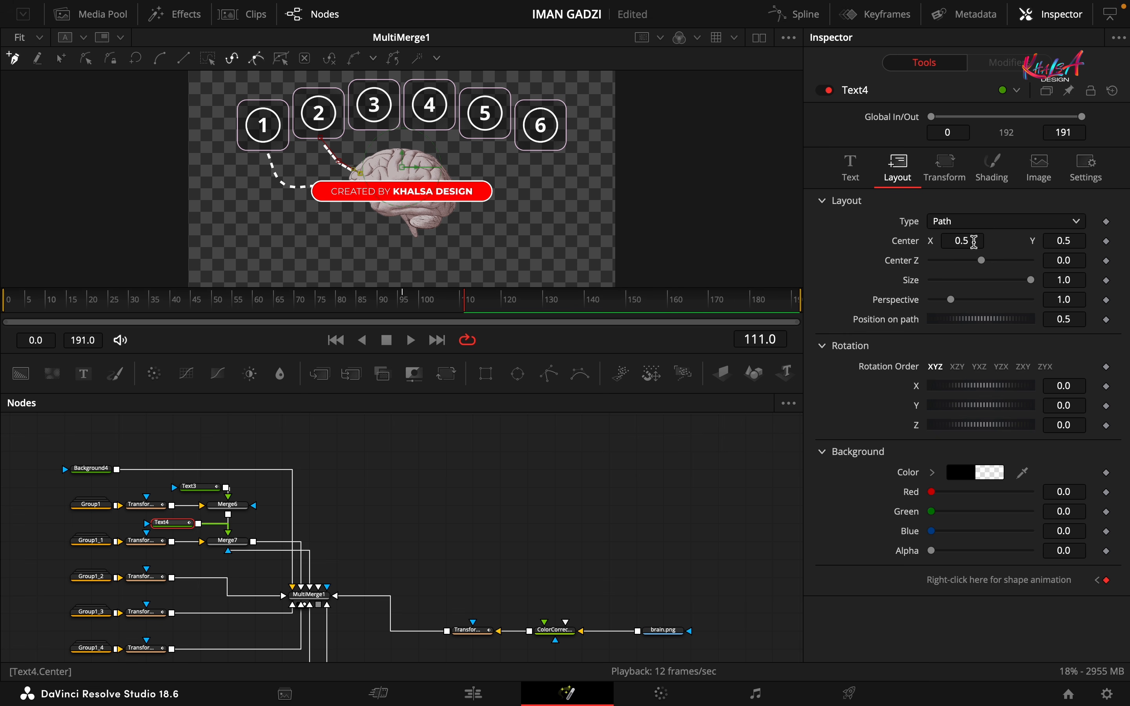
pyautogui.rightClick(981, 579)
pyautogui.click(1023, 534)
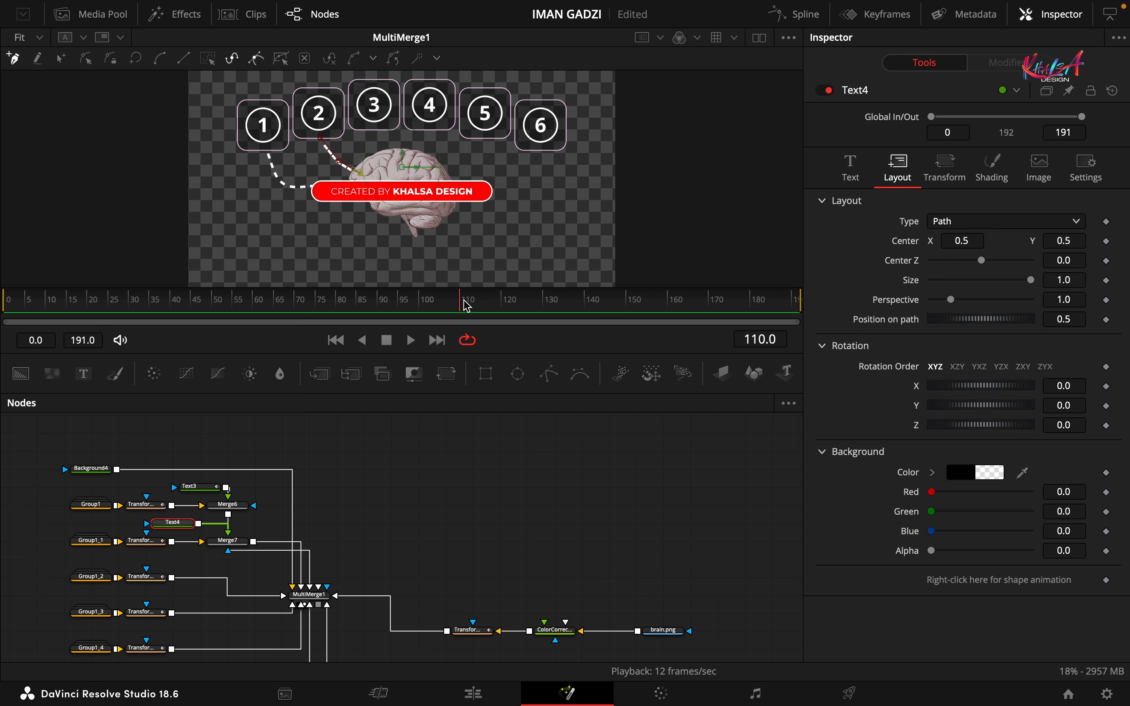
# Keyframe Text4's layout center at frame 96, and set its Center Y to 0.27 at frame 66
pyautogui.click(406, 304)
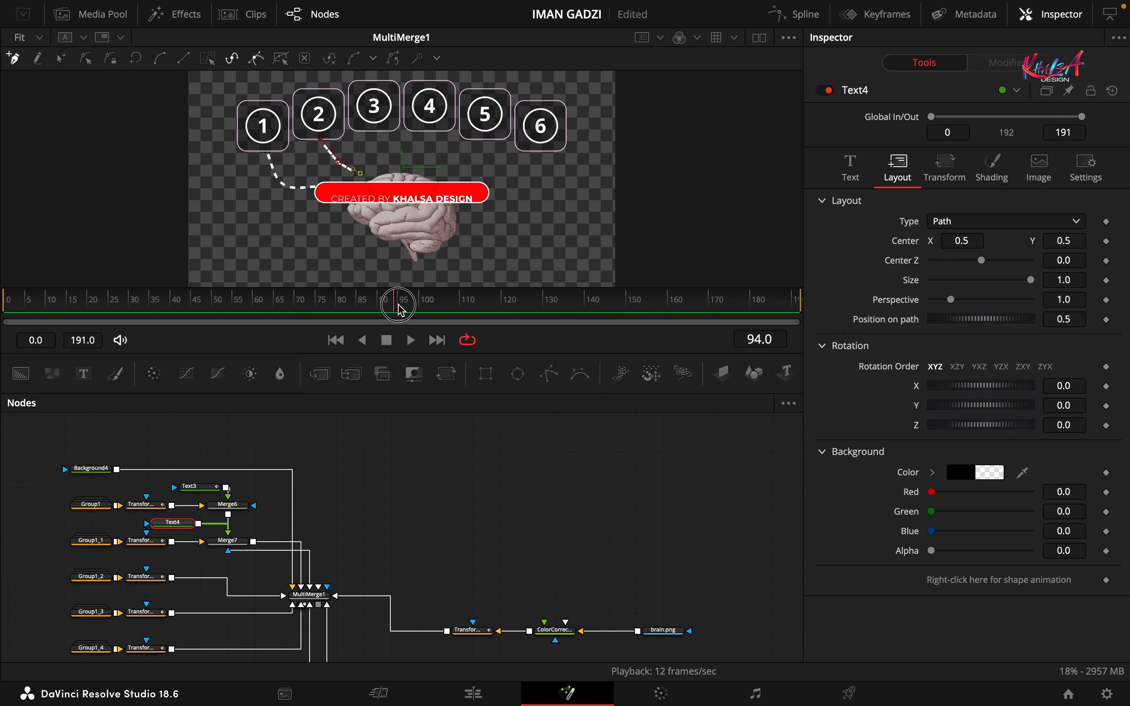
pyautogui.click(1108, 241)
pyautogui.moveTo(432, 298); pyautogui.dragTo(280, 306)
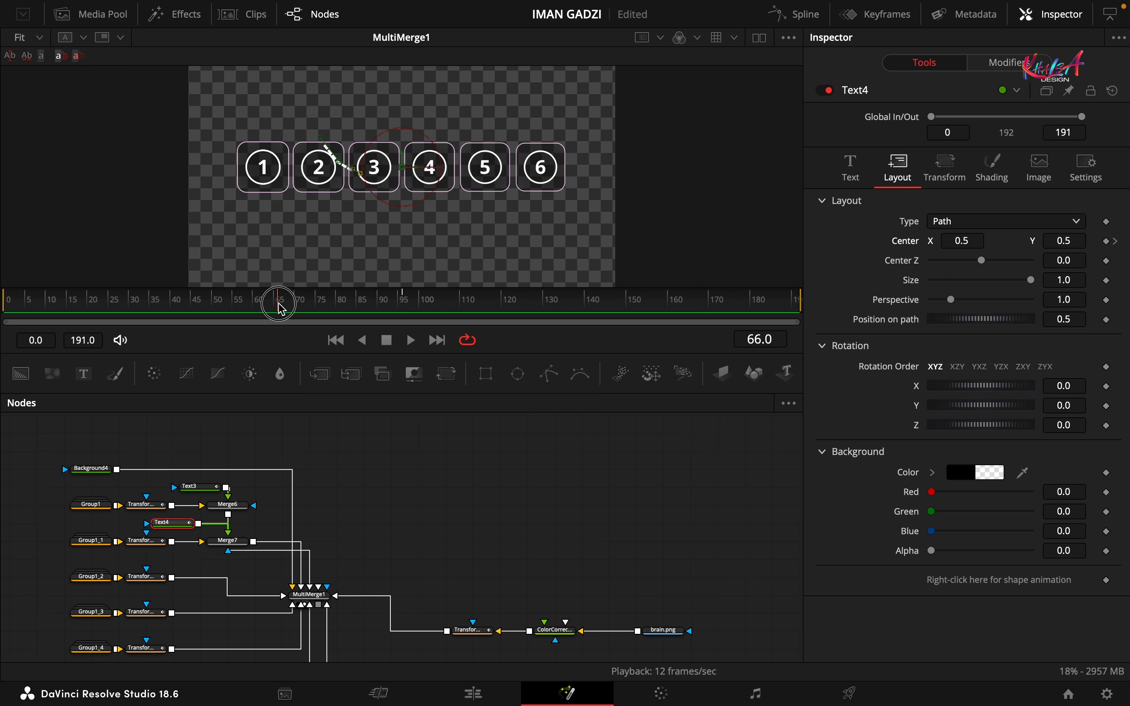
pyautogui.click(1106, 241)
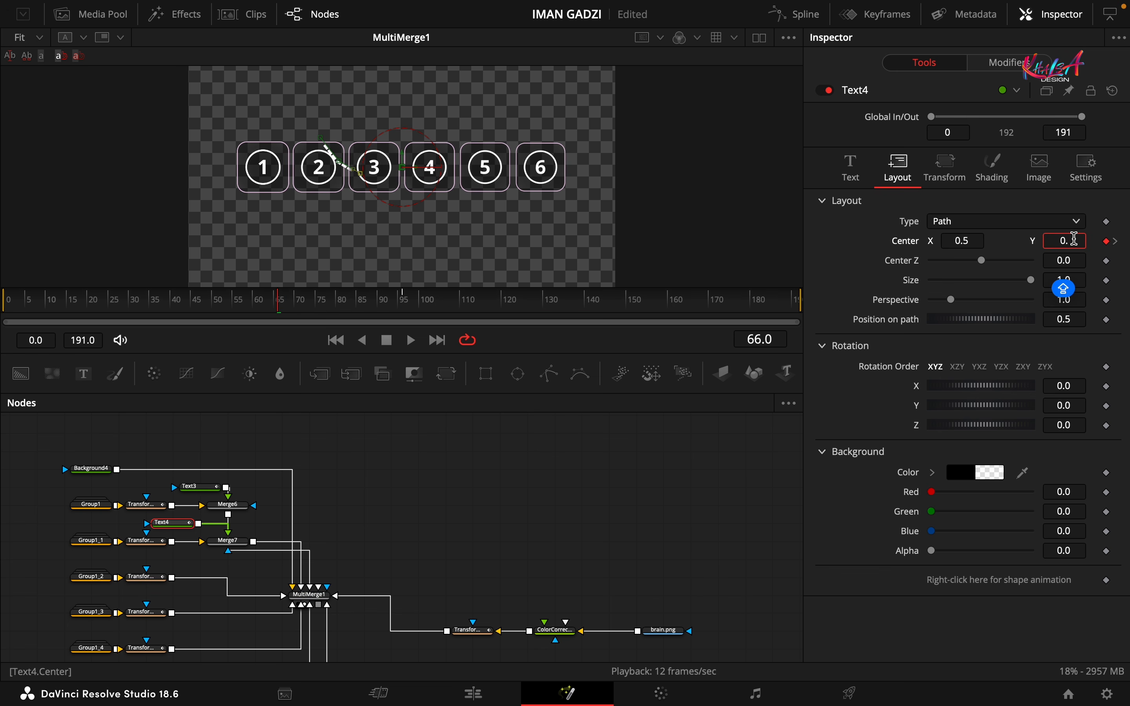
pyautogui.press('Tab')
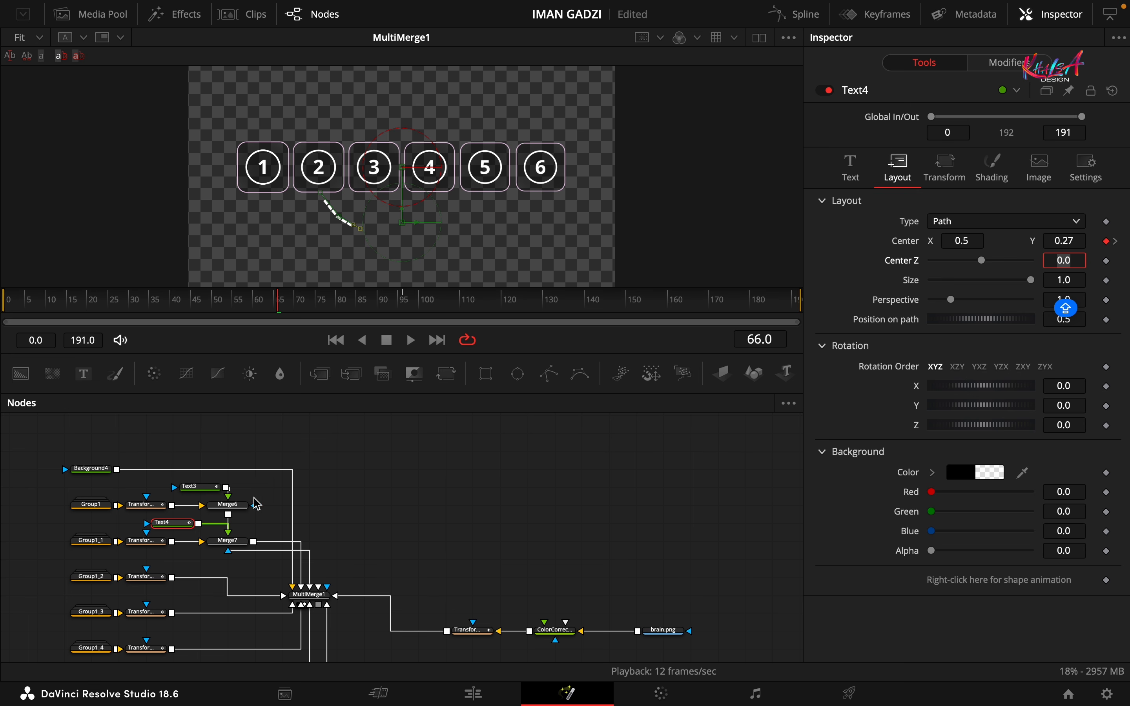
# Set Text4's tracking to 1.102
pyautogui.click(850, 168)
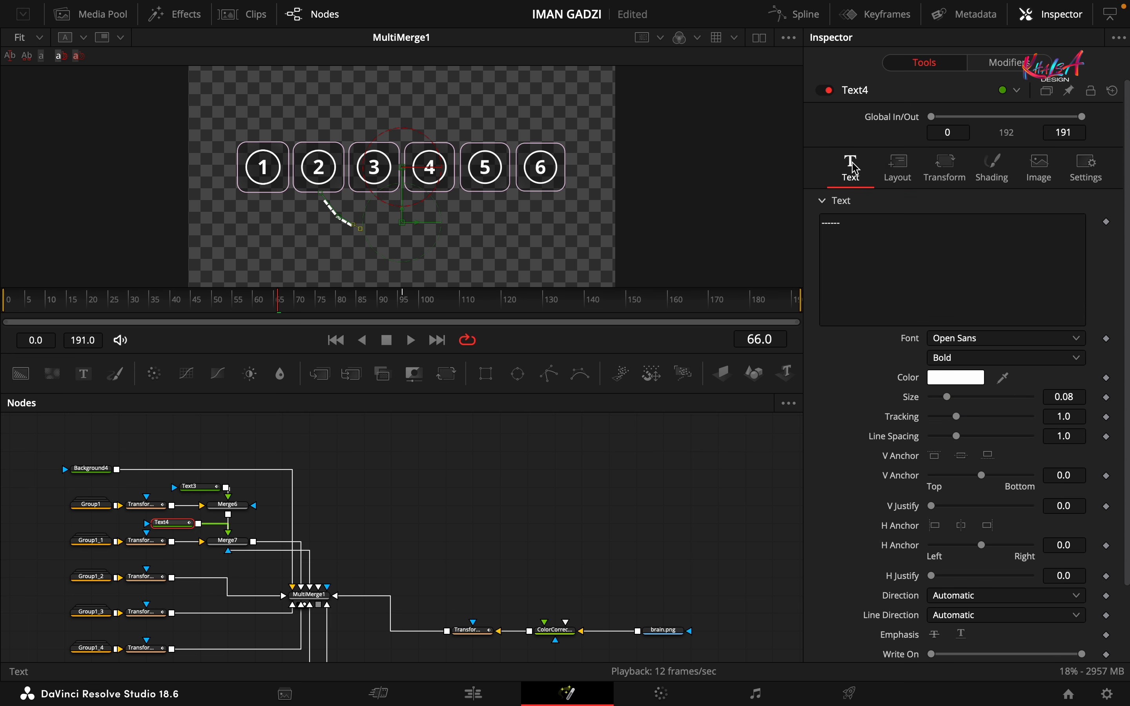
pyautogui.click(1077, 417)
pyautogui.write('1.102')
pyautogui.press('Tab')
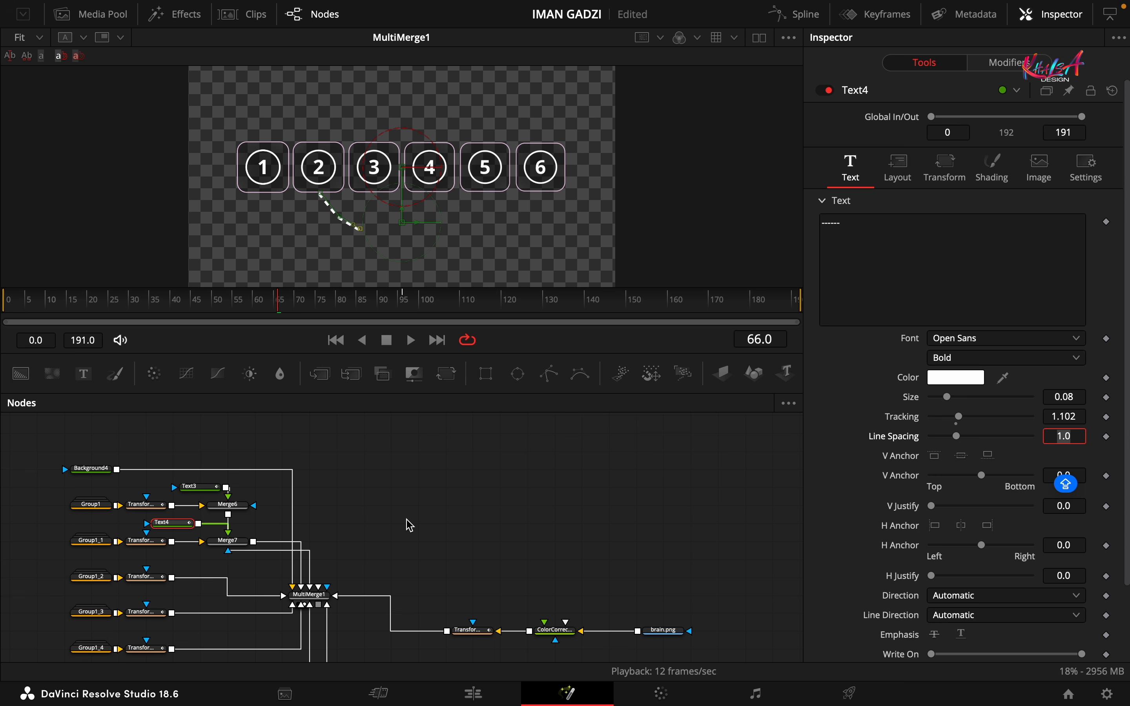
# Keyframe Text4's Write On at frame 102, and set its Write On End to 0 at frame 72
pyautogui.scroll(-3, 953, 525)
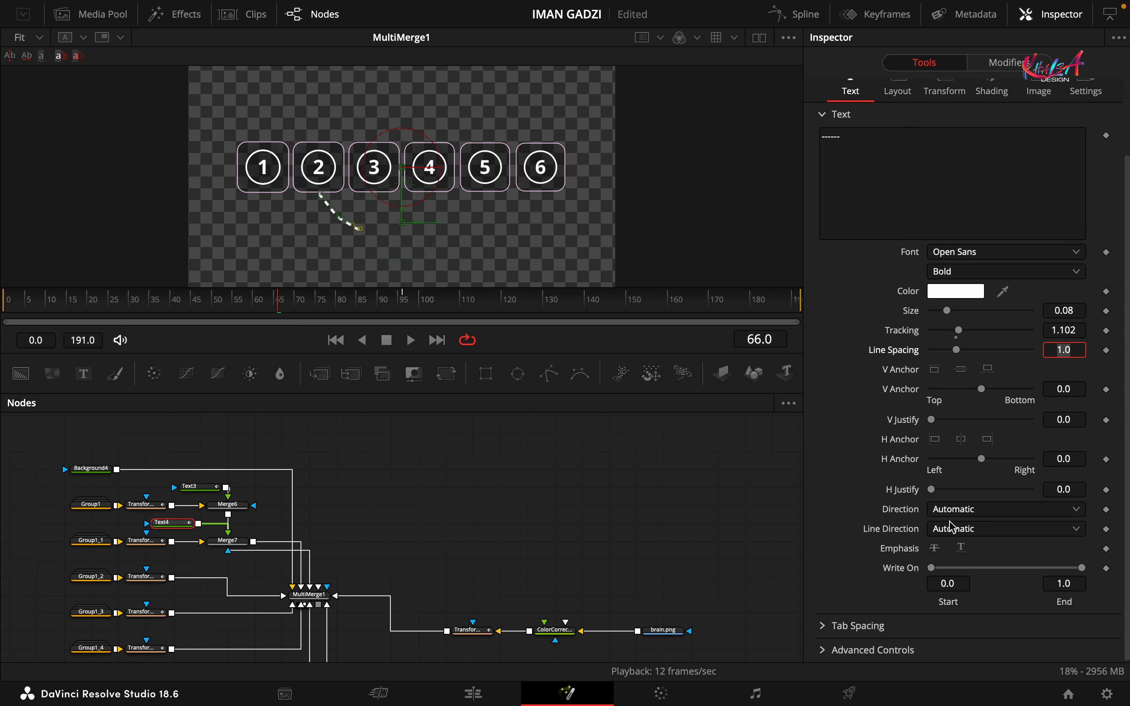
pyautogui.moveTo(464, 318); pyautogui.dragTo(430, 311)
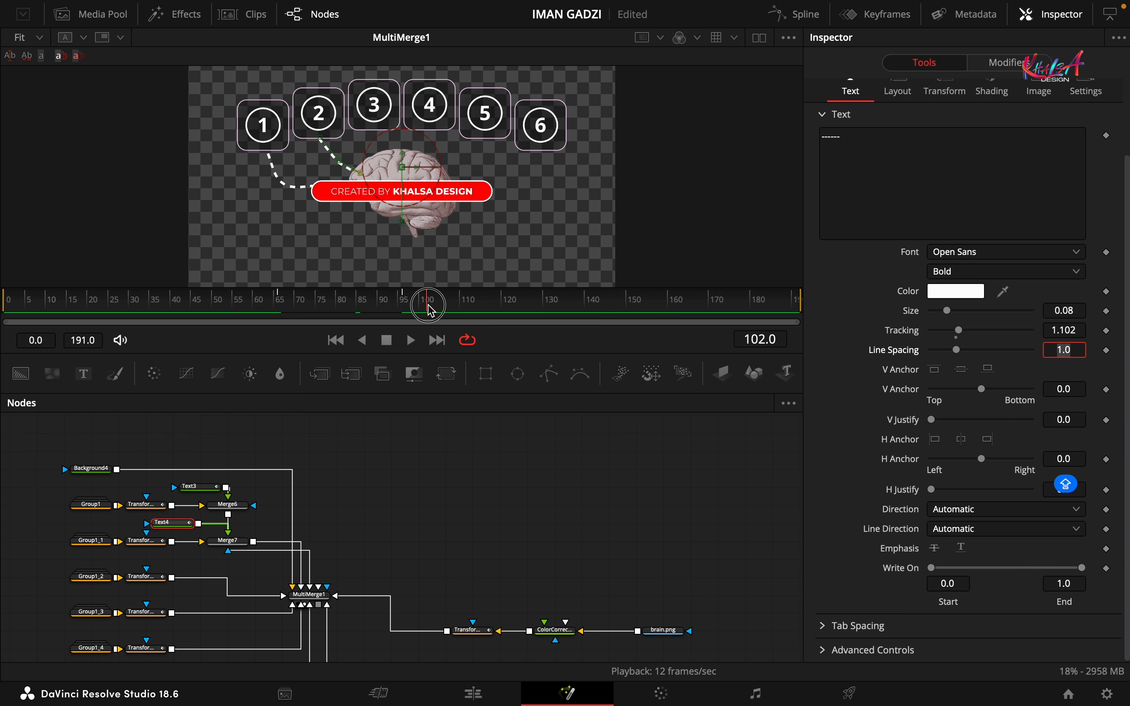
pyautogui.click(1107, 569)
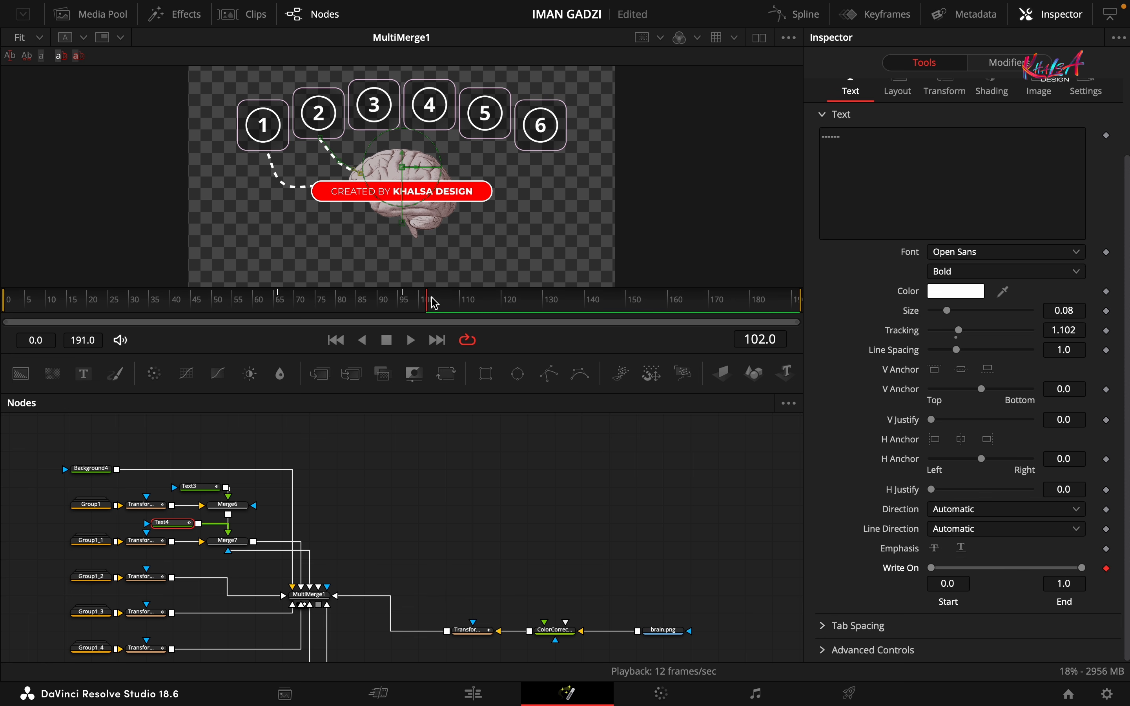
pyautogui.moveTo(434, 309); pyautogui.dragTo(307, 306)
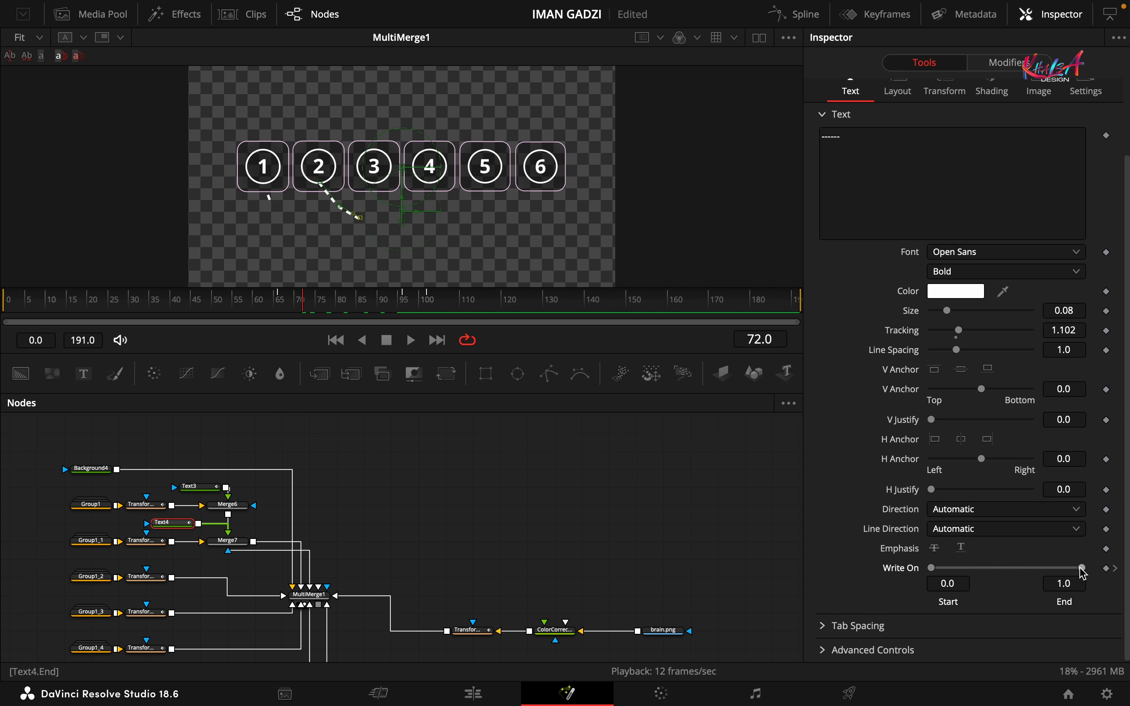
pyautogui.moveTo(1083, 574); pyautogui.dragTo(931, 569)
pyautogui.moveTo(257, 305); pyautogui.dragTo(364, 305)
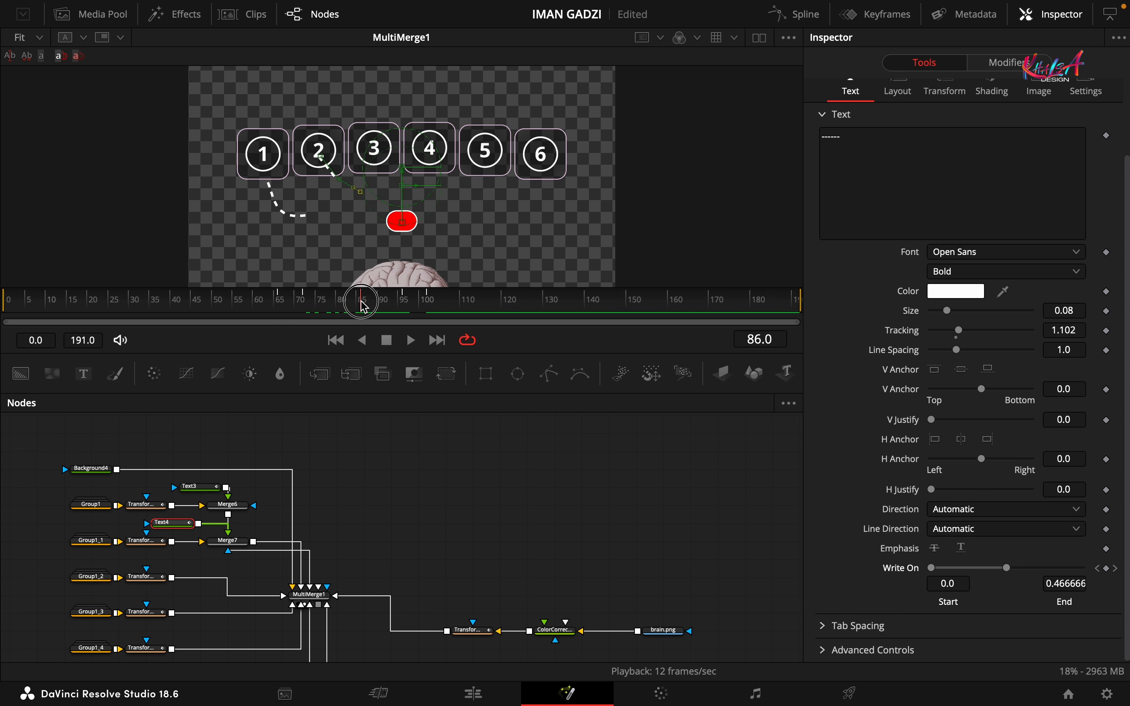
# Smooth all of Text4's curves in the Spline editor, and extend the Displacement curve's first handle to frame 96 with the Write On curves hidden
pyautogui.click(815, 18)
pyautogui.click(731, 404)
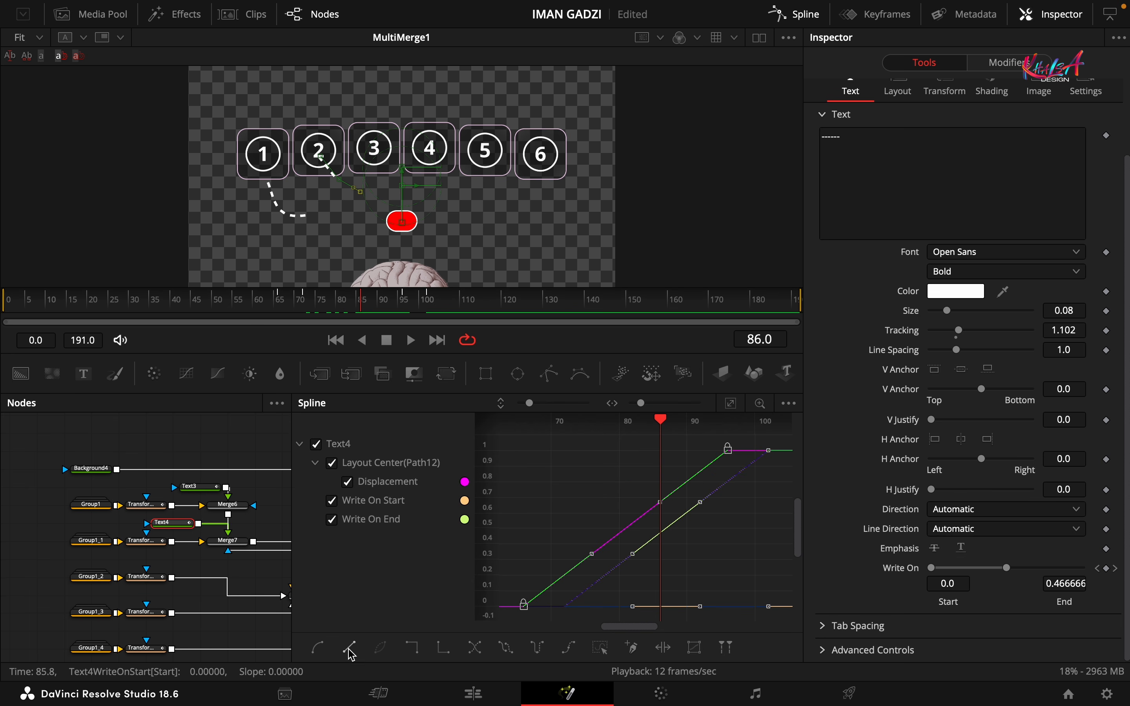
pyautogui.click(319, 650)
pyautogui.click(333, 521)
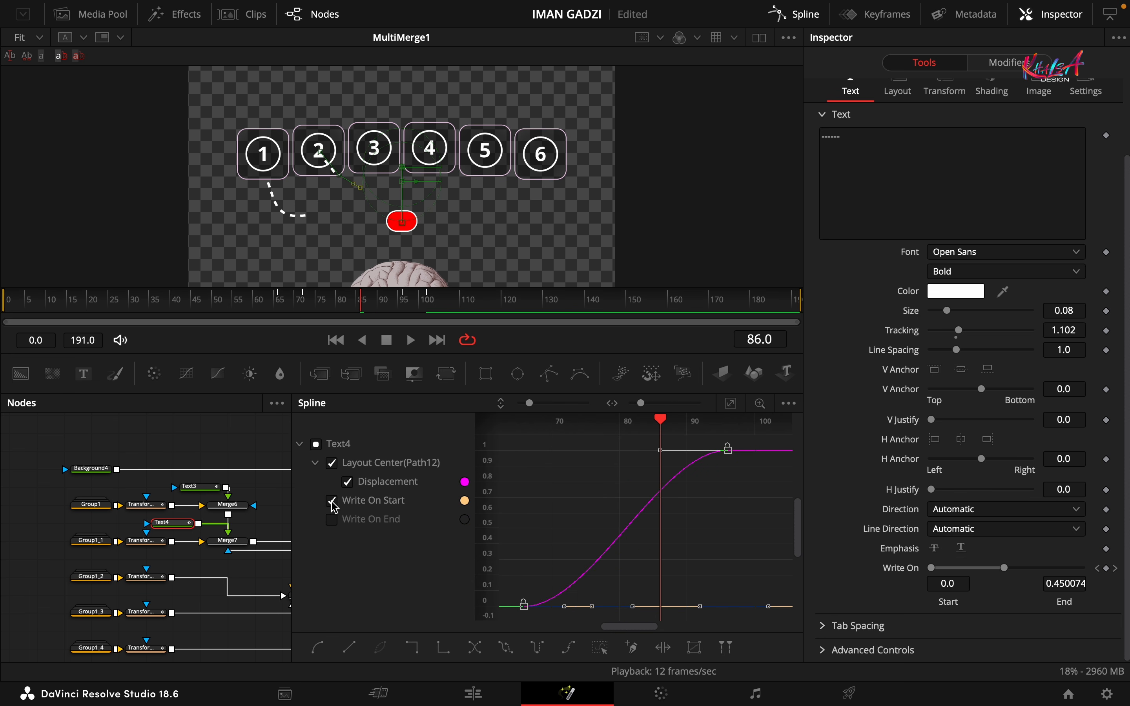
pyautogui.click(331, 501)
pyautogui.moveTo(665, 424); pyautogui.dragTo(728, 422)
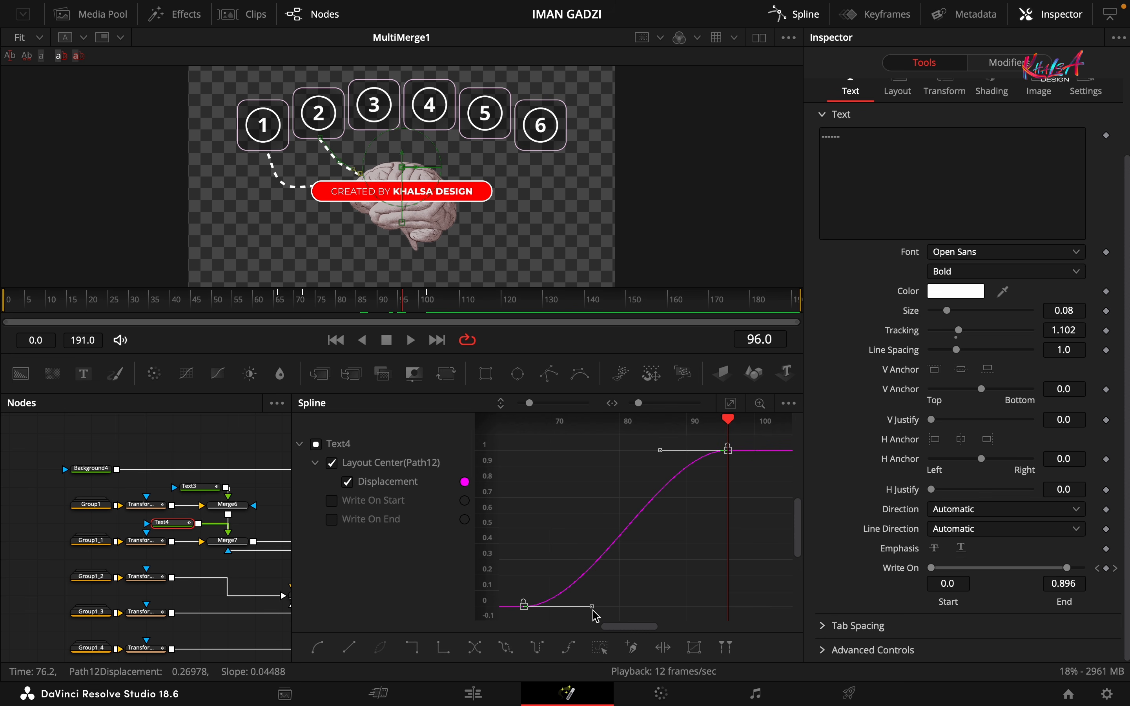
pyautogui.moveTo(592, 606); pyautogui.dragTo(728, 606)
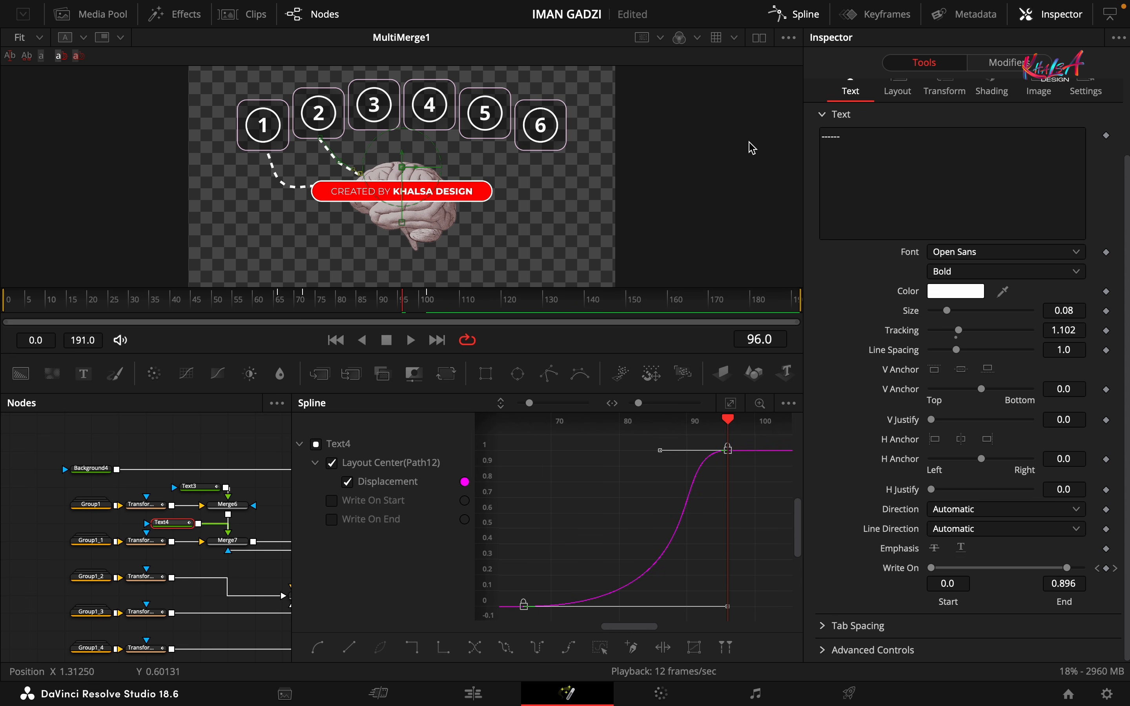
pyautogui.click(809, 16)
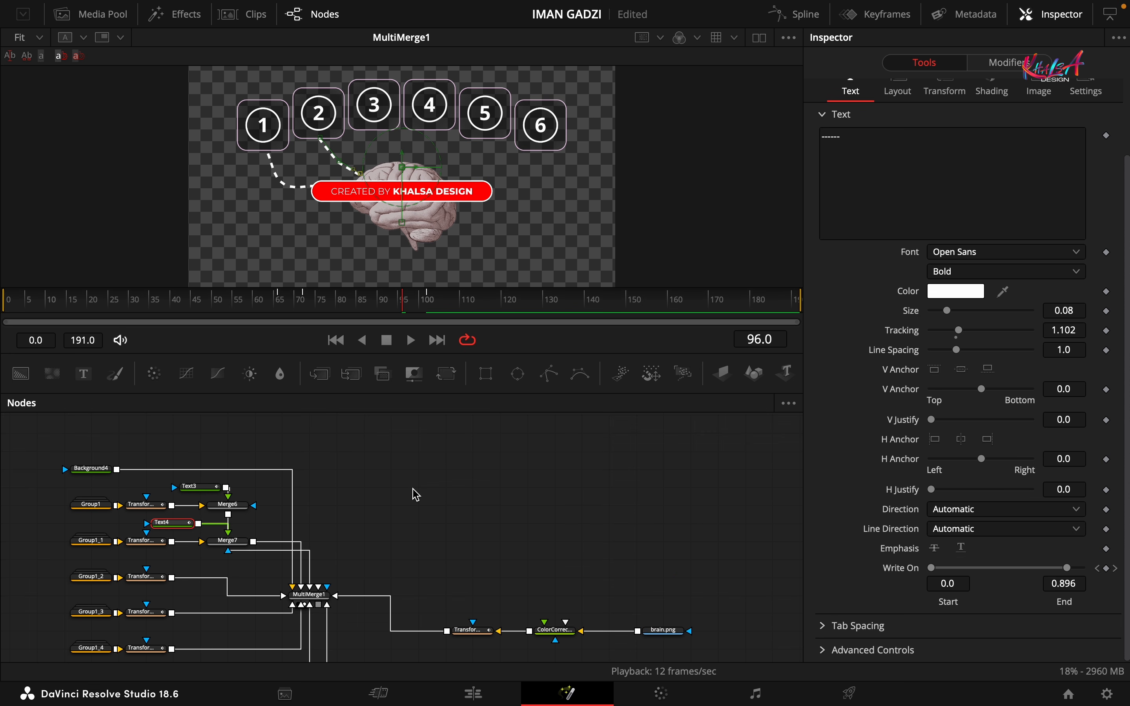
# Add a Merge after Group1_2's Transform and connect a new Text+ node to it
pyautogui.click(144, 577)
pyautogui.click(319, 373)
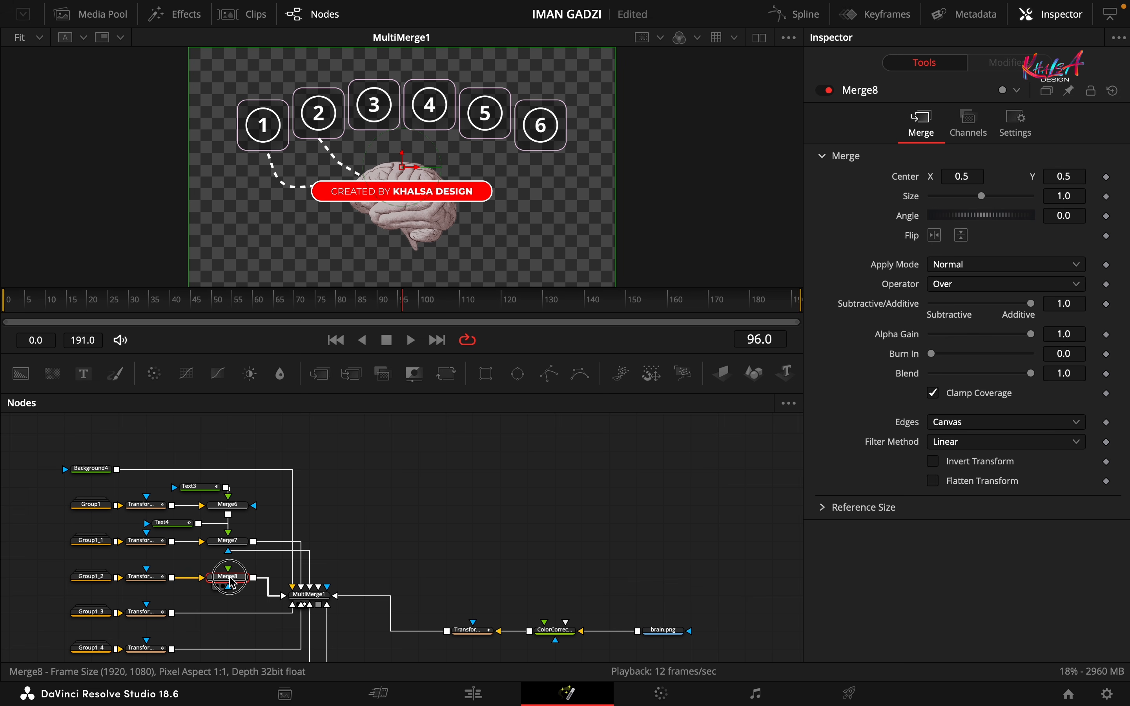
pyautogui.scroll(-3, 204, 514)
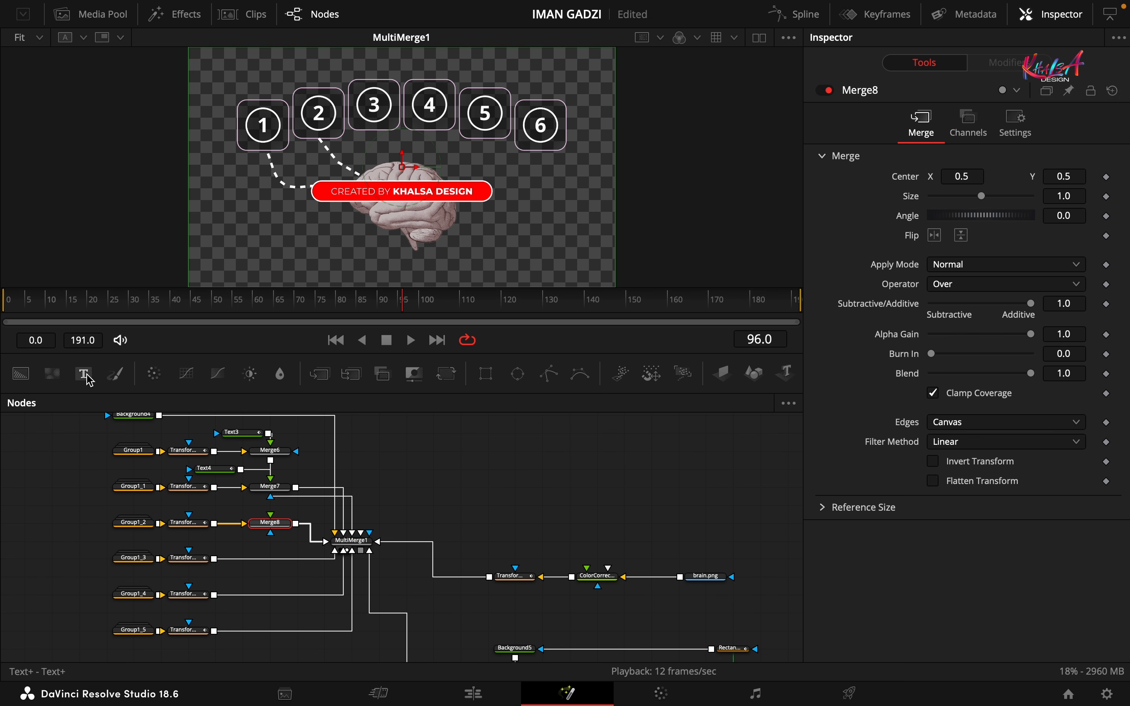
pyautogui.moveTo(85, 375); pyautogui.dragTo(270, 523)
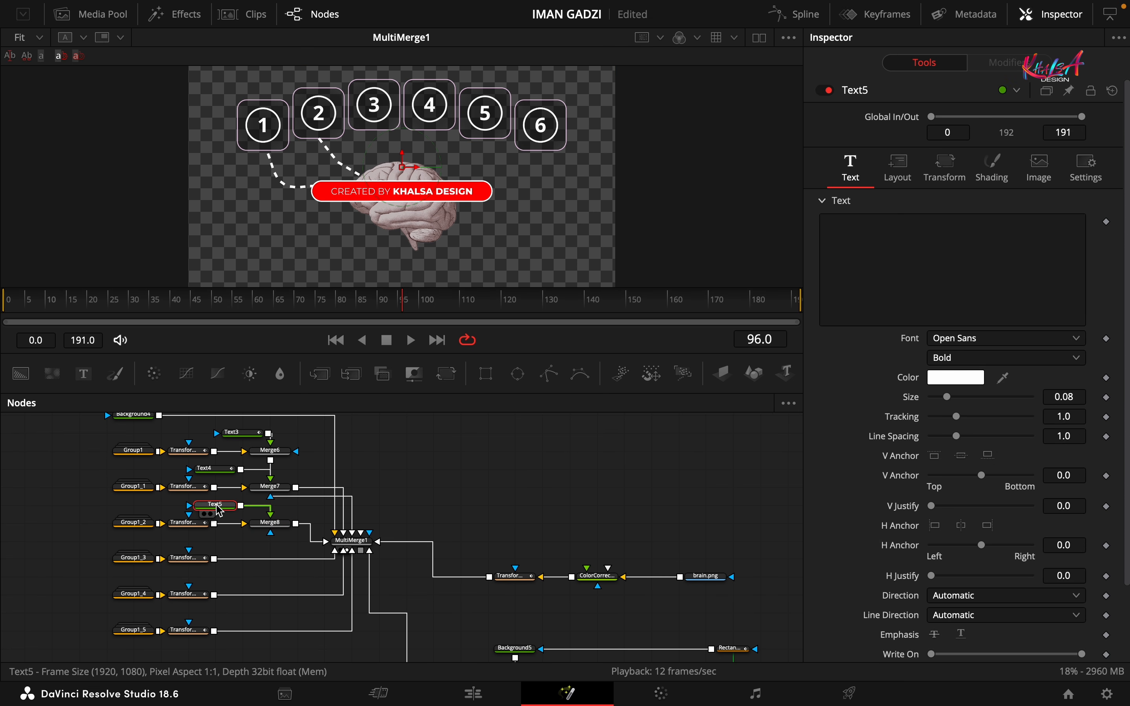
# Enter "----" as Text5's text and set its tracking to 1.102
pyautogui.click(872, 247)
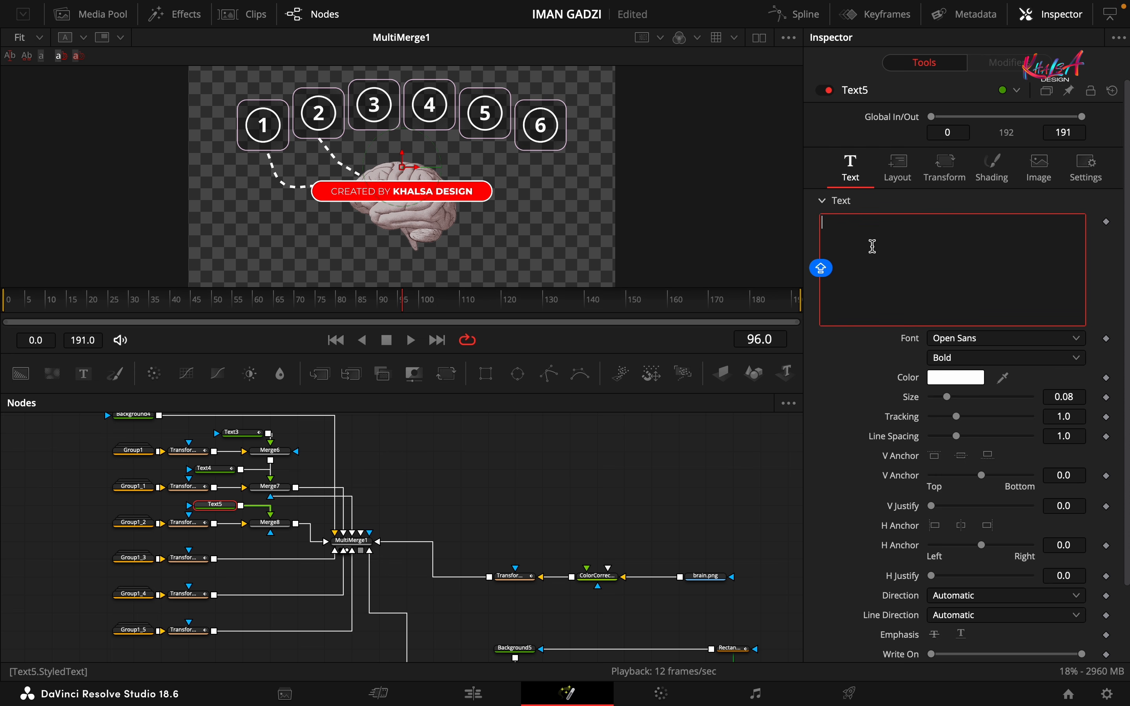
pyautogui.write('----')
pyautogui.click(1028, 418)
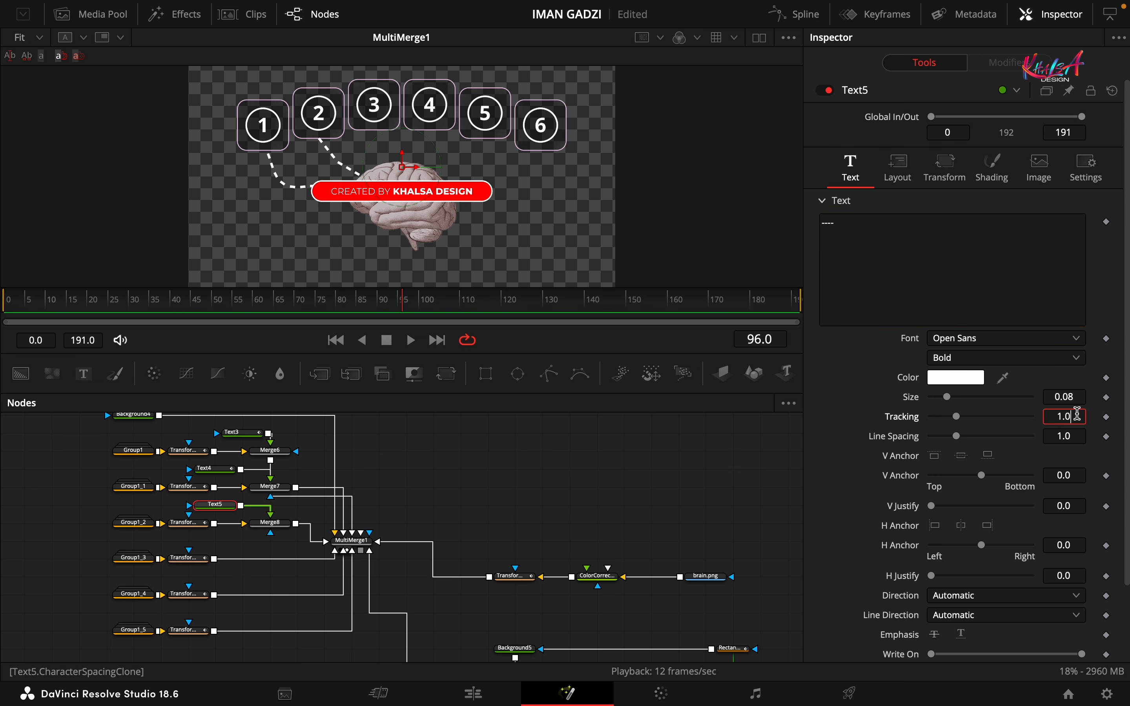
pyautogui.write('1.163')
pyautogui.press('Return')
# Change Text5's layout type to Path and remove the default shape animation from the path
pyautogui.click(896, 169)
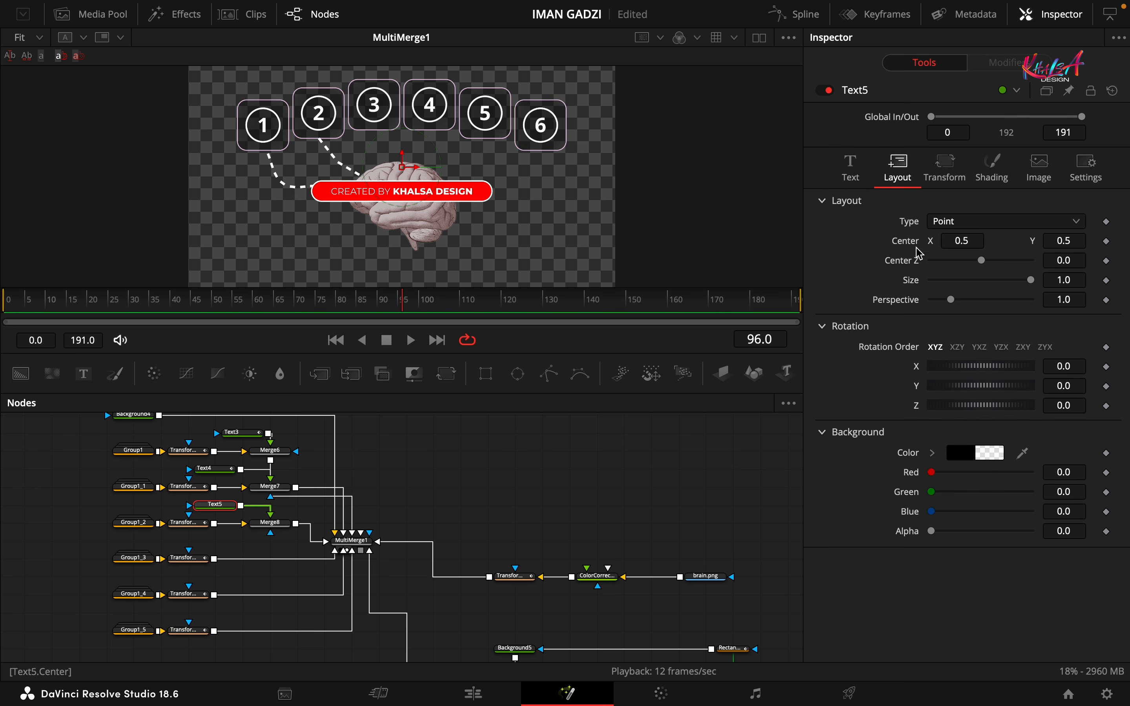
pyautogui.click(988, 226)
pyautogui.click(884, 364)
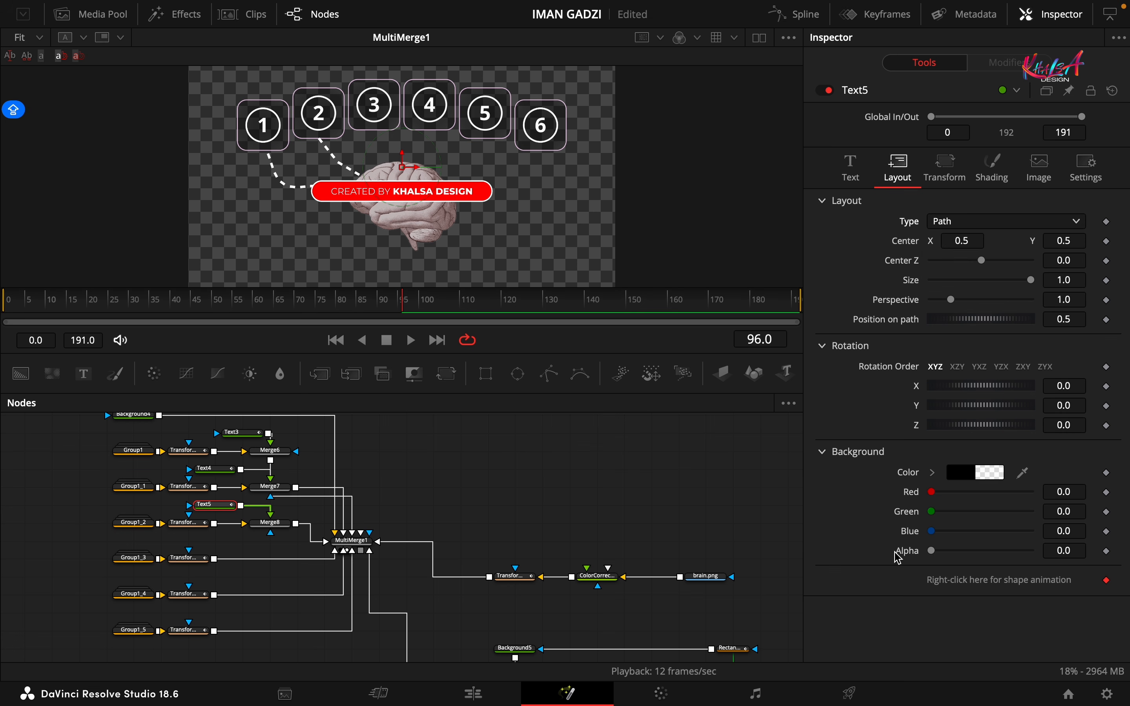
pyautogui.rightClick(941, 589)
pyautogui.click(985, 527)
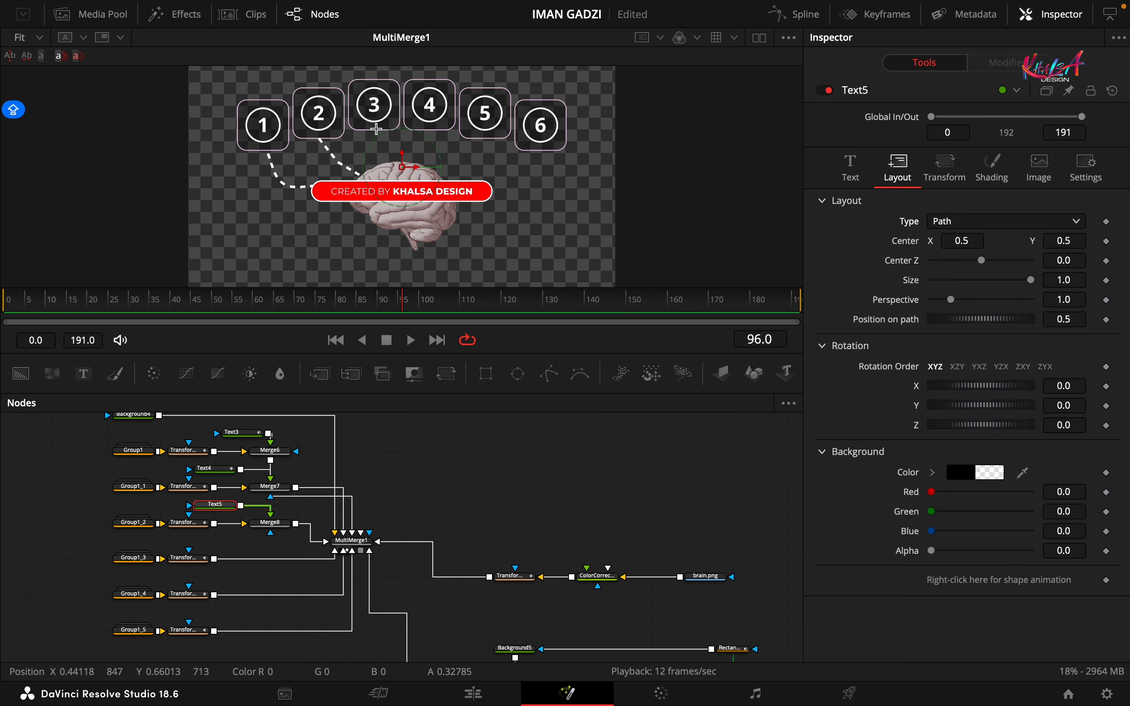
# At frame 106, draw a two-point path from card 3 down to the top of the brain and bend its segment outward
pyautogui.moveTo(405, 302); pyautogui.dragTo(443, 302)
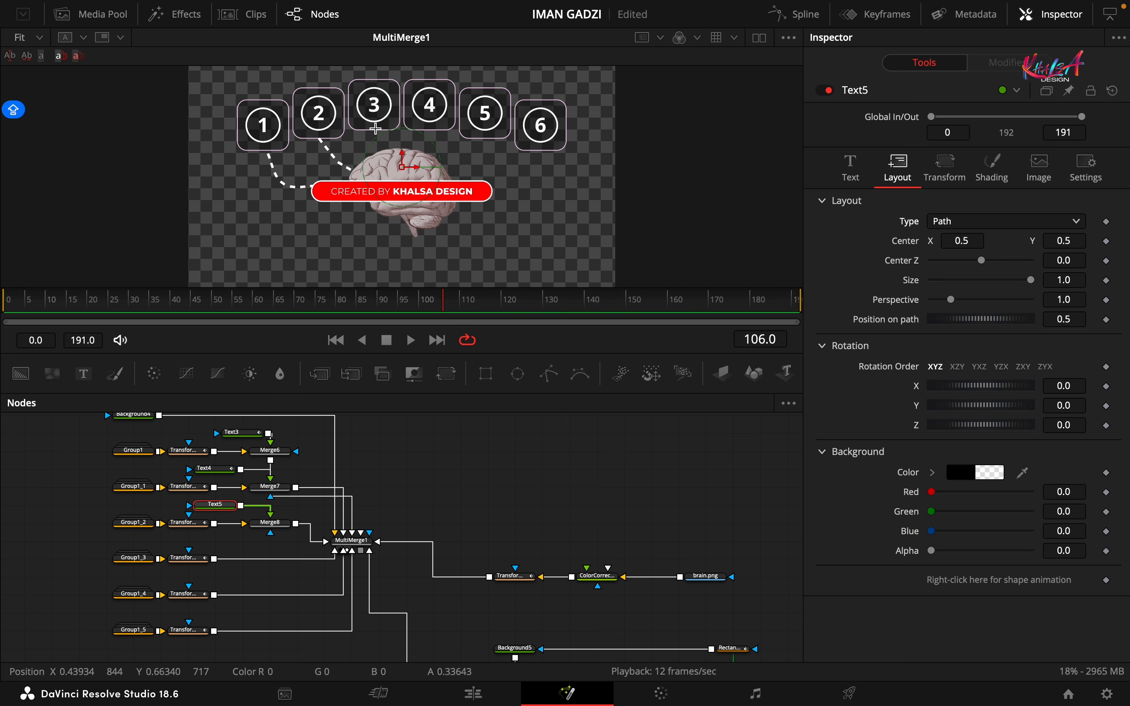
pyautogui.click(375, 128)
pyautogui.click(383, 147)
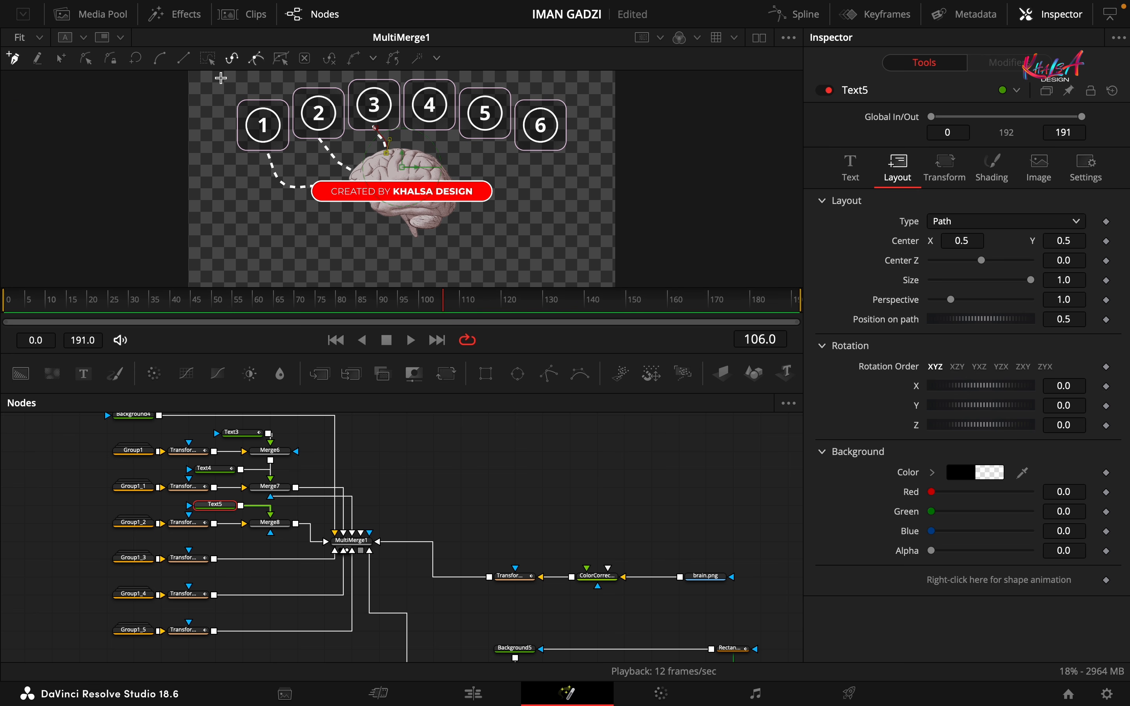
pyautogui.click(57, 59)
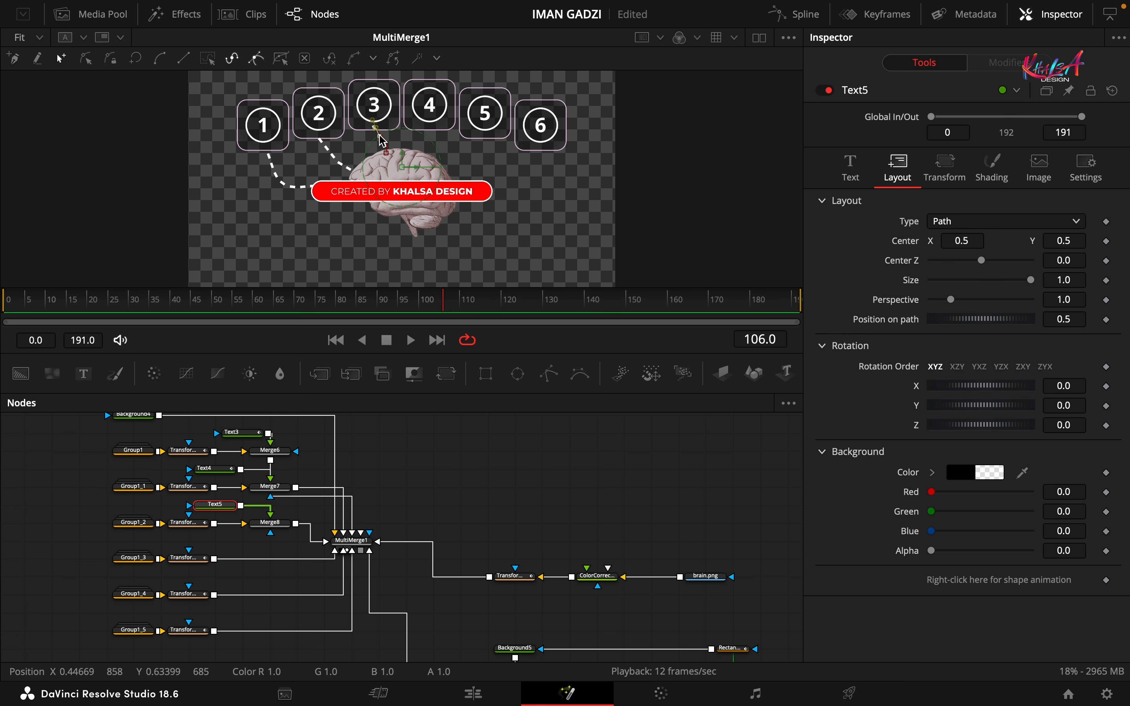
pyautogui.moveTo(379, 134); pyautogui.dragTo(389, 135)
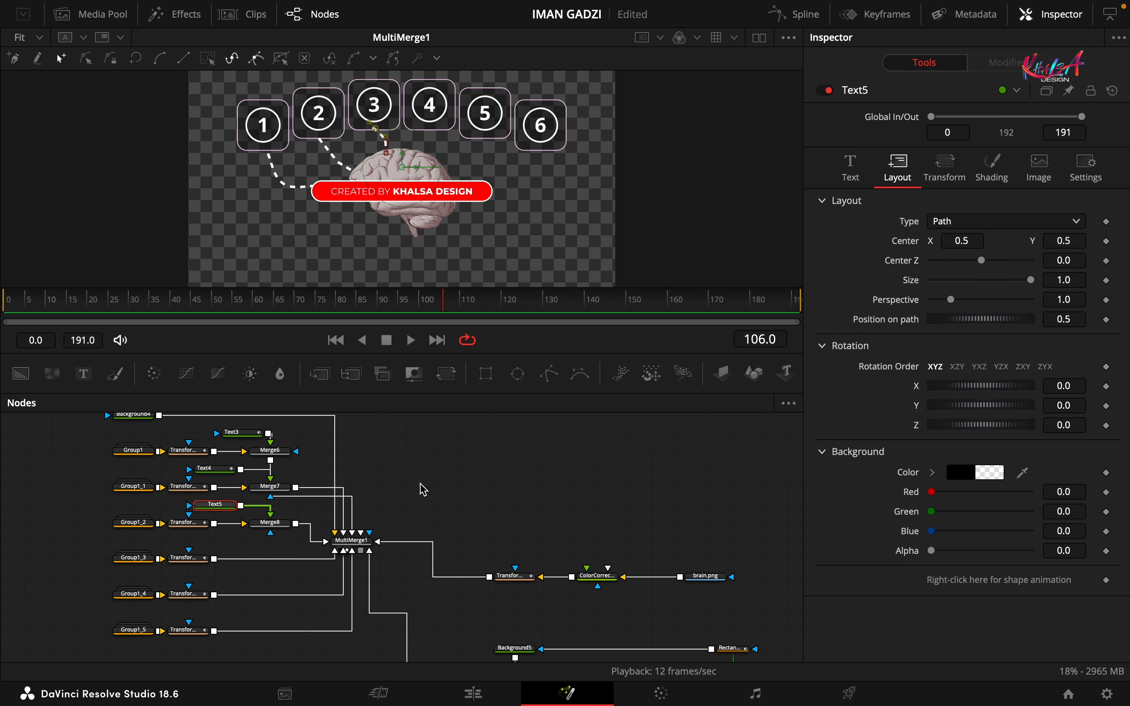
# Keyframe Text5's layout Center at frame 96, and set its Center Y to 0.243 at frame 66
pyautogui.click(851, 168)
pyautogui.scroll(-2, 952, 327)
pyautogui.moveTo(446, 301); pyautogui.dragTo(403, 300)
pyautogui.scroll(2, 887, 210)
pyautogui.click(896, 167)
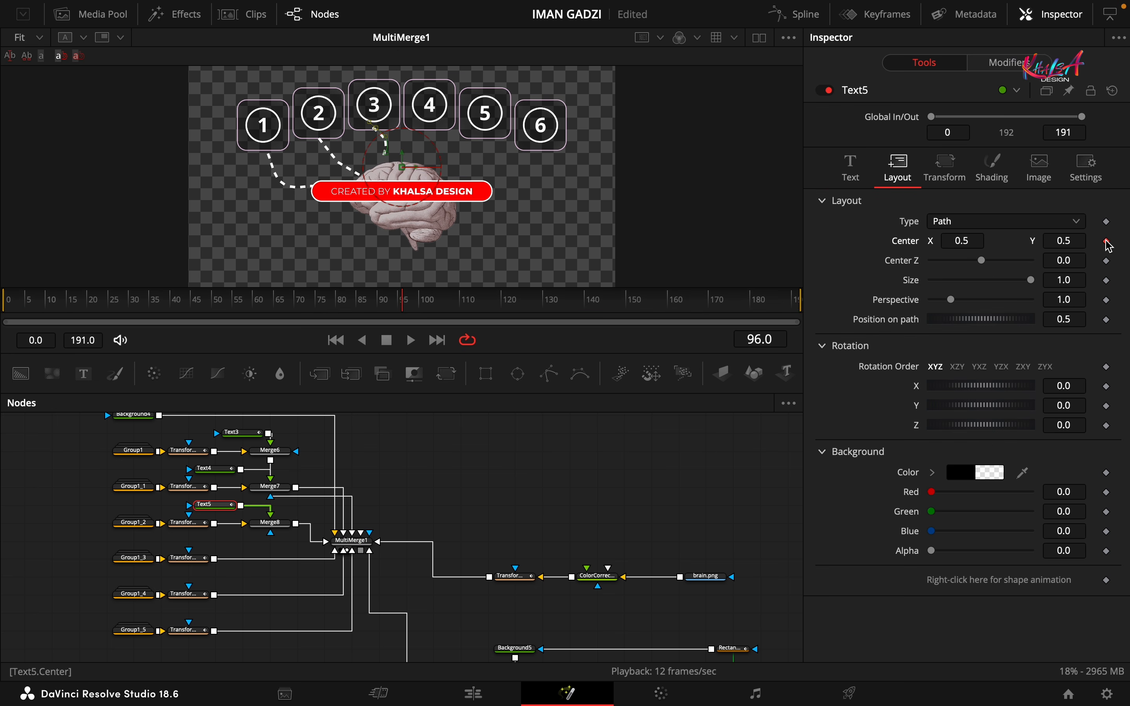
pyautogui.moveTo(403, 301); pyautogui.dragTo(278, 304)
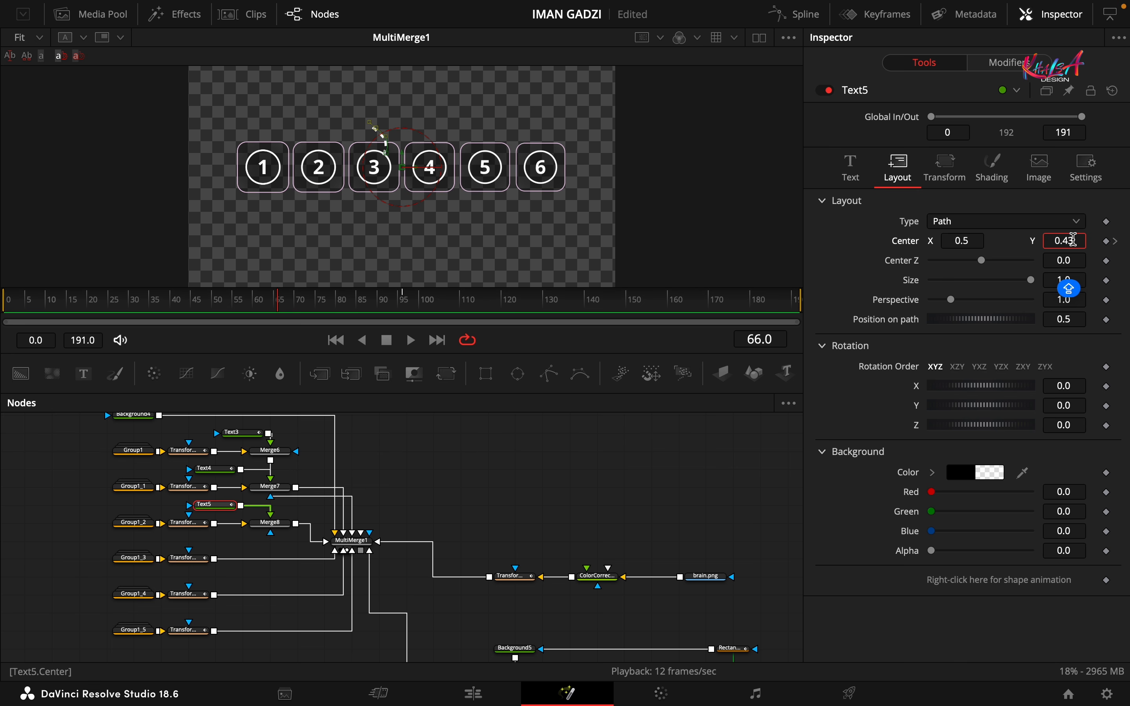
pyautogui.write('2')
pyautogui.press('Tab')
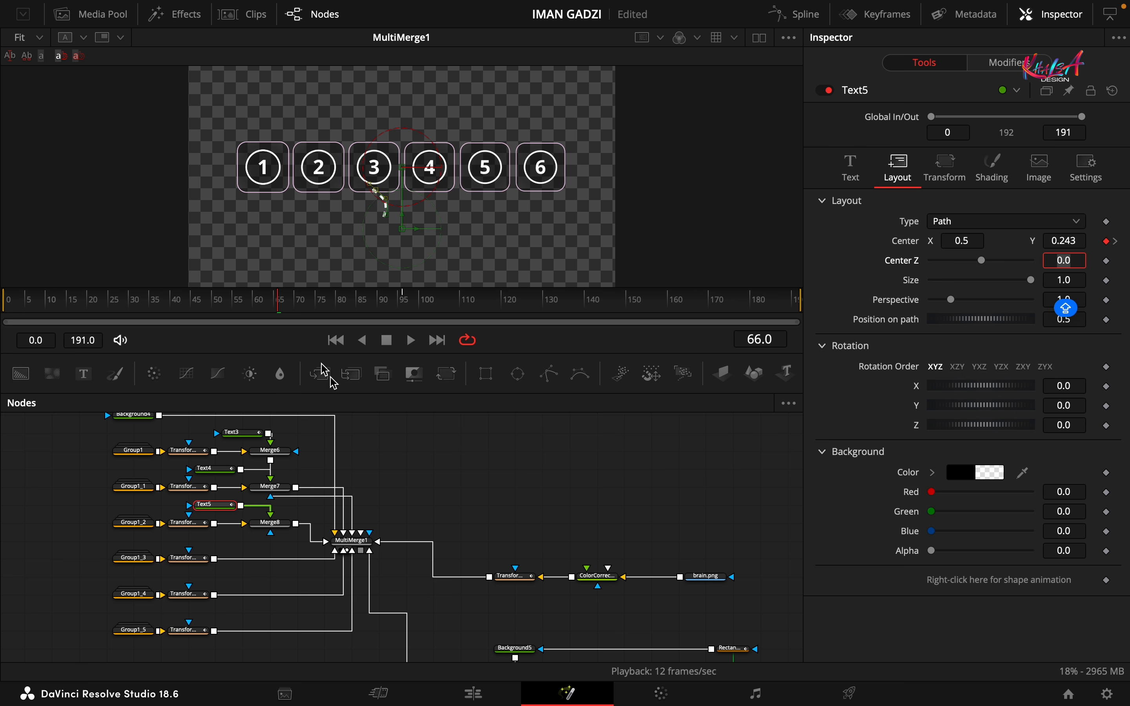
# Keyframe Text5's Write On at frame 112, and set its Write On End to 0 at frame 82
pyautogui.moveTo(329, 303); pyautogui.dragTo(280, 306)
pyautogui.click(857, 168)
pyautogui.scroll(-3, 916, 497)
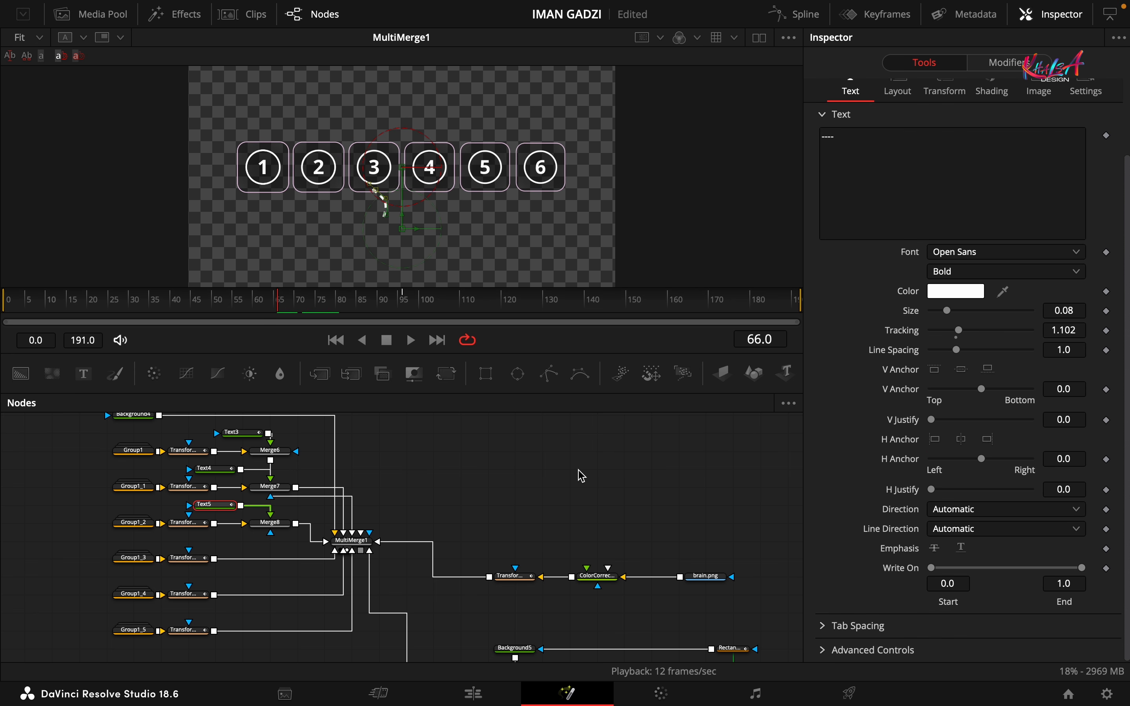
pyautogui.moveTo(354, 299)
pyautogui.mouseDown()
pyautogui.moveTo(469, 301)
pyautogui.moveTo(320, 297)
pyautogui.moveTo(349, 305)
pyautogui.mouseUp()
pyautogui.click(1106, 568)
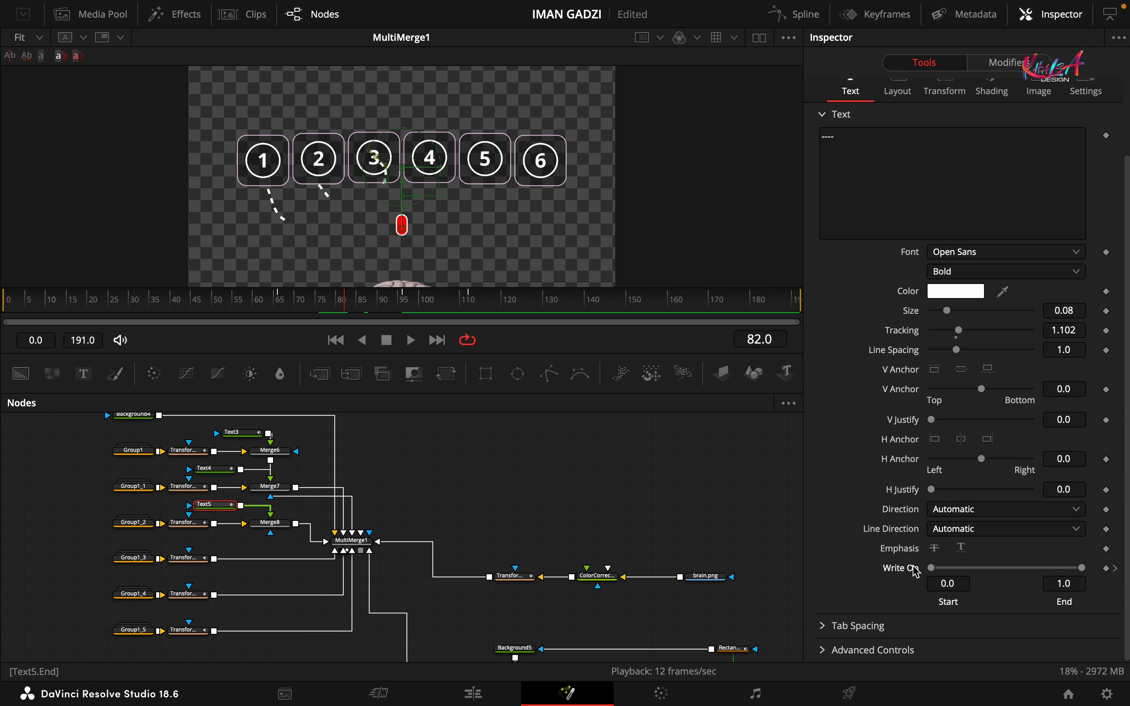
pyautogui.moveTo(1082, 568); pyautogui.dragTo(817, 575)
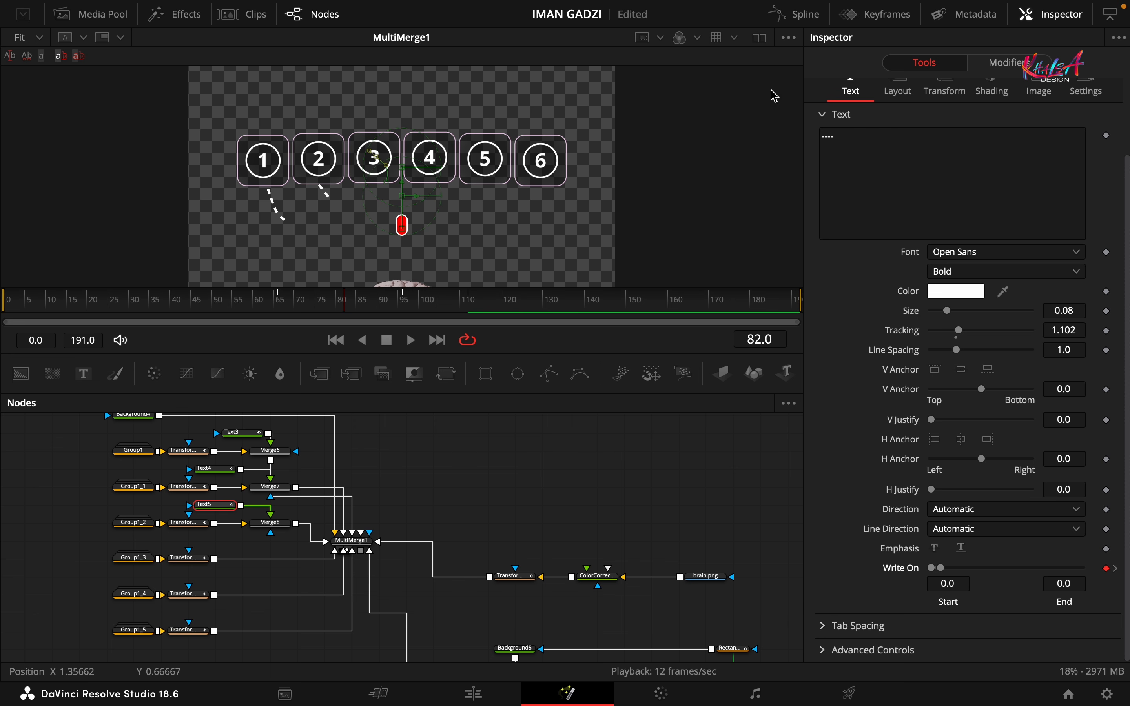
# Smooth Text5's spline curves, extend the Displacement curve's first handle to frame 96 with the Write On curves hidden, and scrub through the animation
pyautogui.click(804, 19)
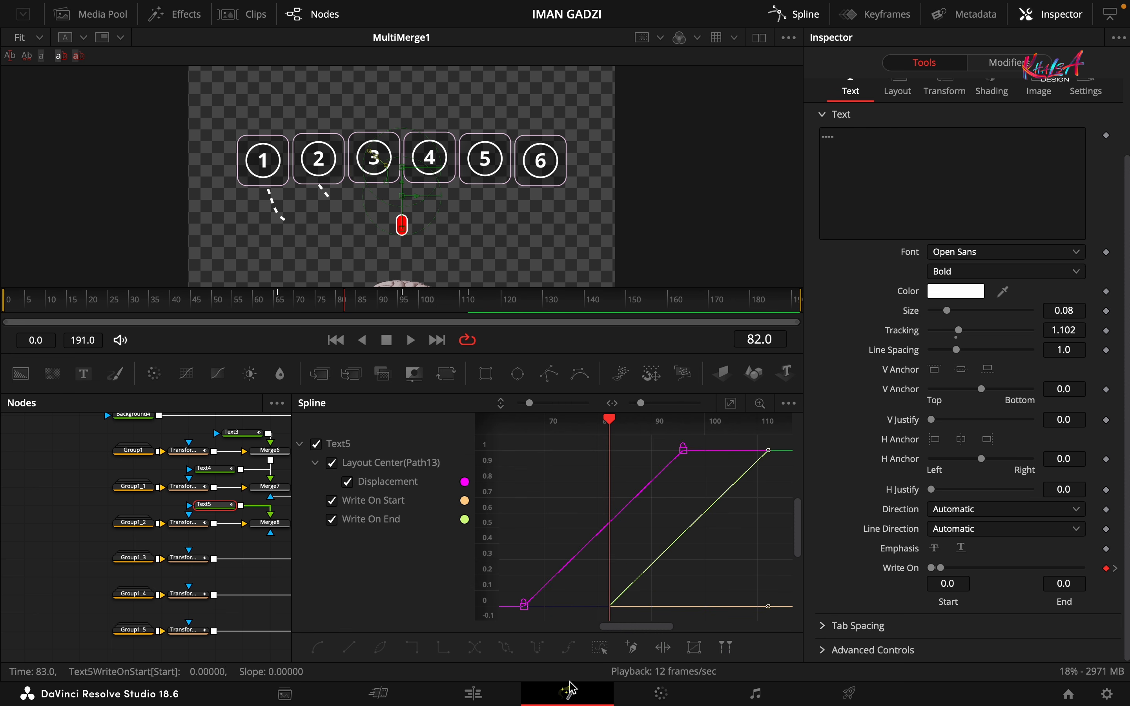
pyautogui.click(322, 649)
pyautogui.click(332, 519)
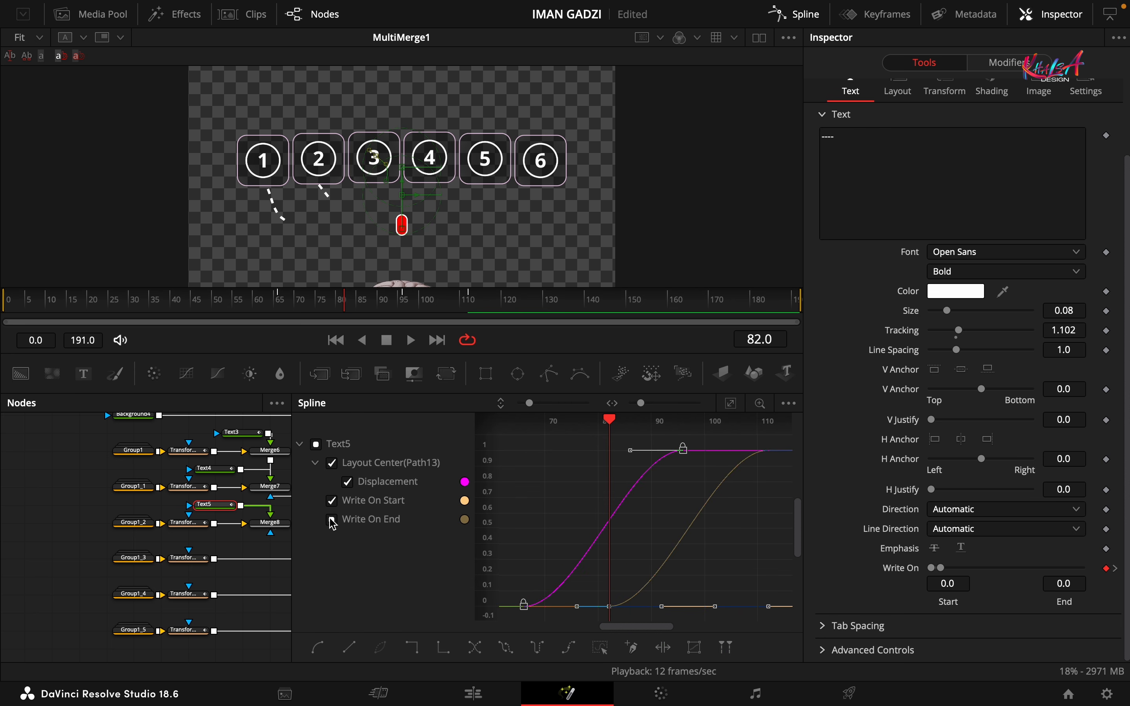
pyautogui.click(331, 501)
pyautogui.moveTo(610, 420); pyautogui.dragTo(683, 423)
pyautogui.moveTo(576, 608); pyautogui.dragTo(683, 608)
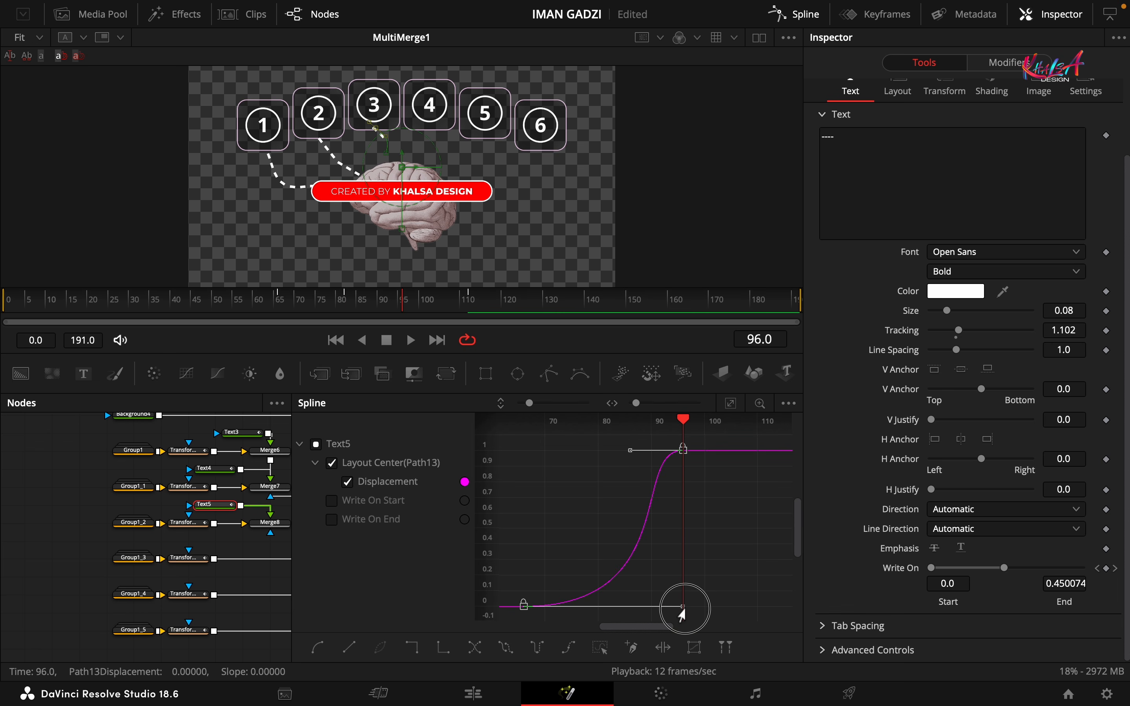
pyautogui.click(801, 16)
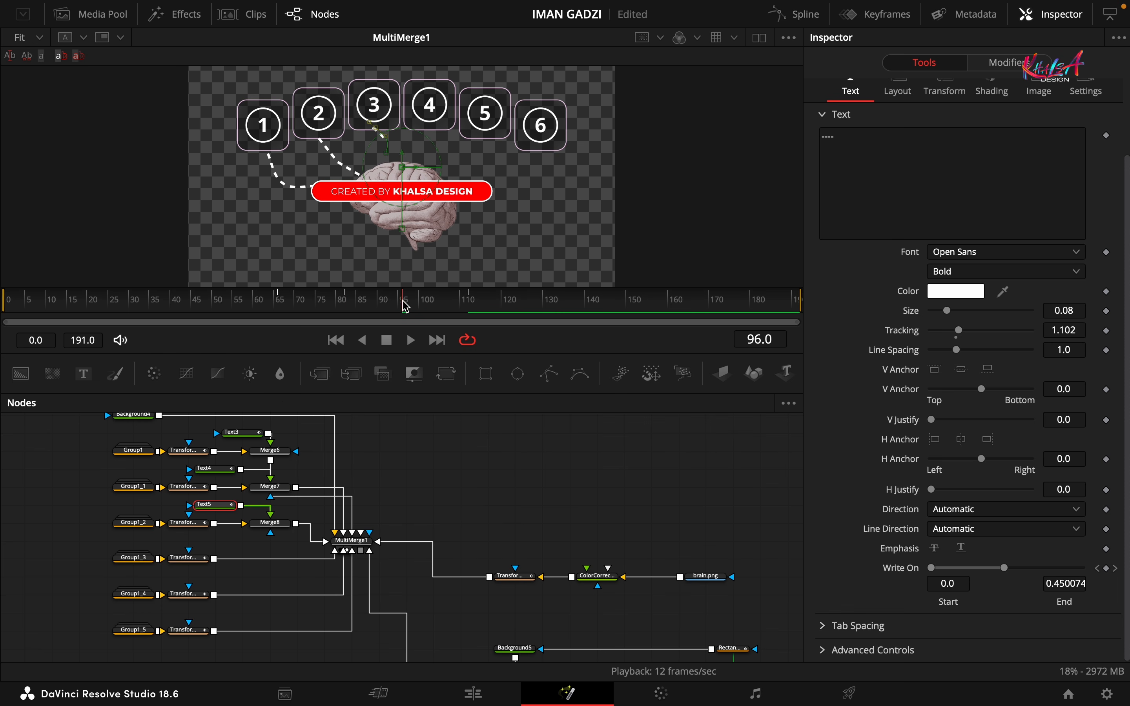
pyautogui.click(294, 300)
pyautogui.moveTo(297, 304); pyautogui.dragTo(441, 303)
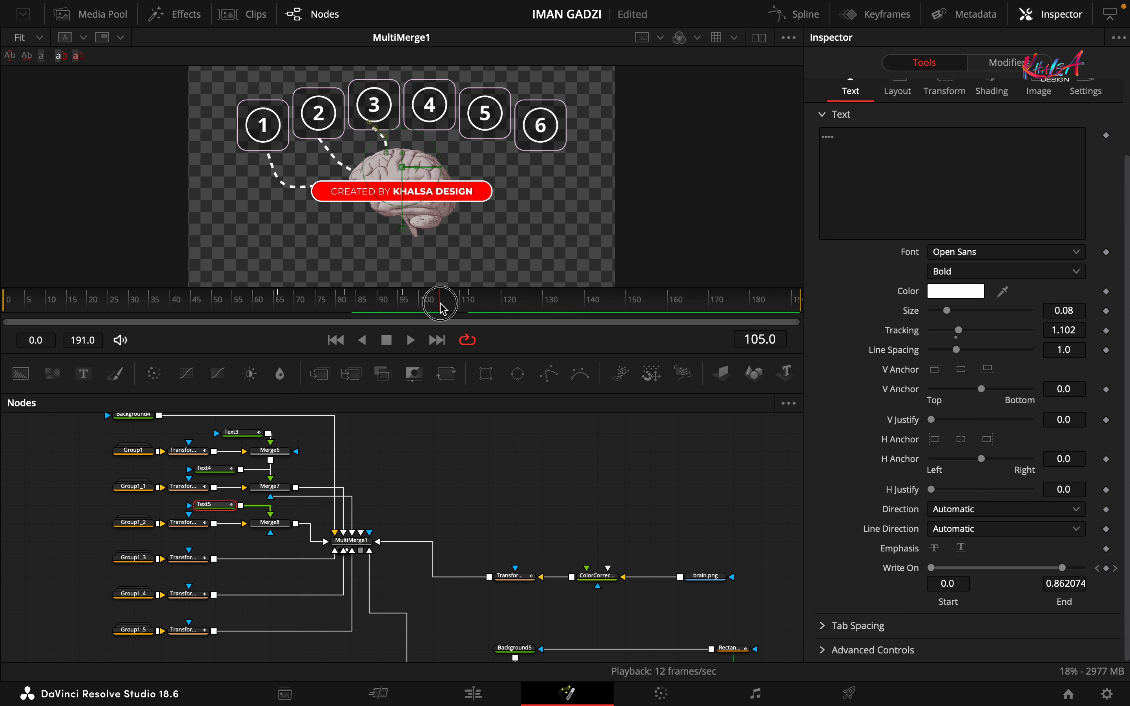
# Add a Merge after Group1_3's Transform and connect a new Text+ node to it
pyautogui.scroll(-1, 290, 537)
pyautogui.click(185, 536)
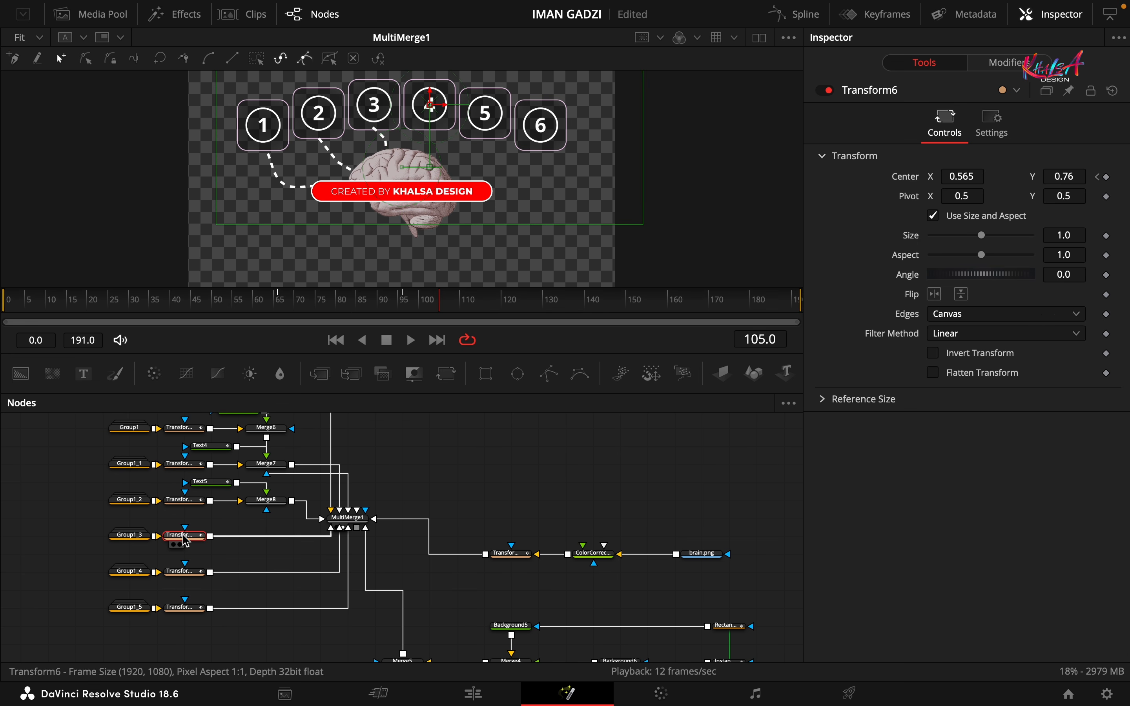
pyautogui.click(318, 376)
pyautogui.moveTo(240, 537); pyautogui.dragTo(270, 537)
pyautogui.moveTo(83, 374); pyautogui.dragTo(267, 527)
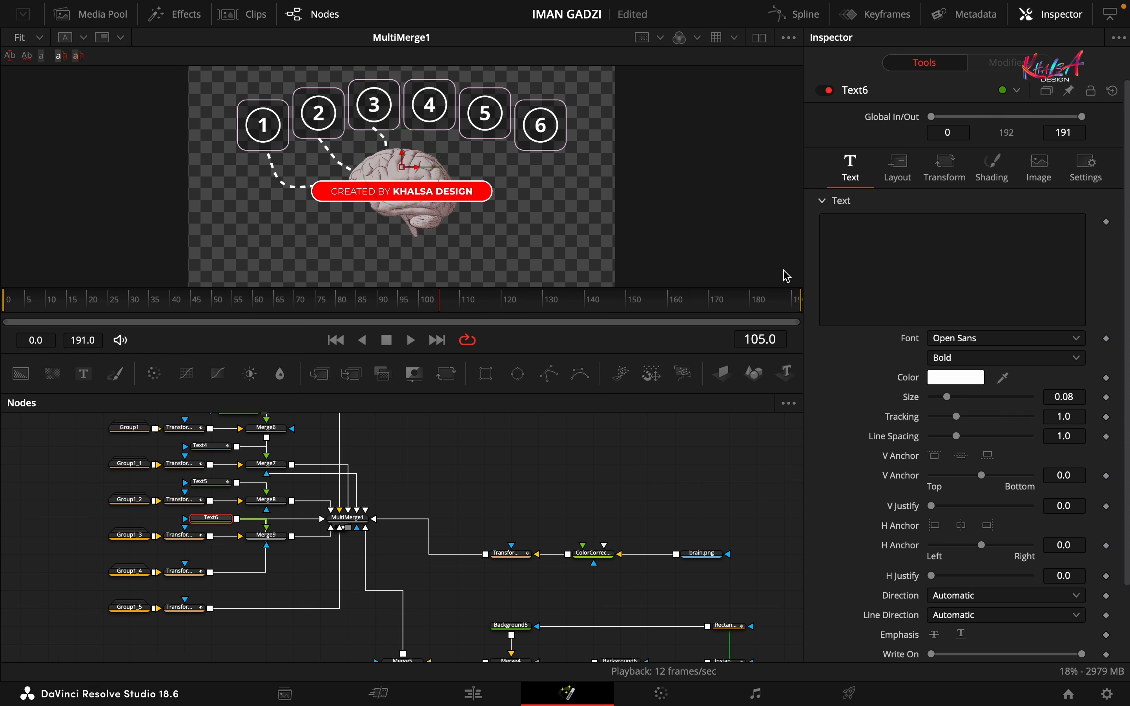
# Enter "-----" as Text6's text and increase its tracking to about 1.1
pyautogui.click(848, 260)
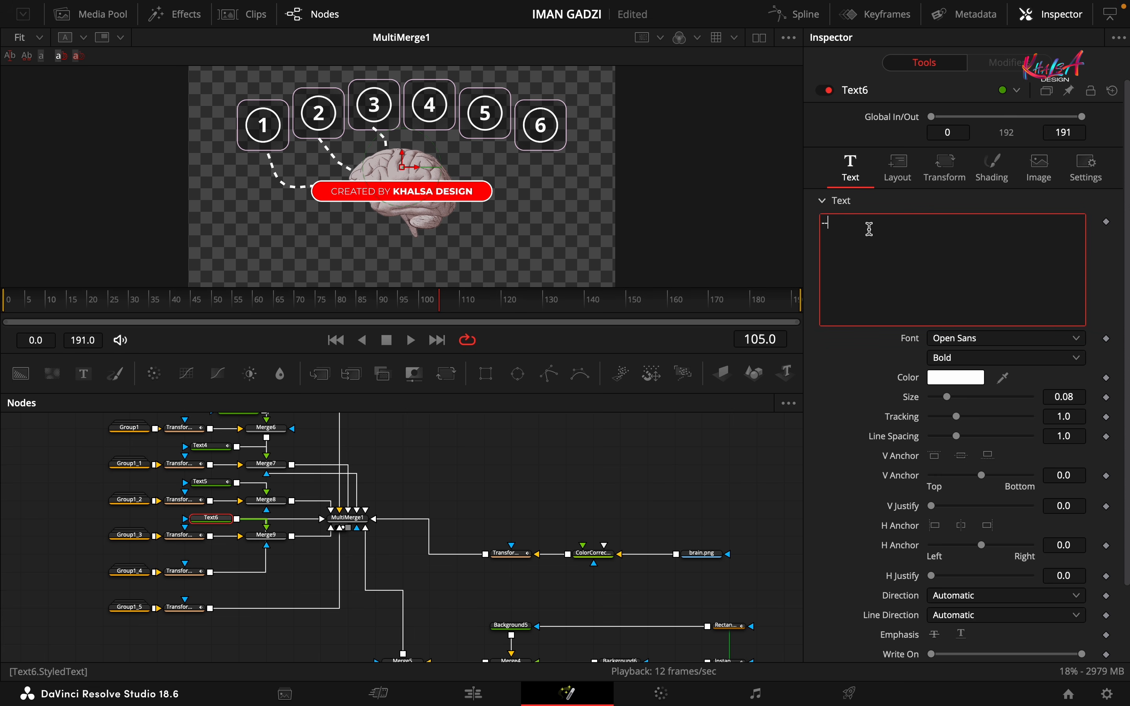
pyautogui.click(1074, 416)
pyautogui.write('1.1')
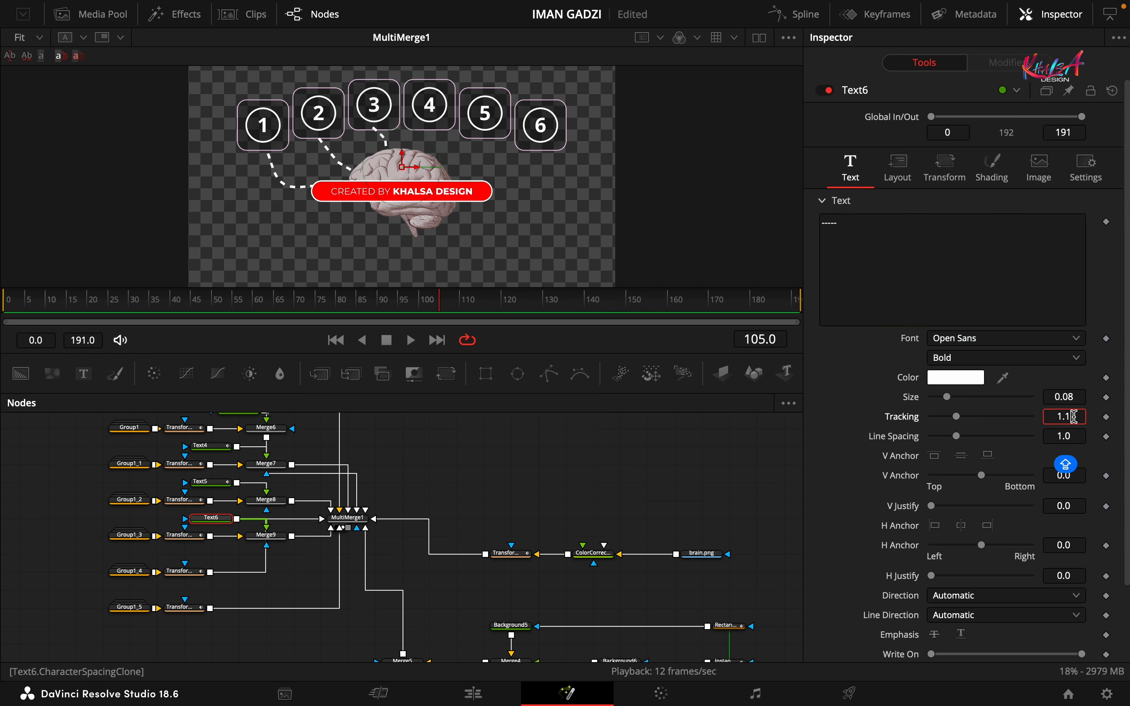
pyautogui.write('62')
# Set Text6's layout type to Path and remove its Text6Path shape animation
pyautogui.click(897, 169)
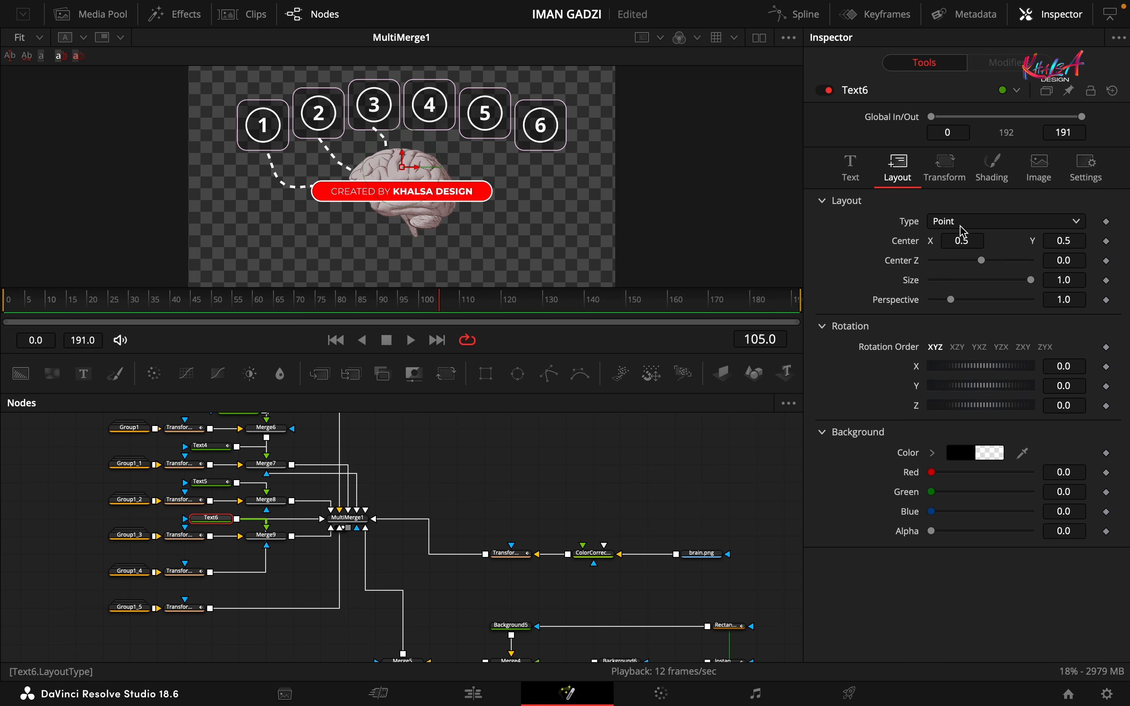
pyautogui.click(964, 230)
pyautogui.click(968, 301)
pyautogui.rightClick(953, 584)
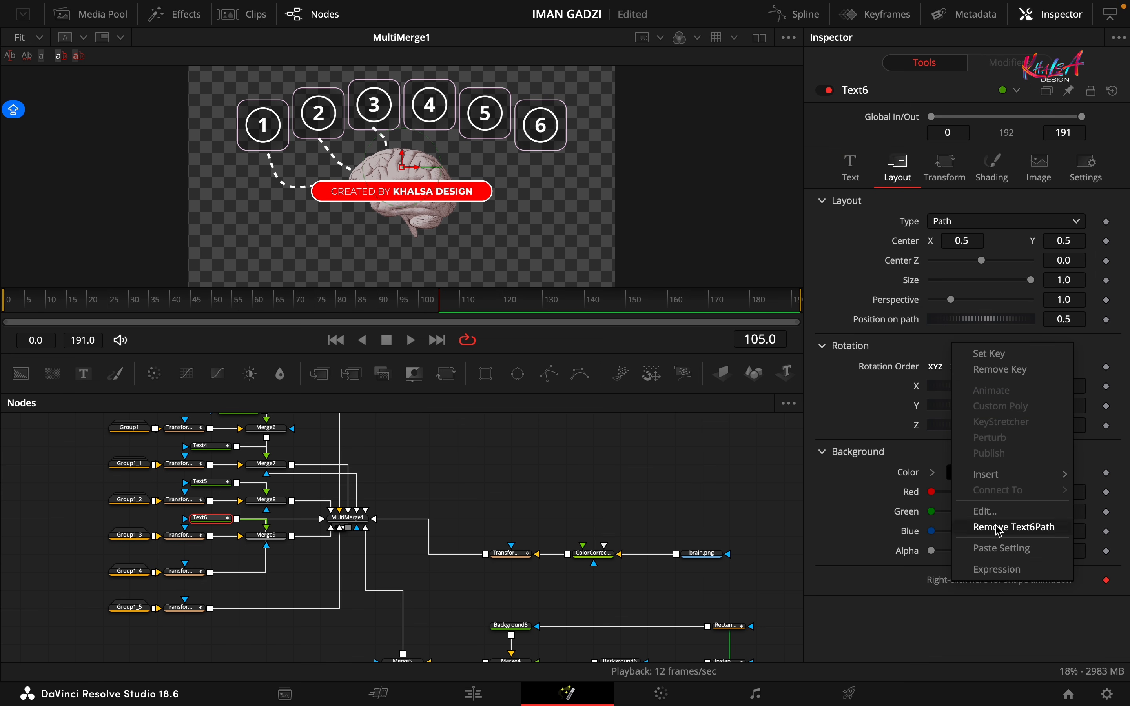
pyautogui.click(1000, 531)
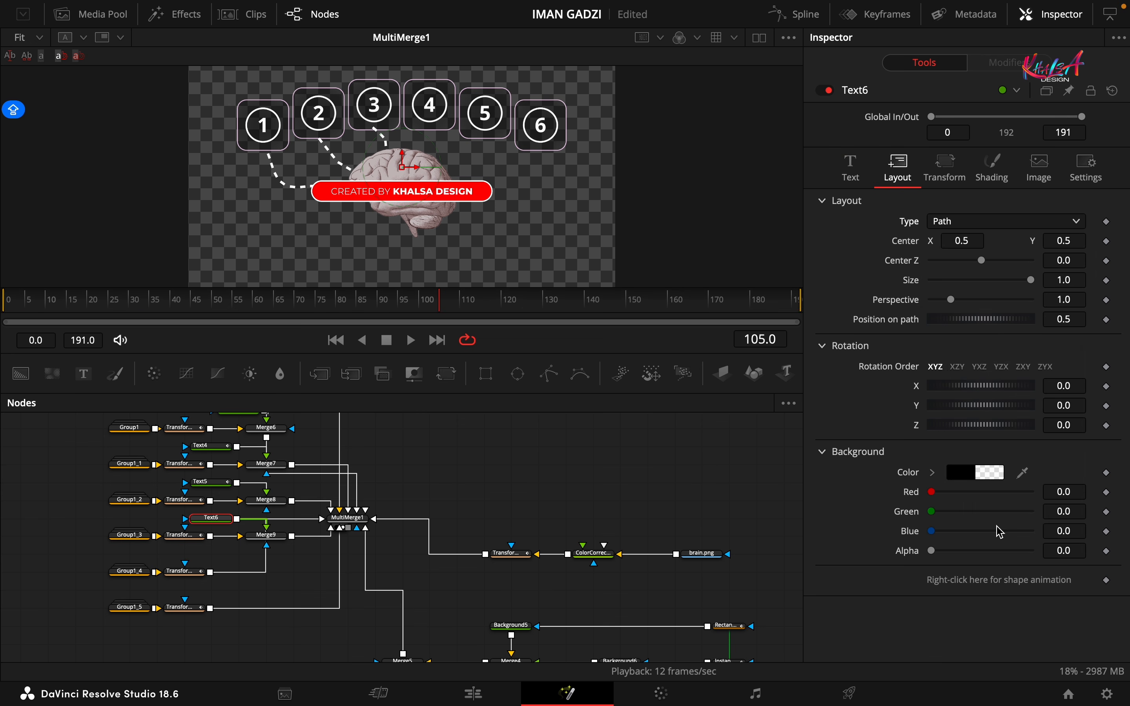
# Draw a three-point path from card 4 curving down to the top of the brain, and smooth its selected points
pyautogui.click(434, 128)
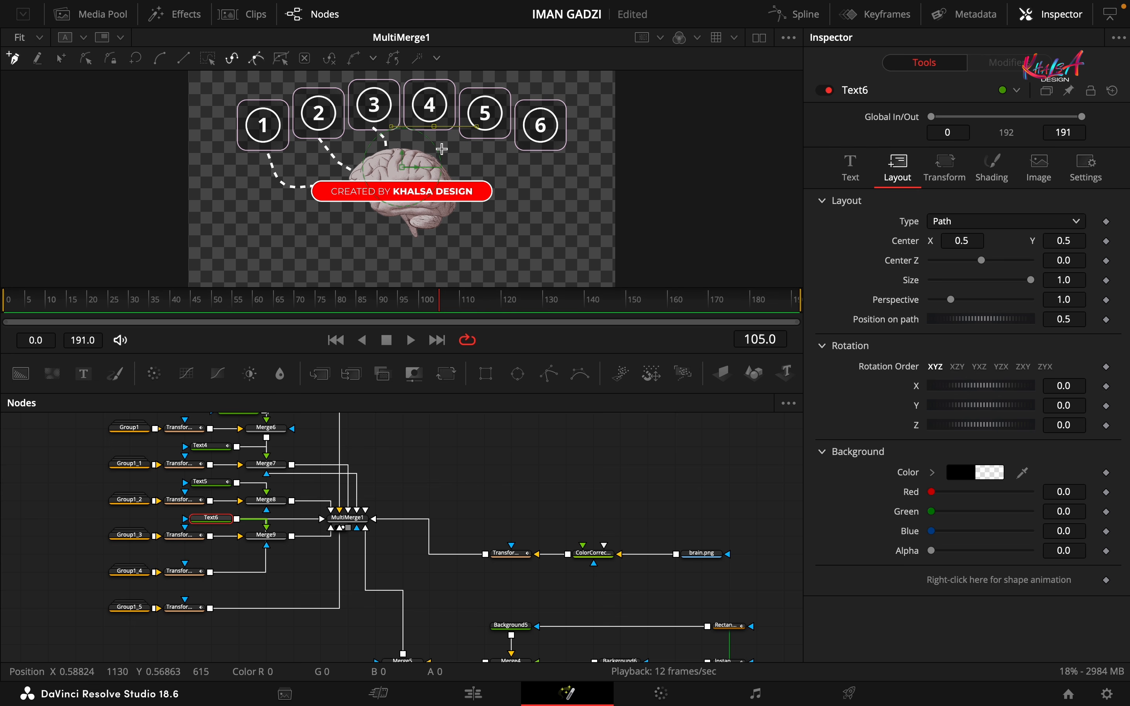
pyautogui.click(440, 147)
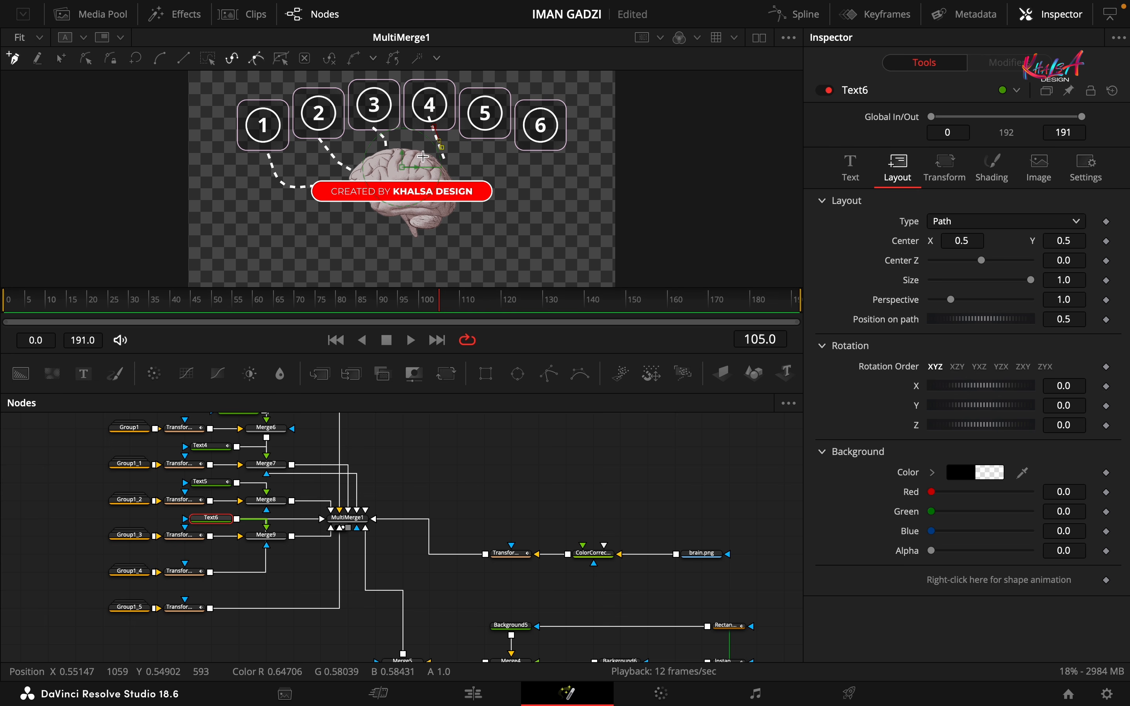
pyautogui.click(423, 156)
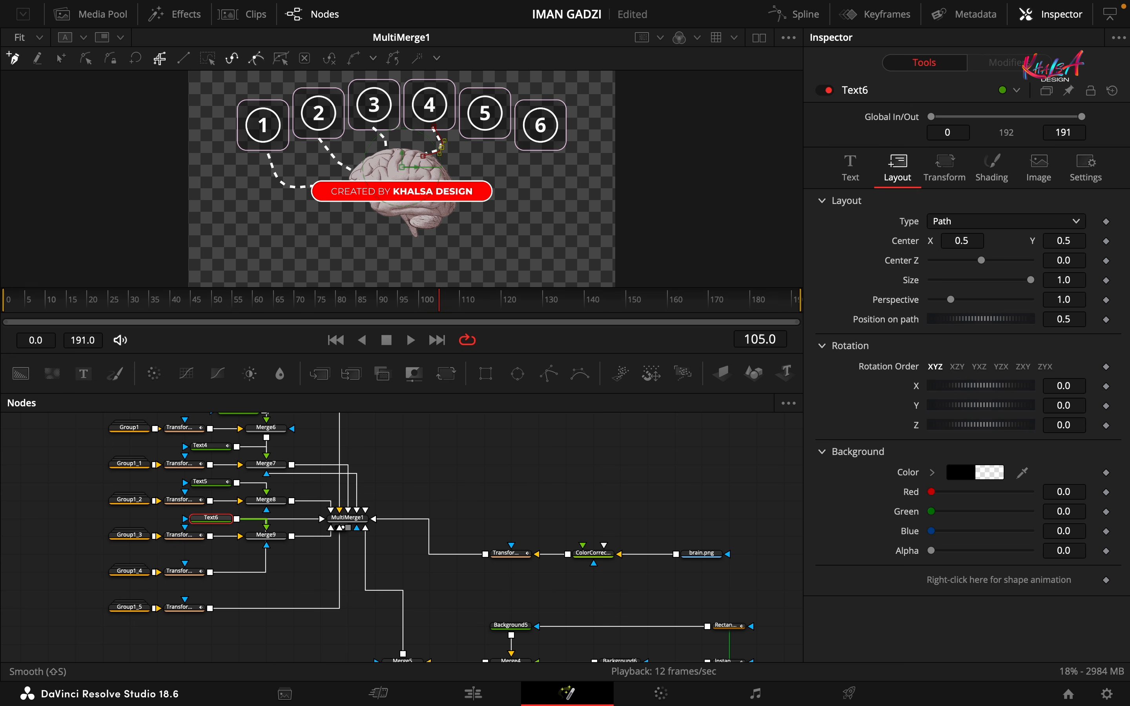
pyautogui.click(60, 58)
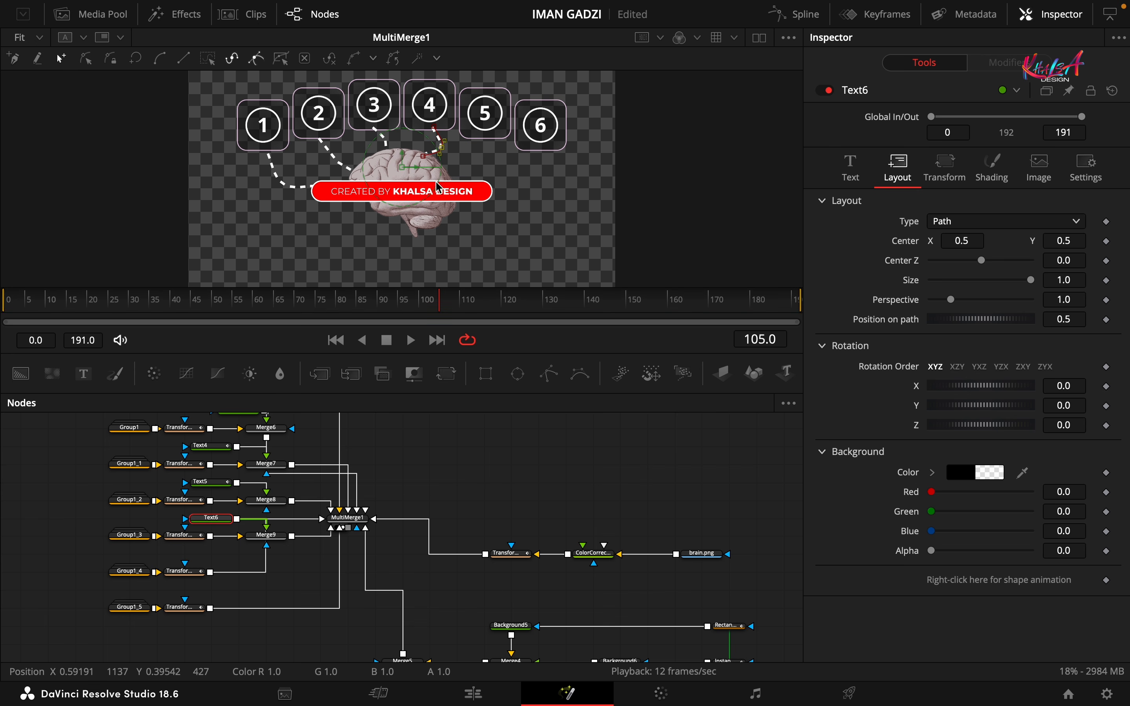
pyautogui.moveTo(410, 111); pyautogui.dragTo(458, 169)
pyautogui.click(160, 57)
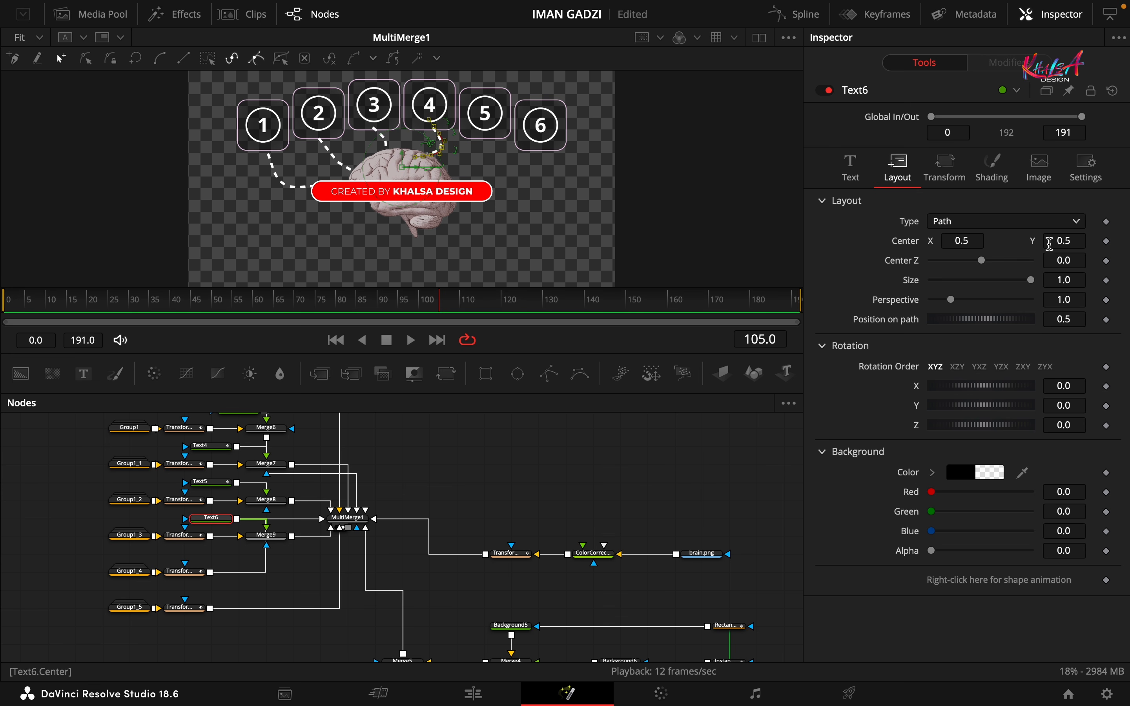
# Keyframe Text6's layout Center at frame 96, then set its Center Y to 0.24 at frame 66
pyautogui.moveTo(433, 299); pyautogui.dragTo(406, 309)
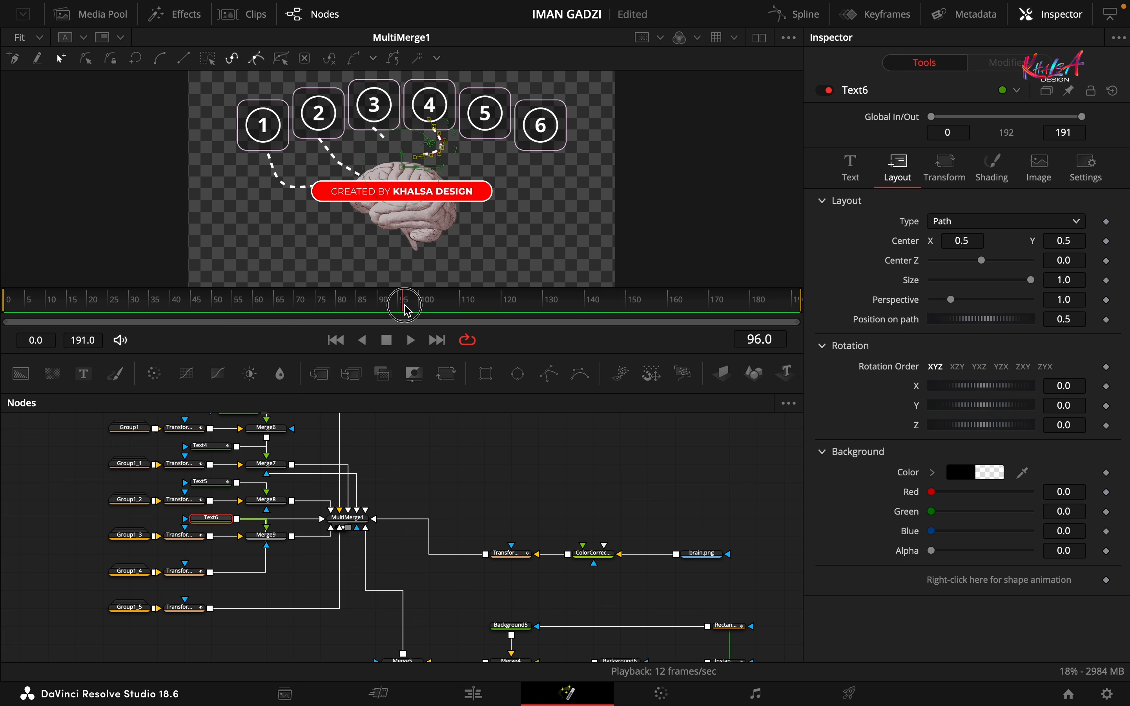
pyautogui.click(1105, 241)
pyautogui.click(287, 306)
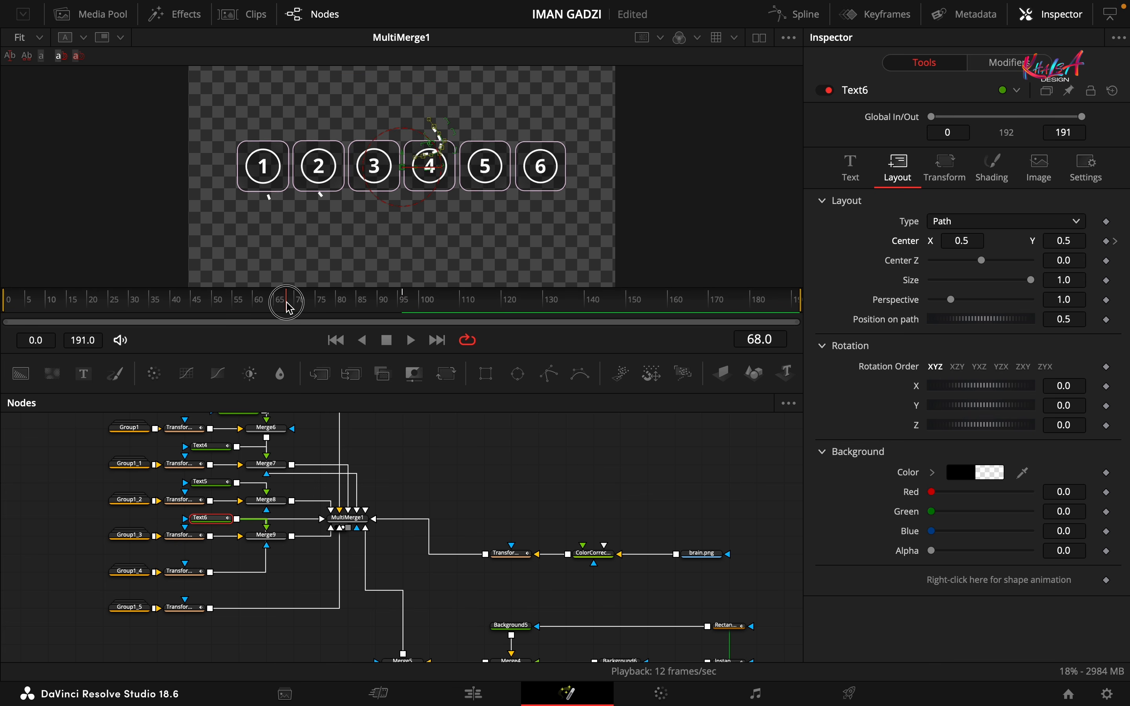
pyautogui.moveTo(288, 307); pyautogui.dragTo(282, 305)
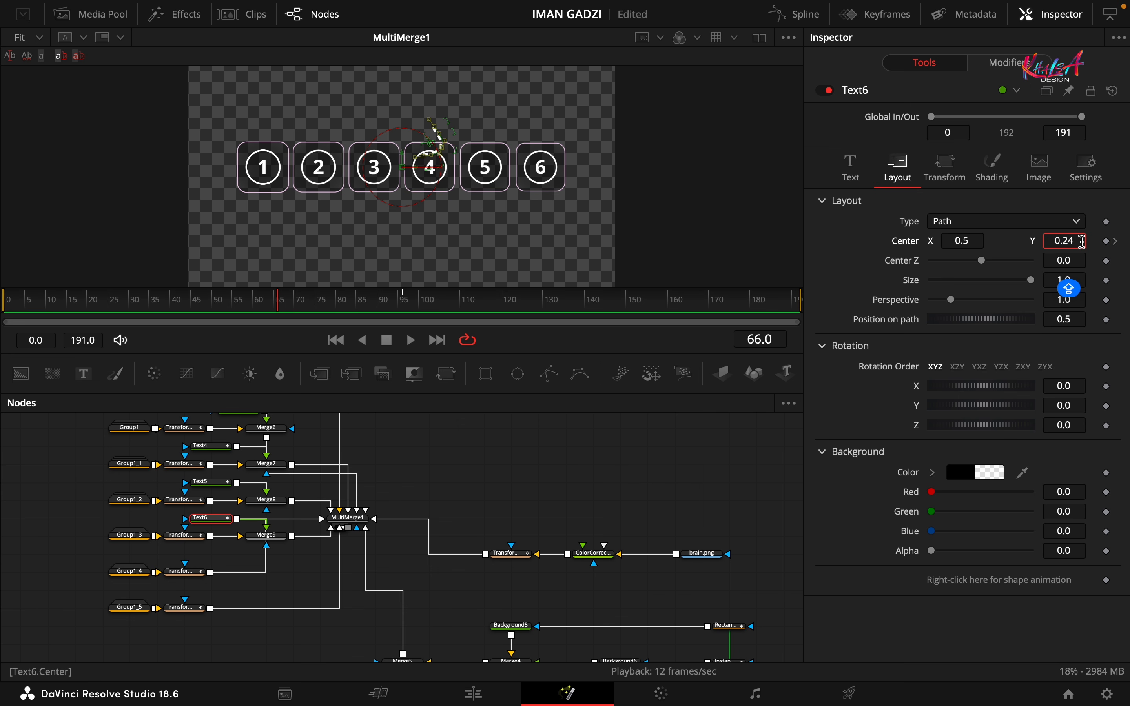
pyautogui.press('Tab')
# Keyframe Text6's Write On at full length at frame 112 and set its End to 0.0 at frame 82
pyautogui.click(858, 169)
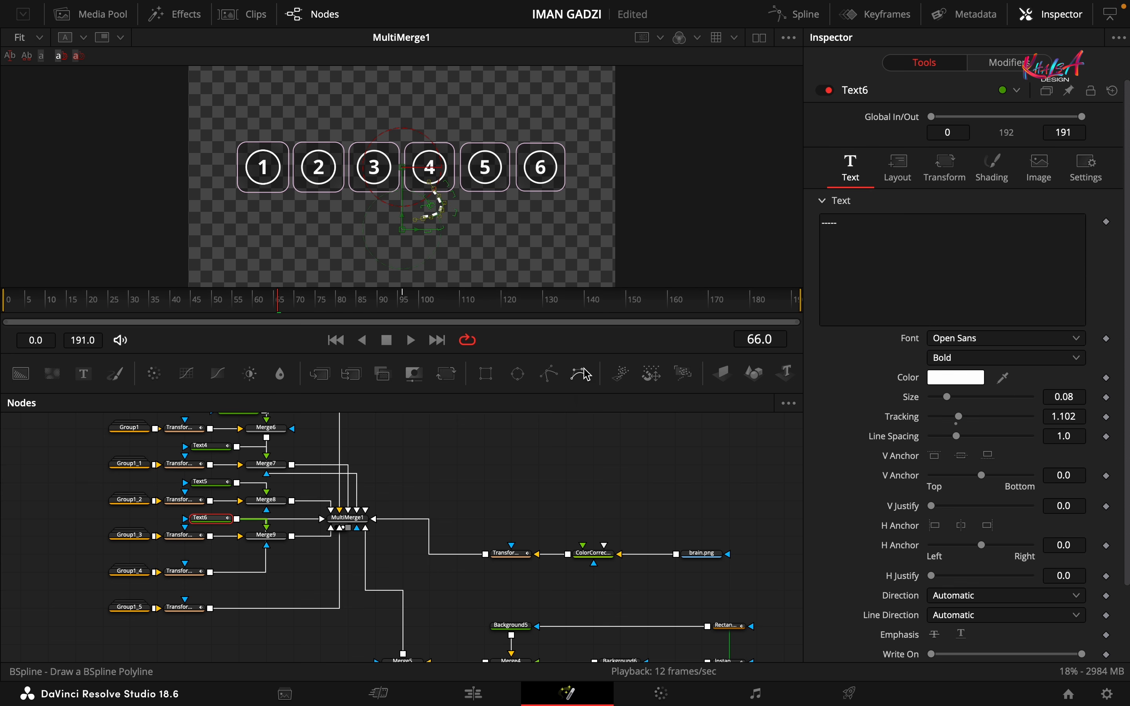
pyautogui.moveTo(324, 306); pyautogui.dragTo(473, 308)
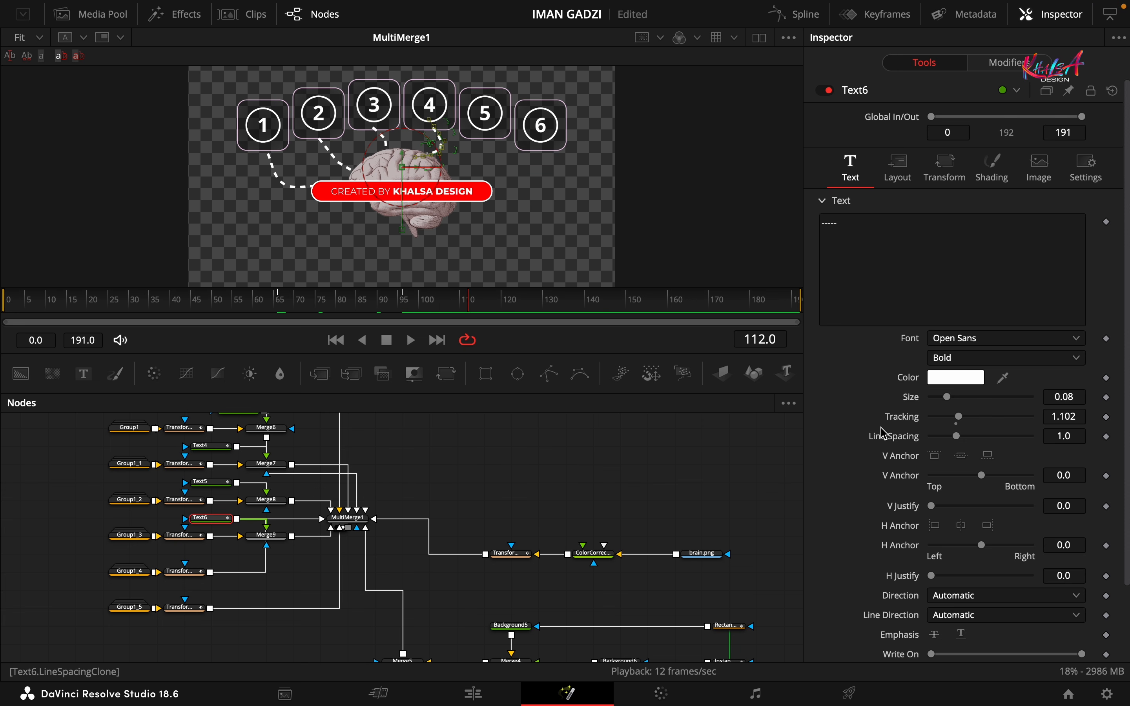
pyautogui.scroll(-3, 887, 373)
pyautogui.click(1106, 568)
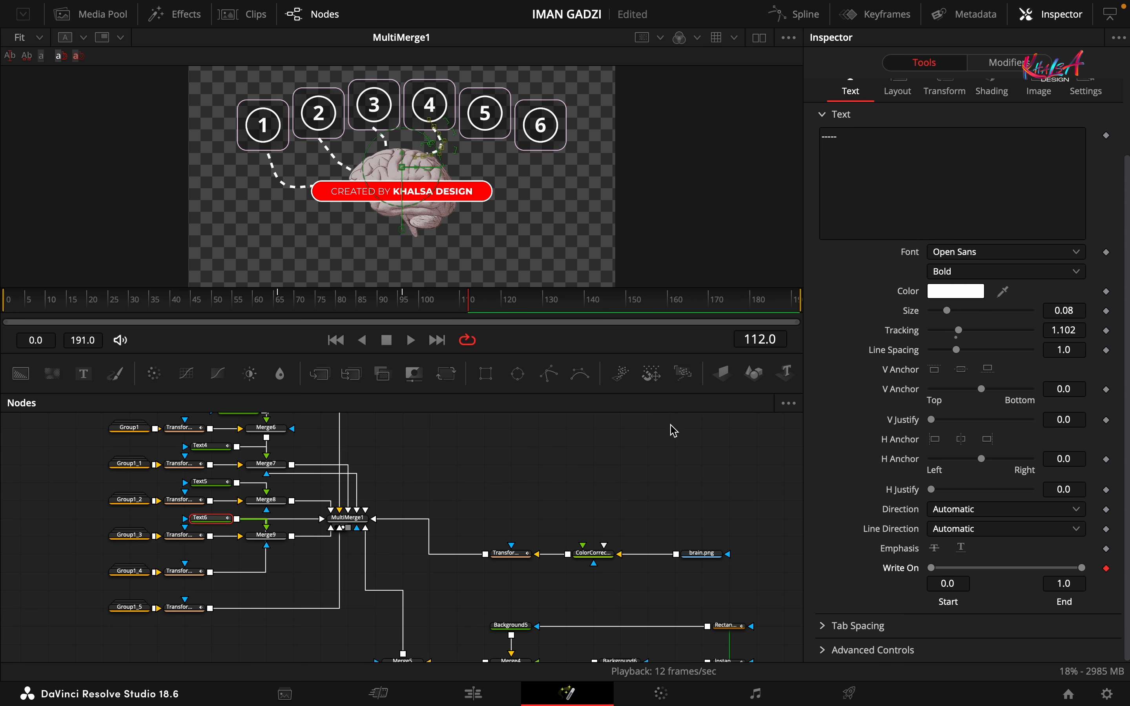
pyautogui.moveTo(473, 309); pyautogui.dragTo(346, 303)
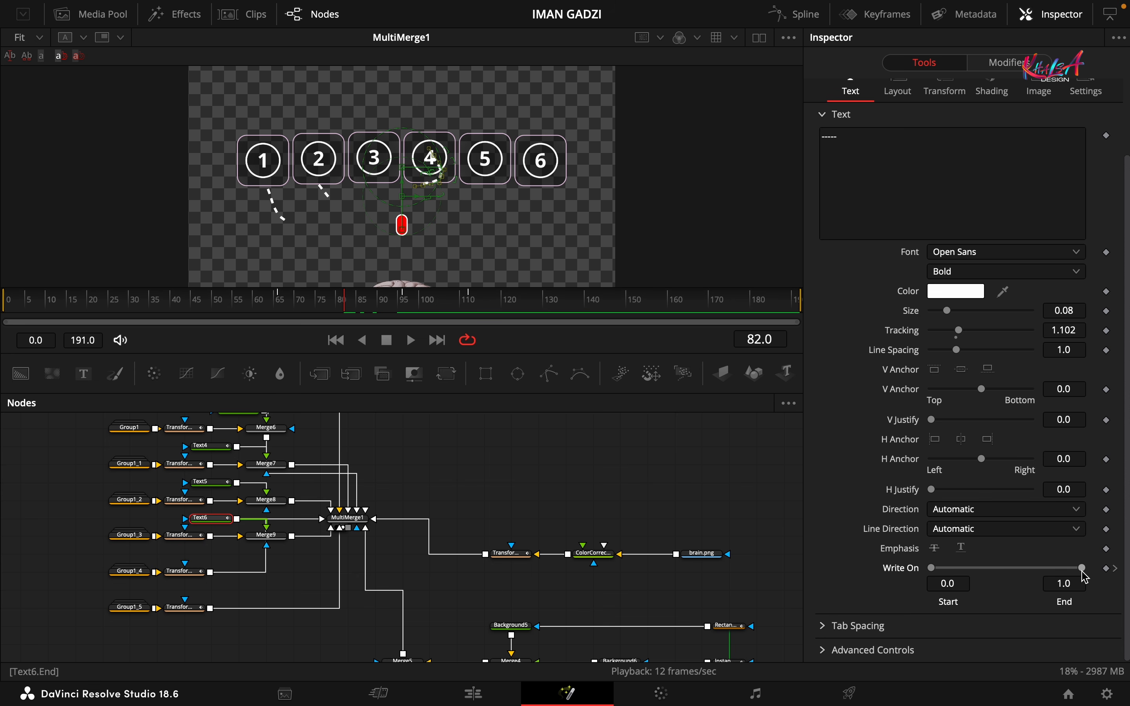
pyautogui.moveTo(1082, 568); pyautogui.dragTo(934, 568)
# Fit Text6's animation curves in the spline editor and smooth all of their keyframes
pyautogui.click(796, 14)
pyautogui.click(737, 405)
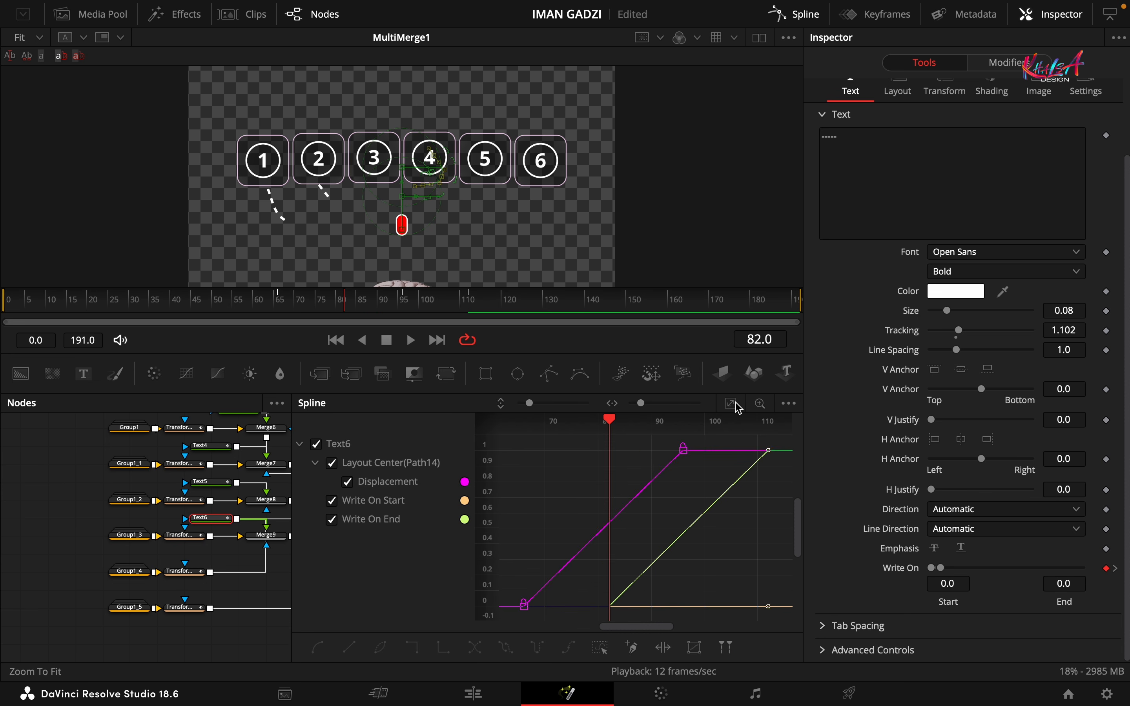
pyautogui.hotkey('ctrl', 'a')
pyautogui.click(318, 647)
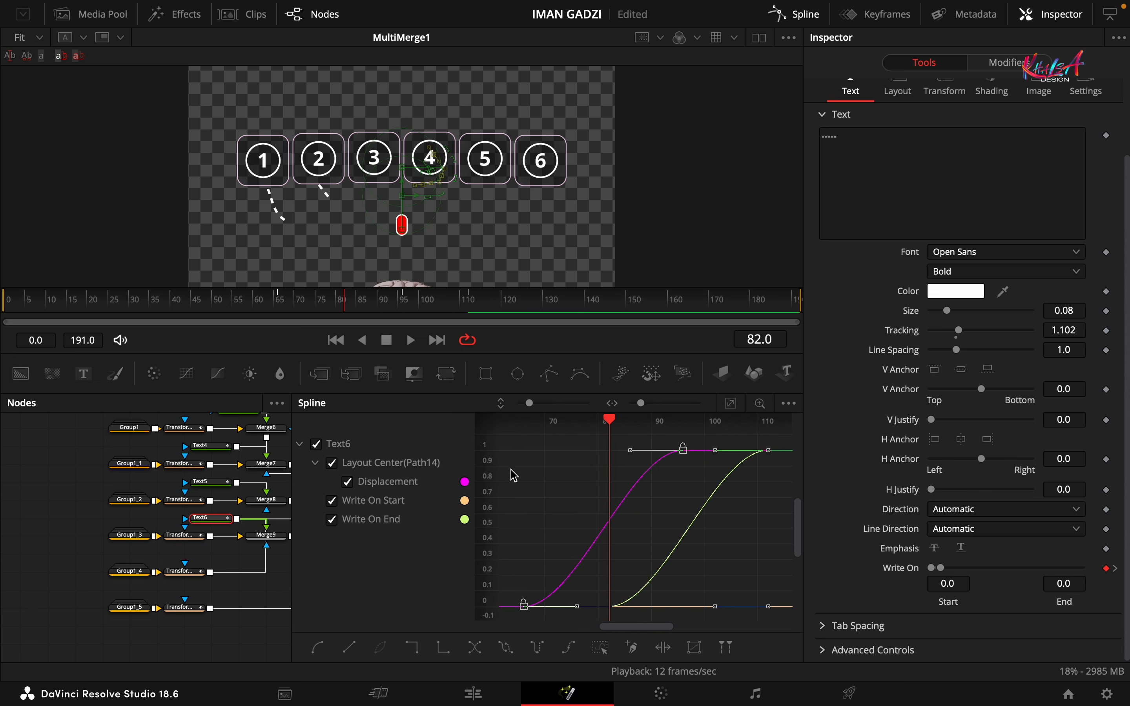
# Hide Text6's Write On curves and extend the first Displacement keyframe's handle to about frame 96
pyautogui.click(332, 519)
pyautogui.click(332, 500)
pyautogui.moveTo(610, 423); pyautogui.dragTo(682, 422)
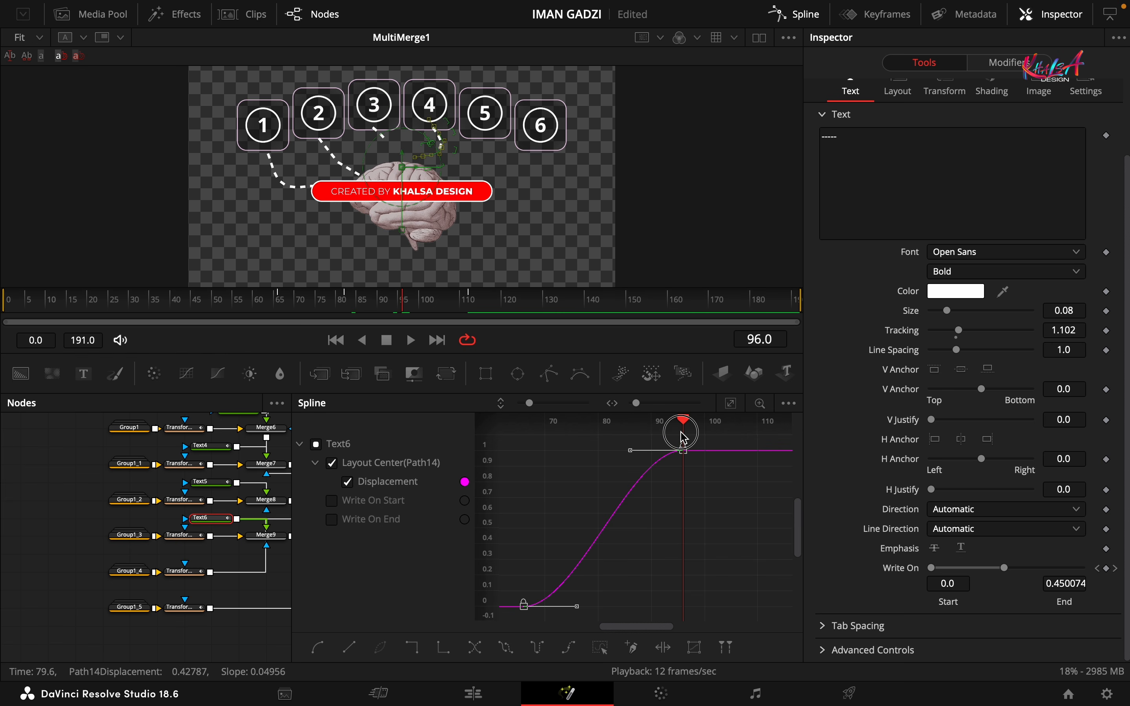
pyautogui.moveTo(577, 606); pyautogui.dragTo(678, 612)
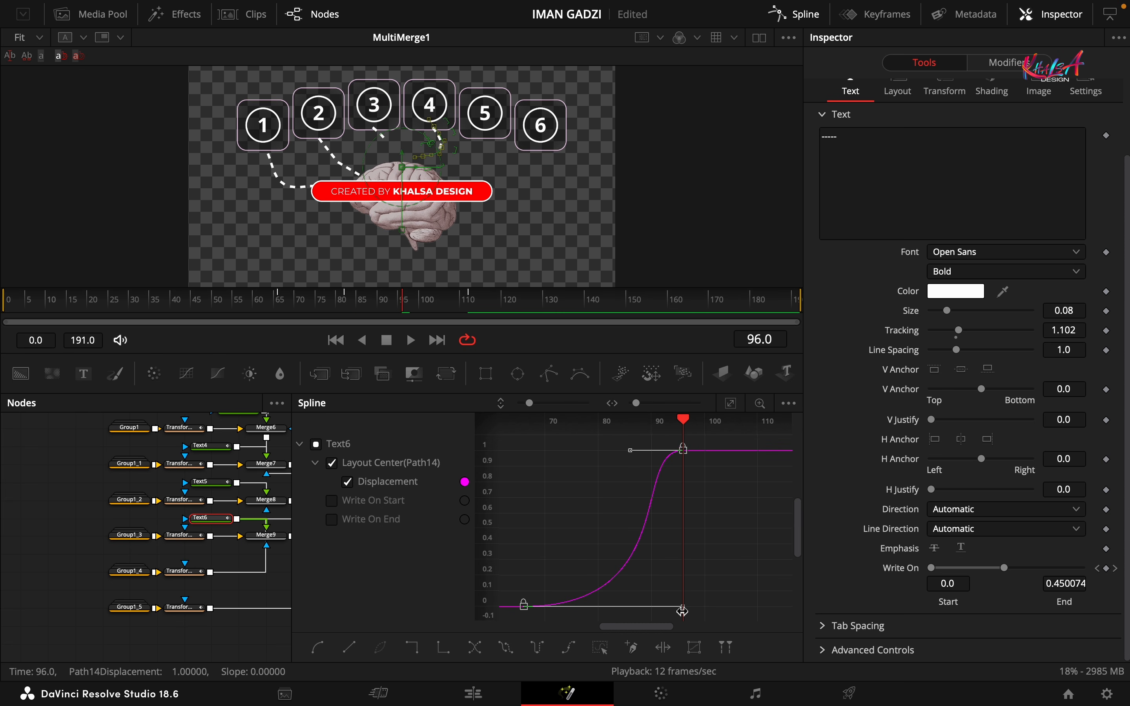
pyautogui.click(795, 15)
# Add a Merge after Group1_4's Transform and connect a new Text+ node to it
pyautogui.click(185, 572)
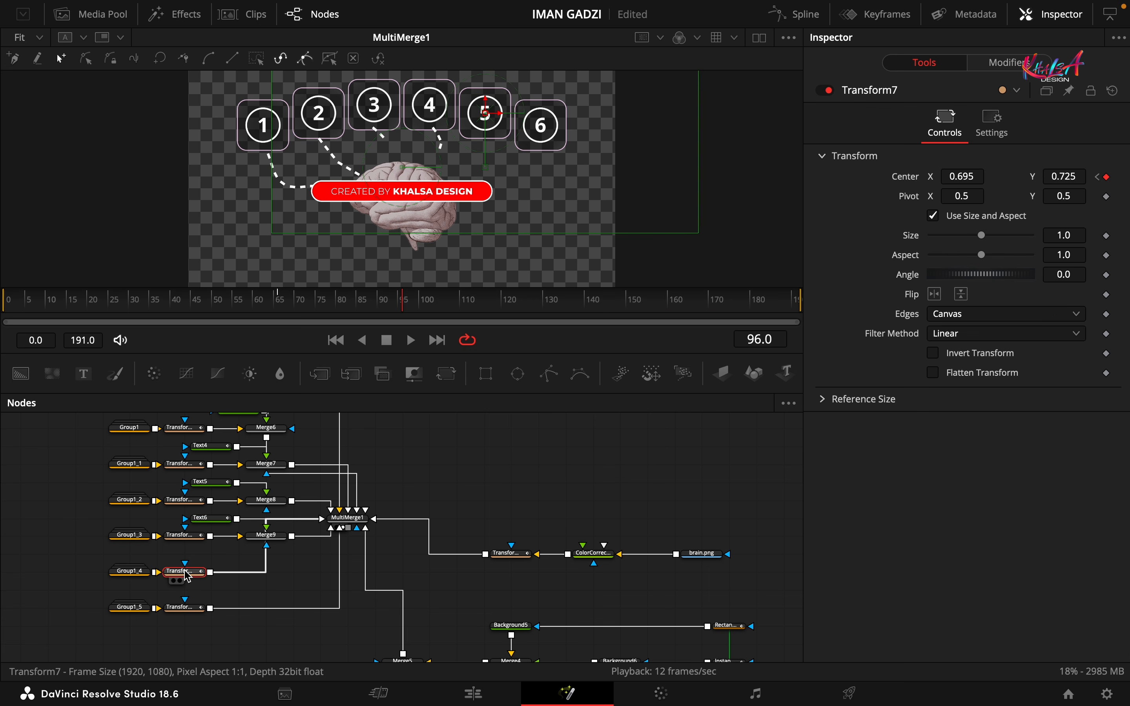
pyautogui.click(319, 373)
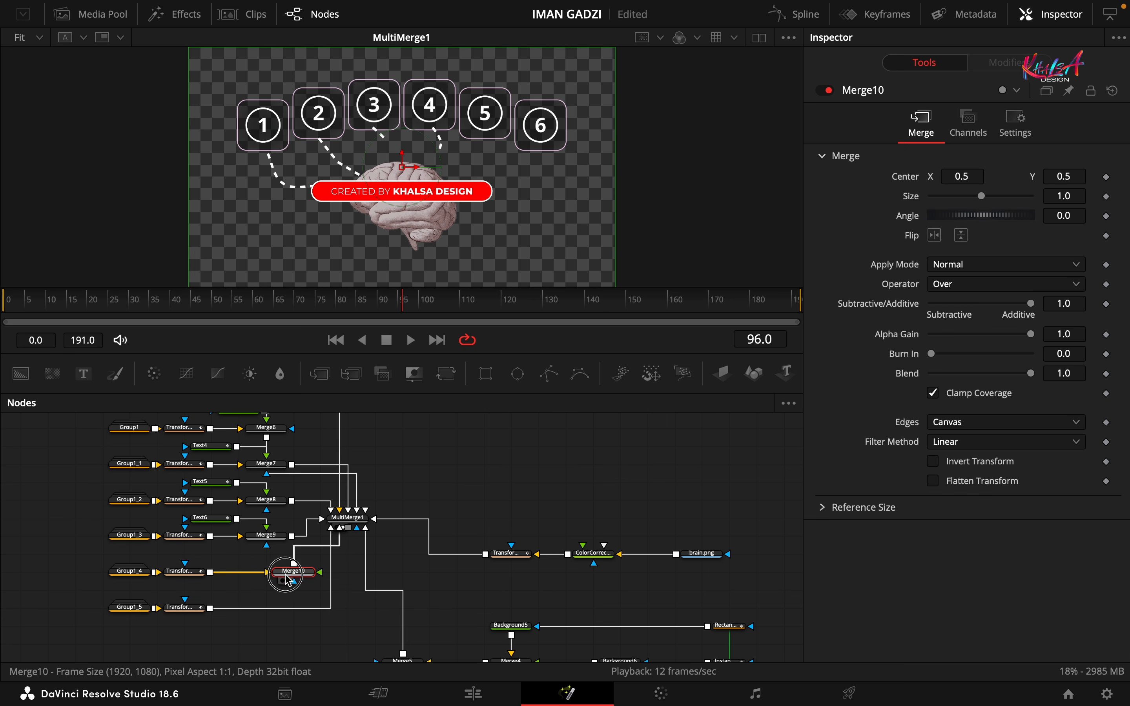
pyautogui.moveTo(79, 381); pyautogui.dragTo(219, 561)
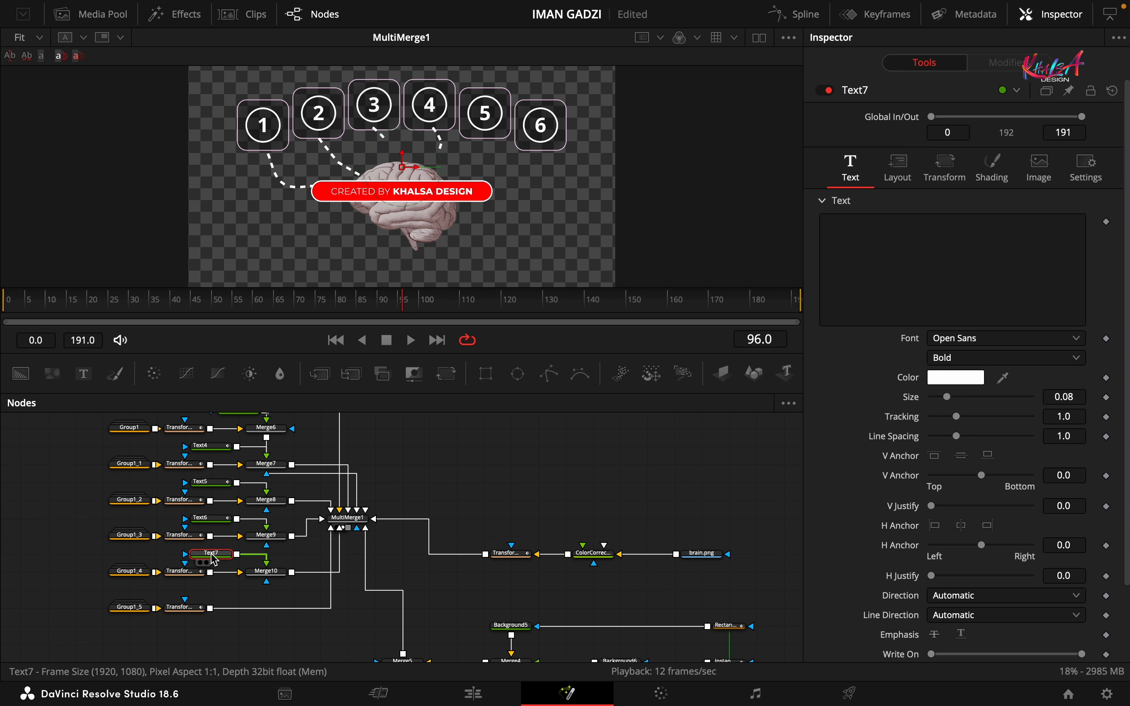
# Enter "--------" as Text7's text and set its tracking to 1.102
pyautogui.click(874, 261)
pyautogui.write('-')
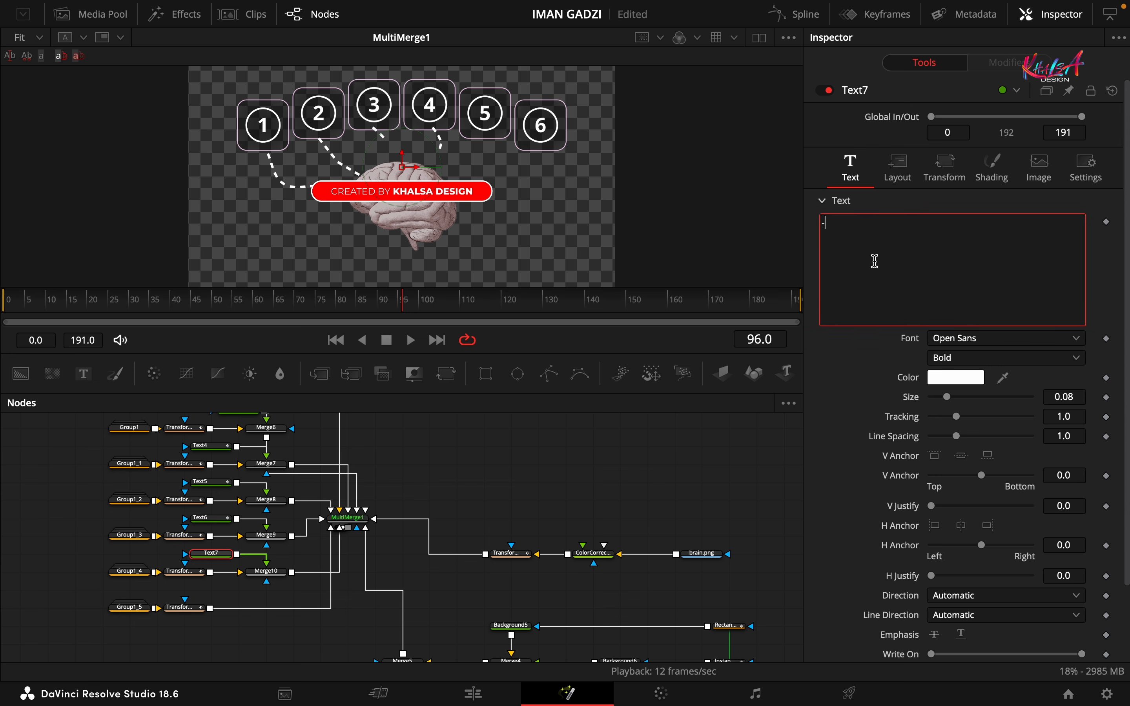
pyautogui.write('-------')
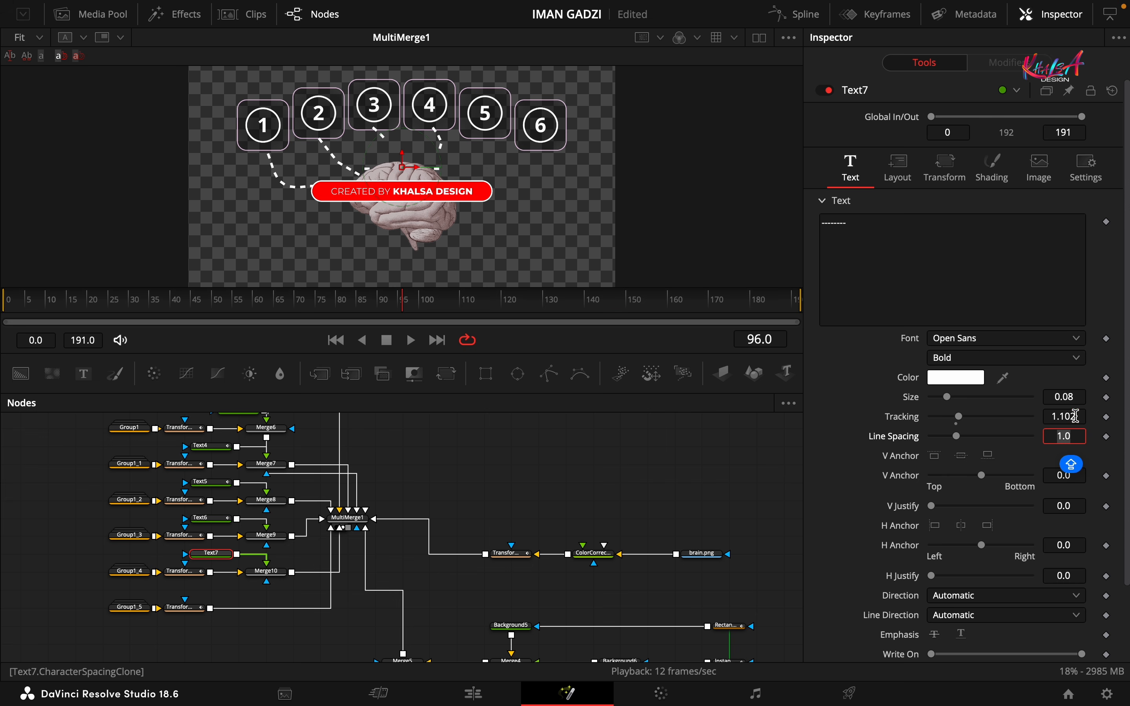
# Set Text7's layout type to Path and remove its path's shape animation
pyautogui.click(897, 169)
pyautogui.click(964, 222)
pyautogui.click(943, 294)
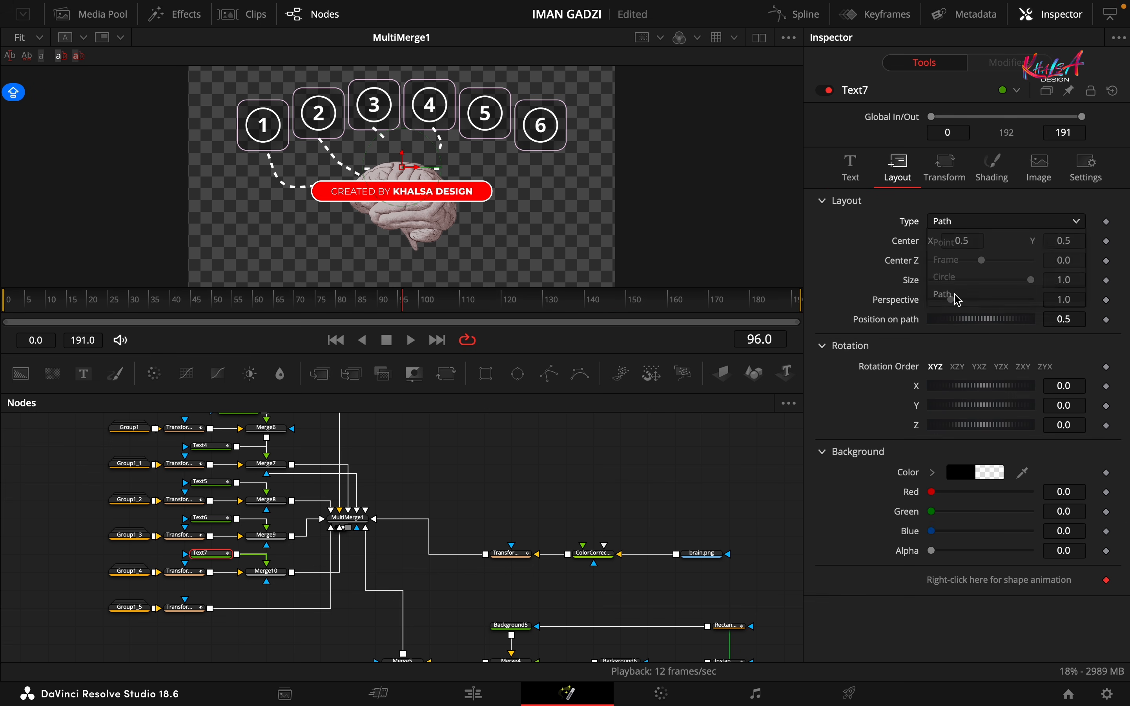
pyautogui.rightClick(960, 589)
pyautogui.click(1041, 595)
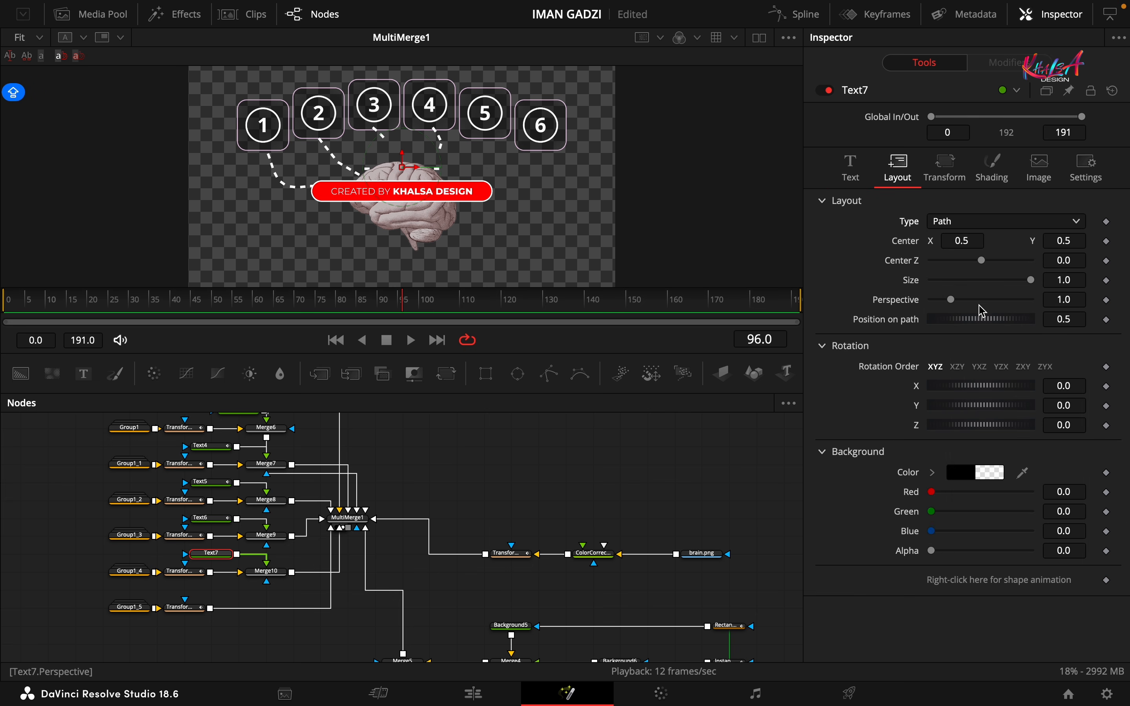
# Draw a three-point path from card 5 curving down to the brain's upper edge, and smooth its points
pyautogui.click(488, 136)
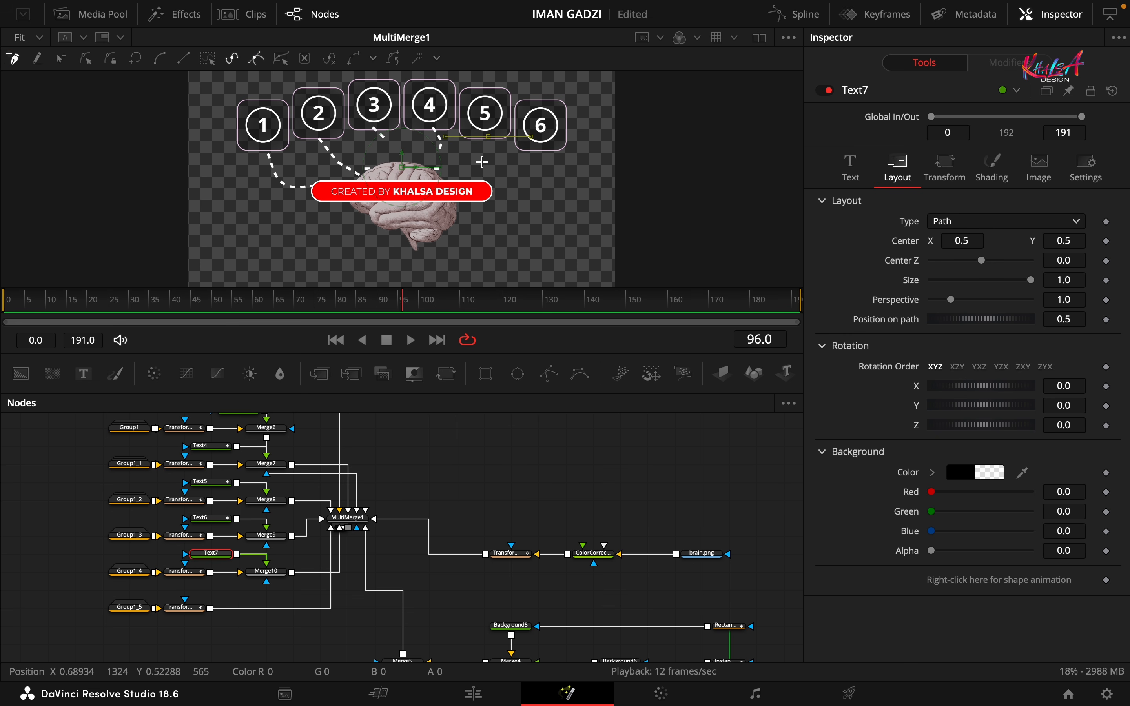
pyautogui.click(482, 162)
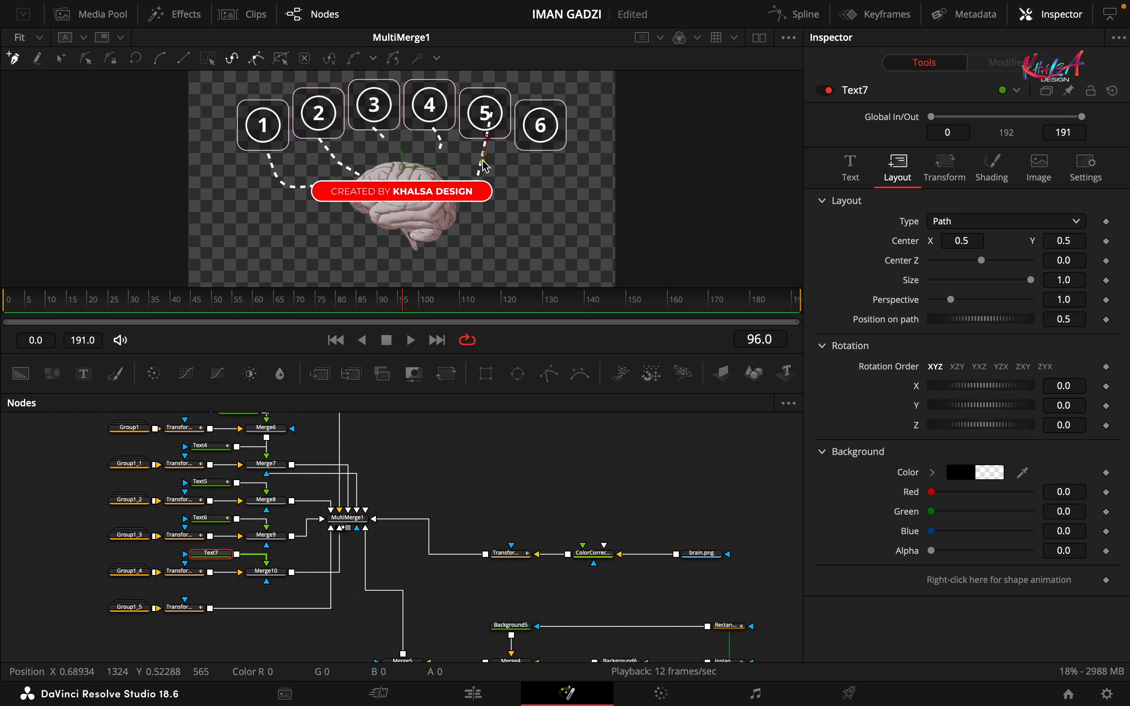
pyautogui.click(452, 182)
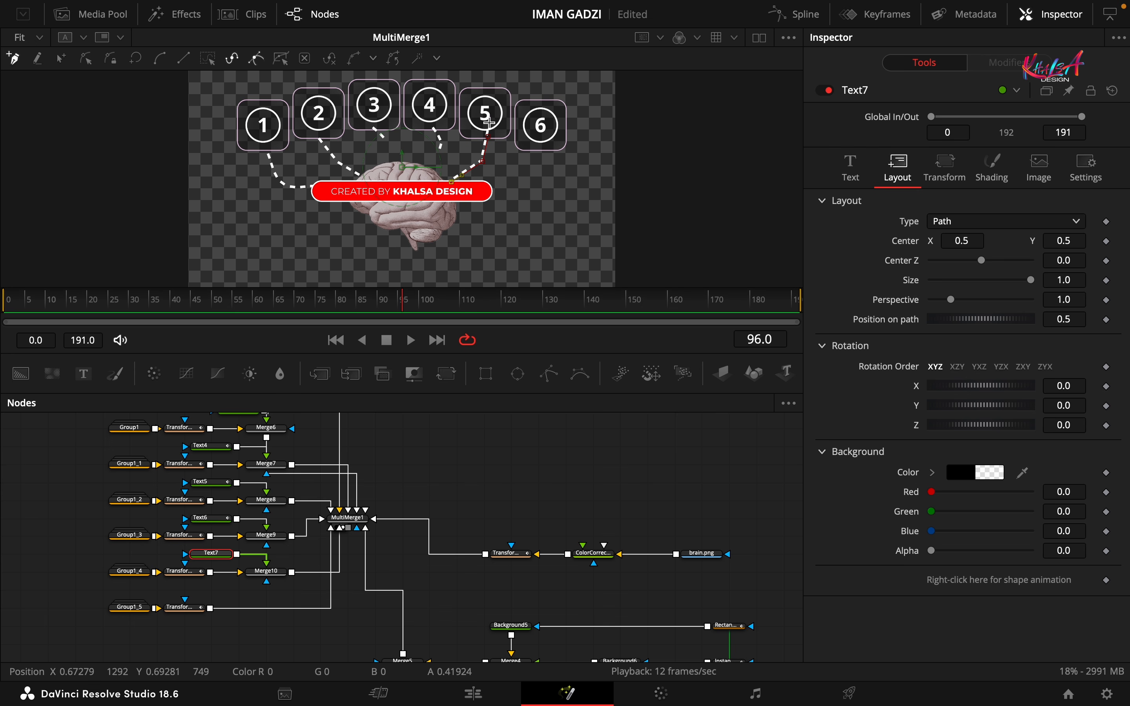
pyautogui.click(61, 58)
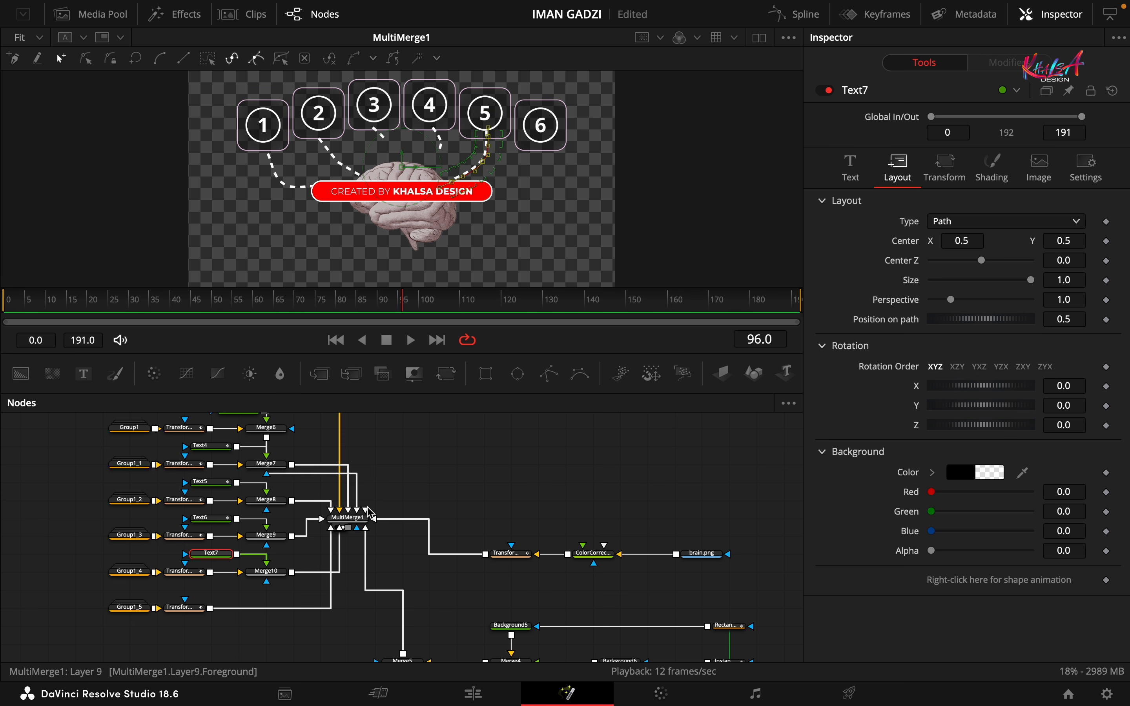
# Keyframe Text7's layout Center at frame 96, then set its Center Y to 0.27 at frame 66
pyautogui.click(1106, 241)
pyautogui.moveTo(403, 304); pyautogui.dragTo(283, 303)
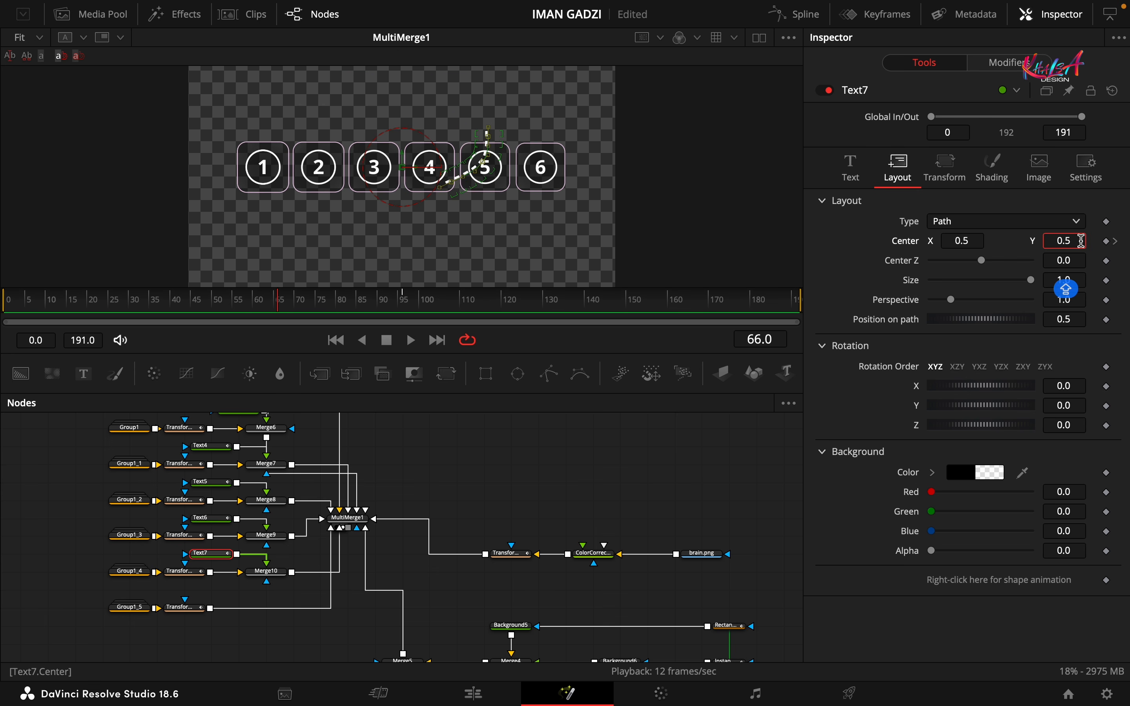
pyautogui.press('Tab')
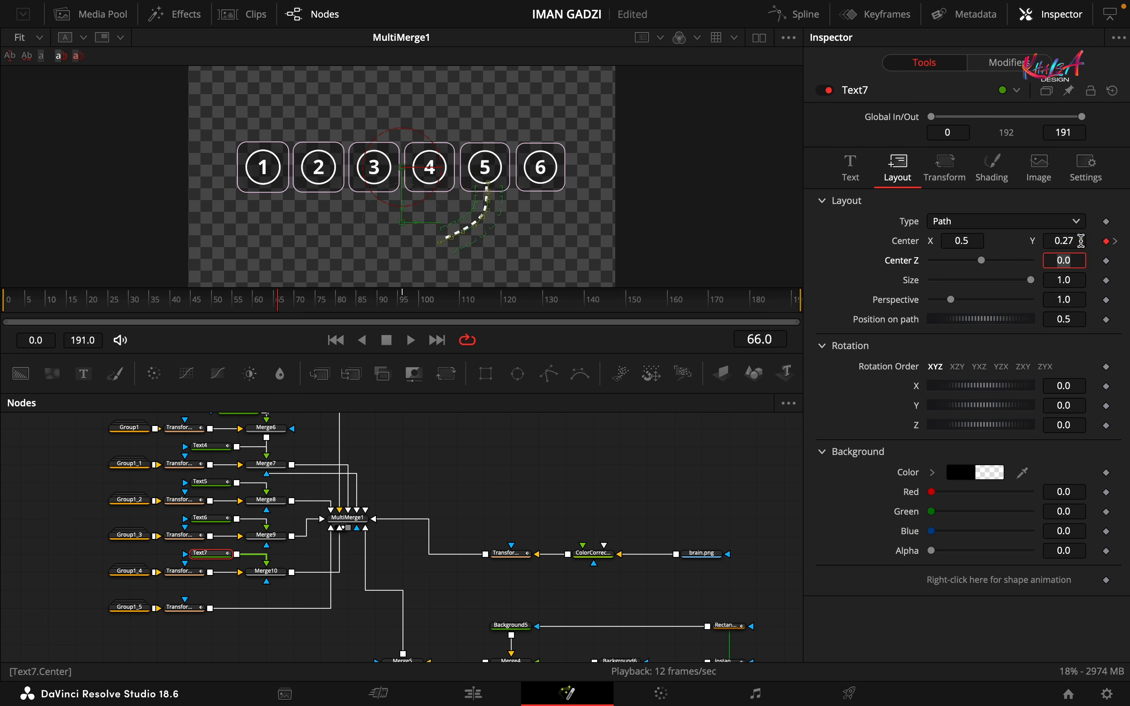
# Keyframe Text7's Write On at full length at frame 112 and set its End to 0.0 at frame 82
pyautogui.click(852, 171)
pyautogui.scroll(-3, 892, 525)
pyautogui.moveTo(263, 302); pyautogui.dragTo(349, 300)
pyautogui.click(1107, 568)
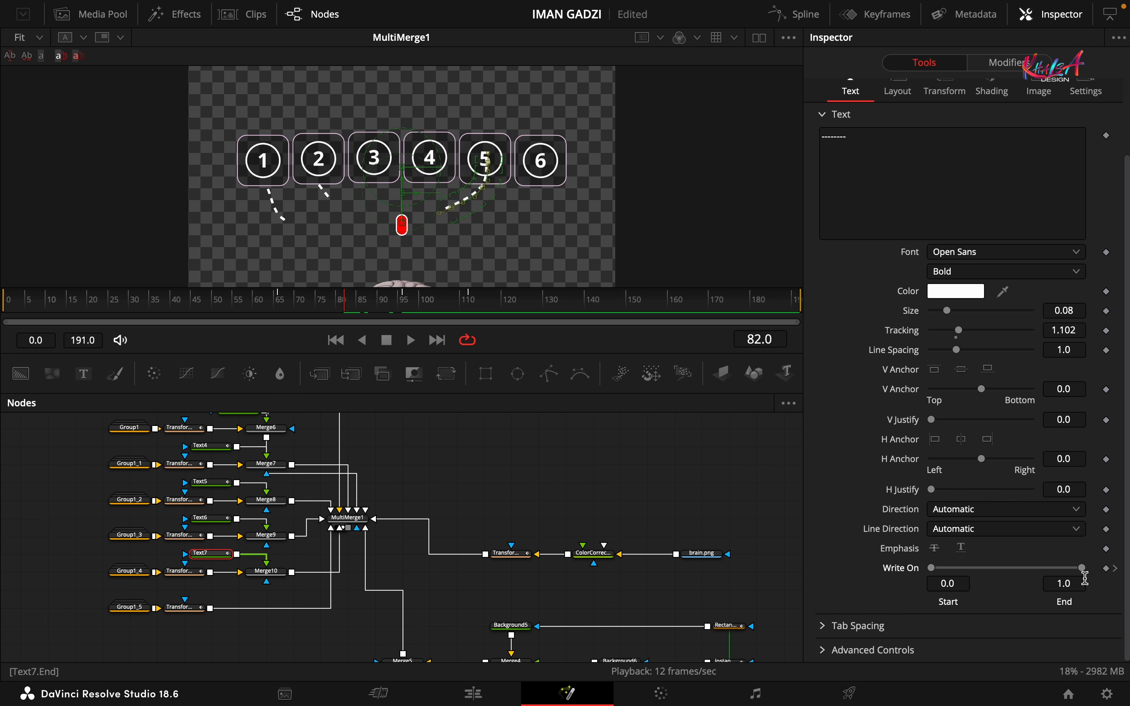
pyautogui.moveTo(1082, 568); pyautogui.dragTo(901, 567)
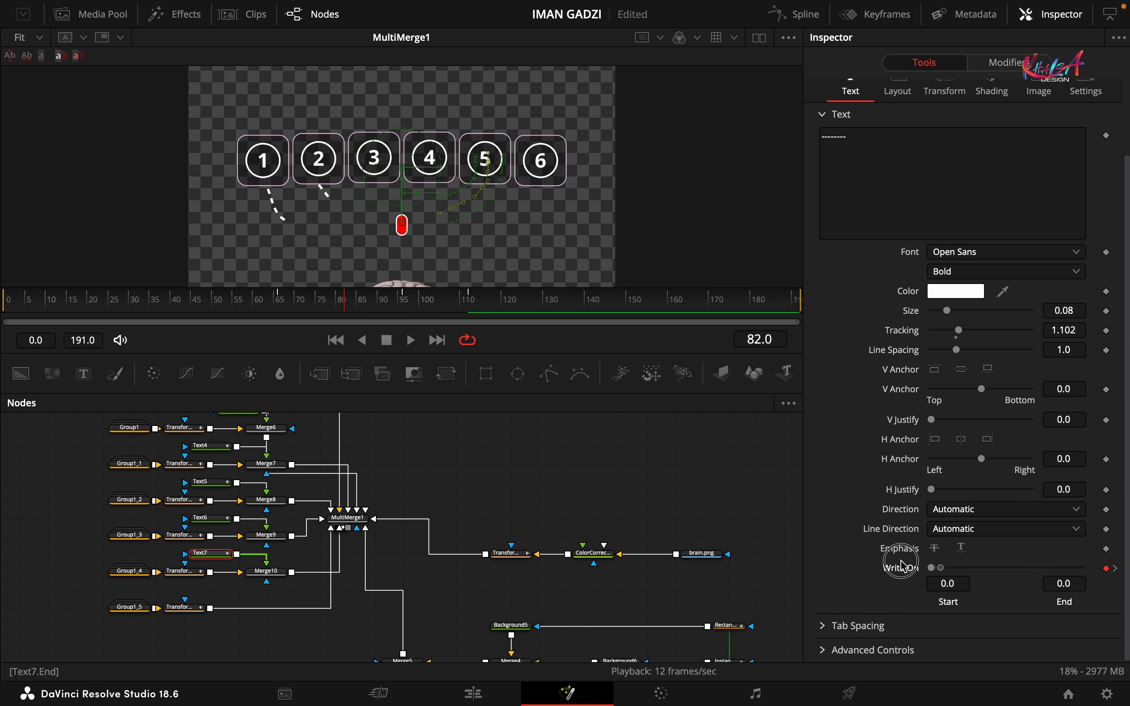
# Fit Text7's animation curves in the spline editor and smooth all of their keyframes
pyautogui.click(795, 14)
pyautogui.click(731, 403)
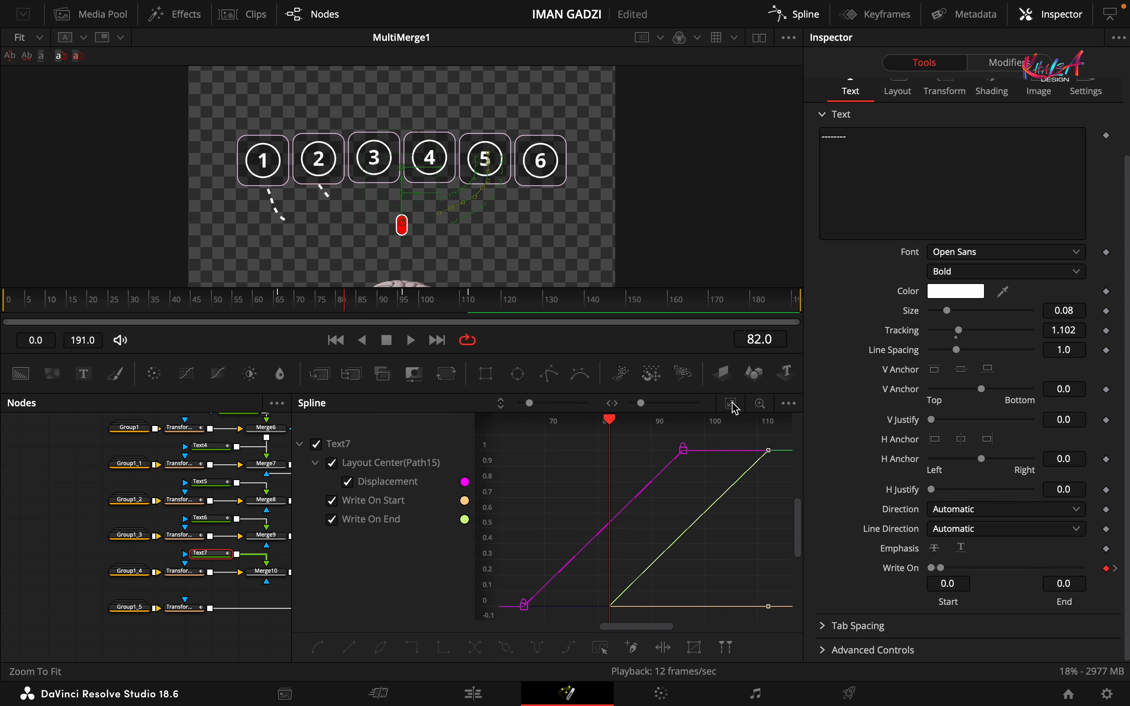
pyautogui.click(601, 647)
pyautogui.click(317, 653)
# Hide Text7's Write On curves and extend the first Displacement keyframe's handle to about frame 96
pyautogui.click(332, 501)
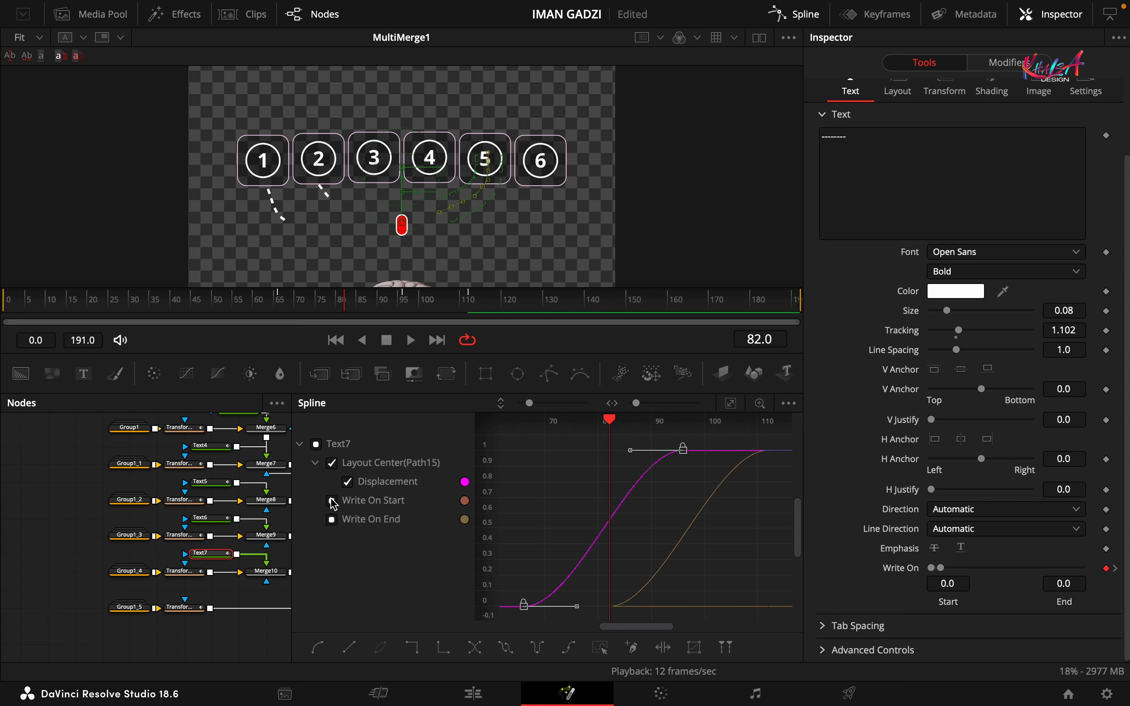
pyautogui.click(332, 520)
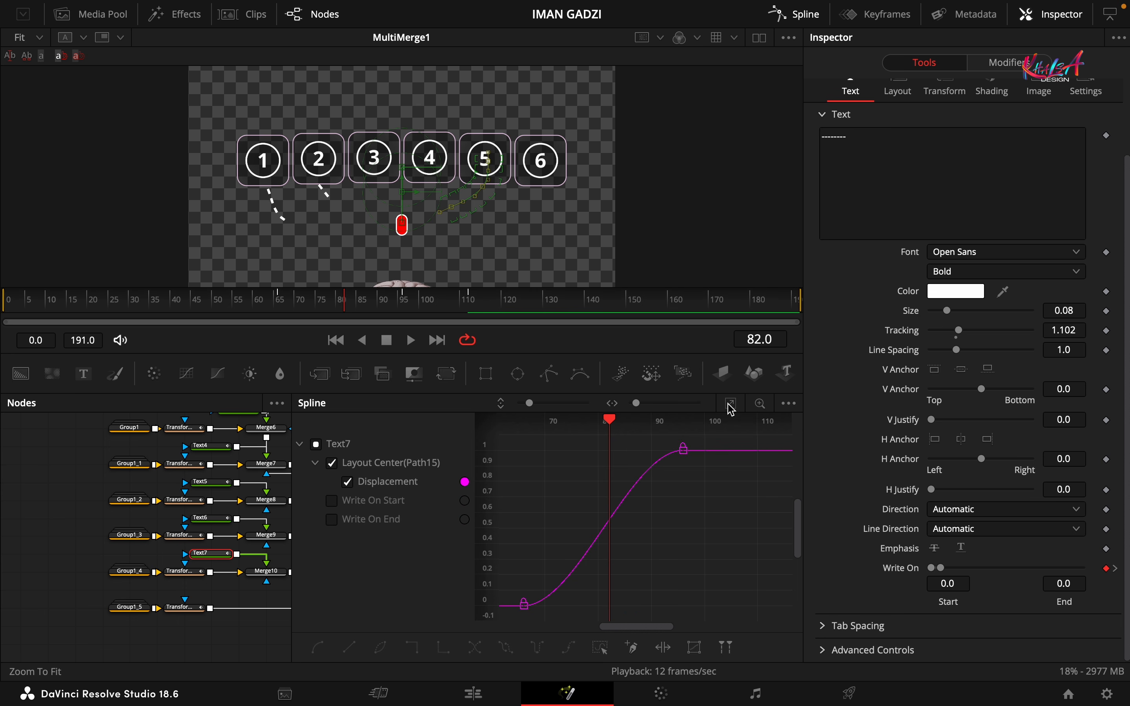
pyautogui.click(730, 403)
pyautogui.moveTo(653, 422); pyautogui.dragTo(767, 429)
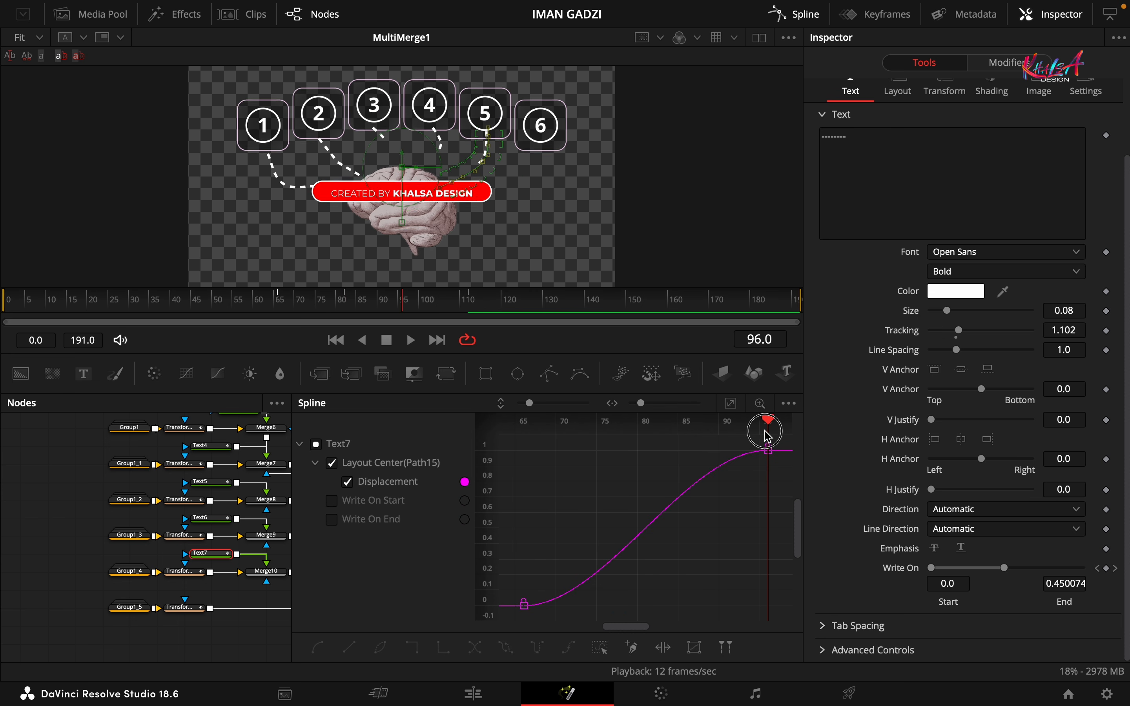
pyautogui.click(600, 648)
pyautogui.moveTo(604, 607); pyautogui.dragTo(768, 606)
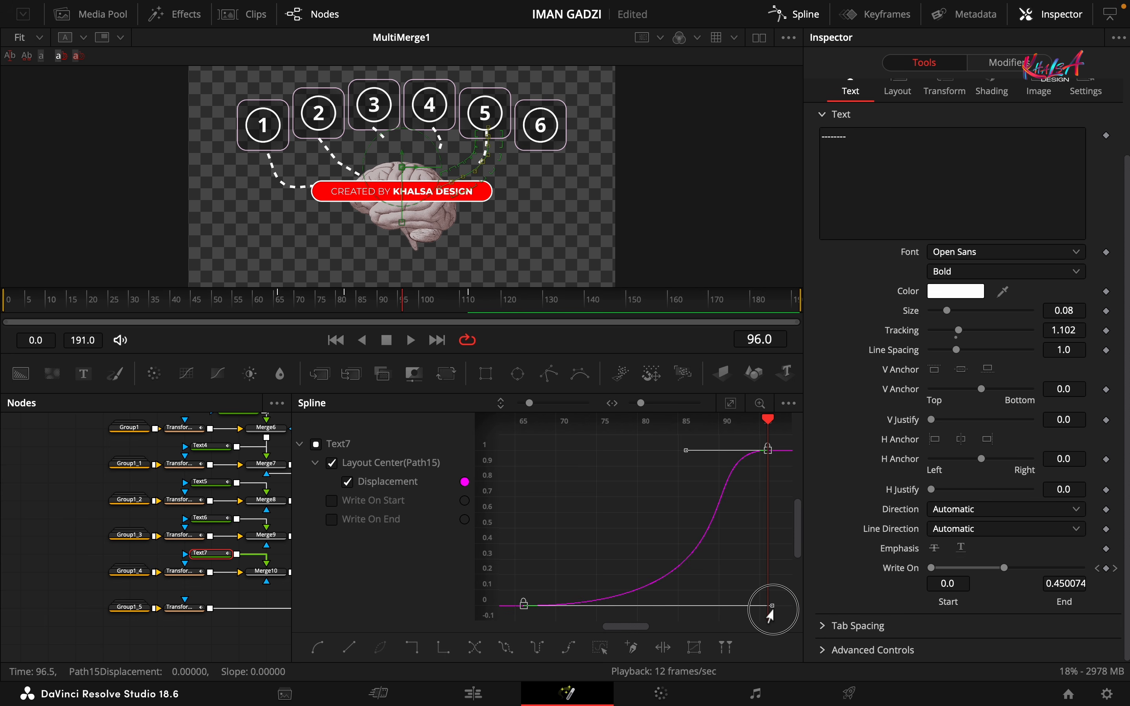
pyautogui.click(798, 14)
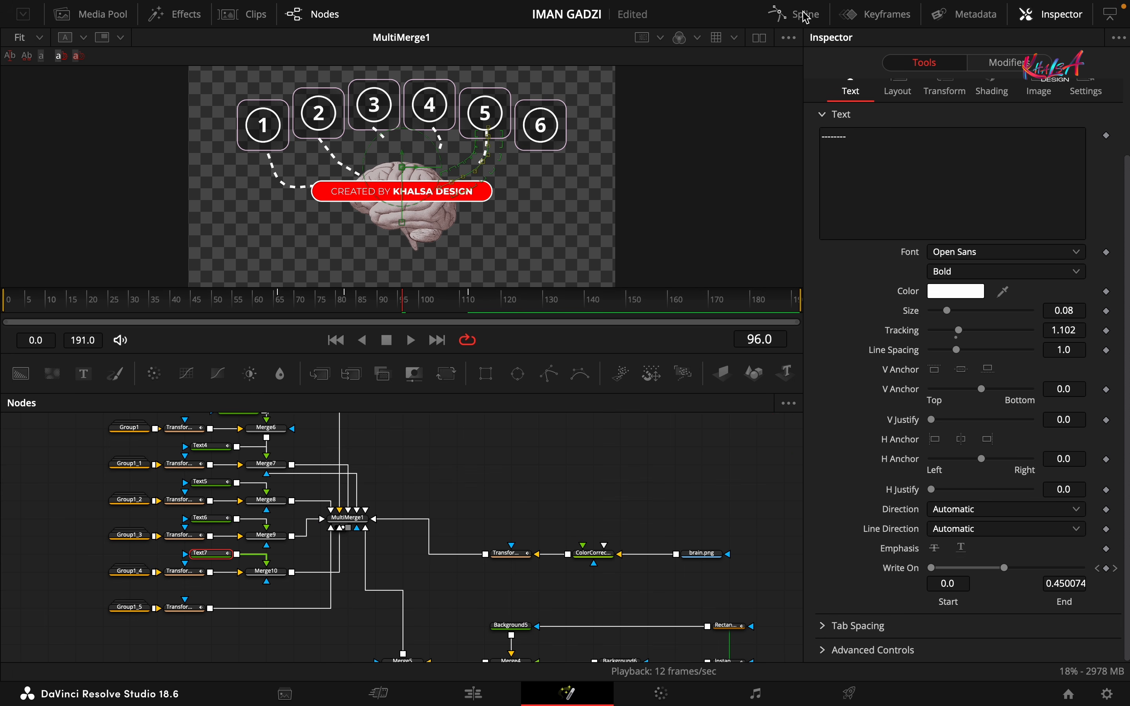
# Add a Merge after Group1_5's Transform and connect a new Text+ node to it
pyautogui.click(192, 609)
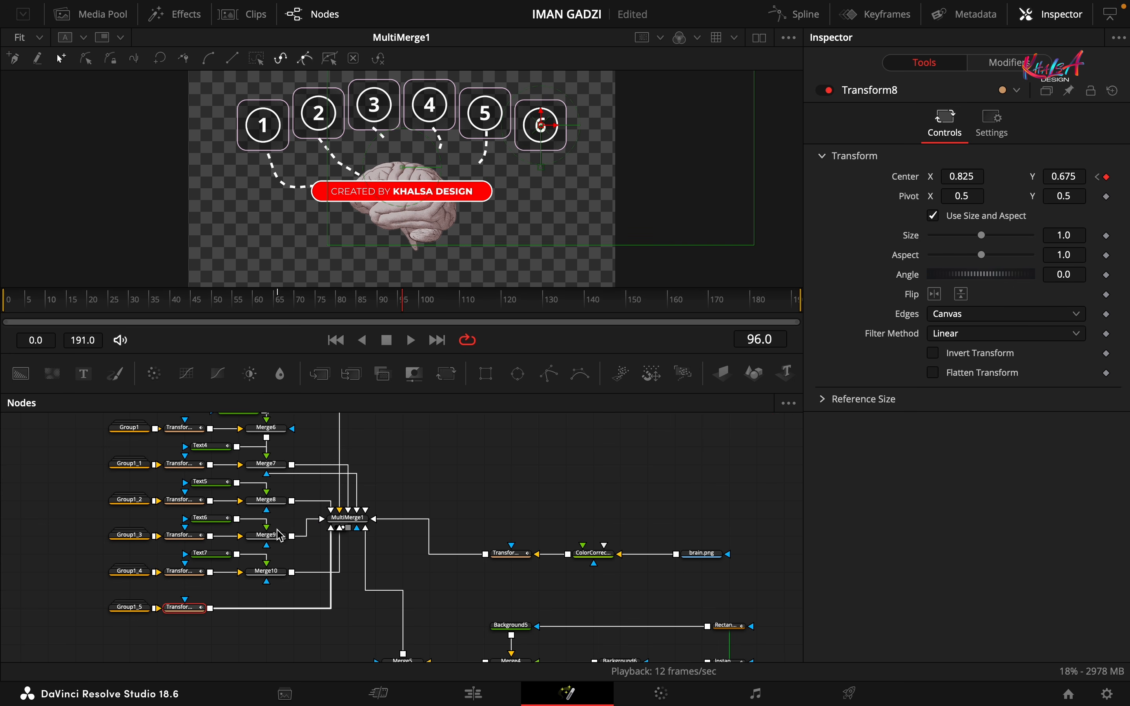
pyautogui.click(320, 374)
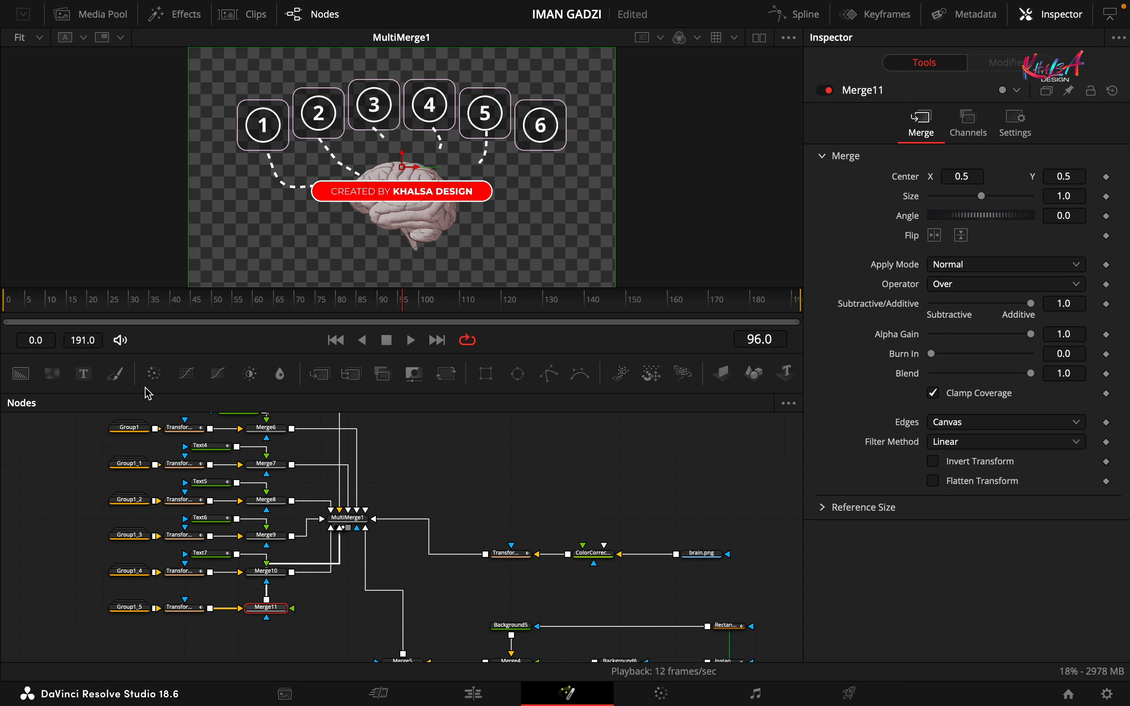
pyautogui.moveTo(88, 378); pyautogui.dragTo(268, 609)
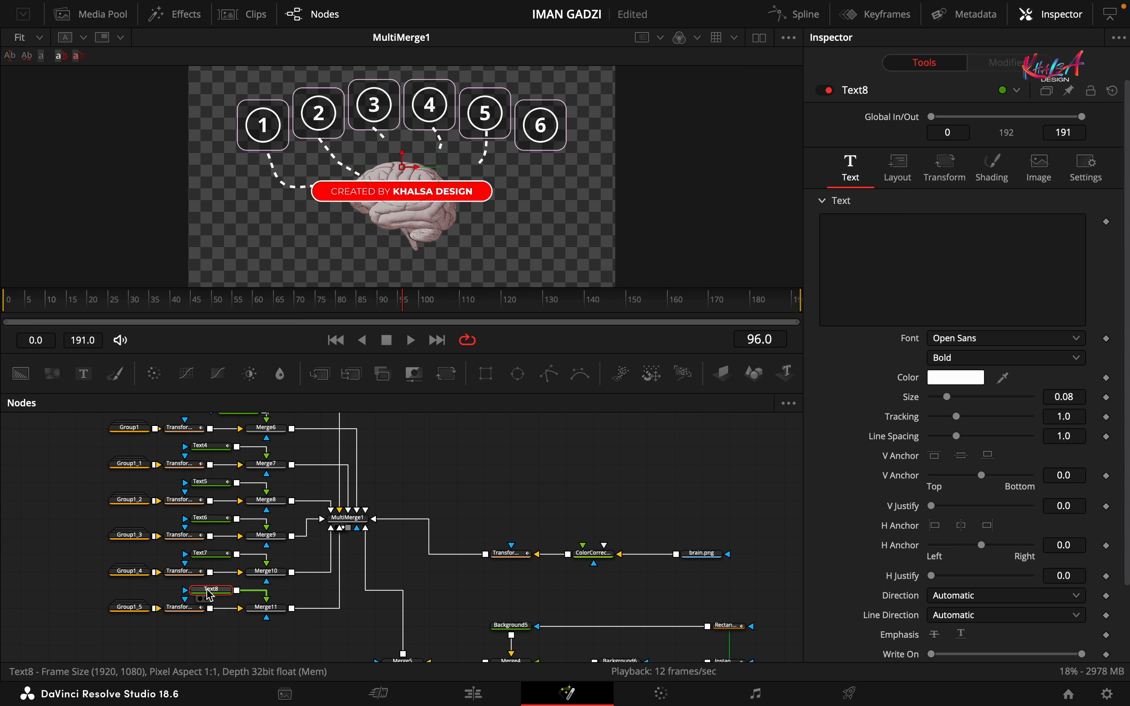
pyautogui.click(869, 274)
pyautogui.write('------')
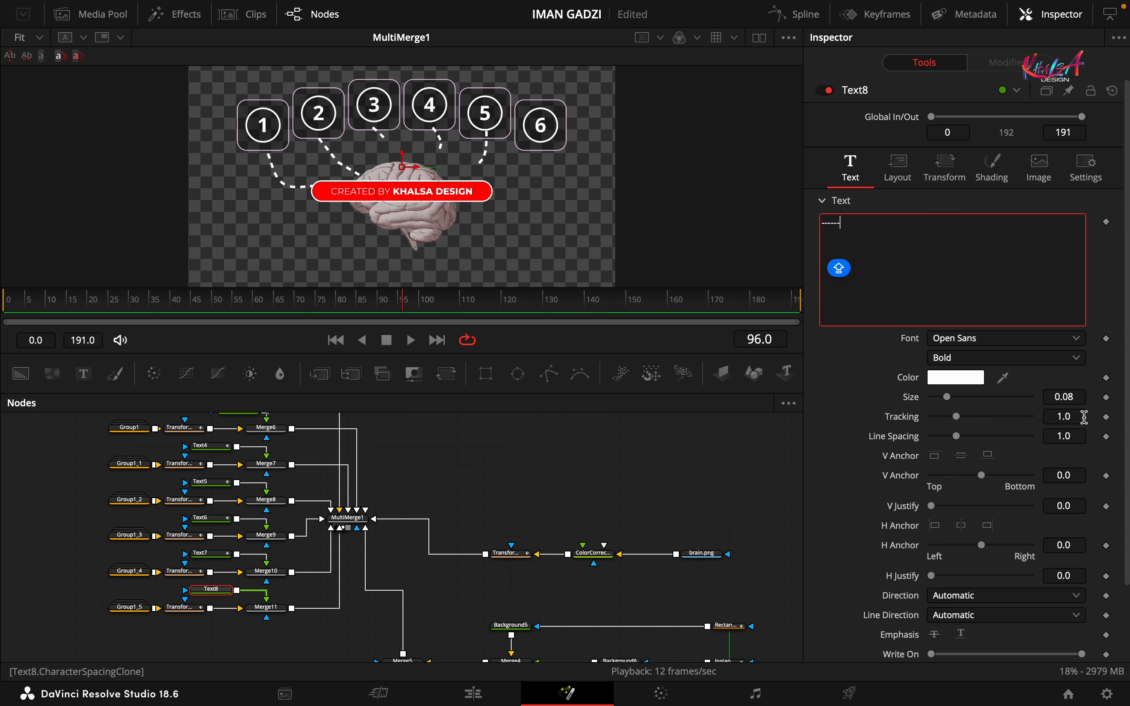
pyautogui.click(1083, 417)
pyautogui.press('BackSpace')
pyautogui.write('102')
pyautogui.press('Tab')
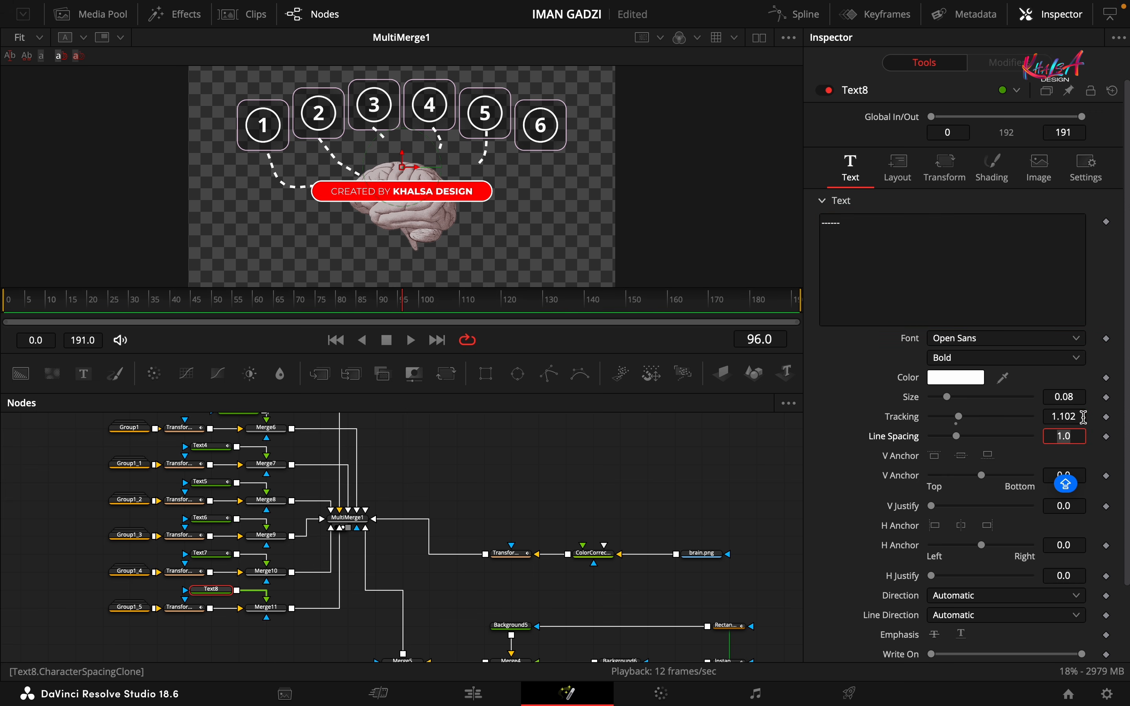
pyautogui.click(897, 169)
pyautogui.click(971, 222)
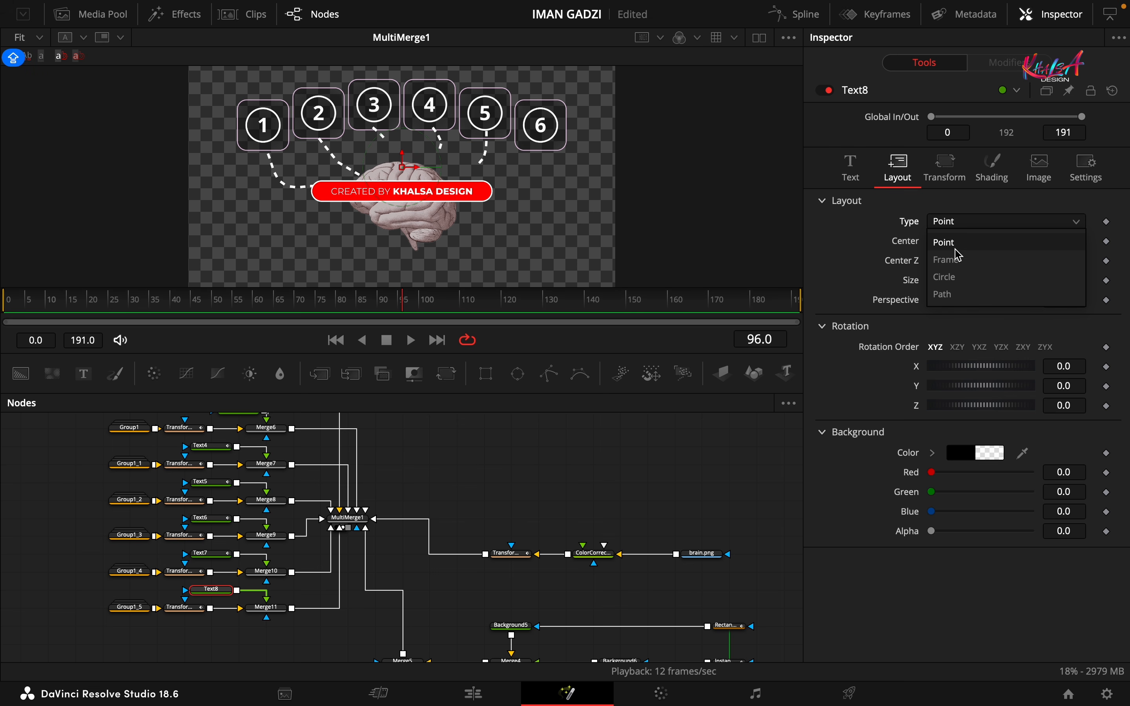
pyautogui.click(945, 295)
pyautogui.rightClick(980, 581)
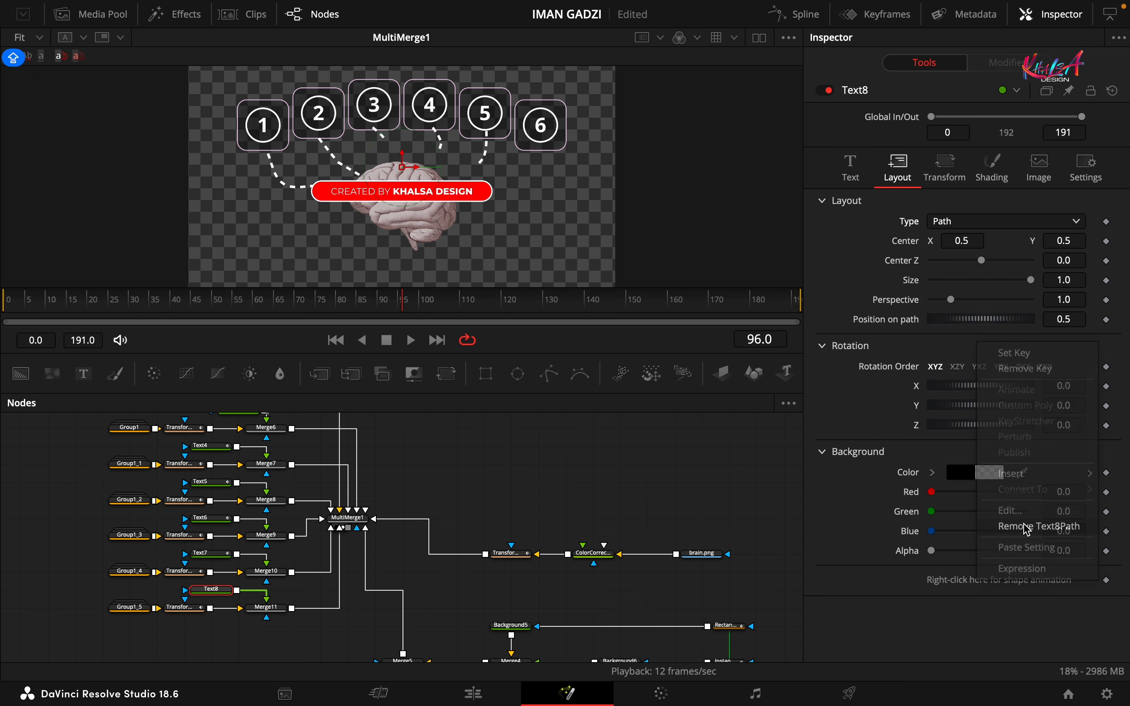
pyautogui.click(1106, 240)
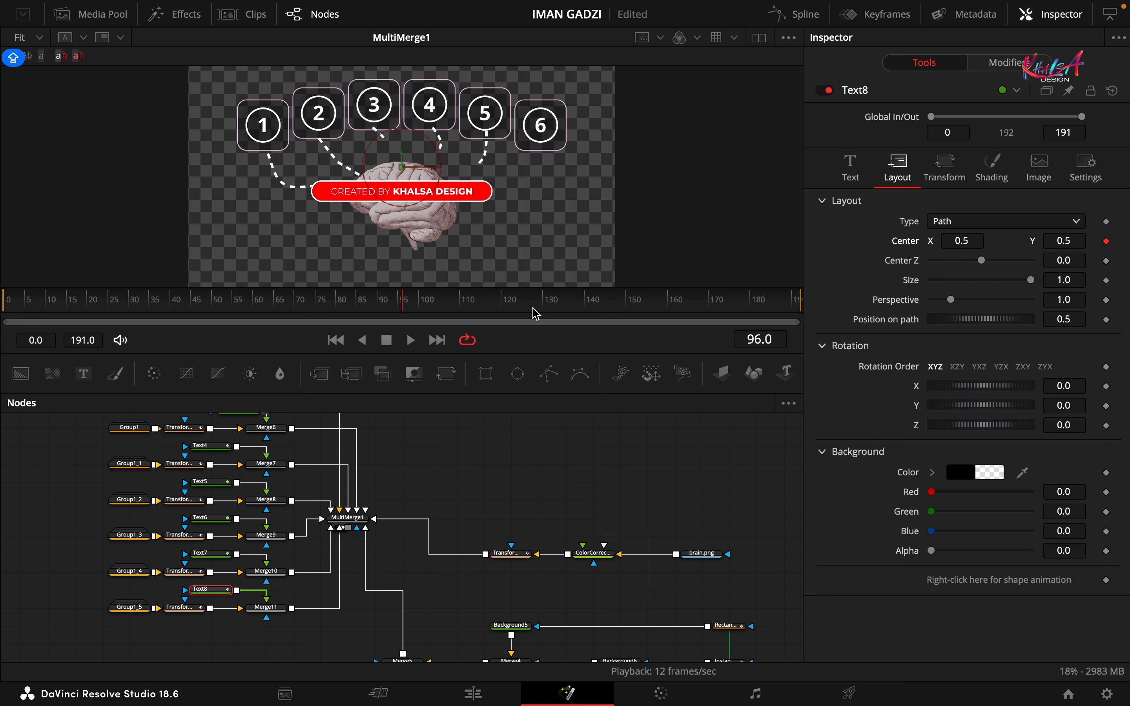
pyautogui.moveTo(404, 303); pyautogui.dragTo(283, 308)
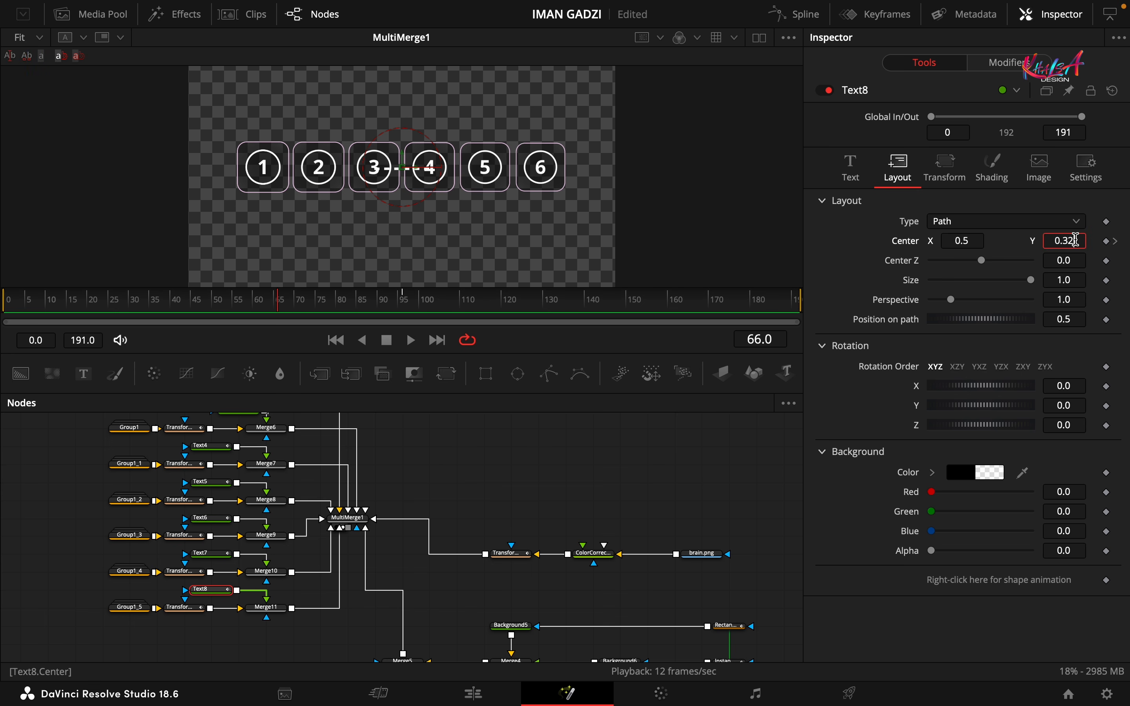
pyautogui.press('Return')
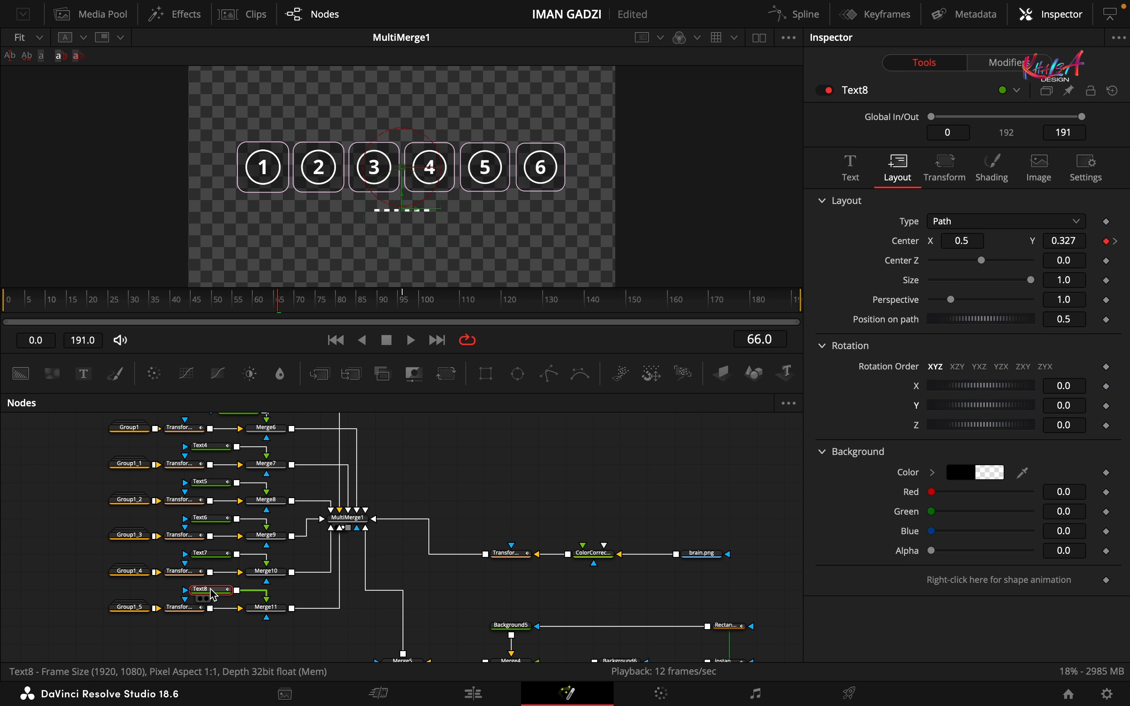
pyautogui.press('Delete')
# Connect a new Text+ node to Merge11, enter "------" as its text and set its Tracking to 1.102
pyautogui.click(266, 607)
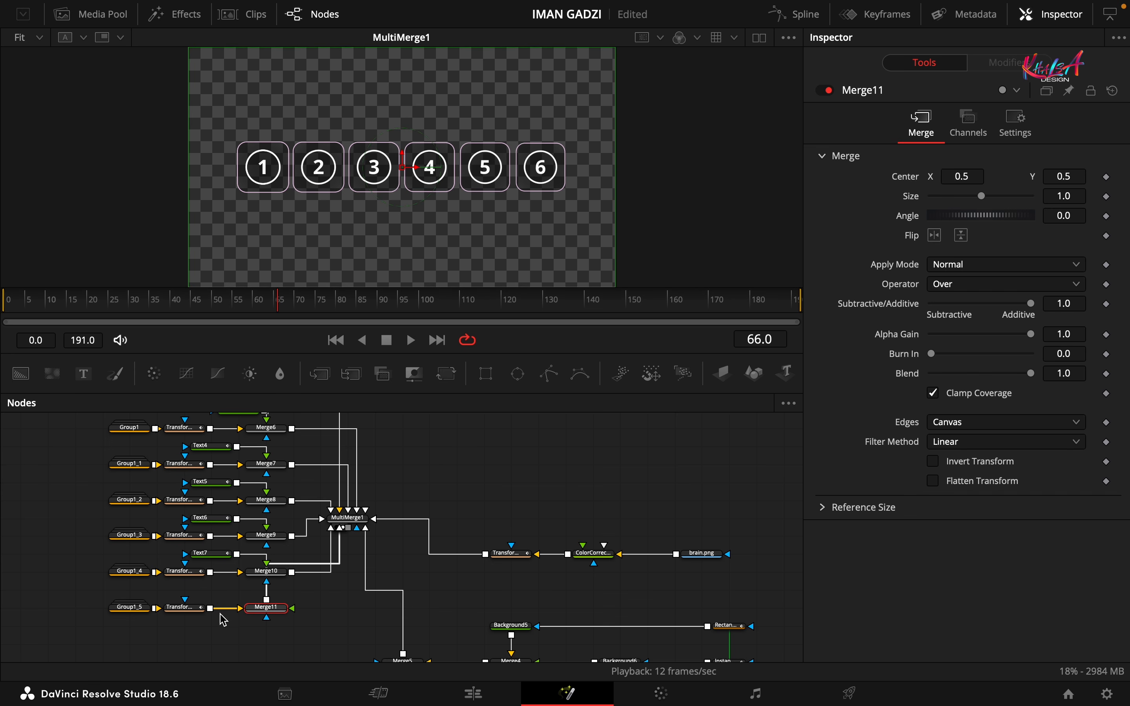
pyautogui.moveTo(83, 374); pyautogui.dragTo(266, 607)
pyautogui.click(929, 249)
pyautogui.write('------')
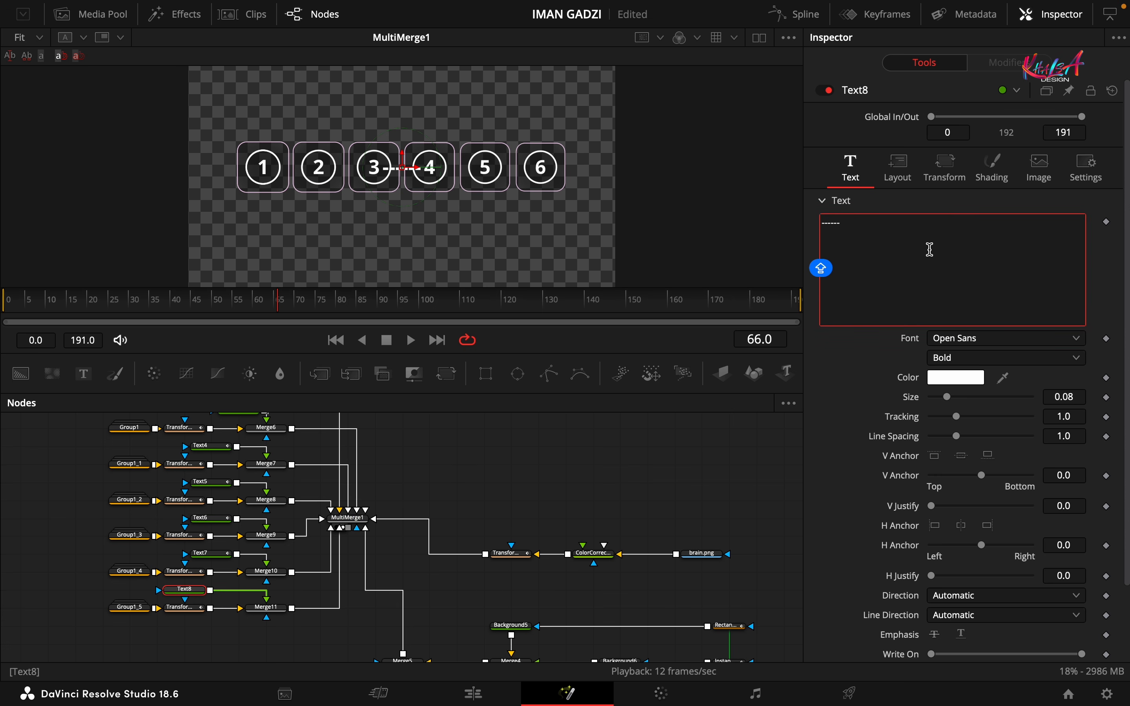
pyautogui.click(1076, 417)
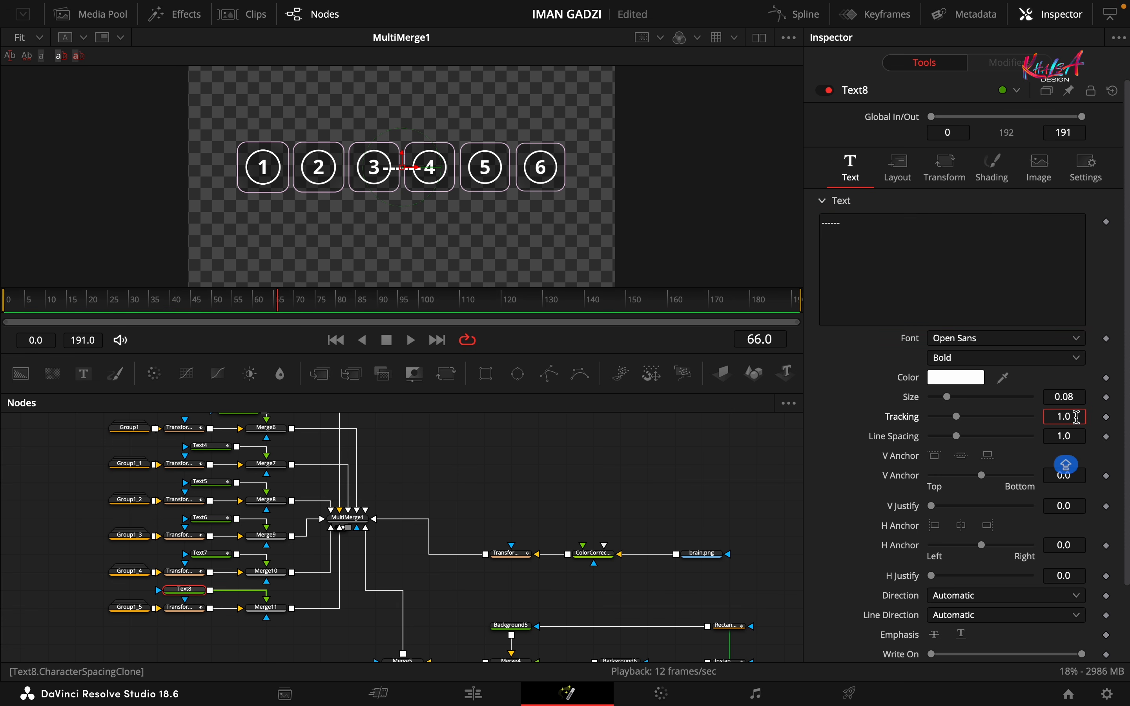
pyautogui.write('1.1')
pyautogui.press('Tab')
# Set Text8's layout Type to Path and remove Text8Path from the path shape
pyautogui.click(897, 168)
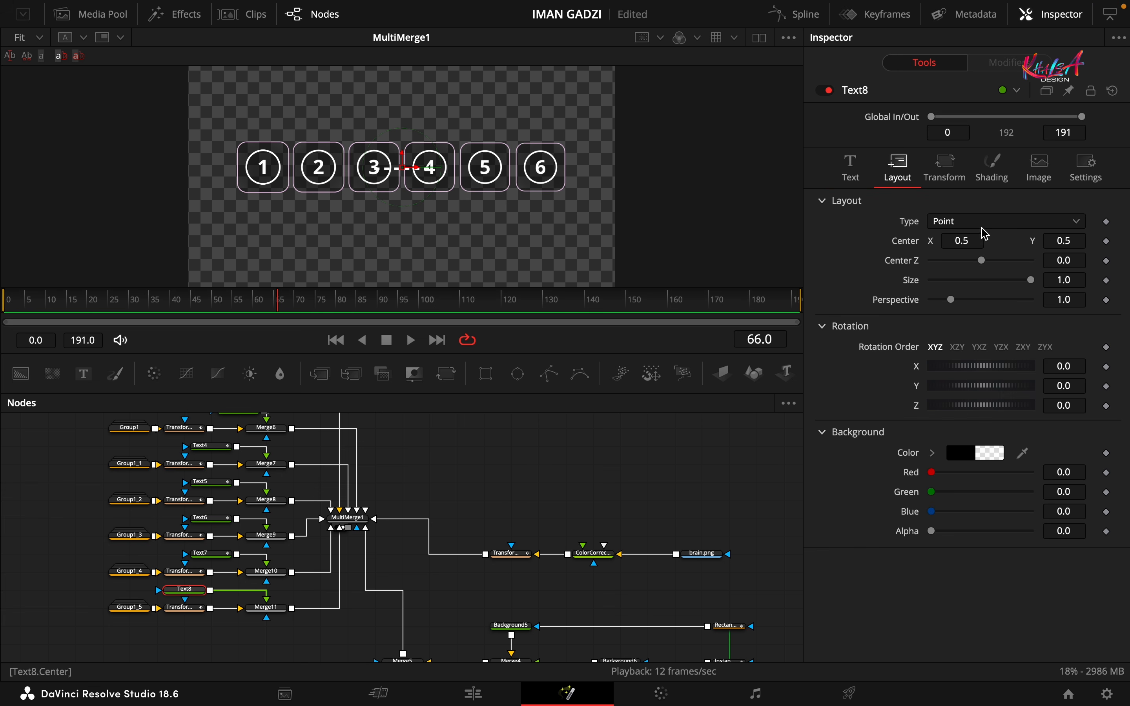
pyautogui.click(979, 221)
pyautogui.click(966, 292)
pyautogui.rightClick(1050, 581)
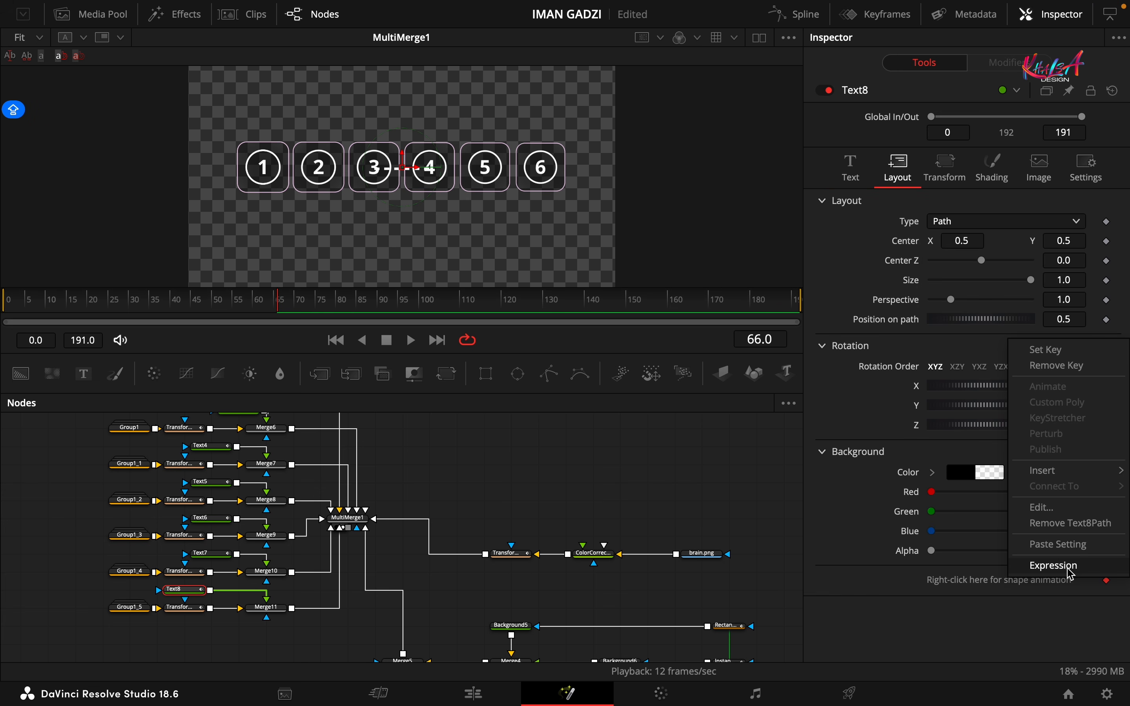
pyautogui.click(1059, 523)
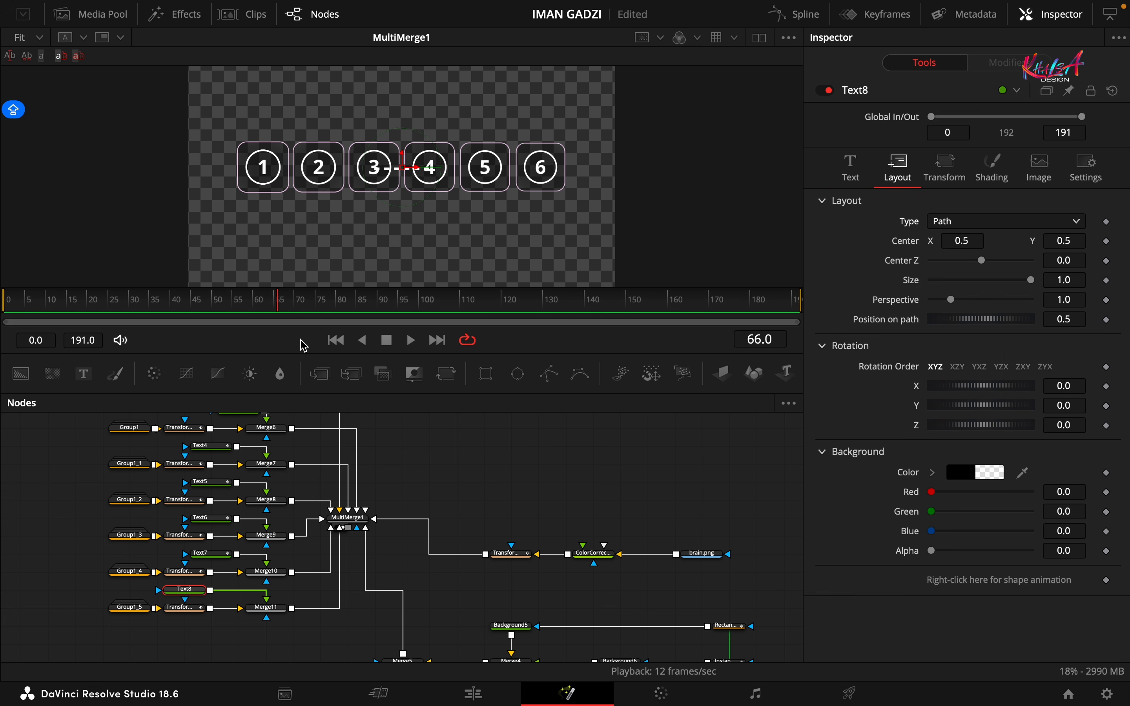
# At frame 108, draw Text8's three-point path from the lower edge of card 6 to the banner's right end
pyautogui.click(341, 306)
pyautogui.moveTo(341, 306); pyautogui.dragTo(452, 299)
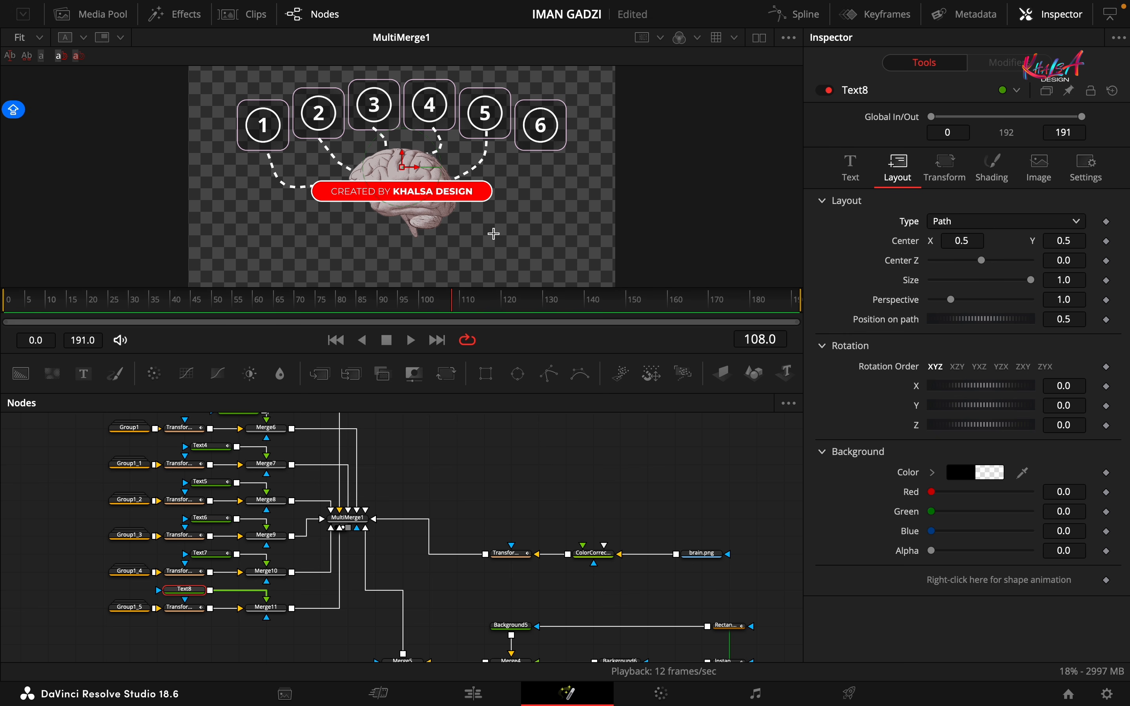
pyautogui.click(540, 149)
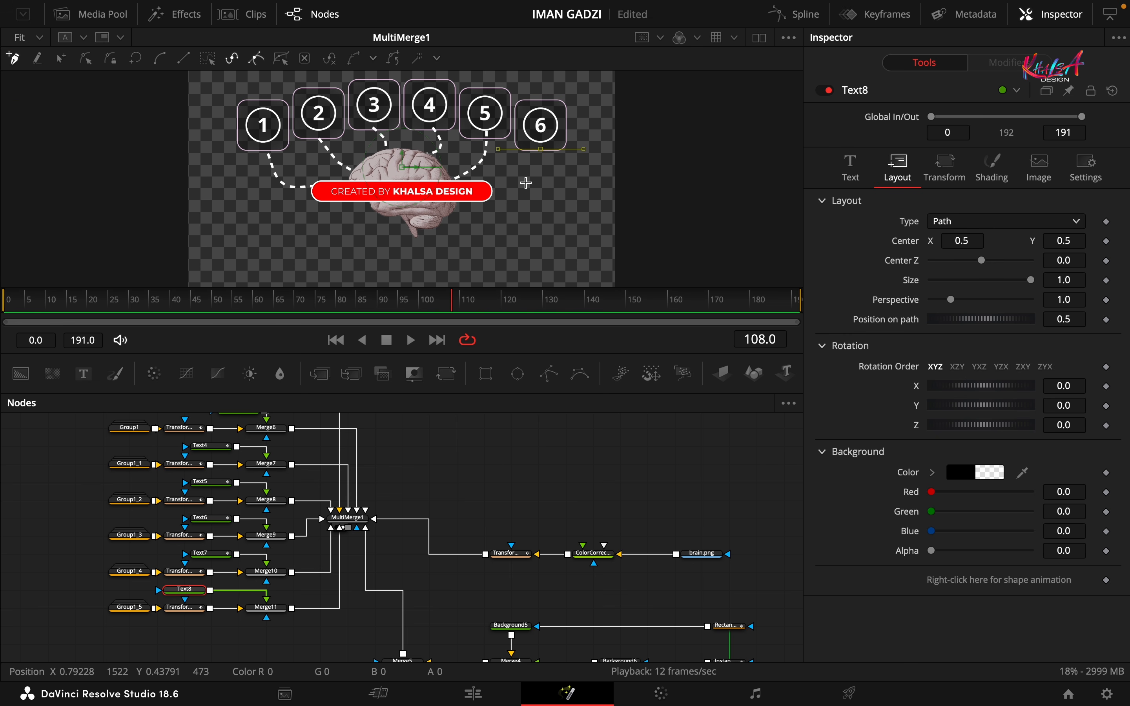
pyautogui.click(526, 182)
pyautogui.click(489, 190)
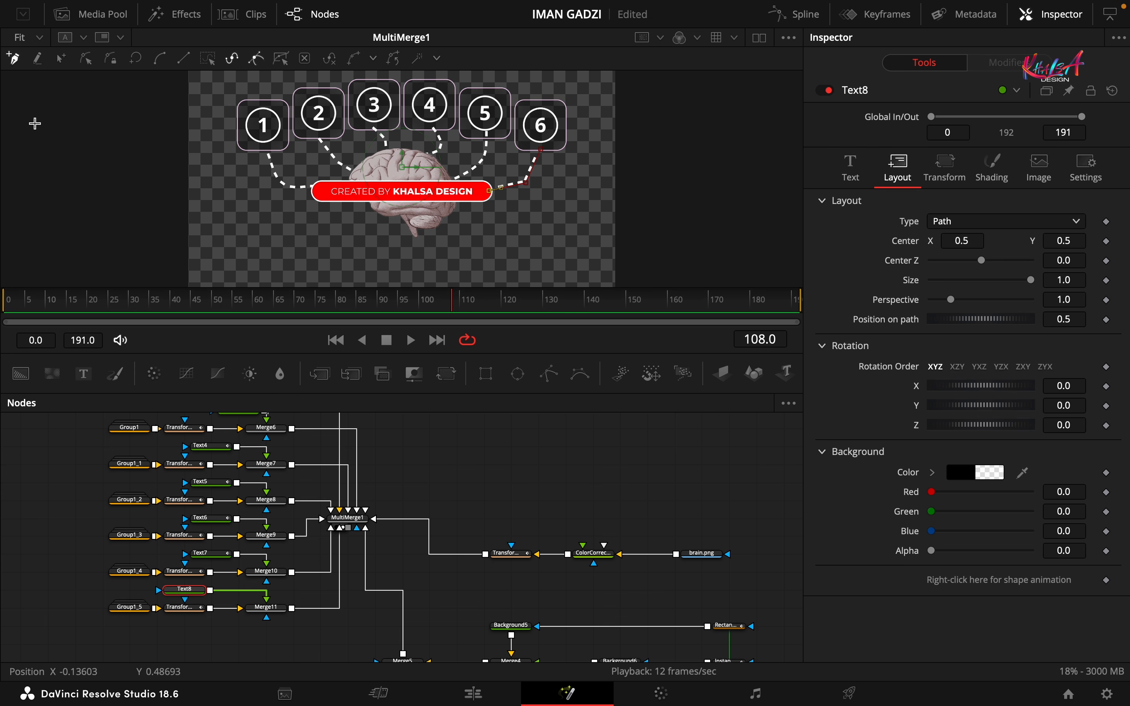
# Smooth the points of Text8's path and lengthen its dashed text to "-------"
pyautogui.click(61, 58)
pyautogui.moveTo(567, 133); pyautogui.dragTo(482, 207)
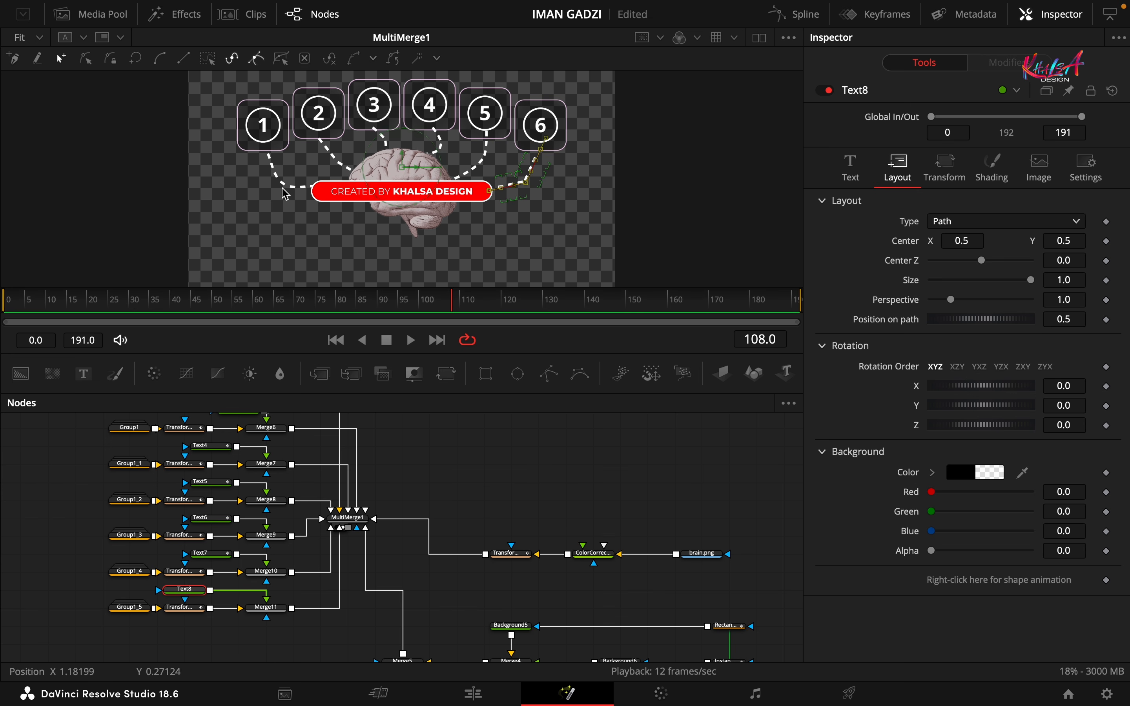
pyautogui.click(158, 58)
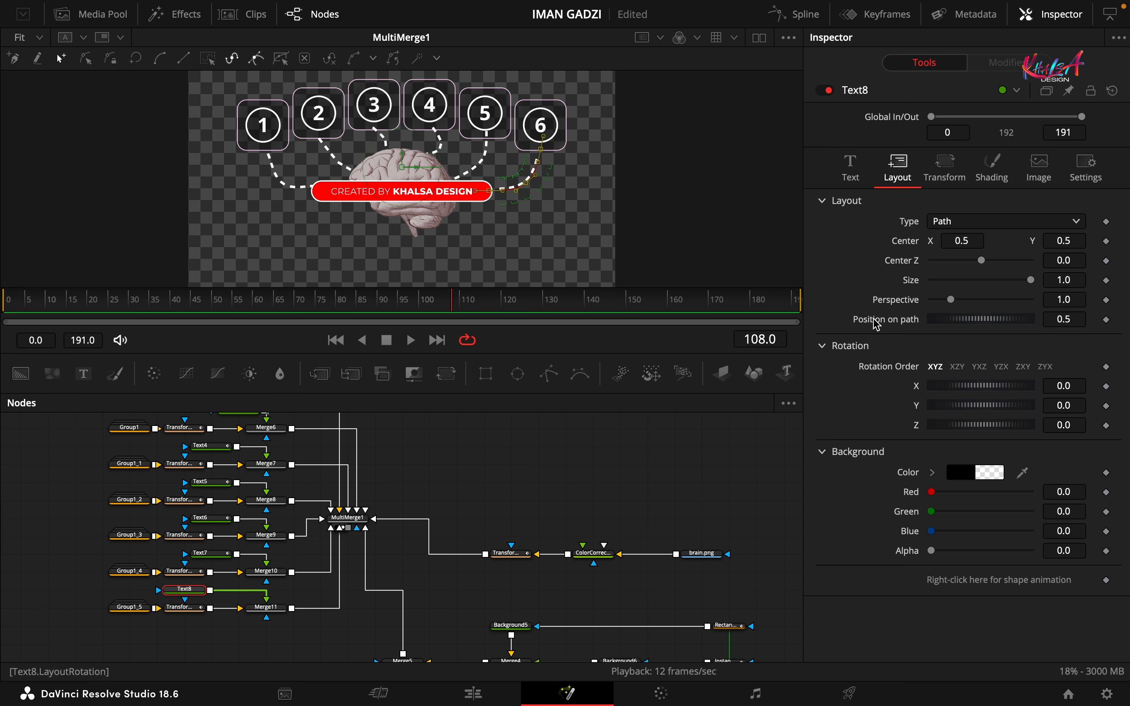
pyautogui.click(852, 171)
pyautogui.click(856, 226)
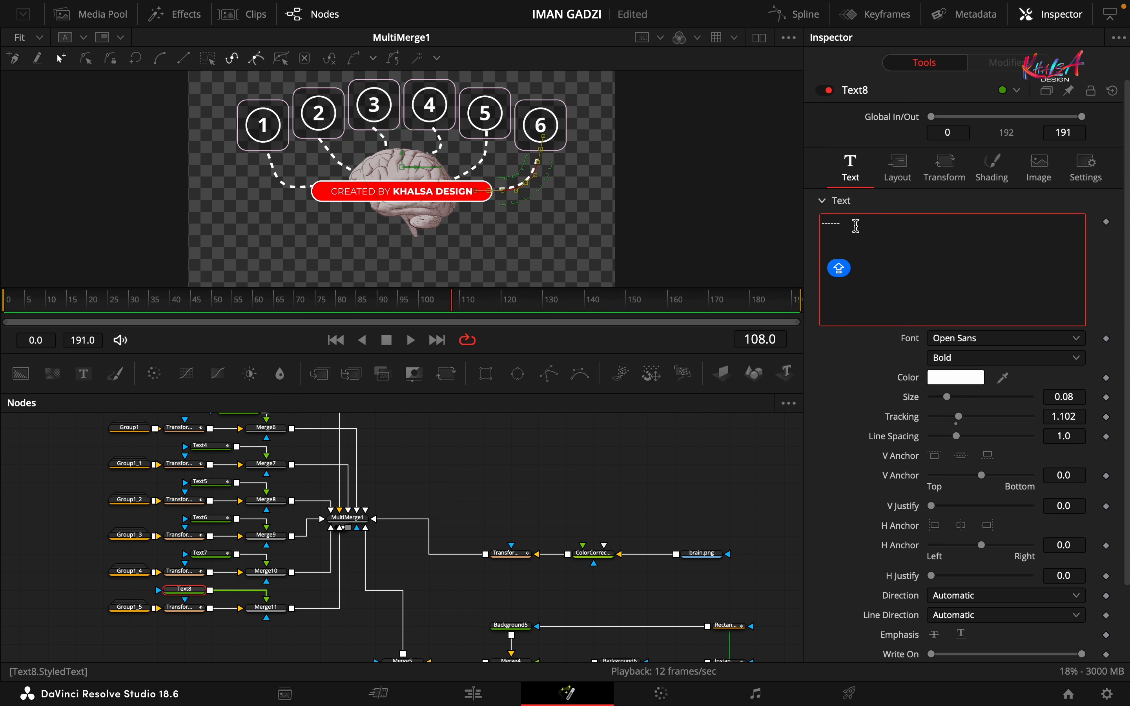
# Keyframe Text8's layout Center at frame 96 and set its Y to 0.327 at frame 66
pyautogui.click(898, 174)
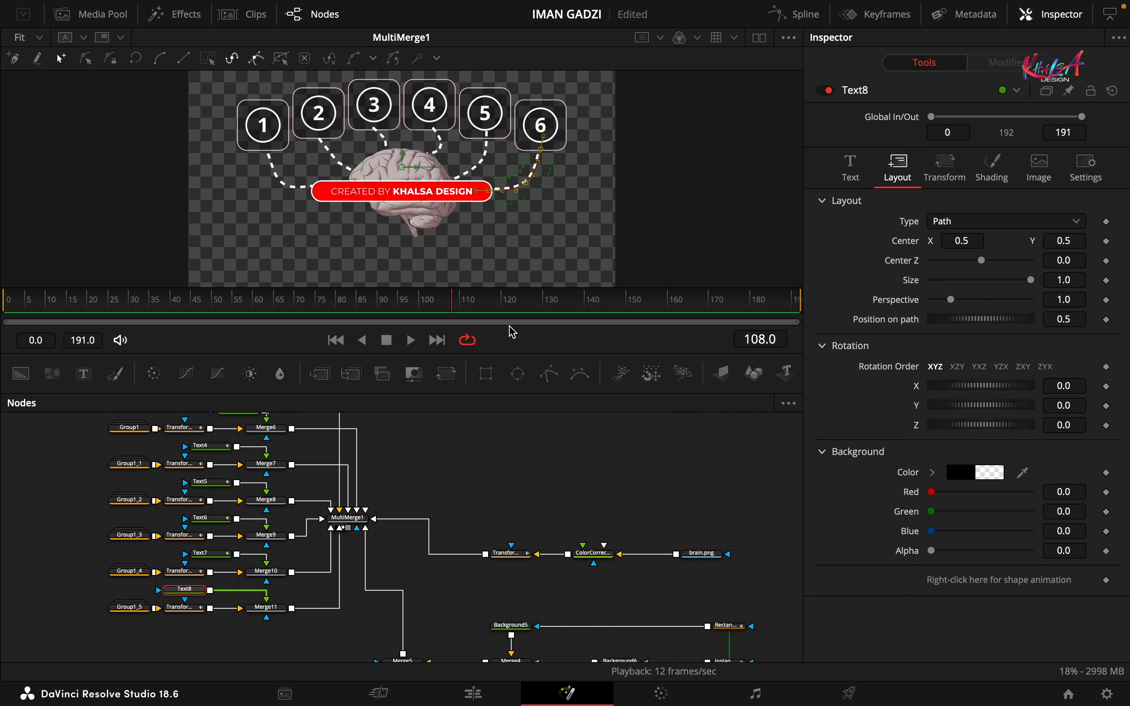
pyautogui.moveTo(455, 309); pyautogui.dragTo(279, 304)
pyautogui.click(1107, 241)
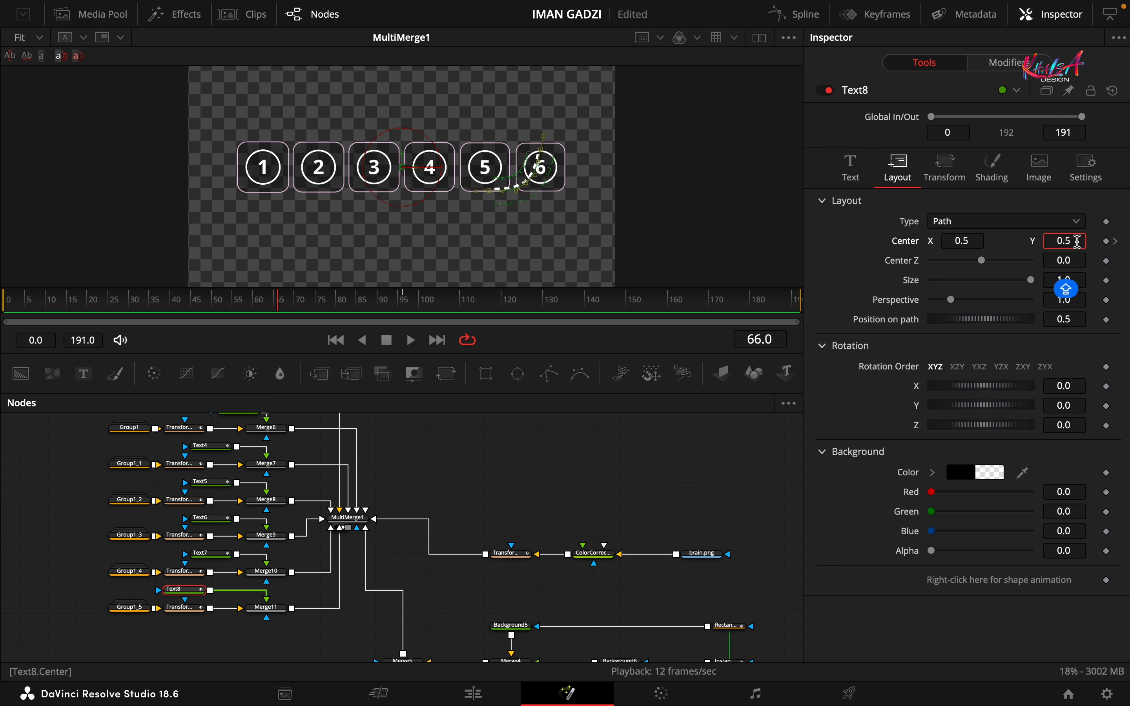
pyautogui.press('Tab')
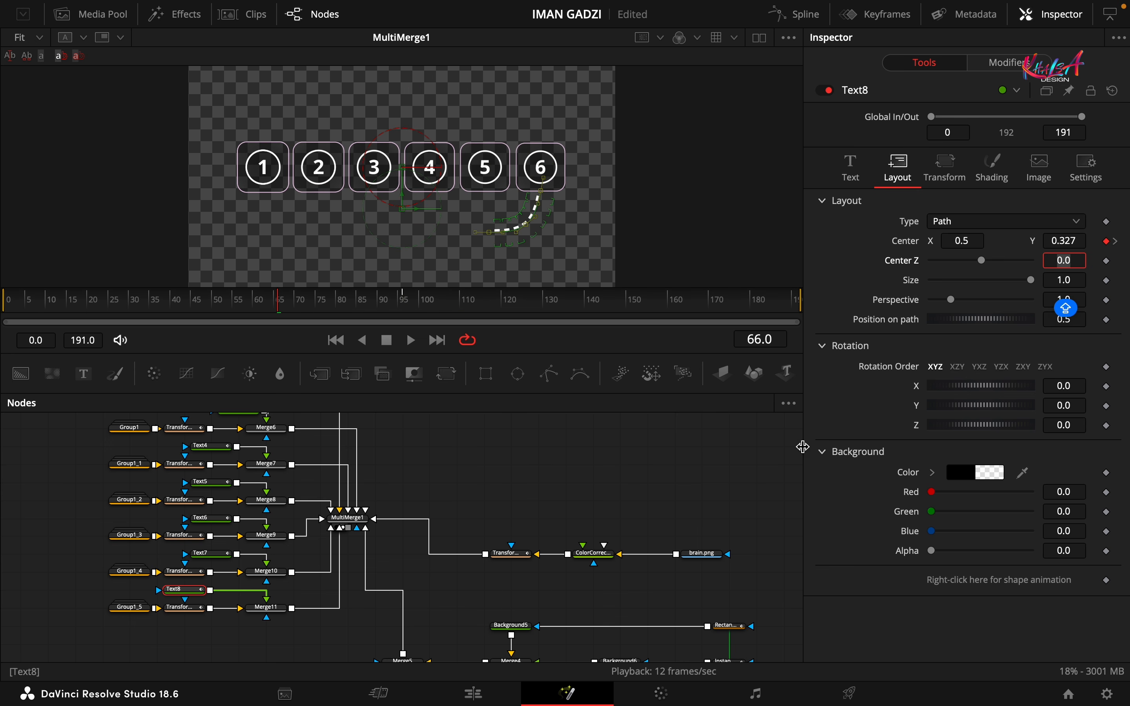
# Keyframe Text8's Write On with End at 0.0 on frame 82 and 1.0 on frame 112
pyautogui.click(848, 162)
pyautogui.moveTo(280, 308); pyautogui.dragTo(345, 304)
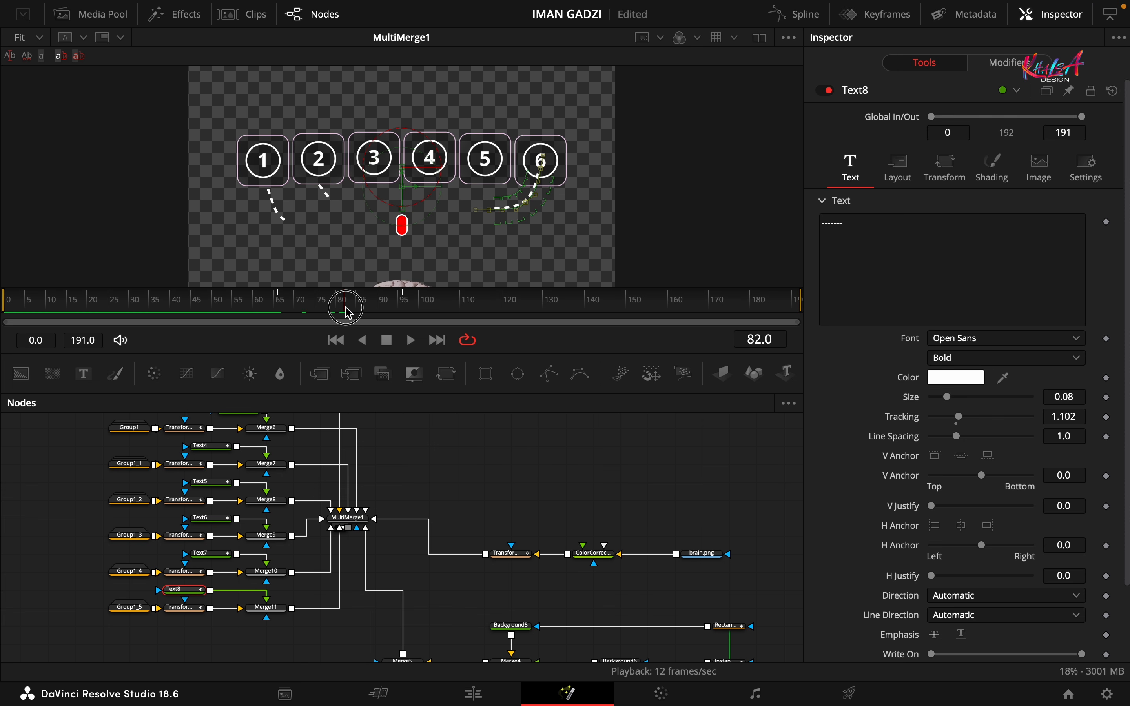
pyautogui.scroll(-3, 1074, 569)
pyautogui.moveTo(1083, 568); pyautogui.dragTo(942, 571)
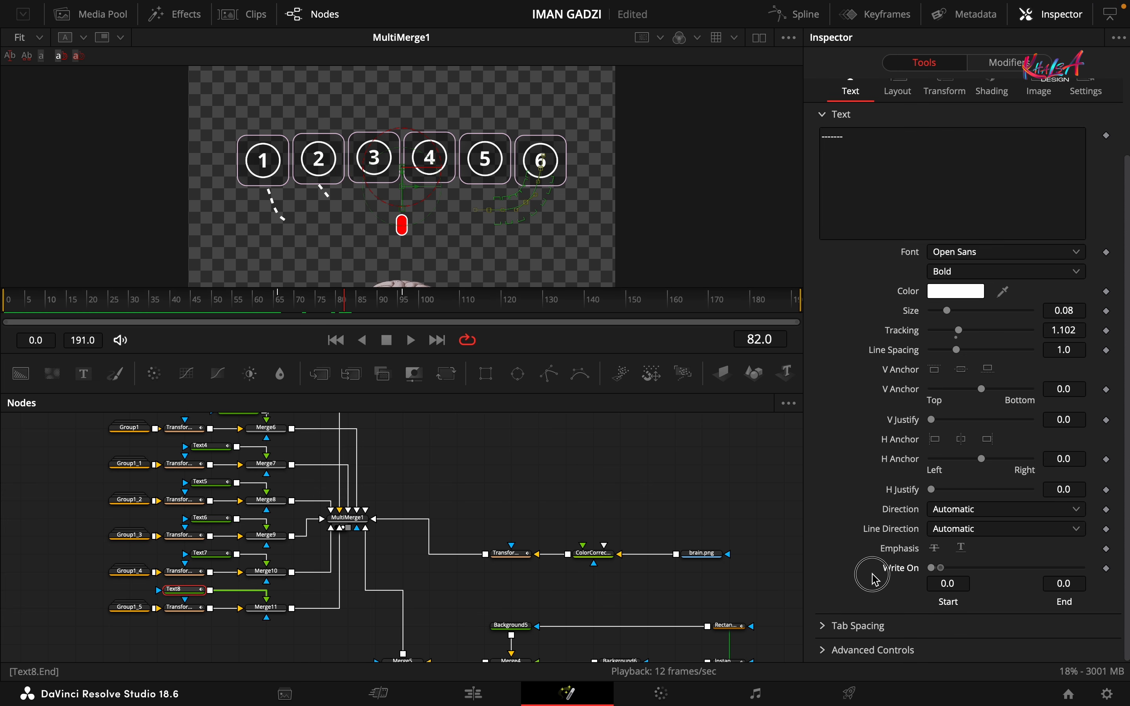
pyautogui.moveTo(348, 306); pyautogui.dragTo(474, 309)
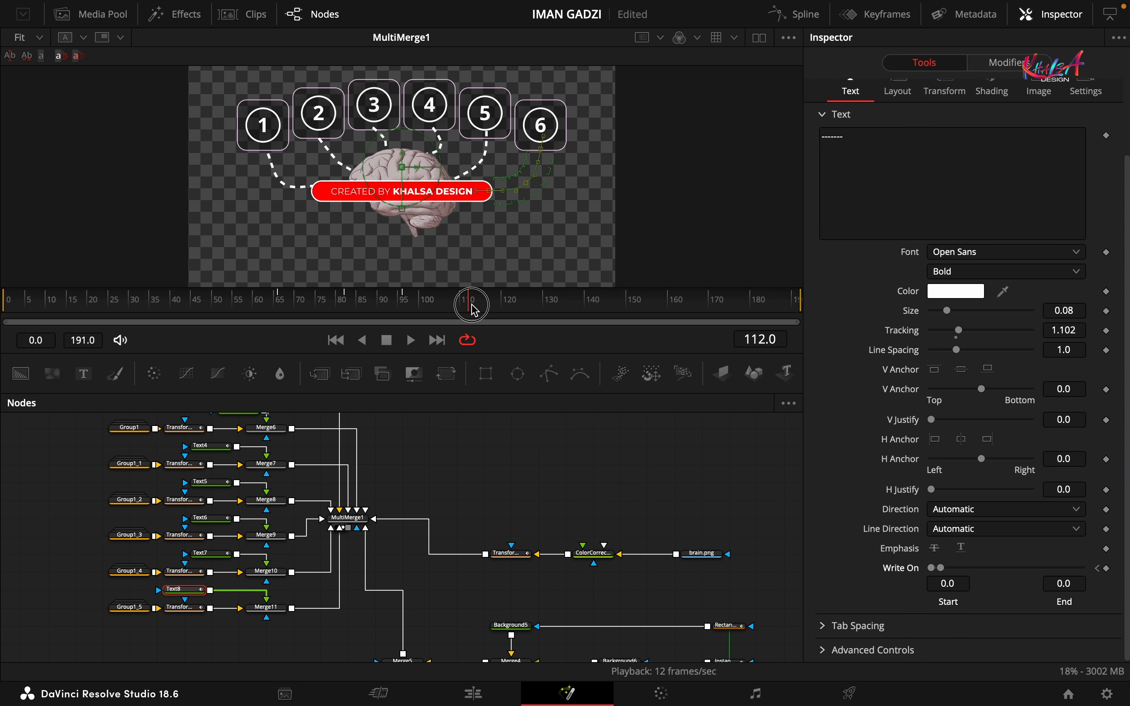
pyautogui.moveTo(941, 570); pyautogui.dragTo(1082, 568)
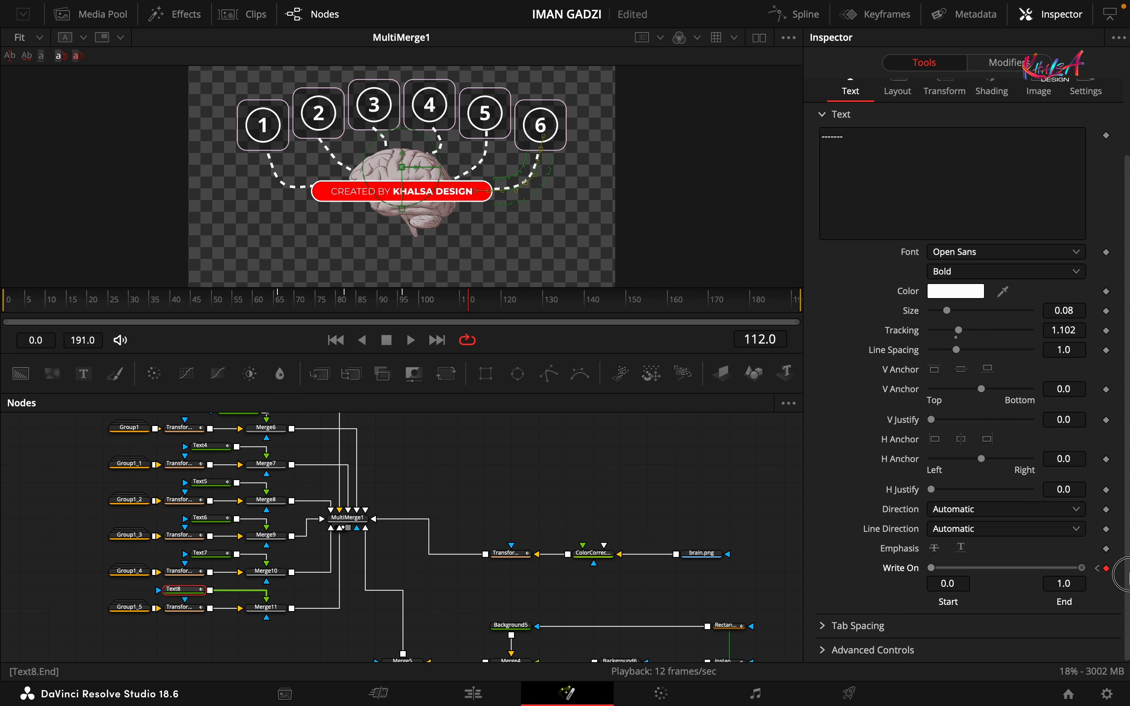
# Fit Text8's animation curves in the spline editor and smooth all of their keyframes
pyautogui.click(795, 15)
pyautogui.click(730, 404)
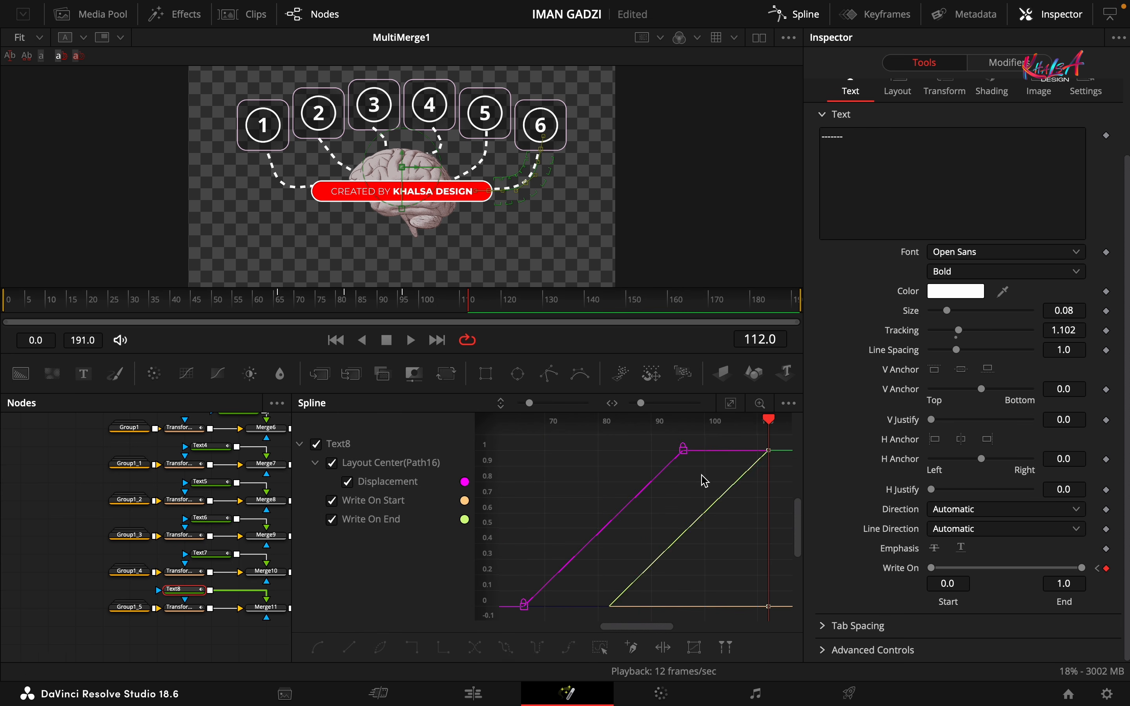
pyautogui.press('super+a')
pyautogui.click(316, 647)
# Hide Text8's Write On curves and extend the first Displacement keyframe's handle to about frame 96
pyautogui.click(331, 520)
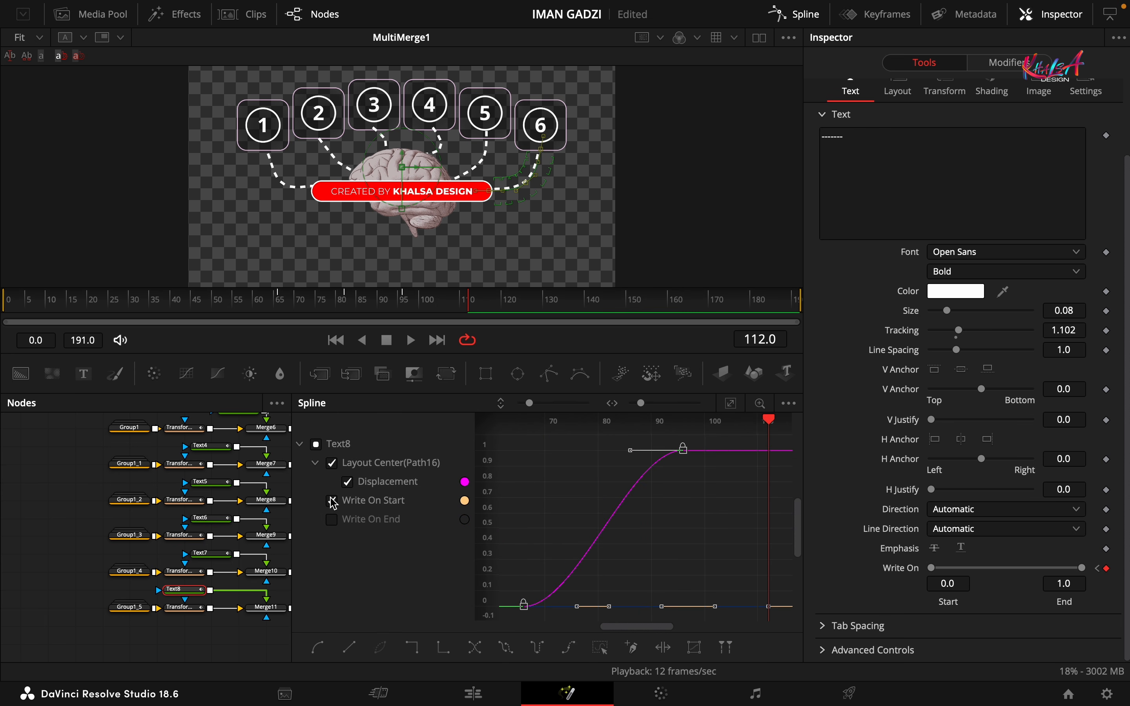
pyautogui.click(332, 500)
pyautogui.click(731, 403)
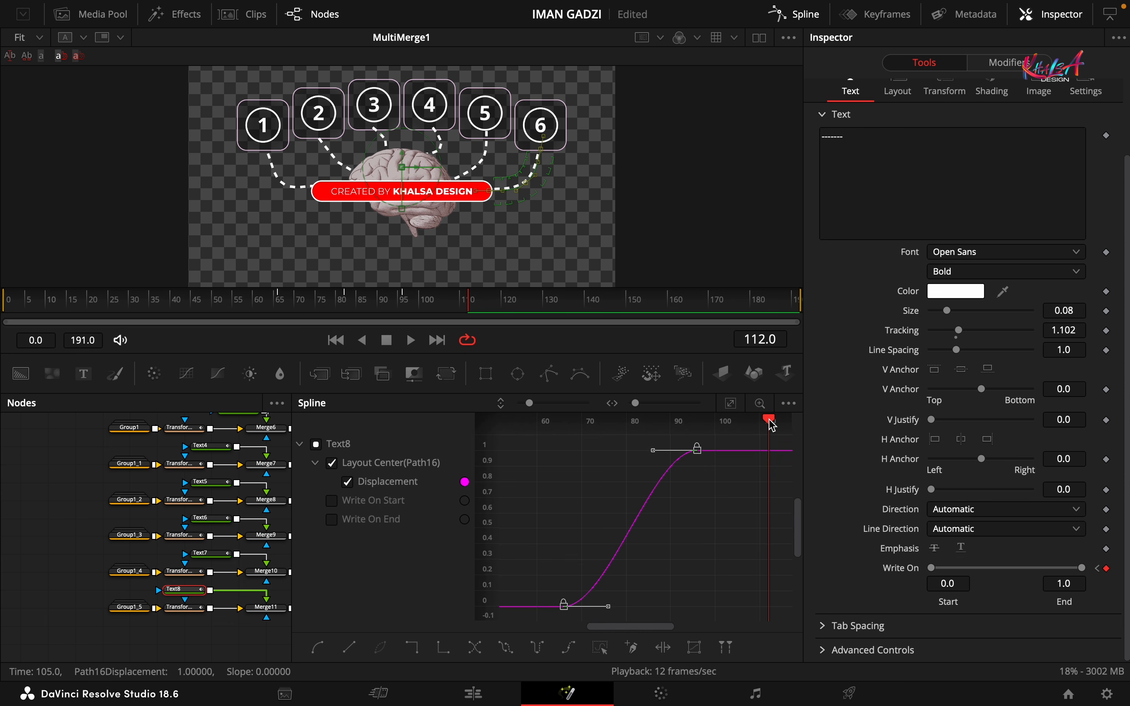
pyautogui.moveTo(770, 422); pyautogui.dragTo(697, 421)
pyautogui.moveTo(608, 606); pyautogui.dragTo(696, 607)
pyautogui.click(812, 13)
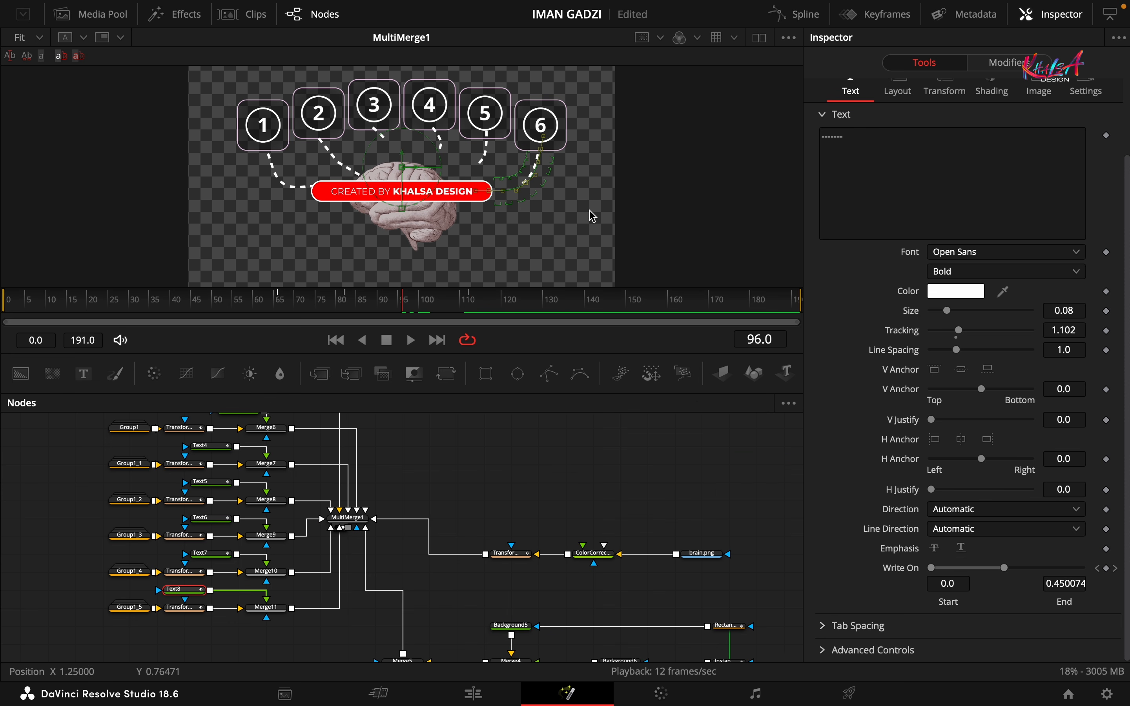
# Move MultiMerge1 to free space in the node graph and add a Transform node after it
pyautogui.moveTo(415, 302); pyautogui.dragTo(472, 302)
pyautogui.scroll(3, 449, 515)
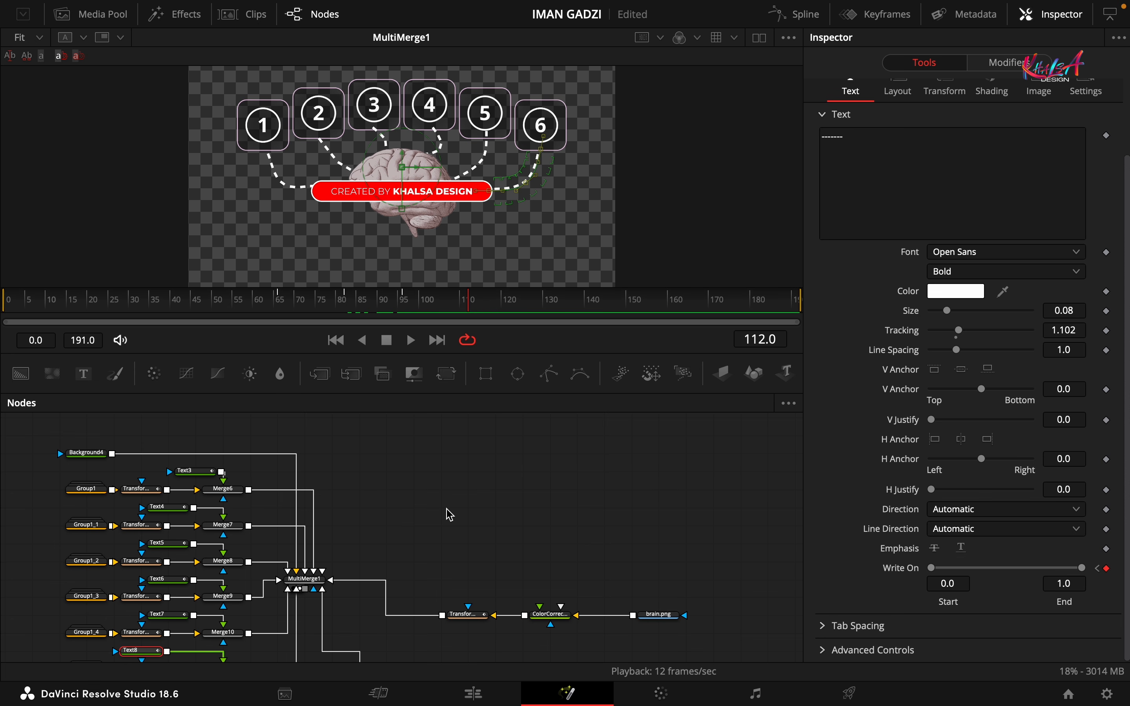
pyautogui.moveTo(304, 579); pyautogui.dragTo(422, 532)
pyautogui.click(446, 373)
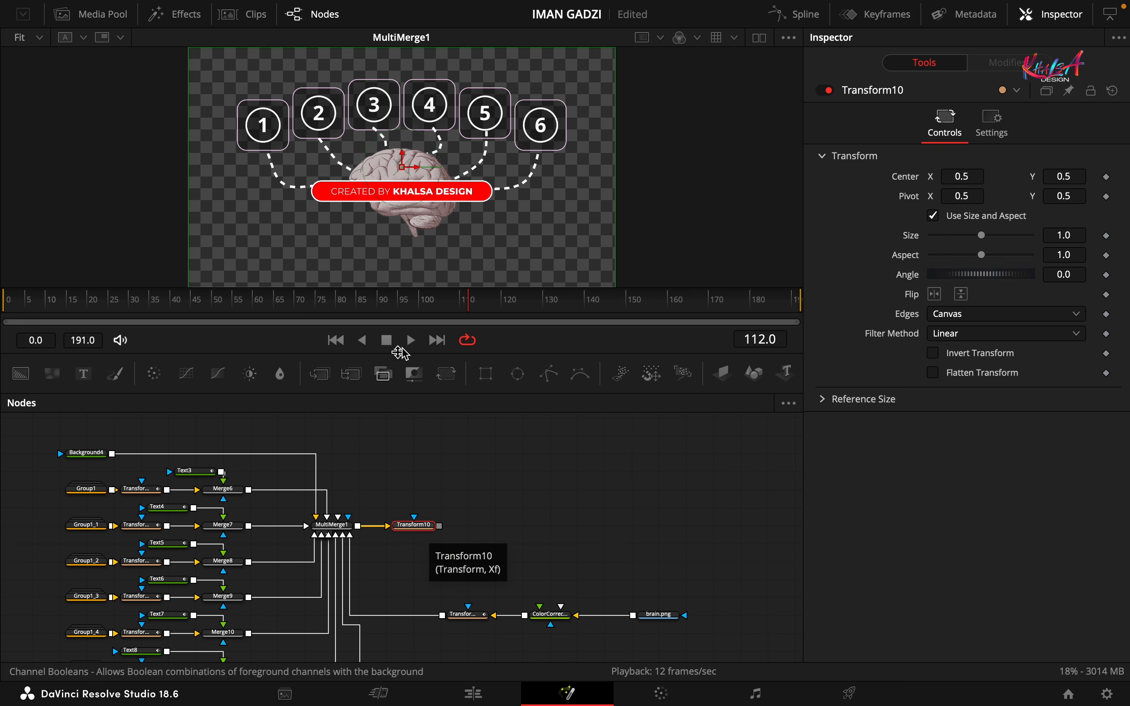
# Keyframe Transform10's Center Y at 0.5 on frame 108 and 1.15 on frame 132, and view Transform10's output
pyautogui.moveTo(469, 304); pyautogui.dragTo(451, 305)
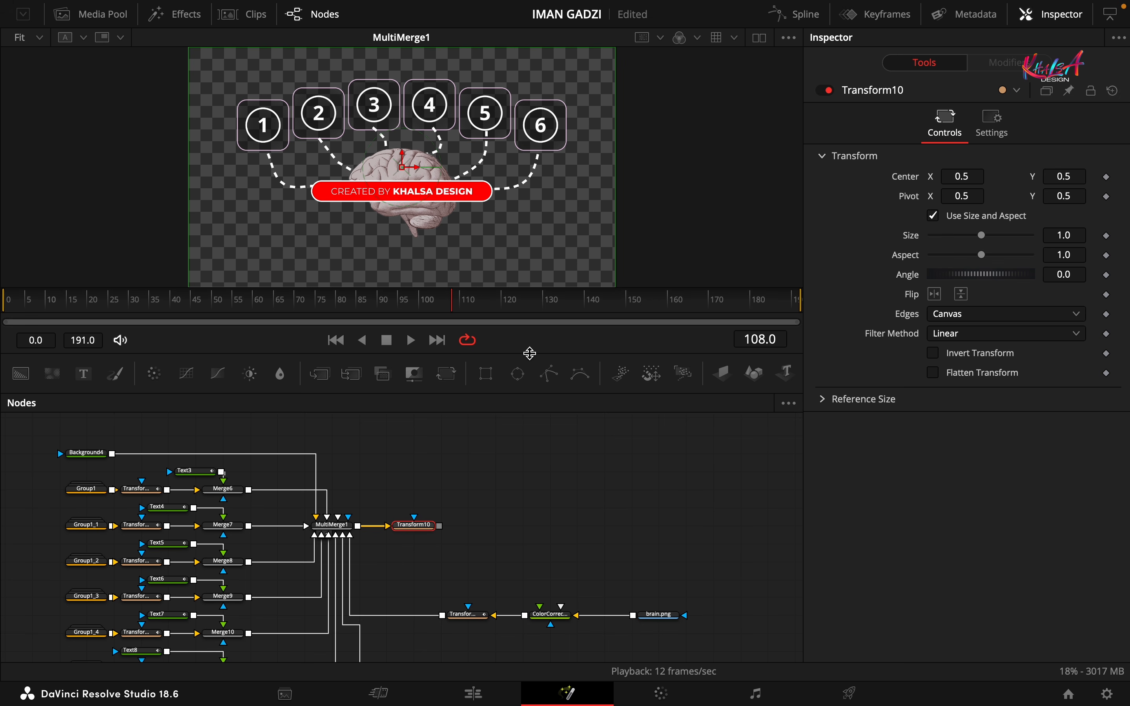
pyautogui.click(1105, 177)
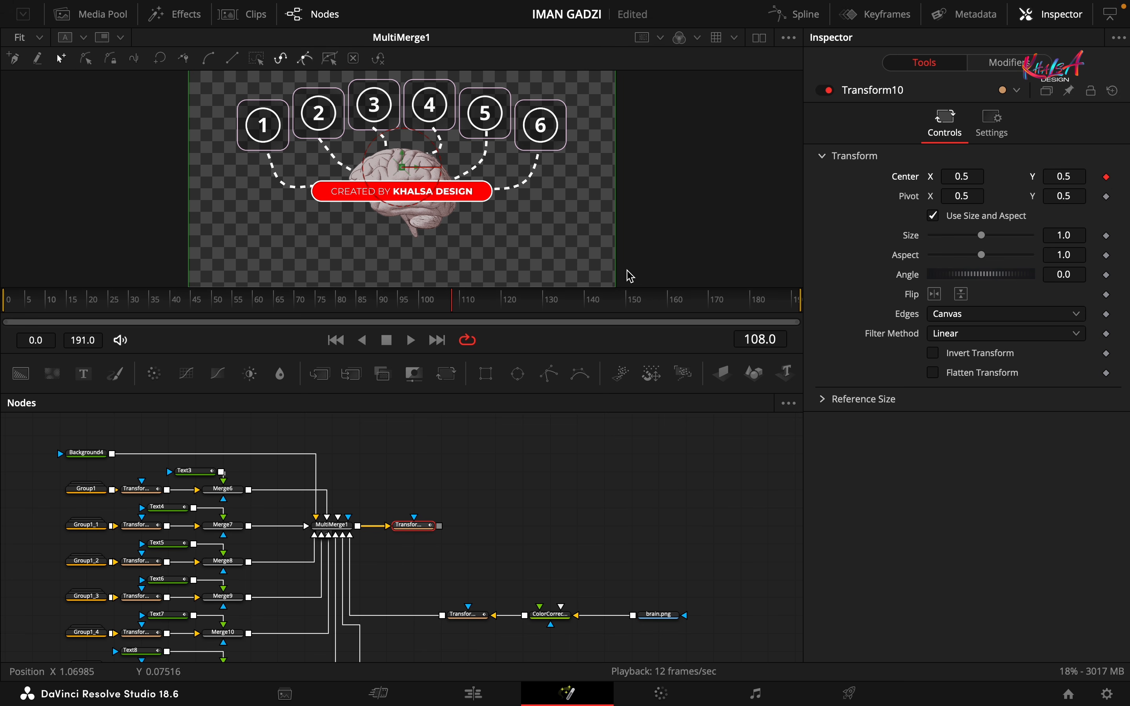
pyautogui.moveTo(455, 309); pyautogui.dragTo(555, 309)
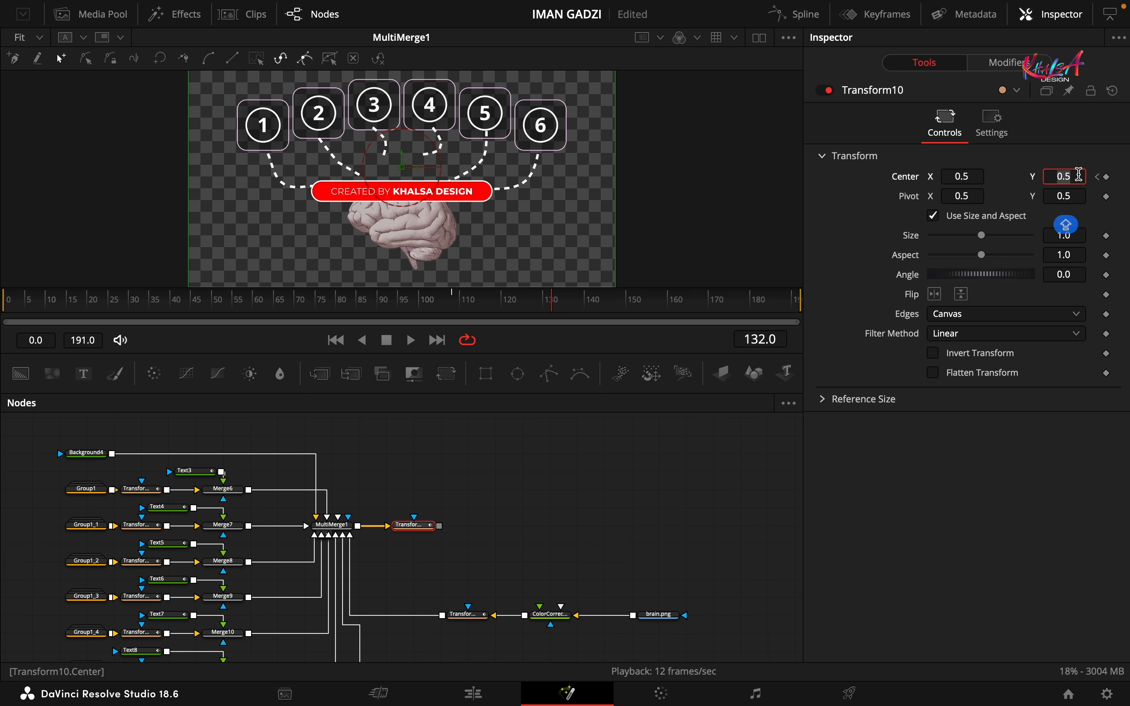
pyautogui.write('5')
pyautogui.press('Tab')
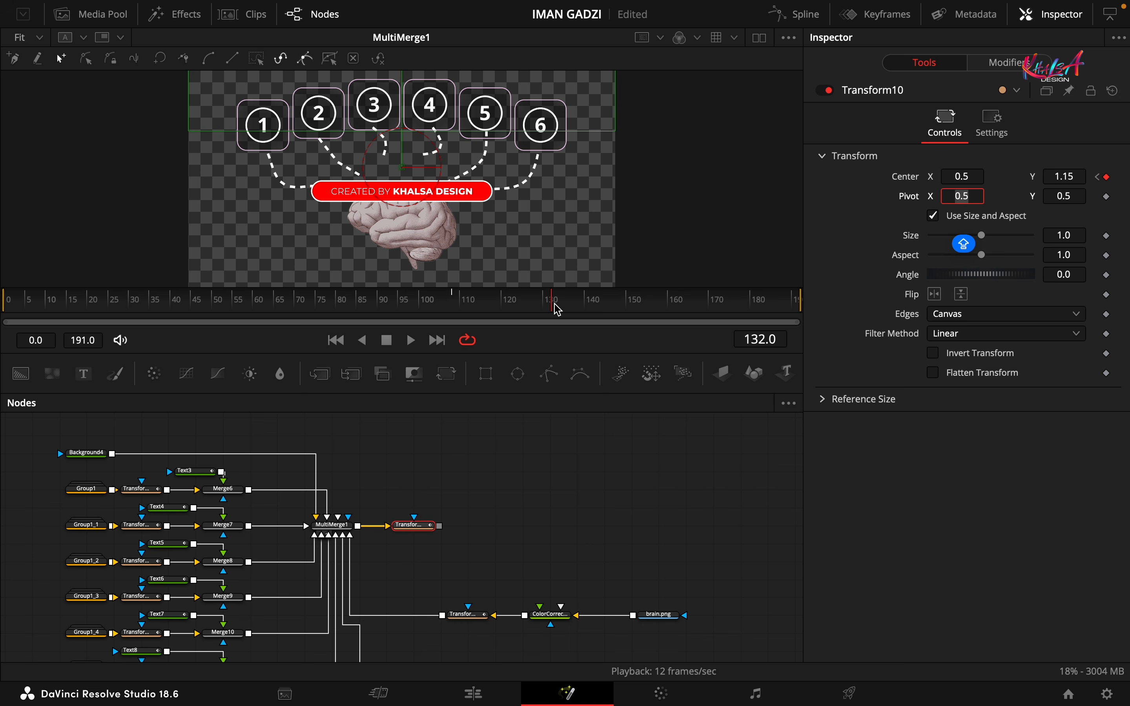
pyautogui.moveTo(557, 310)
pyautogui.mouseDown()
pyautogui.moveTo(424, 308)
pyautogui.moveTo(556, 309)
pyautogui.mouseUp()
pyautogui.click(419, 530)
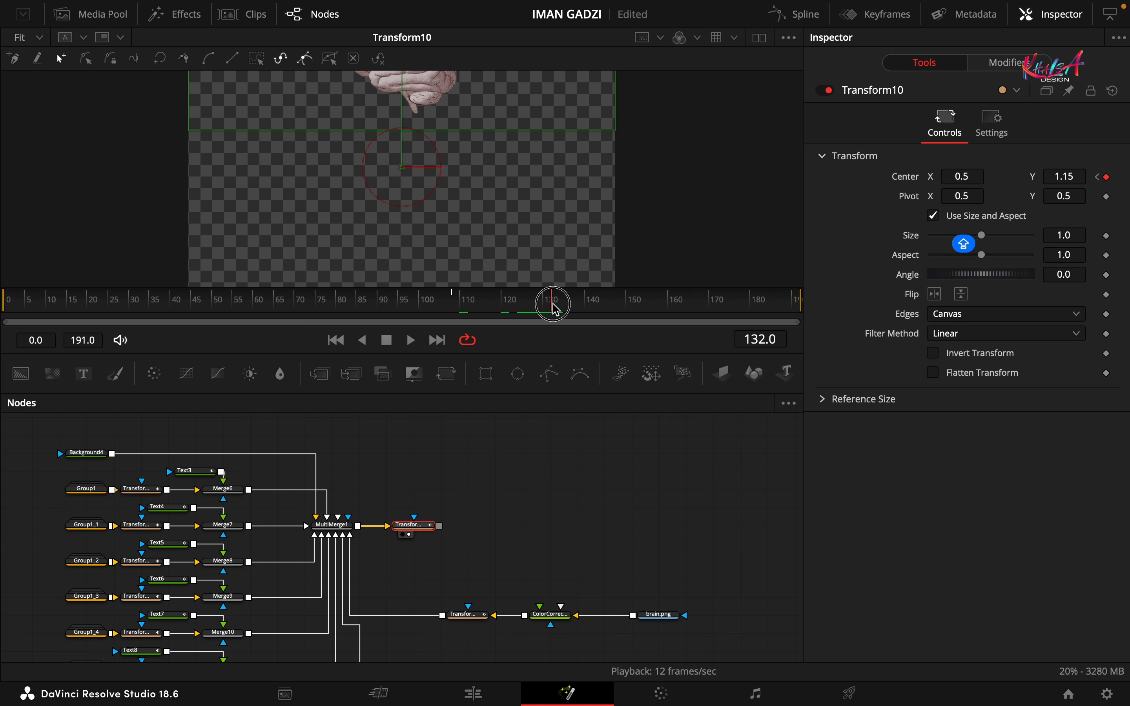
# Smooth Transform10's Displacement keyframes in the spline editor, extend the first keyframe's handle to about frame 132, and preview the move
pyautogui.click(797, 15)
pyautogui.click(730, 405)
pyautogui.click(600, 648)
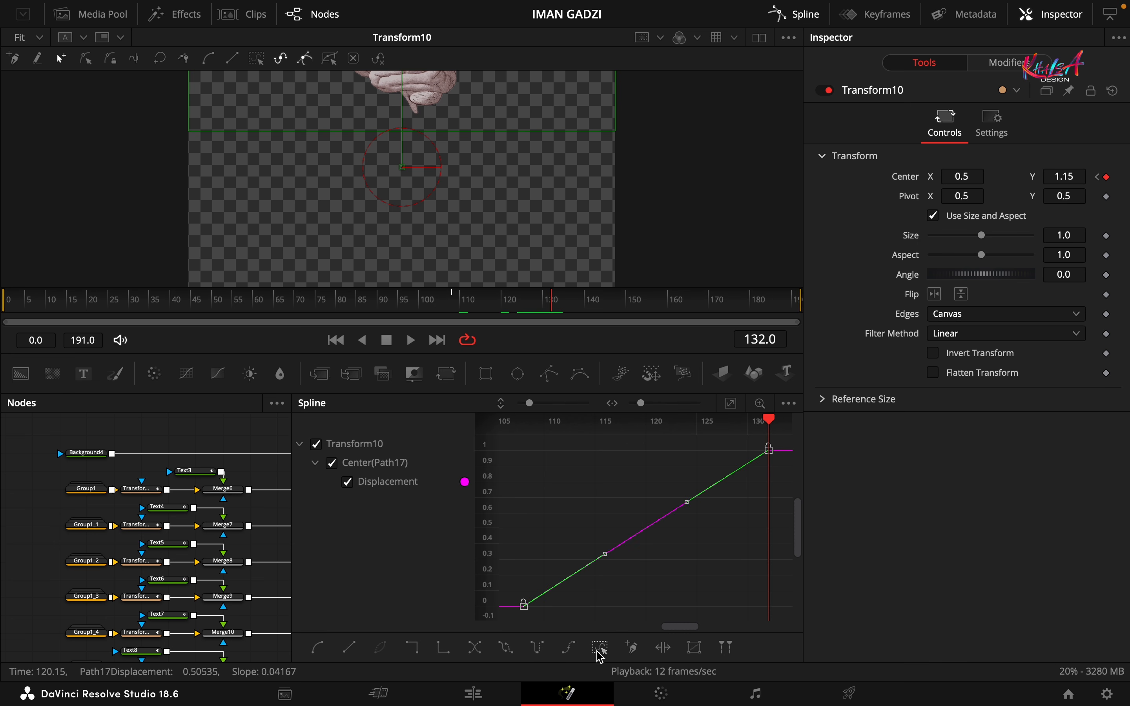
pyautogui.click(317, 648)
pyautogui.moveTo(602, 613); pyautogui.dragTo(769, 613)
pyautogui.click(808, 19)
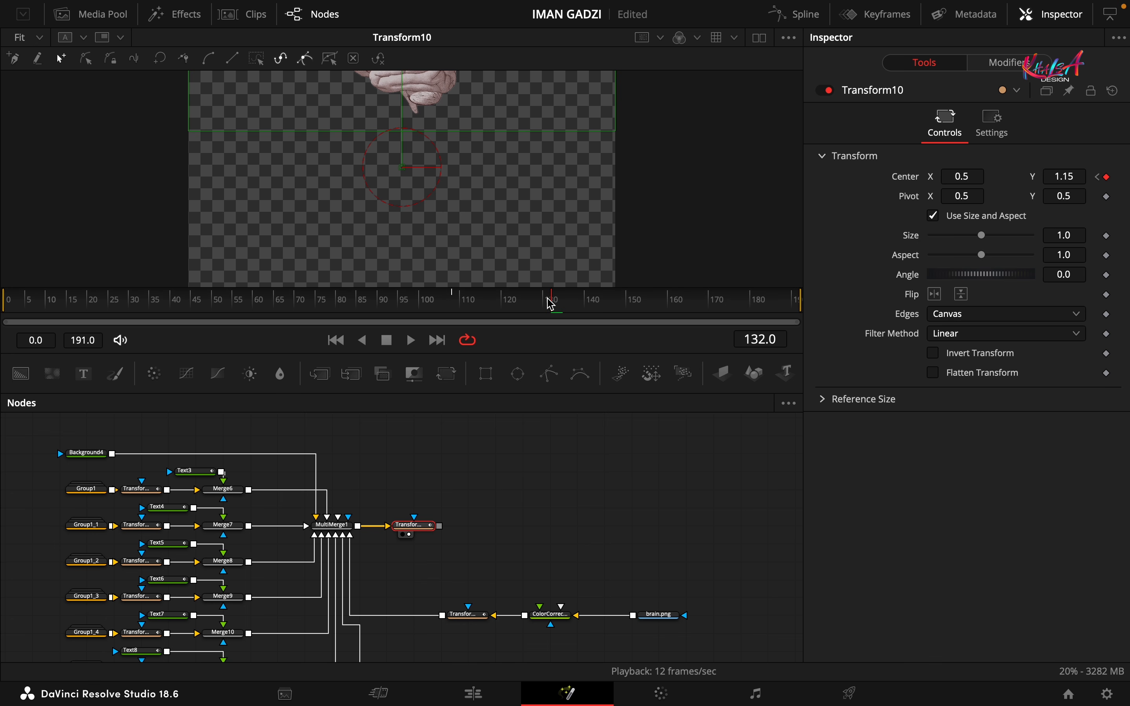
pyautogui.moveTo(551, 303); pyautogui.dragTo(499, 311)
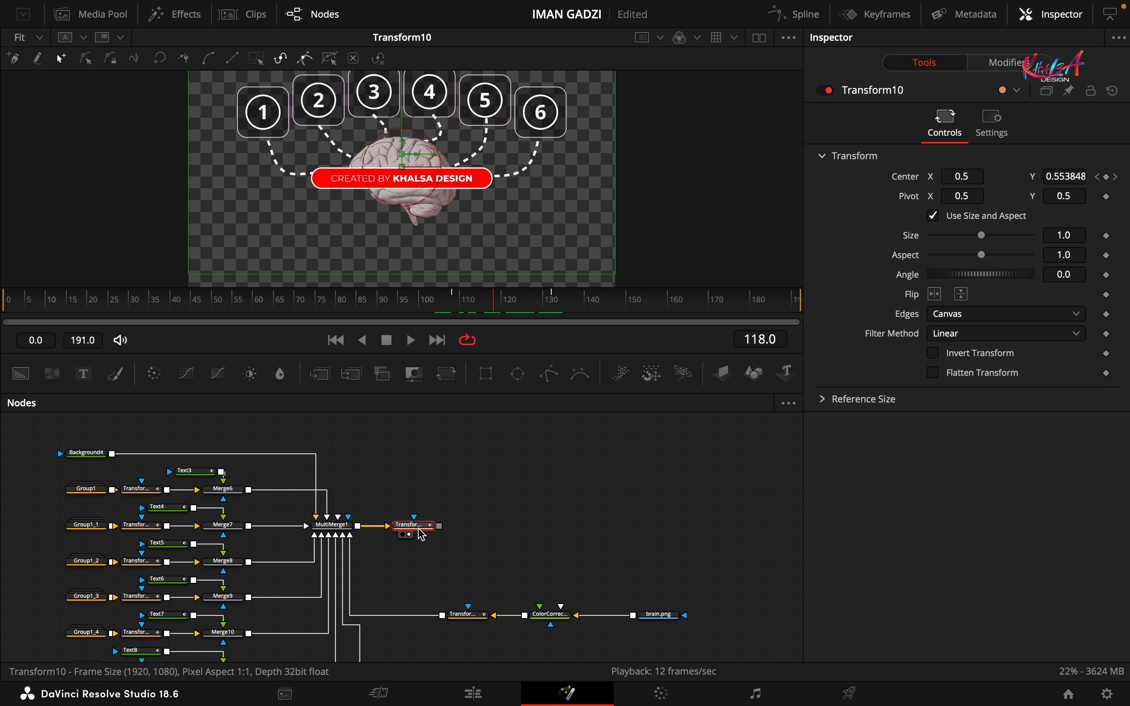
# Move Transform10 up in the node graph and connect a new Text node to MultiMerge1
pyautogui.moveTo(410, 525); pyautogui.dragTo(486, 466)
pyautogui.click(84, 374)
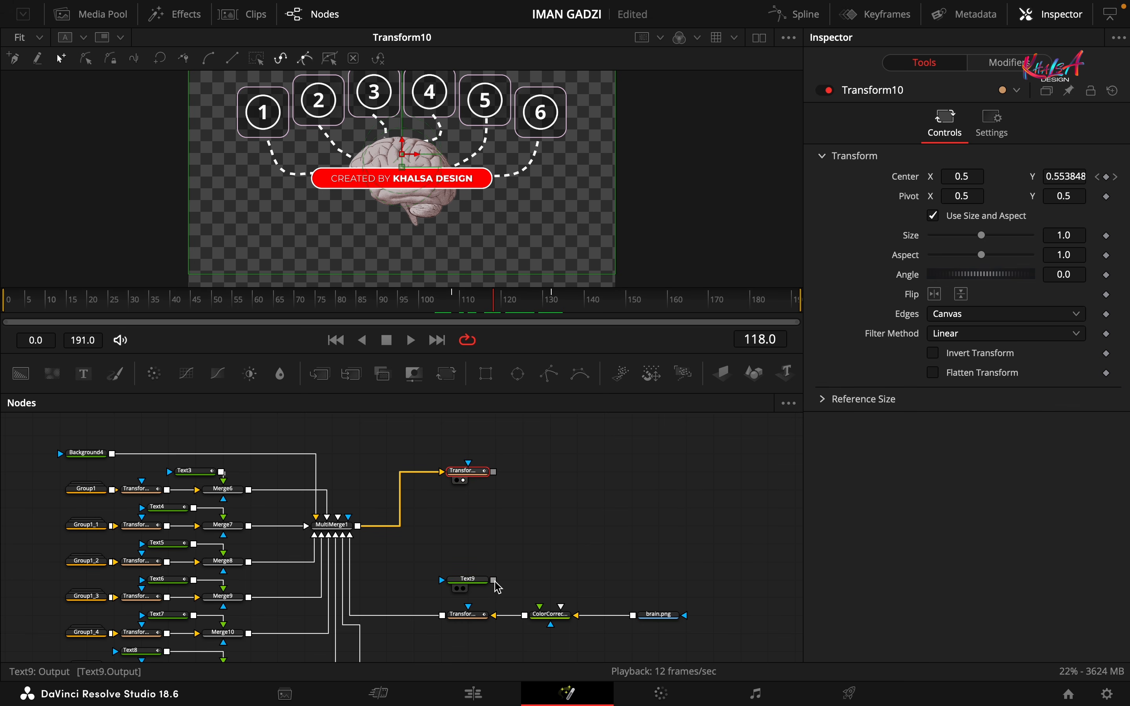
pyautogui.moveTo(493, 580); pyautogui.dragTo(333, 525)
pyautogui.click(471, 580)
# Enter "REGAIN CONTROL" and "OF YOUR SELF" on two lines as Text9's content
pyautogui.click(937, 258)
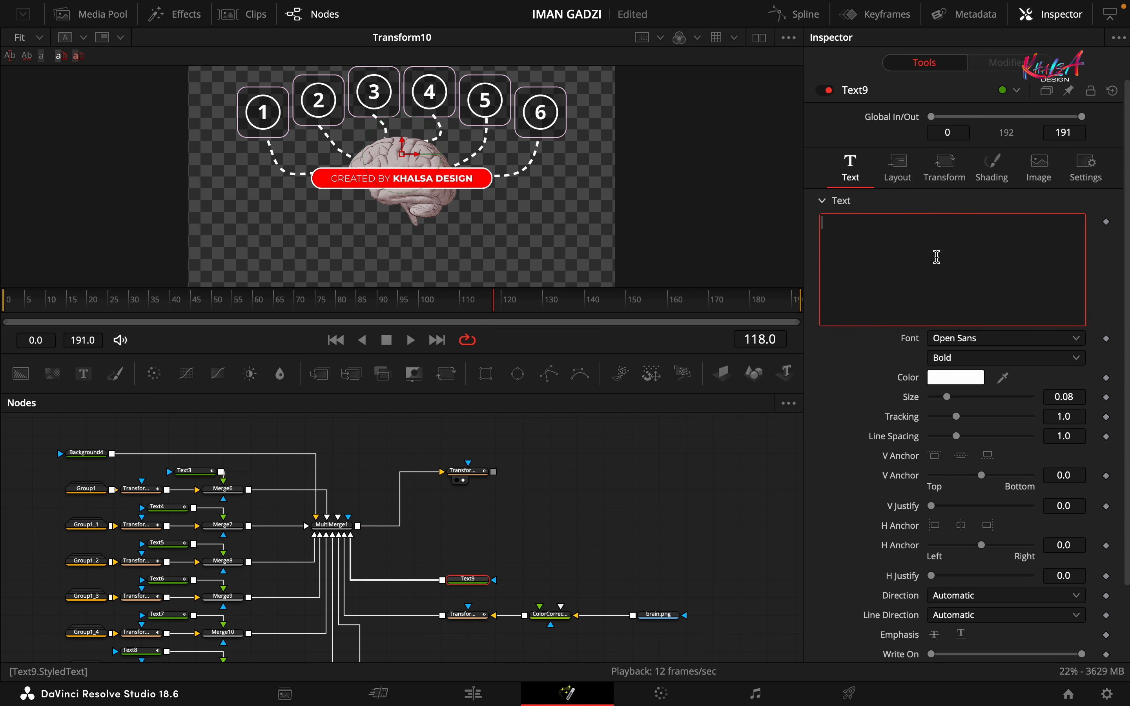
pyautogui.write('REGAIN C')
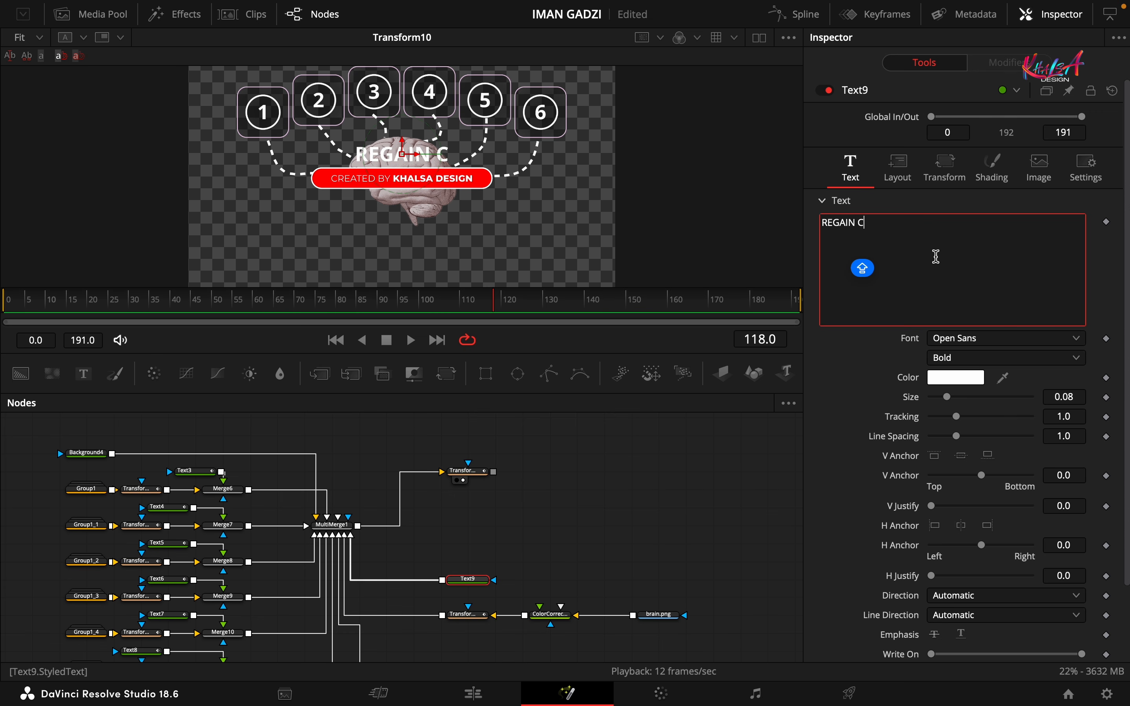
pyautogui.write('ONTROL')
pyautogui.press('Return')
pyautogui.write('O')
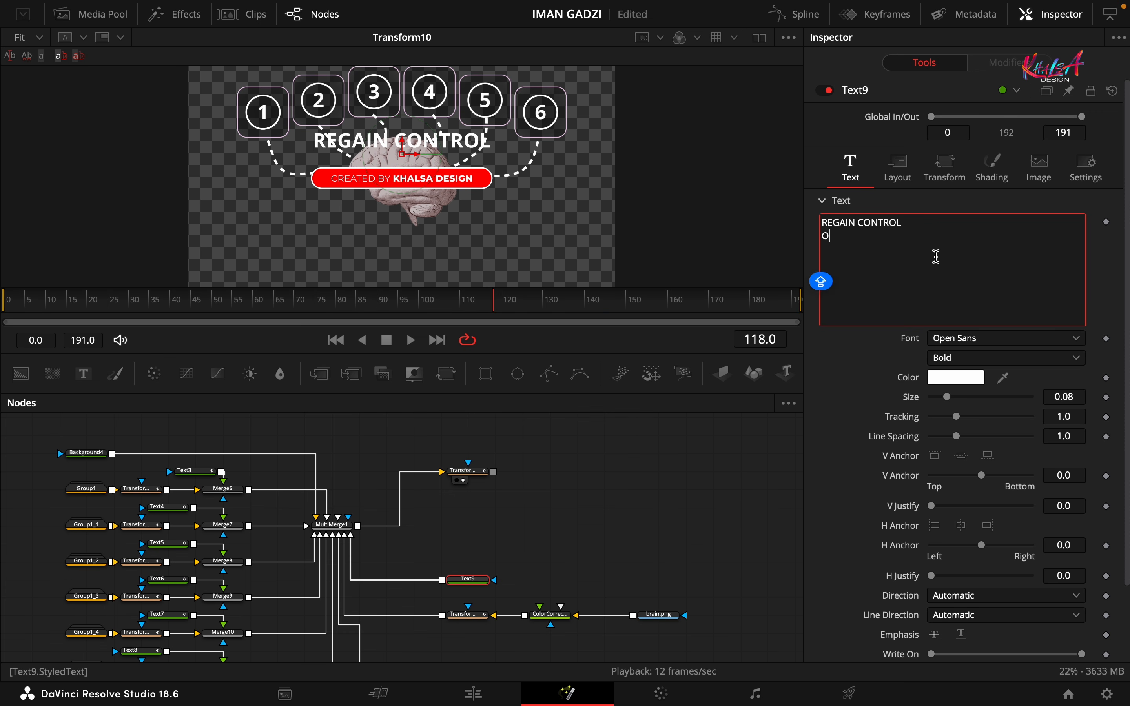
pyautogui.write('F YOUR SEL')
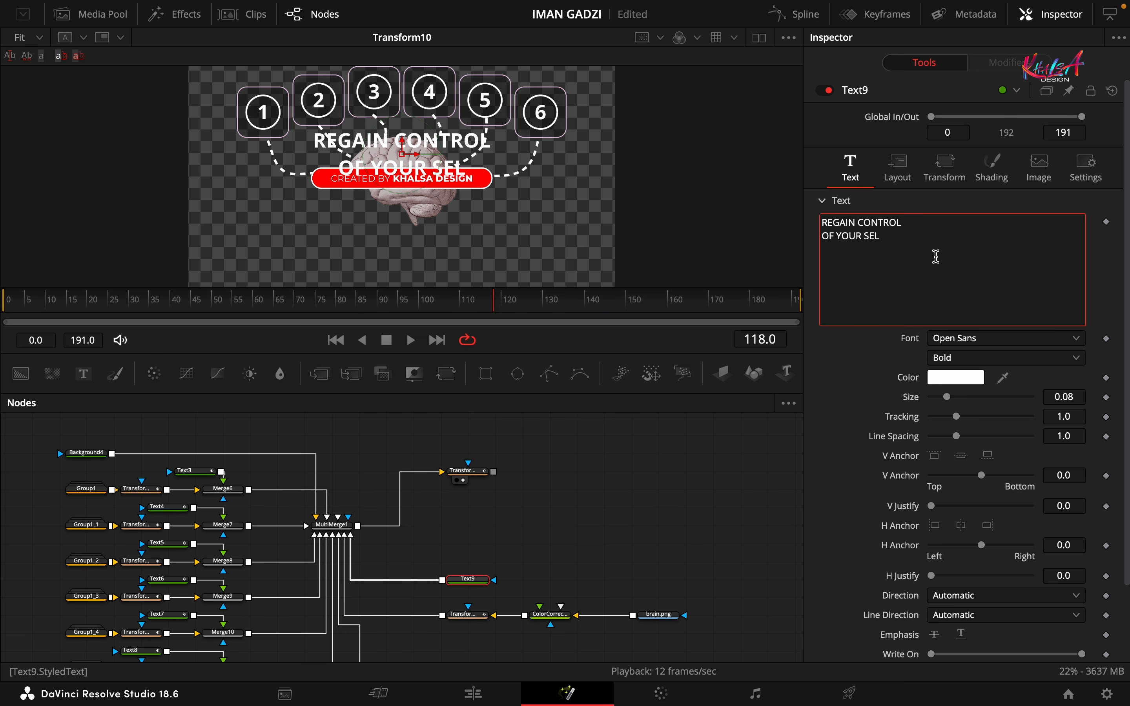
pyautogui.write('F')
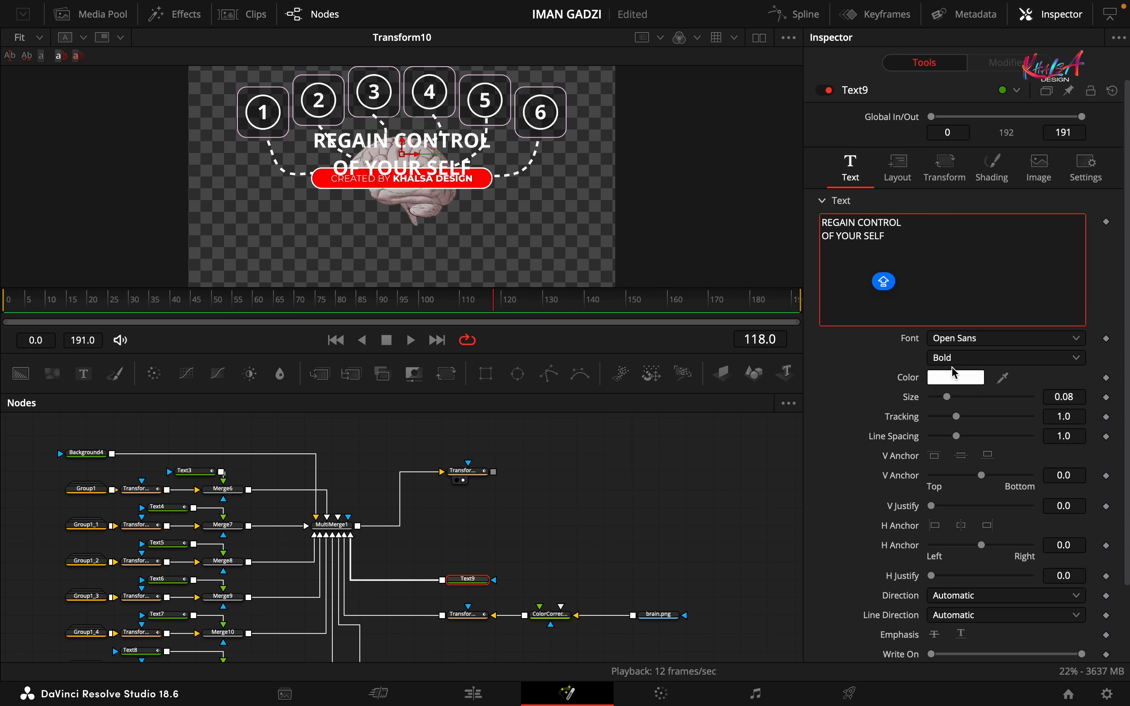
# Set Text9's size to 0.115 and its layout Center Y to -0.075, and check the title around frame 131
pyautogui.click(1081, 398)
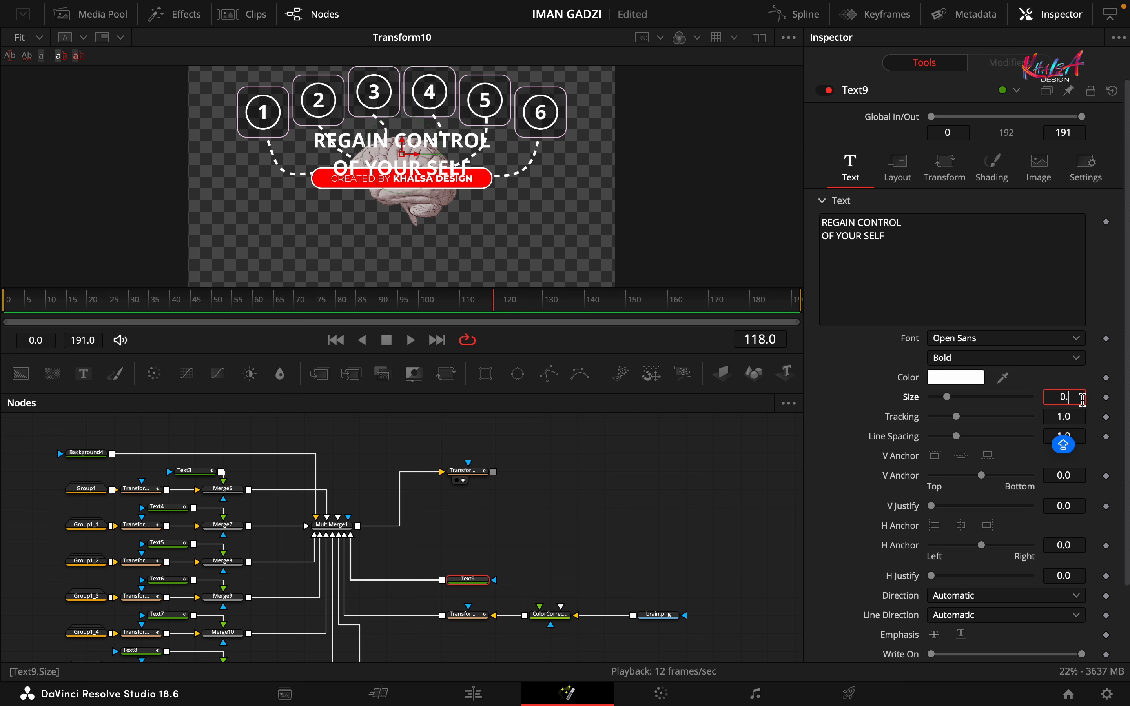
pyautogui.write('0.115')
pyautogui.press('Tab')
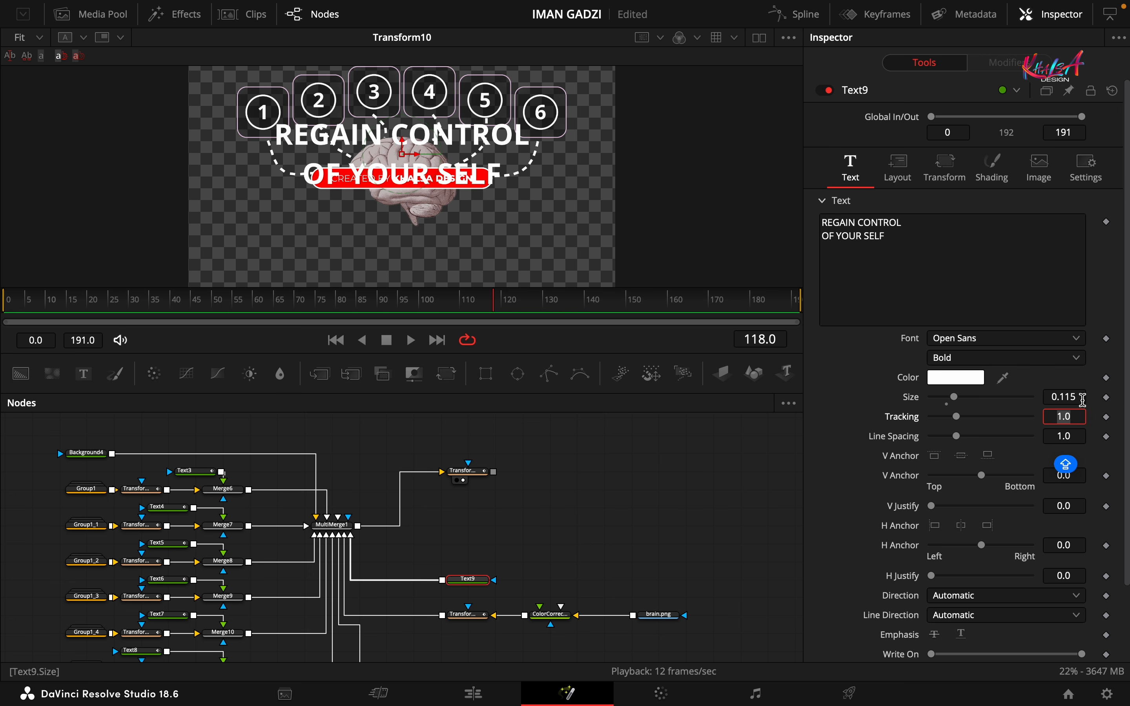
pyautogui.click(897, 168)
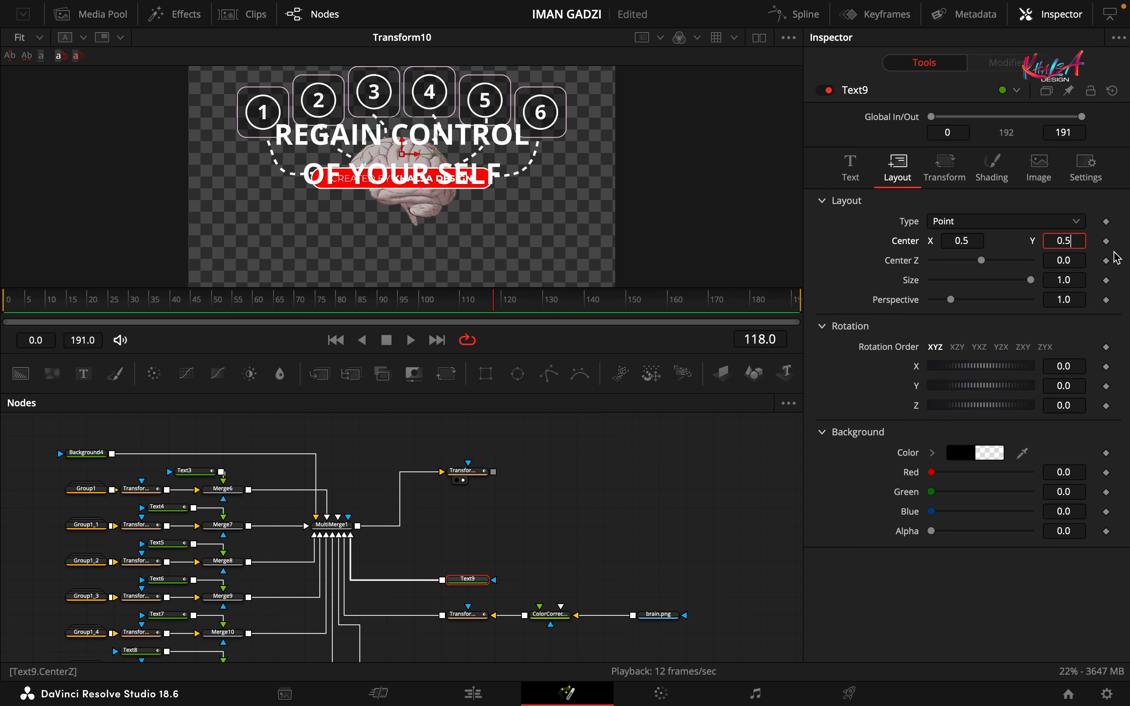
pyautogui.doubleClick(1079, 236)
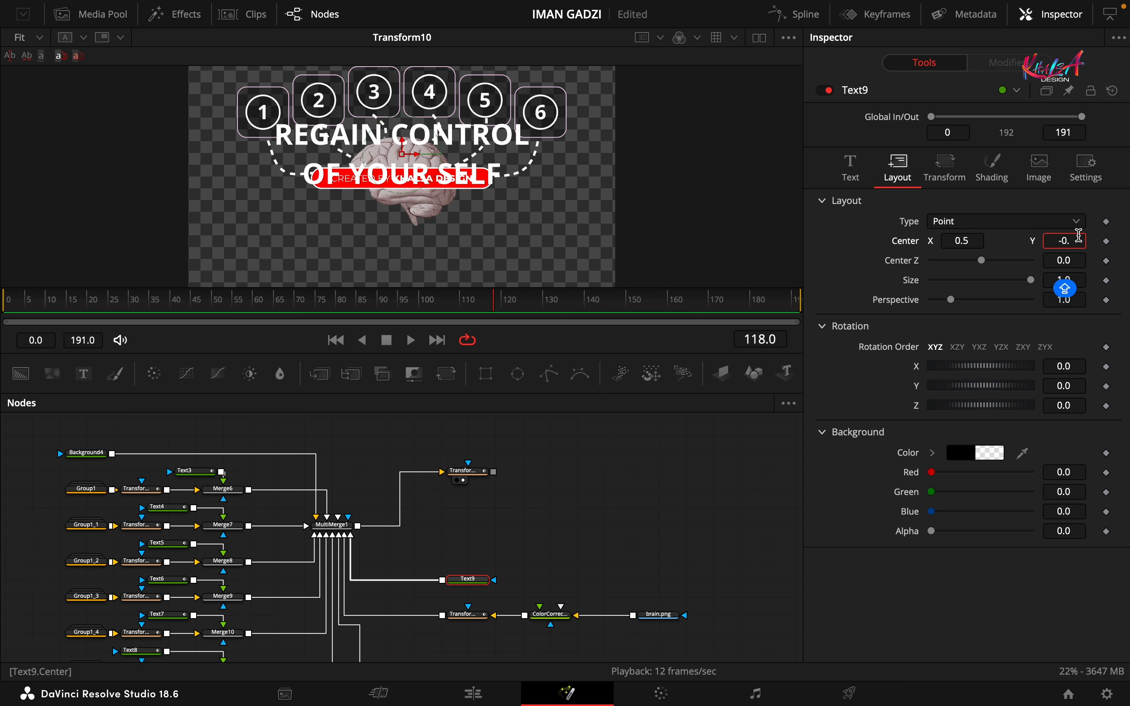
pyautogui.press('Tab')
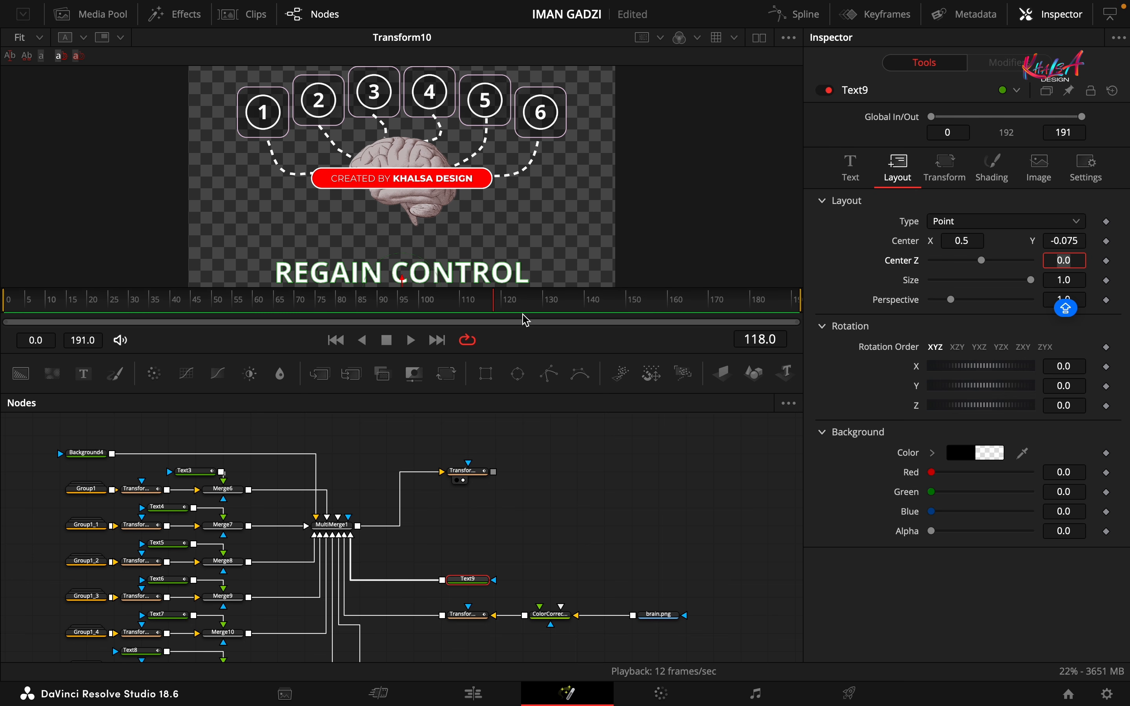
pyautogui.moveTo(525, 310)
pyautogui.mouseDown()
pyautogui.moveTo(451, 306)
pyautogui.moveTo(590, 315)
pyautogui.moveTo(485, 306)
pyautogui.moveTo(547, 308)
pyautogui.mouseUp()
# Add a Follower modifier to Text9's styled text and open its shading settings
pyautogui.click(850, 173)
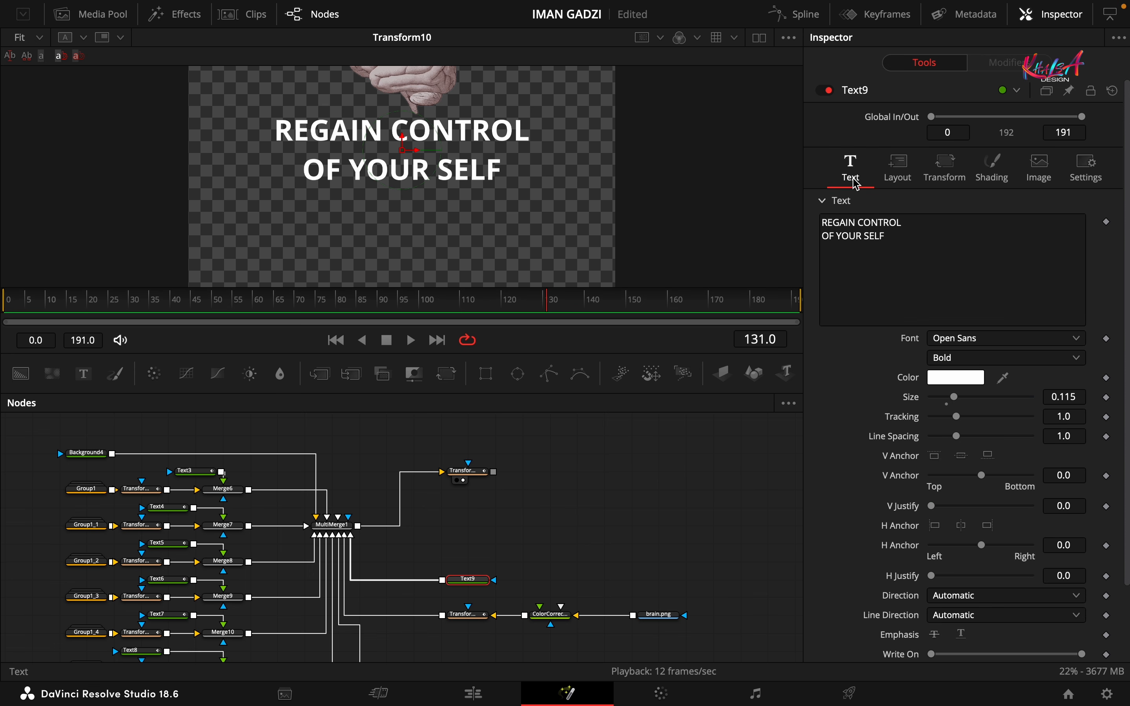
pyautogui.rightClick(932, 264)
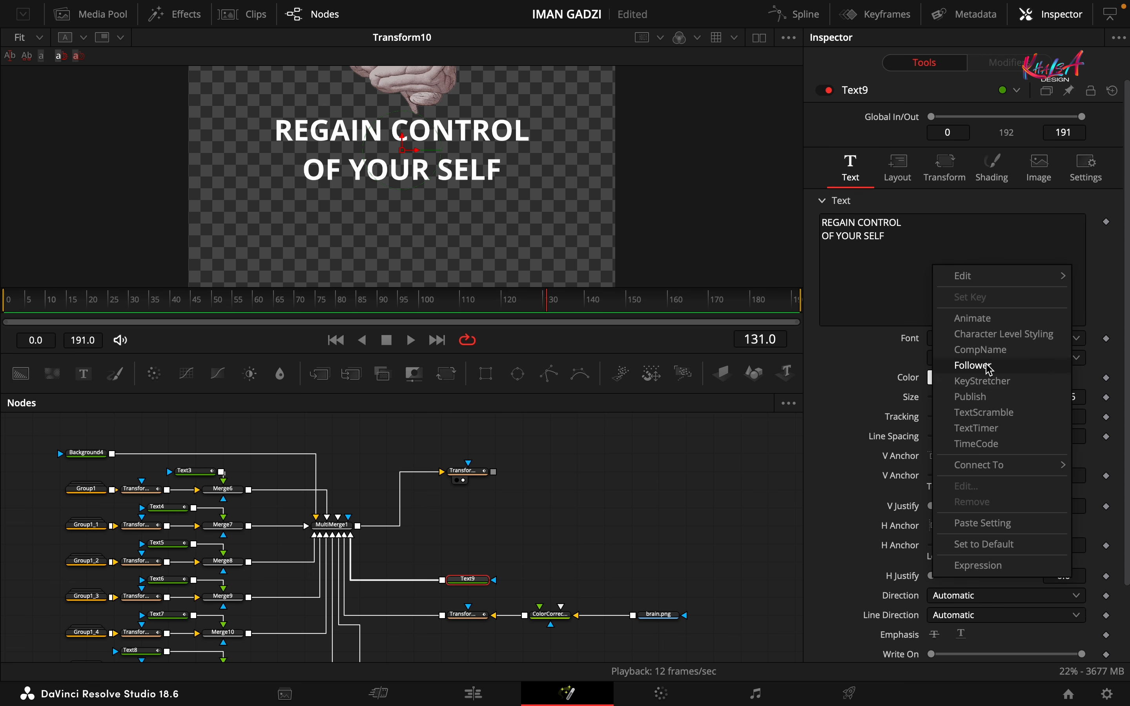
pyautogui.click(973, 365)
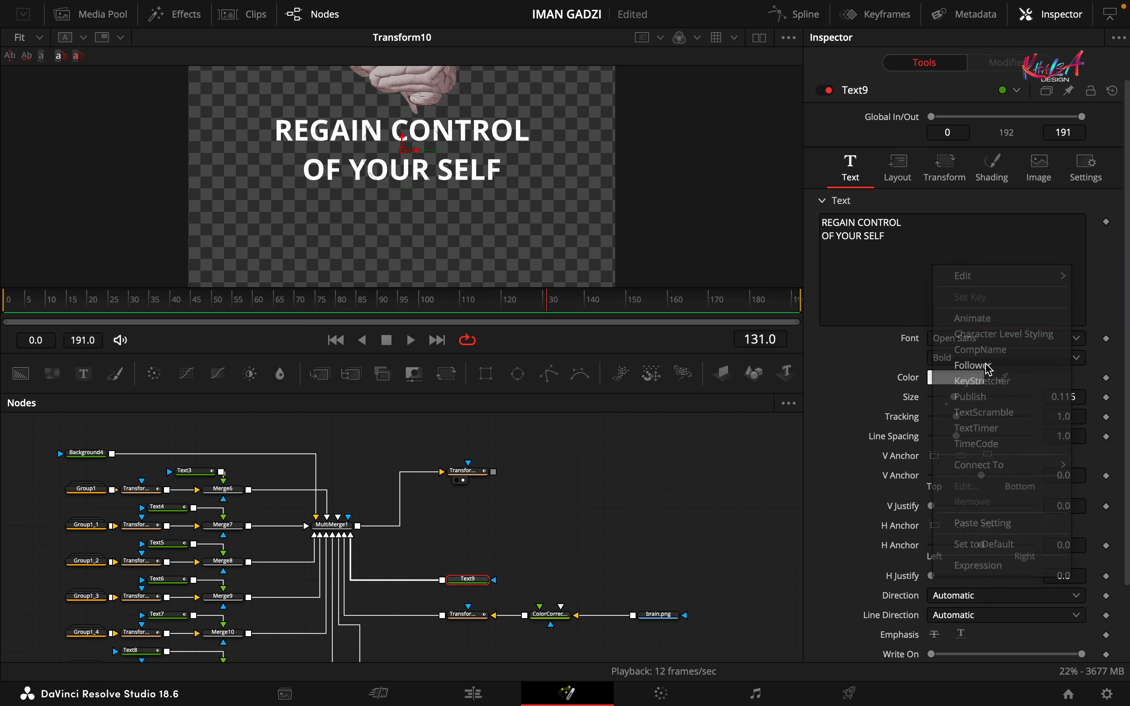
pyautogui.click(1010, 65)
pyautogui.click(1018, 120)
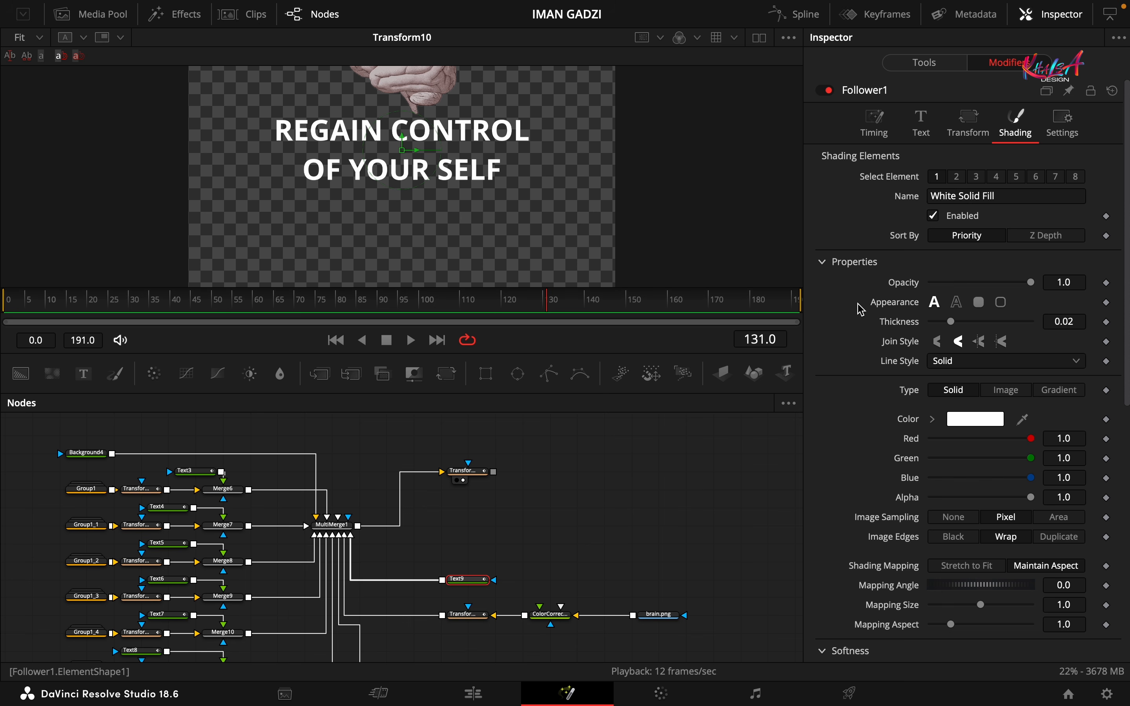
# On frame 160, keyframe the Follower's Softness X and Y at 0.0 and its Opacity at 1.0
pyautogui.moveTo(555, 309); pyautogui.dragTo(668, 302)
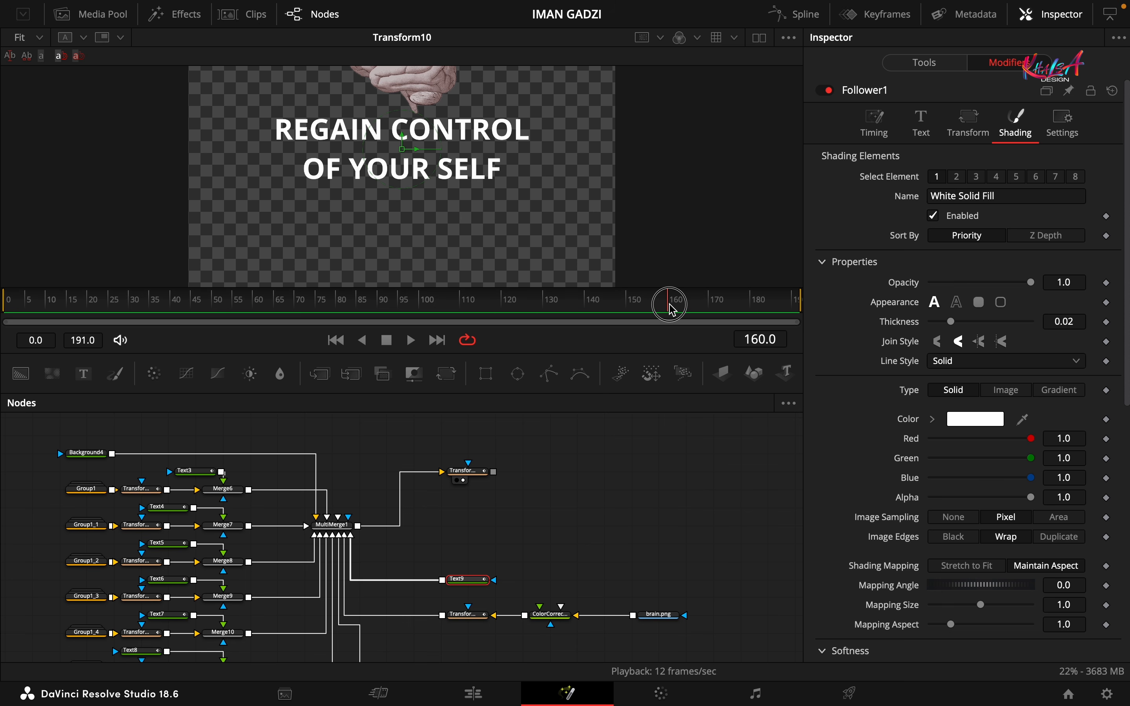
pyautogui.scroll(-10, 877, 400)
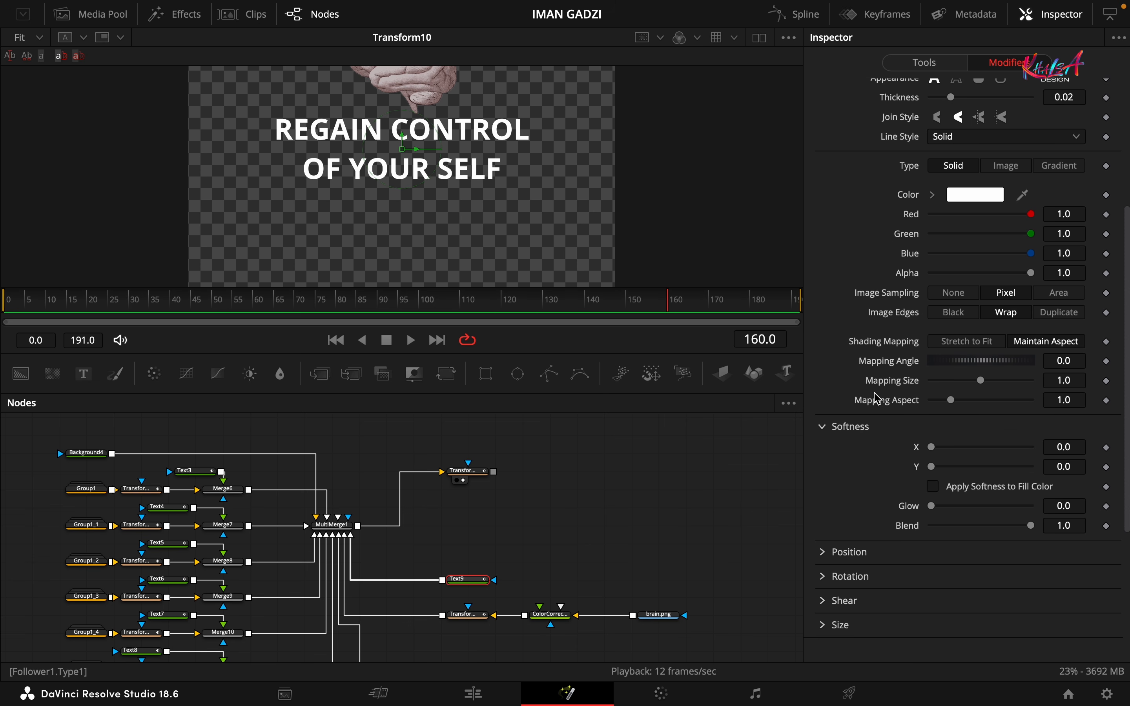
pyautogui.click(1106, 312)
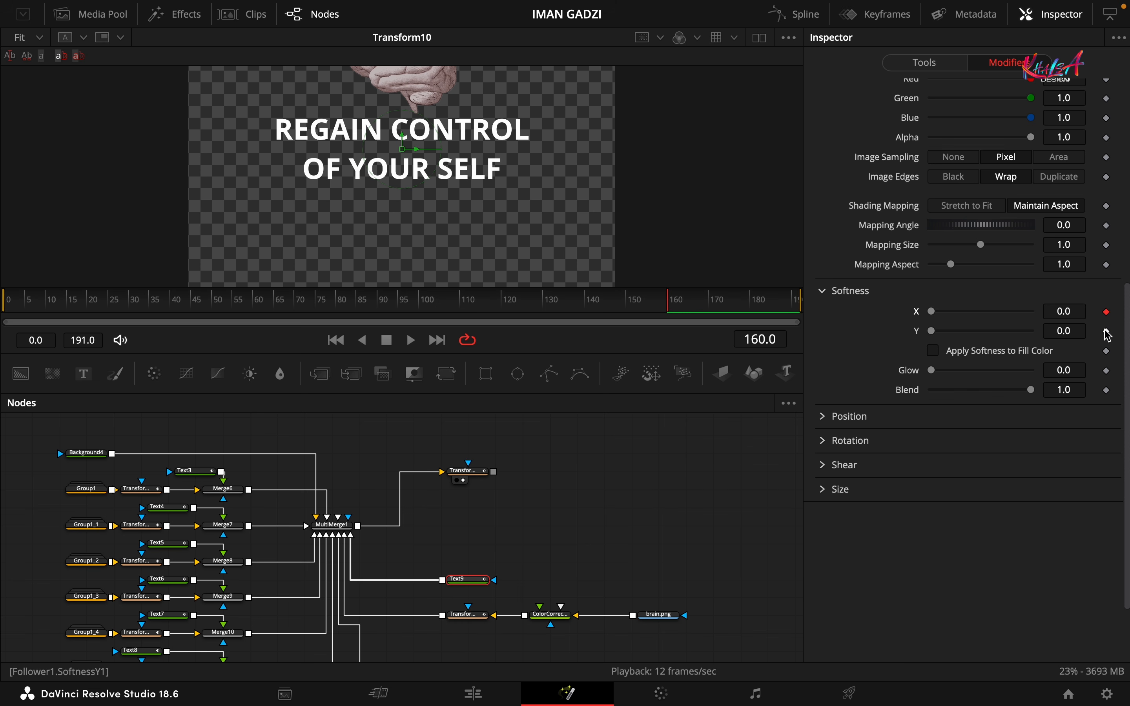
pyautogui.scroll(6, 1041, 327)
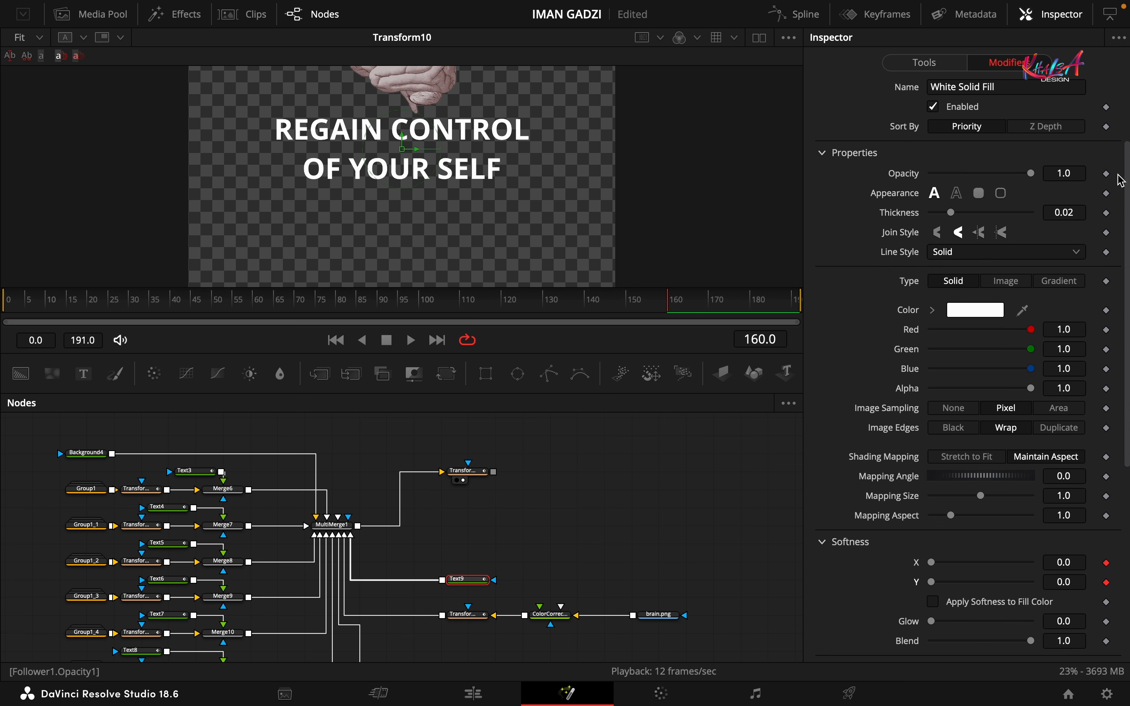
pyautogui.click(1106, 173)
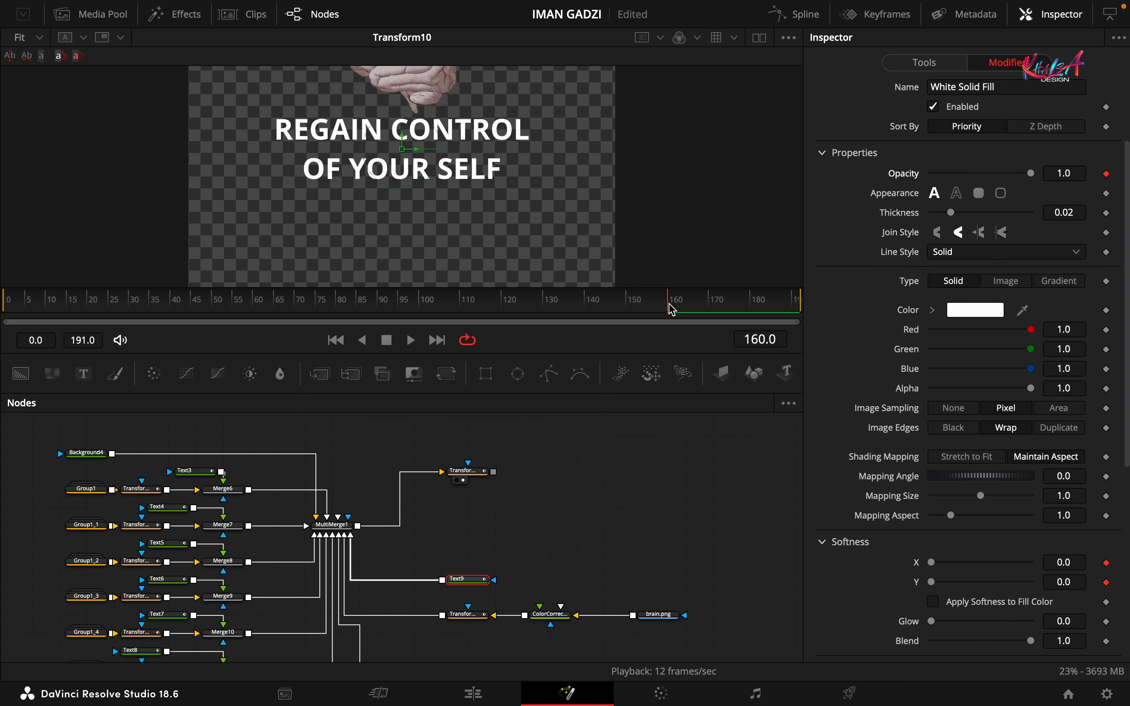
# On frame 124, set the Follower's Softness X and Y to 20 and its Opacity to 0
pyautogui.moveTo(672, 309); pyautogui.dragTo(521, 295)
pyautogui.scroll(-4, 969, 383)
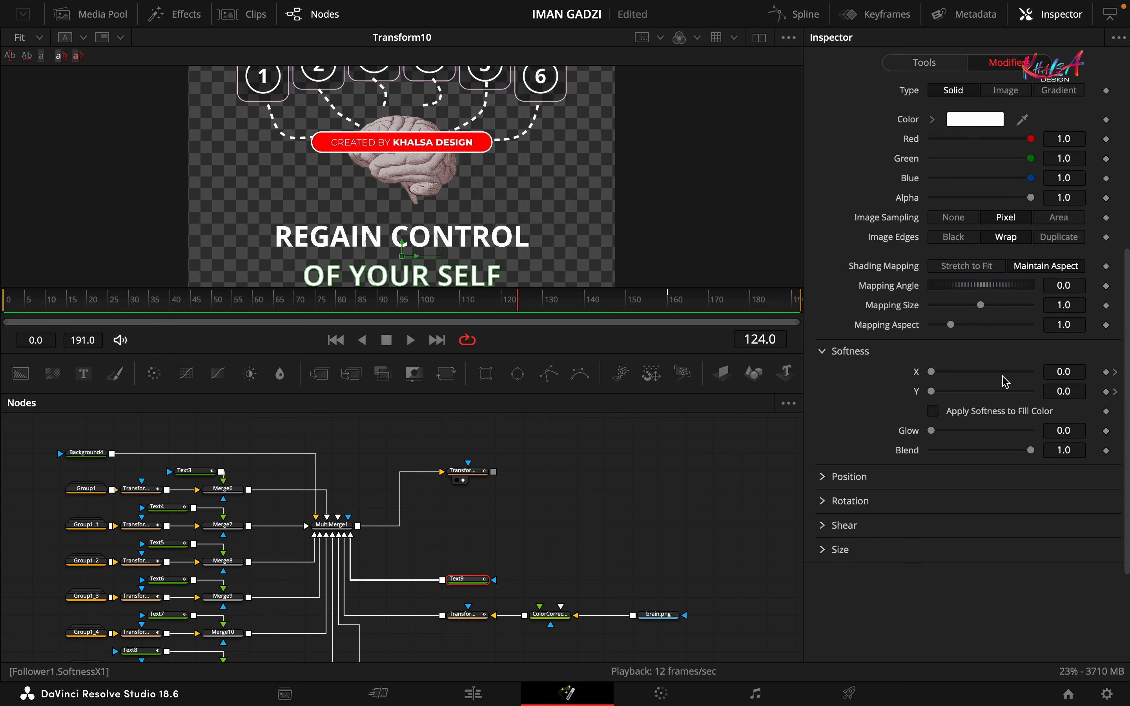
pyautogui.write('20')
pyautogui.press('Tab')
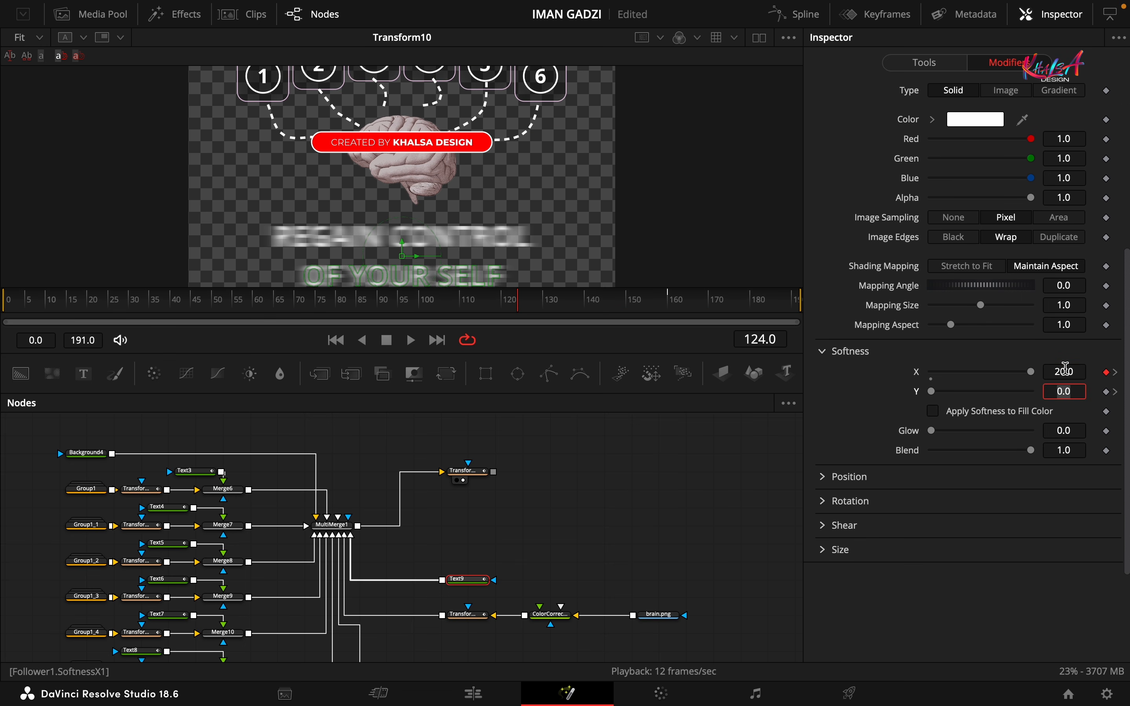
pyautogui.press('Tab')
pyautogui.scroll(6, 990, 363)
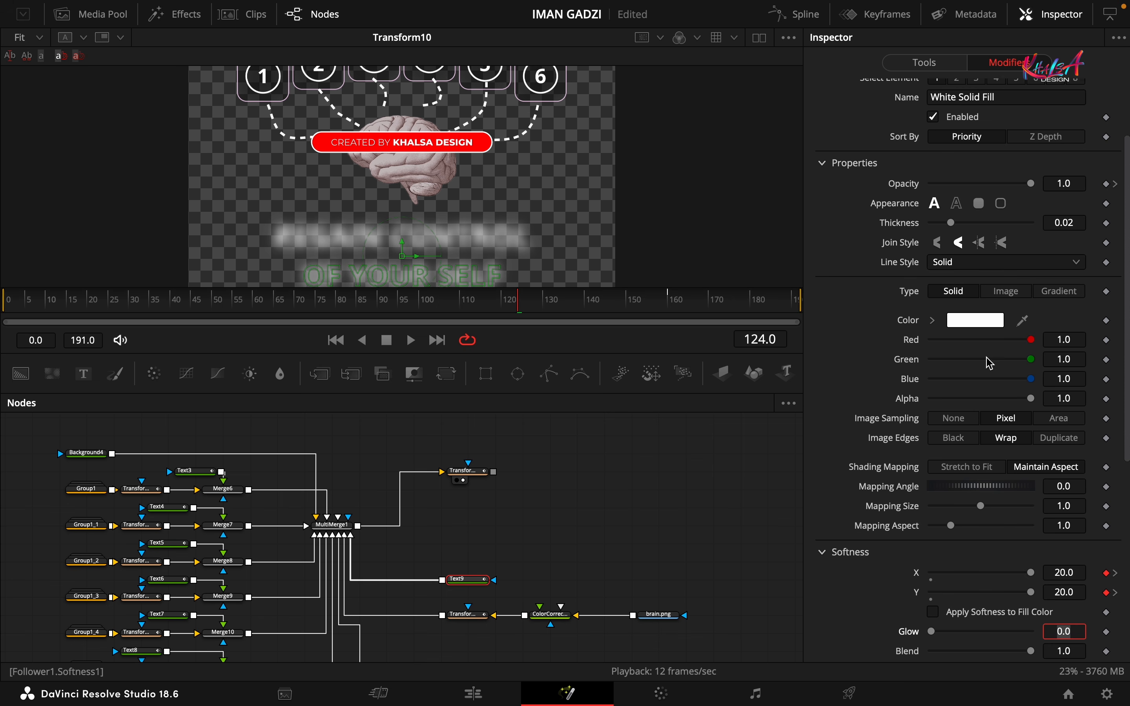
pyautogui.moveTo(1030, 243); pyautogui.dragTo(845, 262)
# Set the Follower's delay between each character to 0.5 and preview the text reveal near frame 154
pyautogui.moveTo(520, 306); pyautogui.dragTo(653, 319)
pyautogui.click(874, 94)
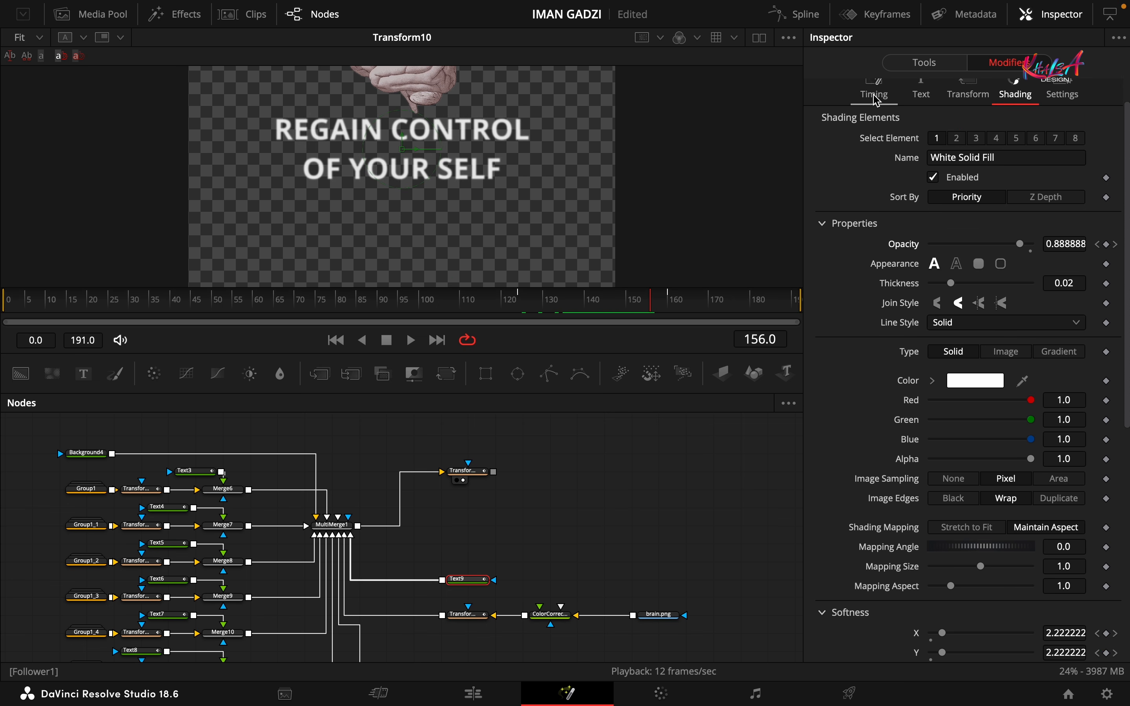
pyautogui.click(1074, 176)
pyautogui.write('0.')
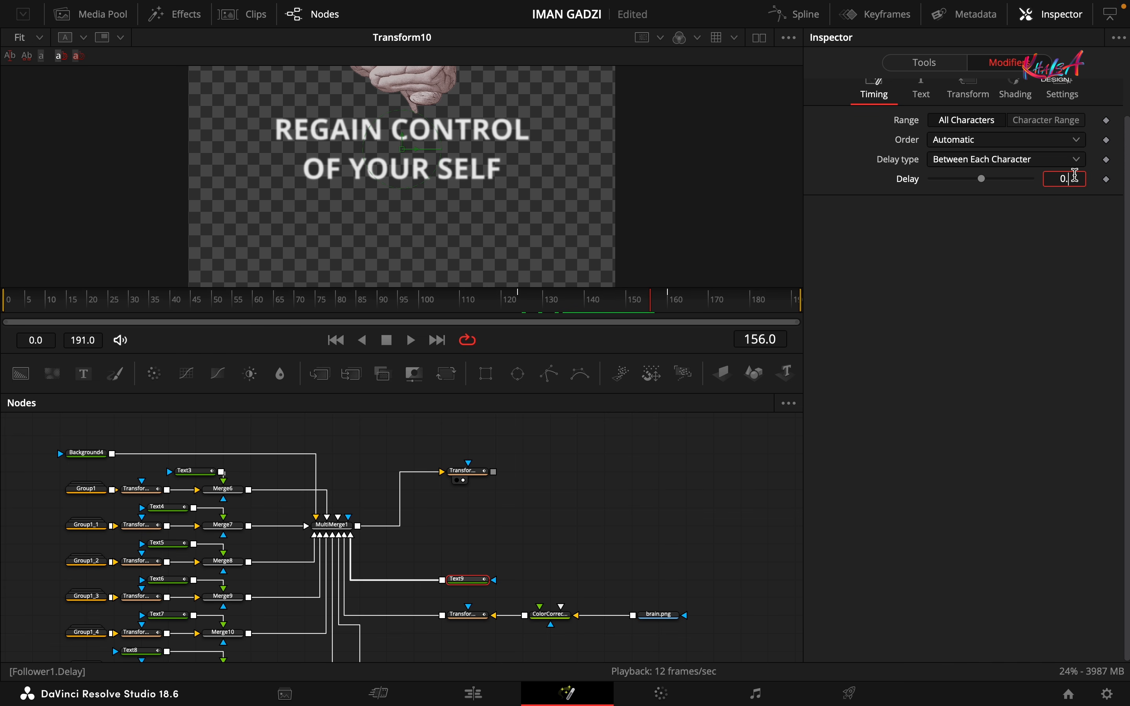
pyautogui.write('5')
pyautogui.moveTo(639, 306)
pyautogui.mouseDown()
pyautogui.moveTo(511, 302)
pyautogui.moveTo(648, 312)
pyautogui.mouseUp()
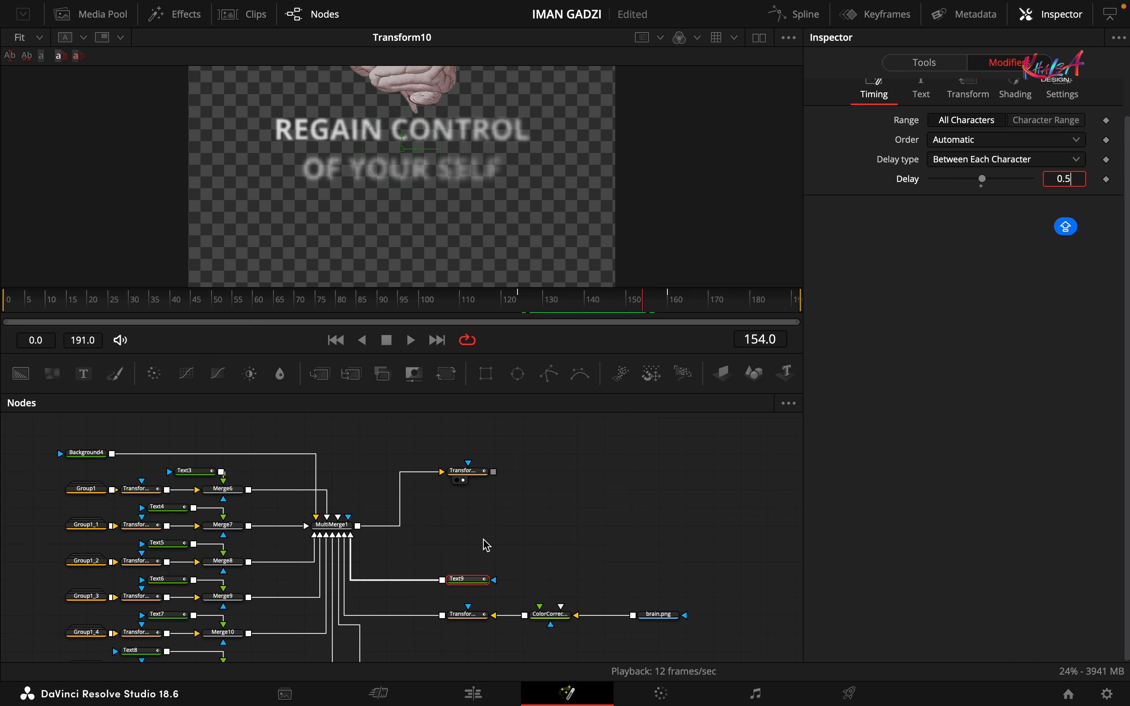
# Add a Loader node and load the yoga icon image from the Desktop
pyautogui.hotkey('shift', 'space')
pyautogui.write('LOA')
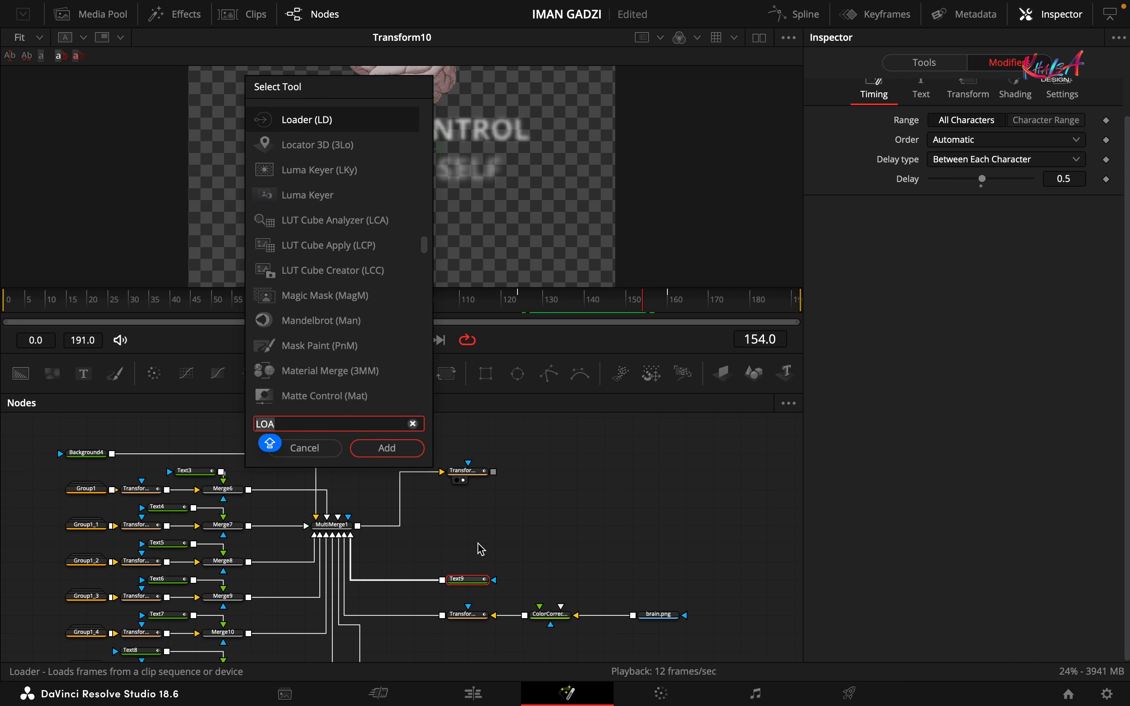
pyautogui.click(391, 448)
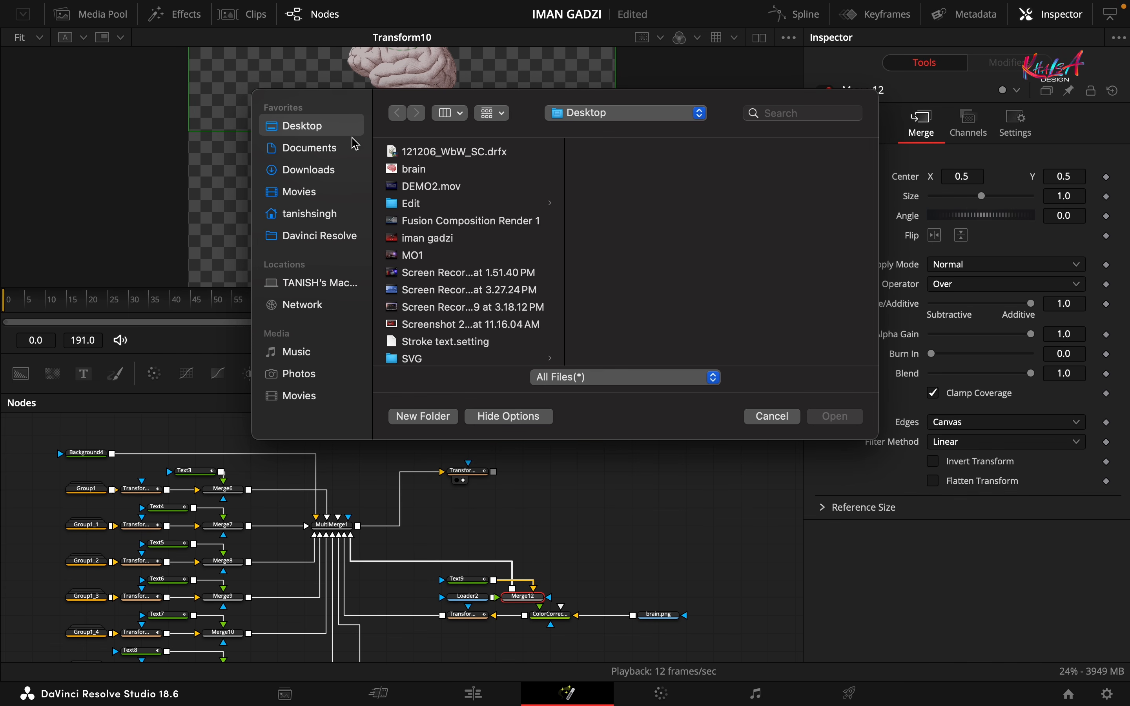
pyautogui.scroll(-2, 475, 287)
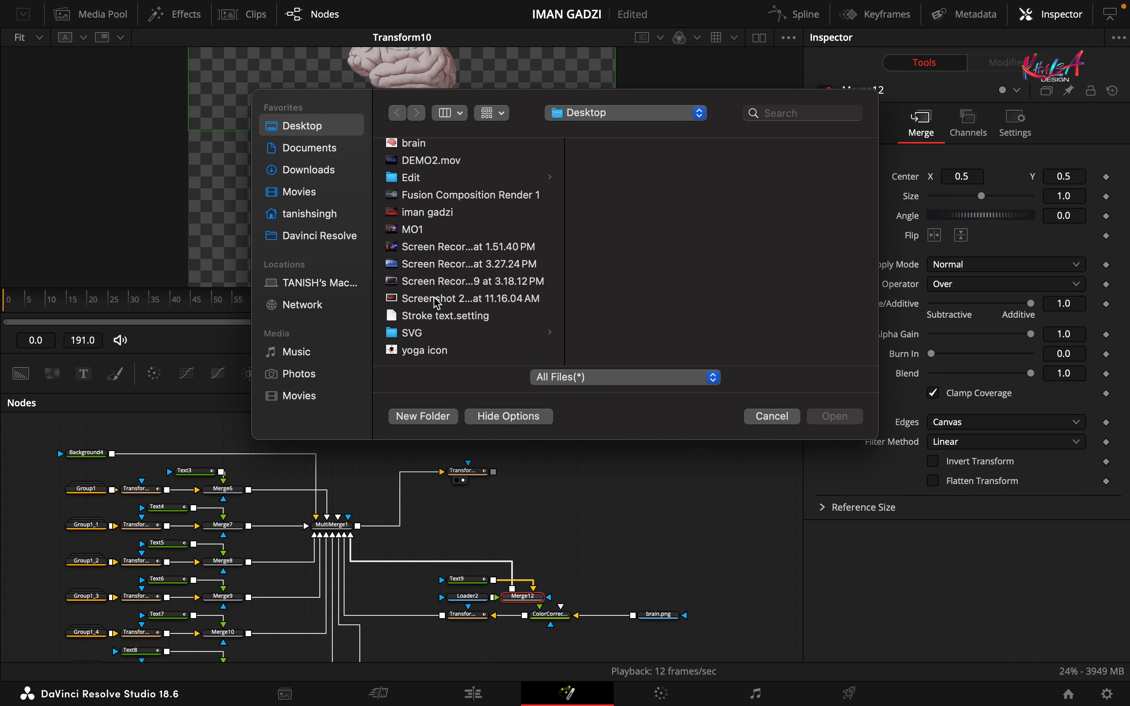
pyautogui.click(422, 351)
pyautogui.click(834, 416)
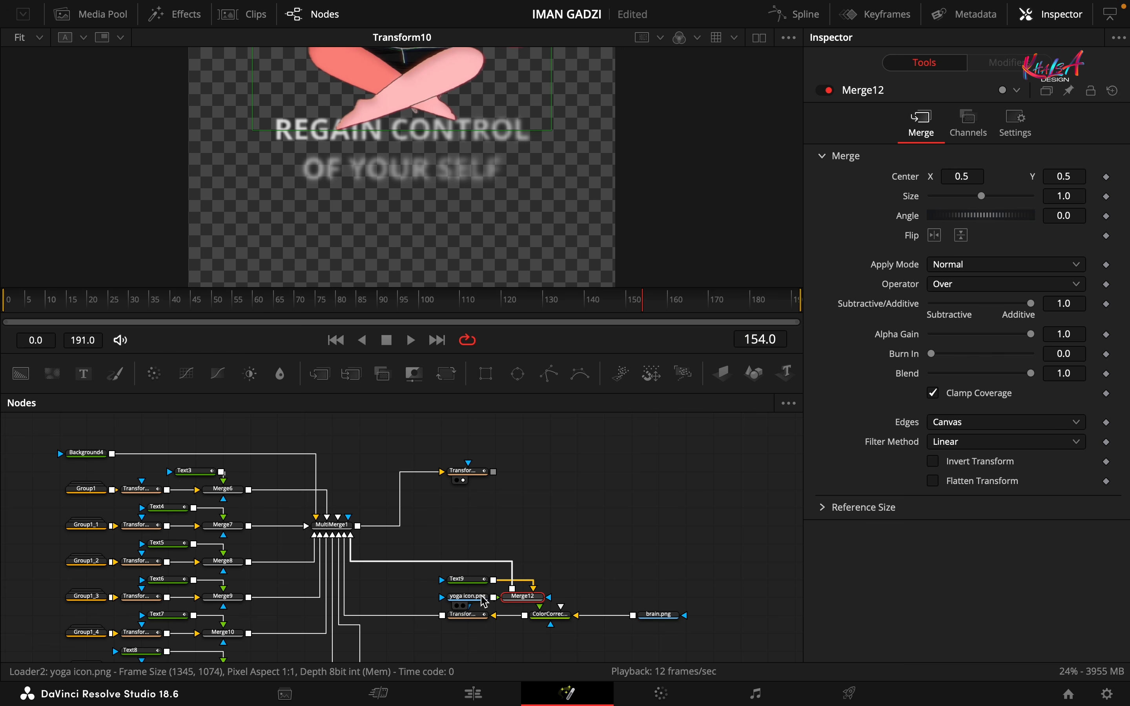
# Move the yoga icon node clear of Text9 and delete the merge that joined the two
pyautogui.moveTo(484, 601); pyautogui.dragTo(594, 529)
pyautogui.moveTo(525, 598); pyautogui.dragTo(494, 549)
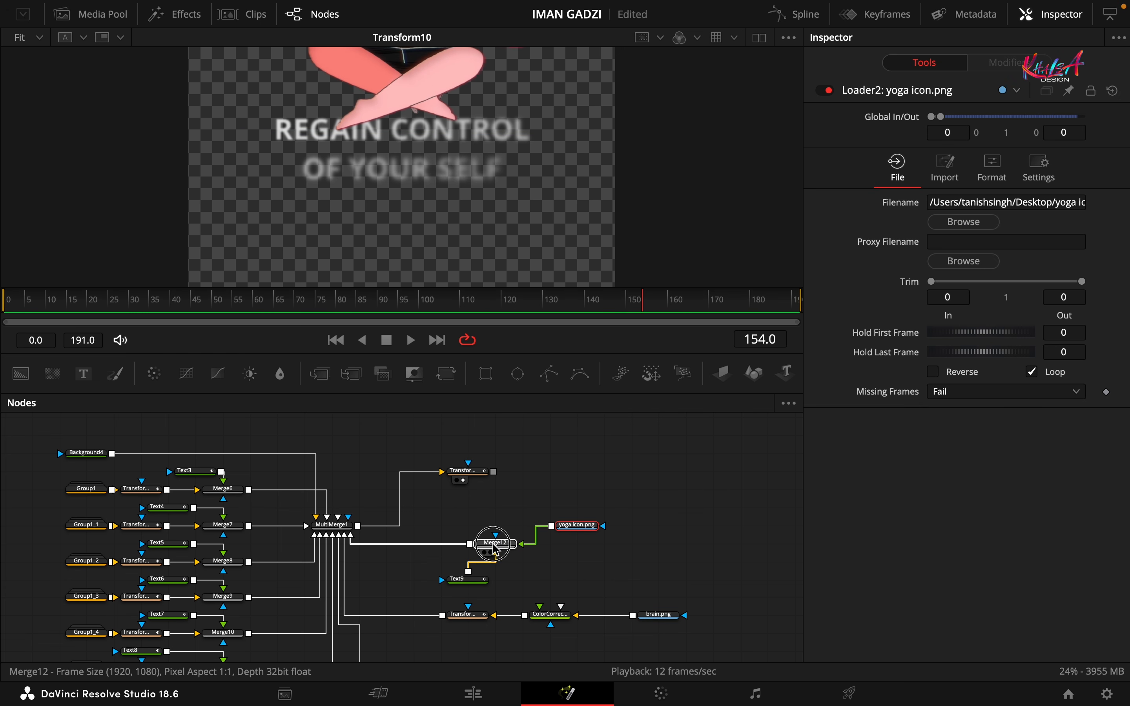
pyautogui.click(494, 549)
pyautogui.press('Delete')
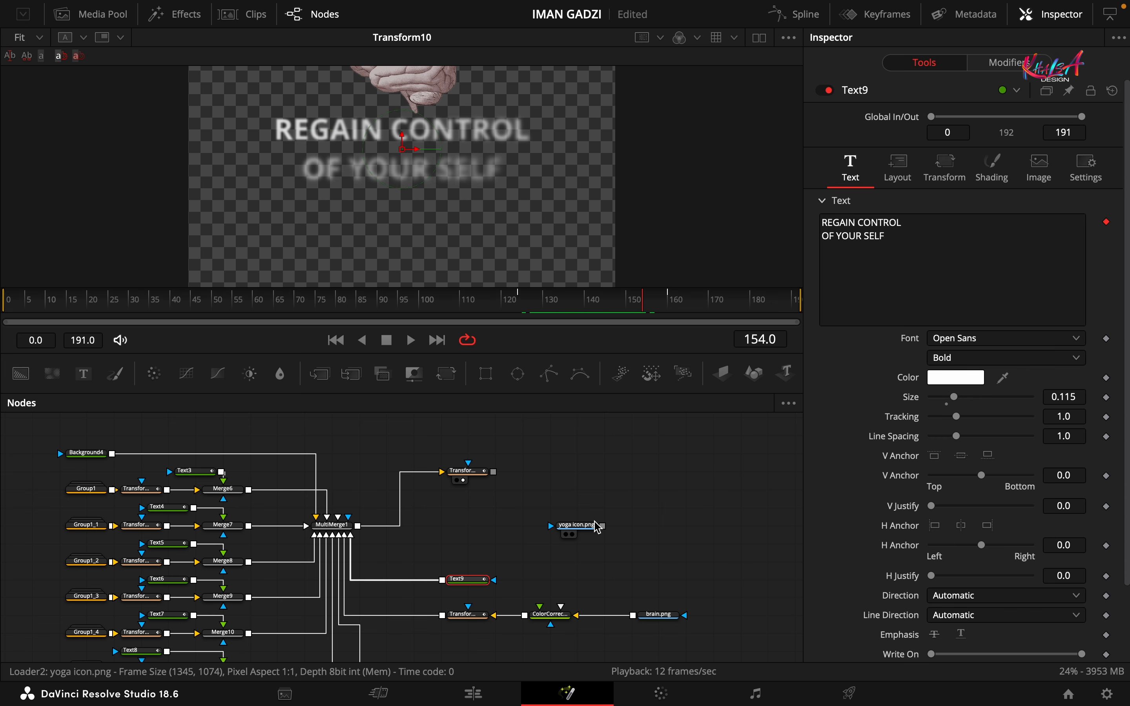
# Add a Transform after the yoga icon and connect its output to MultiMerge1
pyautogui.click(593, 527)
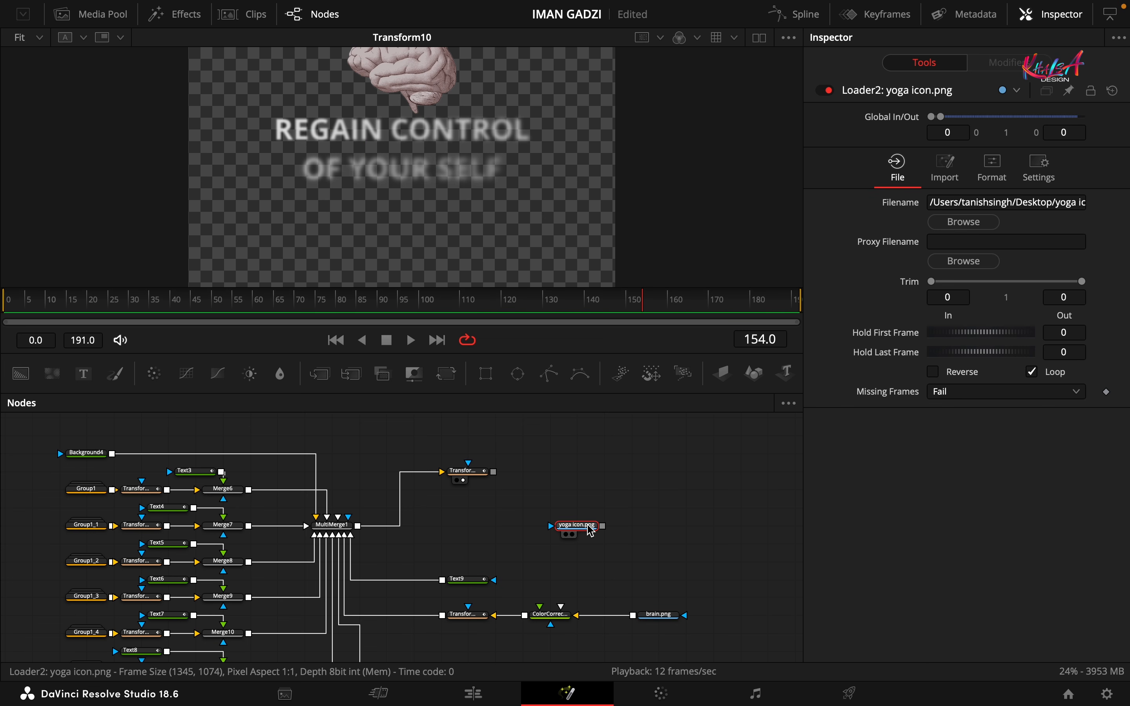
pyautogui.click(444, 376)
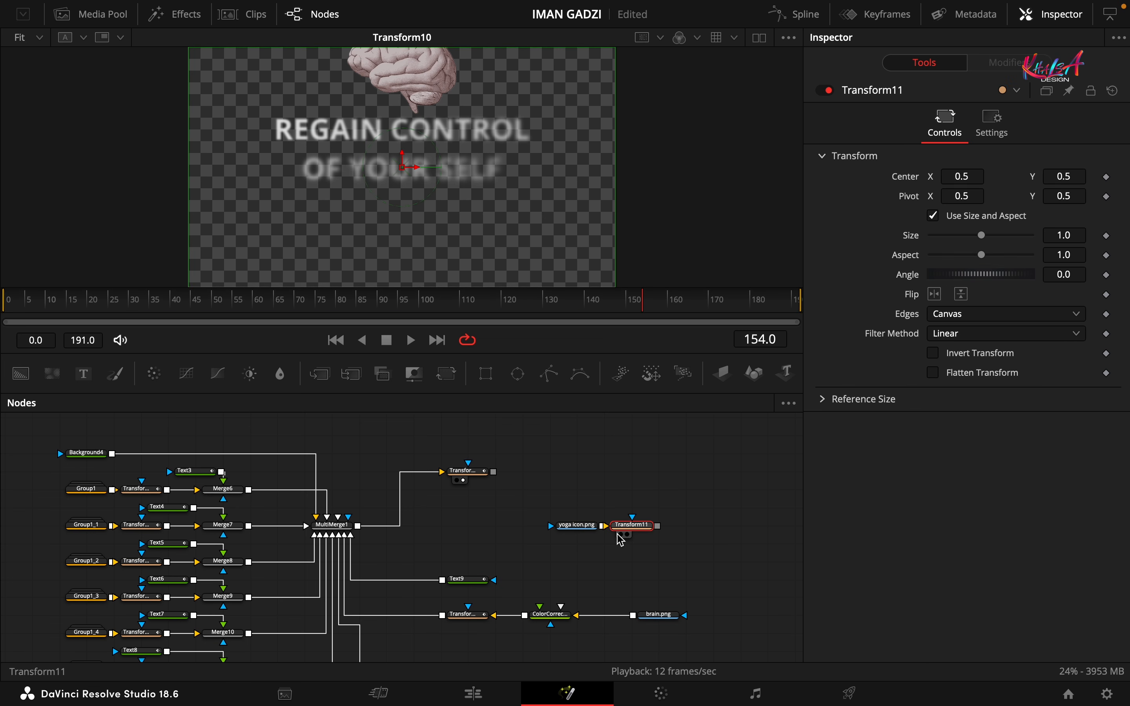
pyautogui.moveTo(617, 534); pyautogui.dragTo(327, 525)
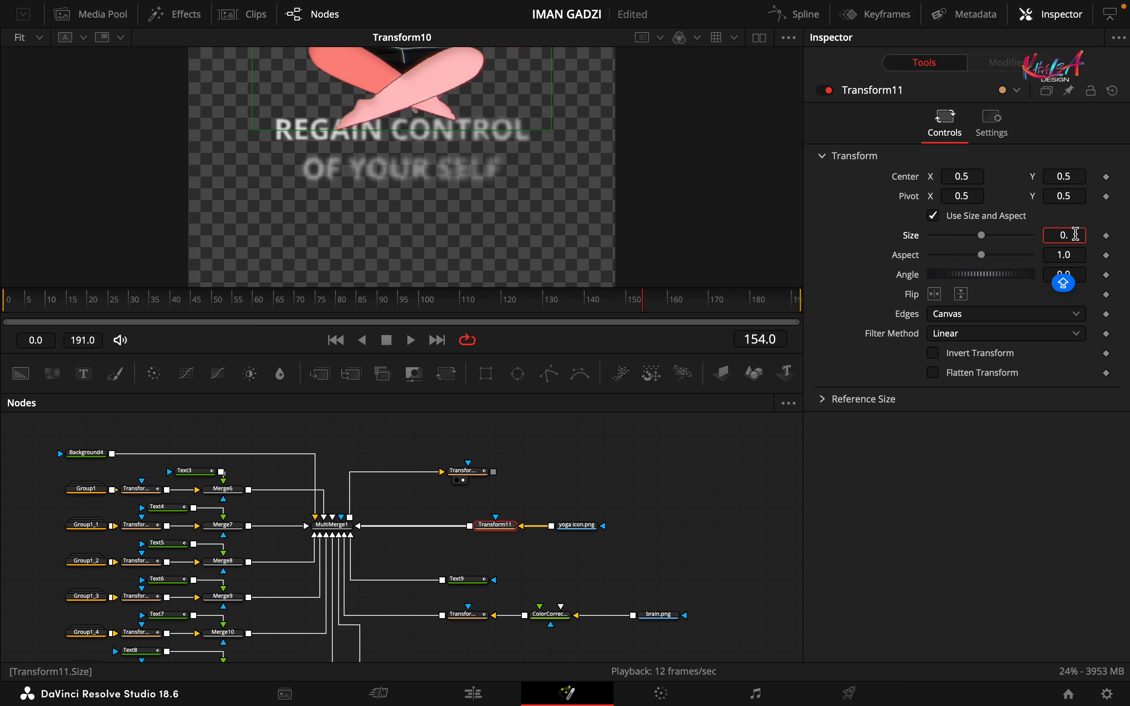
# Set the yoga icon Transform's Center Y to -0.3 and its Size to 0.5
pyautogui.press('Tab')
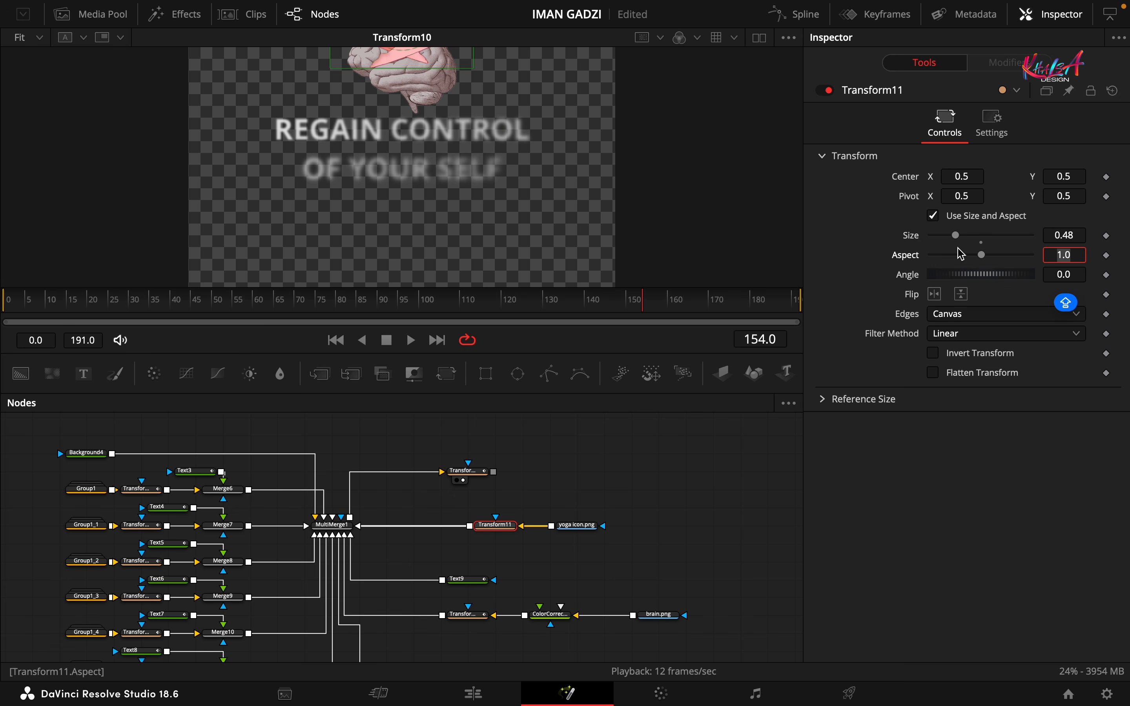
pyautogui.click(1074, 179)
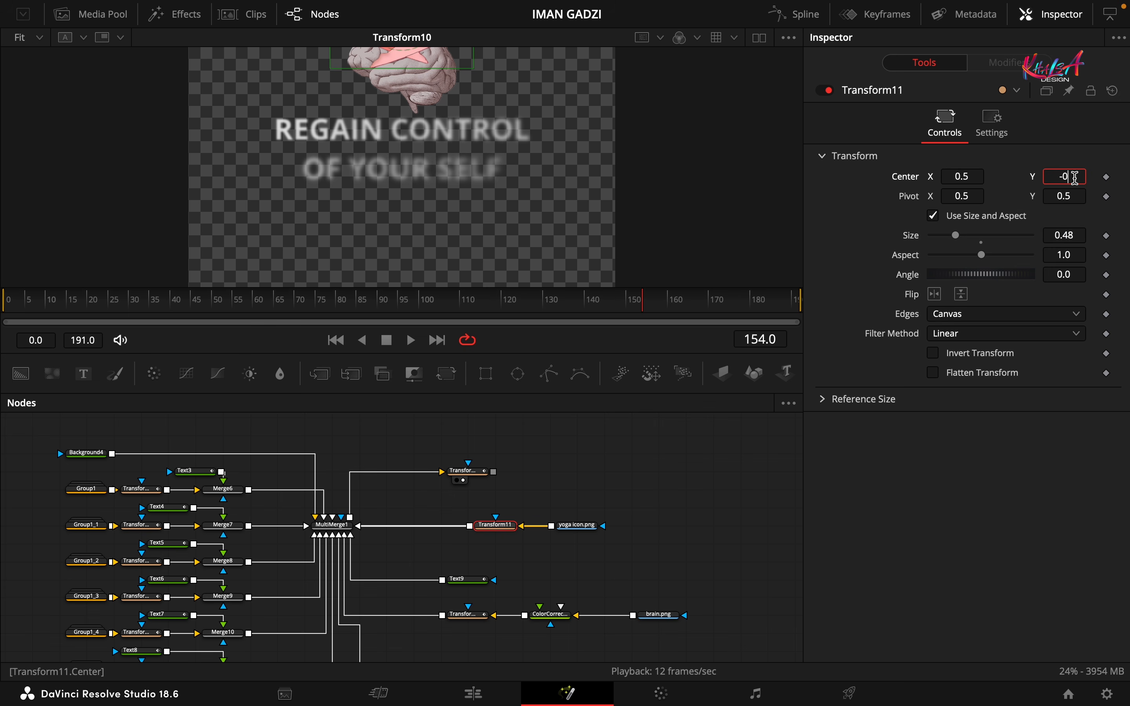
pyautogui.write('-0.3')
pyautogui.press('Tab')
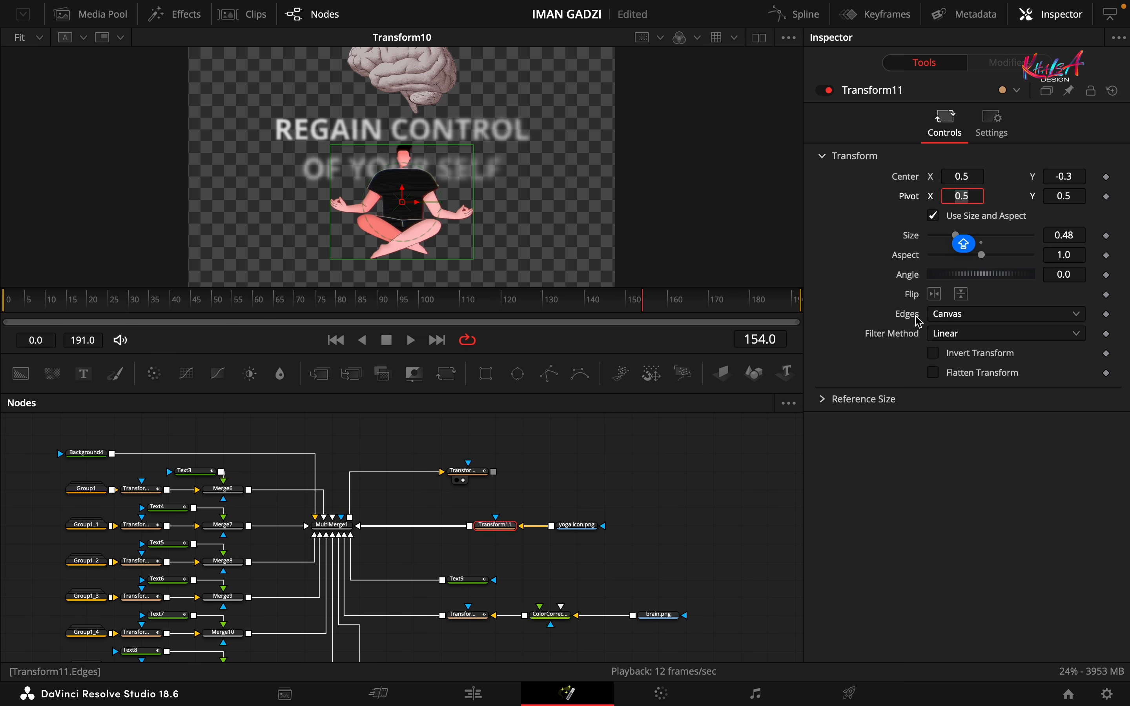
pyautogui.moveTo(957, 235); pyautogui.dragTo(960, 239)
pyautogui.click(1074, 236)
pyautogui.write('0.5')
pyautogui.press('Tab')
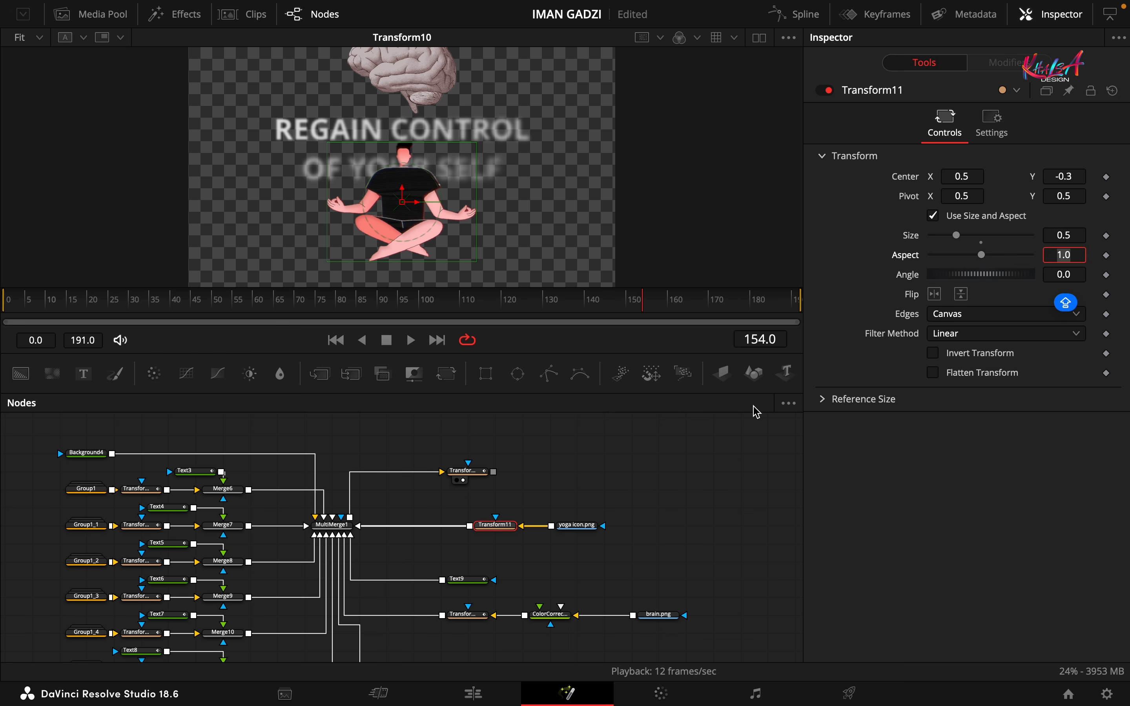
# Insert a Merge node after Merge11 and connect a new Text+ node as its foreground
pyautogui.moveTo(646, 306); pyautogui.dragTo(610, 309)
pyautogui.click(248, 517)
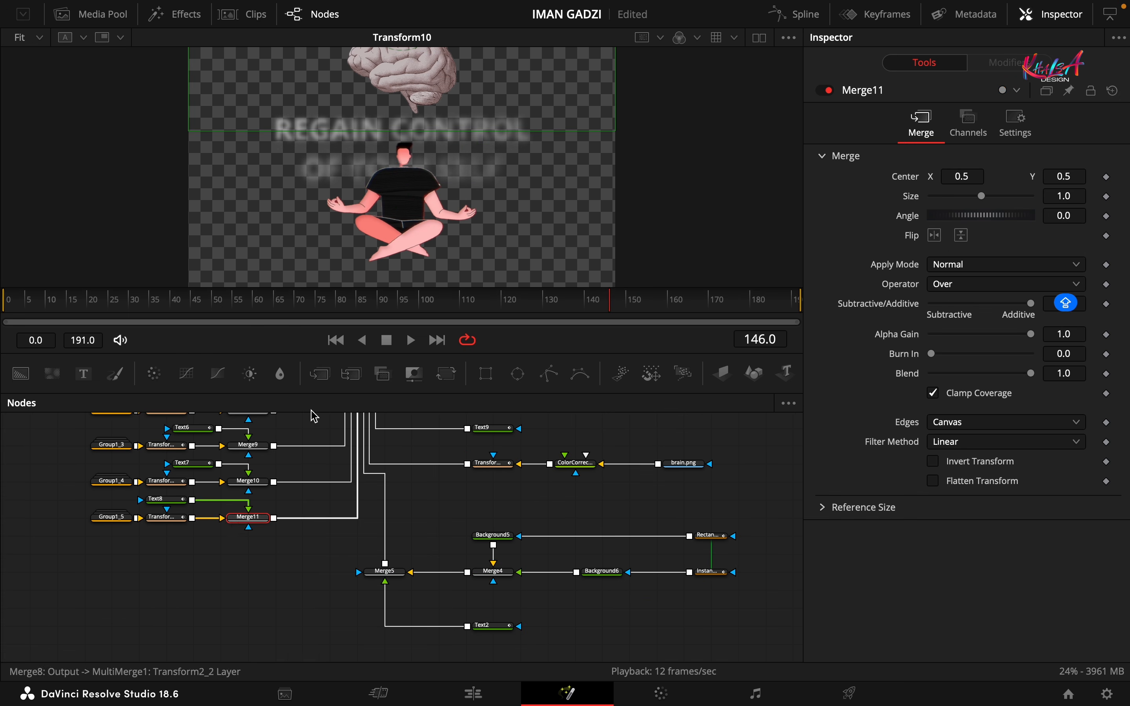
pyautogui.click(319, 376)
pyautogui.moveTo(243, 509); pyautogui.dragTo(325, 563)
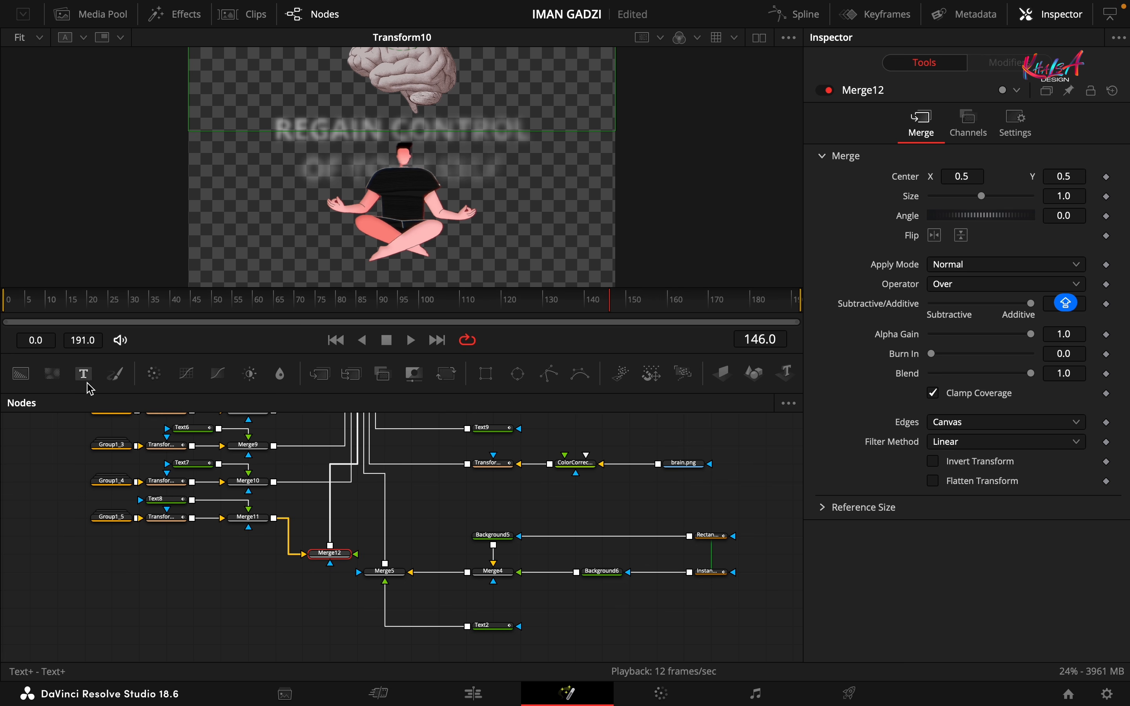
pyautogui.moveTo(83, 374); pyautogui.dragTo(304, 590)
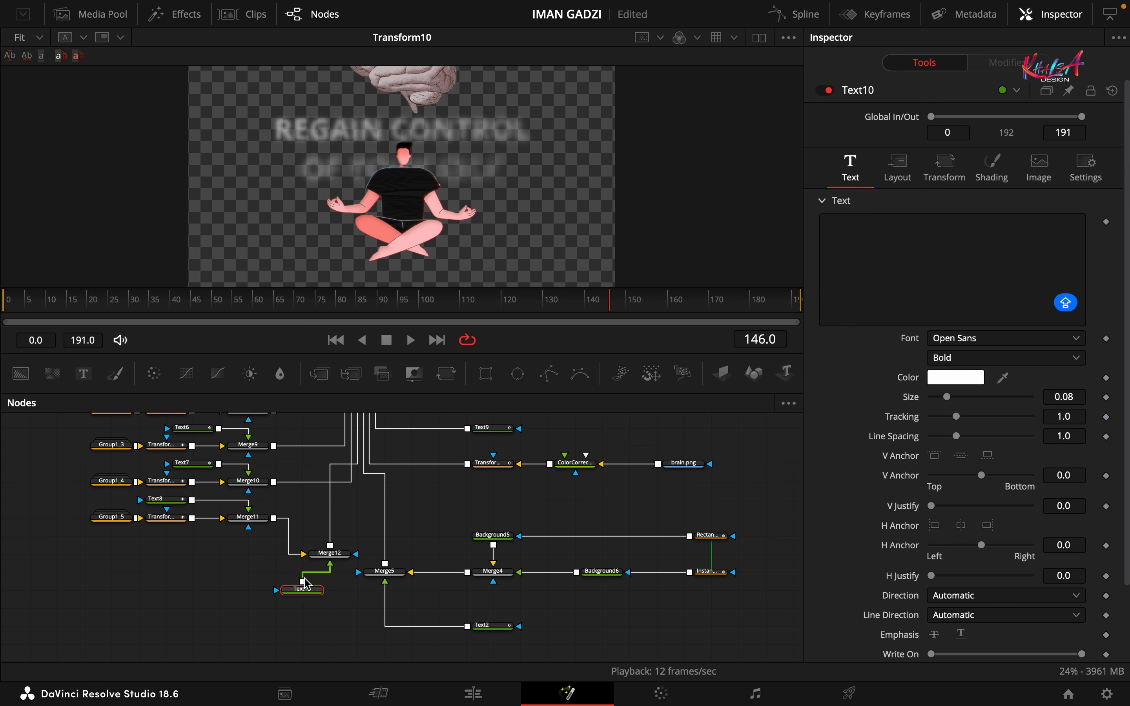
# Fill Text10 with a row of dashes and set its Tracking to 1.102
pyautogui.click(906, 233)
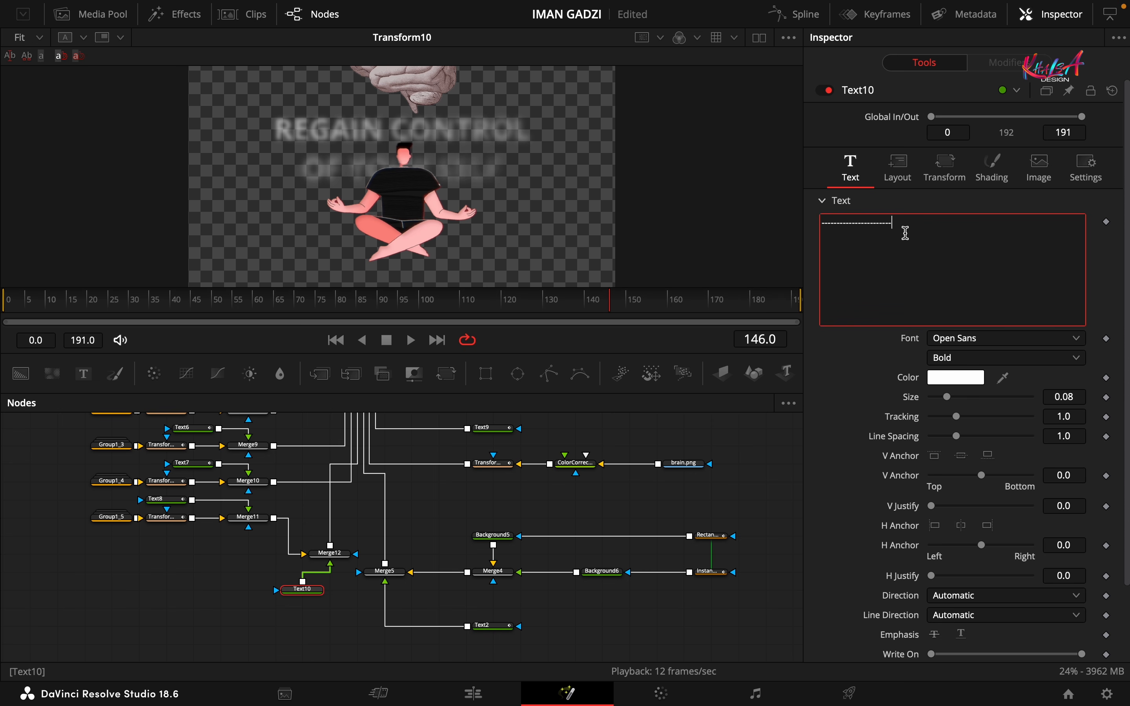
pyautogui.click(1076, 416)
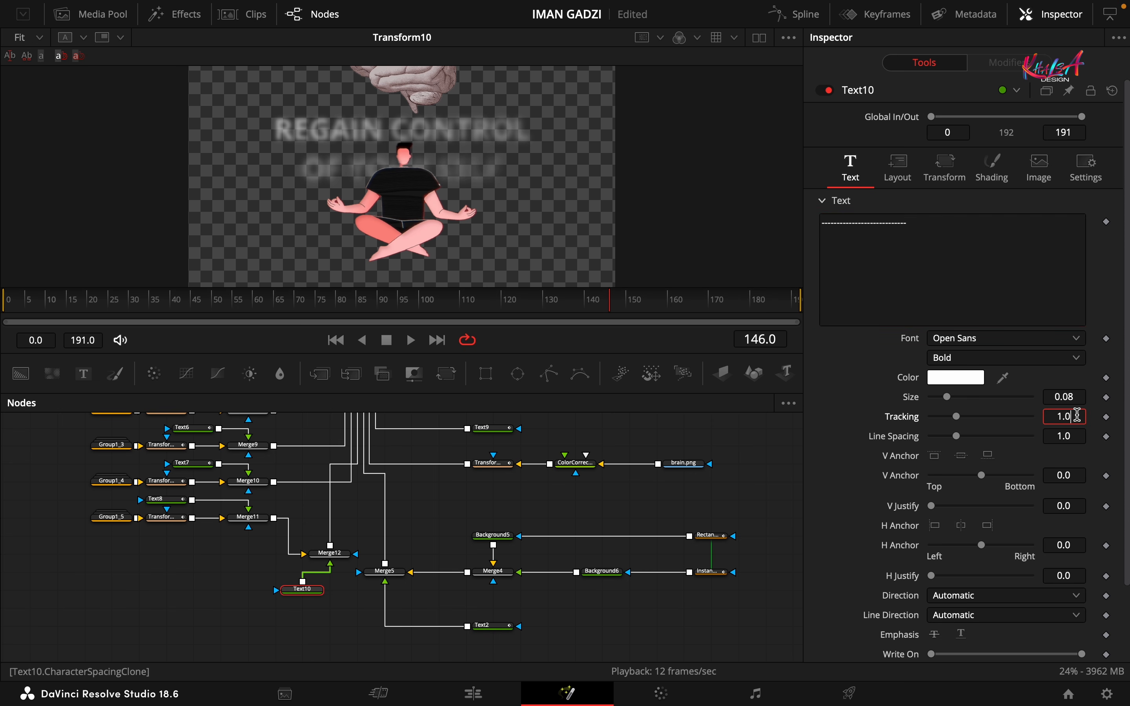
pyautogui.press('Tab')
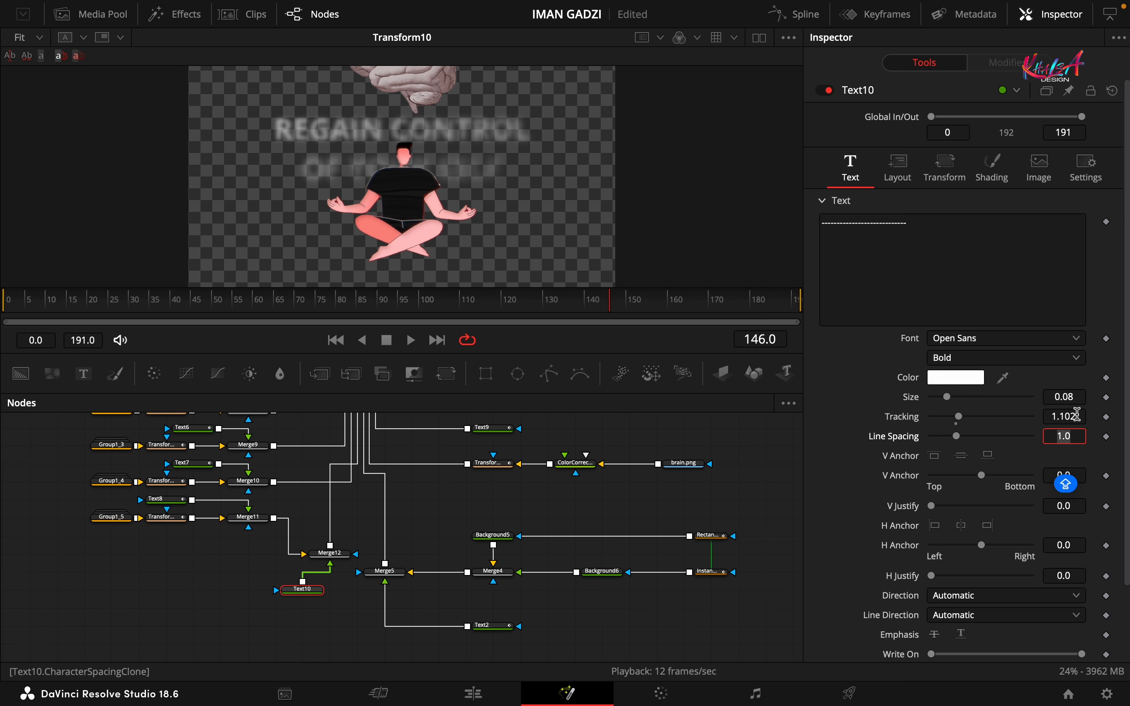
# Set Text10's layout type to Path and remove the path's shape animation
pyautogui.click(897, 168)
pyautogui.click(971, 222)
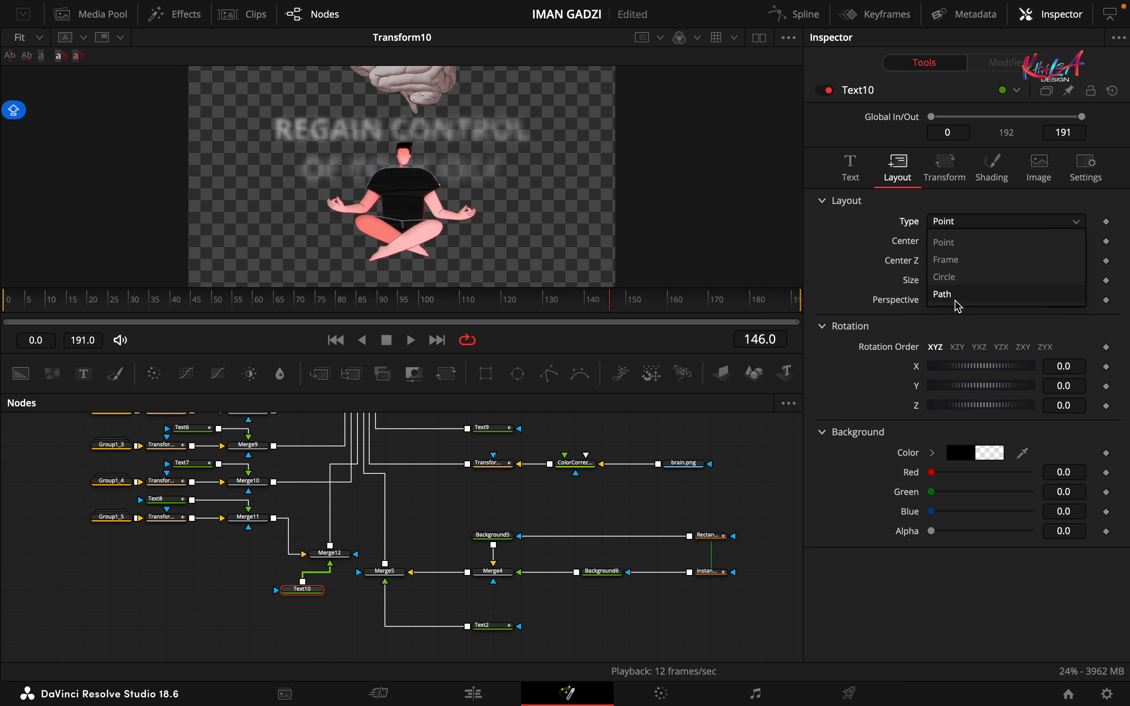
pyautogui.click(954, 296)
pyautogui.rightClick(992, 588)
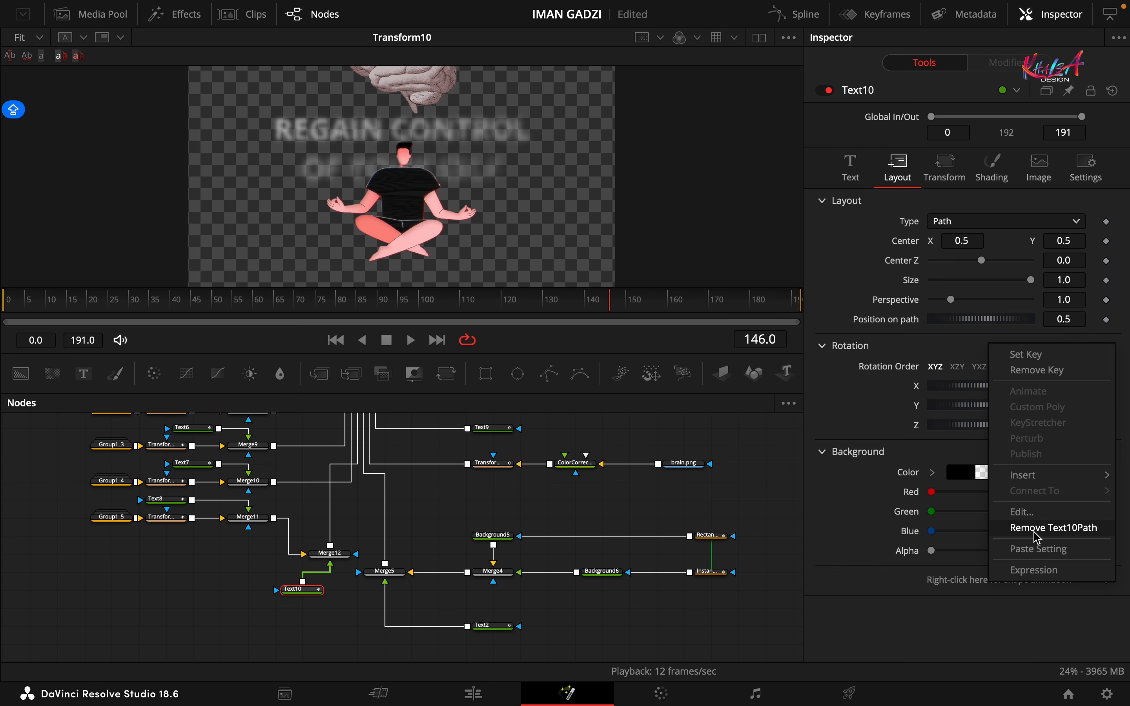
pyautogui.click(966, 534)
# At frame 130, draw Text10's path from card 6 down to the yoga figure's shoulder and smooth its points
pyautogui.moveTo(616, 307); pyautogui.dragTo(541, 304)
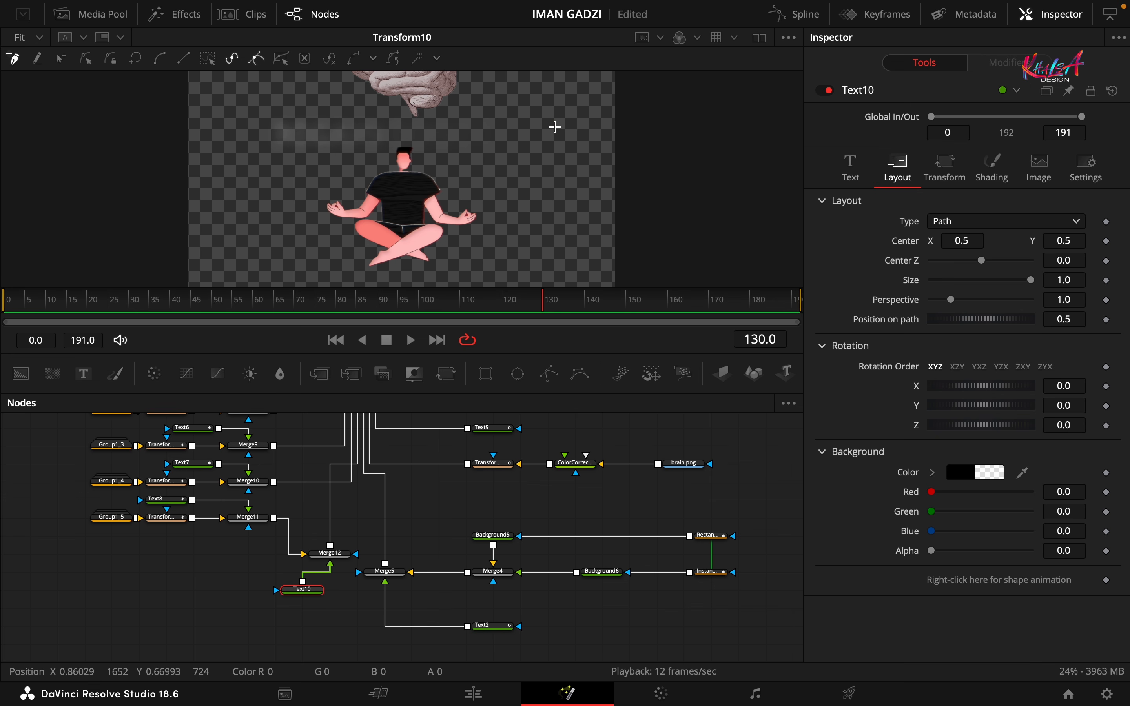
pyautogui.click(495, 186)
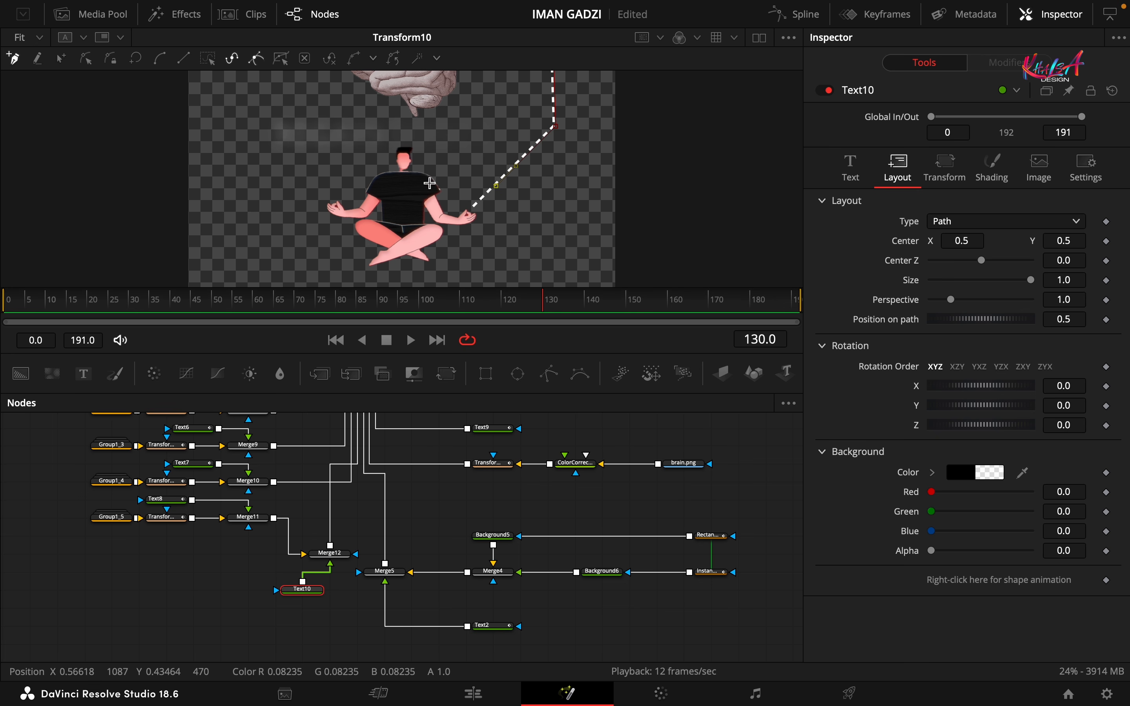
pyautogui.click(430, 182)
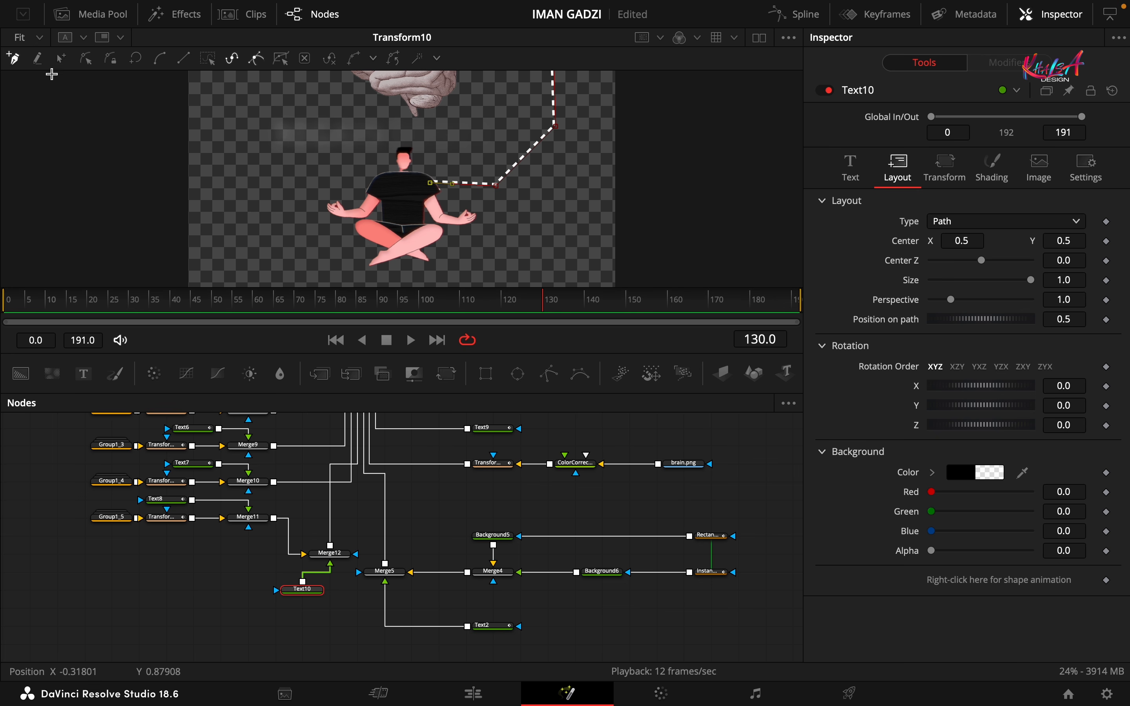
pyautogui.click(209, 66)
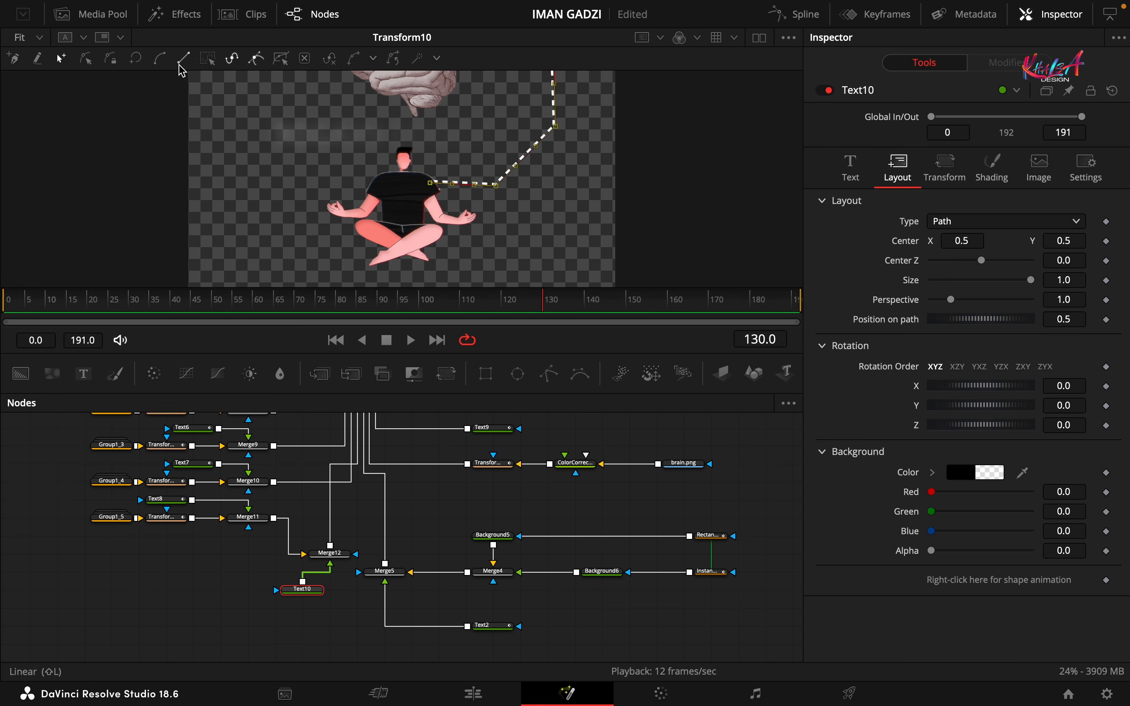
pyautogui.click(159, 60)
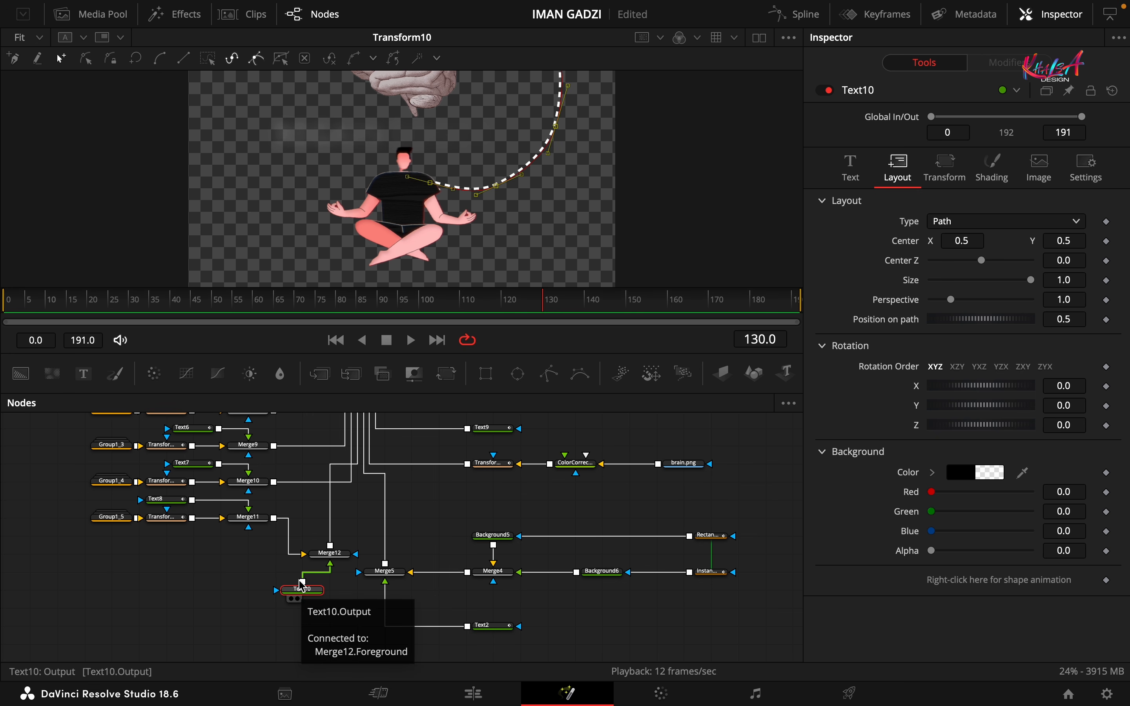
# Keyframe Text10's Write On at frame 140 with End 1.0 and at frame 110 with End 0.0
pyautogui.moveTo(541, 287); pyautogui.dragTo(584, 308)
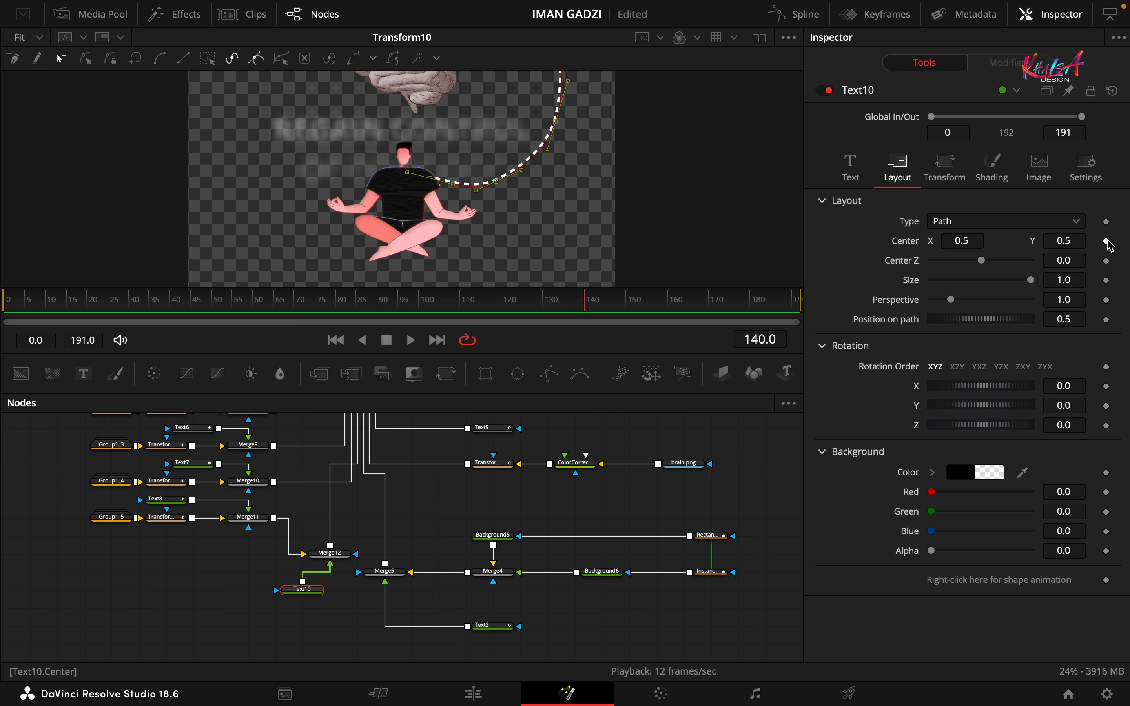
pyautogui.click(850, 166)
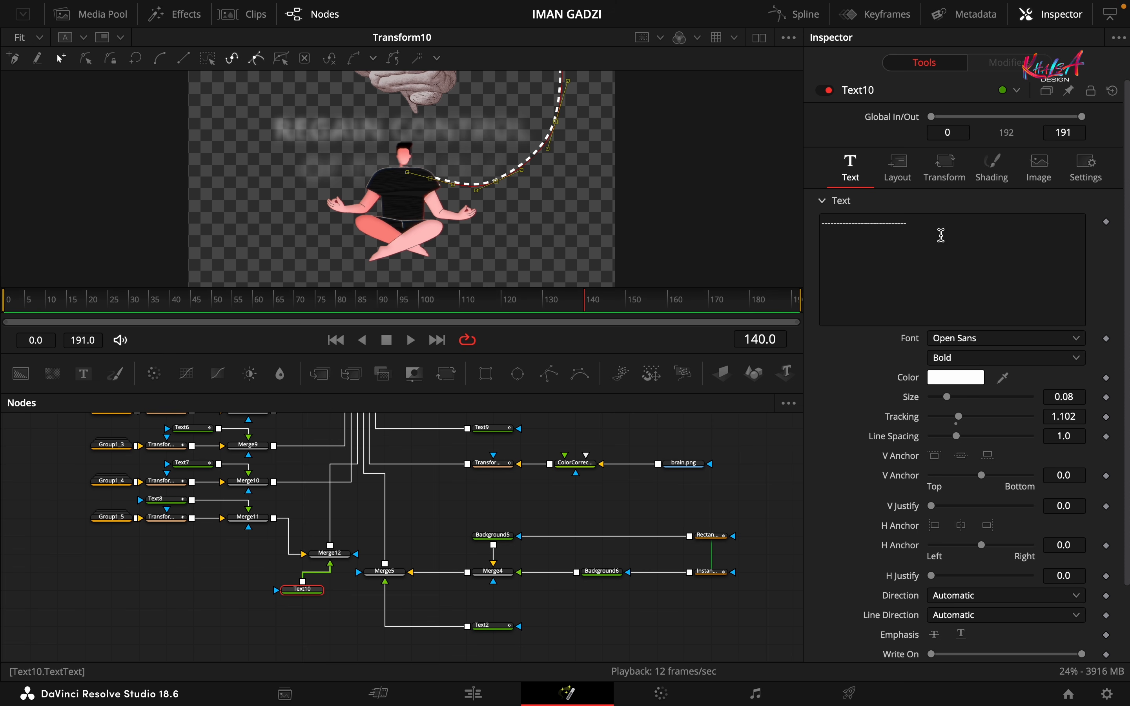
pyautogui.scroll(-2, 980, 549)
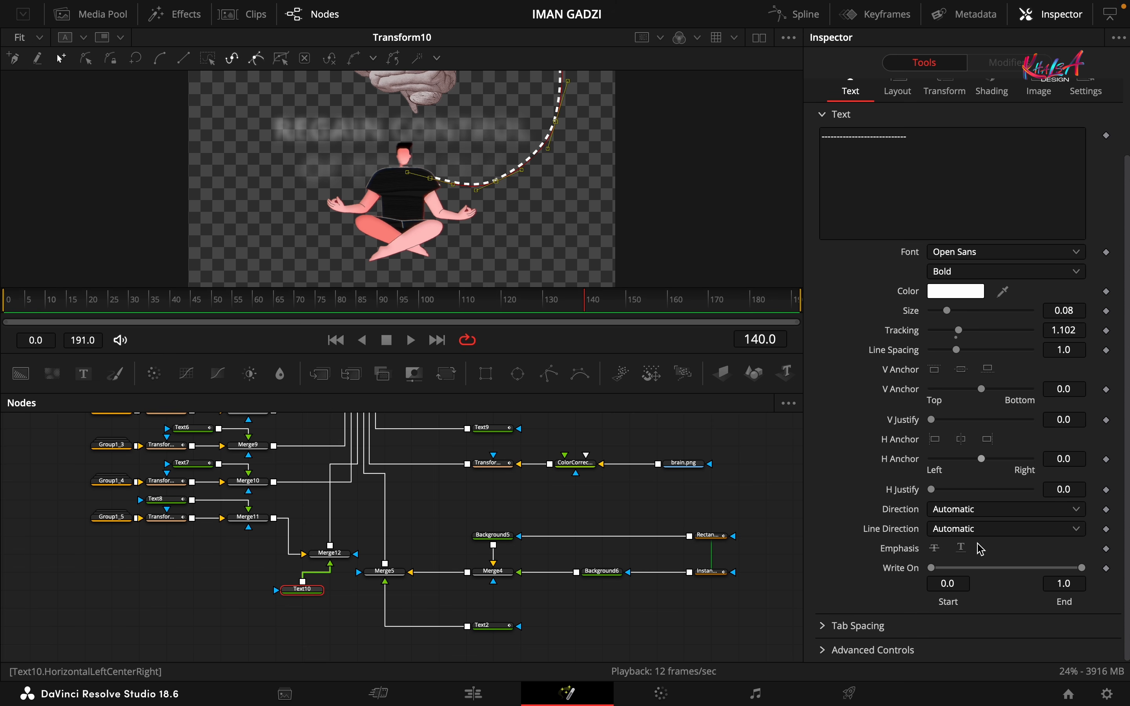
pyautogui.click(1106, 568)
pyautogui.moveTo(587, 312); pyautogui.dragTo(460, 304)
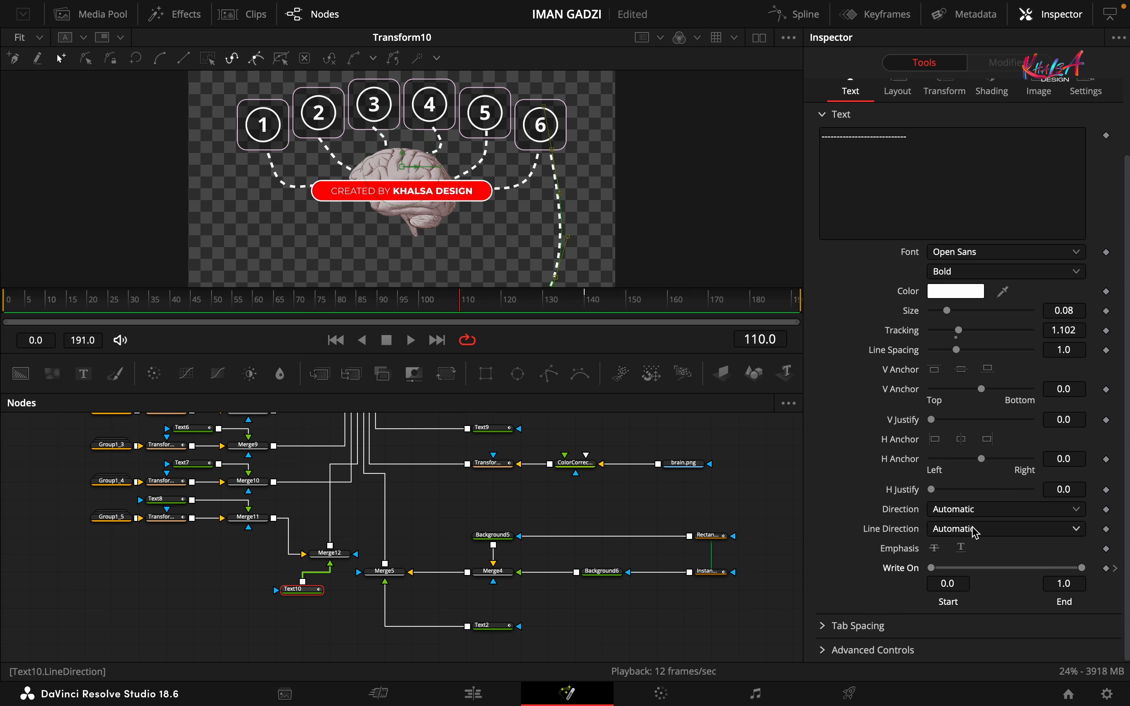
pyautogui.moveTo(1083, 573); pyautogui.dragTo(931, 568)
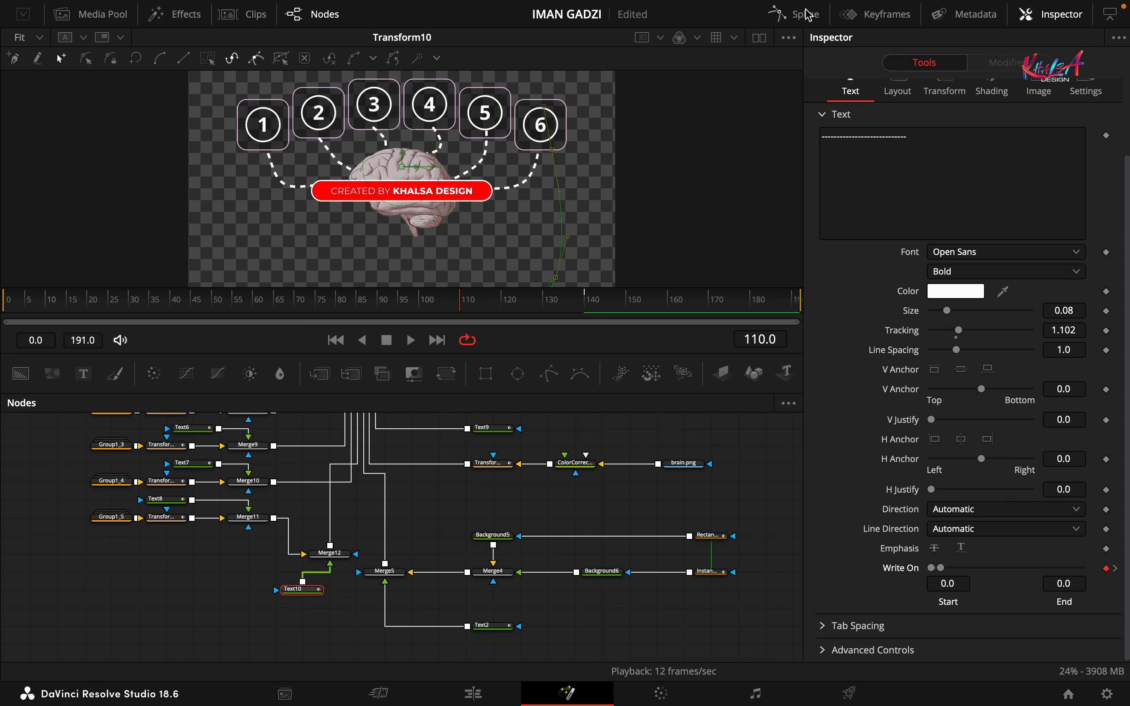
# Smooth Text10's Write On keyframes in the Spline editor and preview the dashed line's reveal near frame 139
pyautogui.click(794, 14)
pyautogui.click(731, 403)
pyautogui.click(600, 648)
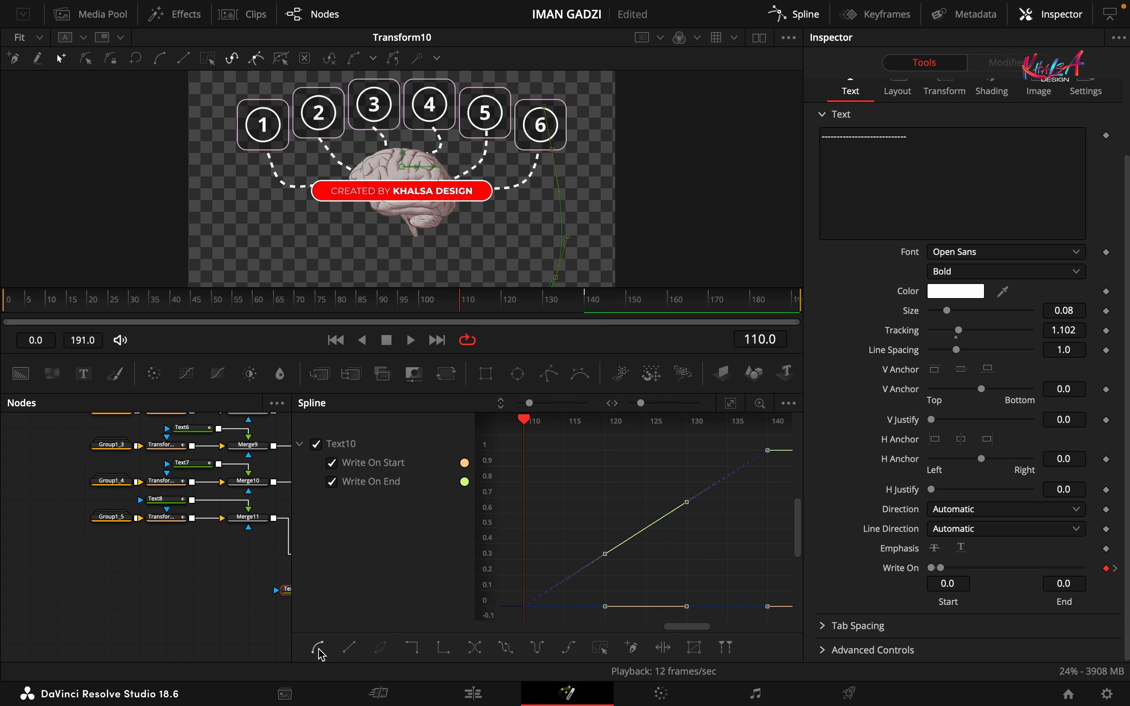
pyautogui.click(319, 649)
pyautogui.click(794, 14)
pyautogui.moveTo(461, 306); pyautogui.dragTo(580, 306)
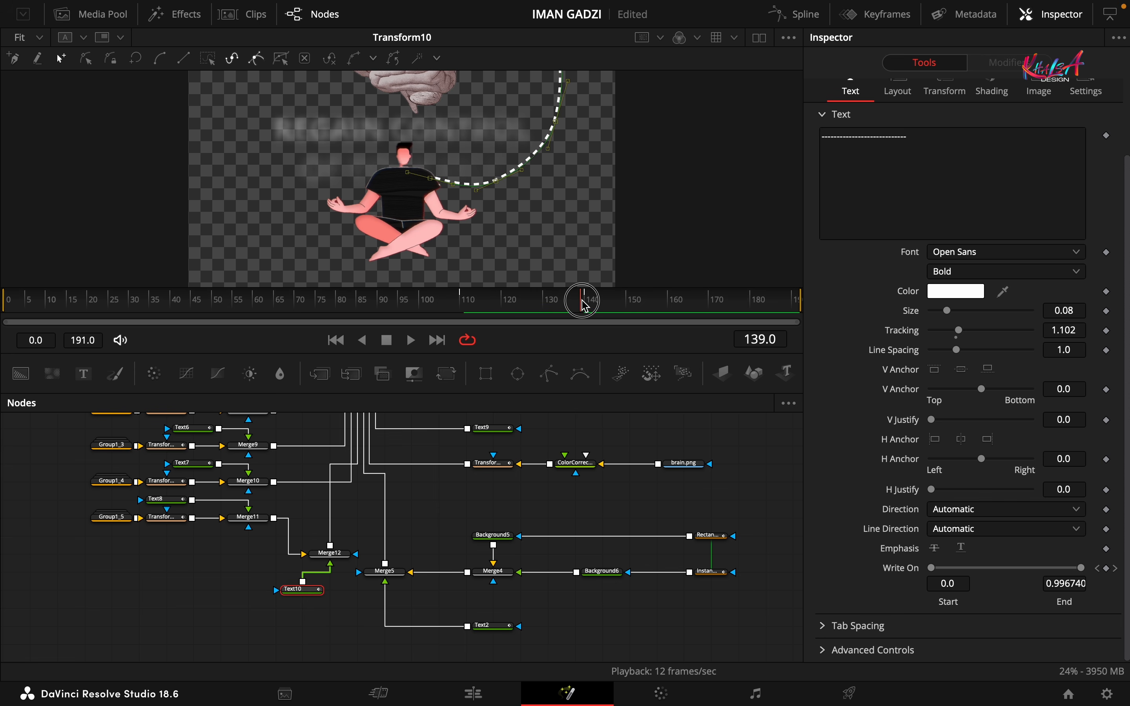
# Insert a Merge after card 1's Merge6 and feed it a bold Open Sans Text+ node of dashes, size 0.08, tracking 1.102
pyautogui.scroll(6, 304, 427)
pyautogui.click(250, 488)
pyautogui.click(351, 373)
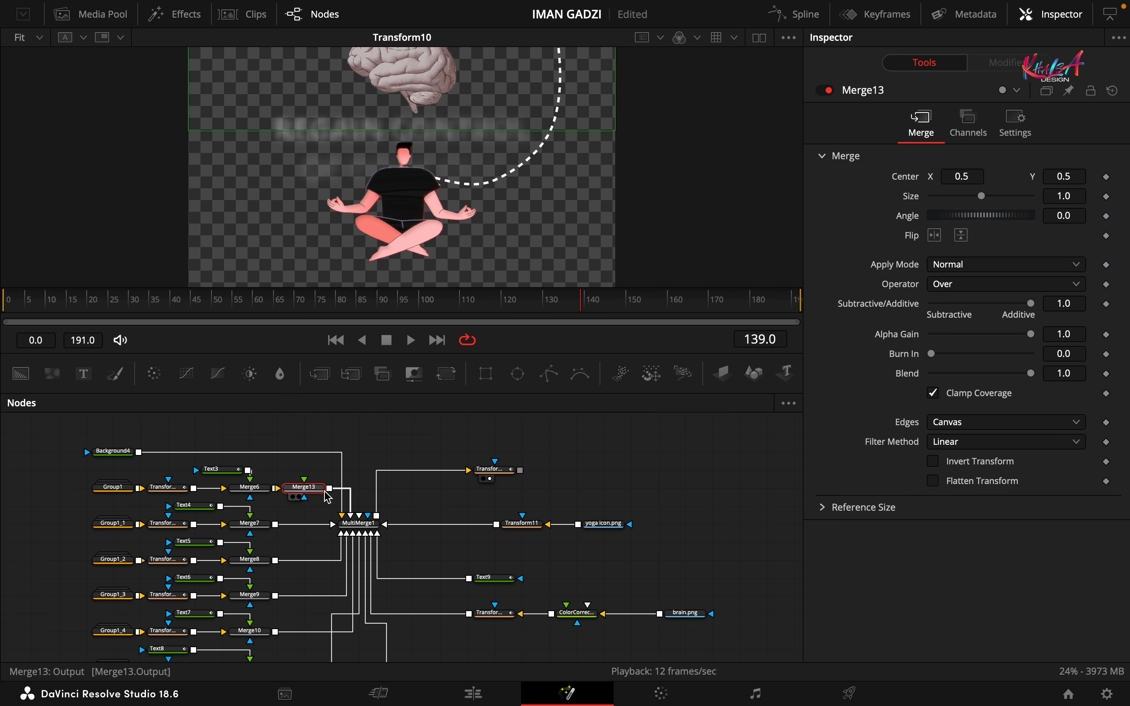
pyautogui.moveTo(83, 373); pyautogui.dragTo(304, 489)
pyautogui.click(894, 239)
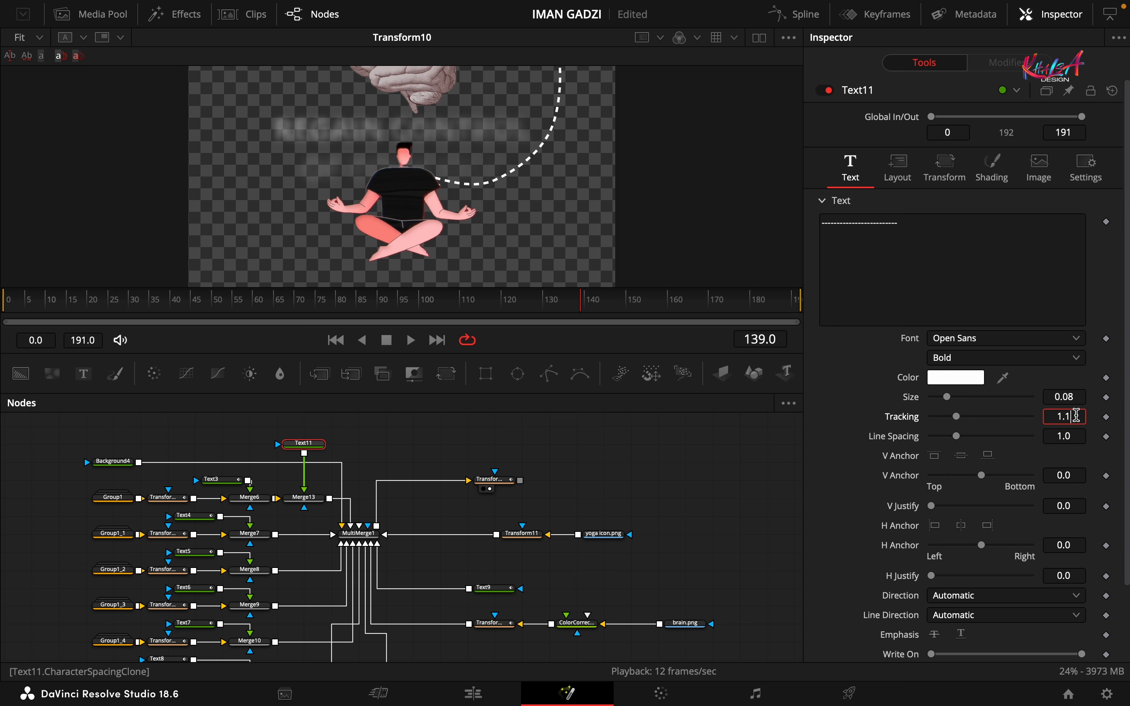
# Set Text11's layout type to Path and remove the path's shape animation
pyautogui.click(897, 168)
pyautogui.click(1049, 222)
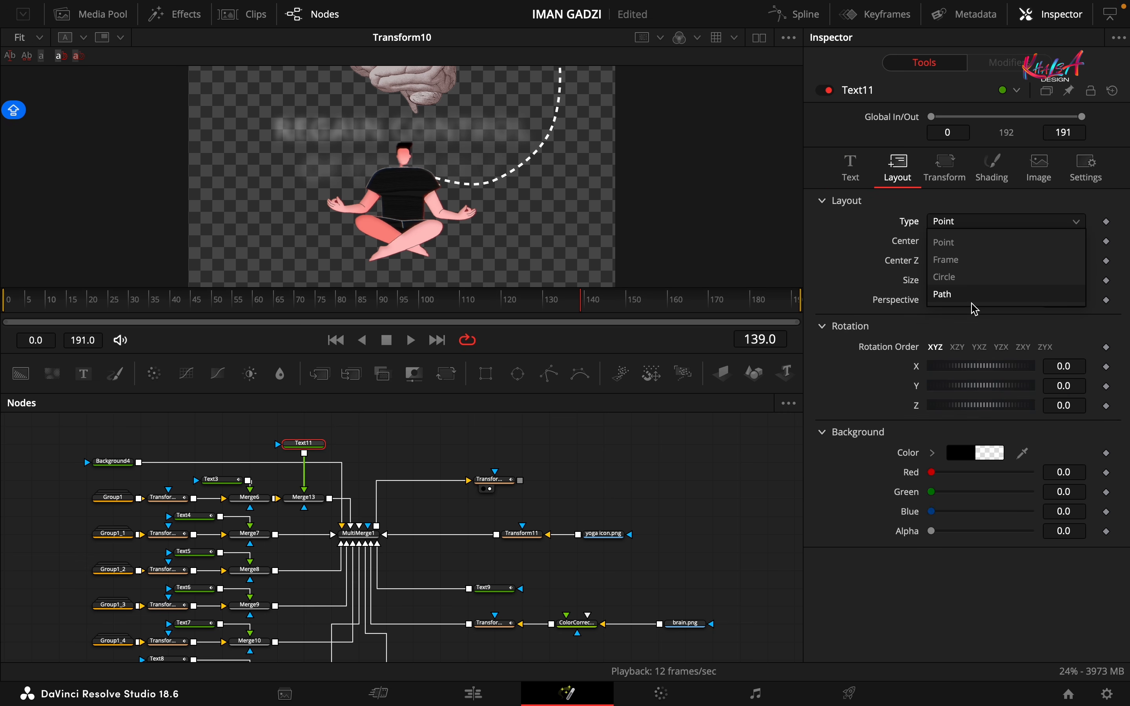
pyautogui.click(947, 295)
pyautogui.rightClick(964, 583)
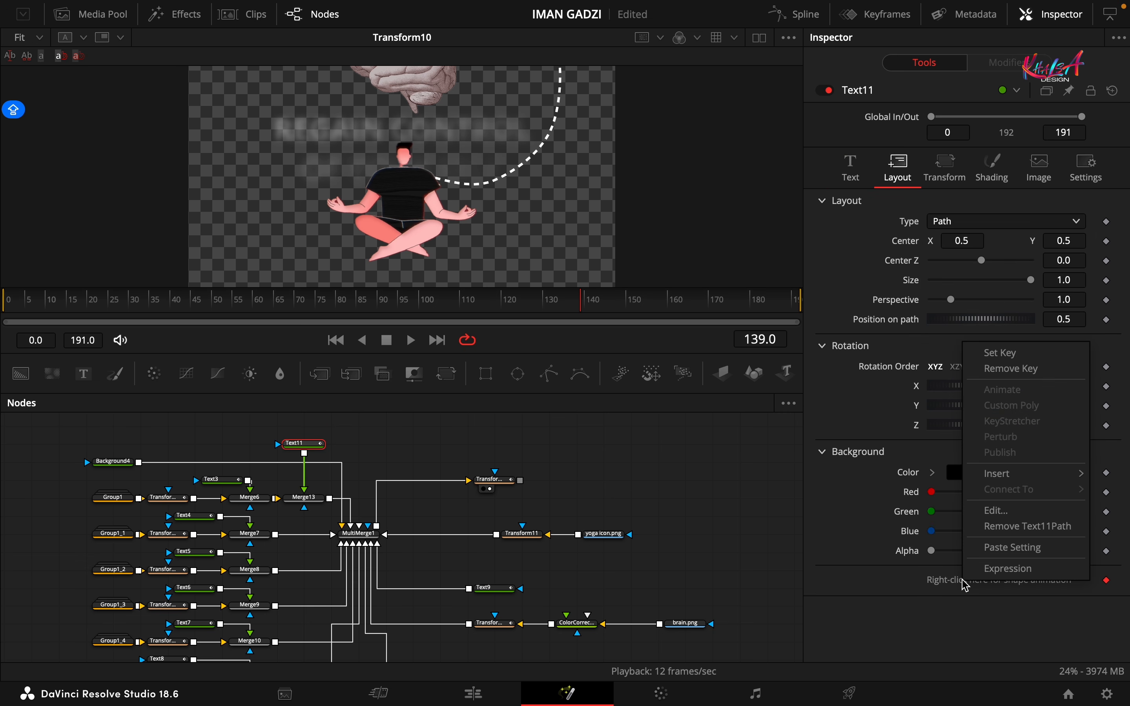
pyautogui.click(1022, 526)
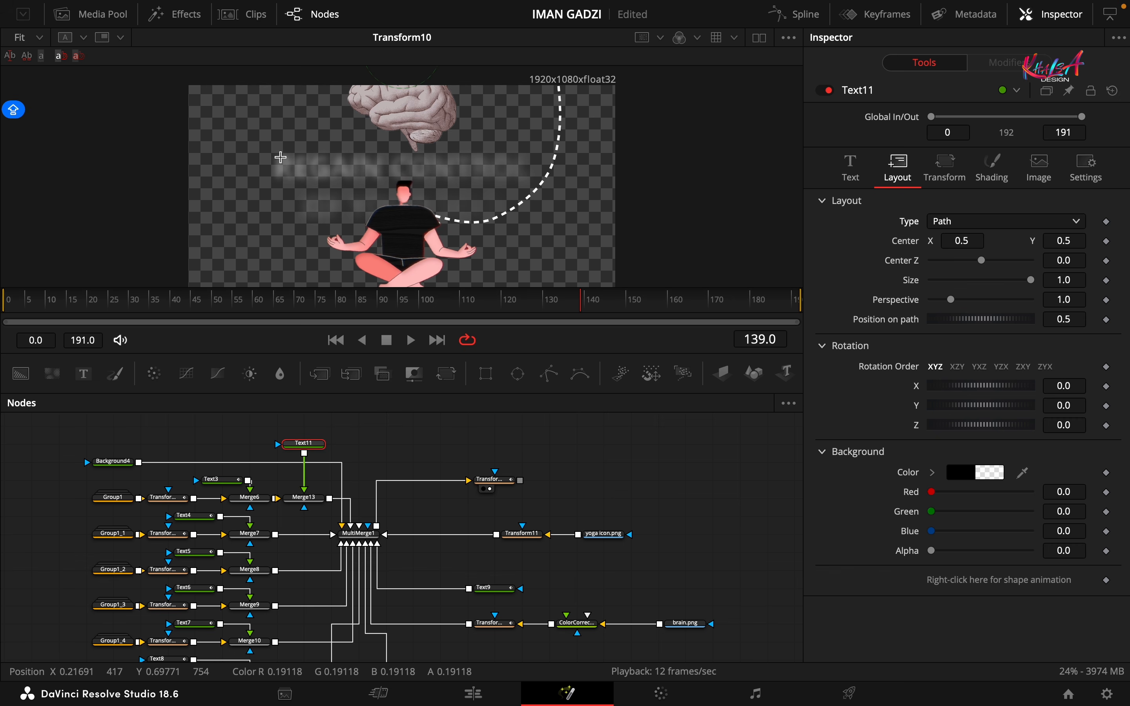
# At frame 128, draw Text11's path from card 1 down to the yoga figure's shoulder and smooth its points
pyautogui.moveTo(581, 299); pyautogui.dragTo(536, 301)
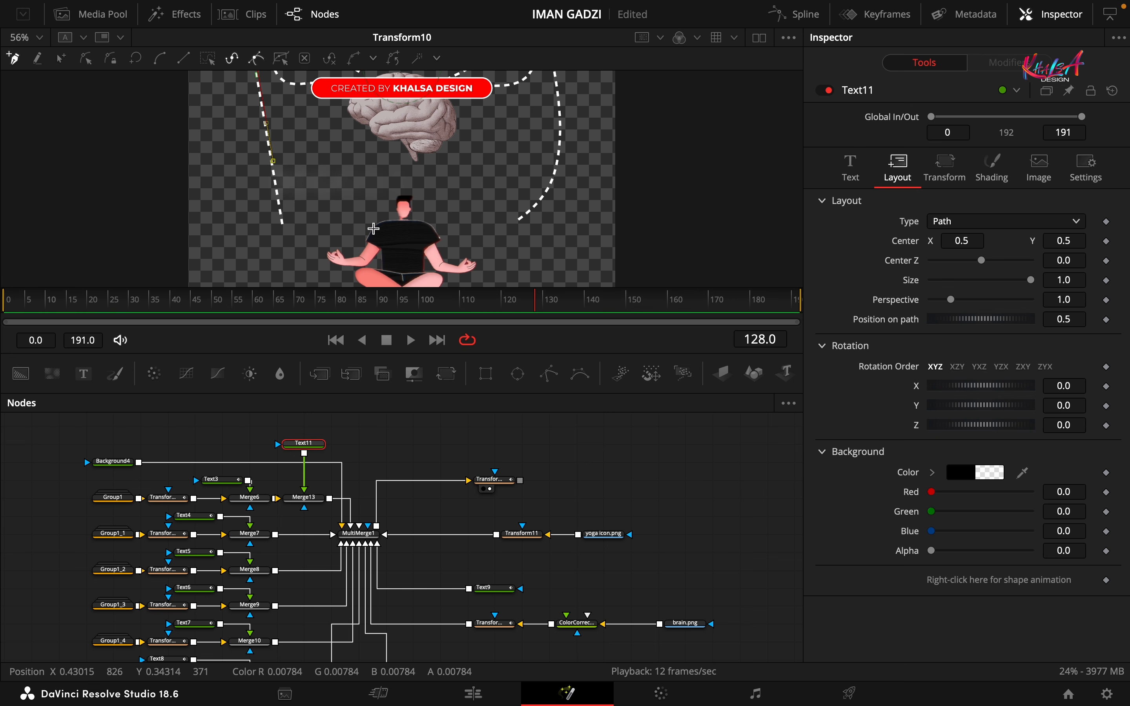
pyautogui.click(376, 228)
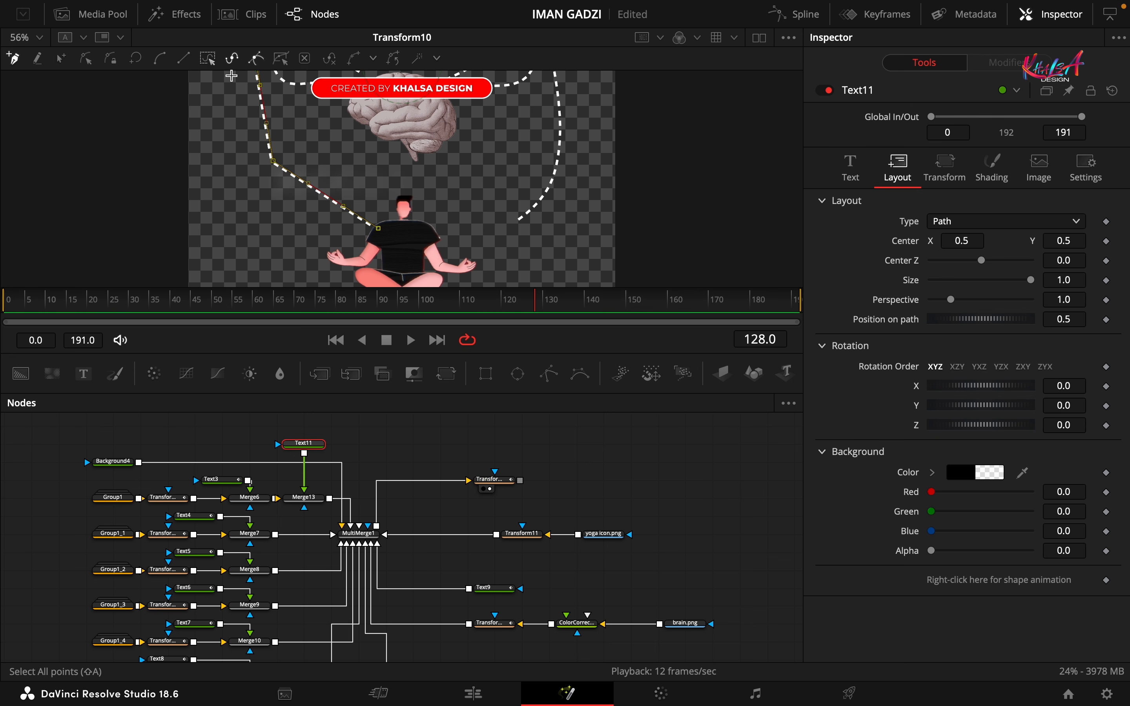
pyautogui.click(232, 58)
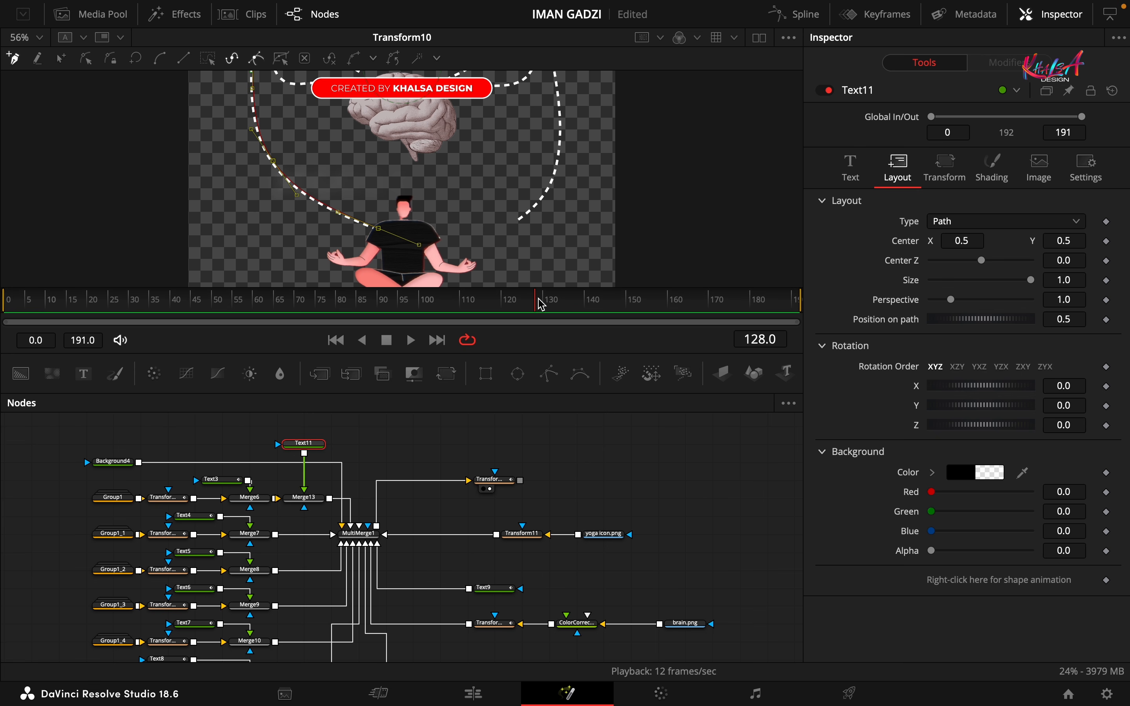
# Keyframe Text11's Write On at frame 150 with End 1.0 and at frame 124 with End 0.0
pyautogui.click(851, 171)
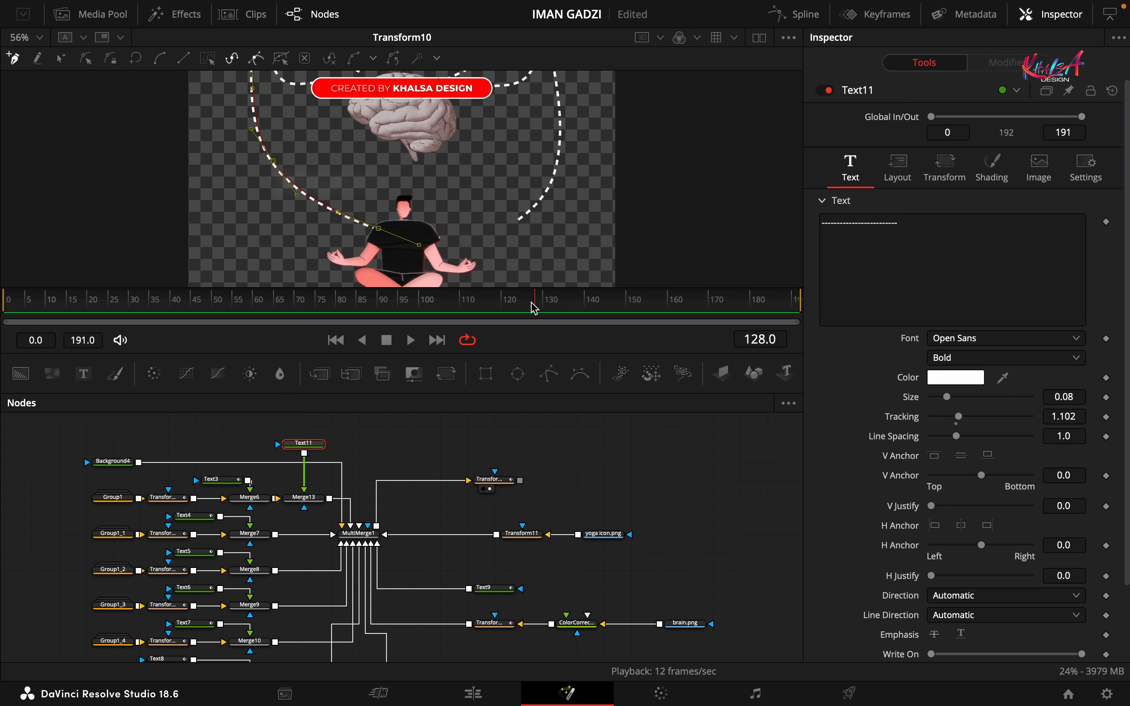
pyautogui.moveTo(536, 307)
pyautogui.mouseDown()
pyautogui.moveTo(628, 306)
pyautogui.moveTo(516, 302)
pyautogui.mouseUp()
pyautogui.scroll(-2, 1116, 570)
pyautogui.click(1106, 568)
pyautogui.moveTo(1039, 576); pyautogui.dragTo(929, 576)
# Smooth Text11's Write On keyframes in the Spline editor and preview the dashed line's reveal up to frame 148
pyautogui.click(798, 14)
pyautogui.click(731, 404)
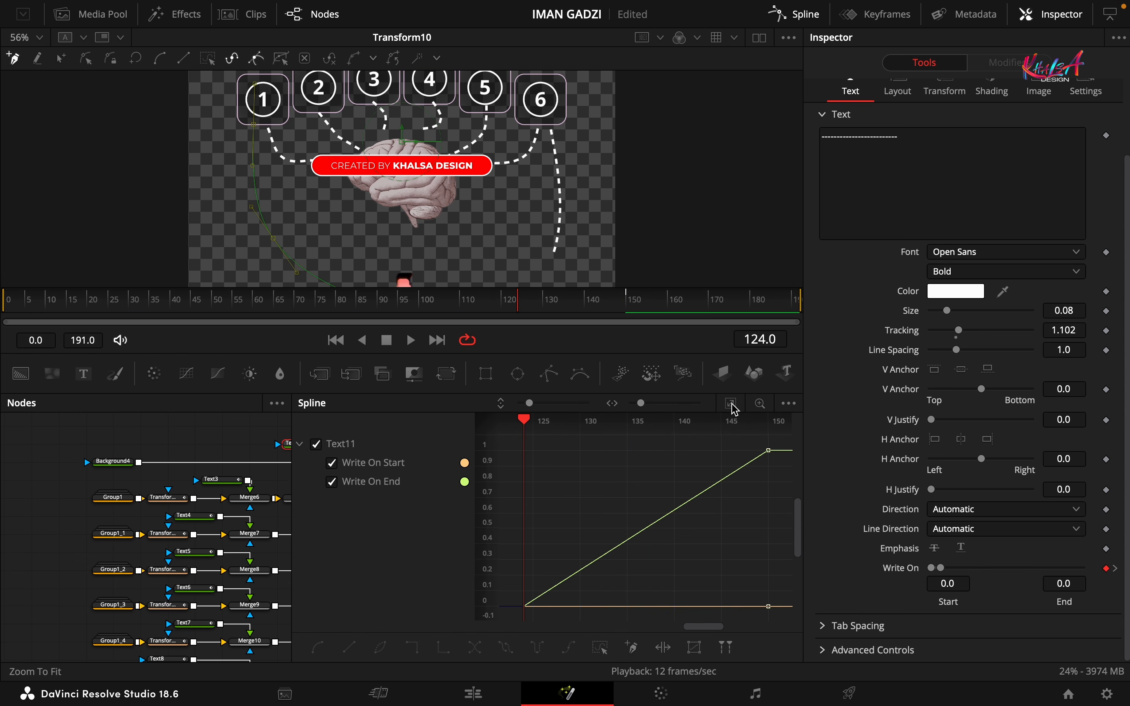
pyautogui.click(599, 647)
pyautogui.click(317, 647)
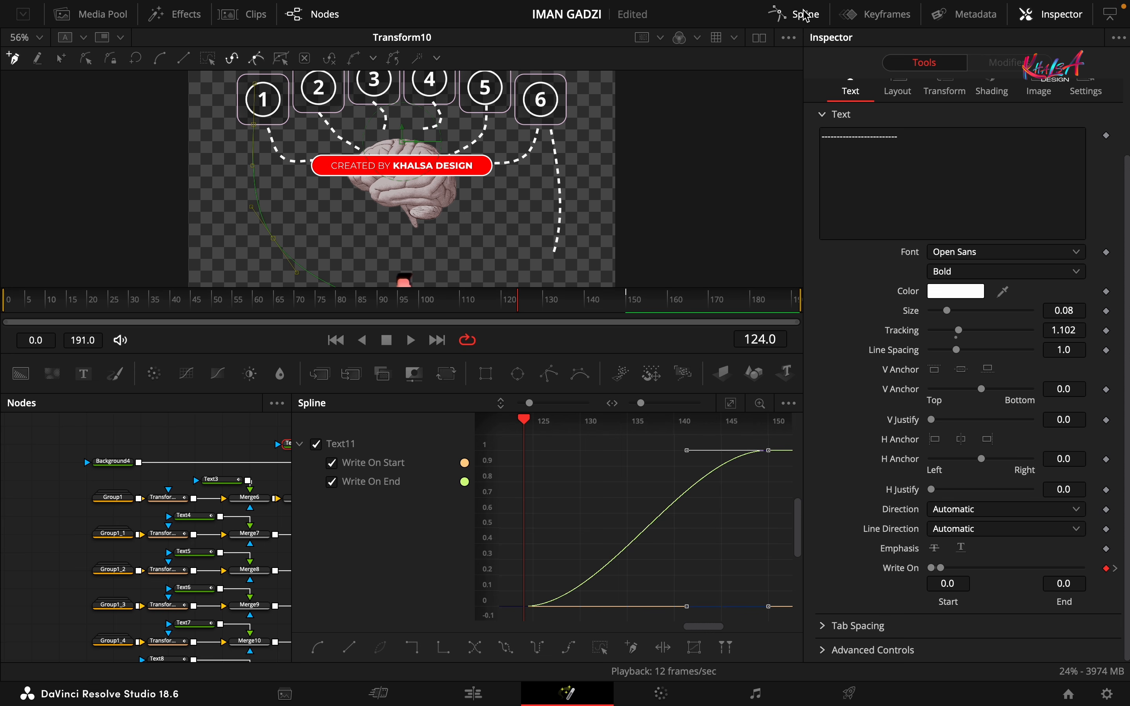
pyautogui.click(794, 14)
pyautogui.moveTo(519, 303); pyautogui.dragTo(621, 319)
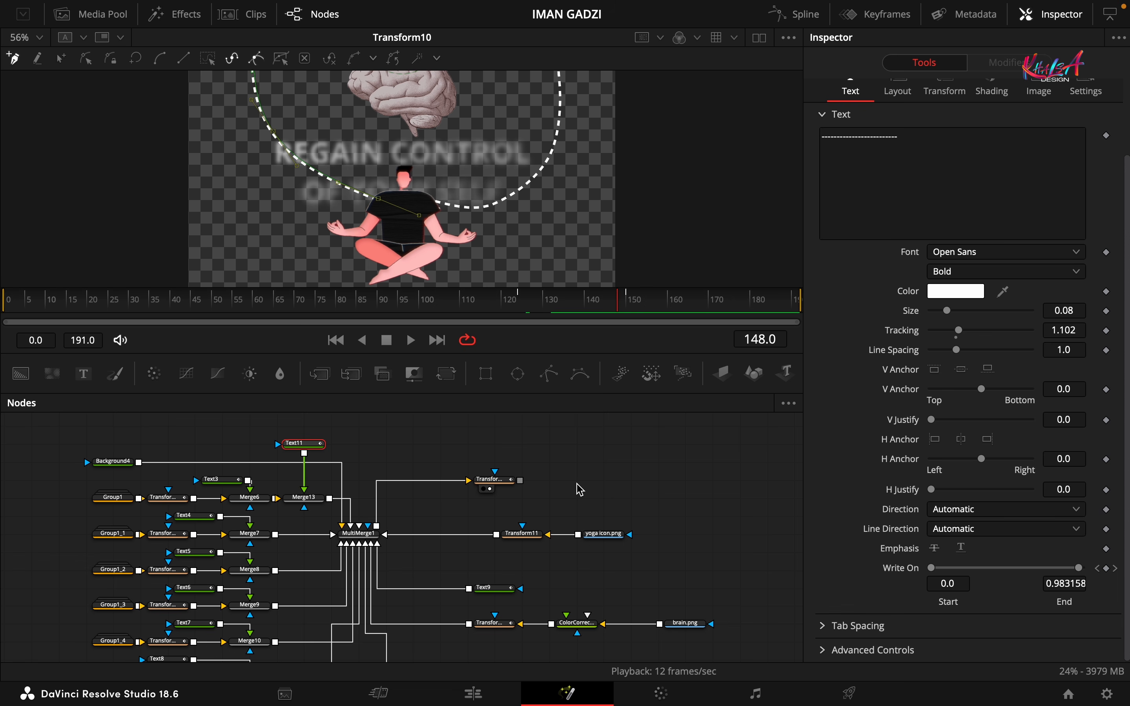
# Add a Merge after Transform10 with a new Background node behind it, Transform10 as its foreground, and show the Merge in the viewer
pyautogui.click(490, 480)
pyautogui.moveTo(617, 299); pyautogui.dragTo(557, 309)
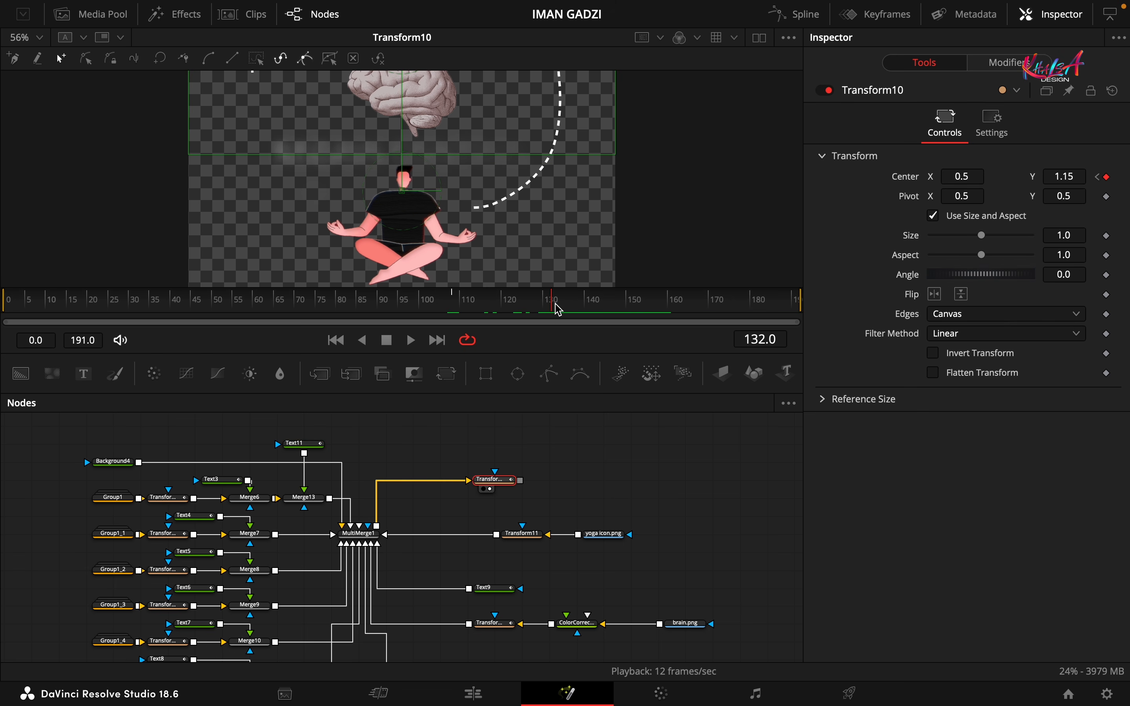
pyautogui.hscroll(3, 557, 481)
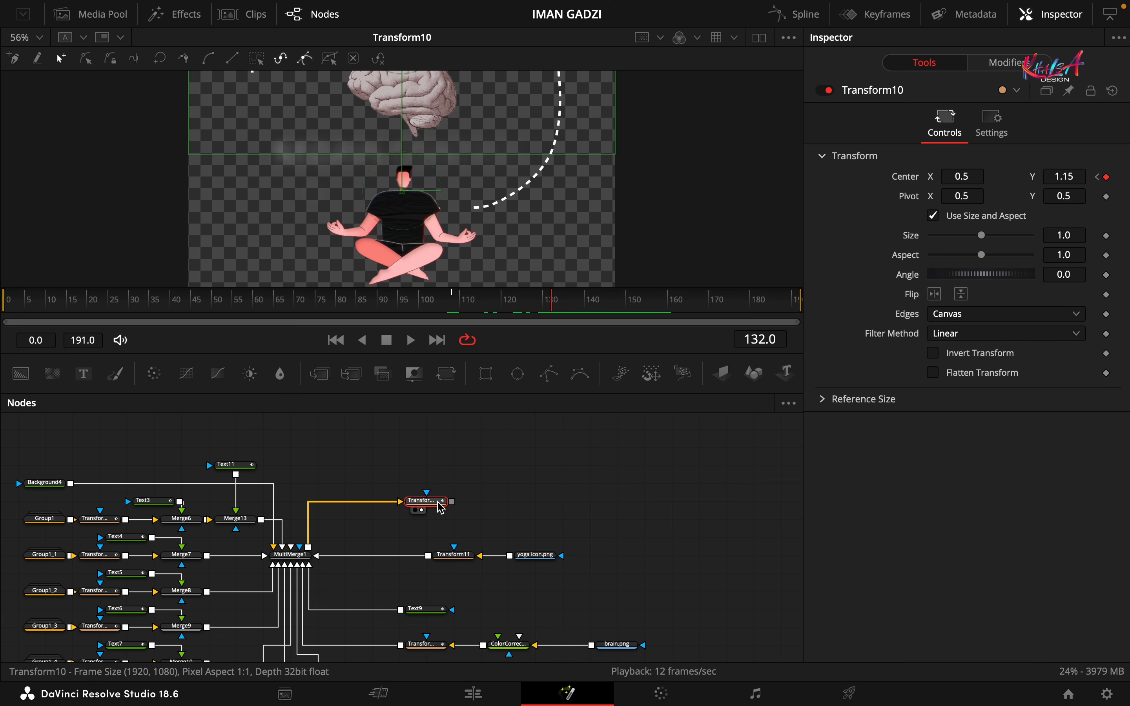
pyautogui.moveTo(320, 374); pyautogui.dragTo(487, 515)
pyautogui.moveTo(20, 373); pyautogui.dragTo(535, 503)
pyautogui.moveTo(452, 501); pyautogui.dragTo(483, 210)
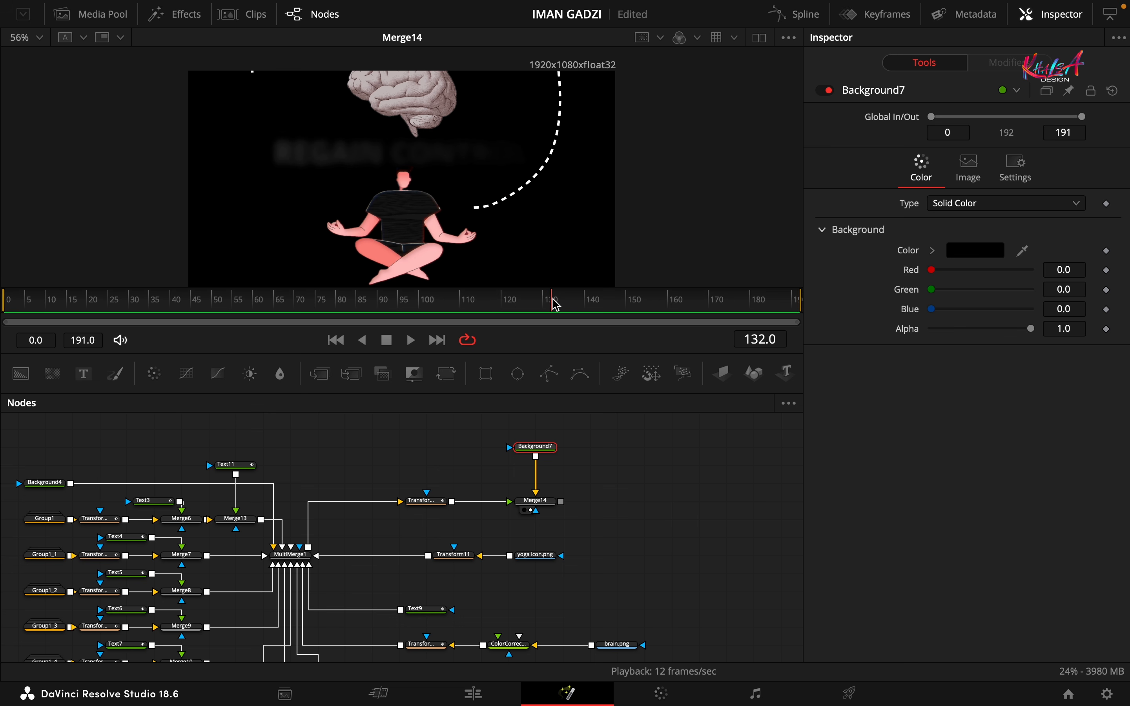
# At frame 69, change Background7 to a linear gradient running from the frame's top centre to just below its bottom centre
pyautogui.moveTo(552, 300); pyautogui.dragTo(290, 301)
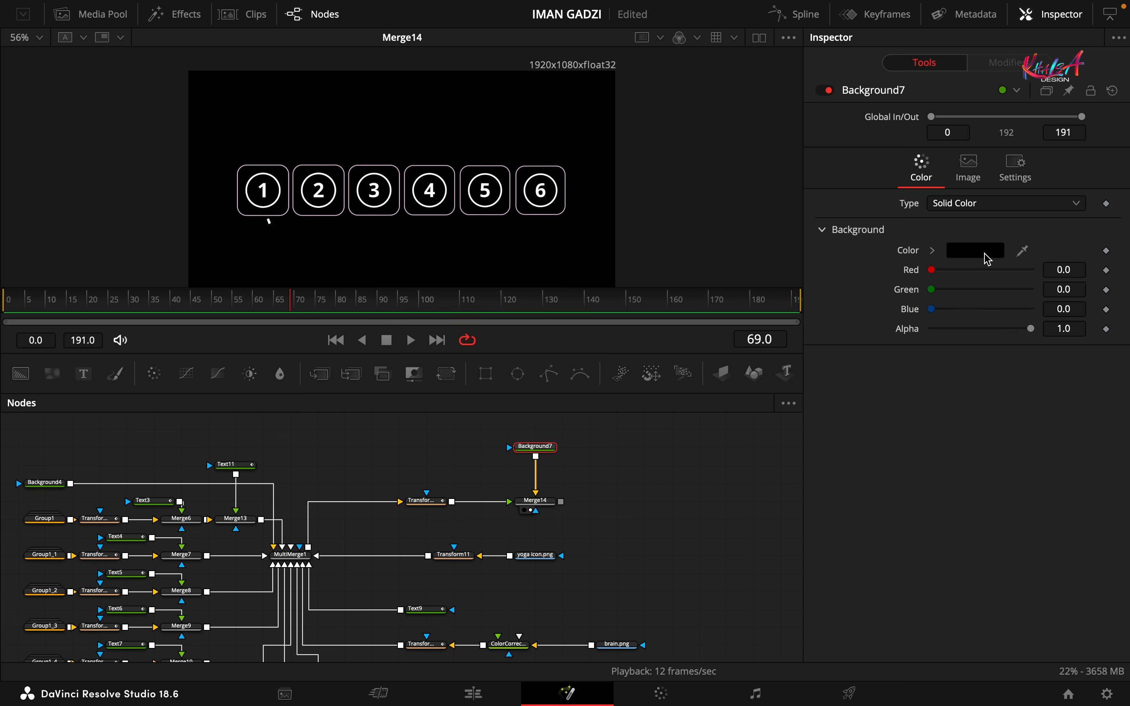
pyautogui.click(1004, 203)
pyautogui.click(955, 295)
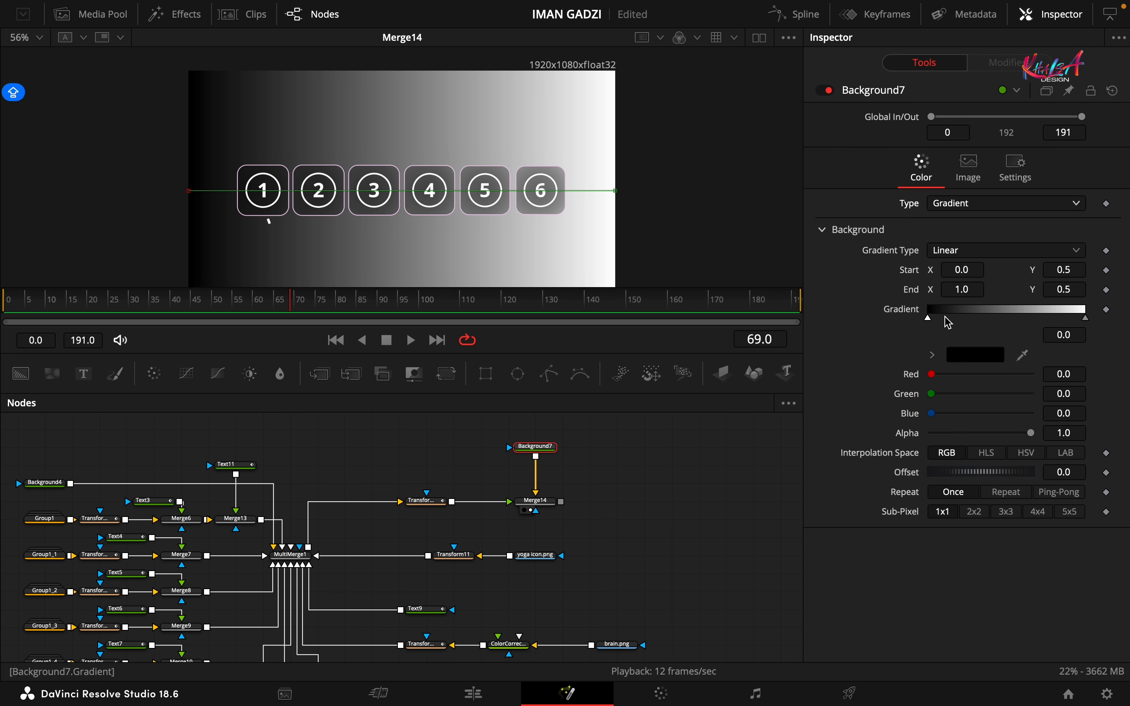
pyautogui.moveTo(616, 190); pyautogui.dragTo(417, 264)
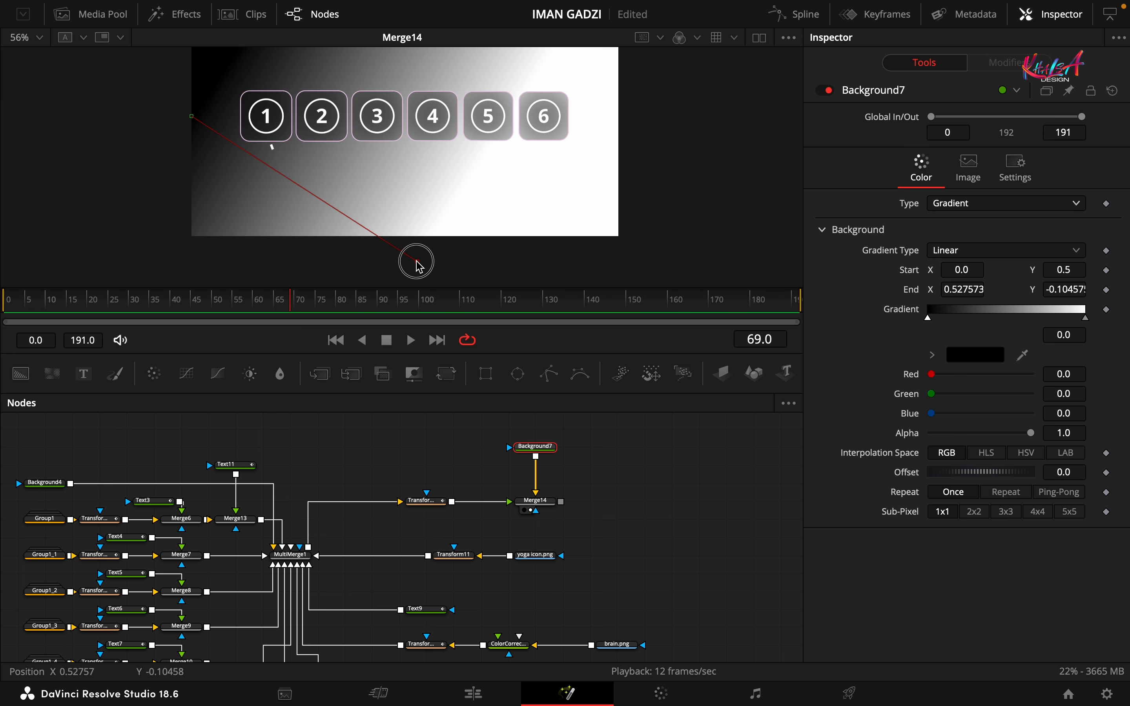
pyautogui.moveTo(189, 185); pyautogui.dragTo(405, 71)
# Make the end colour of Background7's gradient pure red with green and blue at 0.0
pyautogui.click(1086, 318)
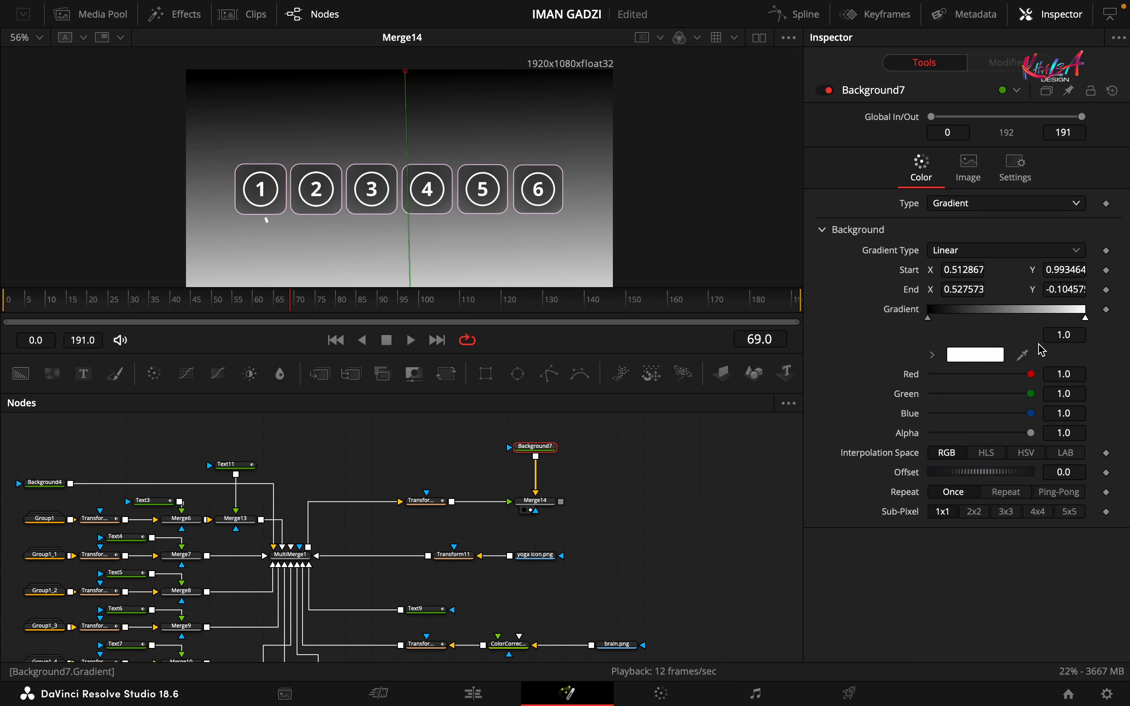
pyautogui.moveTo(1030, 394); pyautogui.dragTo(902, 434)
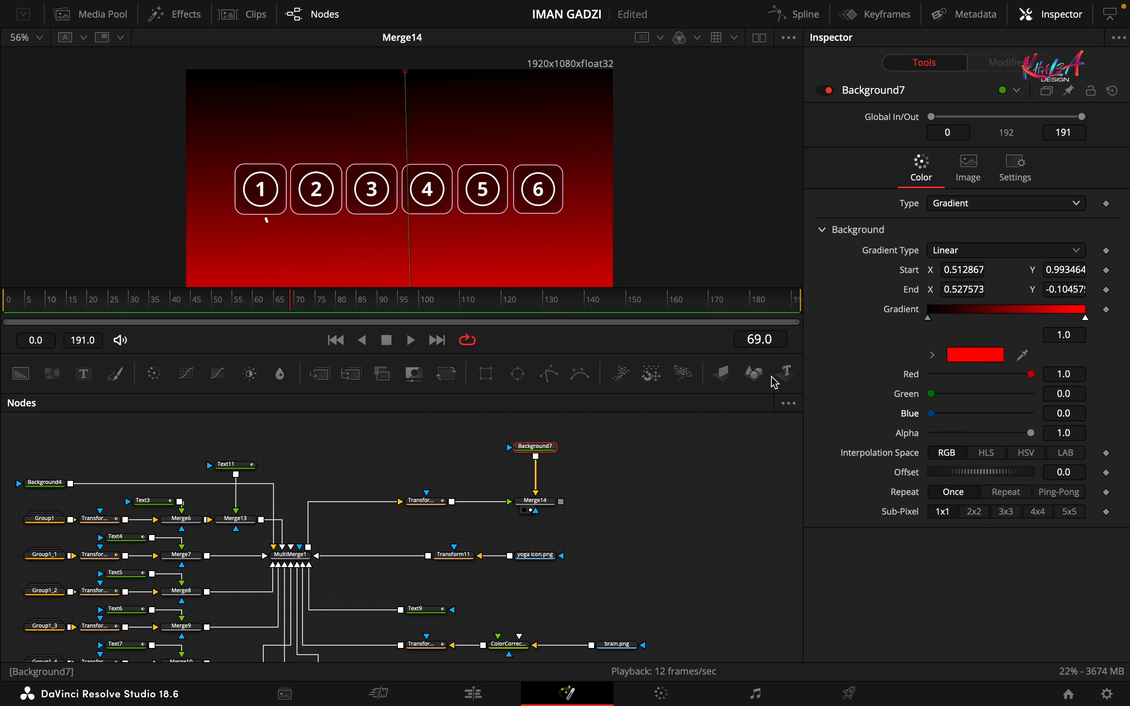
pyautogui.click(795, 7)
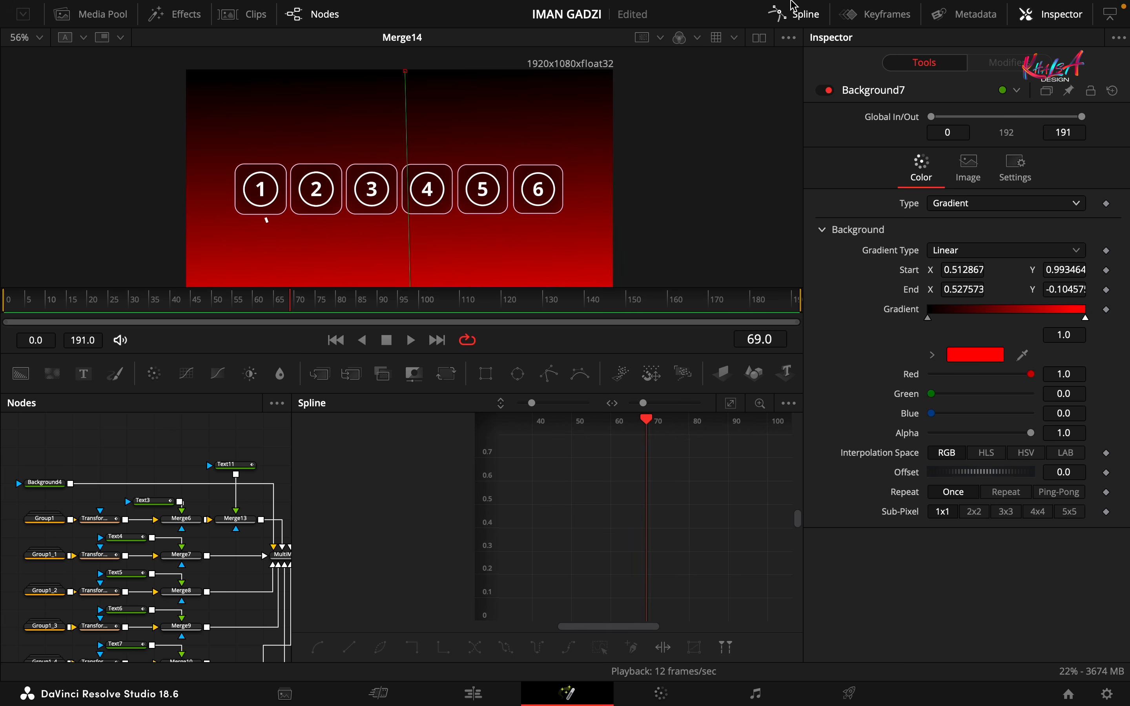
pyautogui.click(795, 8)
# Search the tools for Grid and insert a Grid node between Background7 and Merge14
pyautogui.moveTo(536, 441)
pyautogui.mouseDown()
pyautogui.moveTo(708, 471)
pyautogui.moveTo(568, 436)
pyautogui.moveTo(539, 446)
pyautogui.mouseUp()
pyautogui.hotkey('shift', 'space')
pyautogui.write('GR')
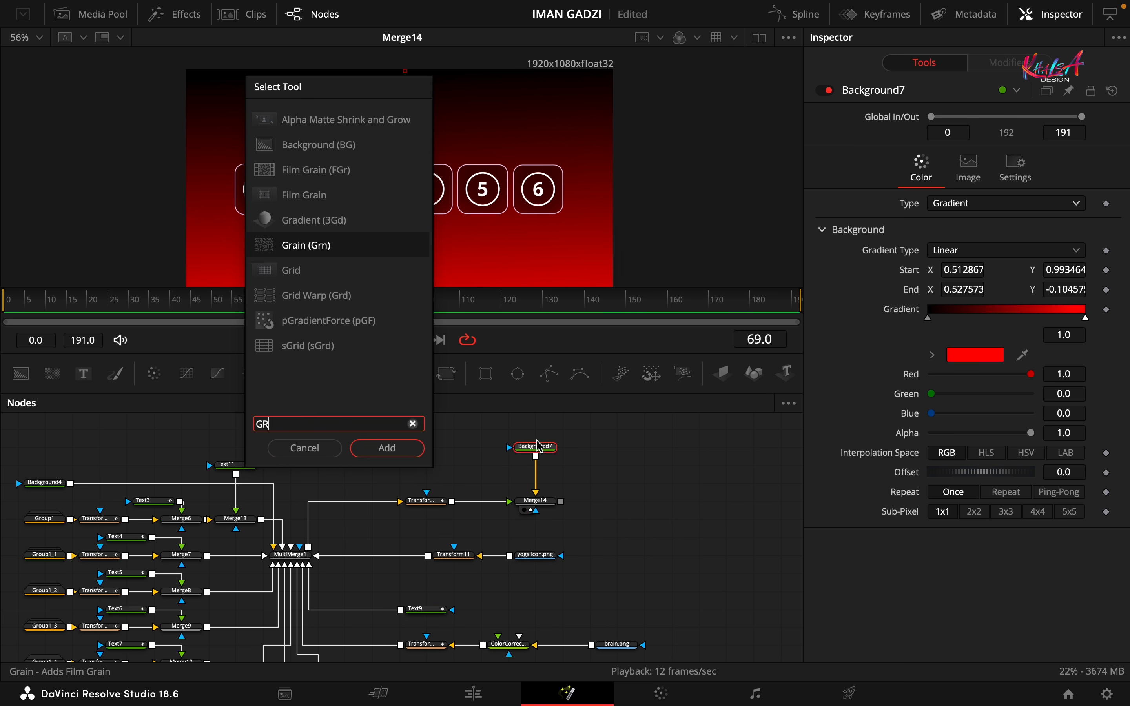
pyautogui.write('ID')
pyautogui.click(302, 119)
pyautogui.click(386, 448)
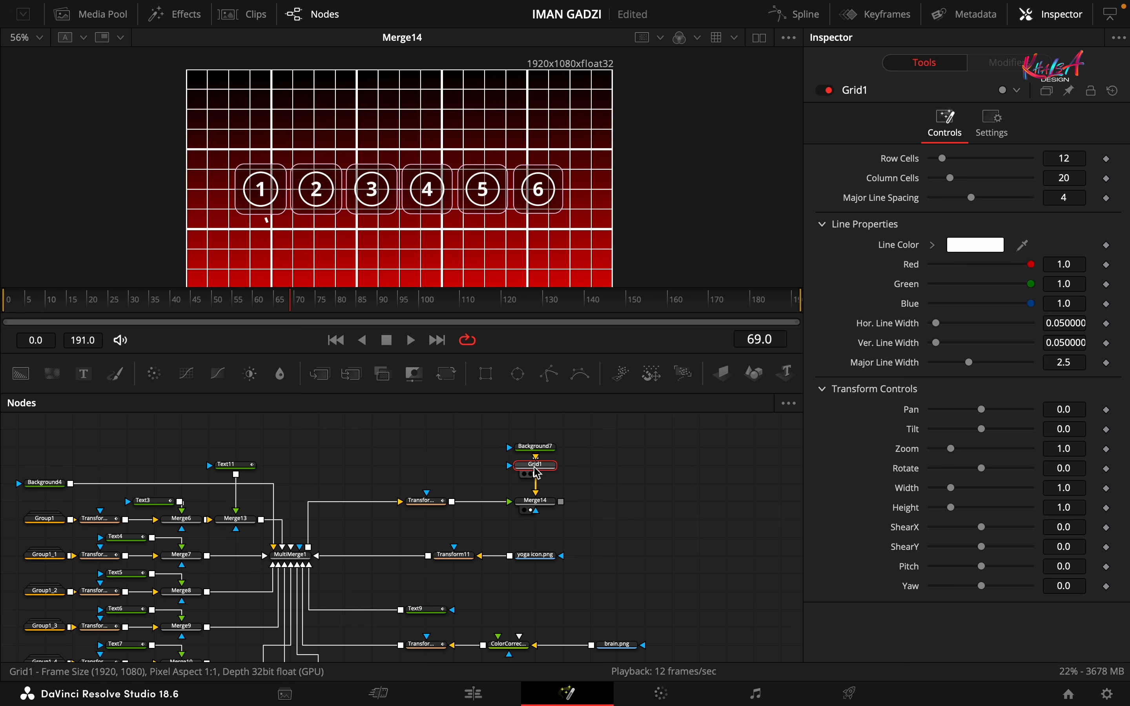
# Rearrange the background nodes with Background7 beside Grid1 and Grid1 above Merge14, undoing and restoring the grid insertion to compare
pyautogui.moveTo(535, 447); pyautogui.dragTo(424, 446)
pyautogui.moveTo(531, 463); pyautogui.dragTo(531, 439)
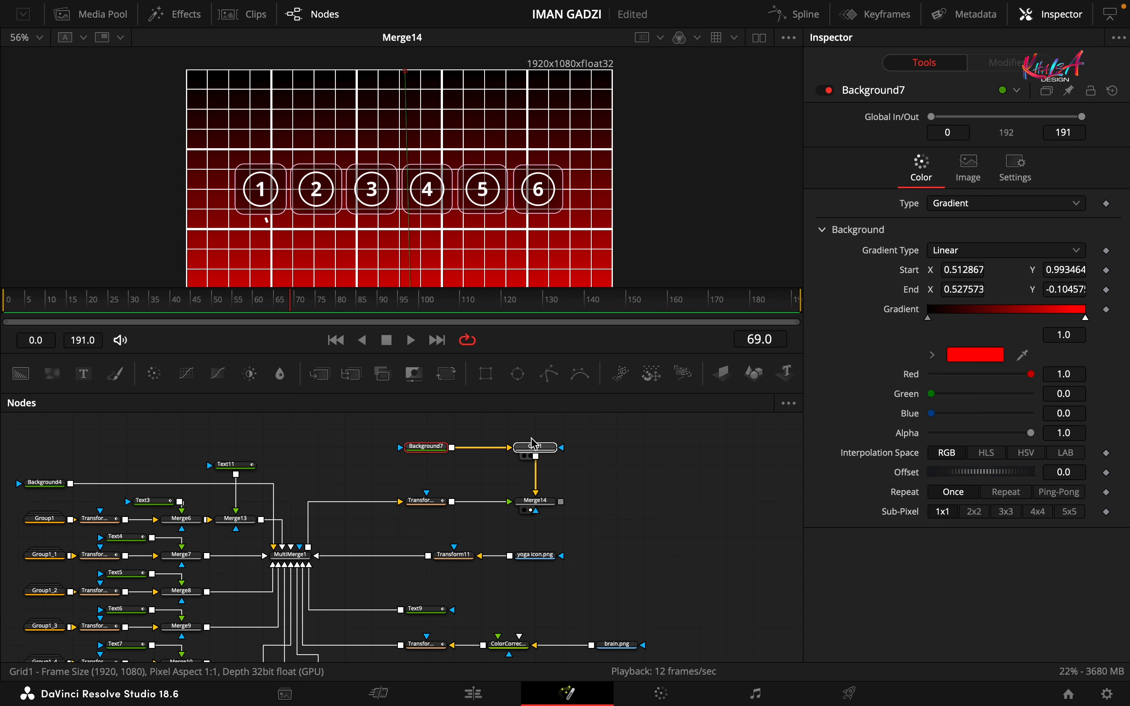
pyautogui.click(535, 446)
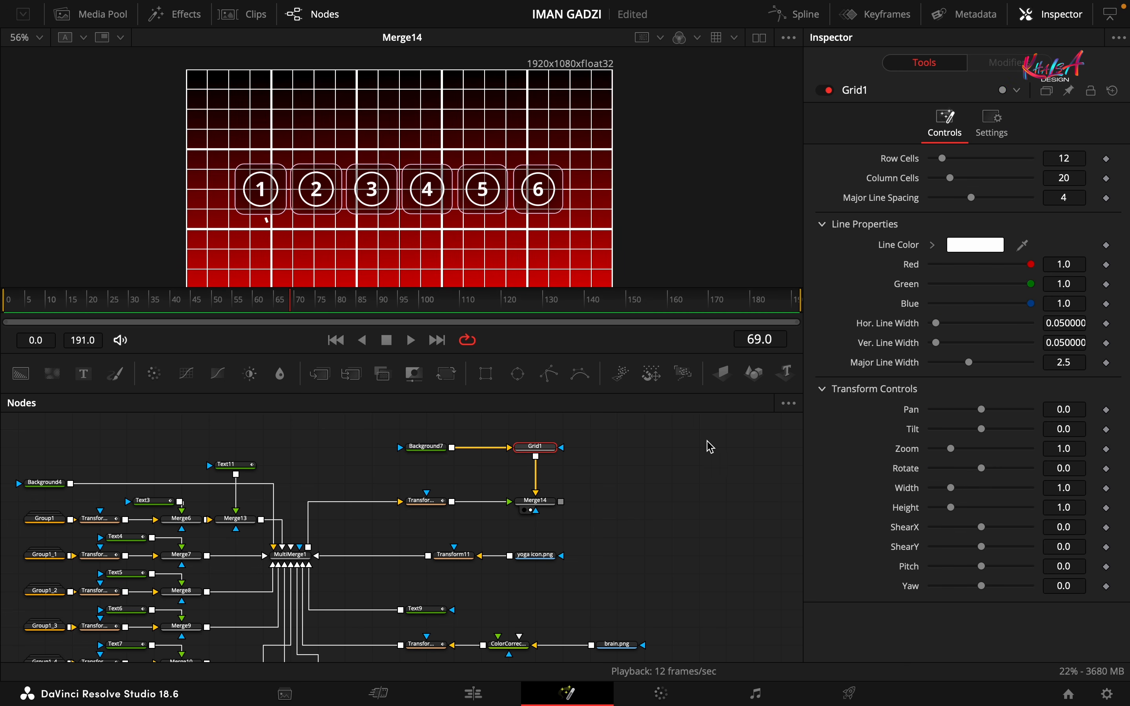
pyautogui.press('super+z')
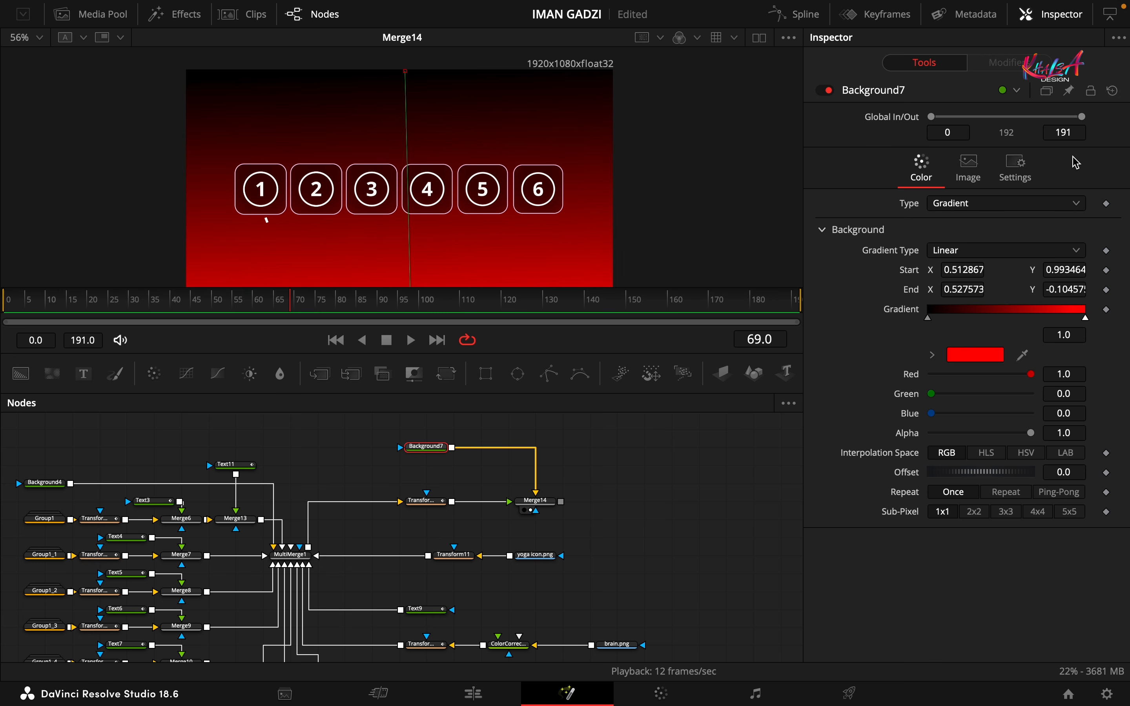
pyautogui.press('super+shift+z')
# Set Grid1 to 10 row cells, 14 column cells and a major line spacing of 0
pyautogui.click(529, 449)
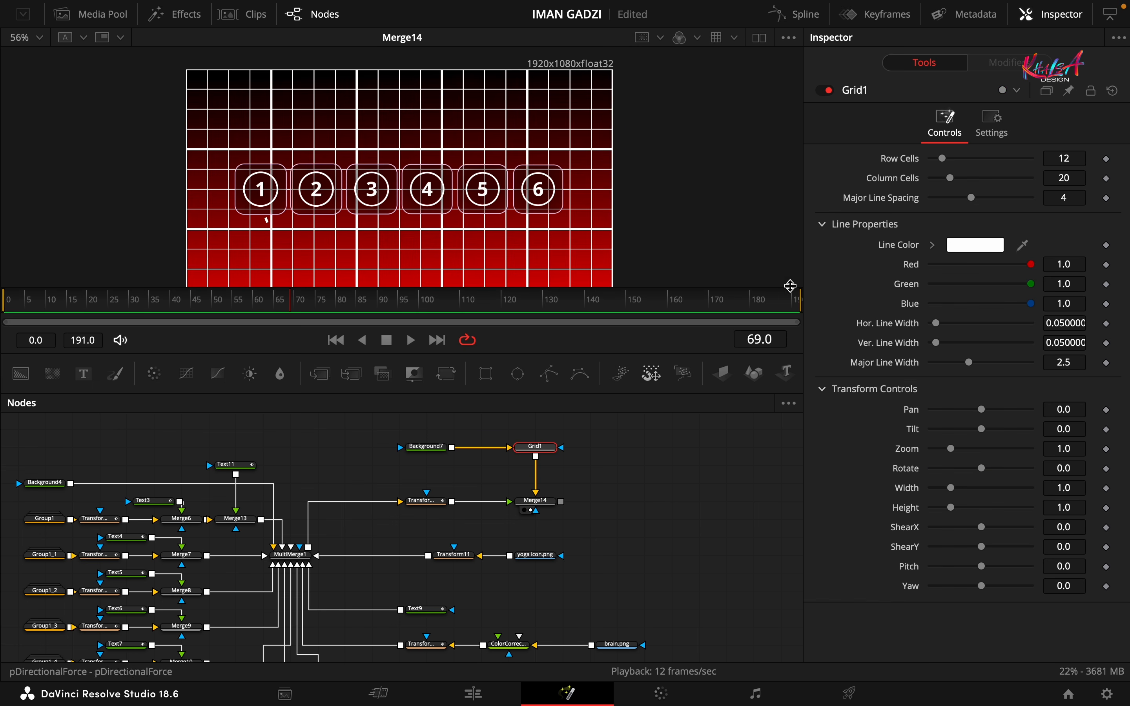
pyautogui.click(1078, 160)
pyautogui.write('10')
pyautogui.press('Tab')
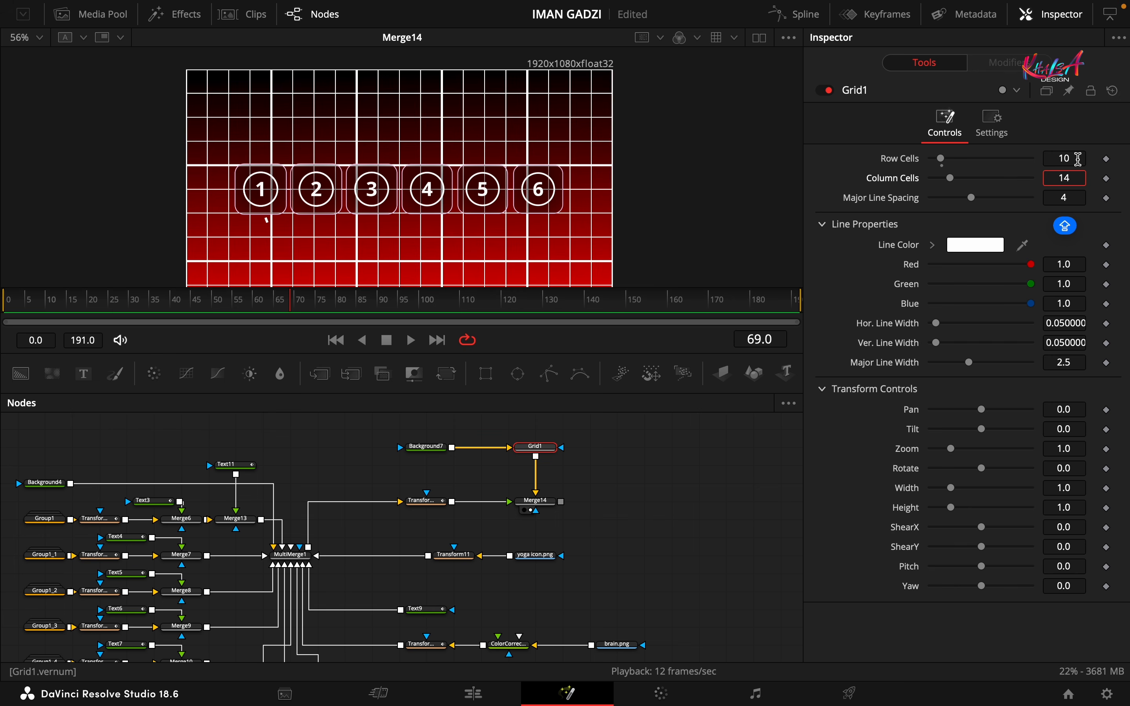
pyautogui.press('Tab')
pyautogui.write('0')
pyautogui.click(878, 208)
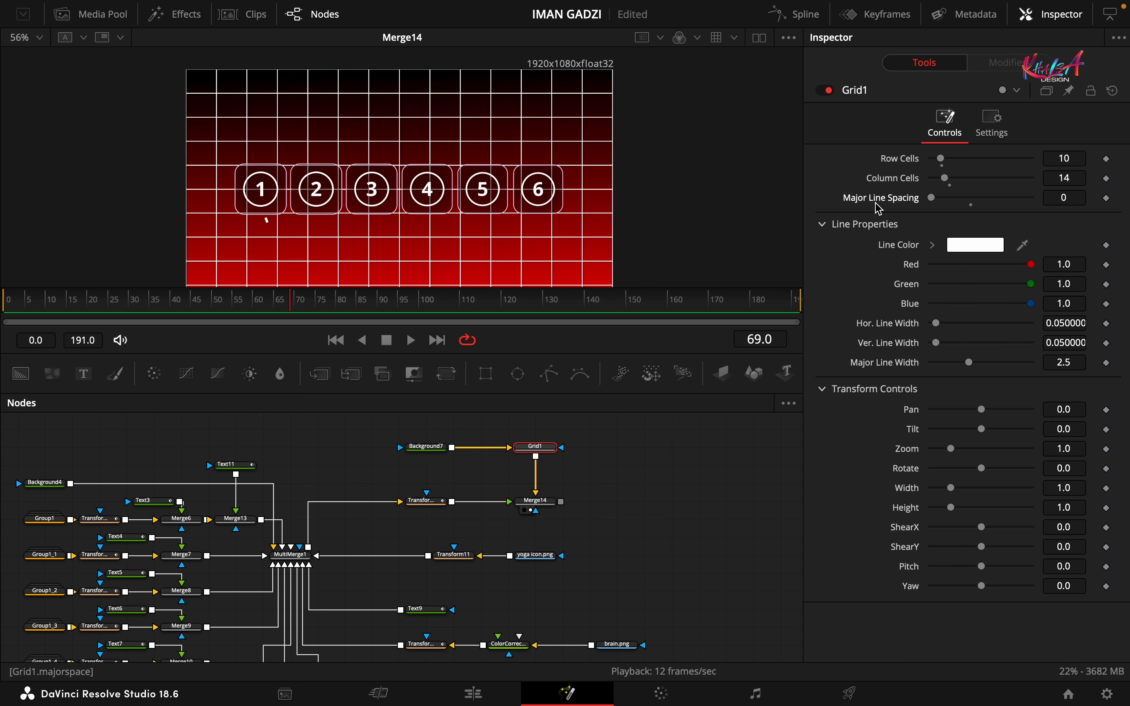
# Thin Grid1's lines by setting both horizontal and vertical line width to 0.001
pyautogui.click(1068, 323)
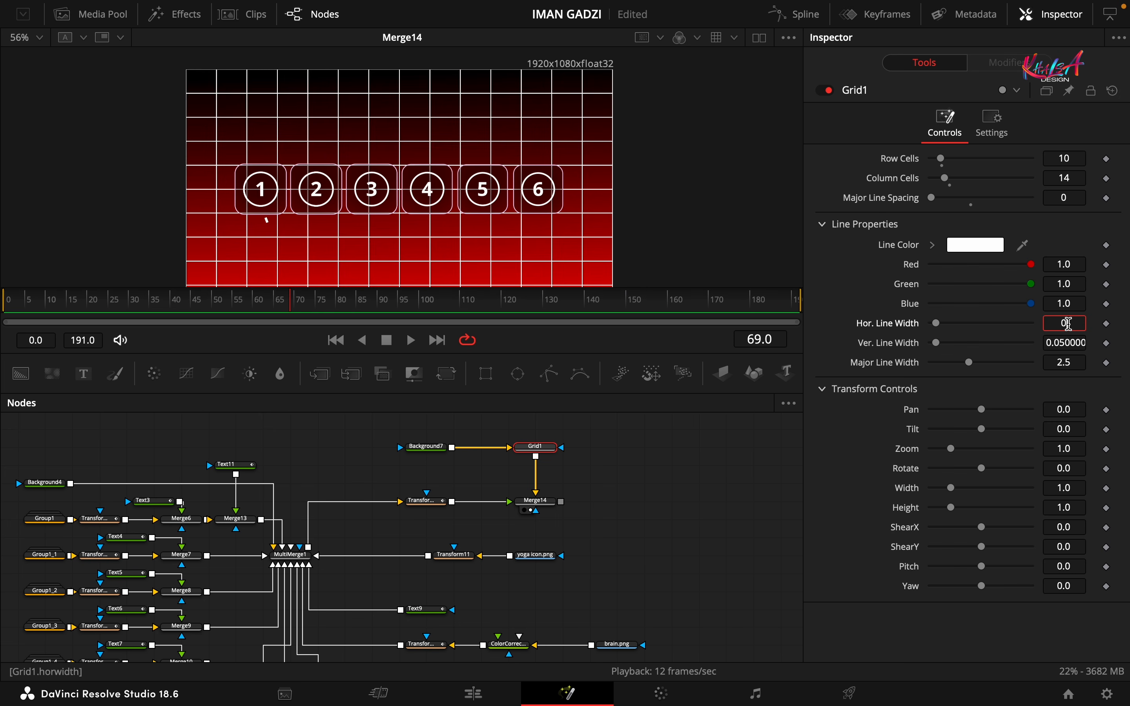
pyautogui.write('0.001')
pyautogui.press('Tab')
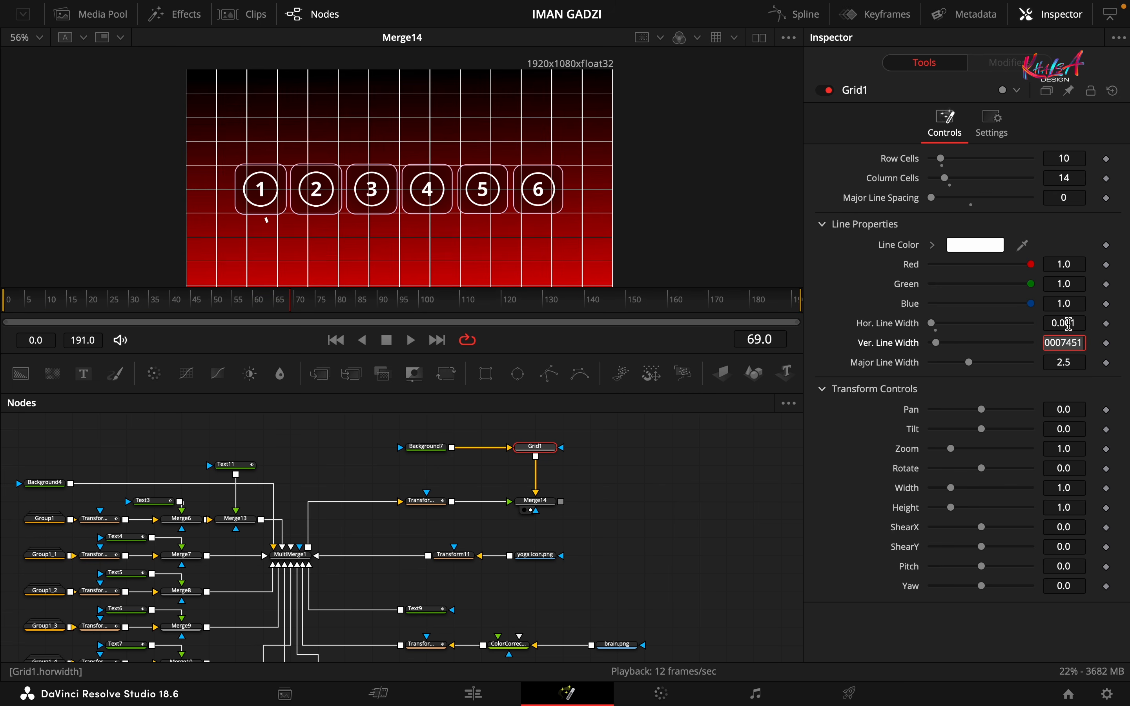
pyautogui.write('0.001')
pyautogui.press('Tab')
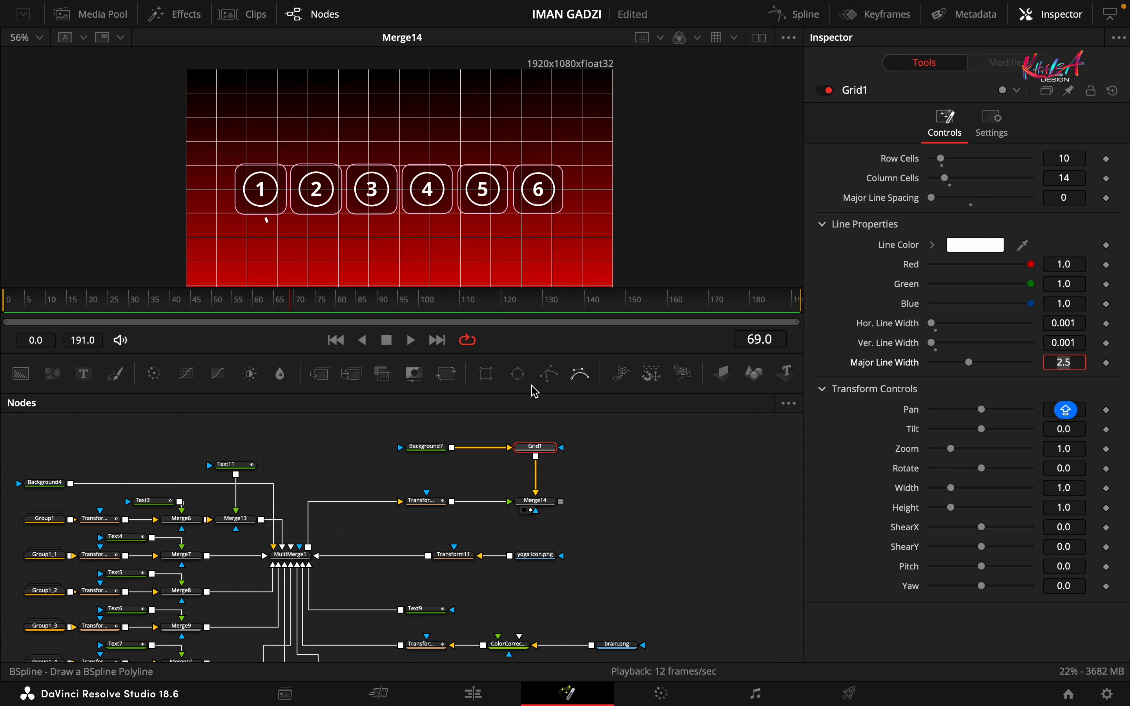
# Mask Grid1 with a Rectangle and enlarge it to a width of about 1.06 and a height of about 0.87
pyautogui.click(485, 374)
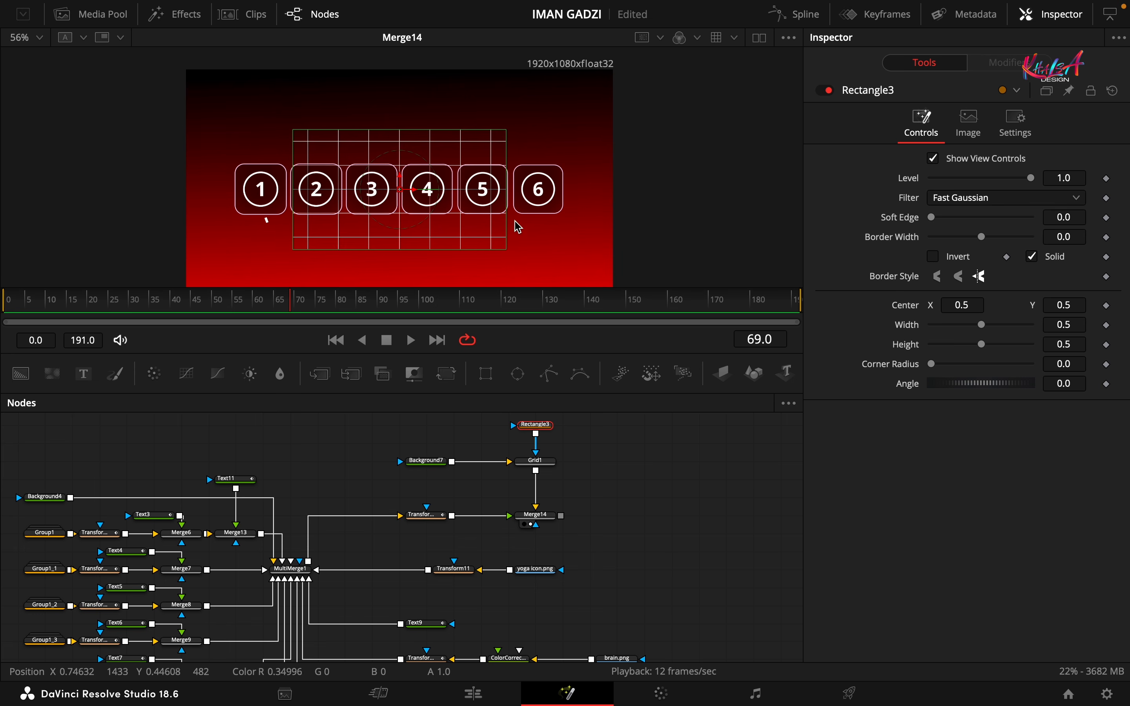
pyautogui.moveTo(507, 254); pyautogui.dragTo(626, 260)
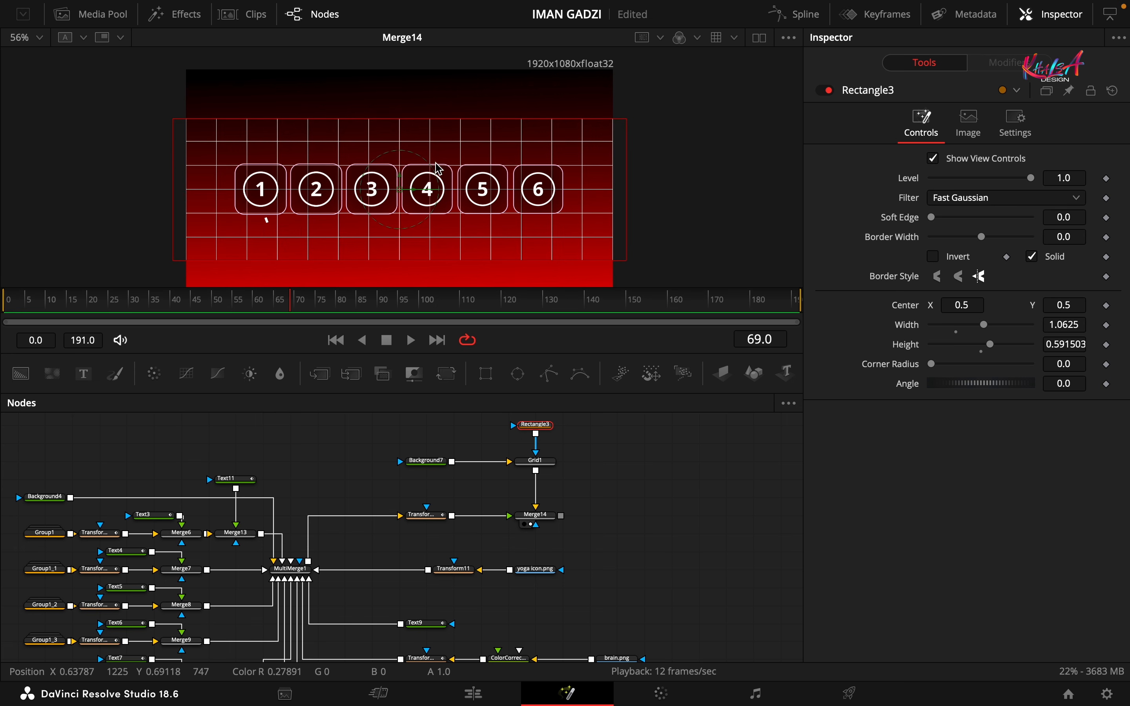
pyautogui.moveTo(440, 120); pyautogui.dragTo(434, 71)
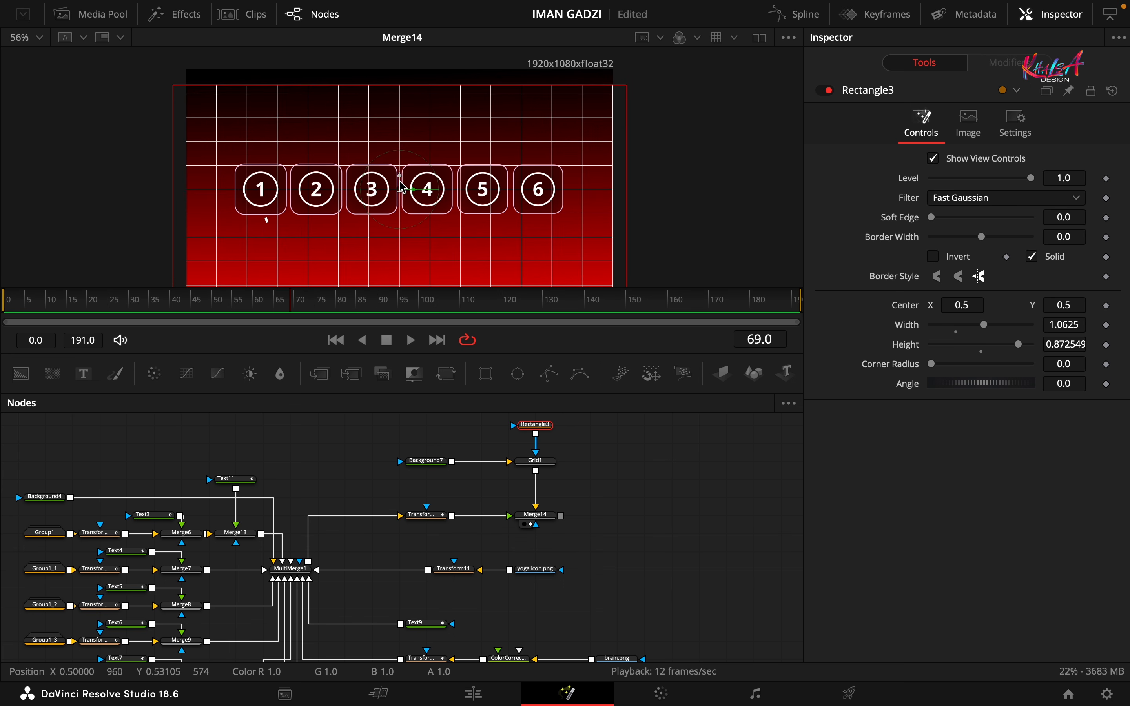
# Raise Grid1's rectangle mask to a center Y of about 0.61 and set its soft edge to 0.2
pyautogui.moveTo(400, 180); pyautogui.dragTo(401, 152)
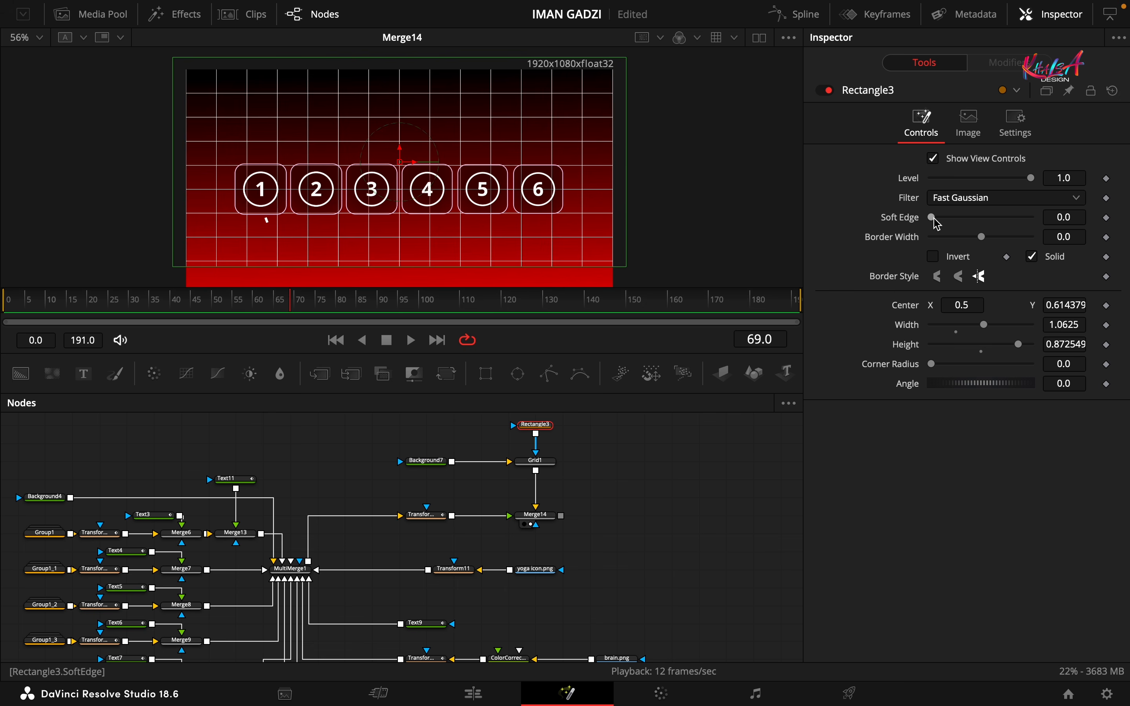
pyautogui.moveTo(932, 217); pyautogui.dragTo(1031, 217)
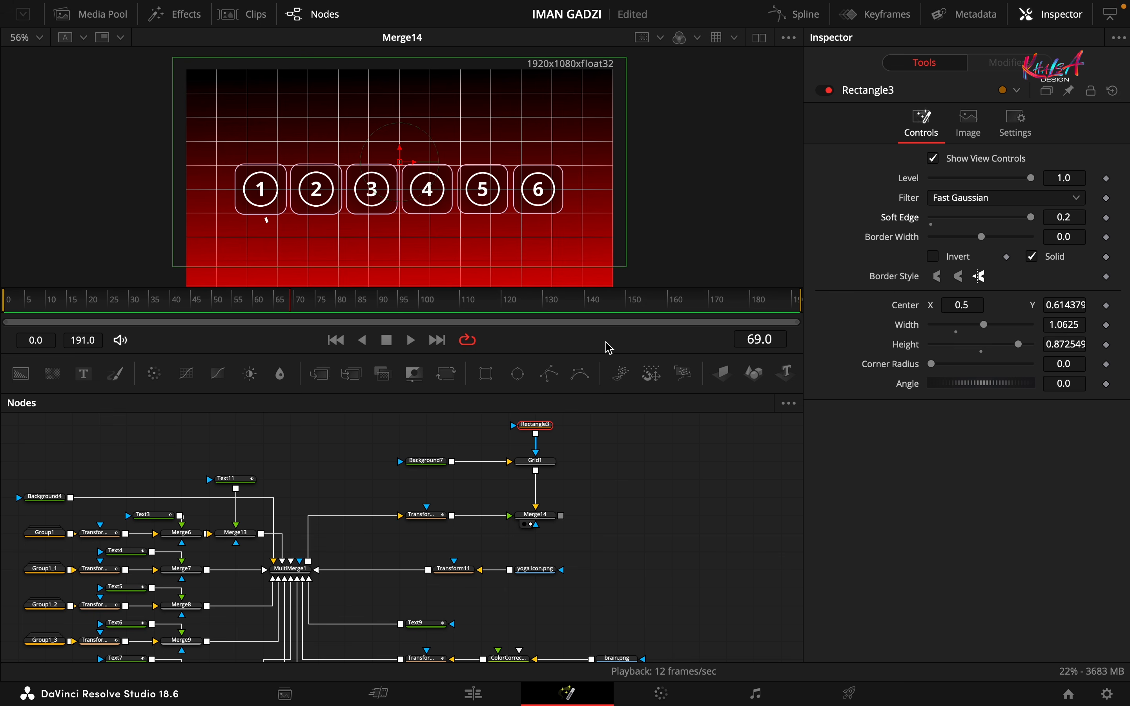
# Change Grid1's line color to a light gray of about red 0.693, green 0.724 and blue 0.732
pyautogui.click(425, 460)
pyautogui.click(535, 461)
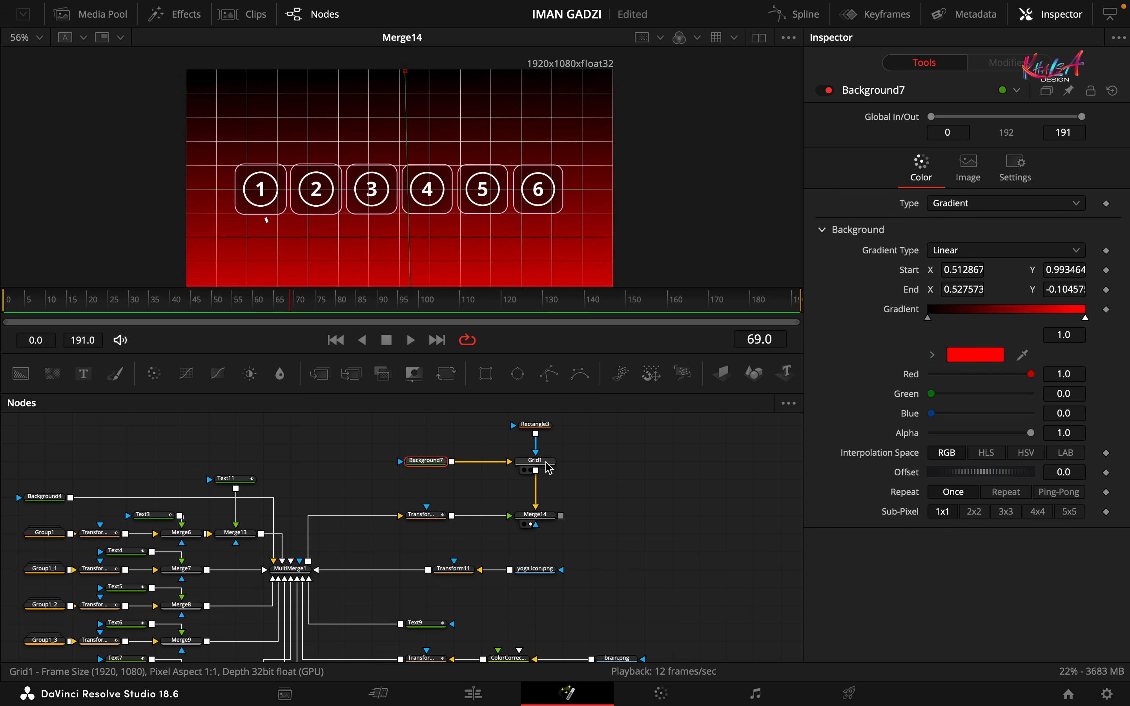
pyautogui.moveTo(1031, 265); pyautogui.dragTo(1002, 304)
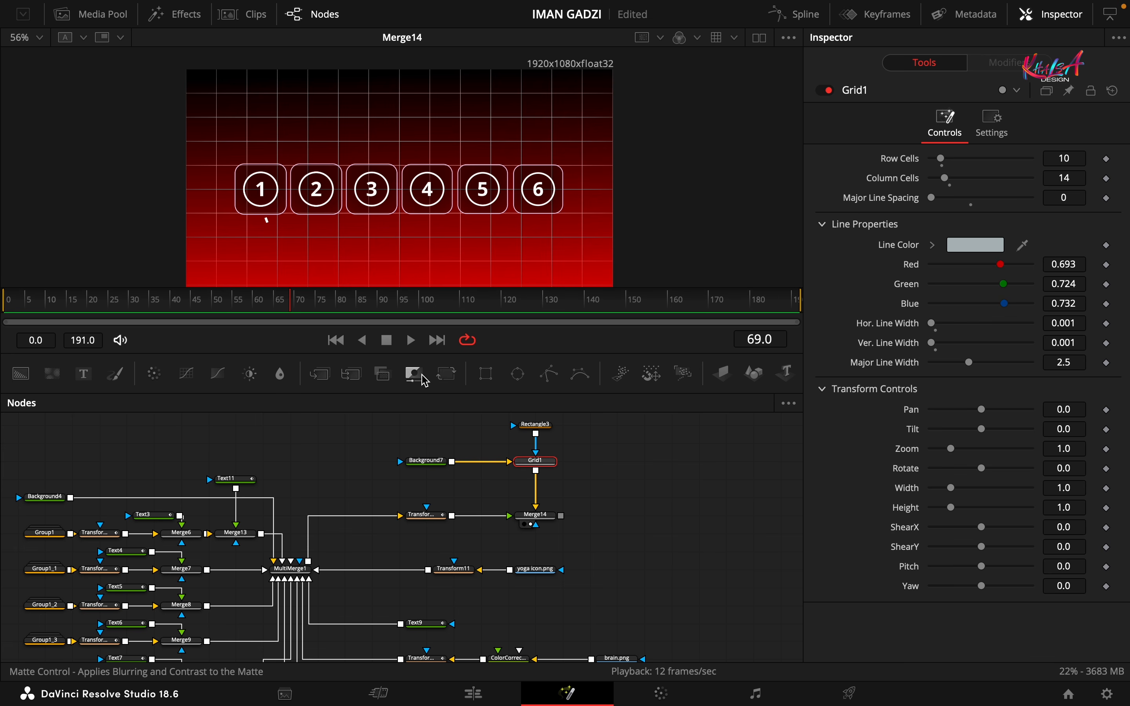
# Insert a Transform node between Grid1 and Merge14, and connect Merge14's output to MediaOut1
pyautogui.click(447, 374)
pyautogui.moveTo(543, 481); pyautogui.dragTo(545, 499)
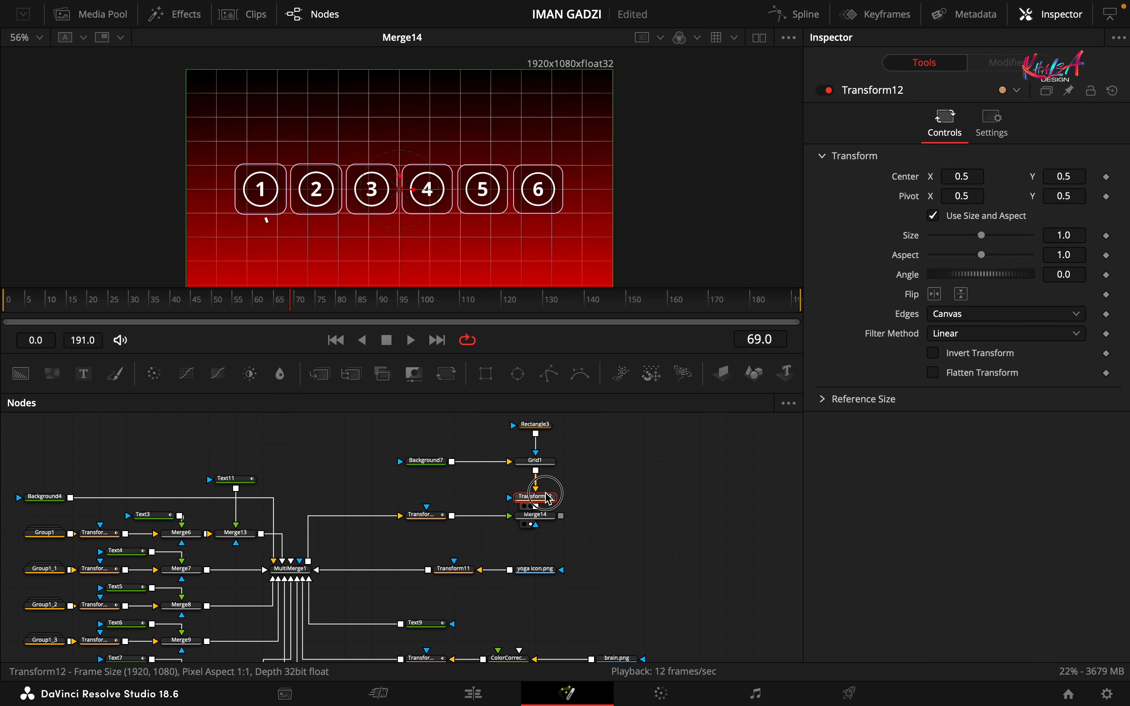
pyautogui.hscroll(5, 613, 498)
pyautogui.moveTo(344, 532); pyautogui.dragTo(606, 506)
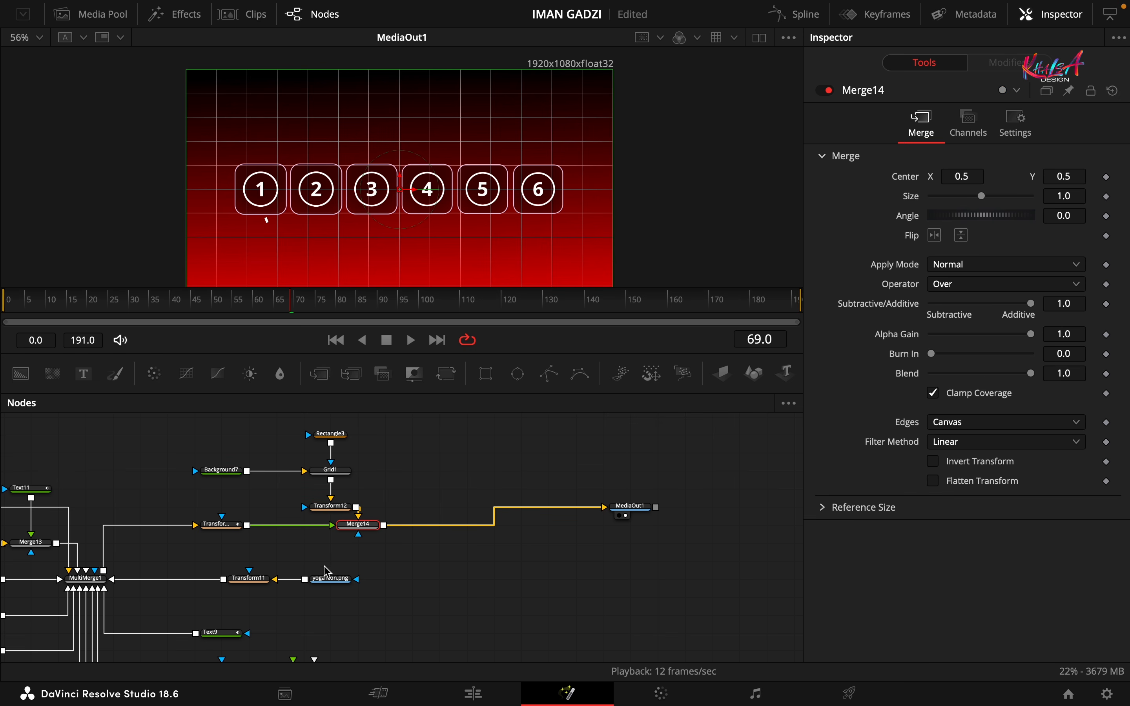
# Animate the grid Transform's size with keyframes of 1.25 at frame 0 and 1.0 at frame 24
pyautogui.click(330, 506)
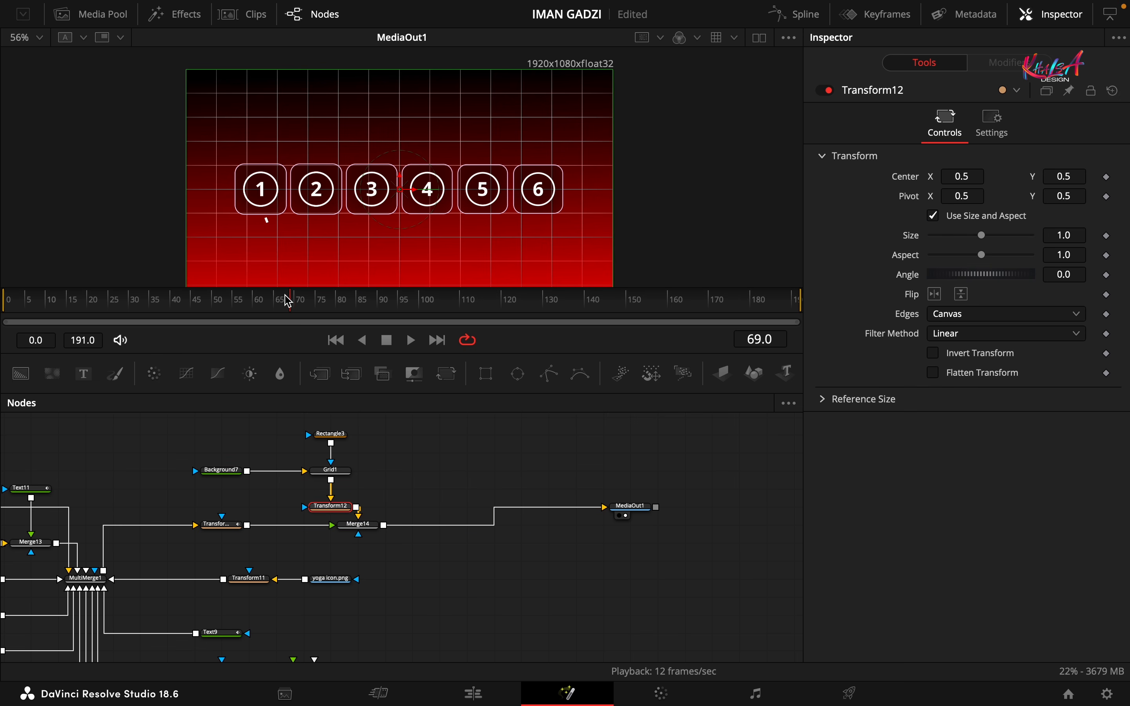
pyautogui.moveTo(288, 300); pyautogui.dragTo(4, 311)
pyautogui.click(1106, 235)
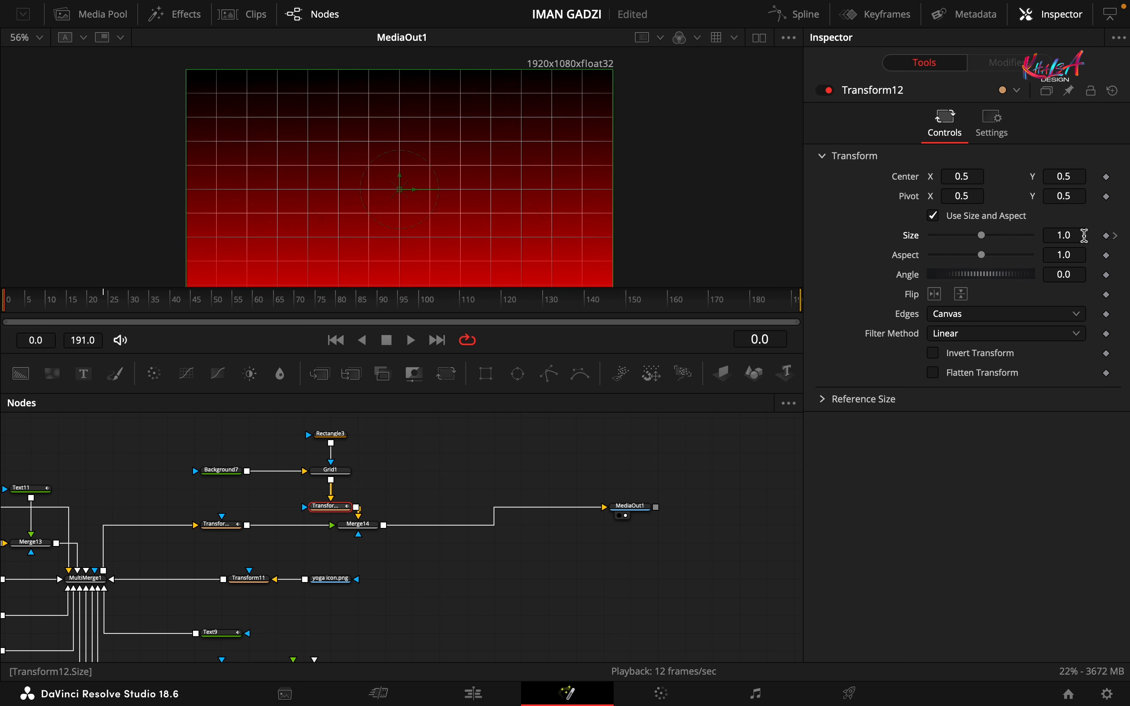
pyautogui.click(1081, 235)
pyautogui.write('1.25')
pyautogui.press('Tab')
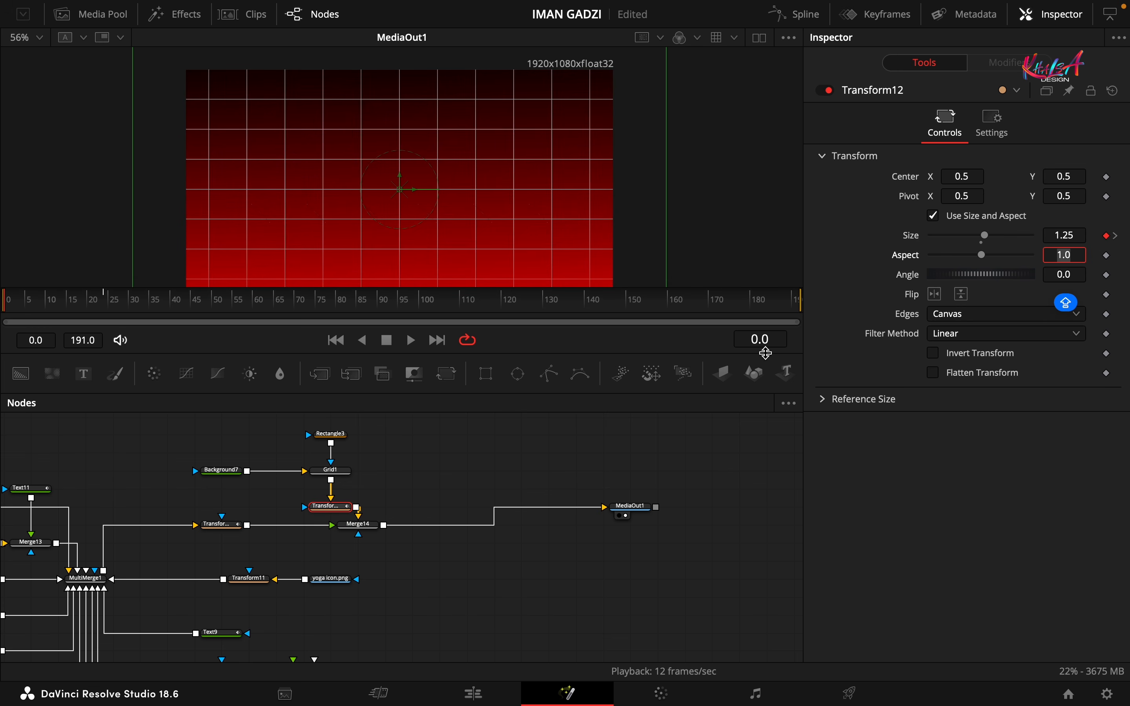
# Smooth the grid Transform's size curve and extend the first keyframe's handle horizontally to frame 24
pyautogui.click(796, 14)
pyautogui.click(334, 464)
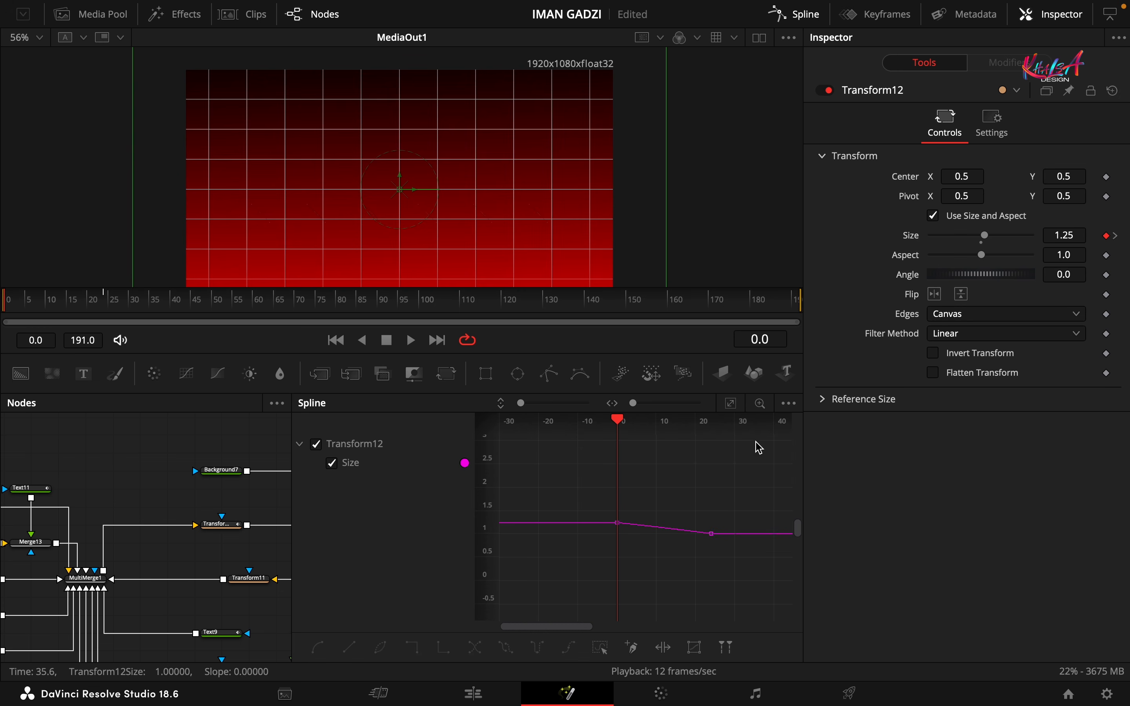
pyautogui.click(731, 403)
pyautogui.click(600, 646)
pyautogui.click(318, 647)
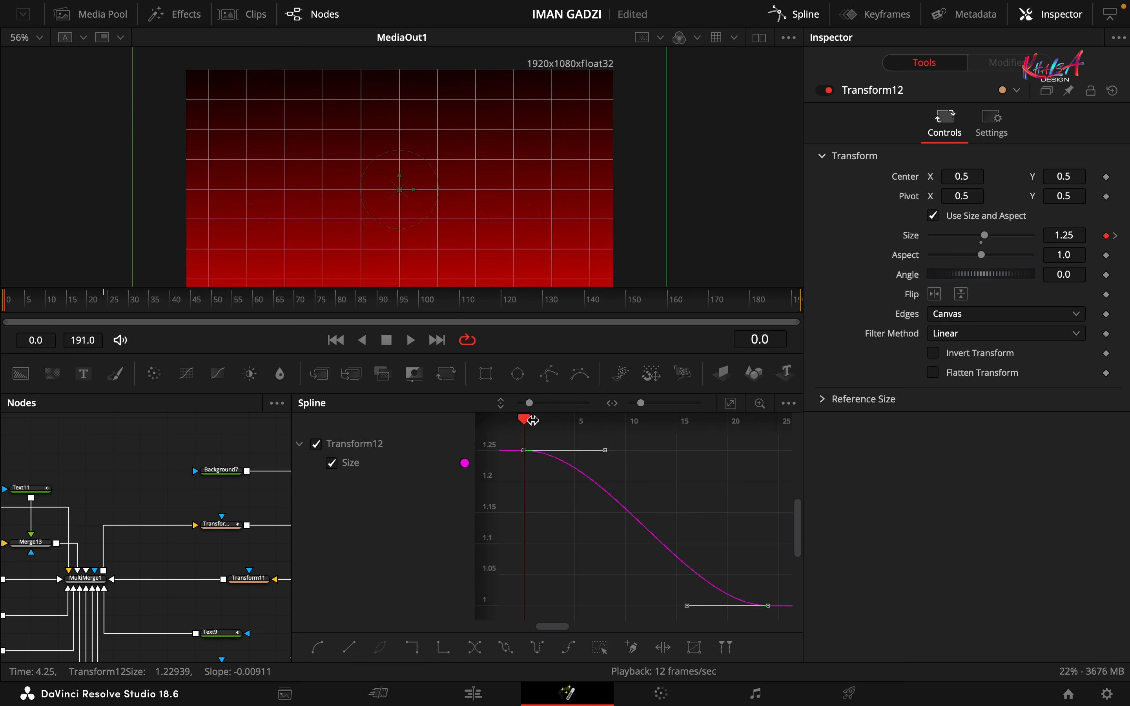
pyautogui.moveTo(532, 419); pyautogui.dragTo(766, 462)
pyautogui.moveTo(604, 451); pyautogui.dragTo(773, 460)
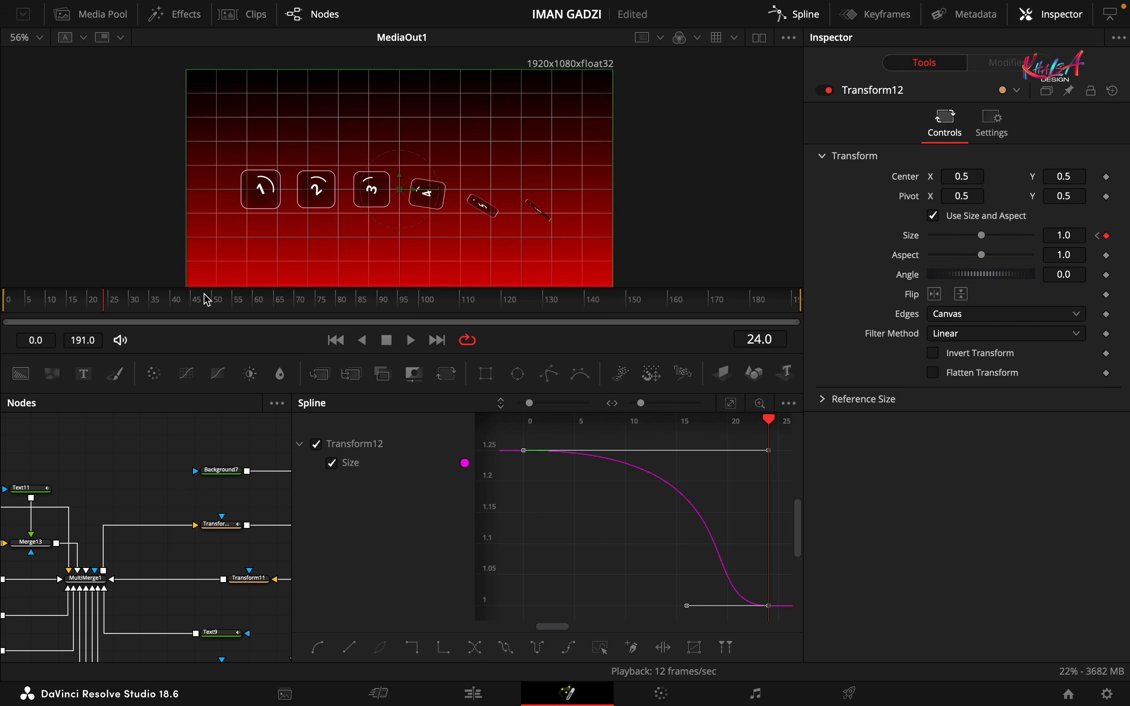
# Close the spline editor and play the animation from frame 0 to review the grid's scaling
pyautogui.click(798, 10)
pyautogui.moveTo(107, 299); pyautogui.dragTo(4, 318)
pyautogui.press('space')
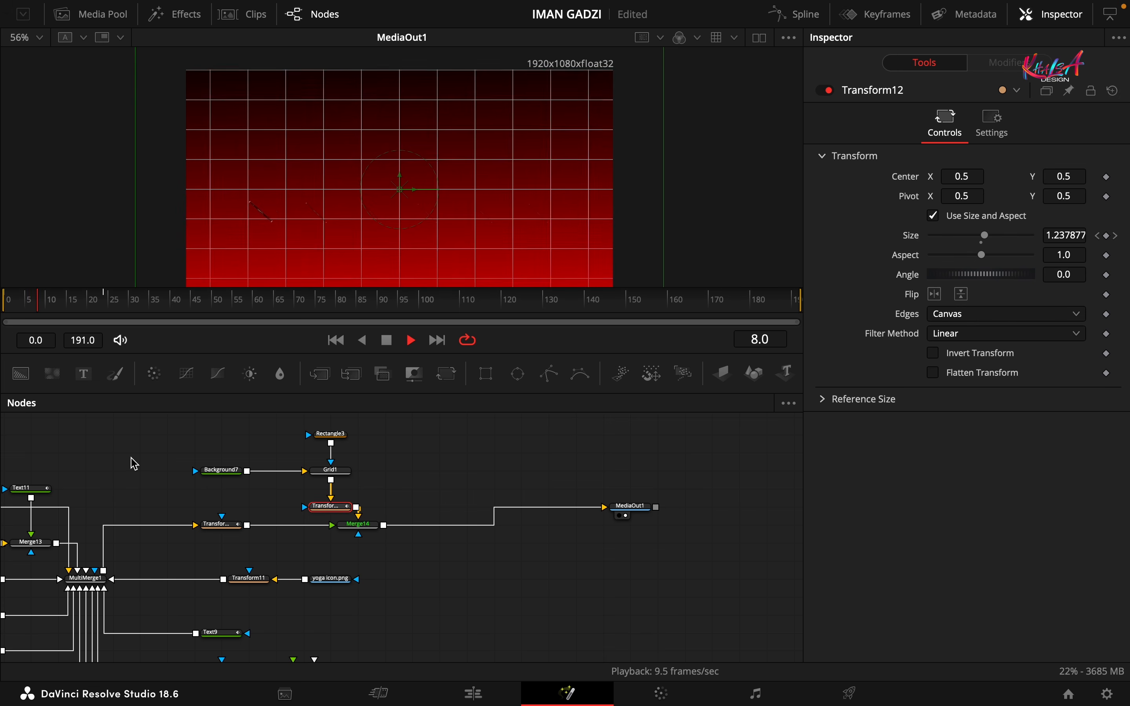